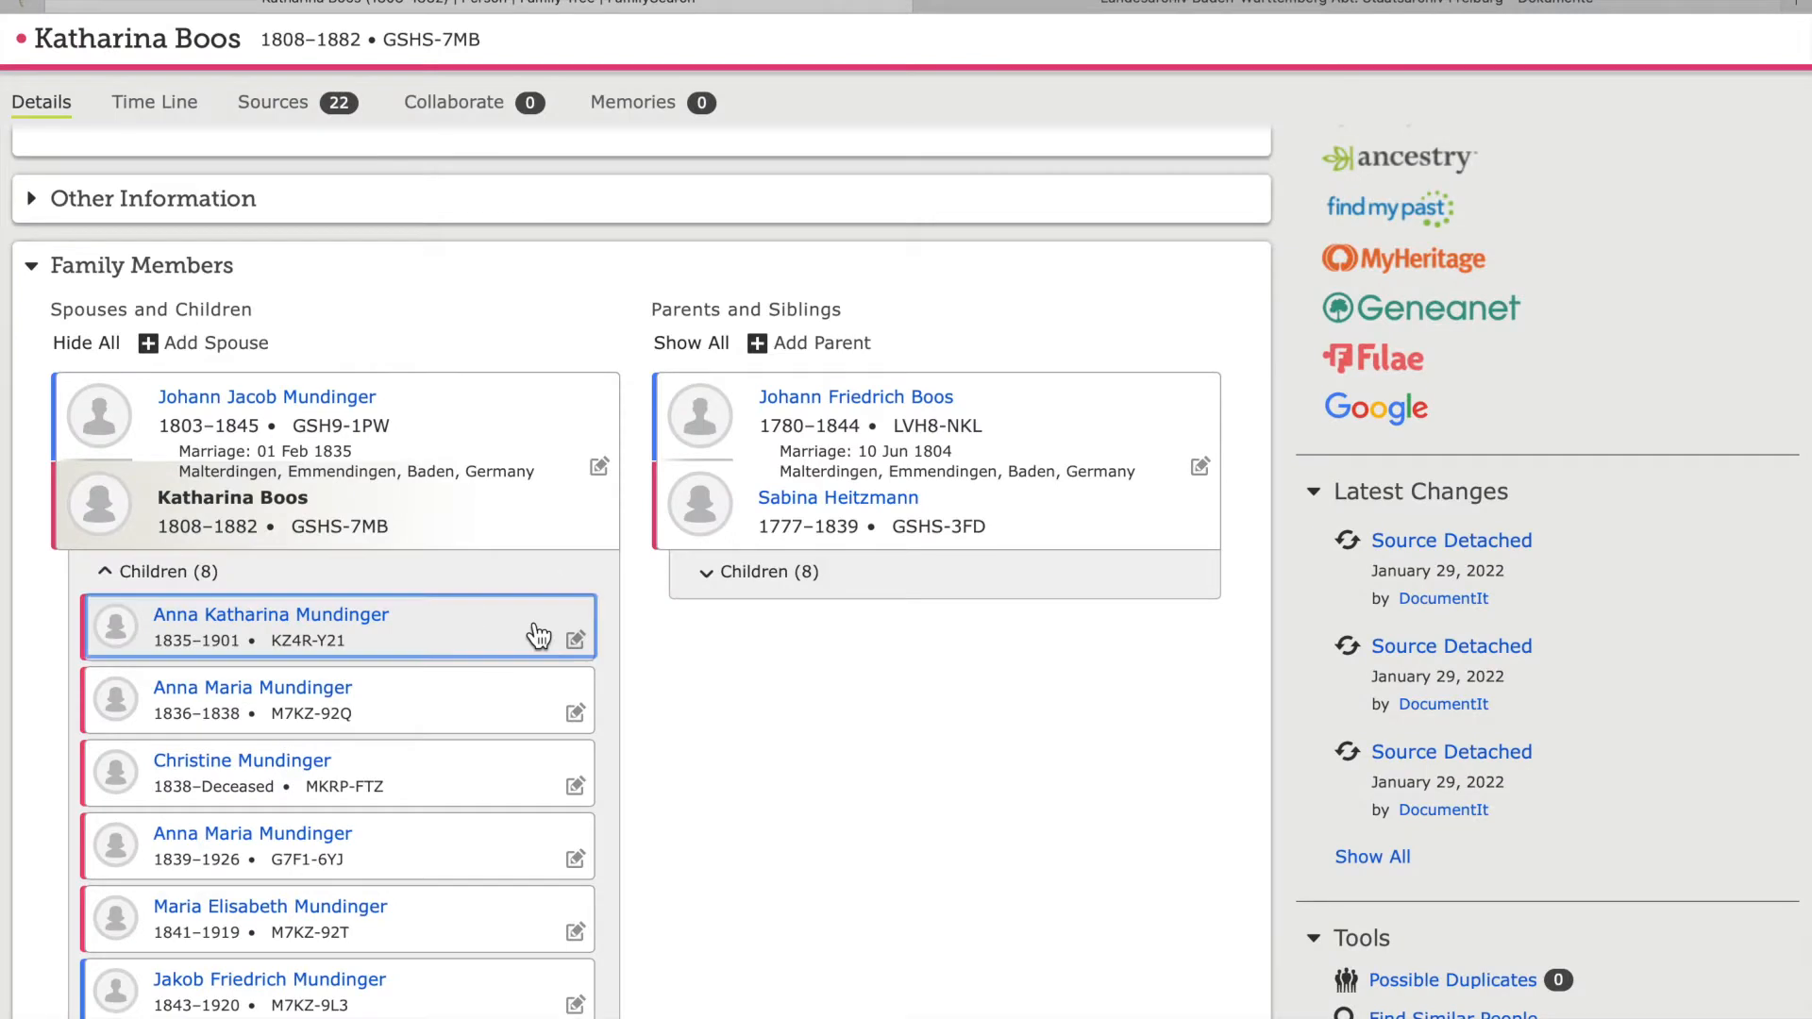
- View the summary of the daughter born in 1835, and open and browse the mother's list of attached sources
{"action": "left_click", "coordinate": [539, 635]}
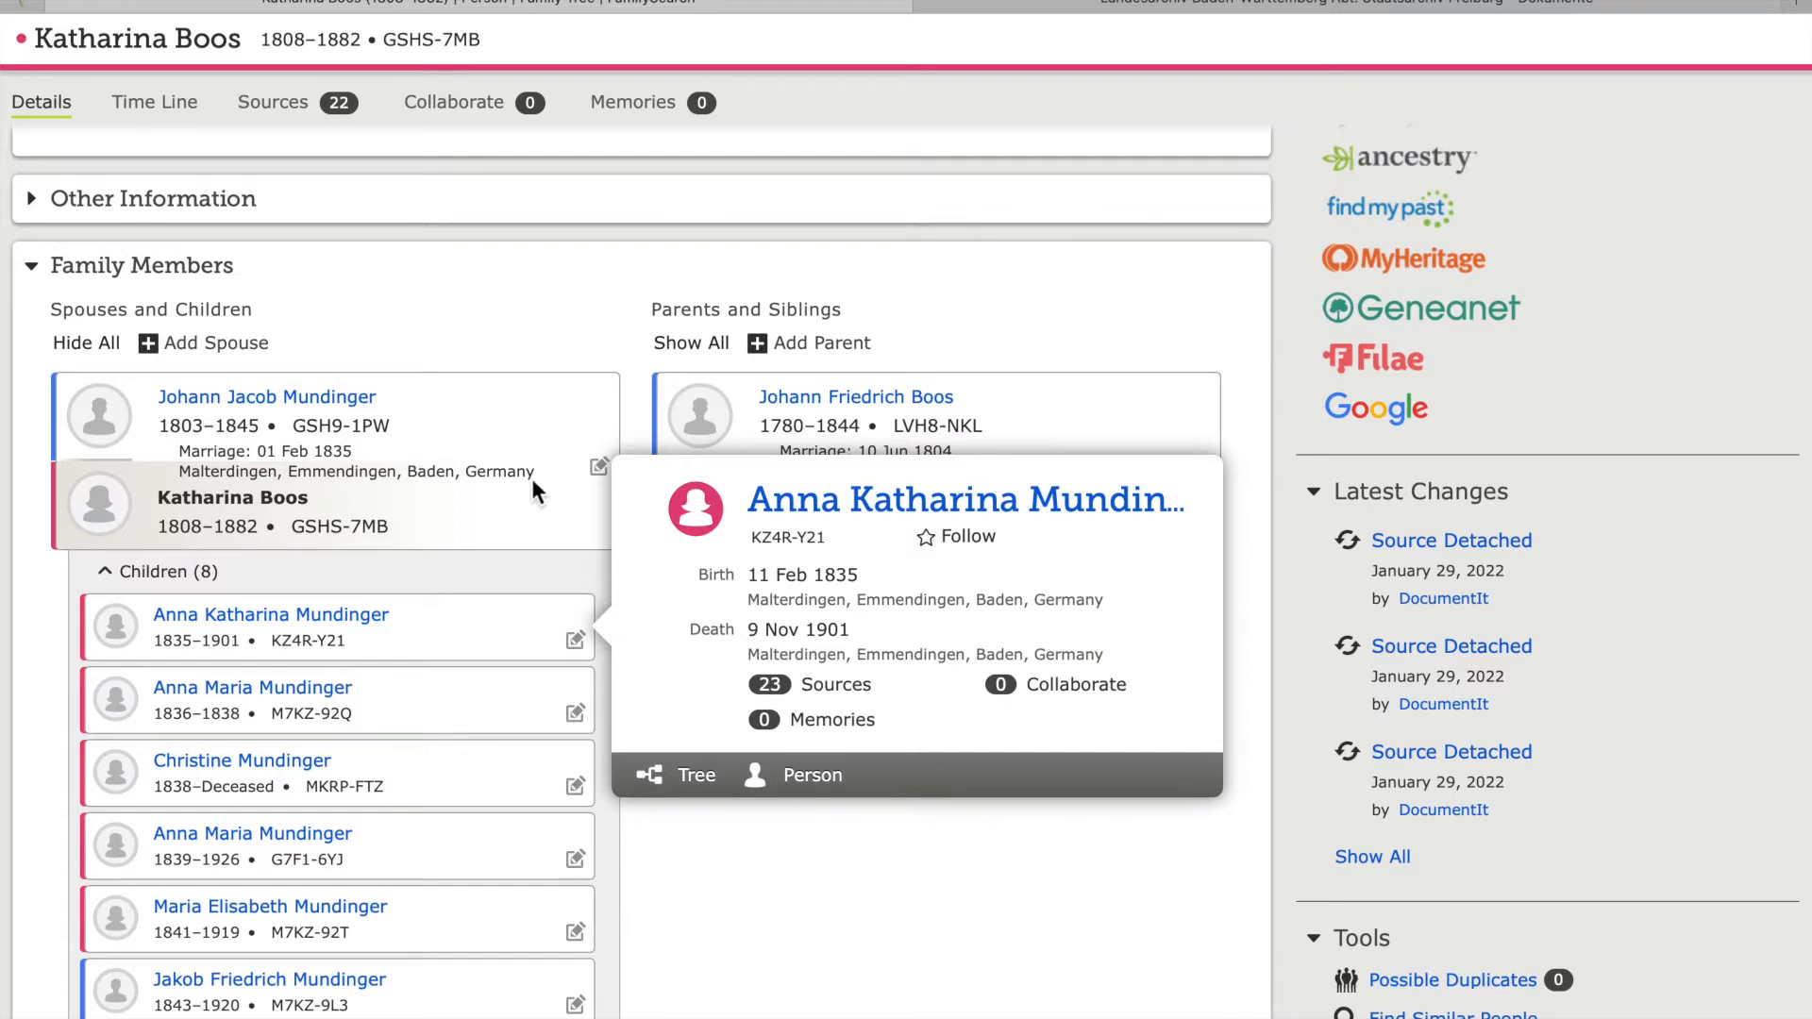
{"action": "left_click", "coordinate": [279, 118]}
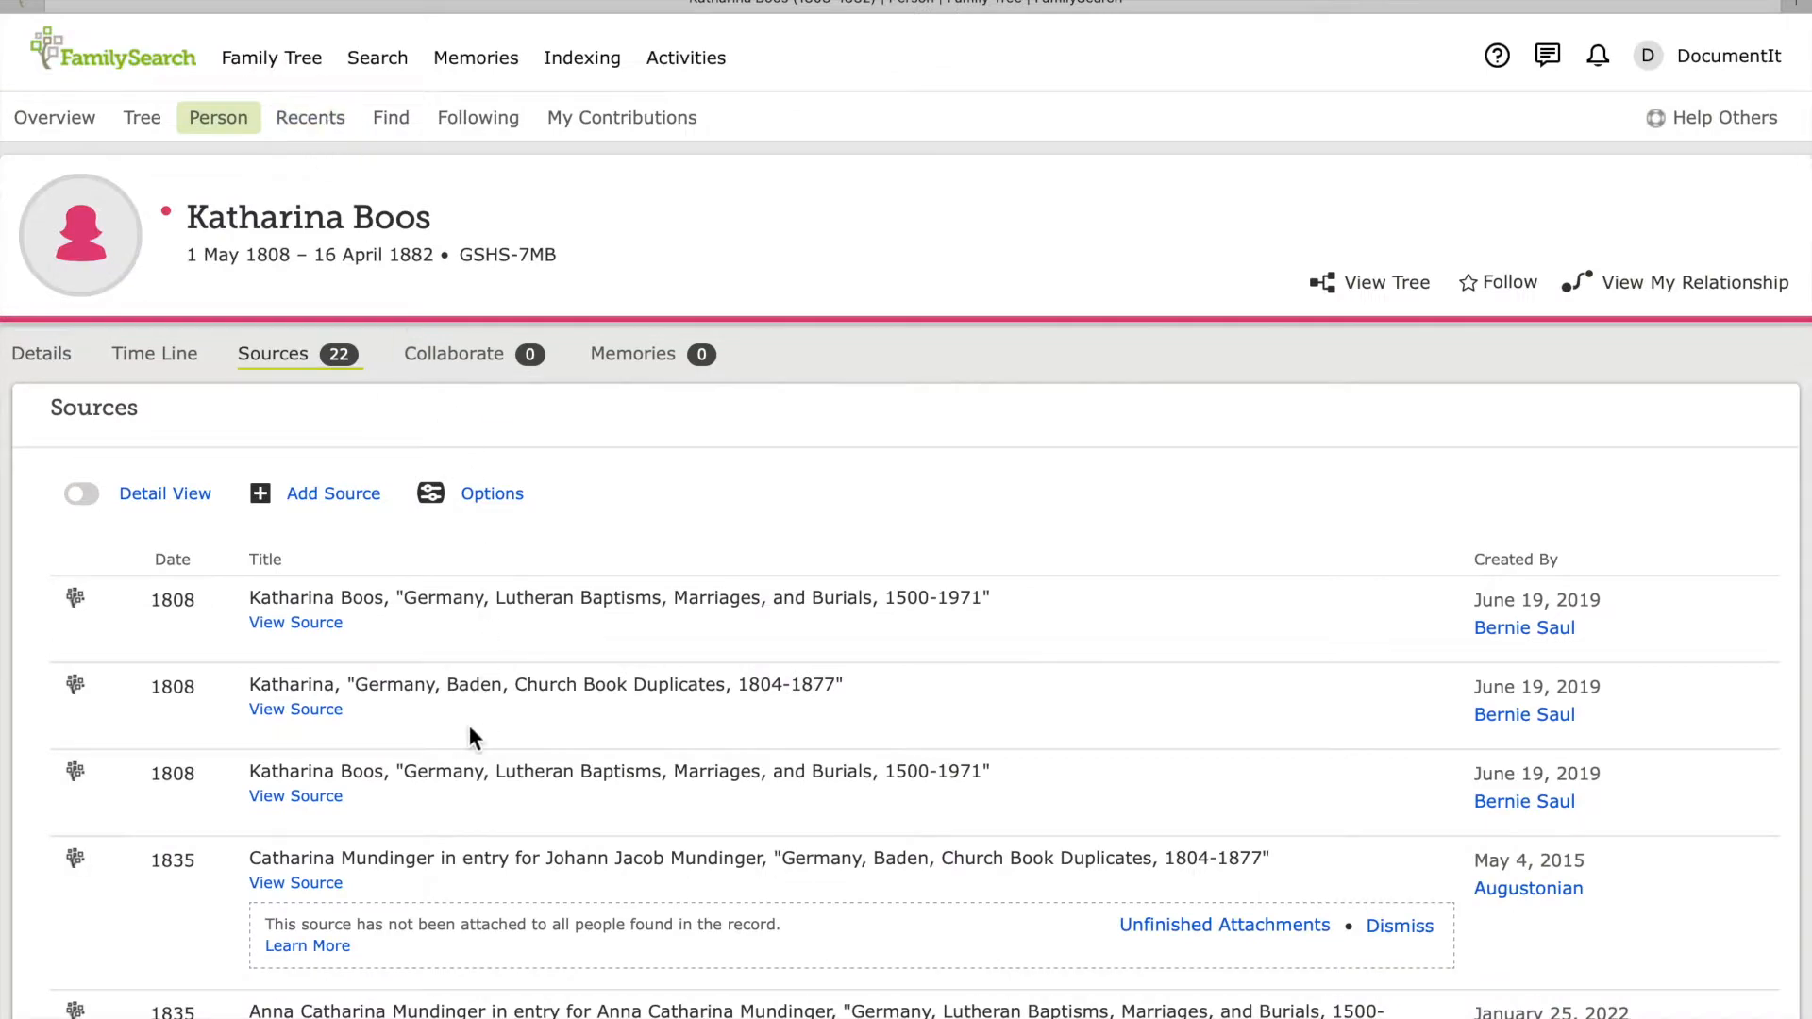
{"action": "scroll", "coordinate": [470, 726], "scroll_direction": "down", "scroll_amount": 6}
{"action": "scroll", "coordinate": [468, 725], "scroll_direction": "down", "scroll_amount": 11}
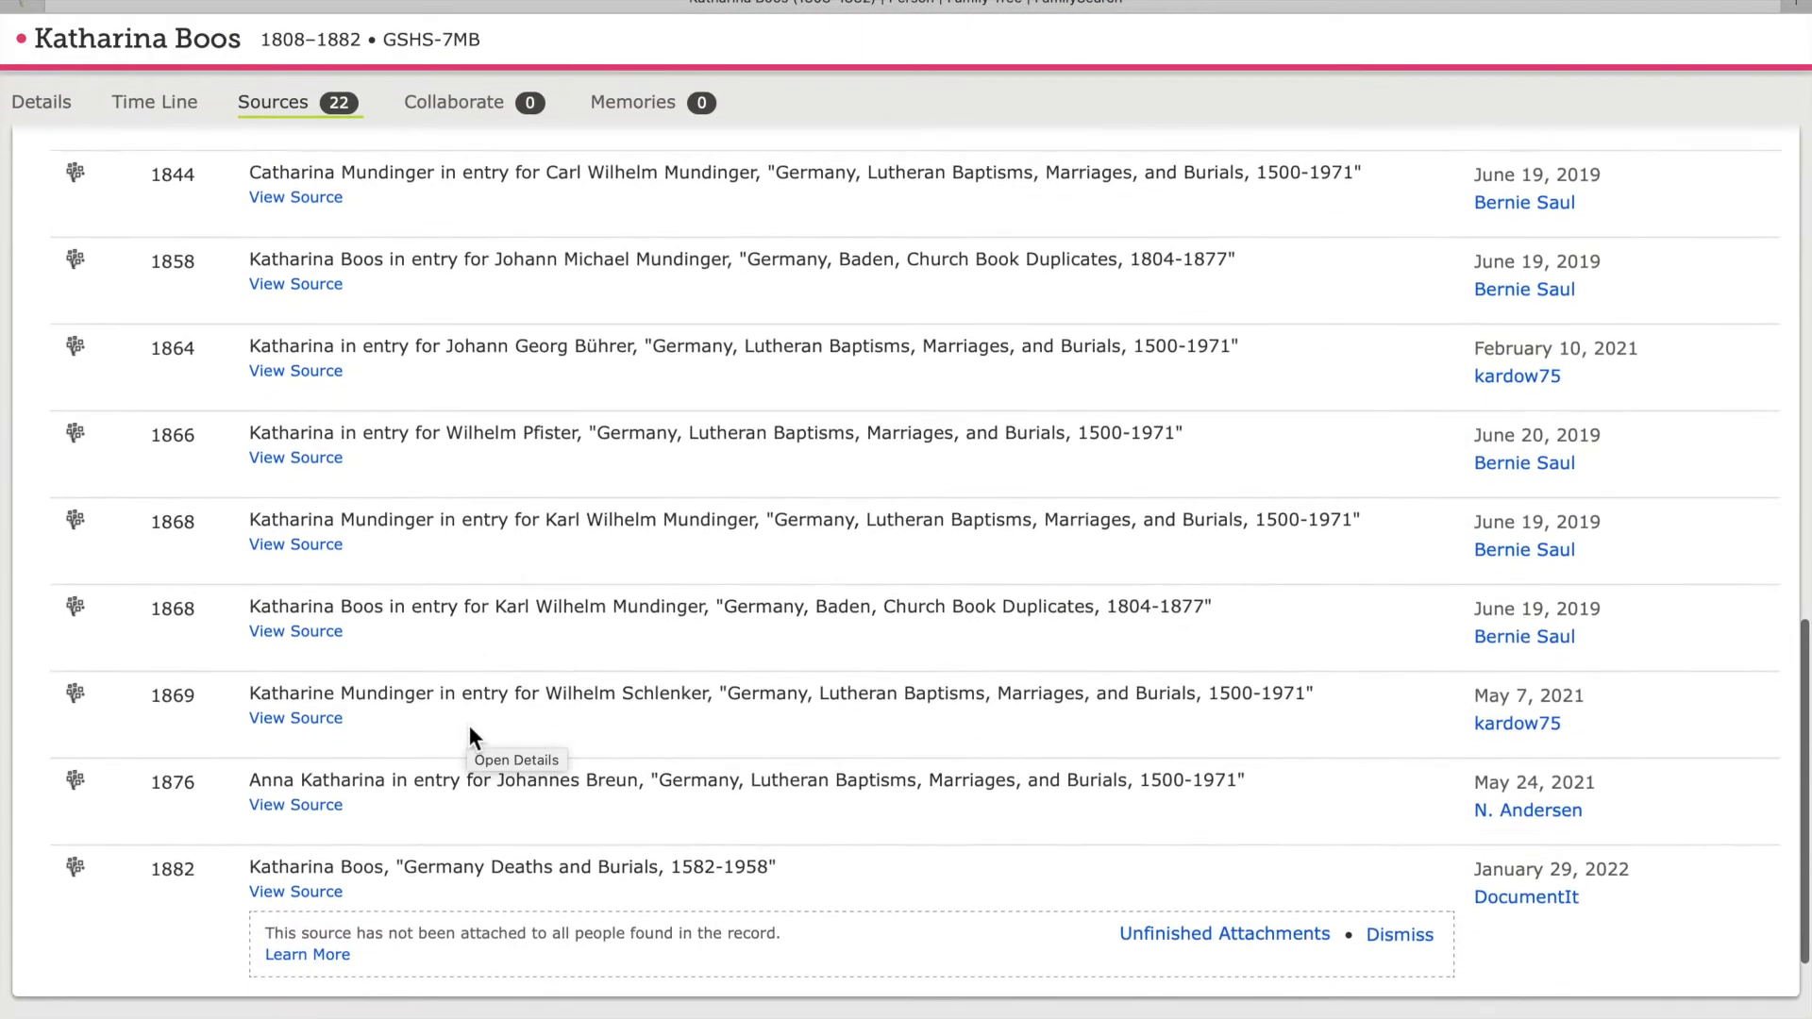
- Expand the 1864 Lutheran marriage source and read its indexed spouse and parent details
{"action": "left_click", "coordinate": [304, 371]}
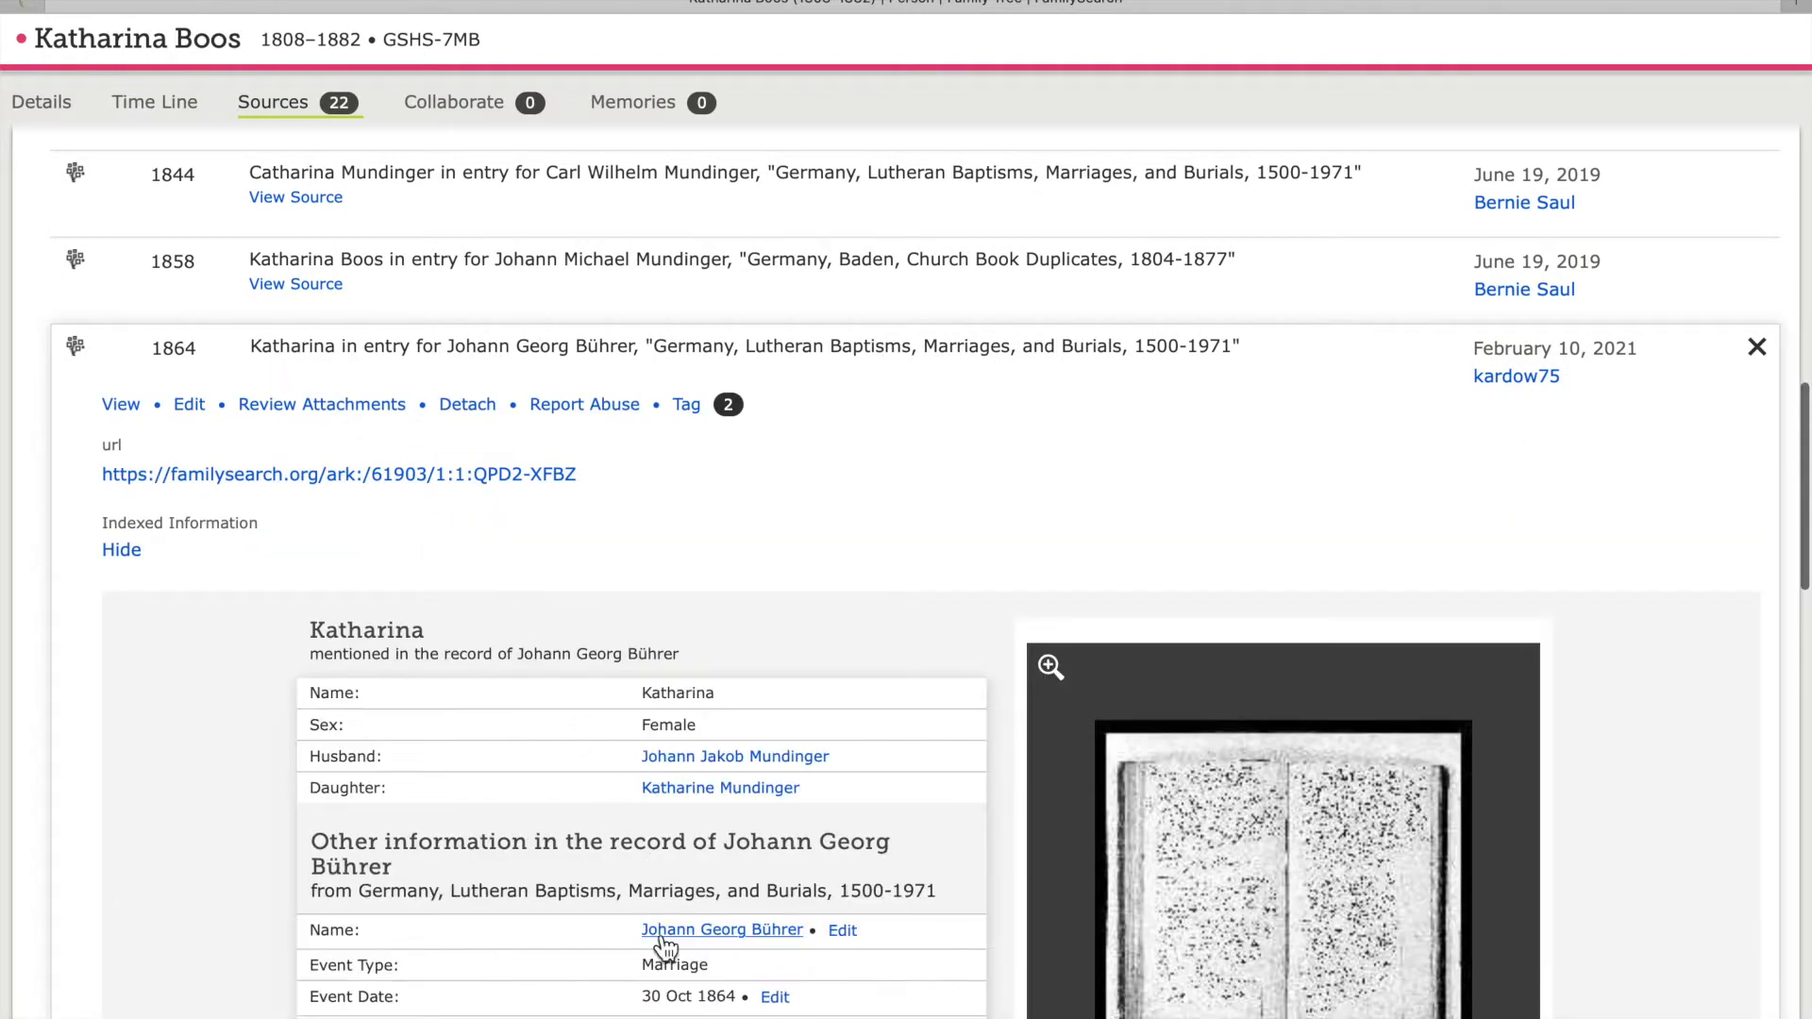
{"action": "scroll", "coordinate": [663, 944], "scroll_direction": "down", "scroll_amount": 5}
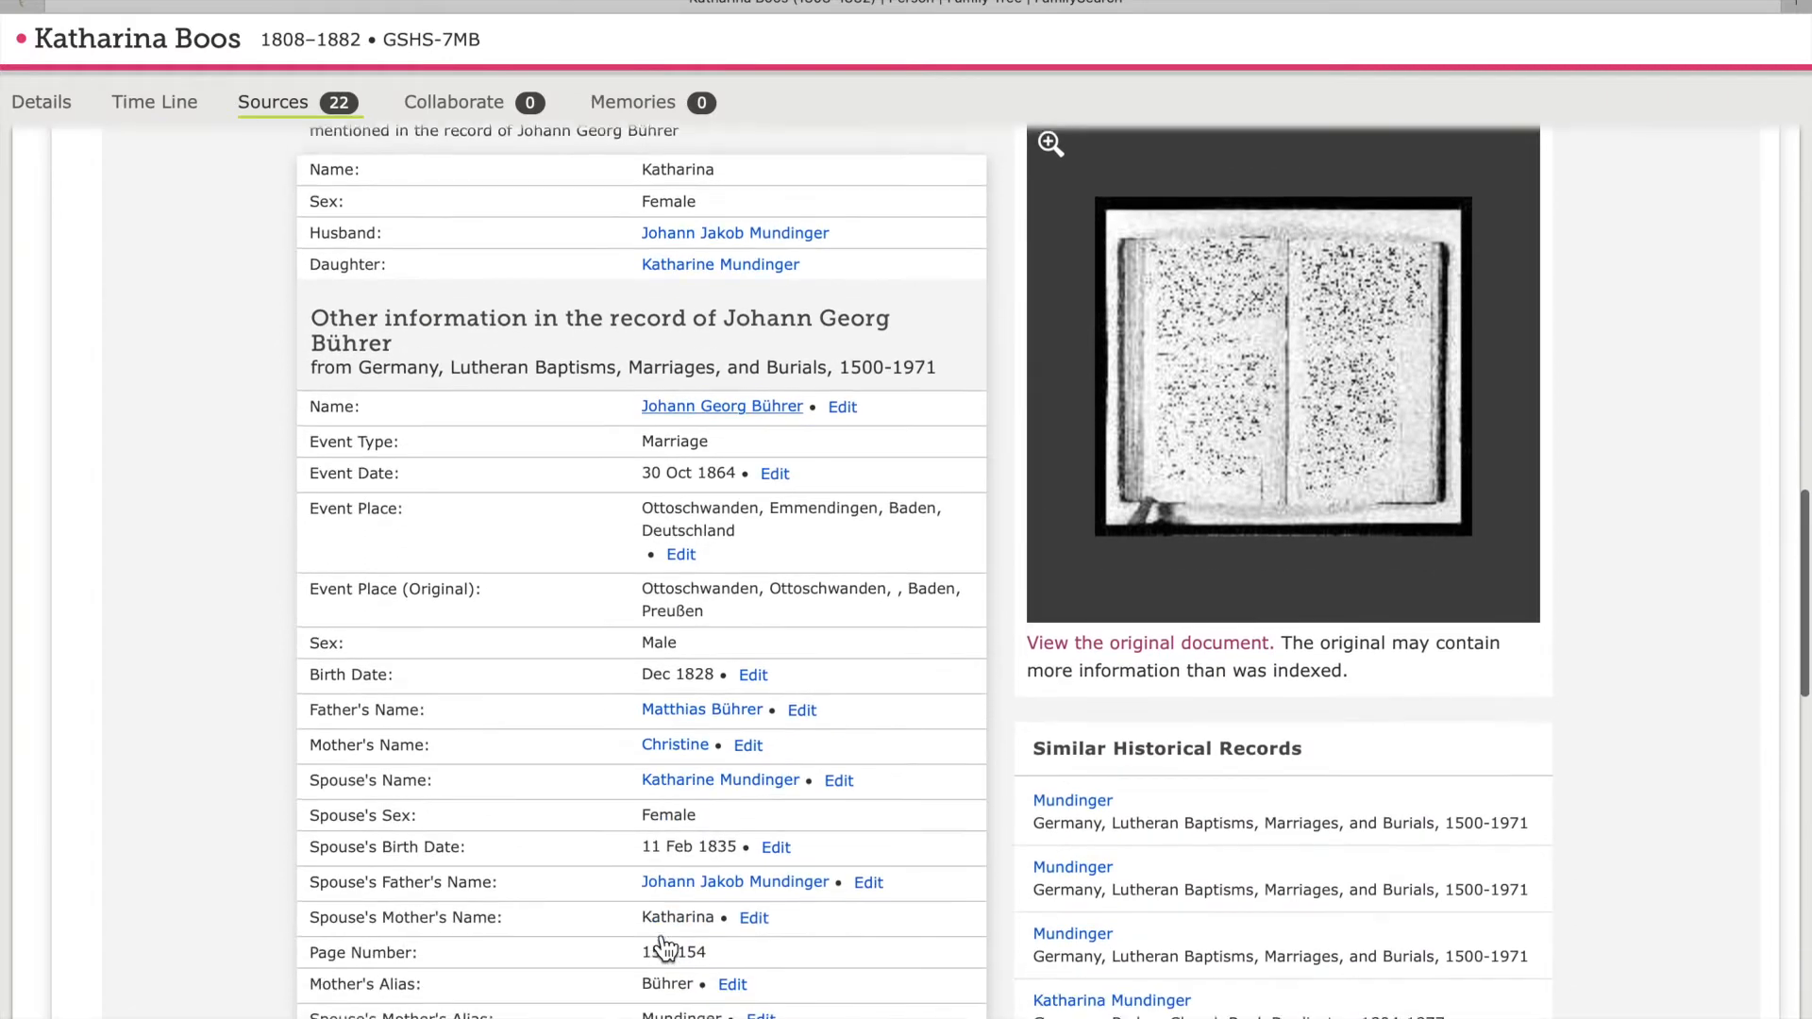
{"action": "scroll", "coordinate": [664, 944], "scroll_direction": "down", "scroll_amount": 1}
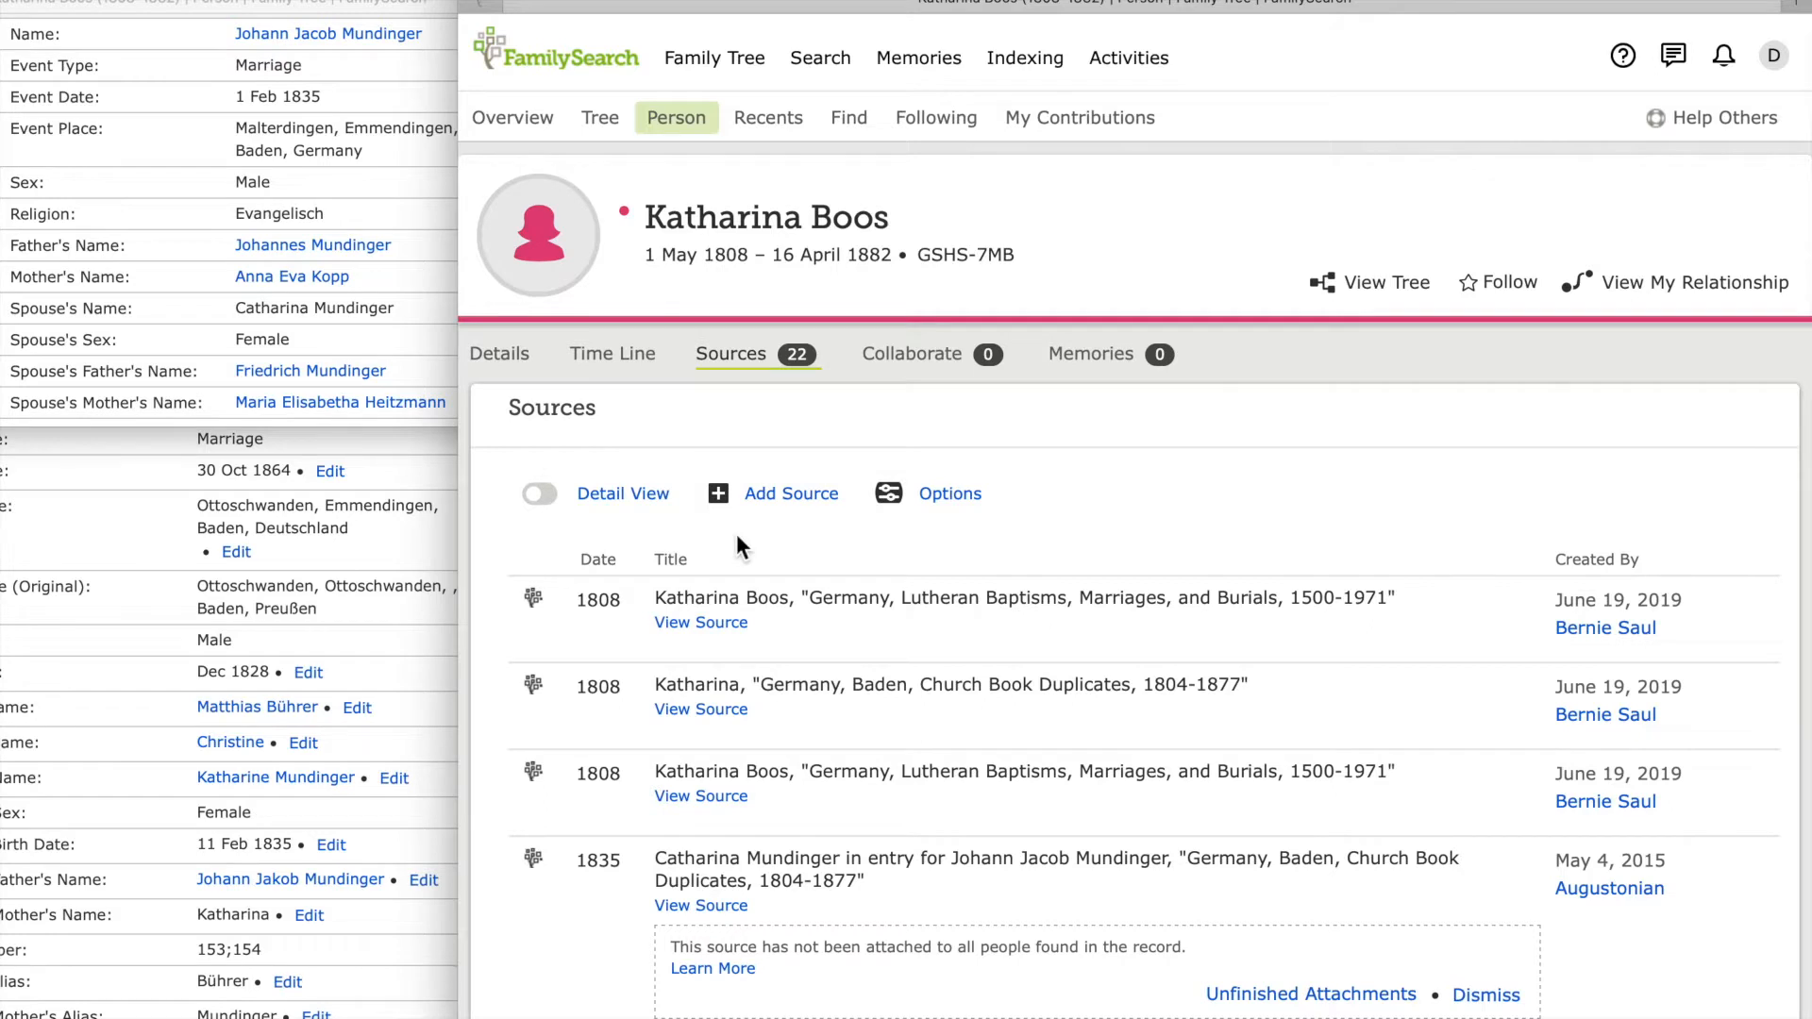
- Check the sort and display options of the source list, leaving them as they are
{"action": "left_click", "coordinate": [970, 494]}
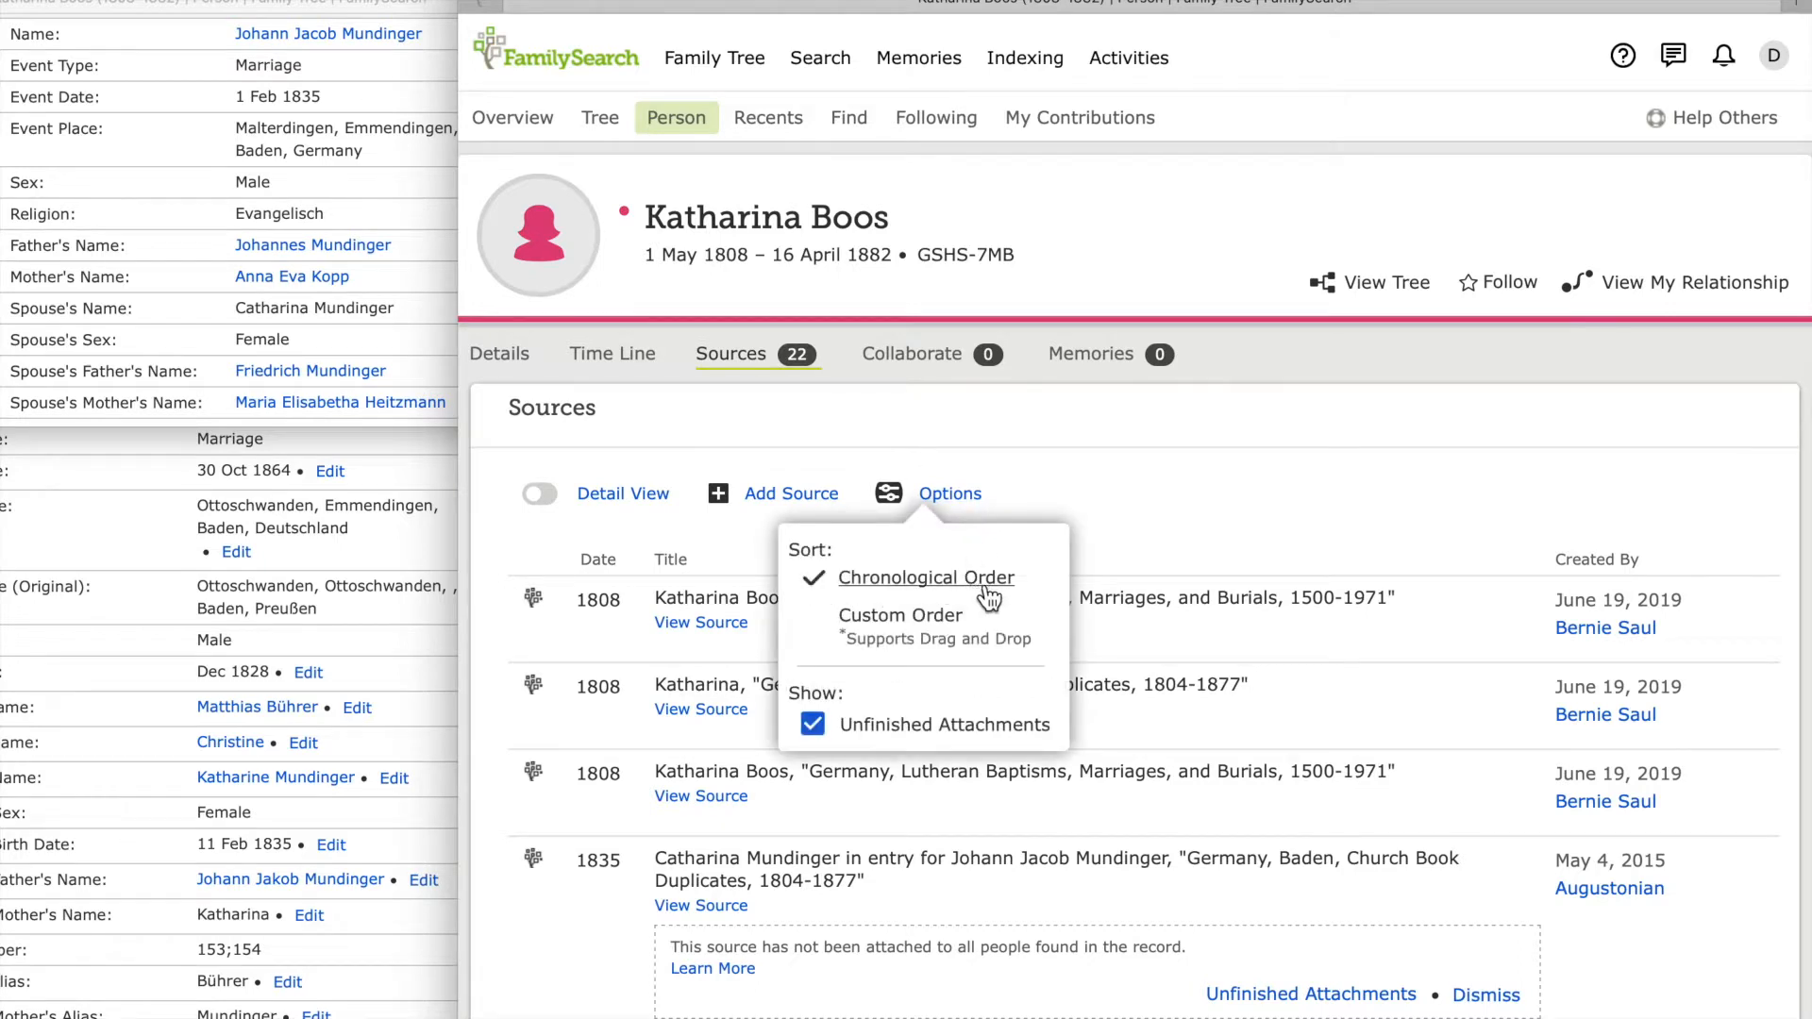
{"action": "left_click", "coordinate": [1083, 490]}
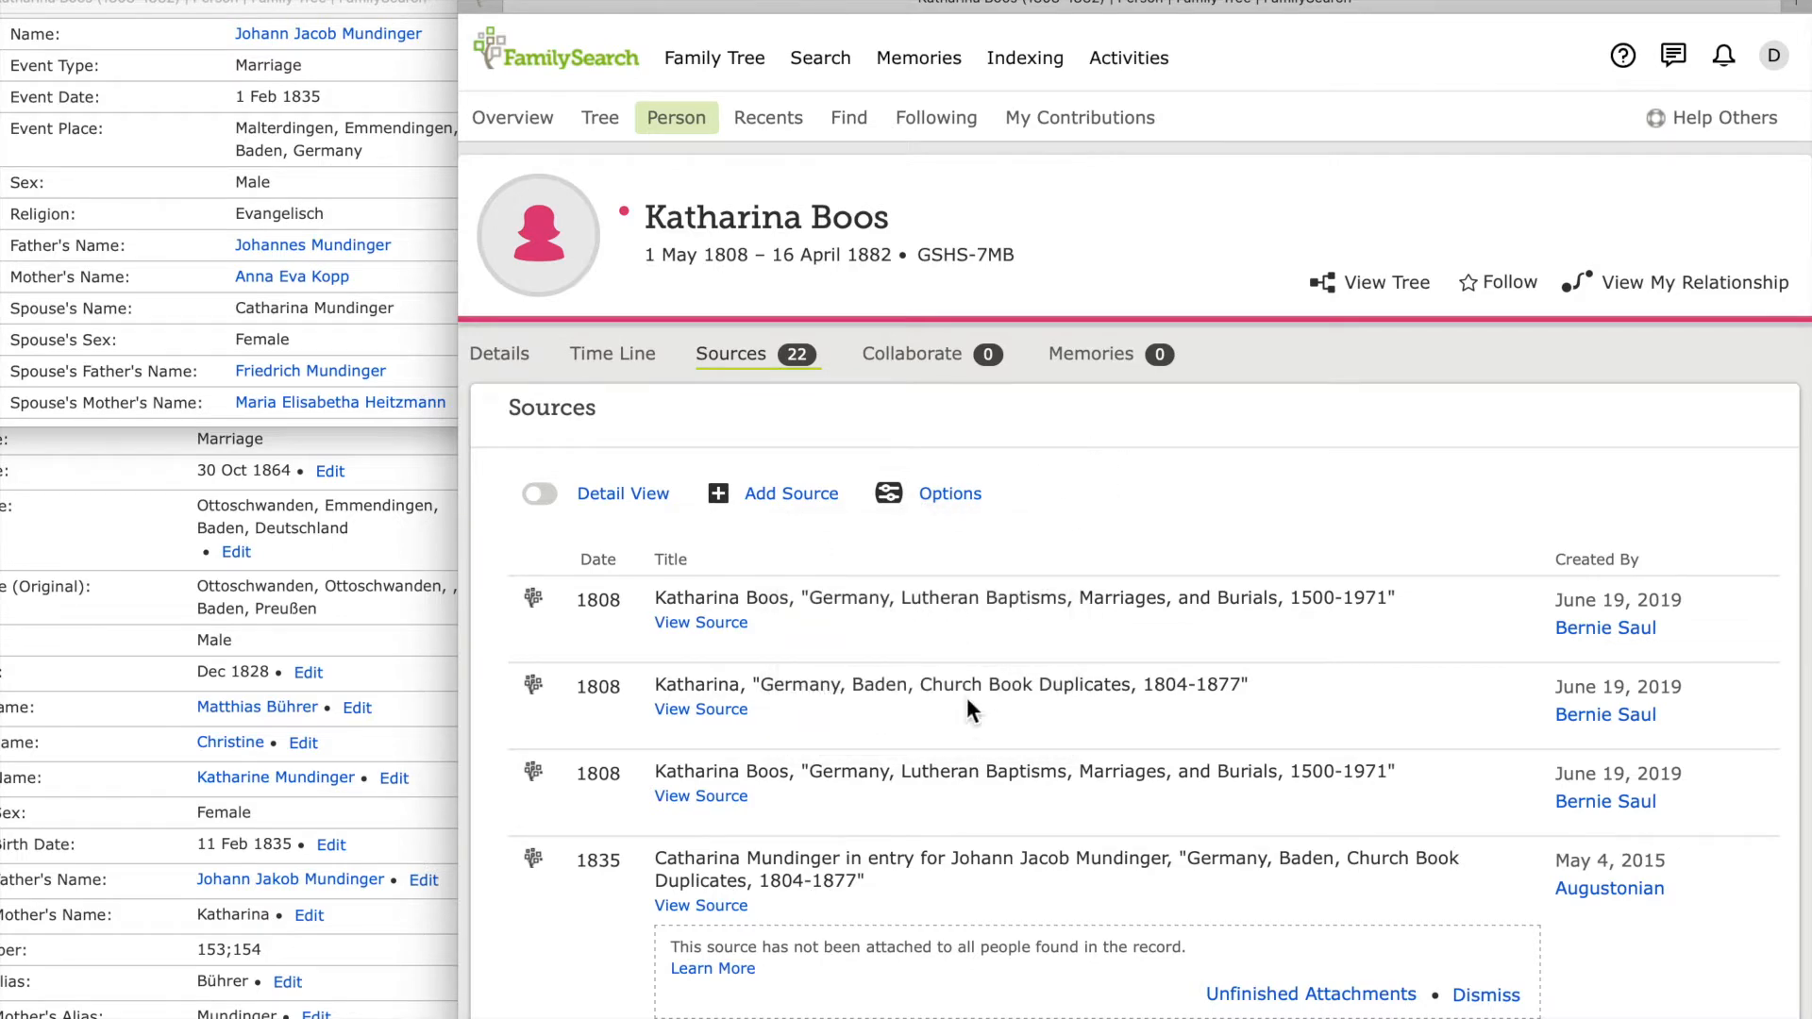
- Expand the details of all sources in the list, working from the 1882 record back to the first 1808 record
{"action": "scroll", "coordinate": [967, 698], "scroll_direction": "down", "scroll_amount": 20}
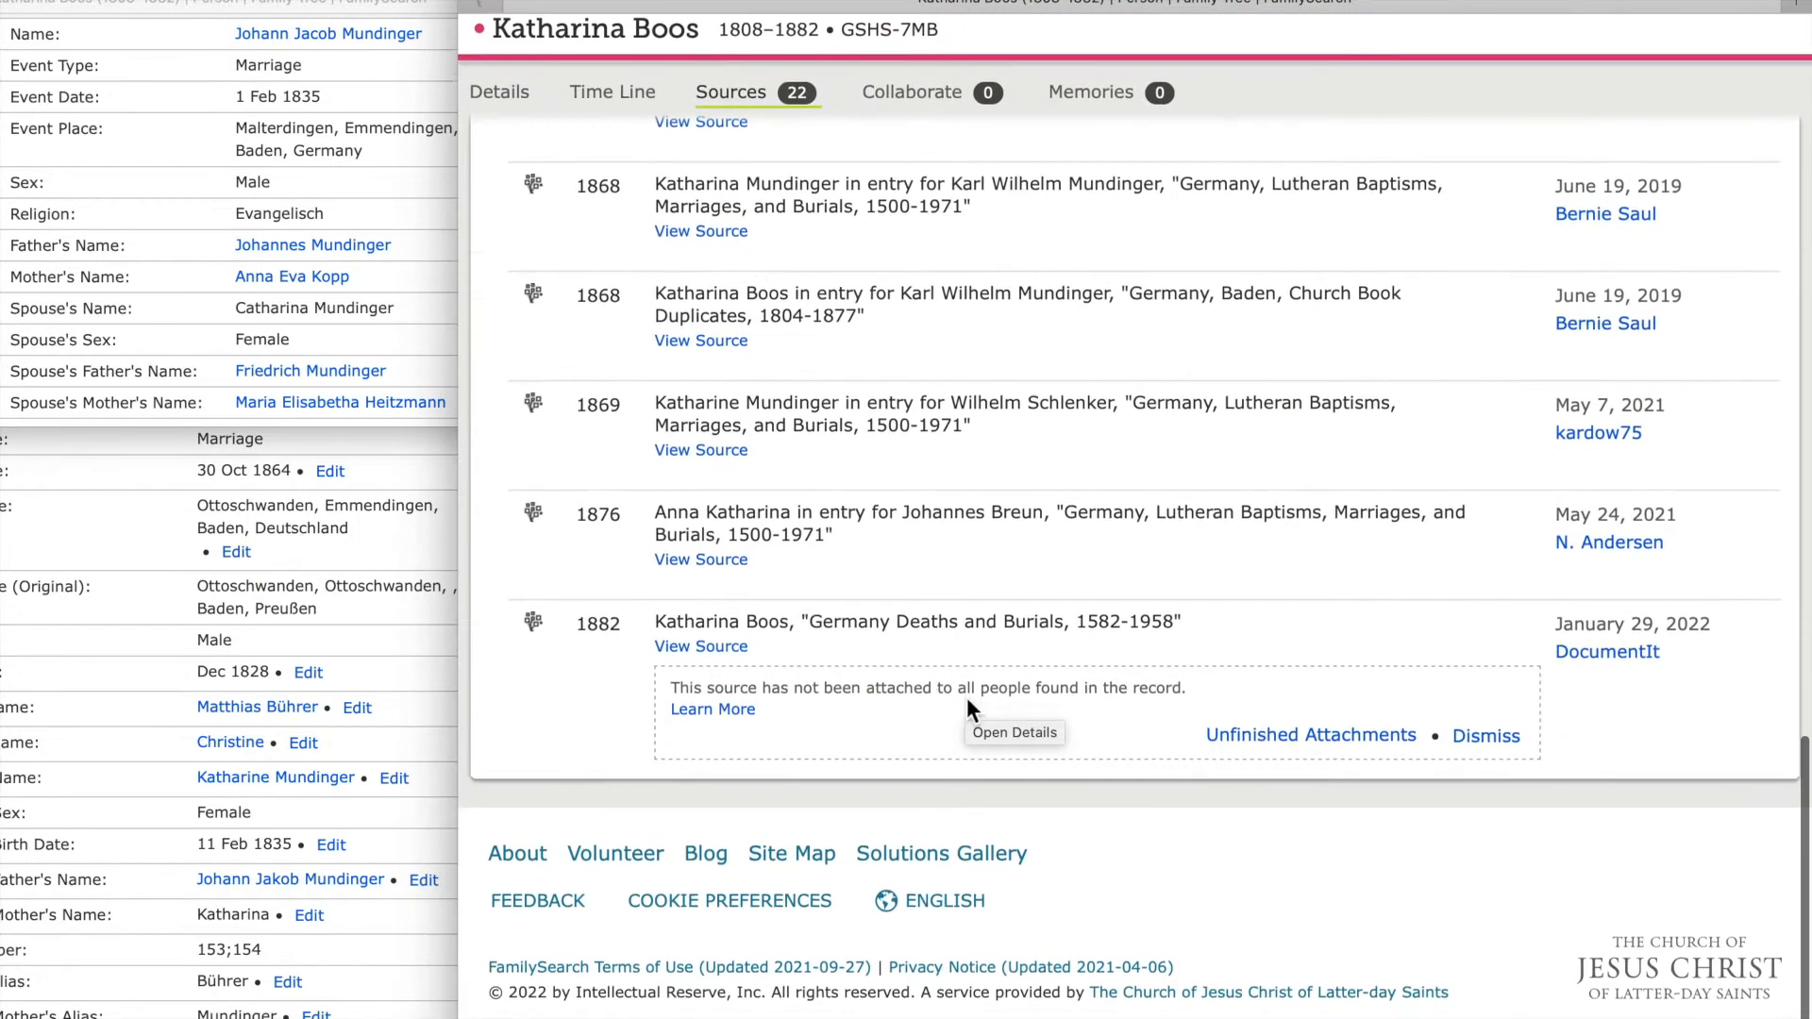
{"action": "left_click", "coordinate": [698, 658]}
{"action": "left_click", "coordinate": [714, 571]}
{"action": "left_click", "coordinate": [723, 462]}
{"action": "left_click", "coordinate": [730, 352]}
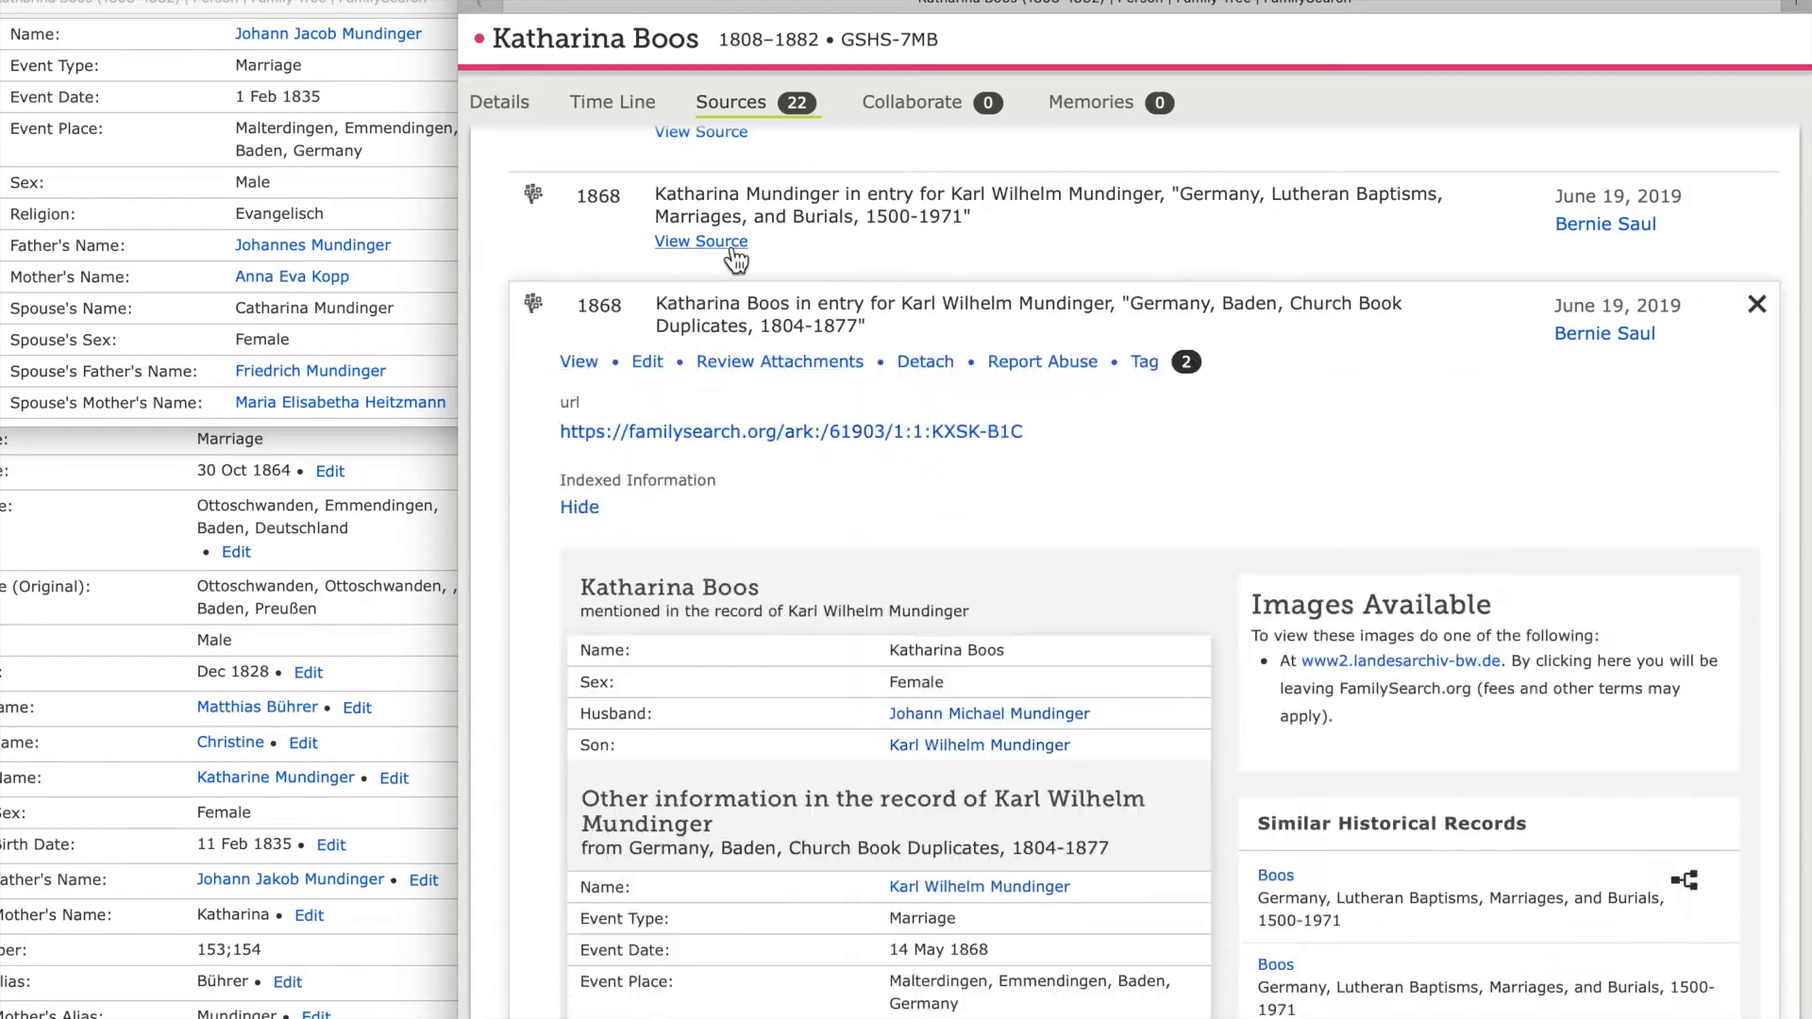
{"action": "left_click", "coordinate": [737, 244]}
{"action": "scroll", "coordinate": [761, 242], "scroll_direction": "up", "scroll_amount": 12}
{"action": "left_click", "coordinate": [740, 979]}
{"action": "left_click", "coordinate": [739, 761]}
{"action": "left_click", "coordinate": [737, 653]}
{"action": "left_click", "coordinate": [732, 211]}
{"action": "scroll", "coordinate": [733, 223], "scroll_direction": "up", "scroll_amount": 10}
{"action": "left_click", "coordinate": [734, 975]}
{"action": "left_click", "coordinate": [733, 863]}
{"action": "left_click", "coordinate": [715, 440]}
{"action": "left_click", "coordinate": [711, 338]}
{"action": "left_click", "coordinate": [706, 244]}
{"action": "left_click", "coordinate": [719, 166]}
{"action": "scroll", "coordinate": [719, 160], "scroll_direction": "up", "scroll_amount": 5}
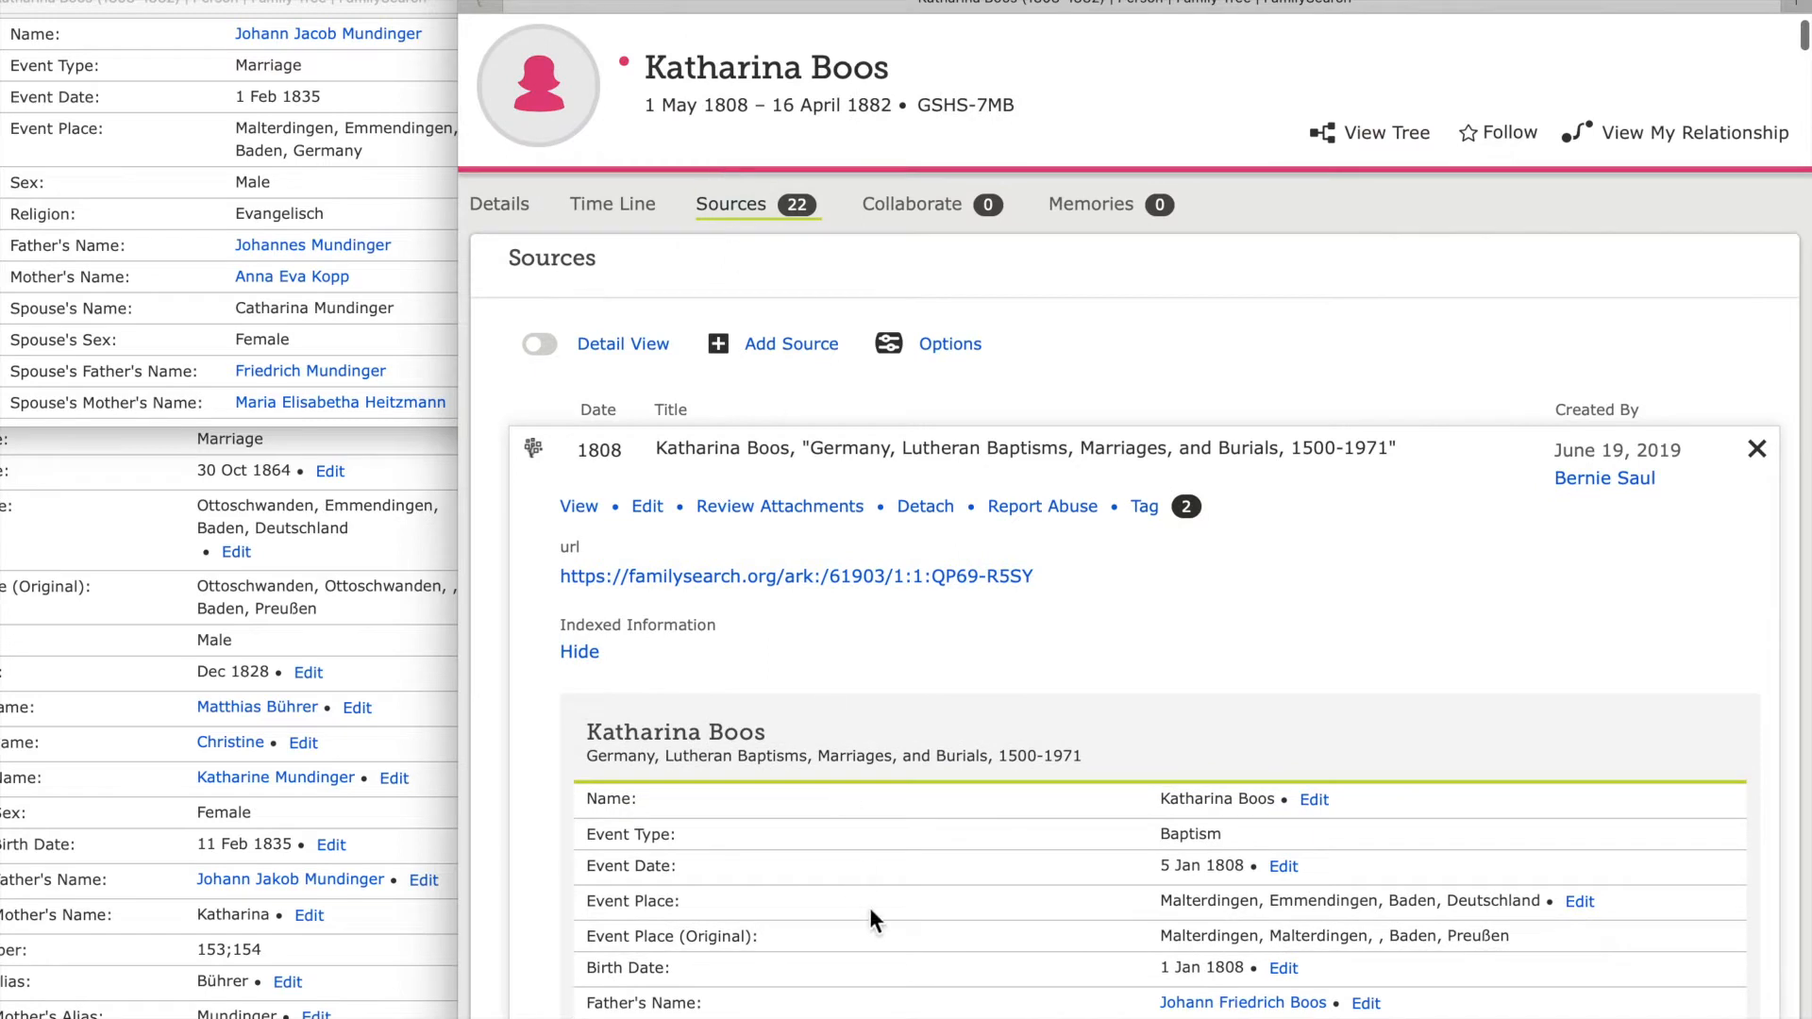
- Review the three 1808 birth and baptism sources and collapse each of them
{"action": "scroll", "coordinate": [869, 908], "scroll_direction": "down", "scroll_amount": 5}
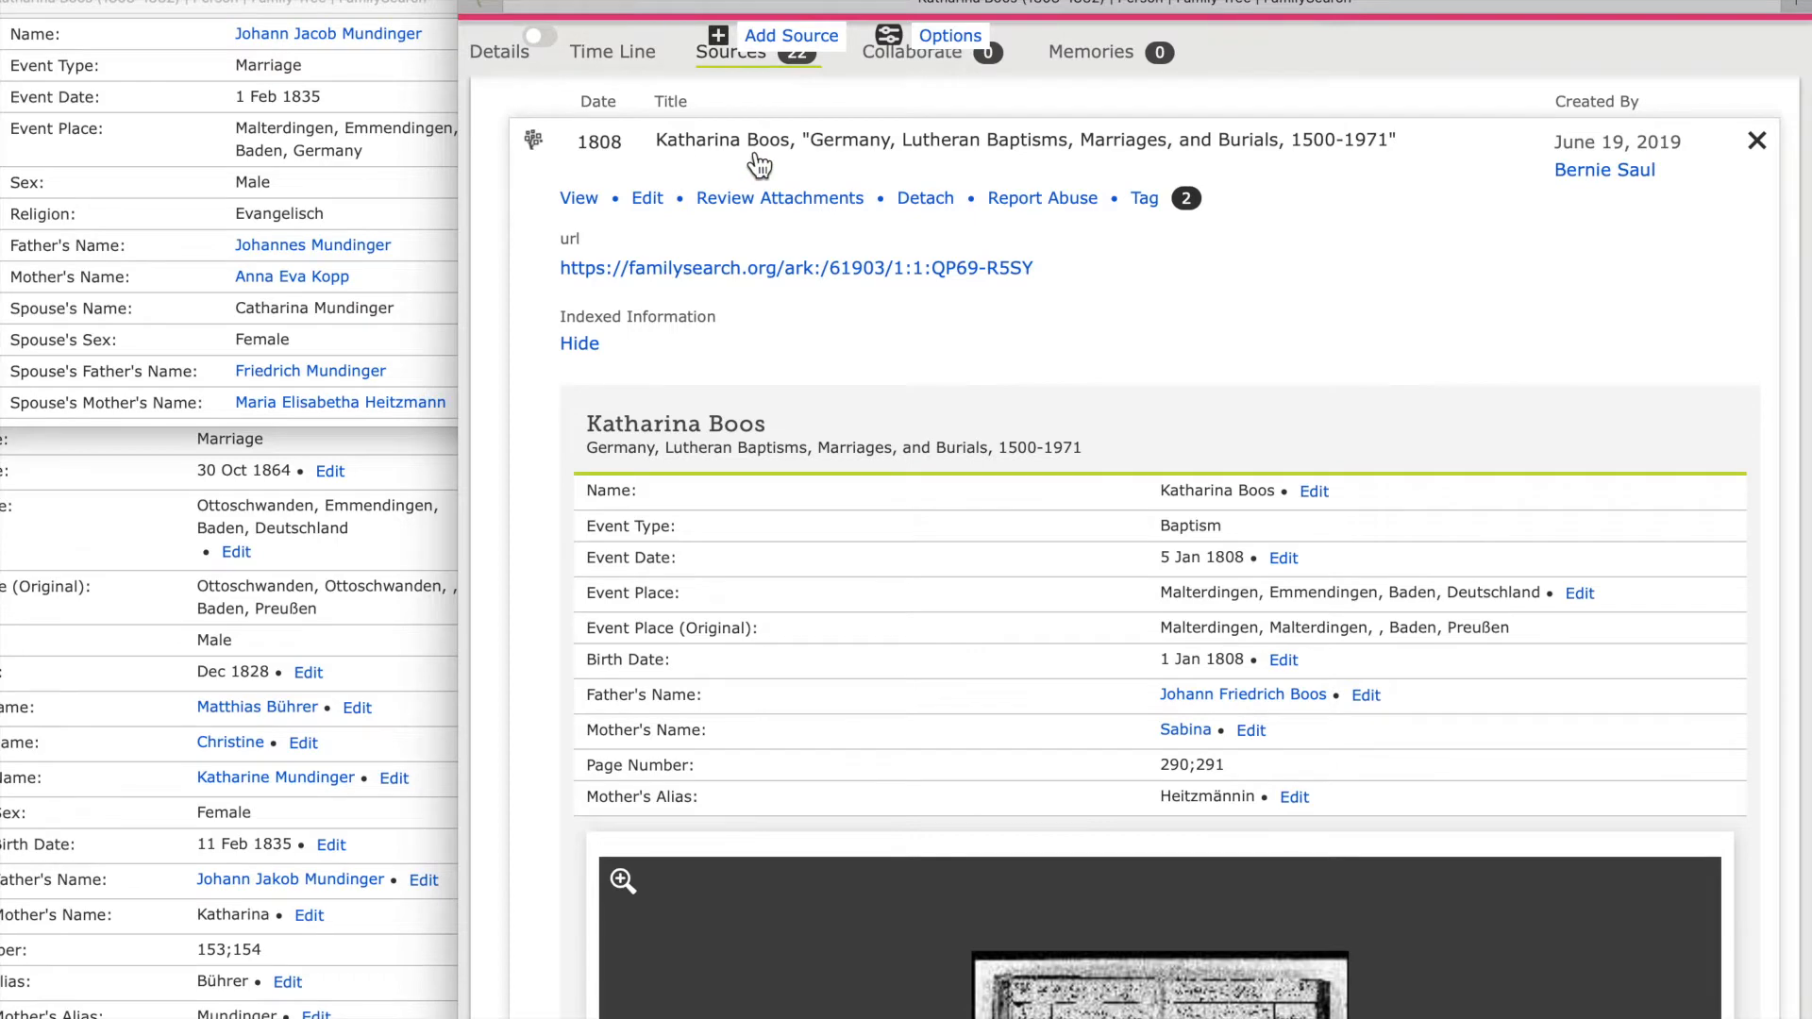
{"action": "left_click", "coordinate": [758, 163]}
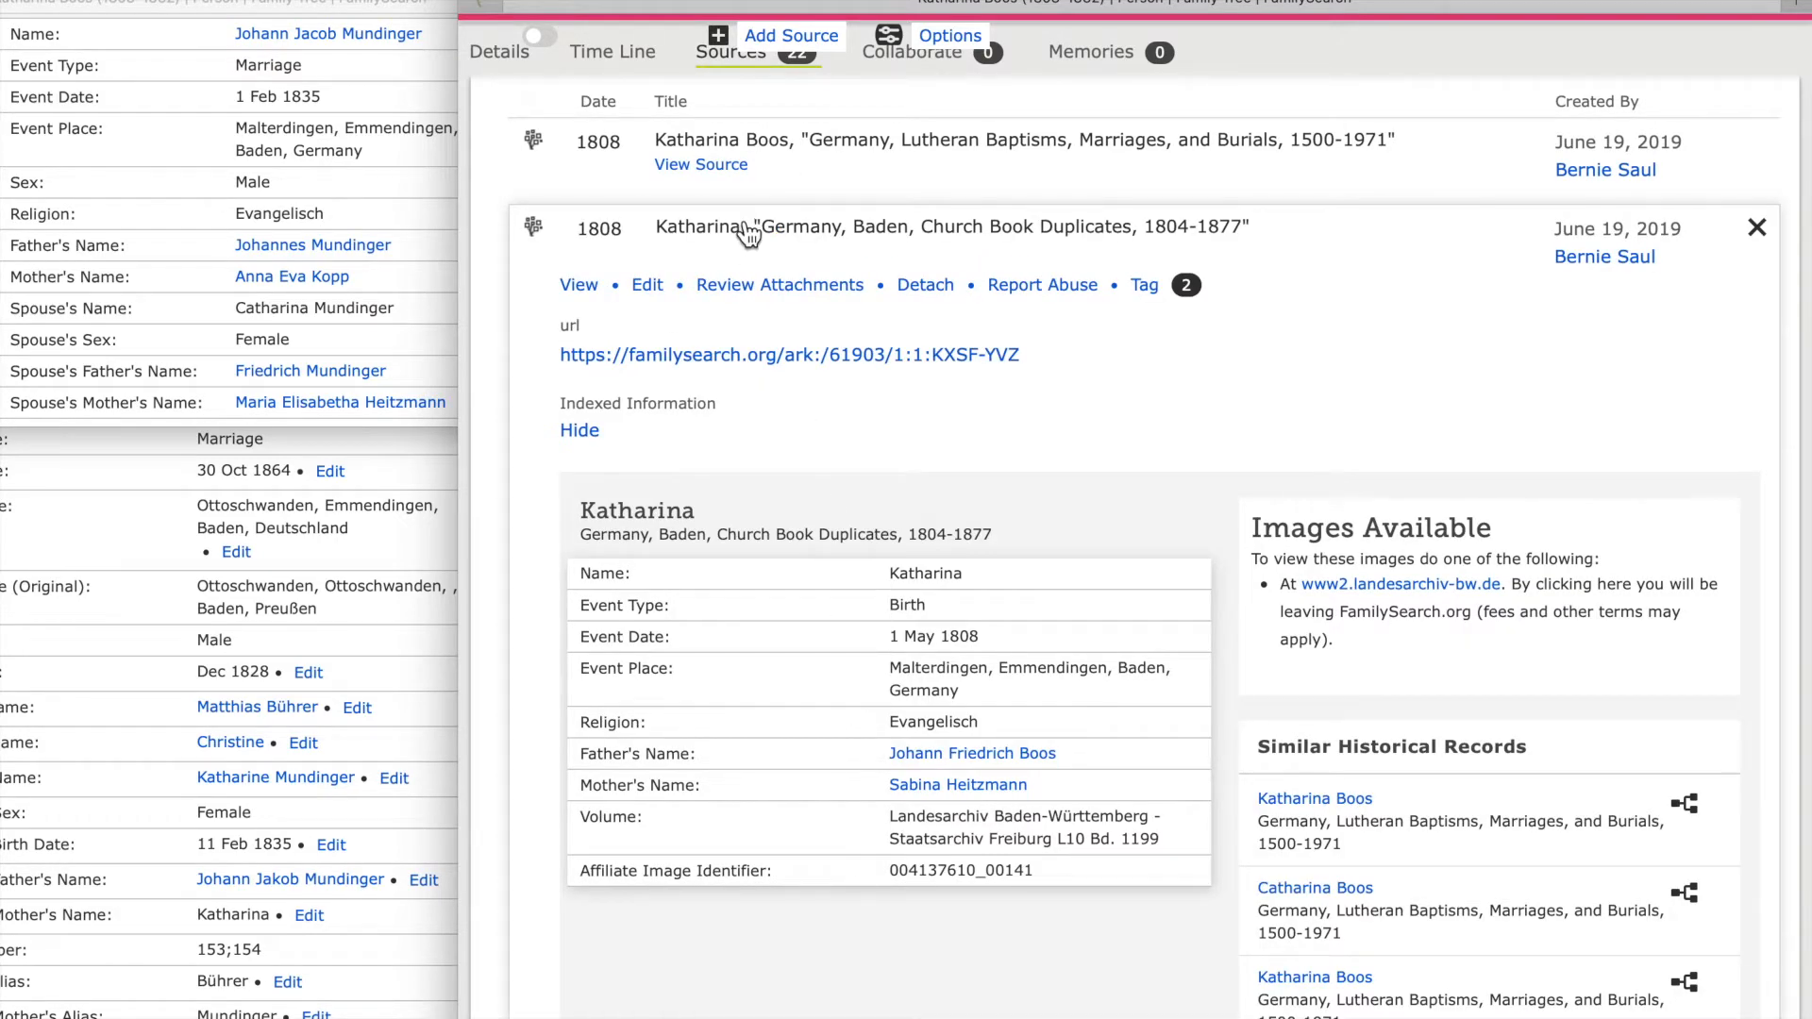
{"action": "left_click", "coordinate": [747, 233]}
{"action": "left_click", "coordinate": [802, 322]}
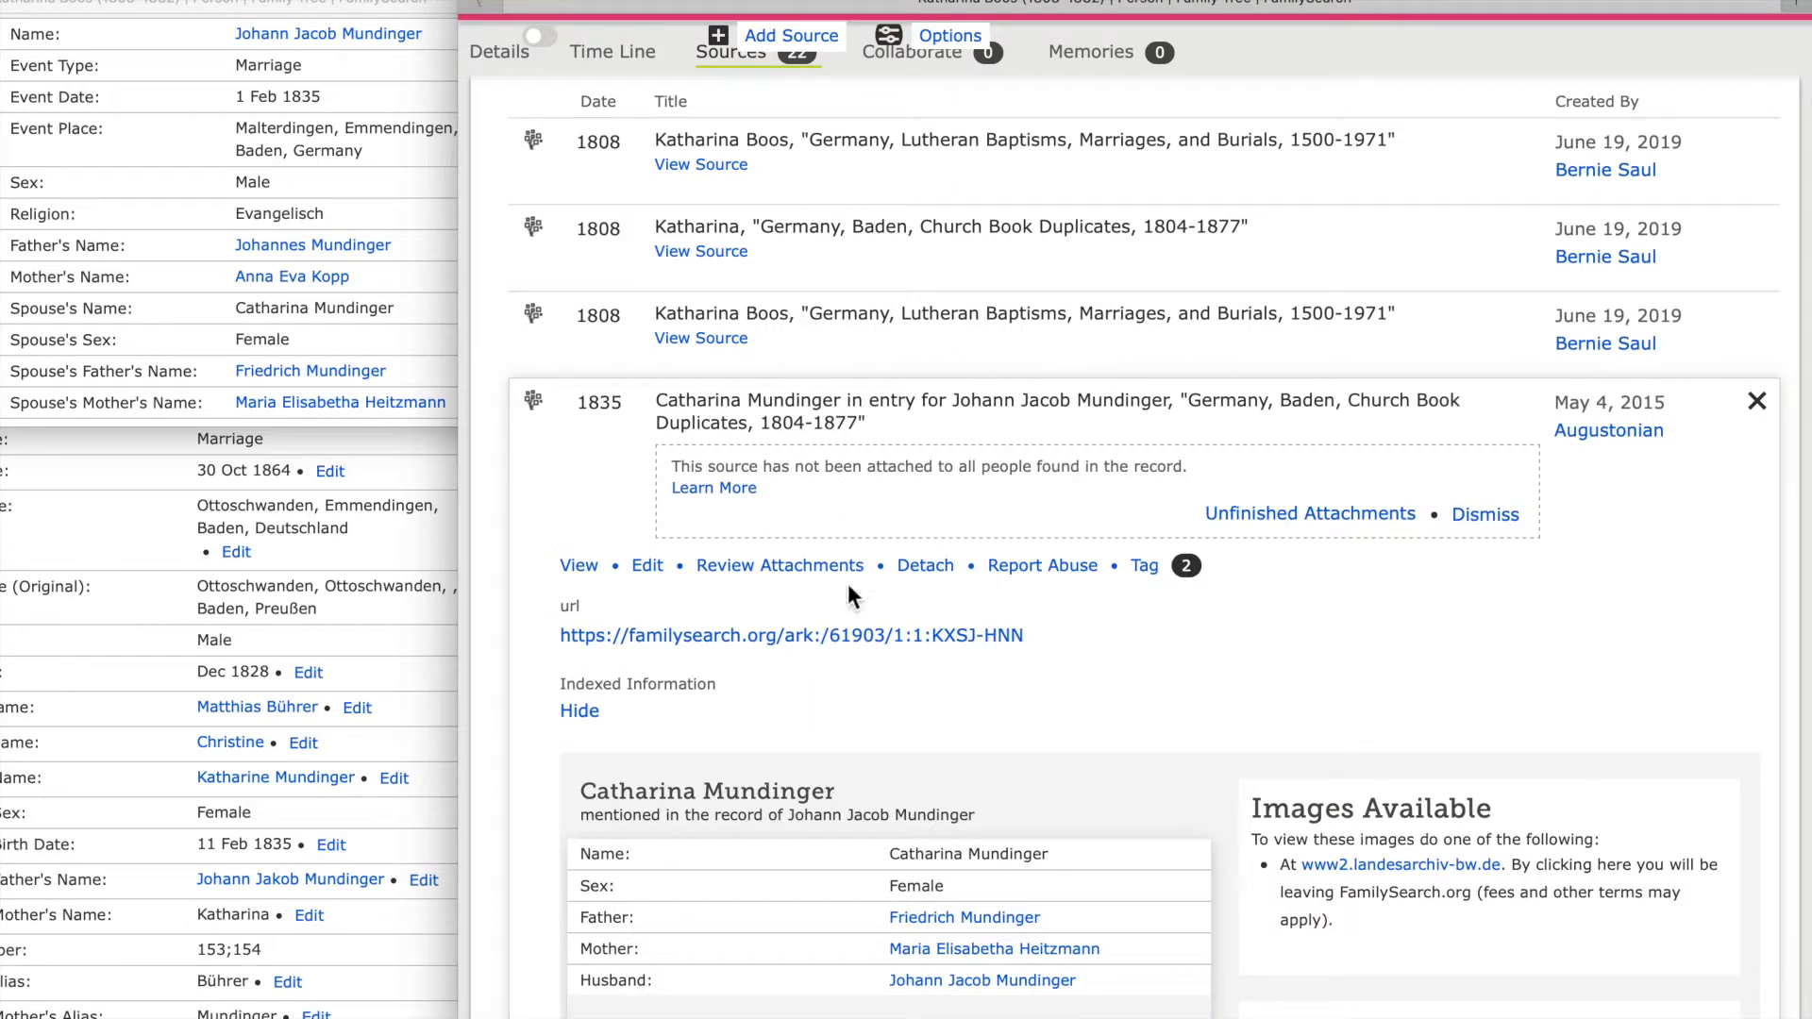
- Examine the spouse, parent and child details in the 1835 marriage source and the 1835 baptism source
{"action": "scroll", "coordinate": [857, 877], "scroll_direction": "down", "scroll_amount": 3}
{"action": "scroll", "coordinate": [857, 872], "scroll_direction": "down", "scroll_amount": 1}
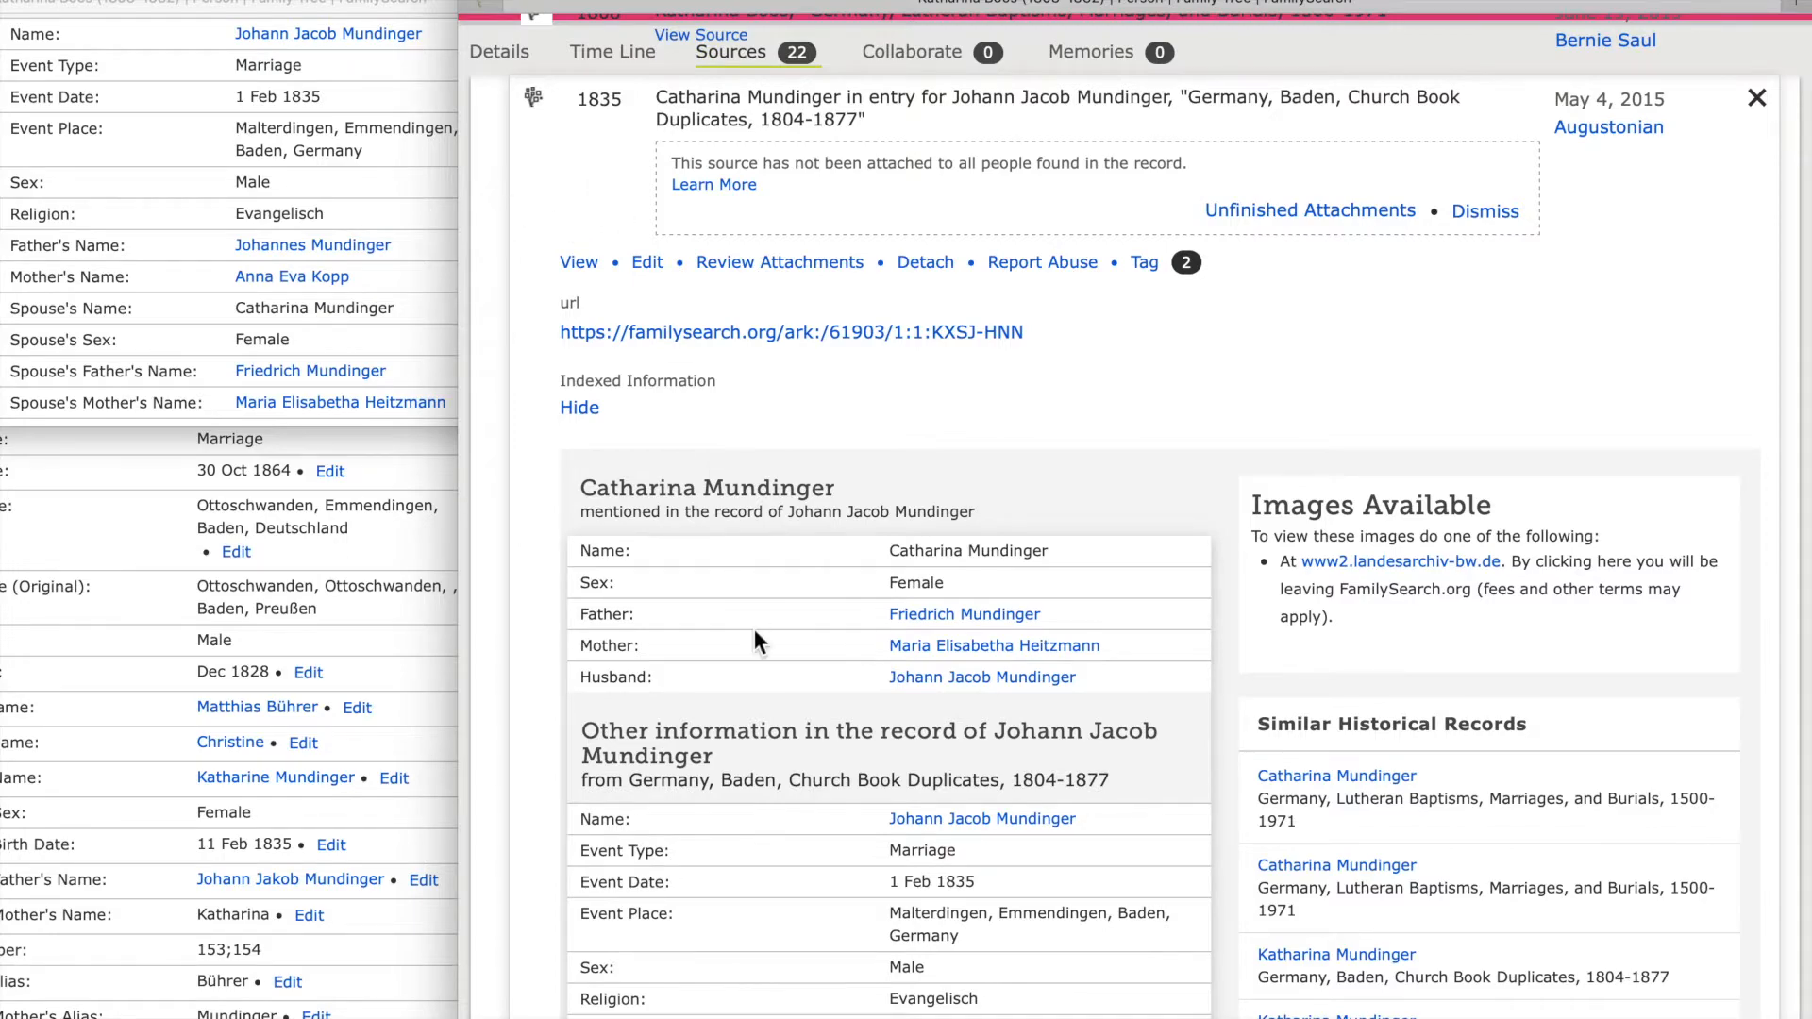
{"action": "scroll", "coordinate": [756, 699], "scroll_direction": "down", "scroll_amount": 6}
{"action": "scroll", "coordinate": [756, 699], "scroll_direction": "down", "scroll_amount": 10}
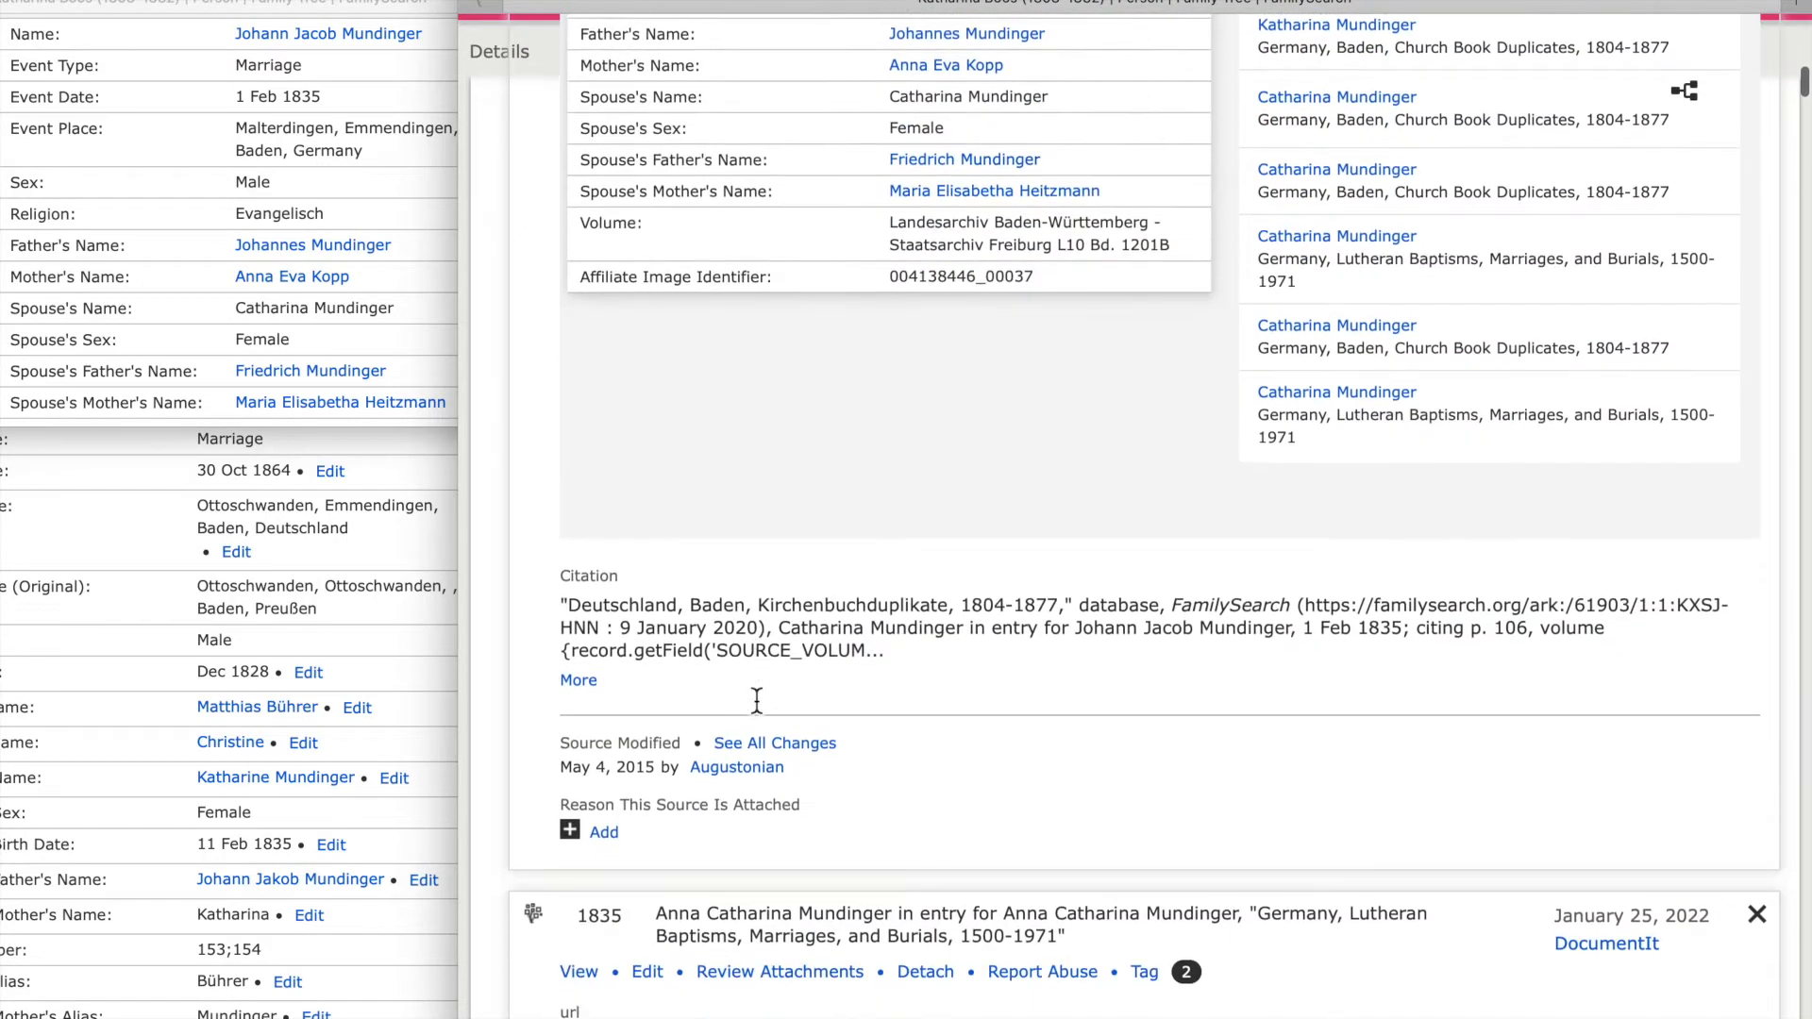
{"action": "scroll", "coordinate": [756, 699], "scroll_direction": "down", "scroll_amount": 4}
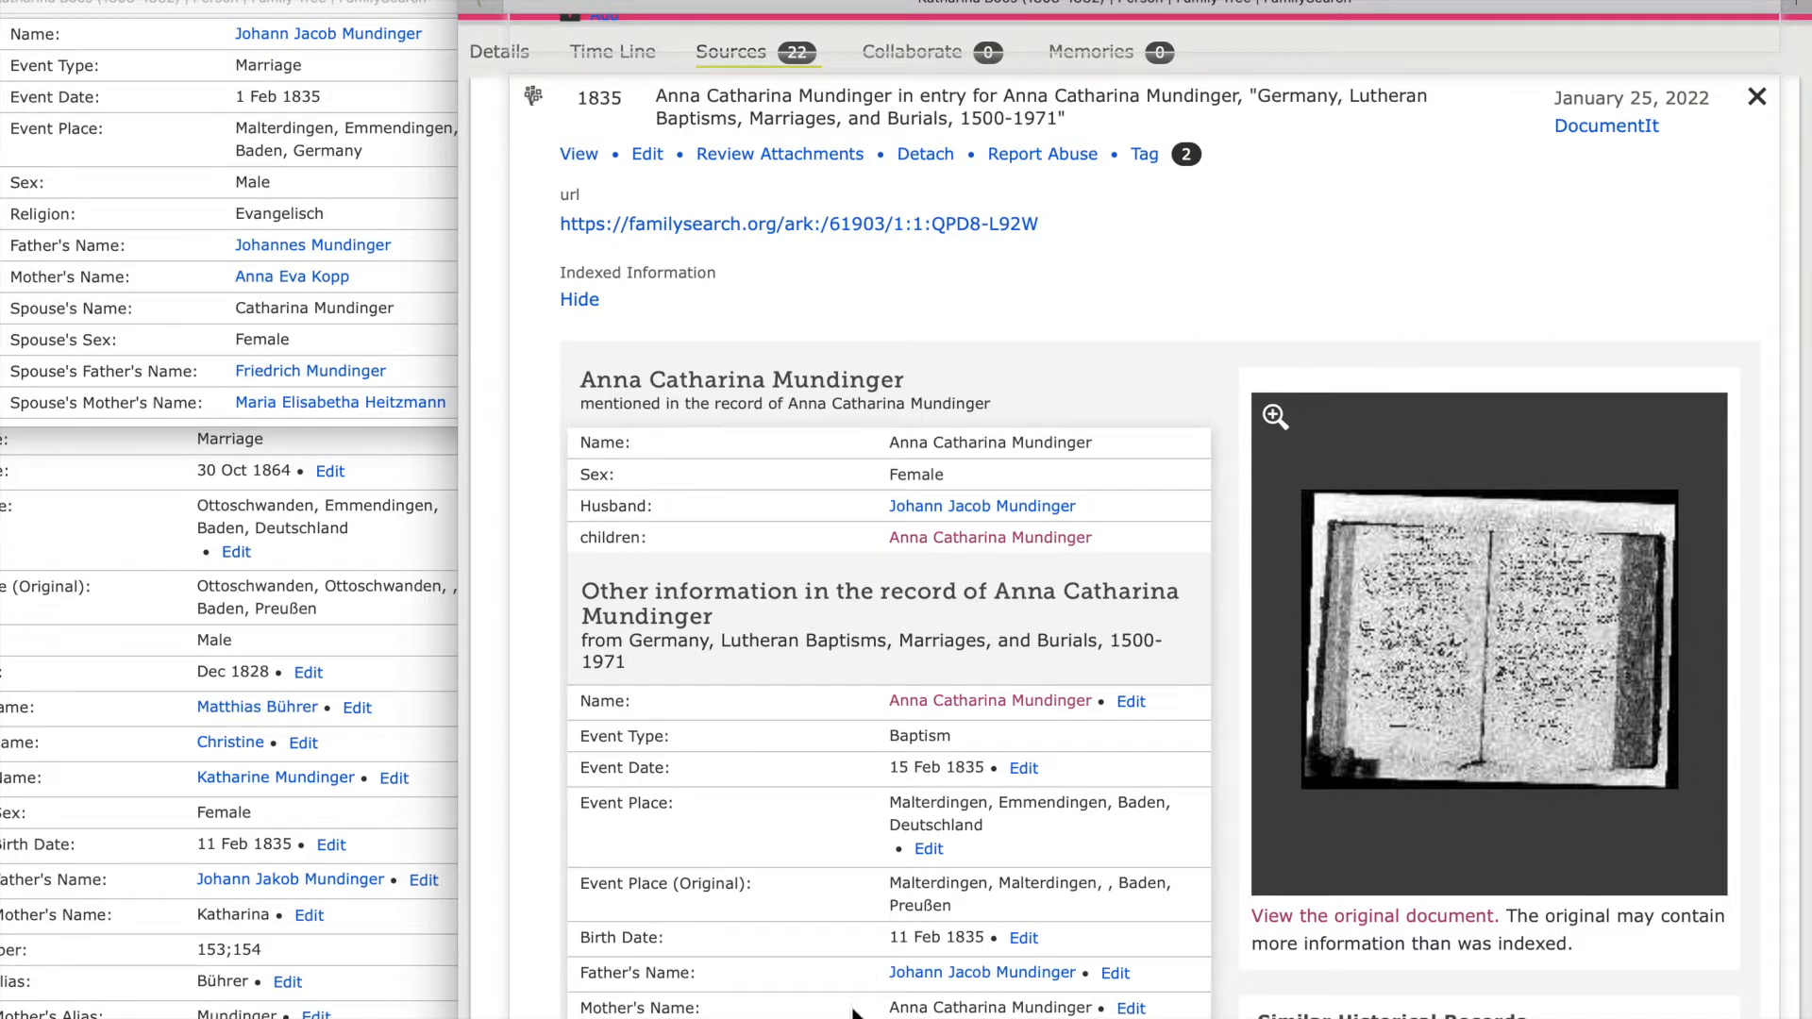
{"action": "scroll", "coordinate": [863, 881], "scroll_direction": "down", "scroll_amount": 1}
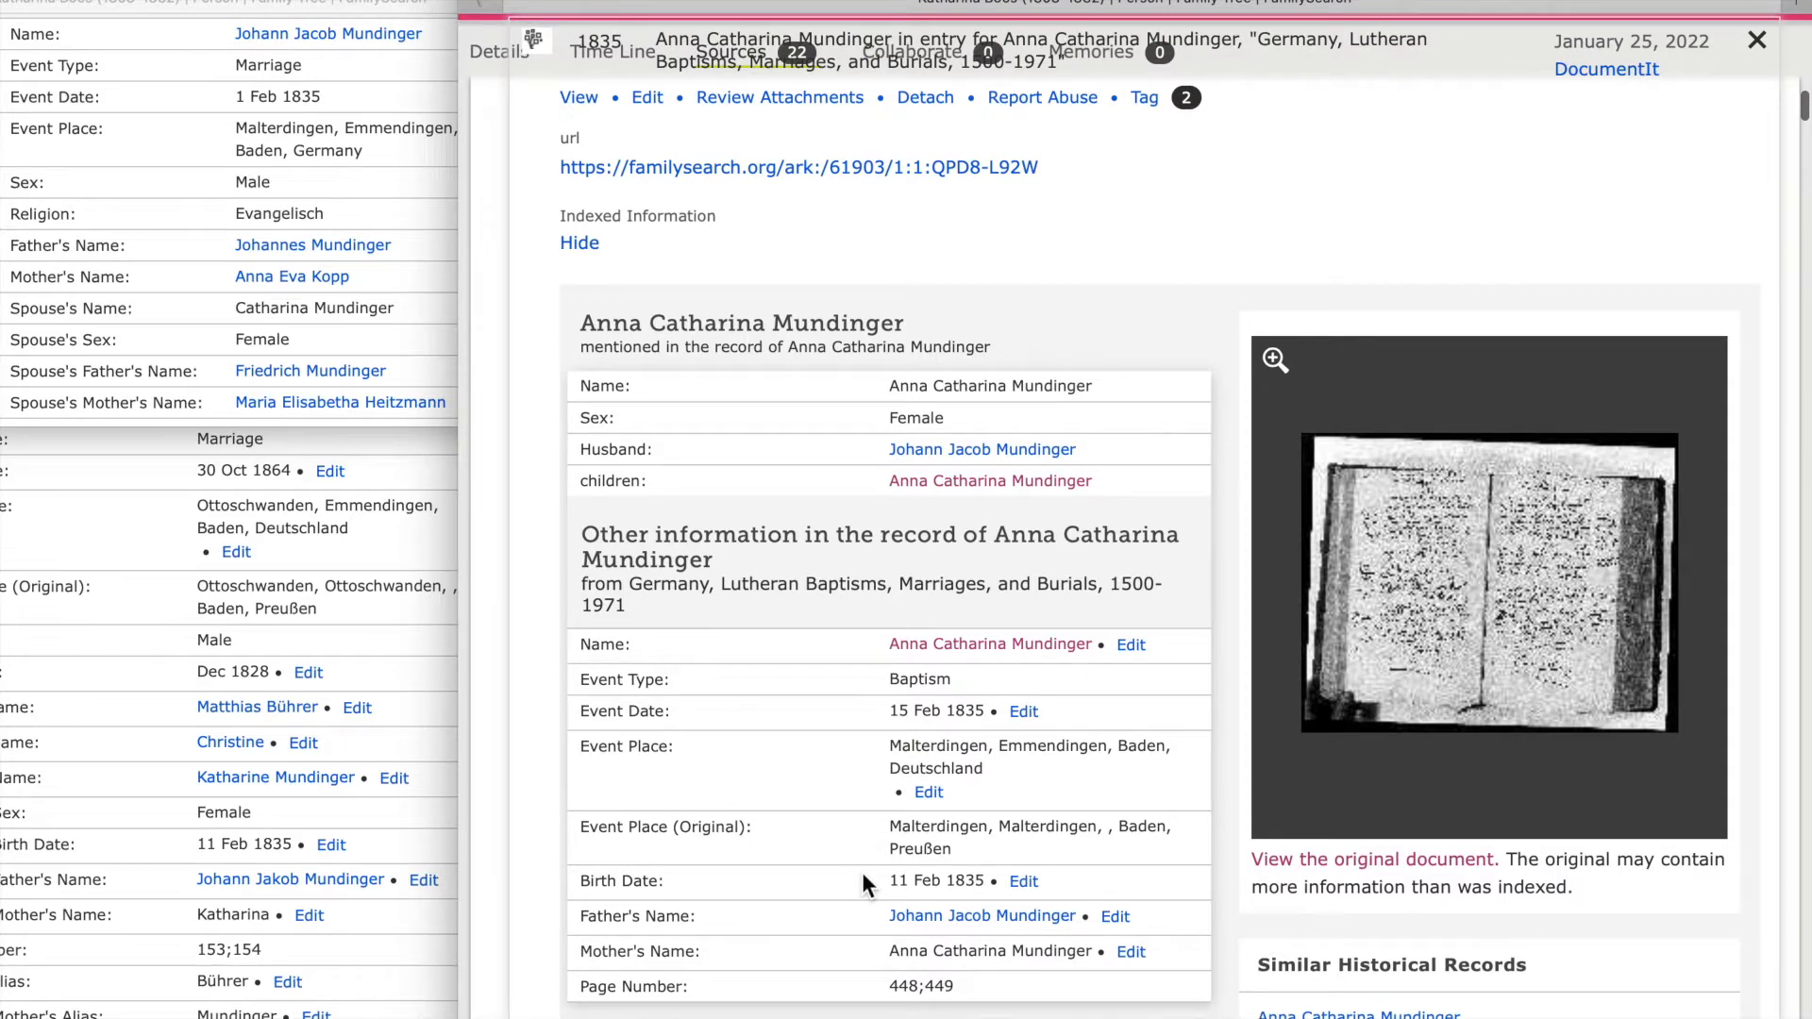
{"action": "scroll", "coordinate": [862, 872], "scroll_direction": "down", "scroll_amount": 15}
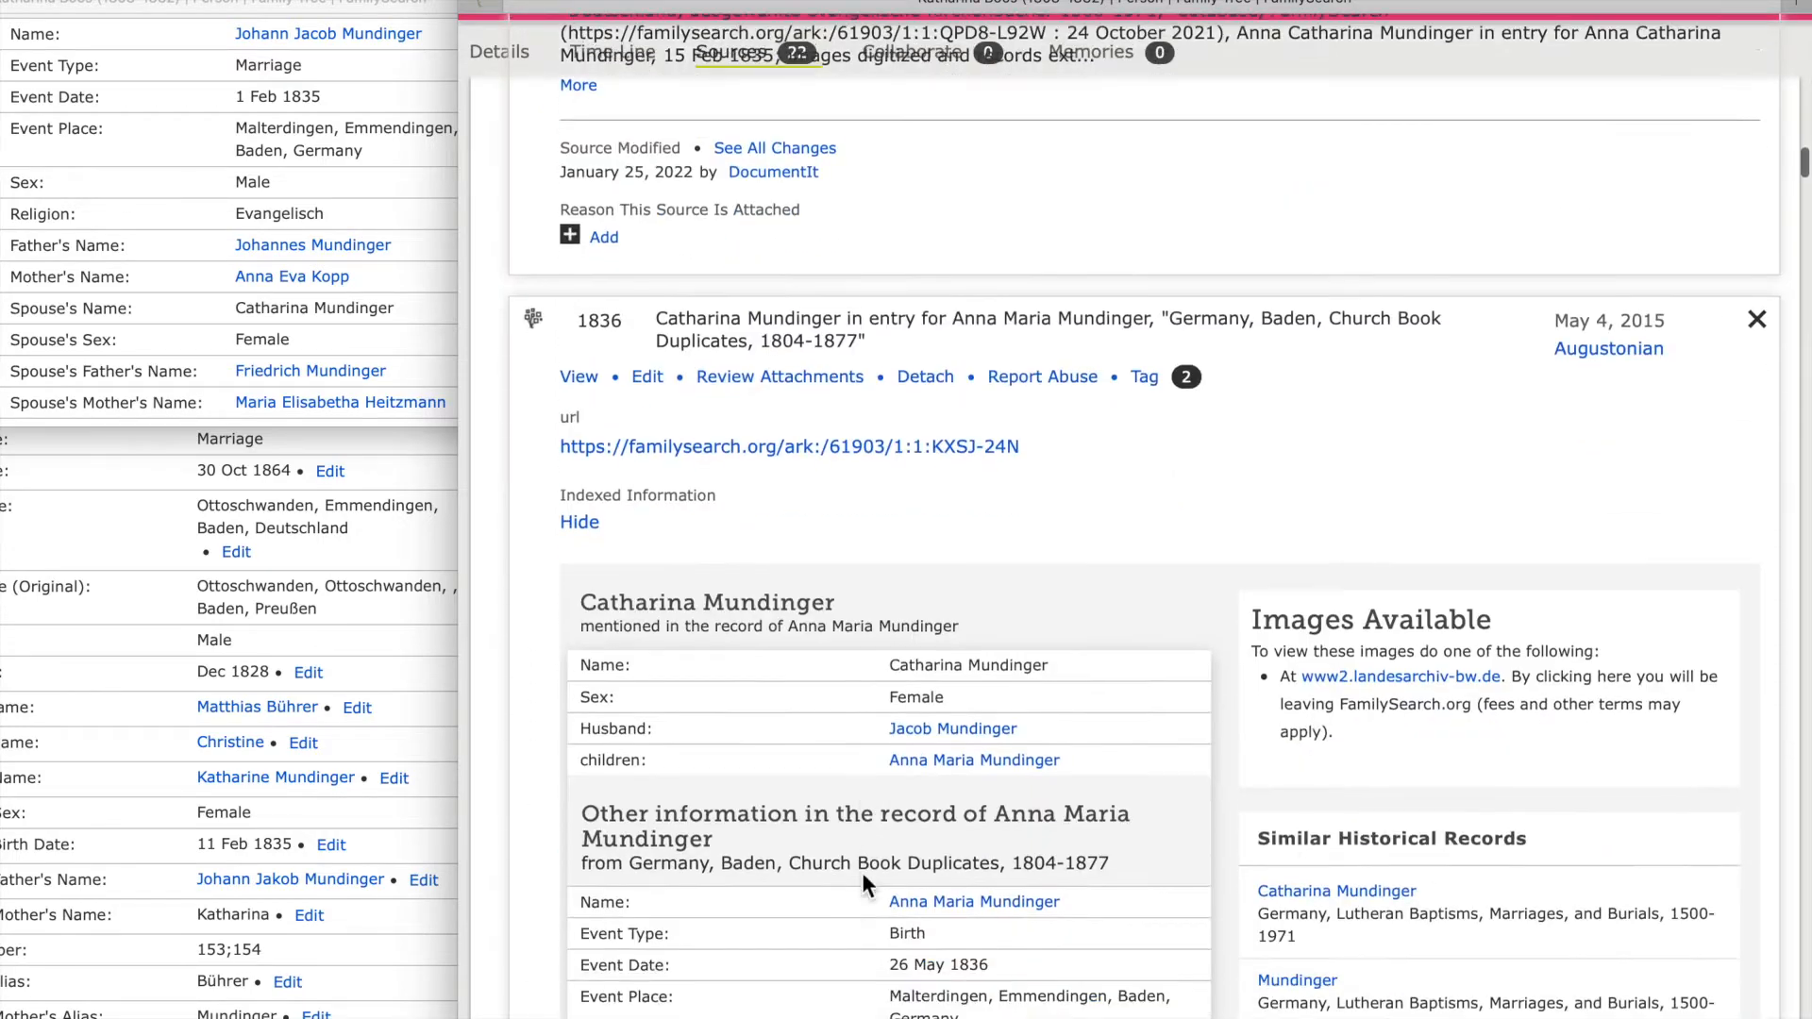
- Examine the mother's name and the parents listed in the children's sources dated 1836, 1838, 1839 and 1841
{"action": "scroll", "coordinate": [863, 872], "scroll_direction": "down", "scroll_amount": 4}
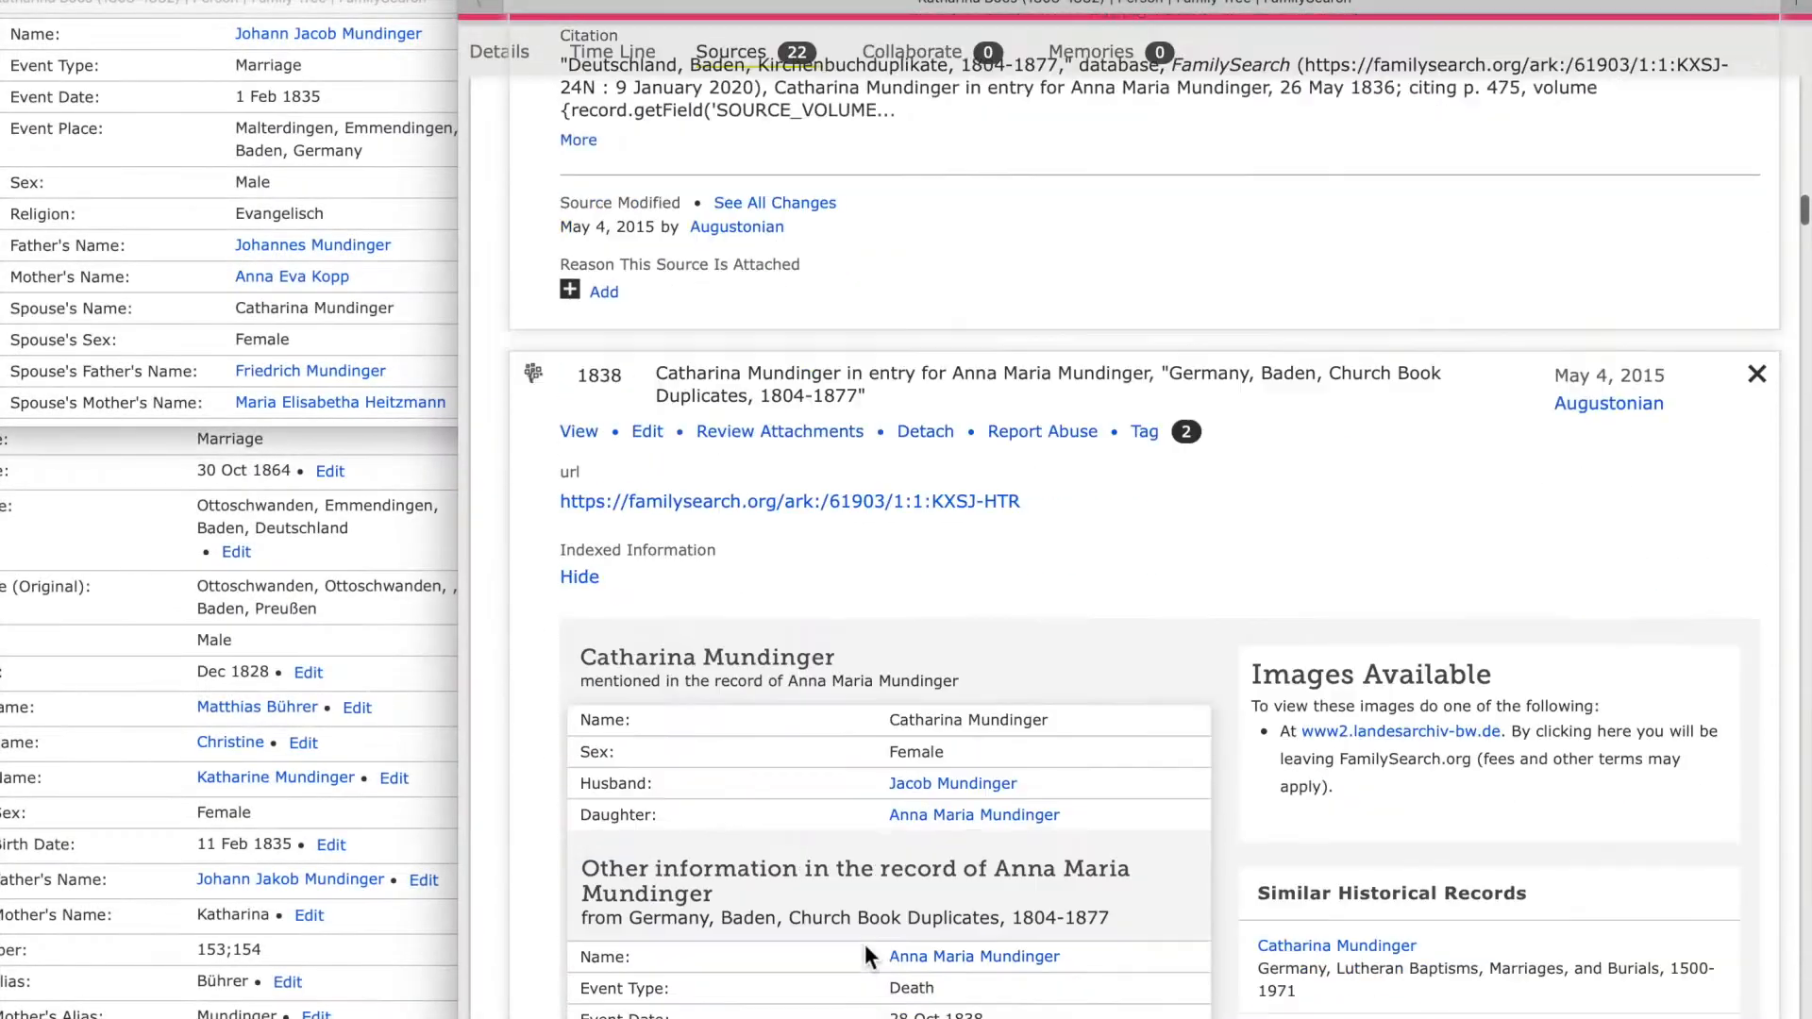
{"action": "scroll", "coordinate": [865, 943], "scroll_direction": "down", "scroll_amount": 4}
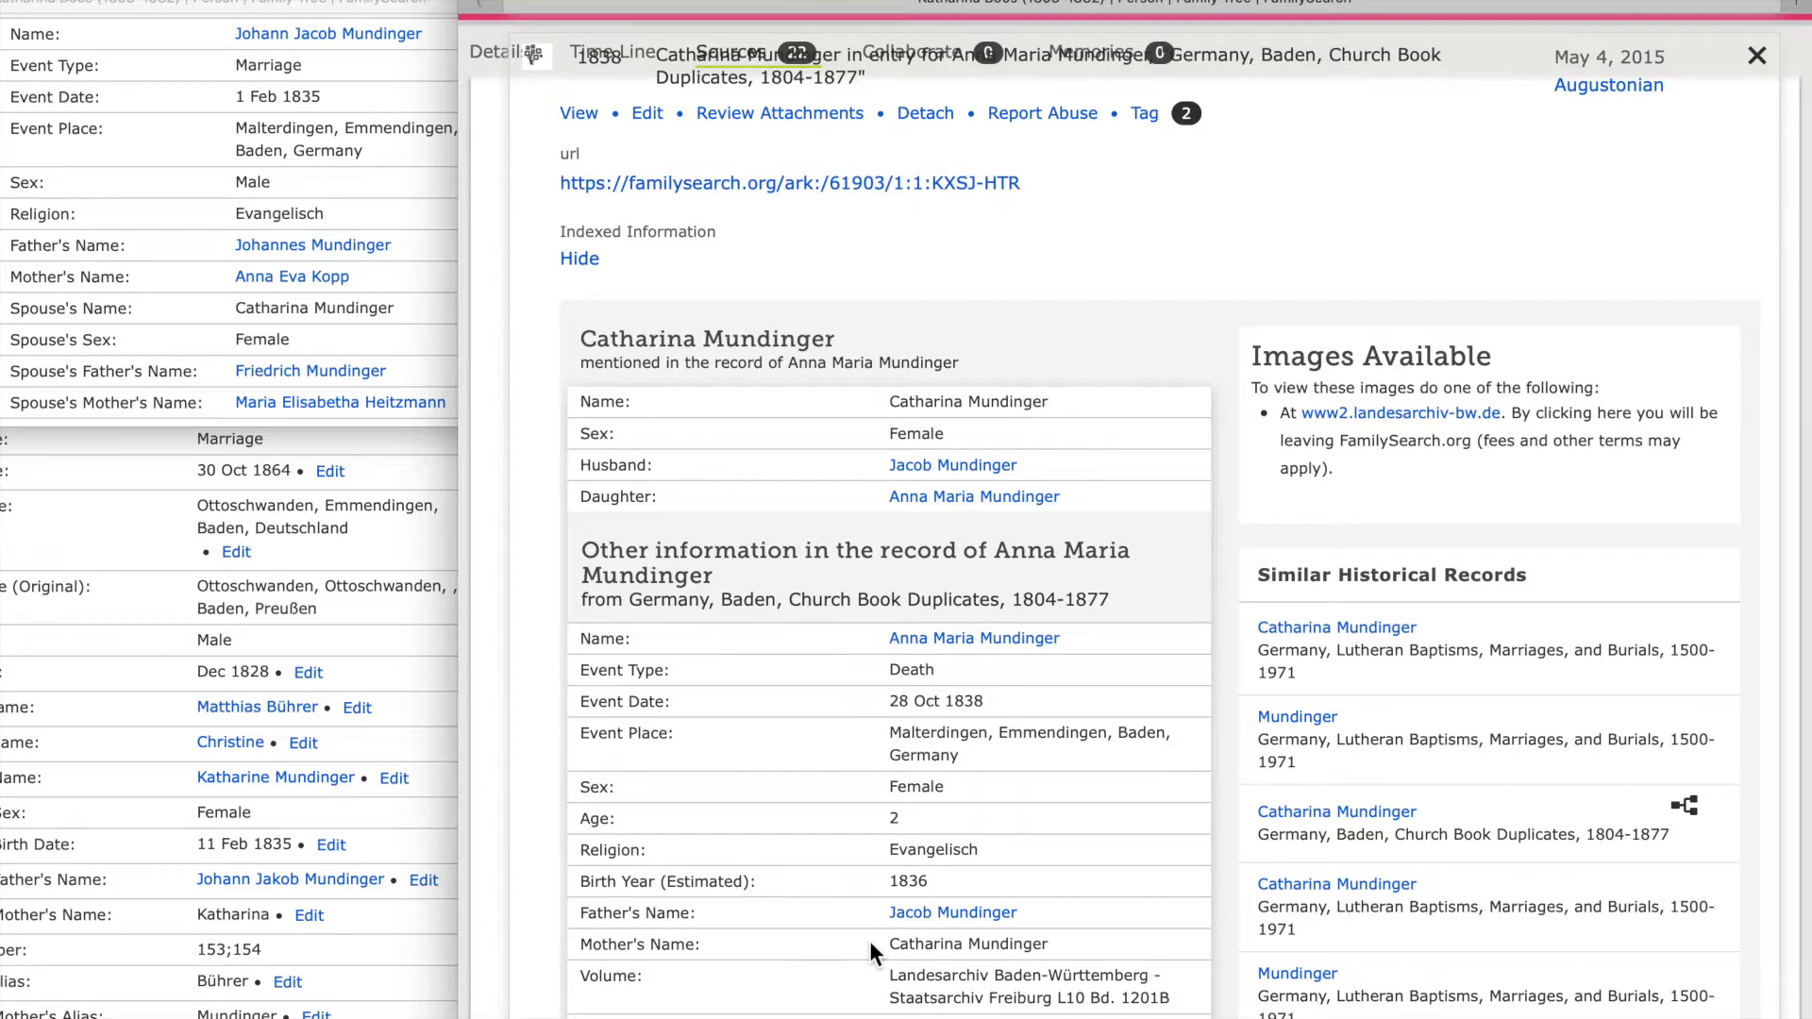
{"action": "scroll", "coordinate": [870, 942], "scroll_direction": "down", "scroll_amount": 13}
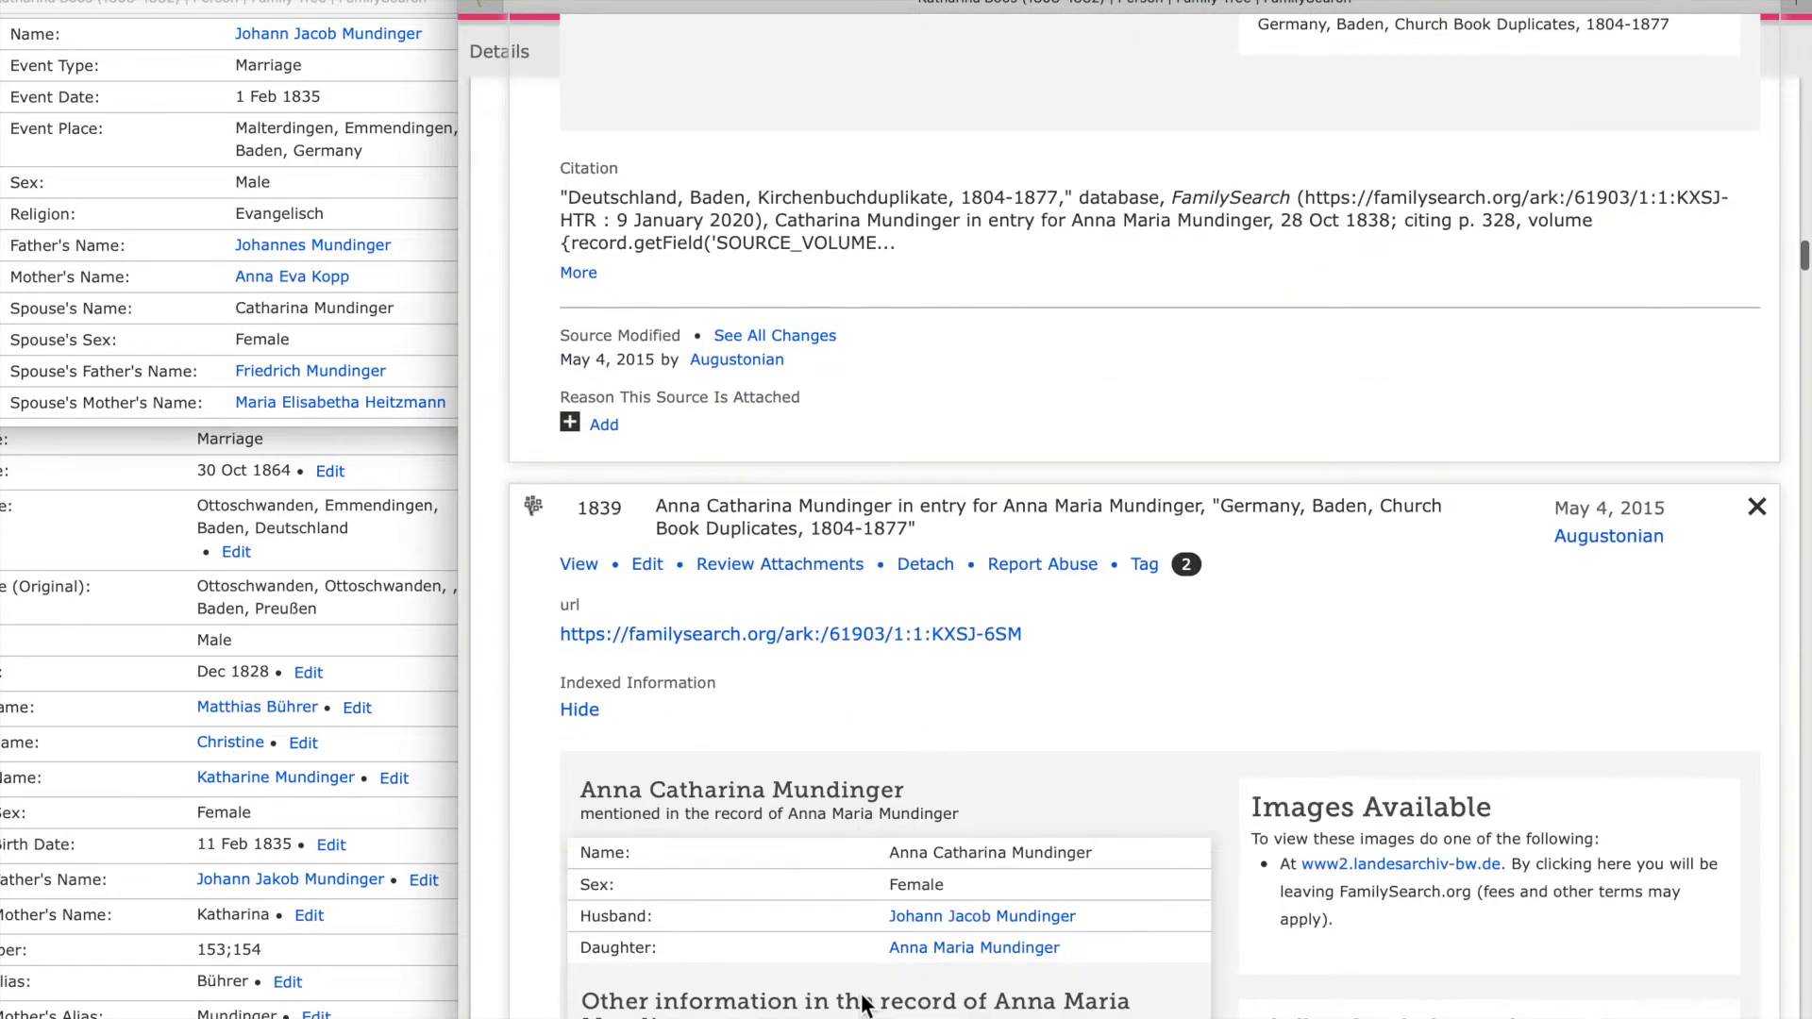
{"action": "scroll", "coordinate": [862, 1005], "scroll_direction": "down", "scroll_amount": 5}
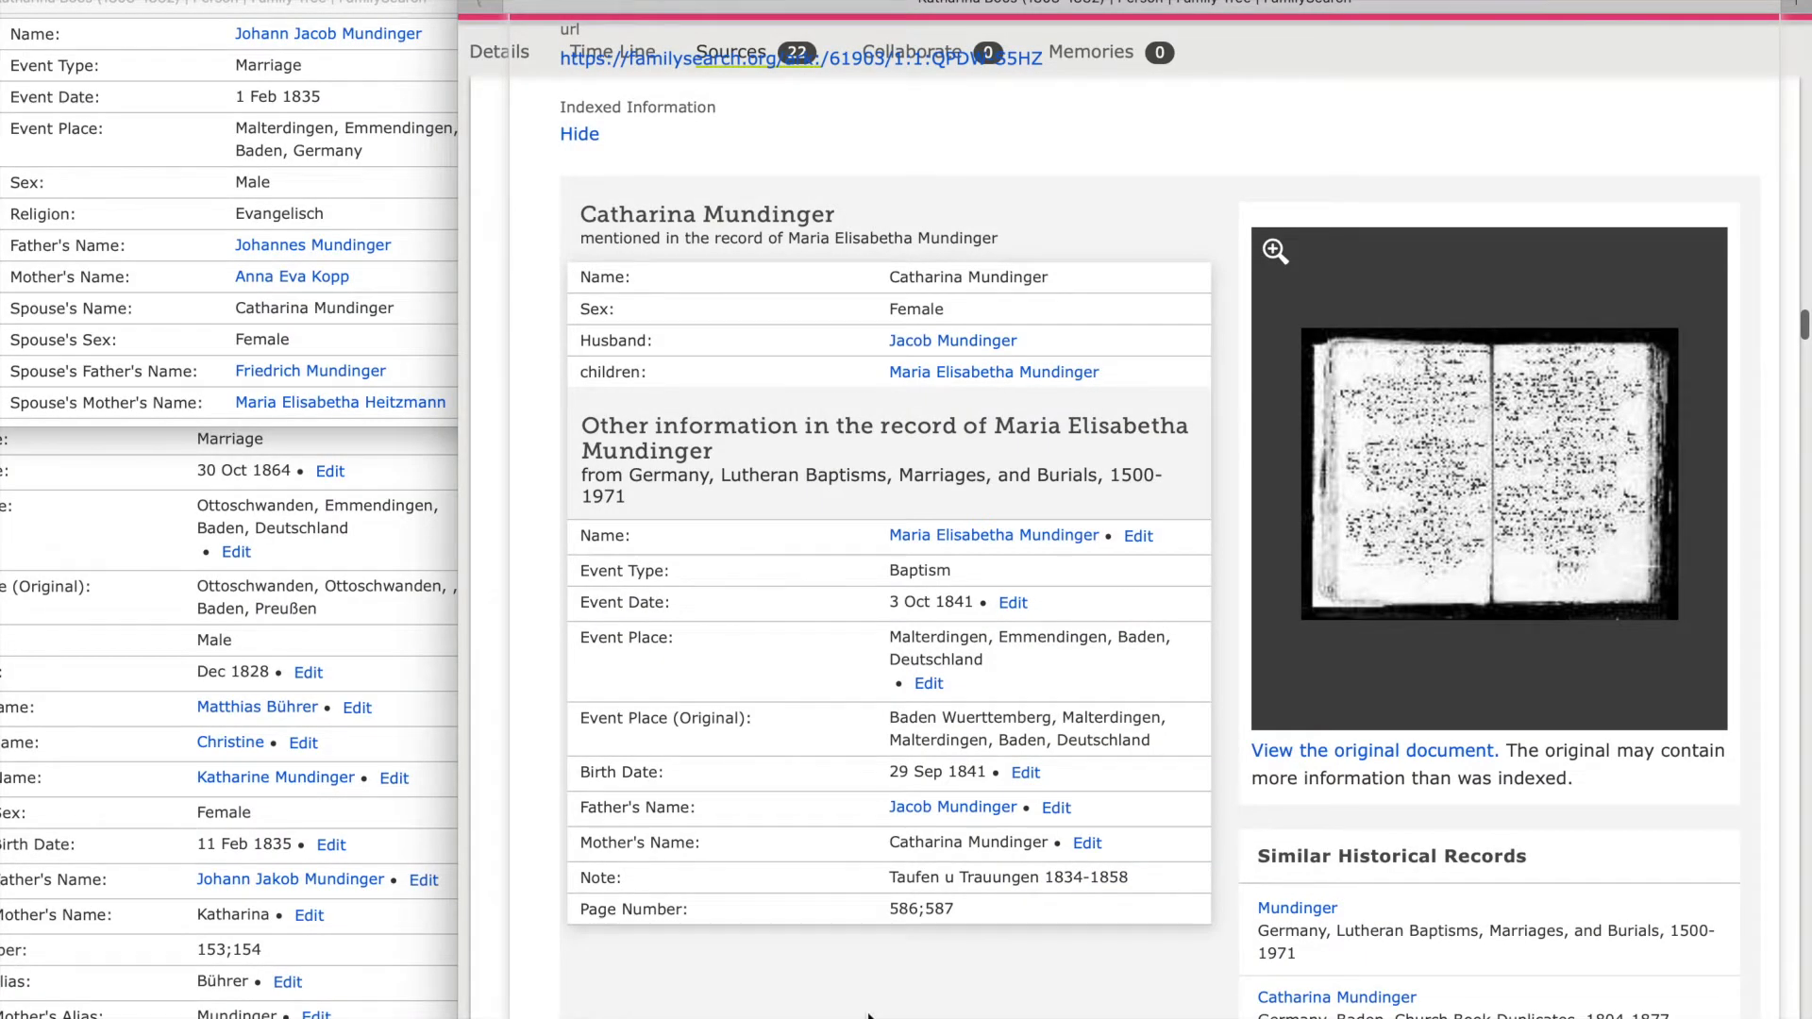
{"action": "scroll", "coordinate": [868, 1015], "scroll_direction": "down", "scroll_amount": 15}
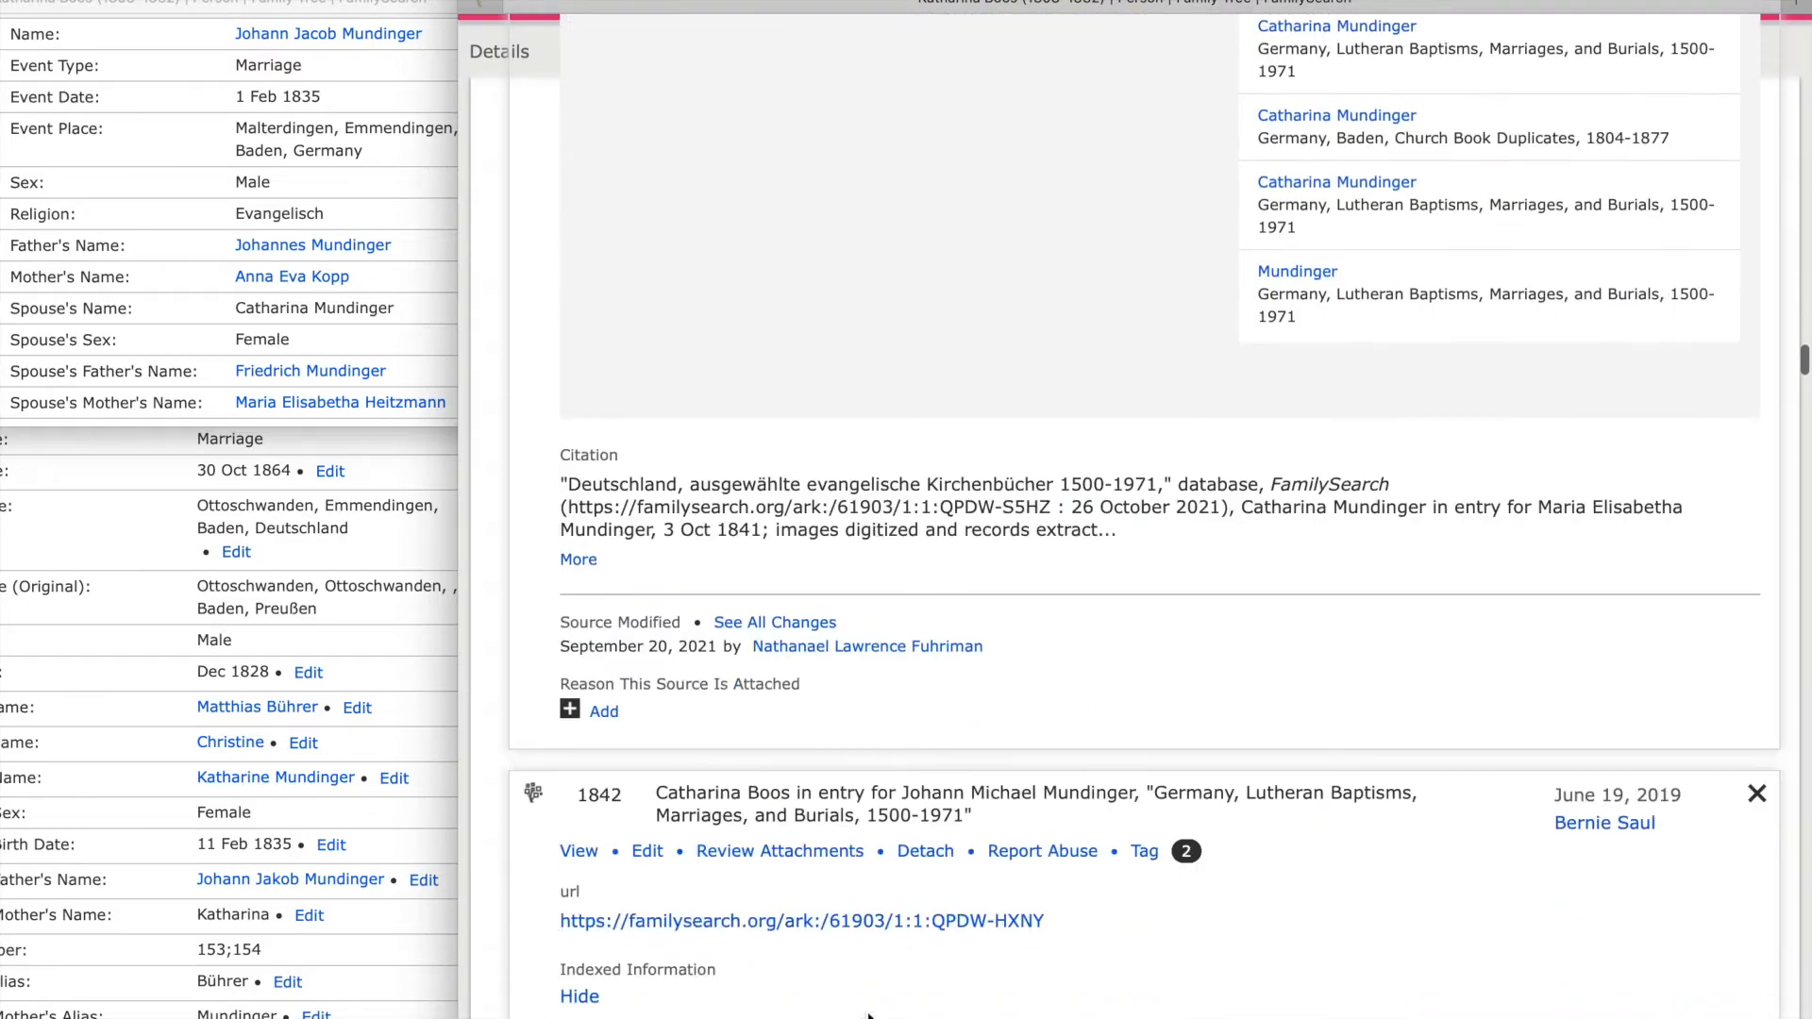
- Compare the bride's name, parents and husband in the two 1842 marriage sources and collapse both
{"action": "scroll", "coordinate": [868, 1015], "scroll_direction": "down", "scroll_amount": 2}
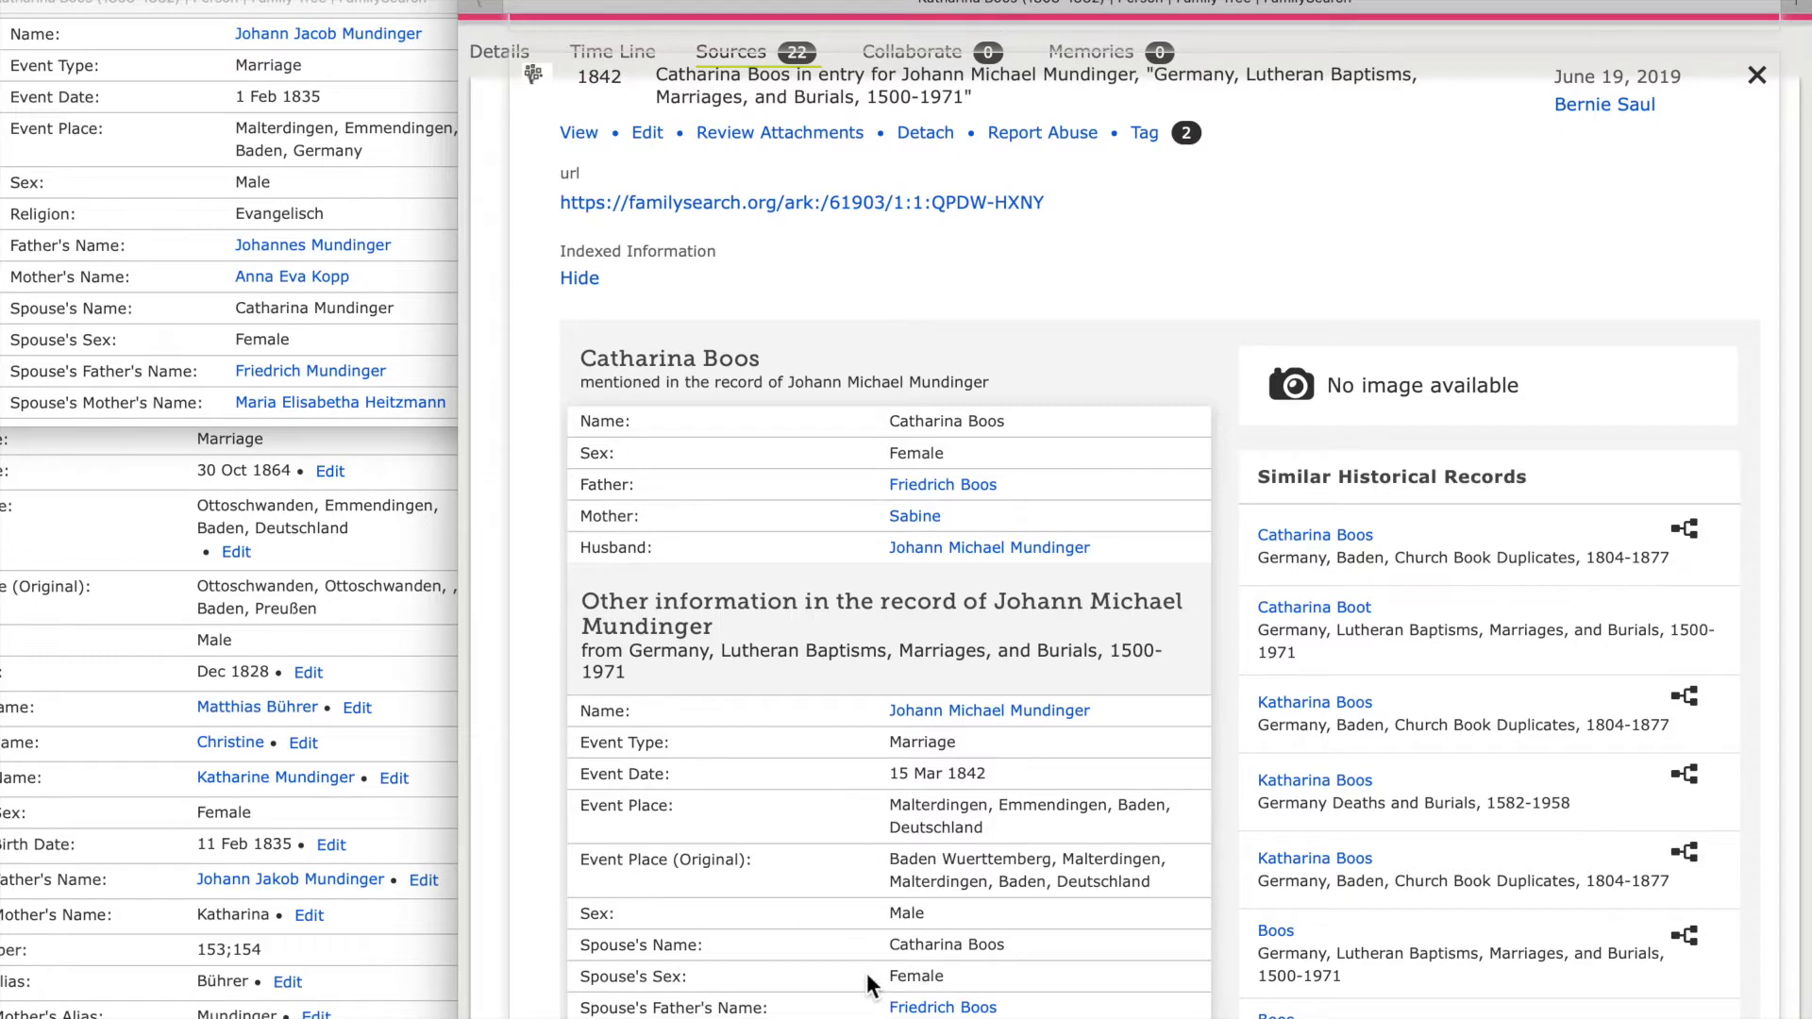
{"action": "scroll", "coordinate": [867, 972], "scroll_direction": "down", "scroll_amount": 1}
{"action": "scroll", "coordinate": [867, 972], "scroll_direction": "down", "scroll_amount": 1}
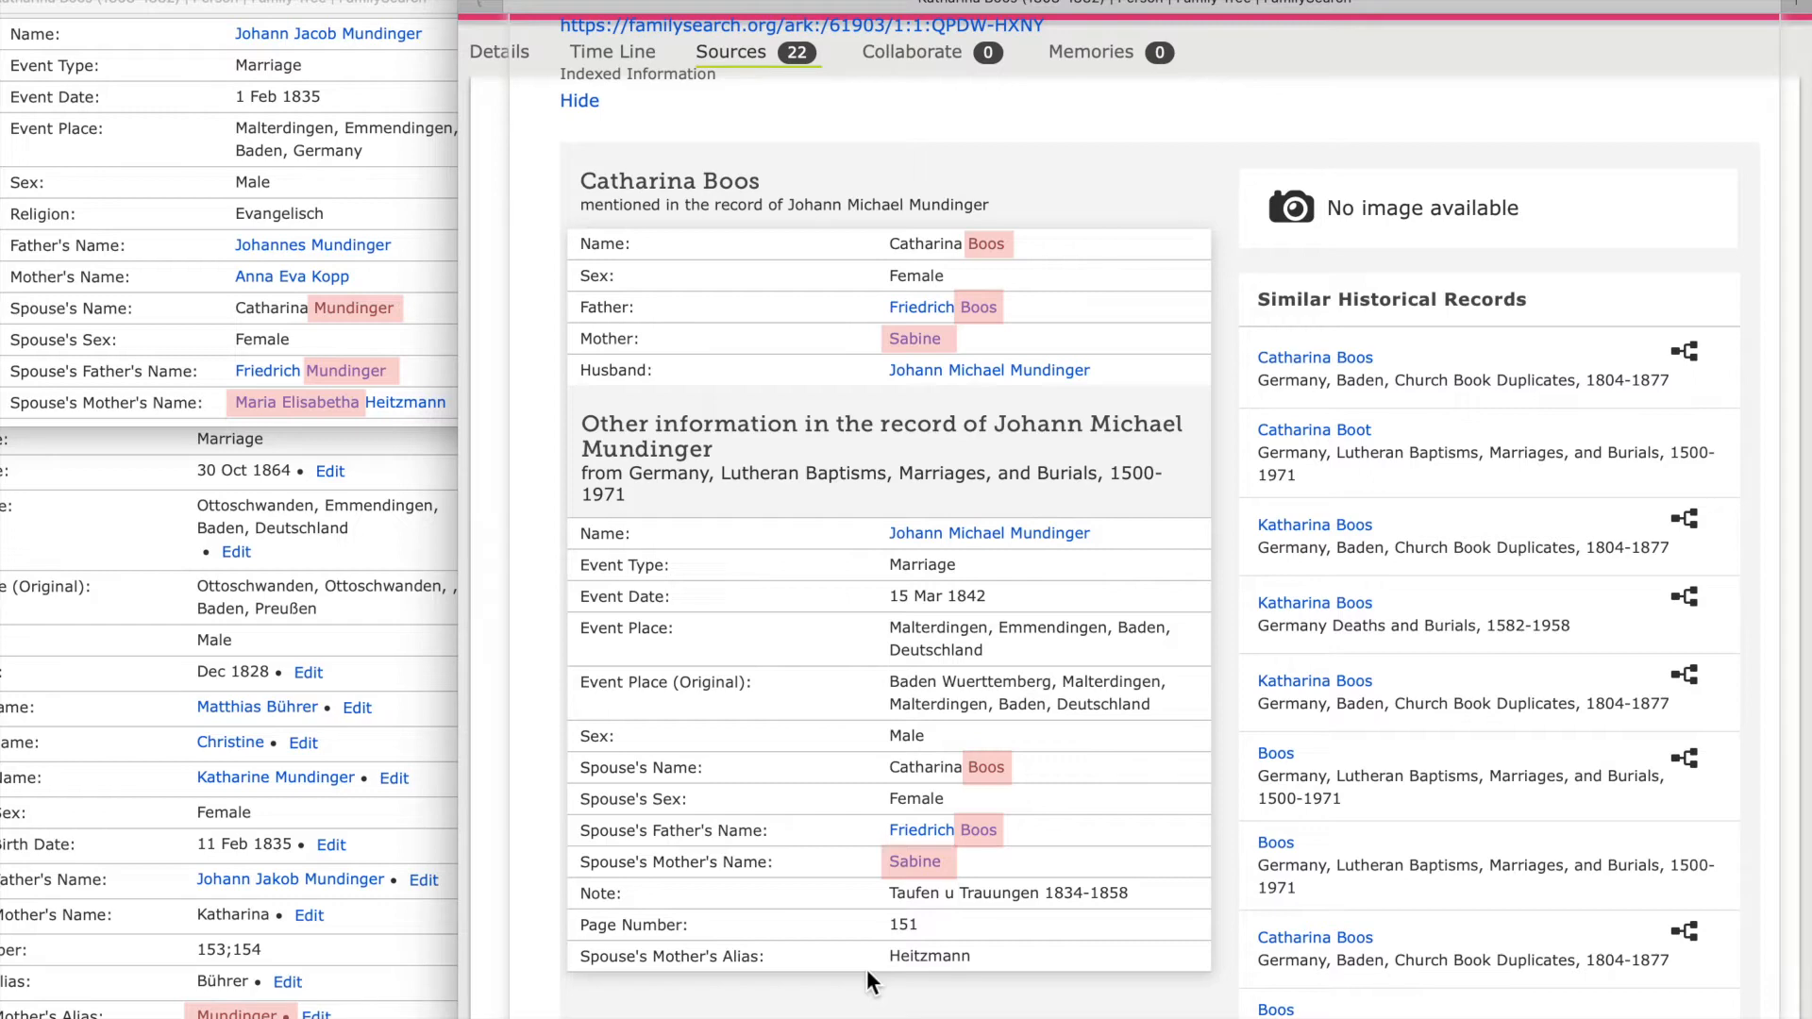
{"action": "scroll", "coordinate": [863, 929], "scroll_direction": "up", "scroll_amount": 8}
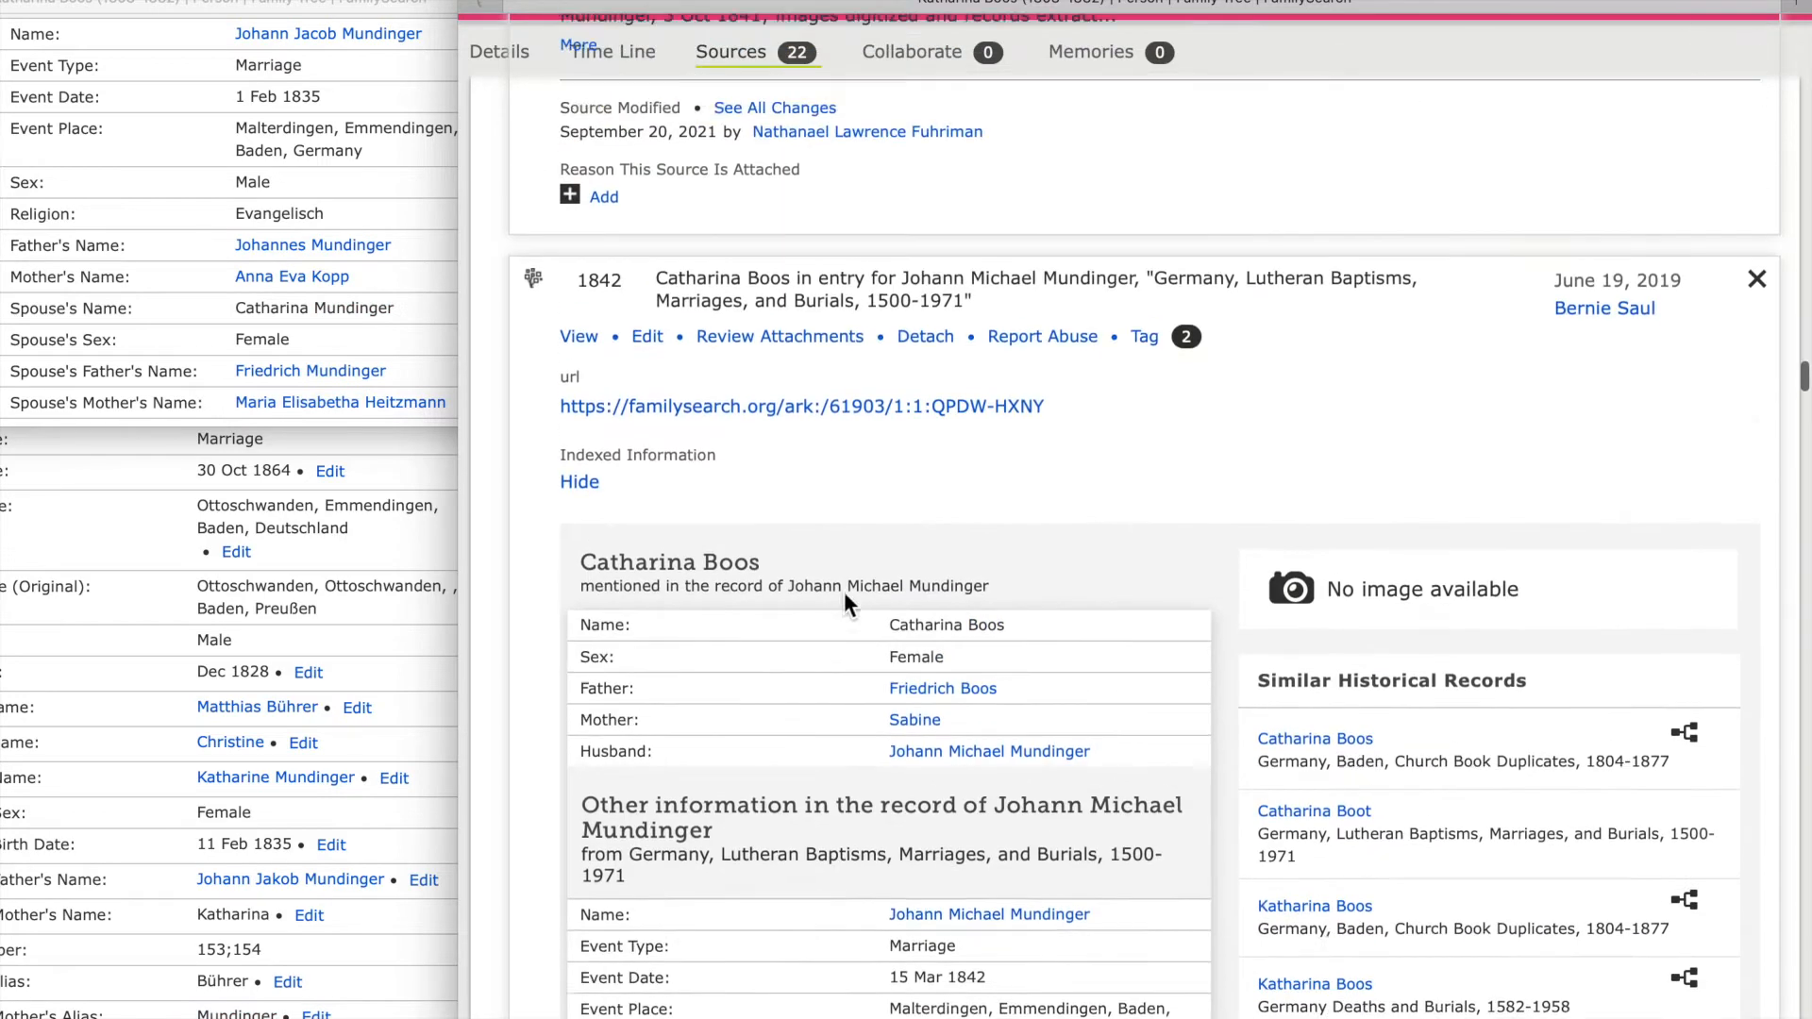
{"action": "scroll", "coordinate": [821, 841], "scroll_direction": "down", "scroll_amount": 5}
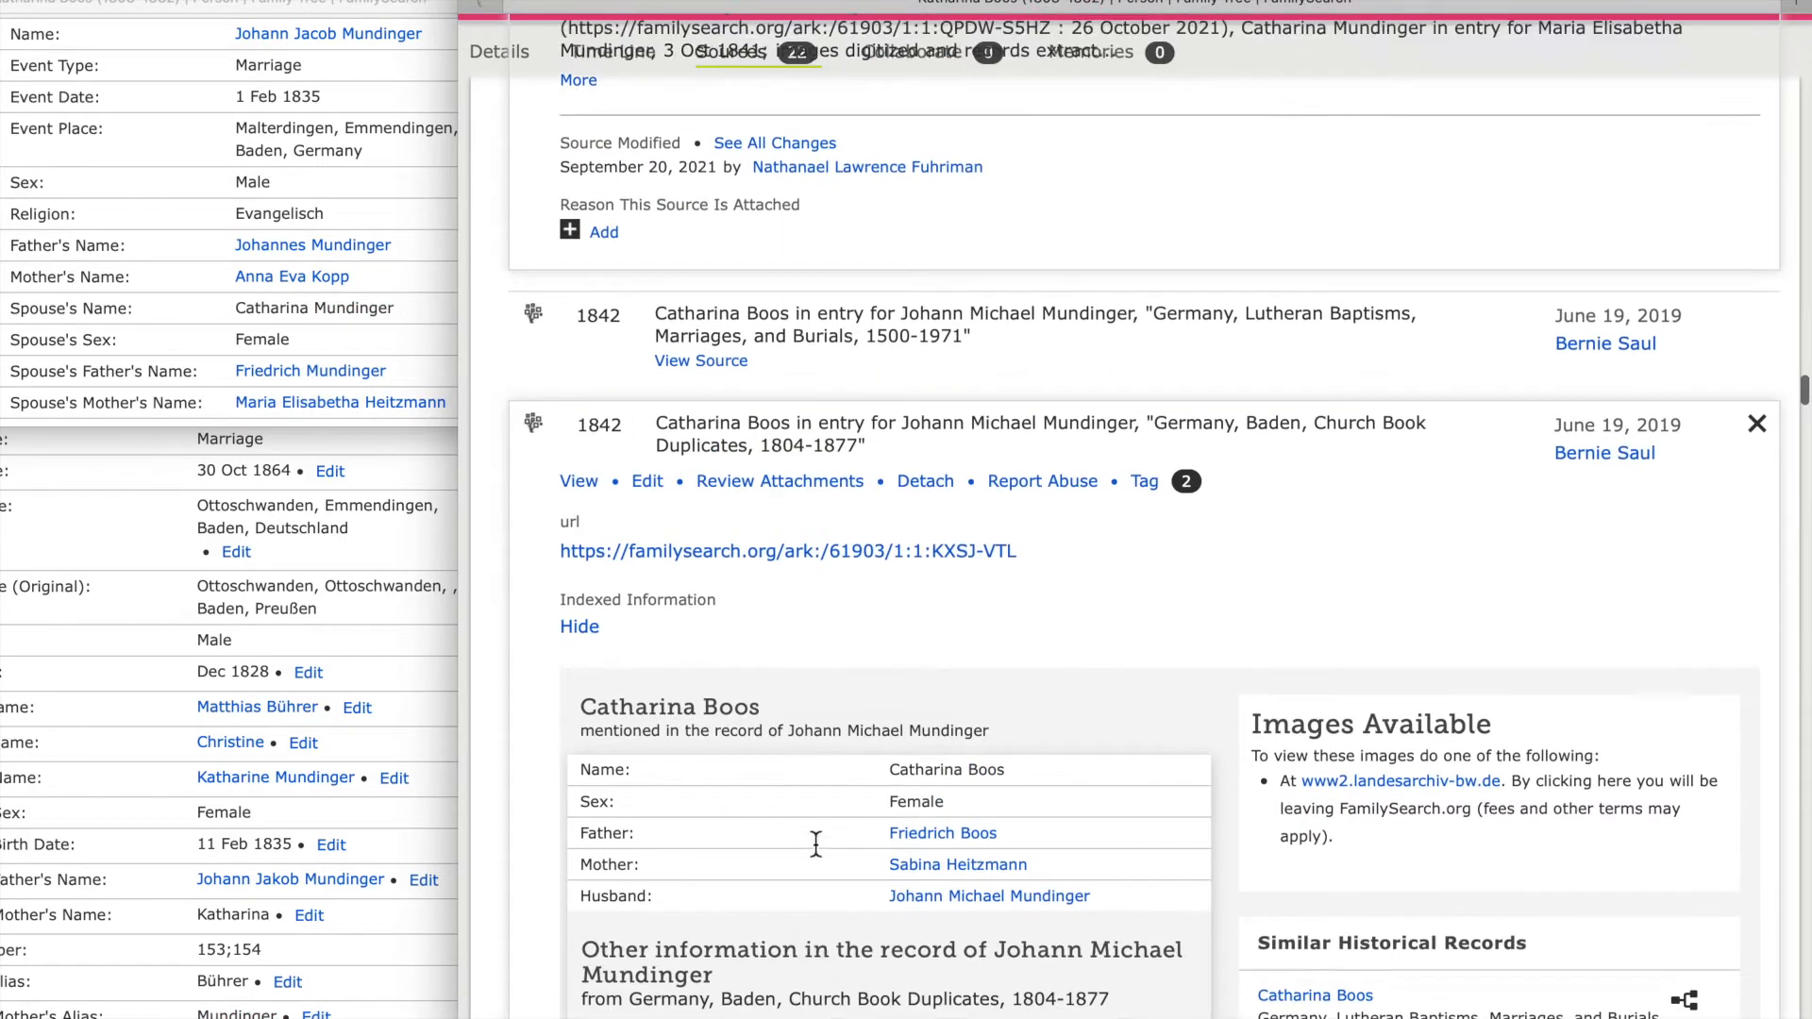
{"action": "scroll", "coordinate": [864, 767], "scroll_direction": "up", "scroll_amount": 2}
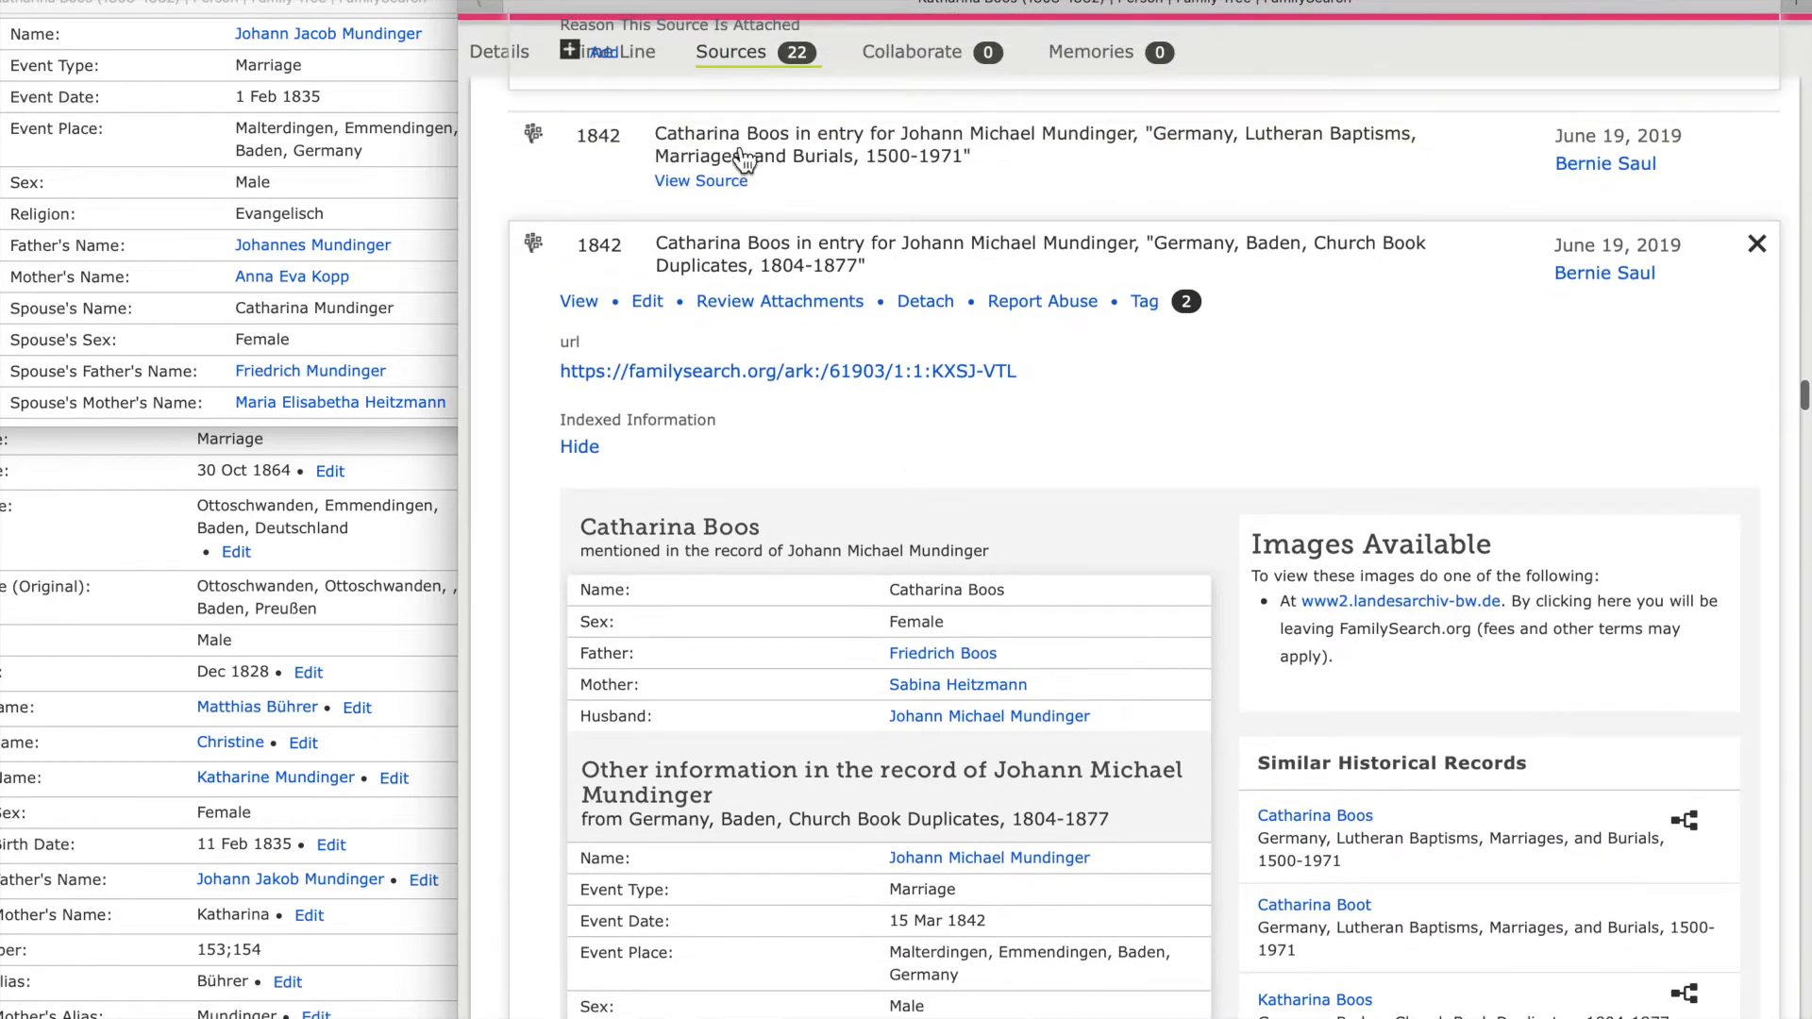
{"action": "left_click", "coordinate": [768, 264]}
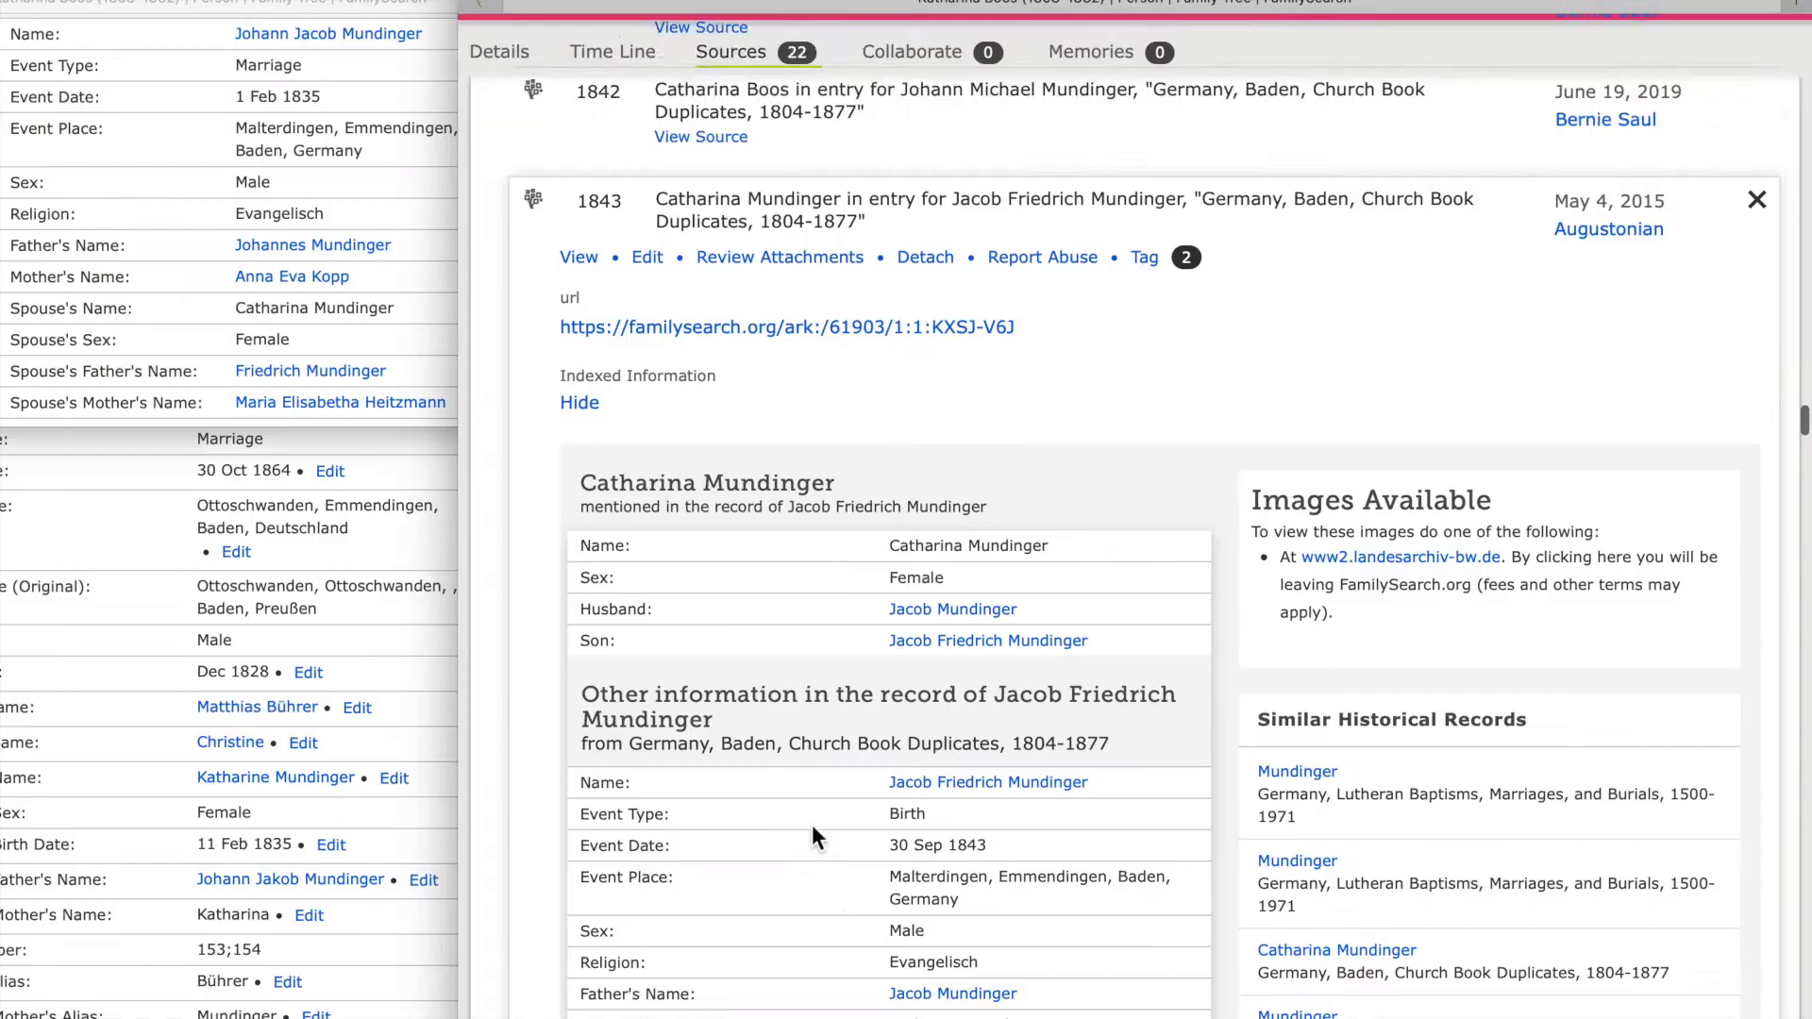
- Review the parents and spouse in the 1843, 1844 and 1858 sources, collapsing both 1844 entries
{"action": "scroll", "coordinate": [812, 824], "scroll_direction": "down", "scroll_amount": 3}
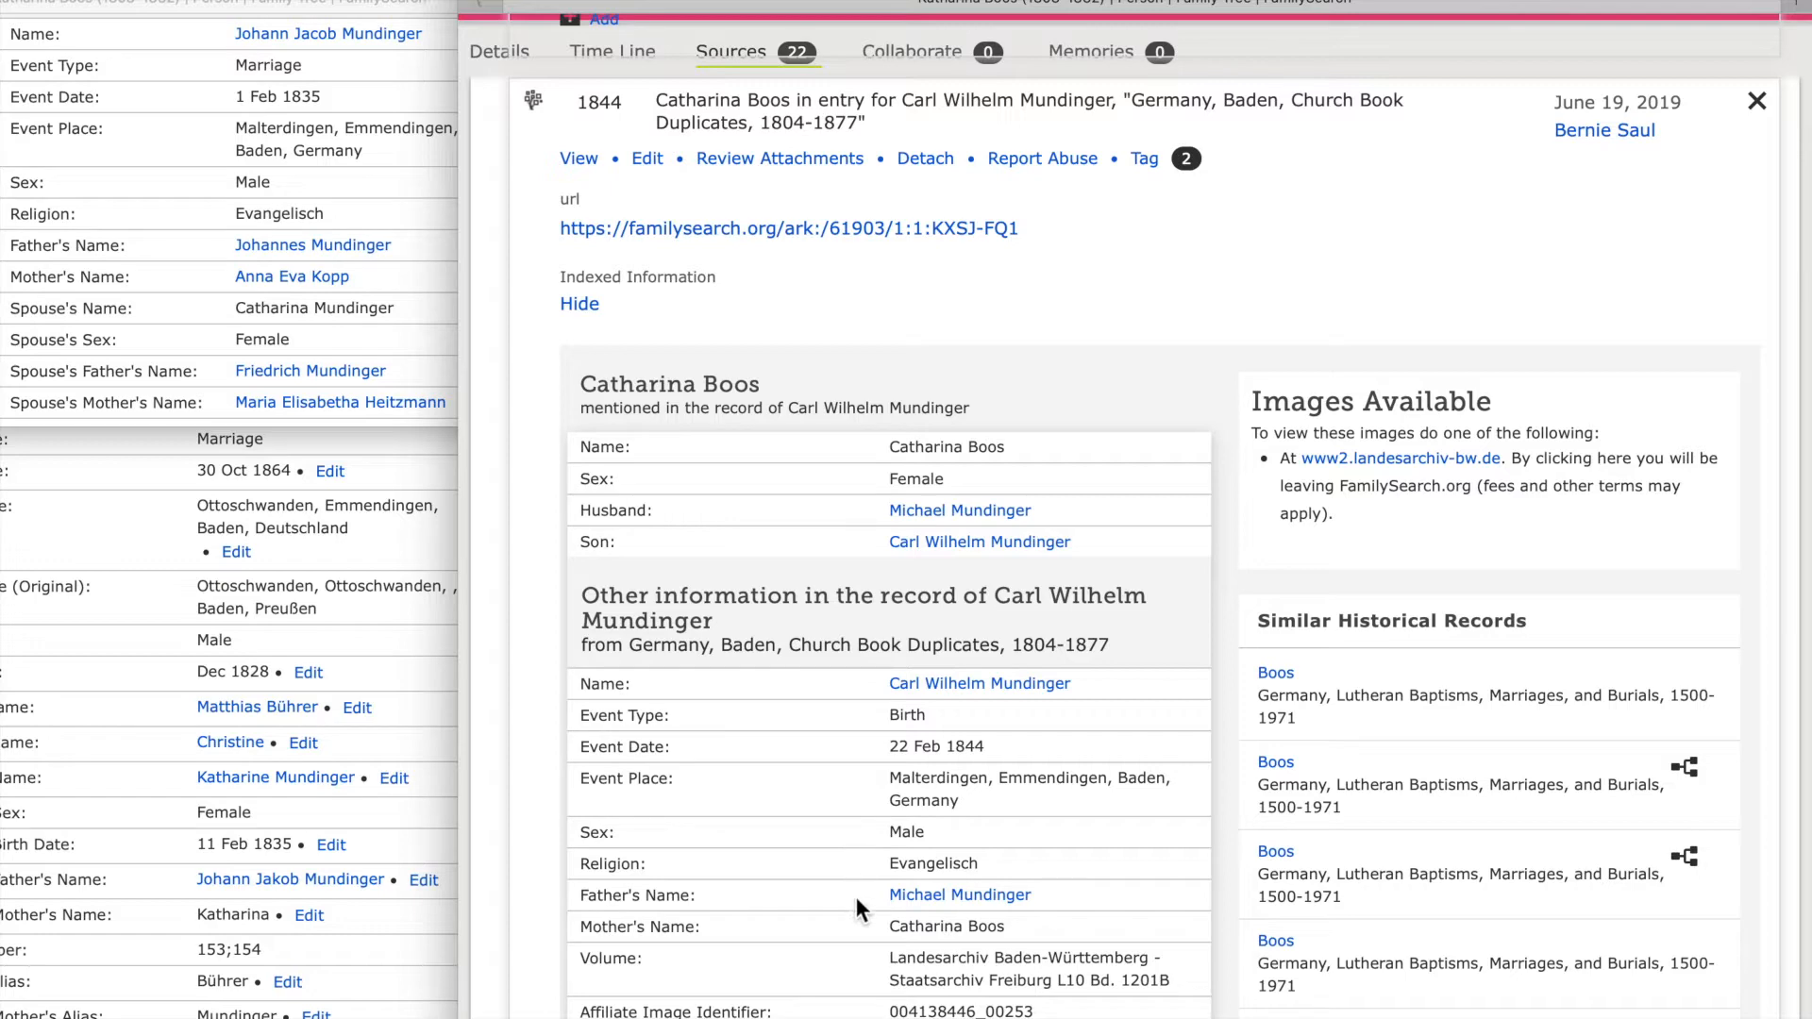
{"action": "left_click", "coordinate": [741, 127]}
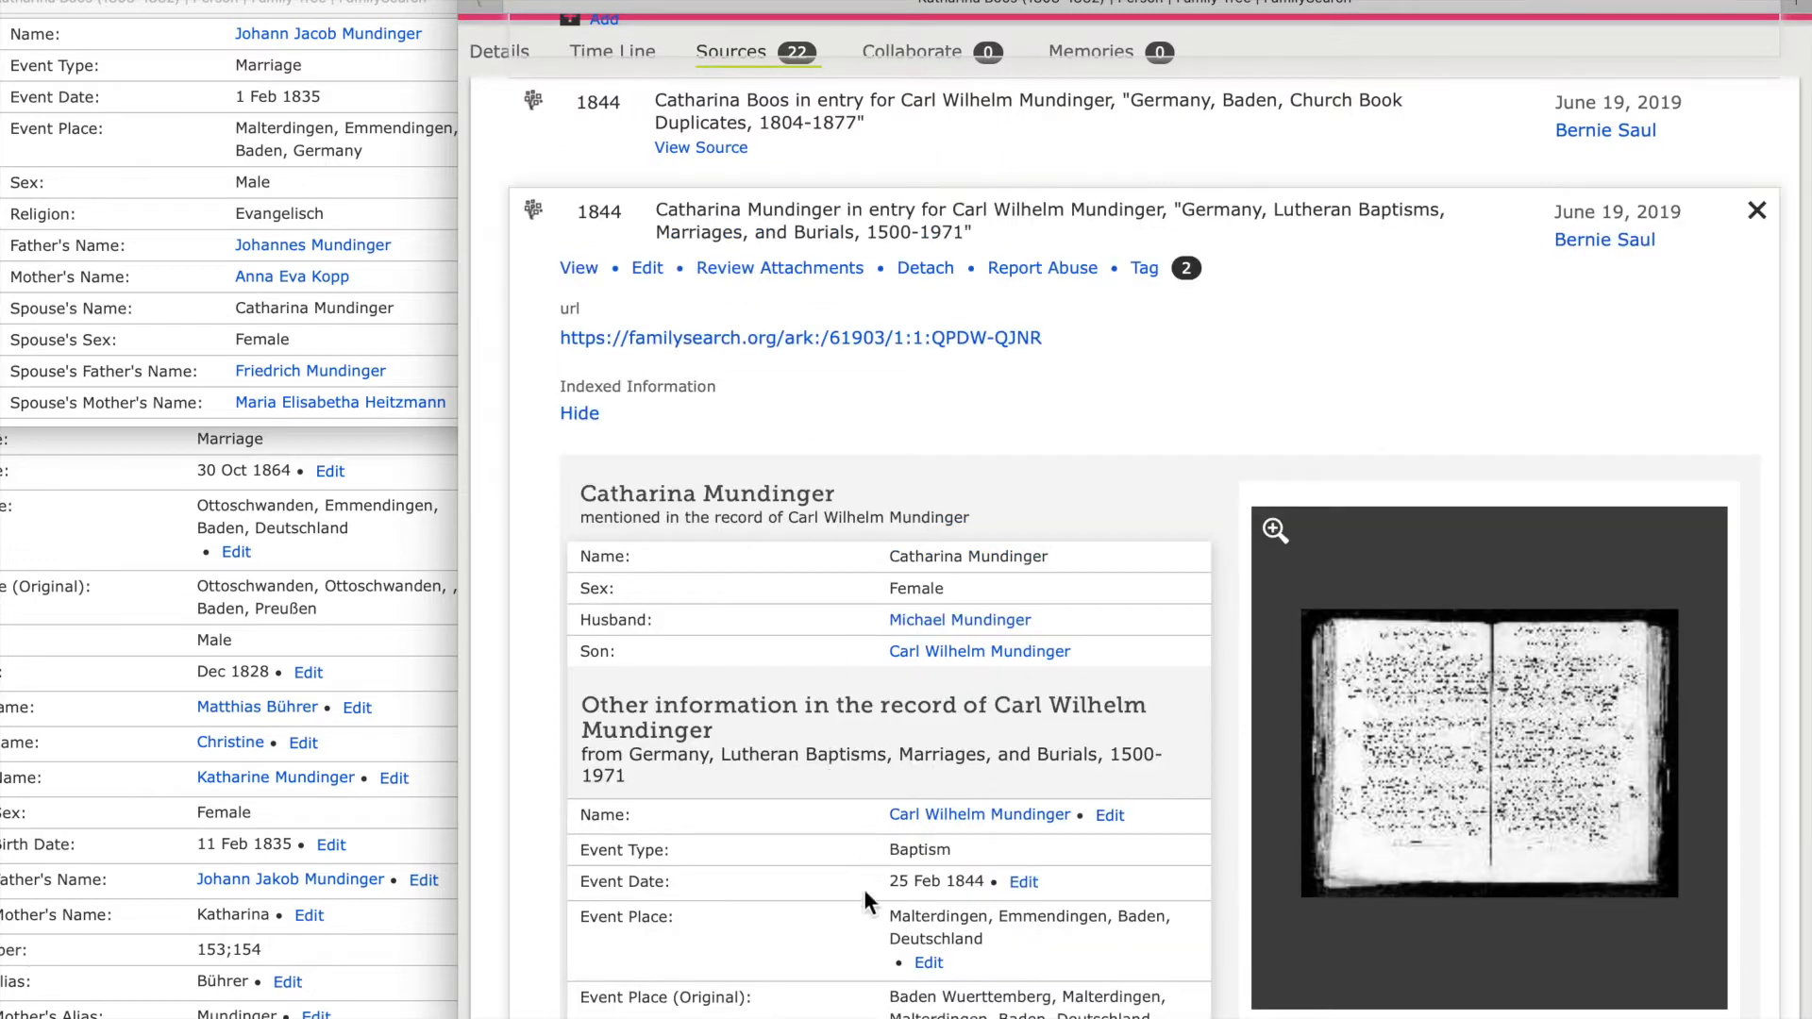
{"action": "scroll", "coordinate": [864, 878], "scroll_direction": "down", "scroll_amount": 5}
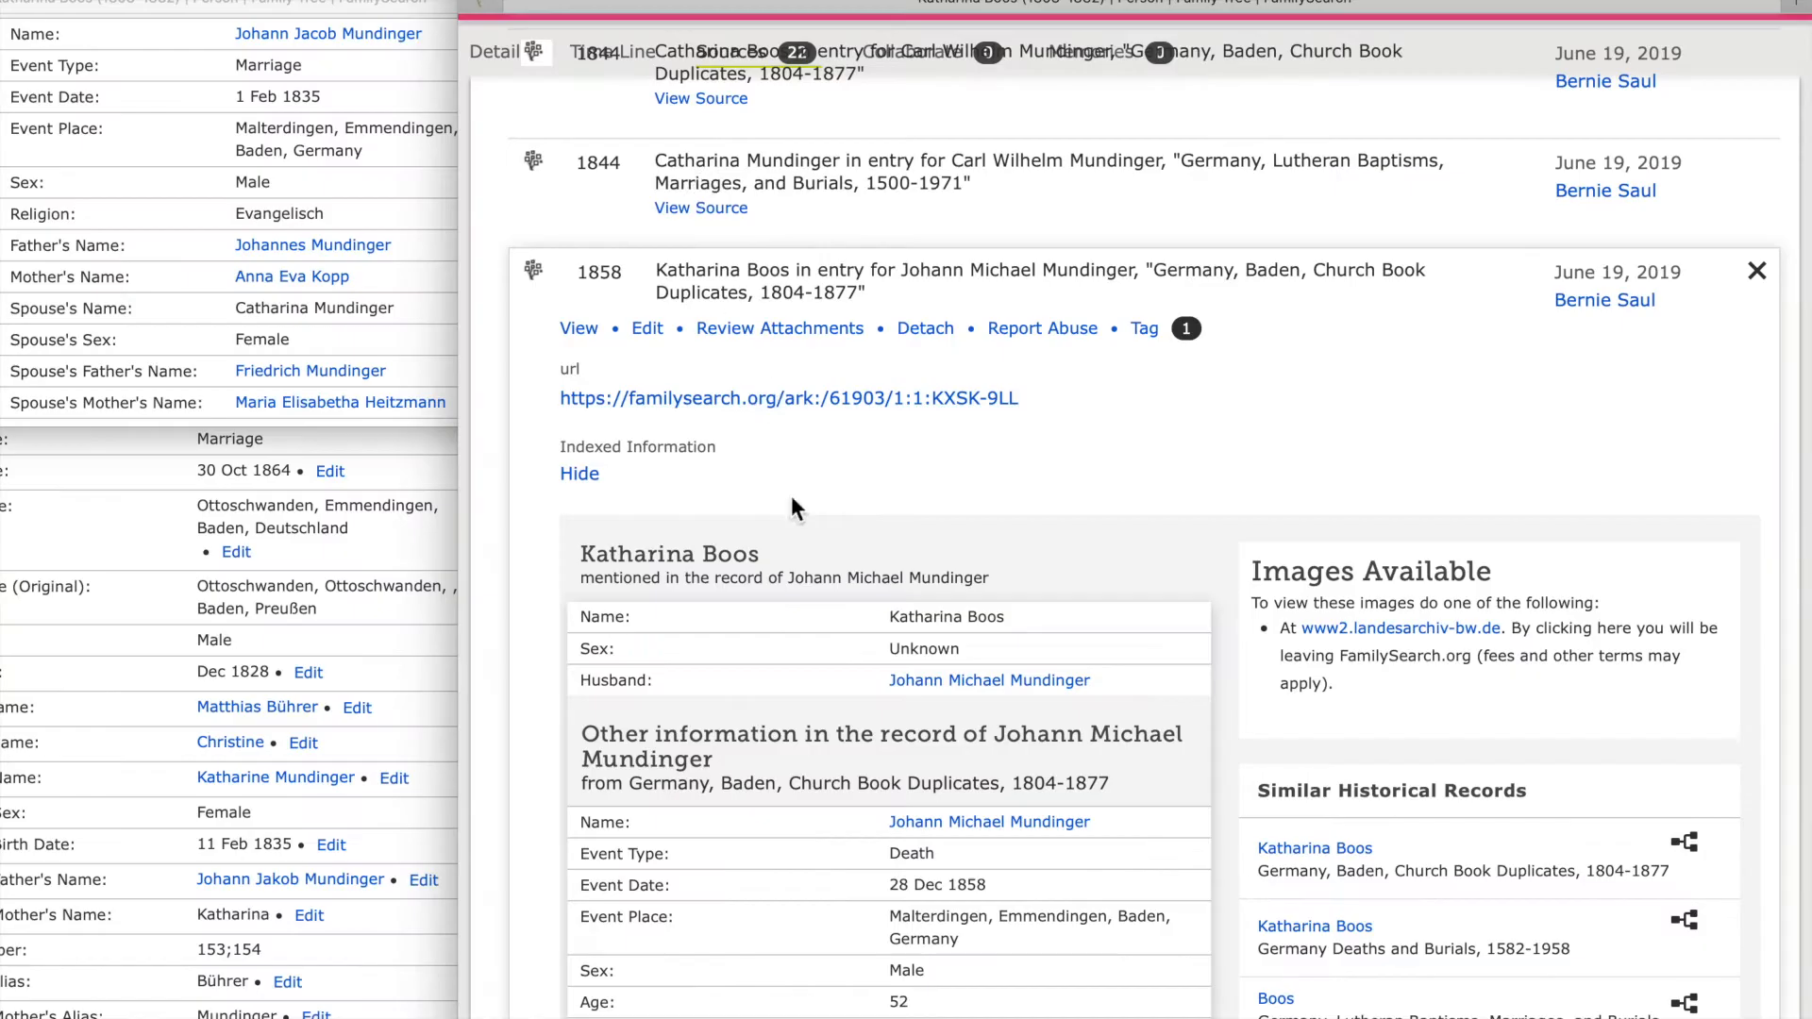
{"action": "scroll", "coordinate": [797, 506], "scroll_direction": "down", "scroll_amount": 3}
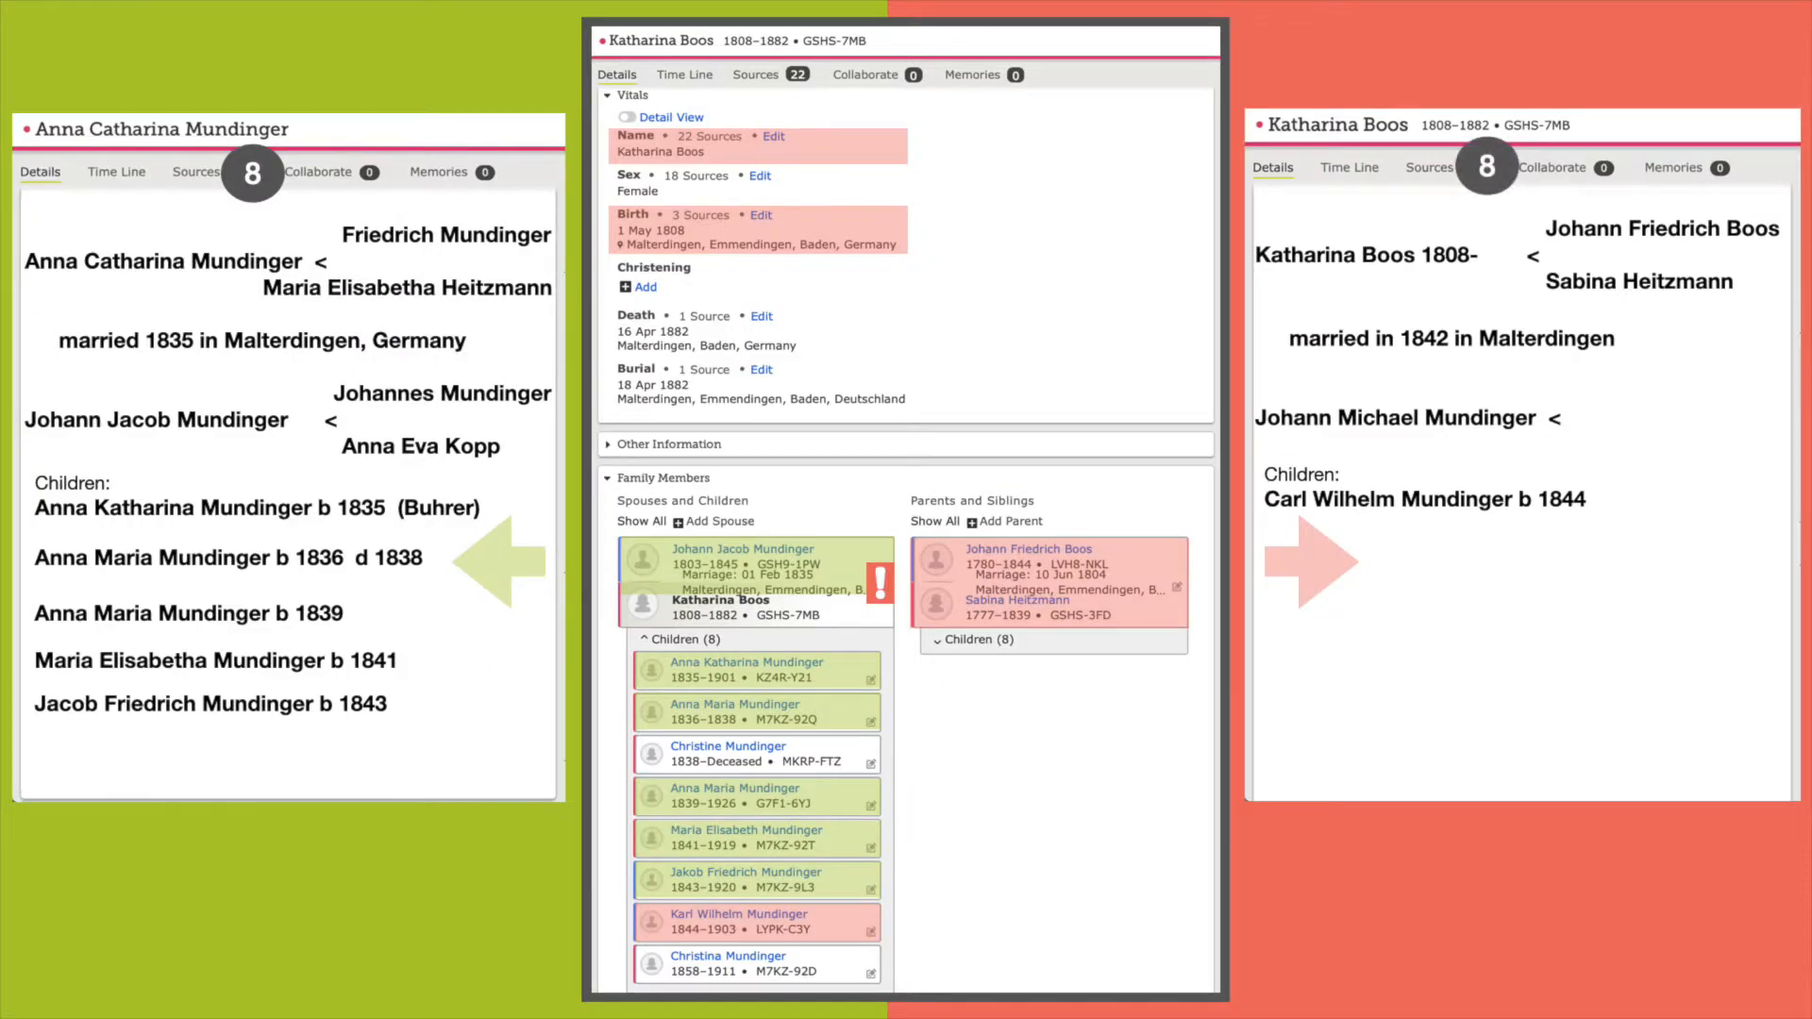
{"action": "type", "text": "b 1806 d"}
{"action": "type", "text": "1858"}
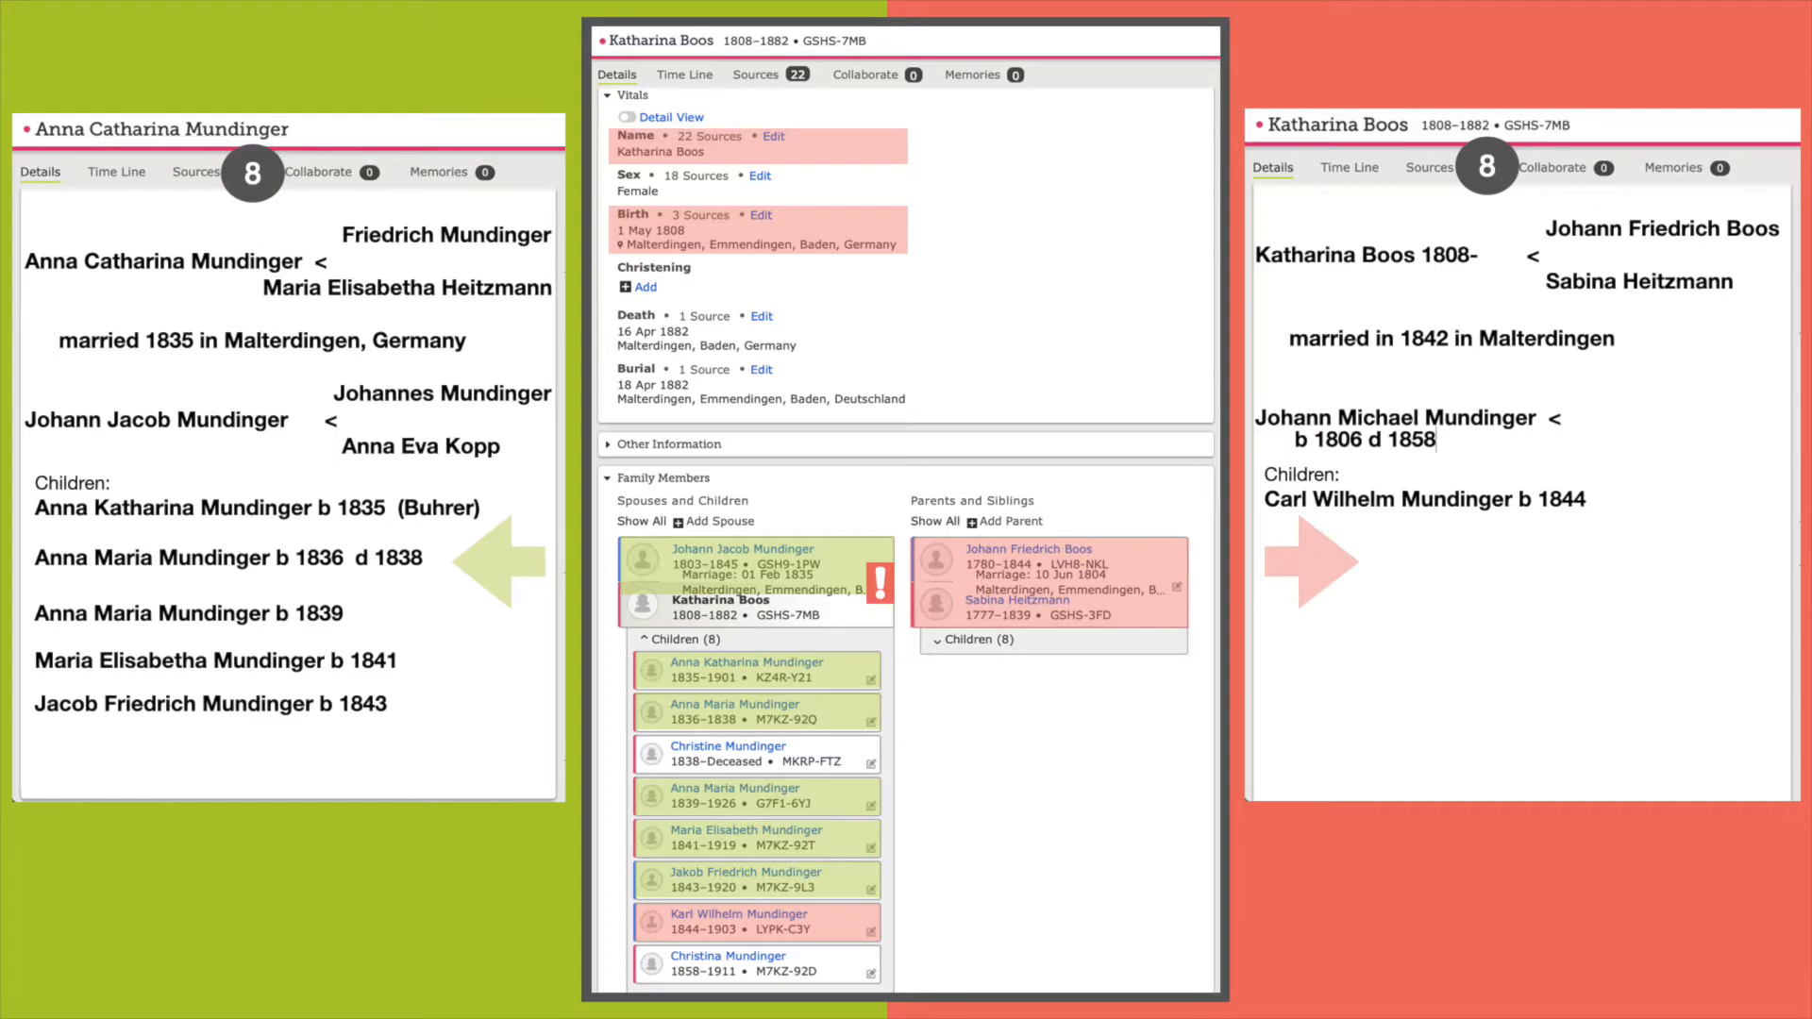
- Add the husband's father to the 1842 family and, from the 1866 source, the married surname of the daughter born in 1841
{"action": "type", "text": "Johann Michael Mundinger"}
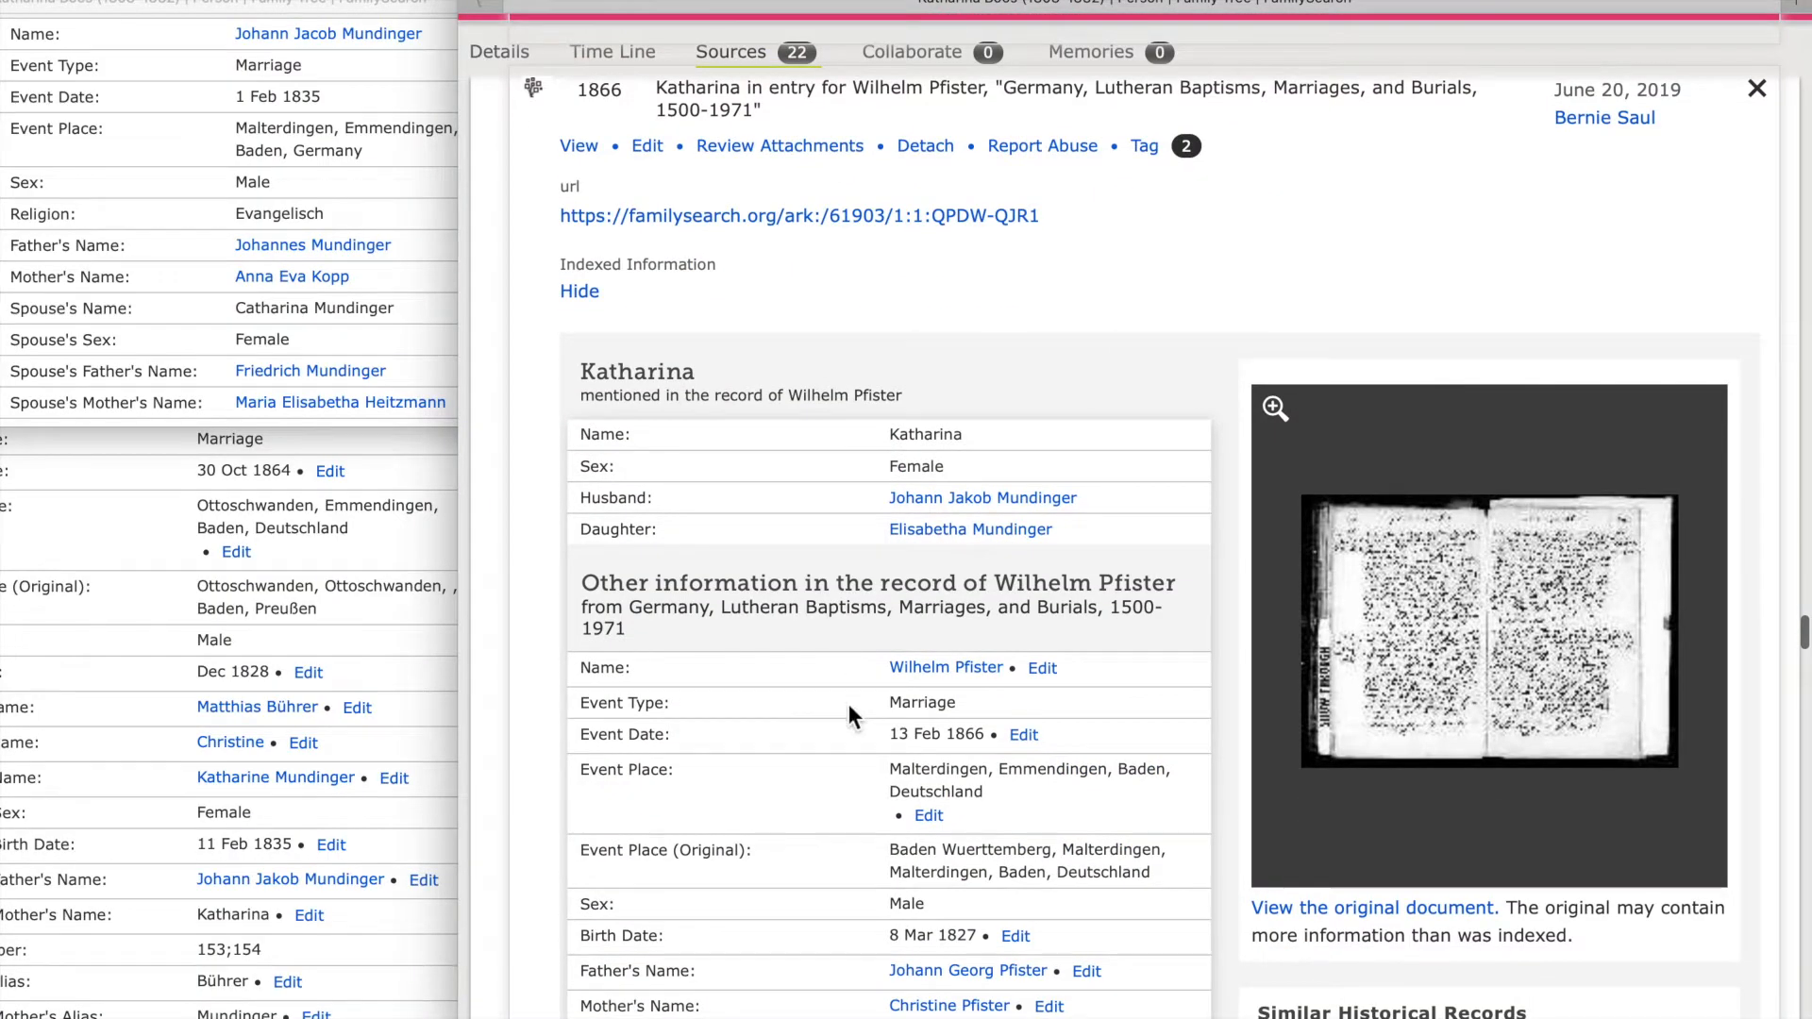
{"action": "scroll", "coordinate": [858, 982], "scroll_direction": "down", "scroll_amount": 5}
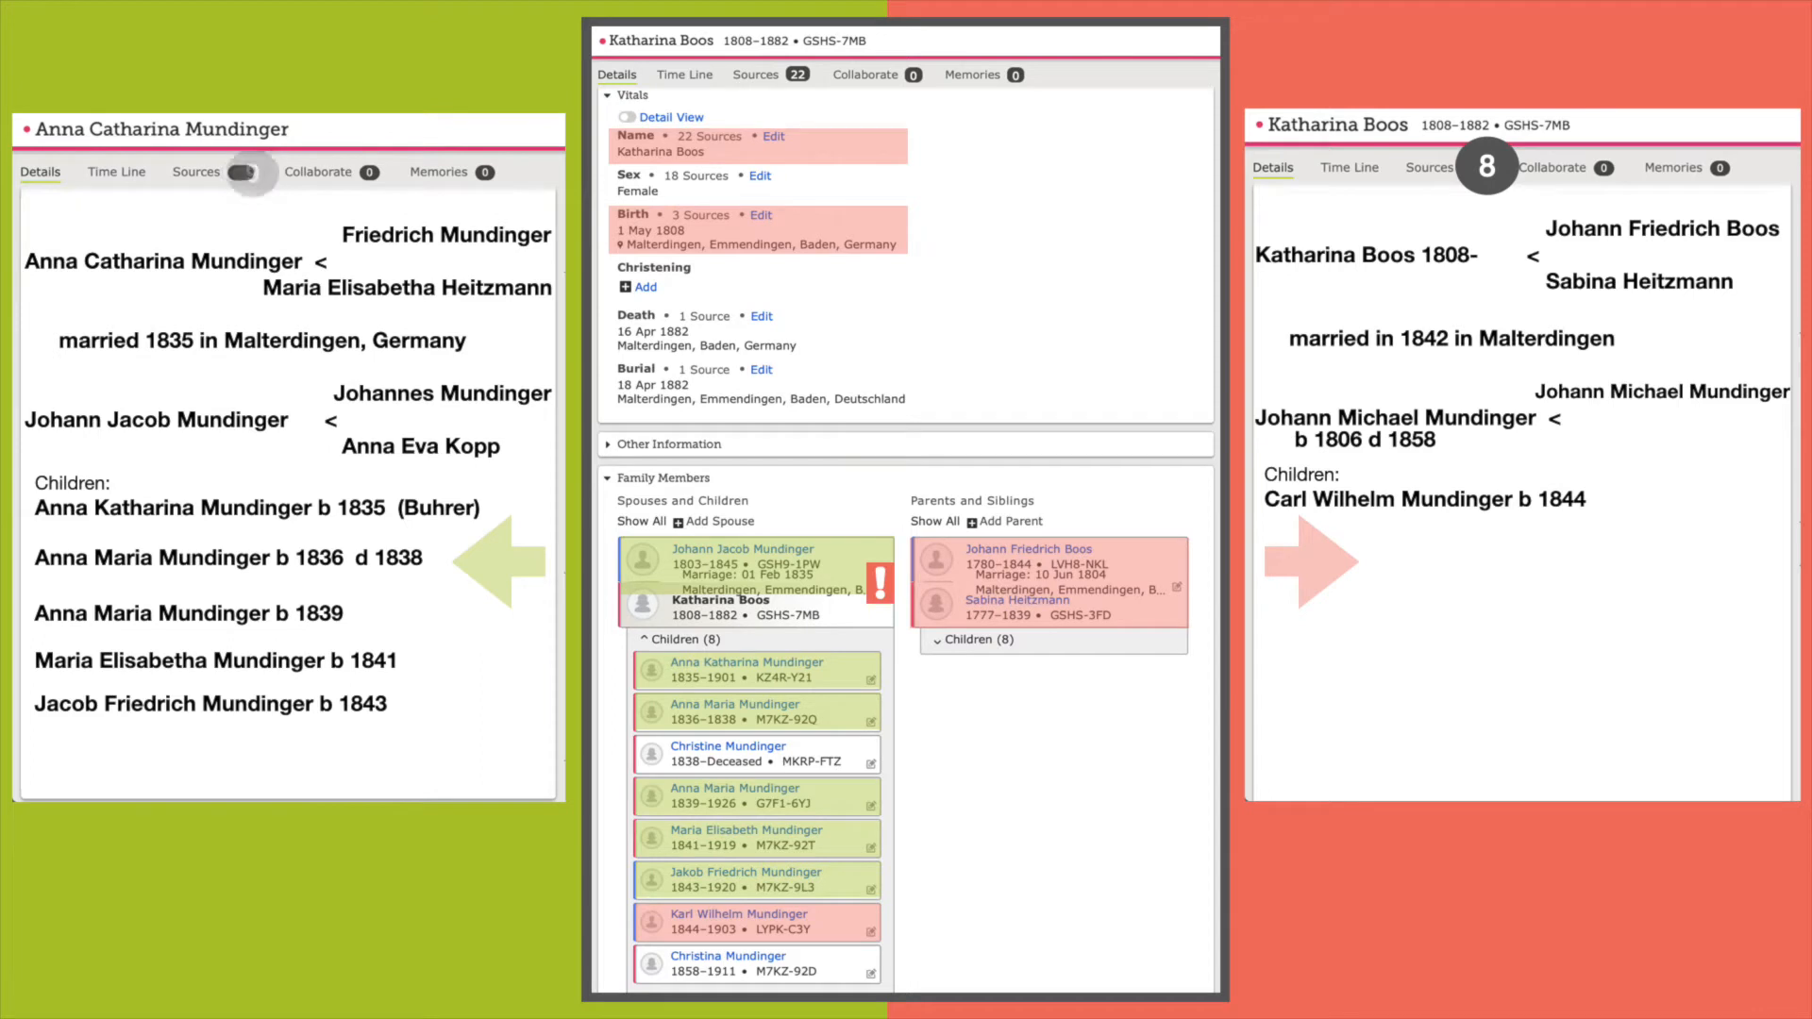
{"action": "type", "text": "(Pfister)"}
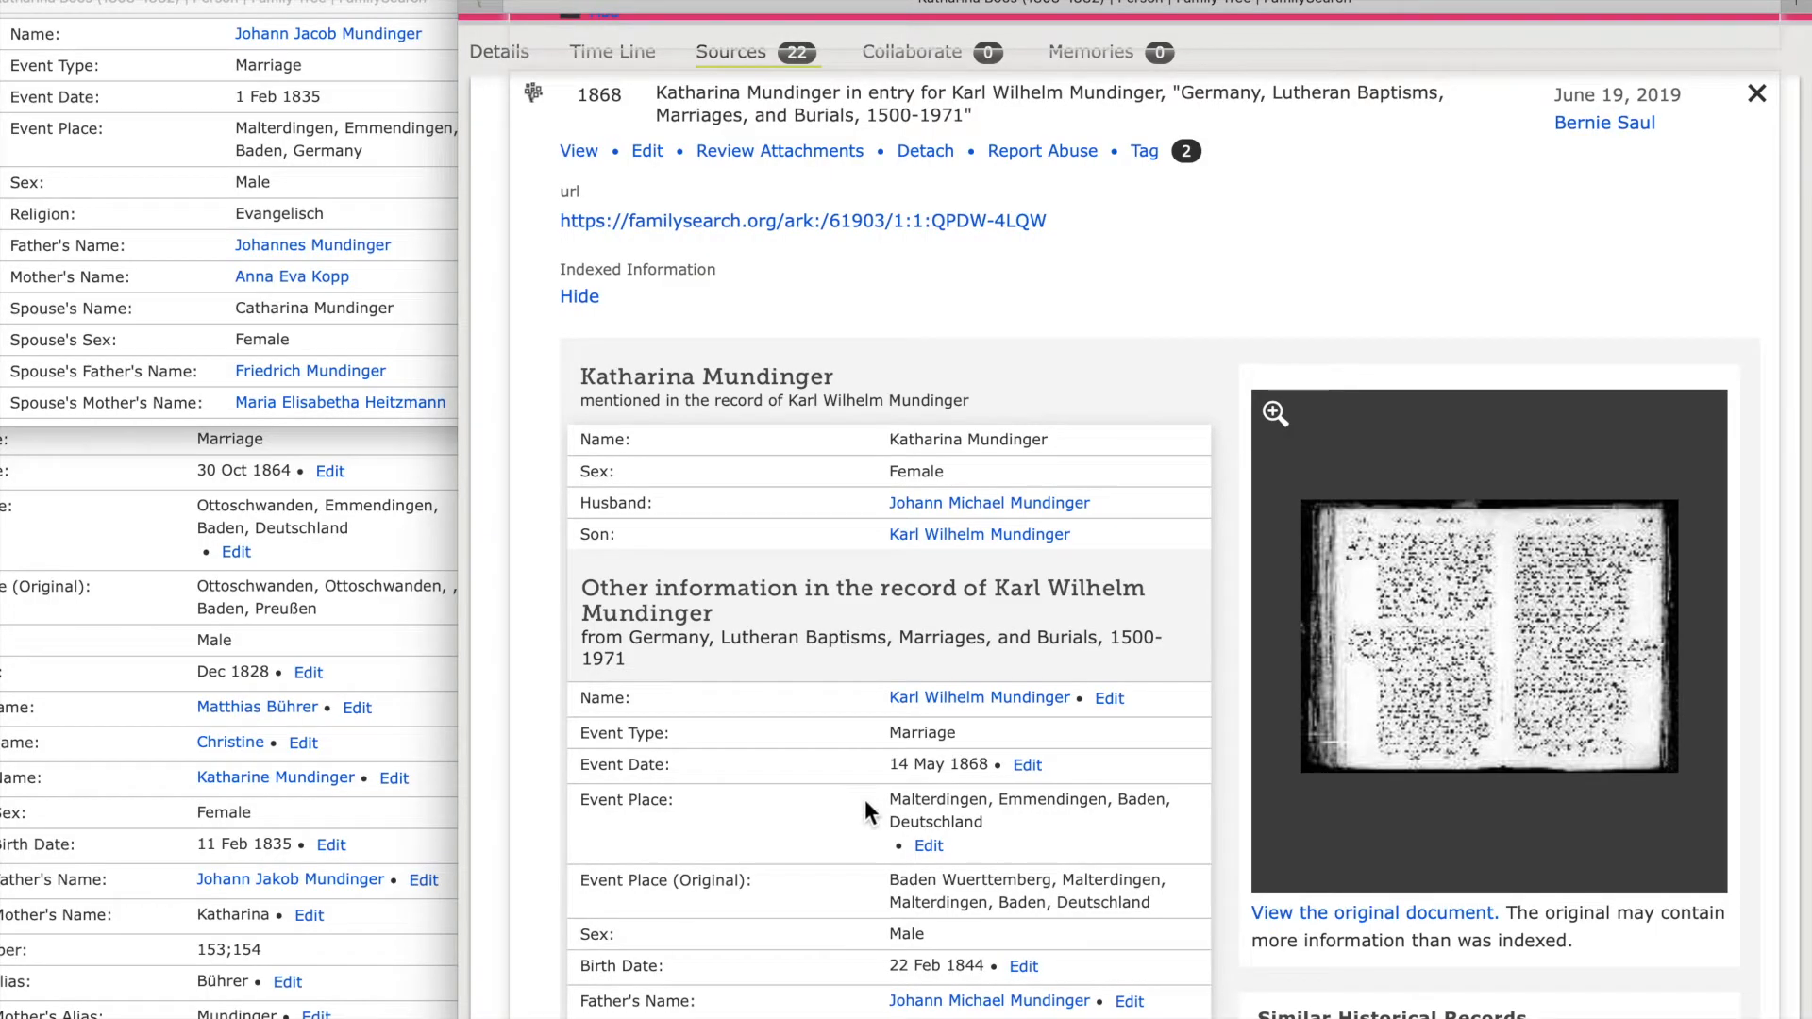
- Review the parents and birth date in the 1868 marriage source and add the marriage surname beside the son born in 1844
{"action": "scroll", "coordinate": [866, 986], "scroll_direction": "down", "scroll_amount": 2}
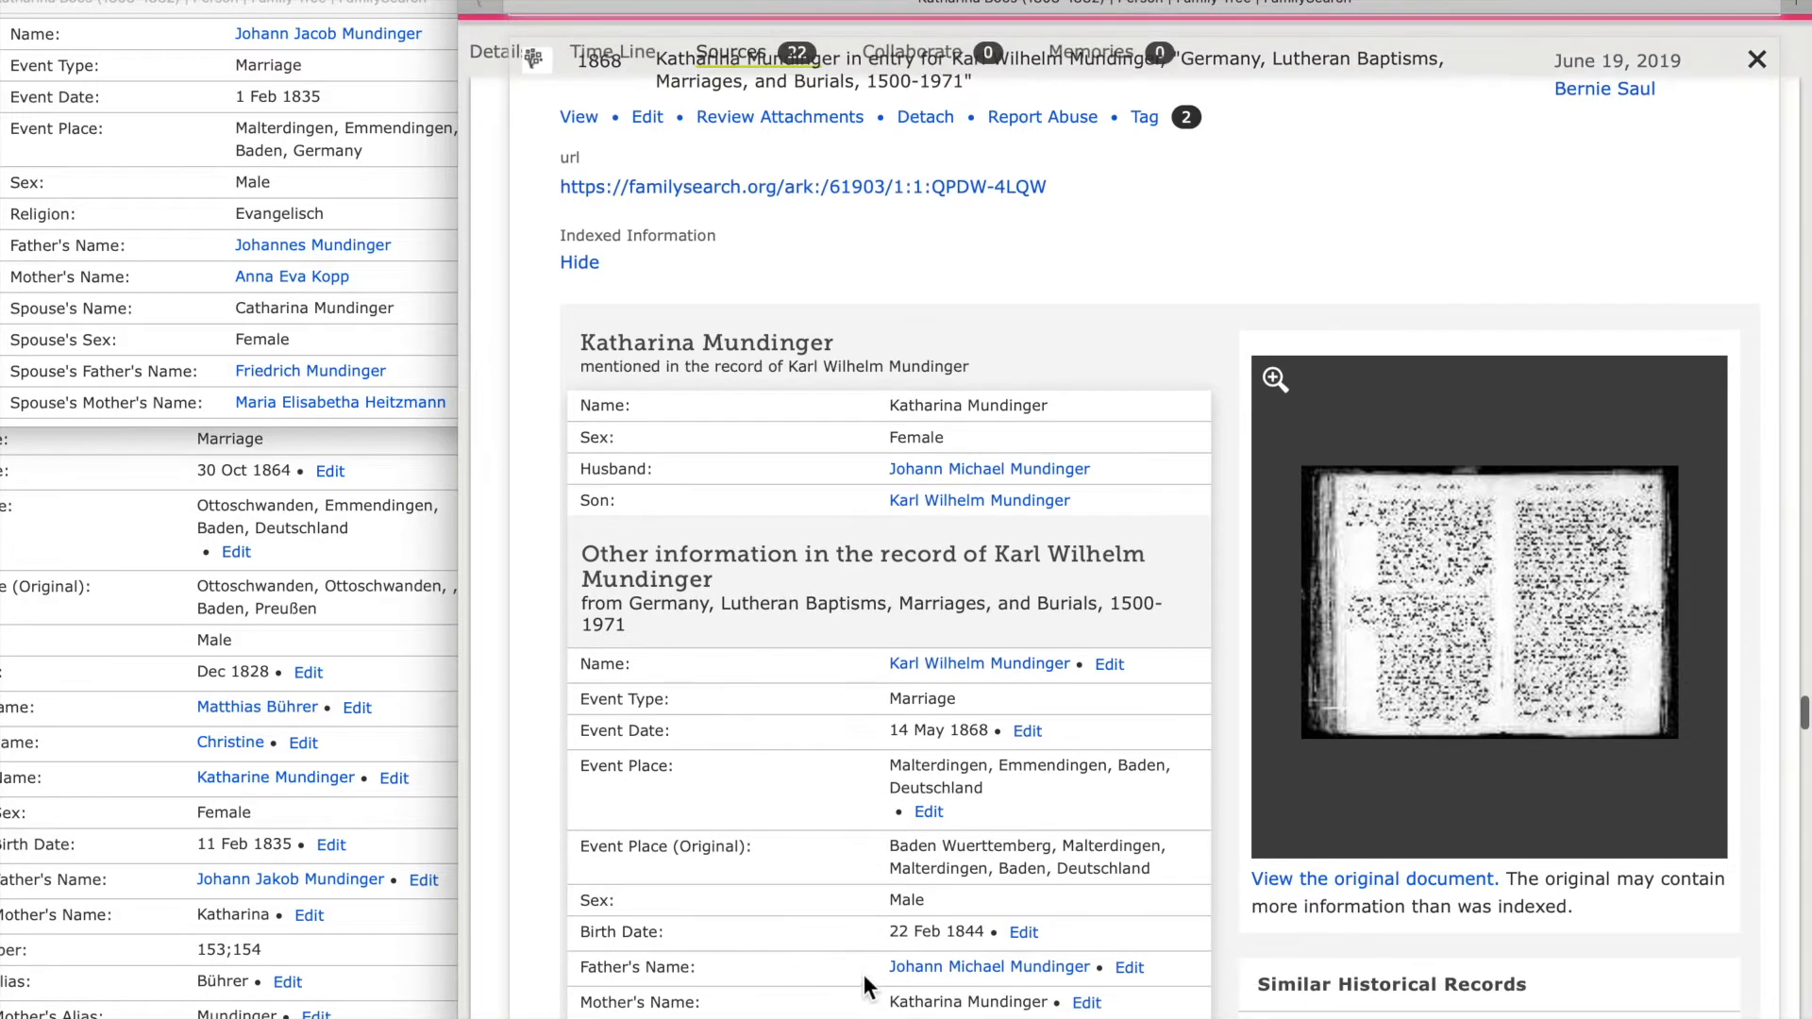
{"action": "scroll", "coordinate": [867, 986], "scroll_direction": "down", "scroll_amount": 5}
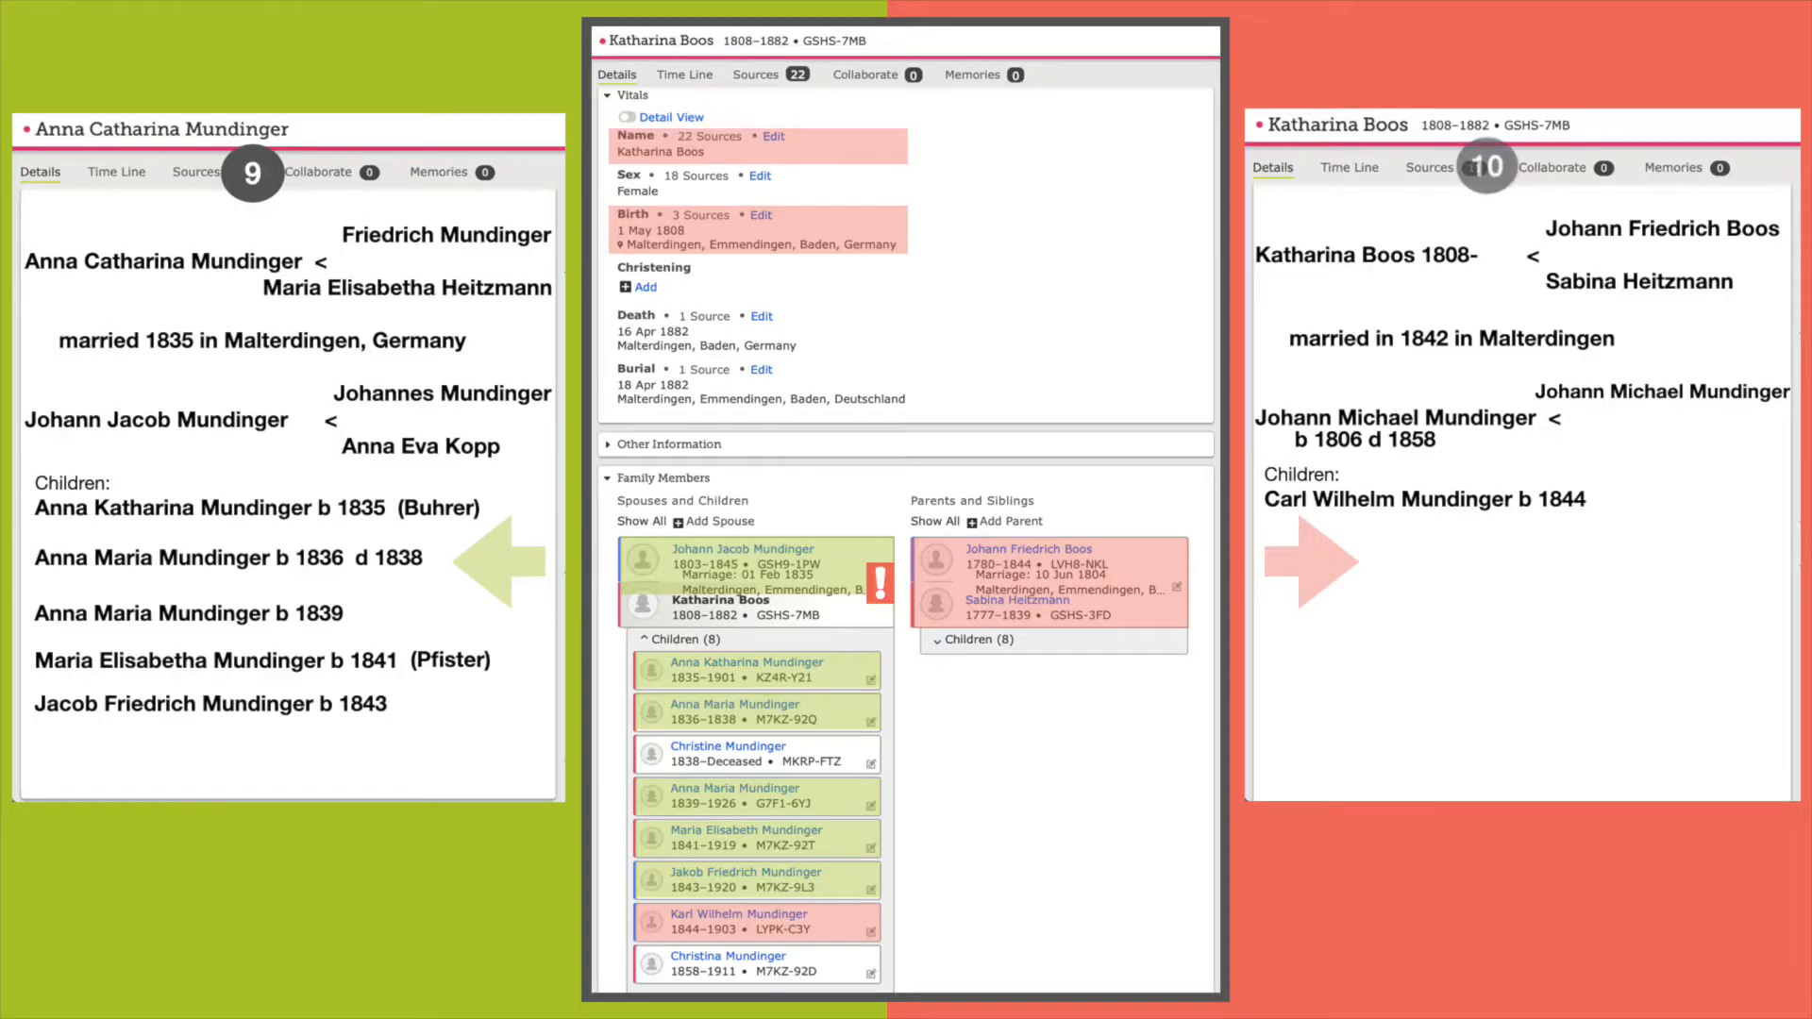
{"action": "type", "text": "(Huber)"}
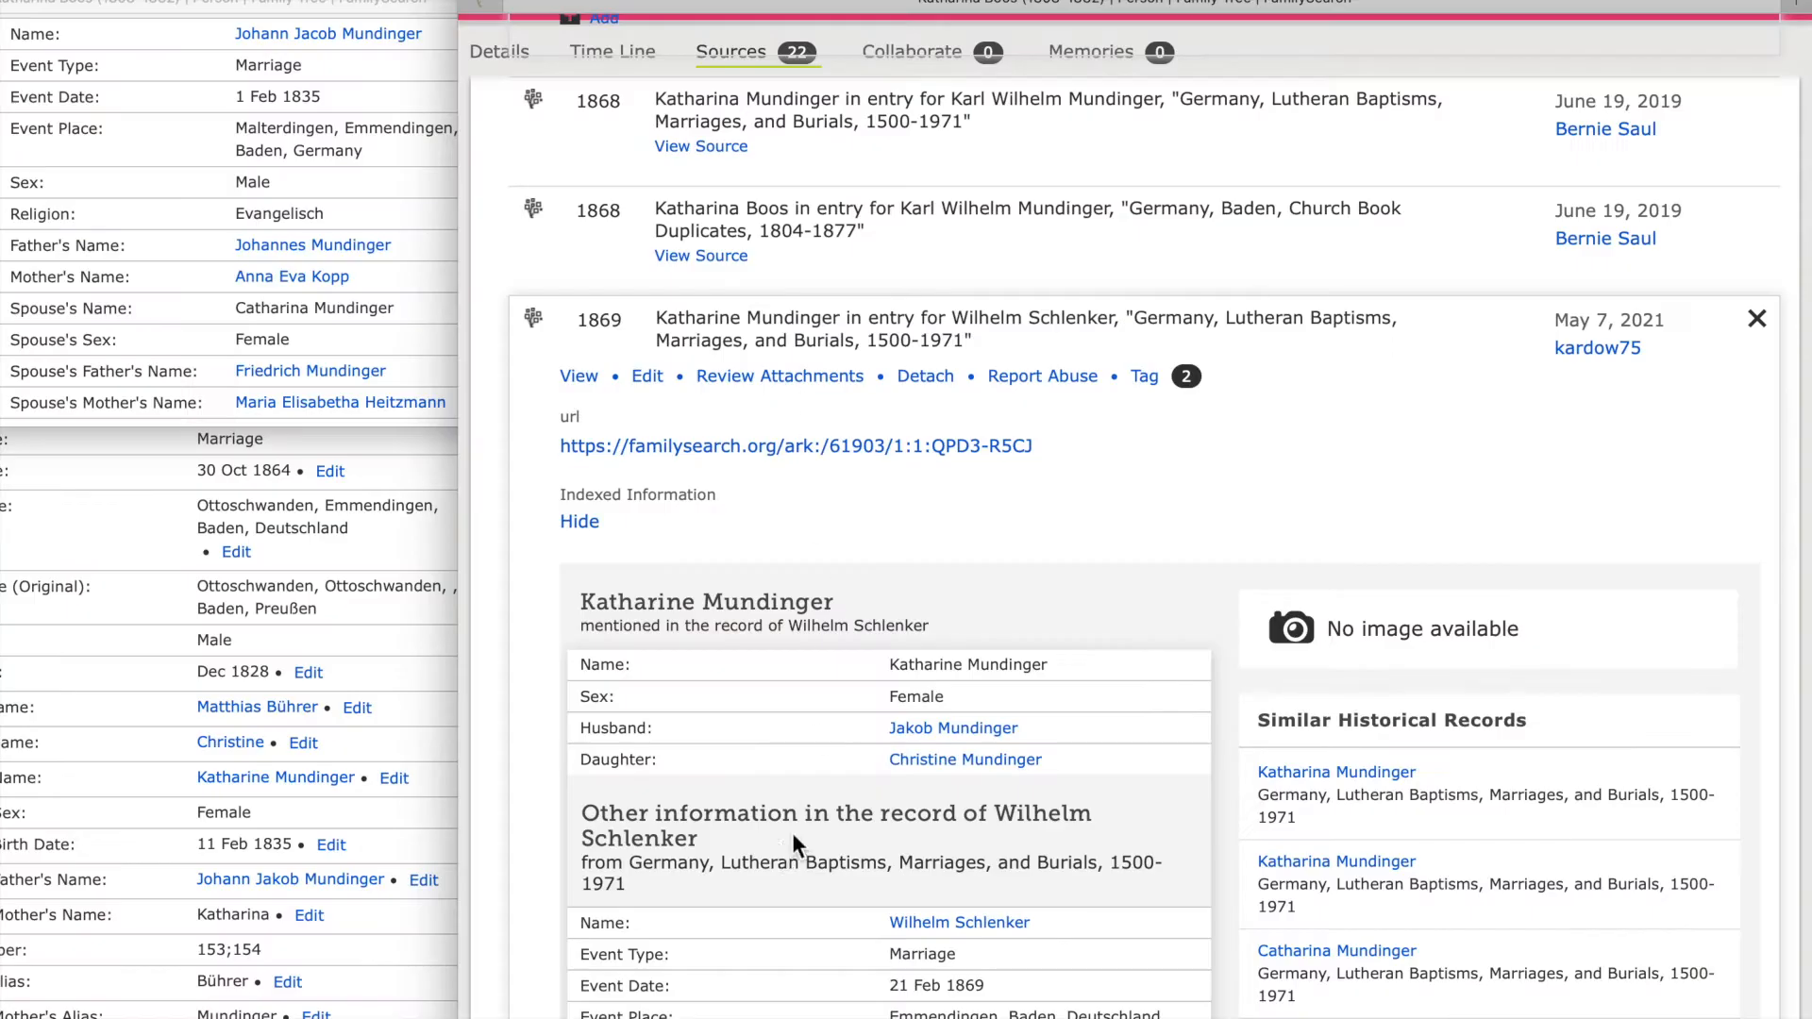
- Examine the husband, daughter and spouse's parents in the 1869 marriage source
{"action": "scroll", "coordinate": [791, 832], "scroll_direction": "down", "scroll_amount": 3}
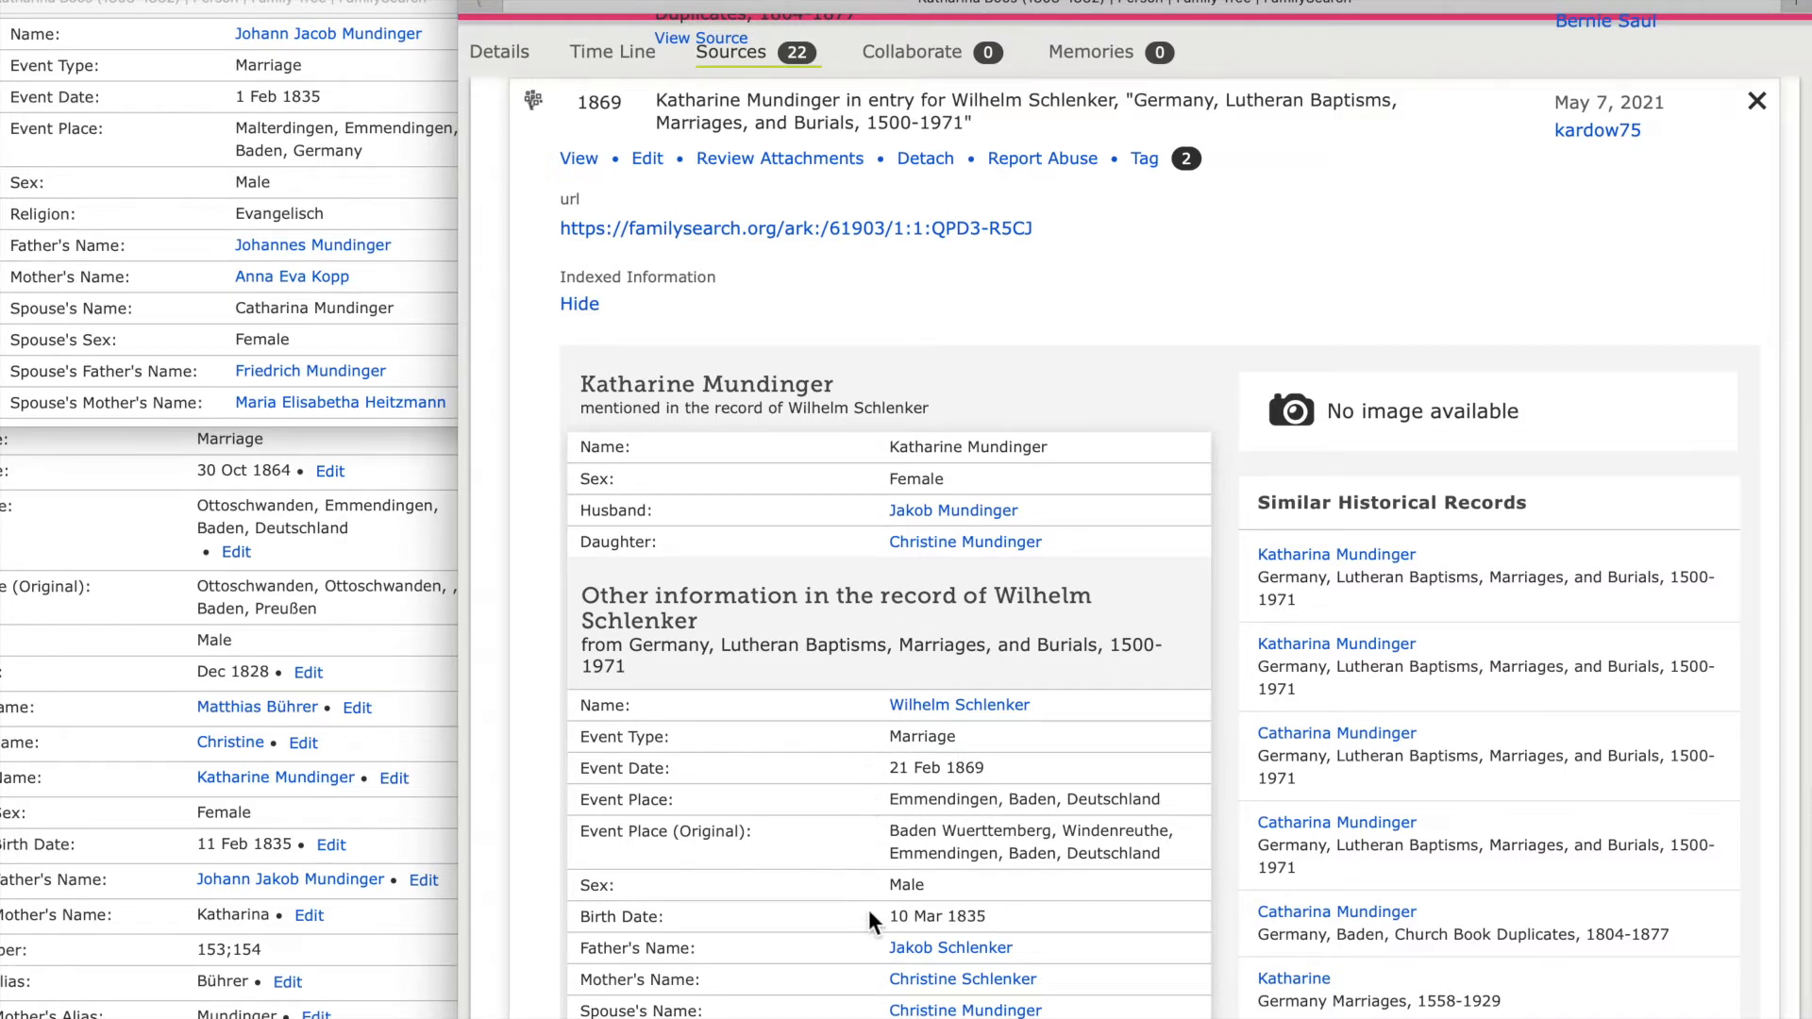
{"action": "scroll", "coordinate": [868, 912], "scroll_direction": "down", "scroll_amount": 5}
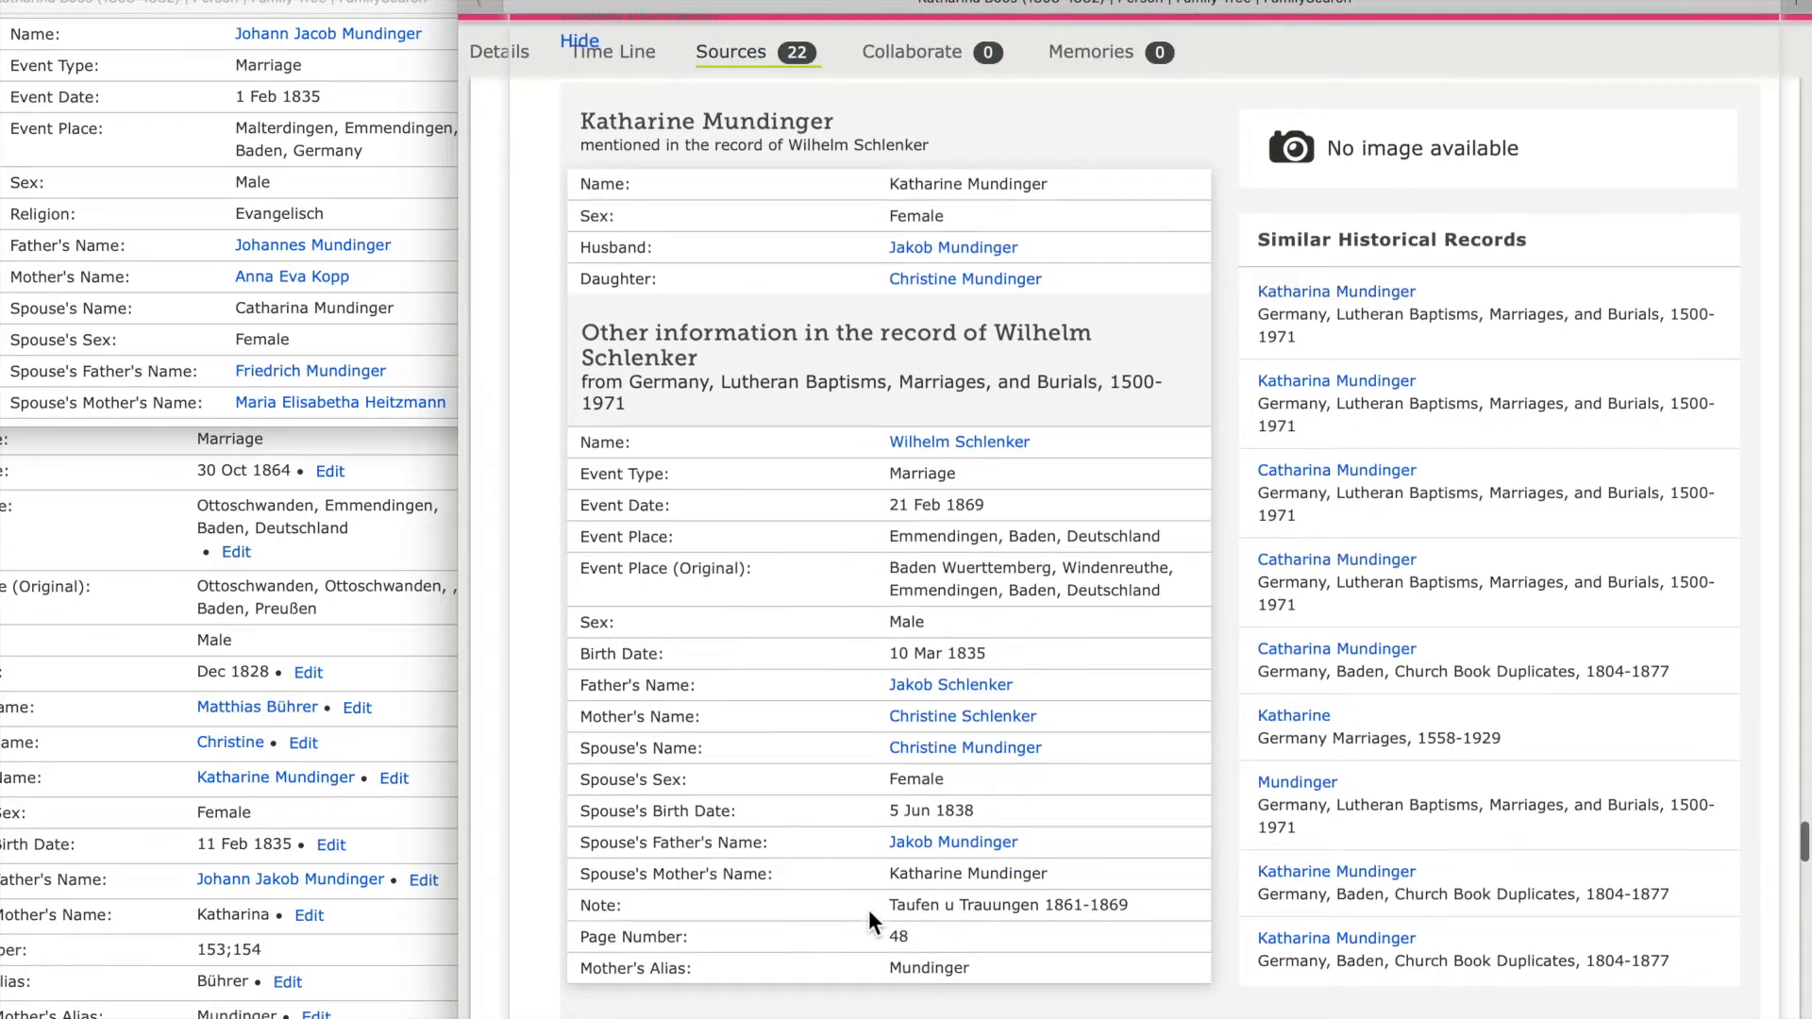
{"action": "scroll", "coordinate": [868, 918], "scroll_direction": "down", "scroll_amount": 1}
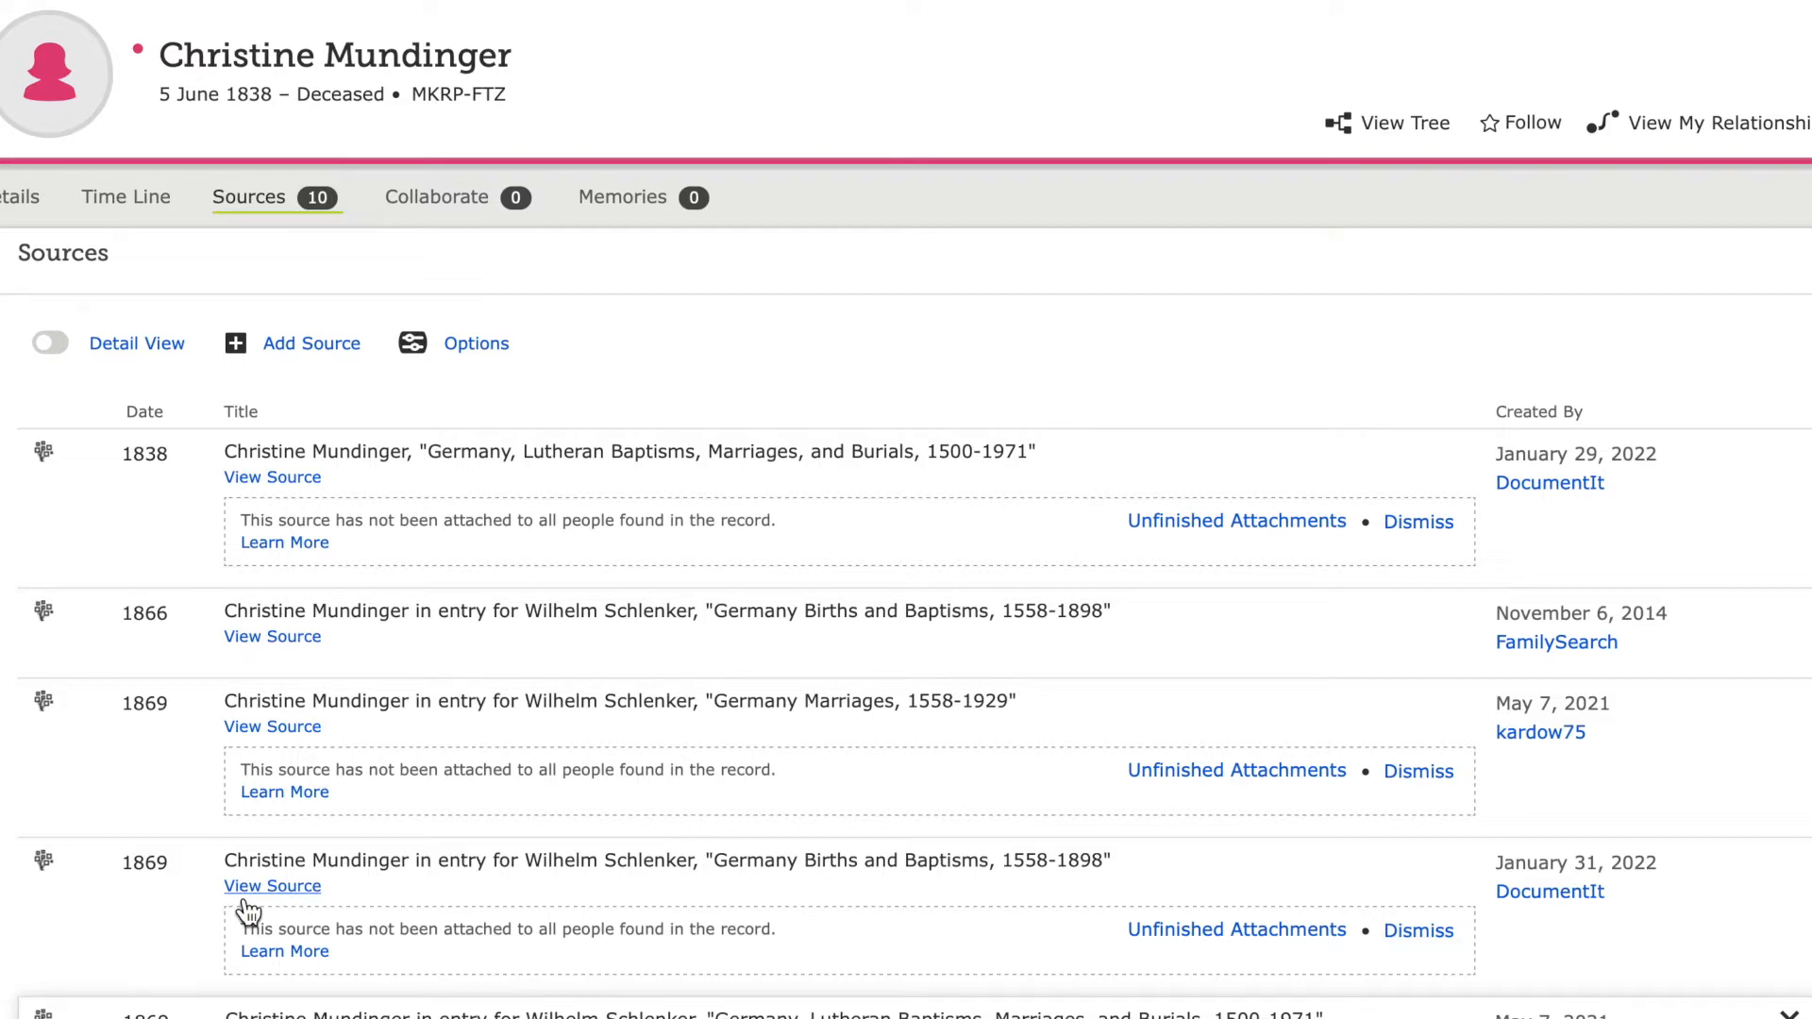
- Check the 1869 Lutheran marriage source on the daughter's own profile and add her to the 1835 family as born 1838 with her married surname
{"action": "scroll", "coordinate": [246, 914], "scroll_direction": "down", "scroll_amount": 8}
{"action": "scroll", "coordinate": [246, 912], "scroll_direction": "down", "scroll_amount": 2}
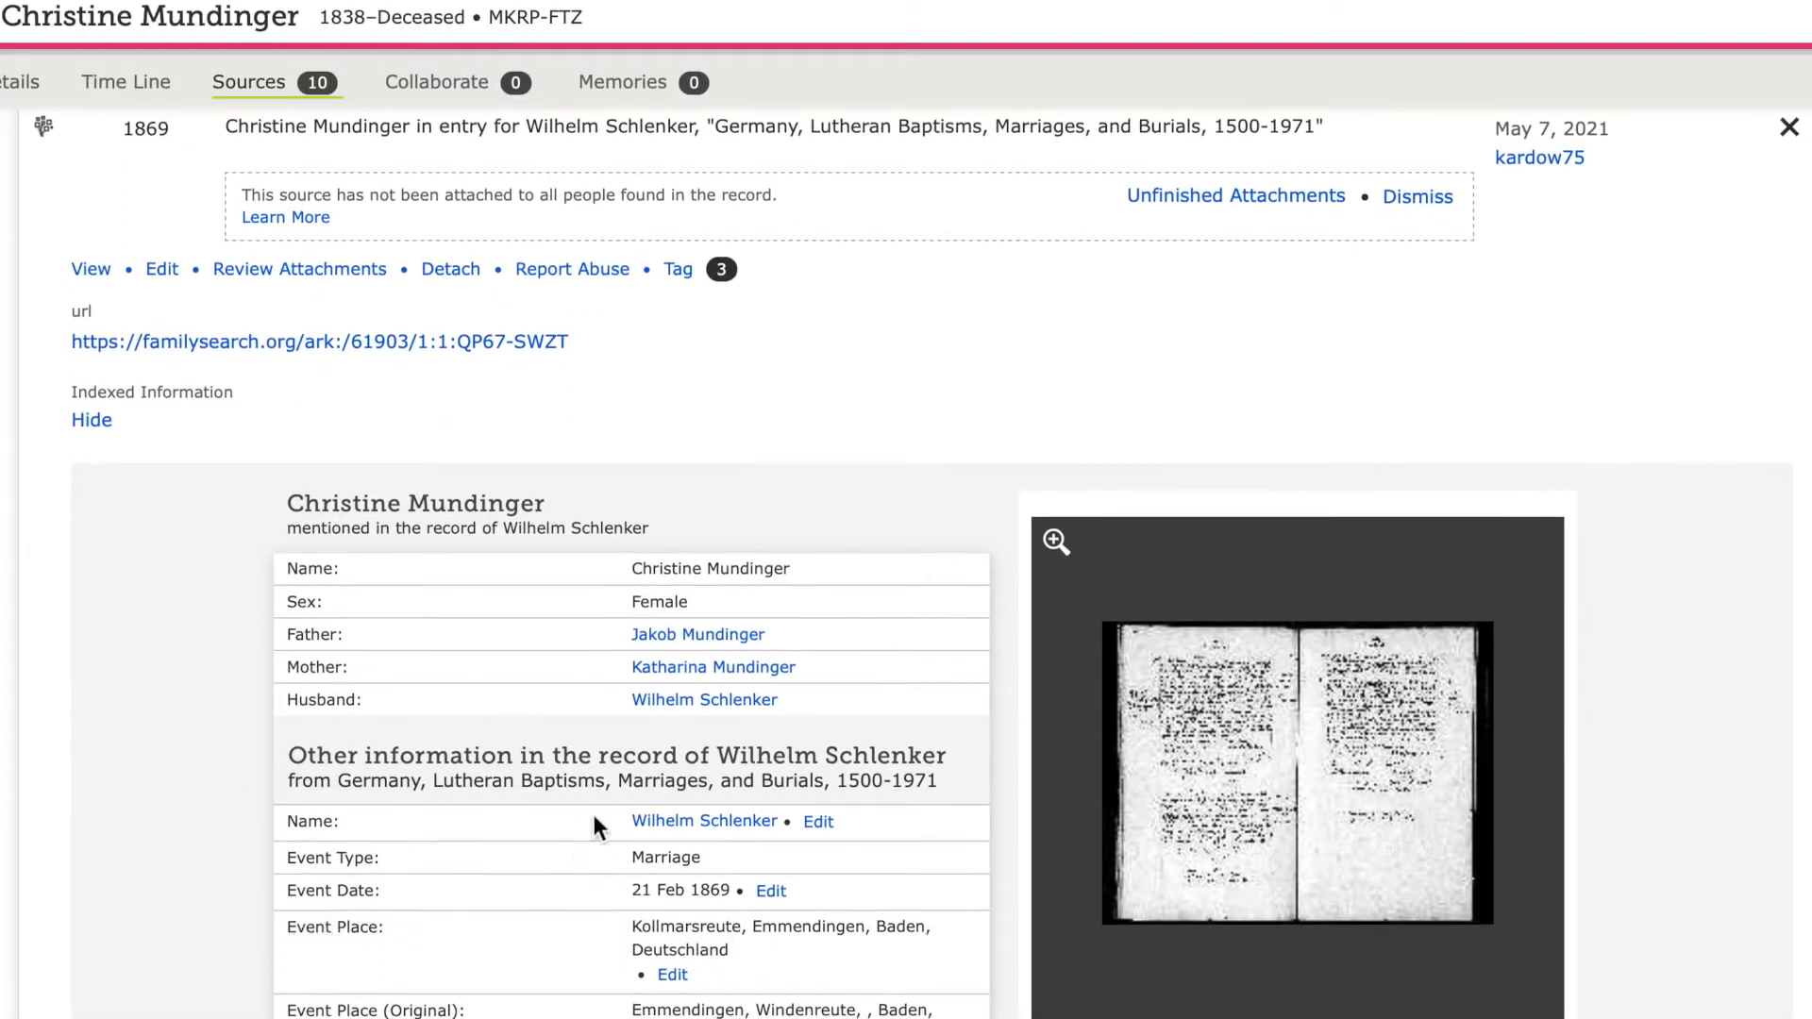
{"action": "left_click", "coordinate": [1319, 767]}
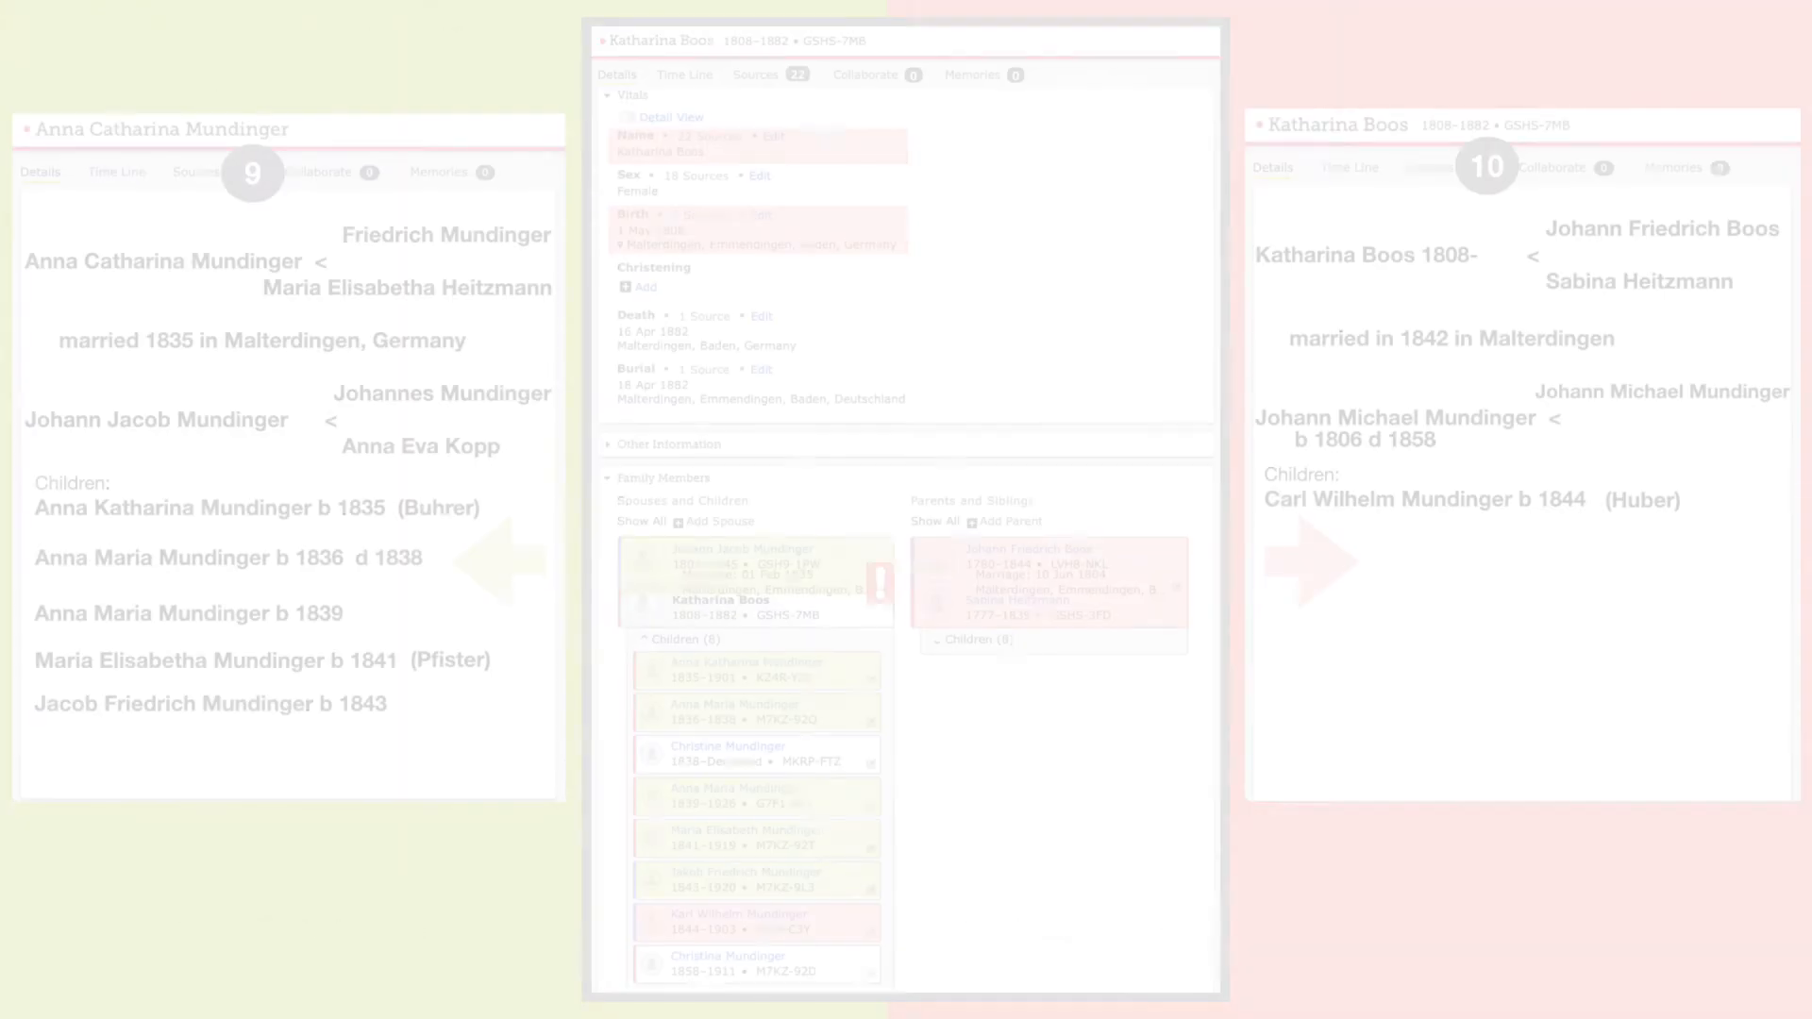
{"action": "type", "text": "Christine Mundinge"}
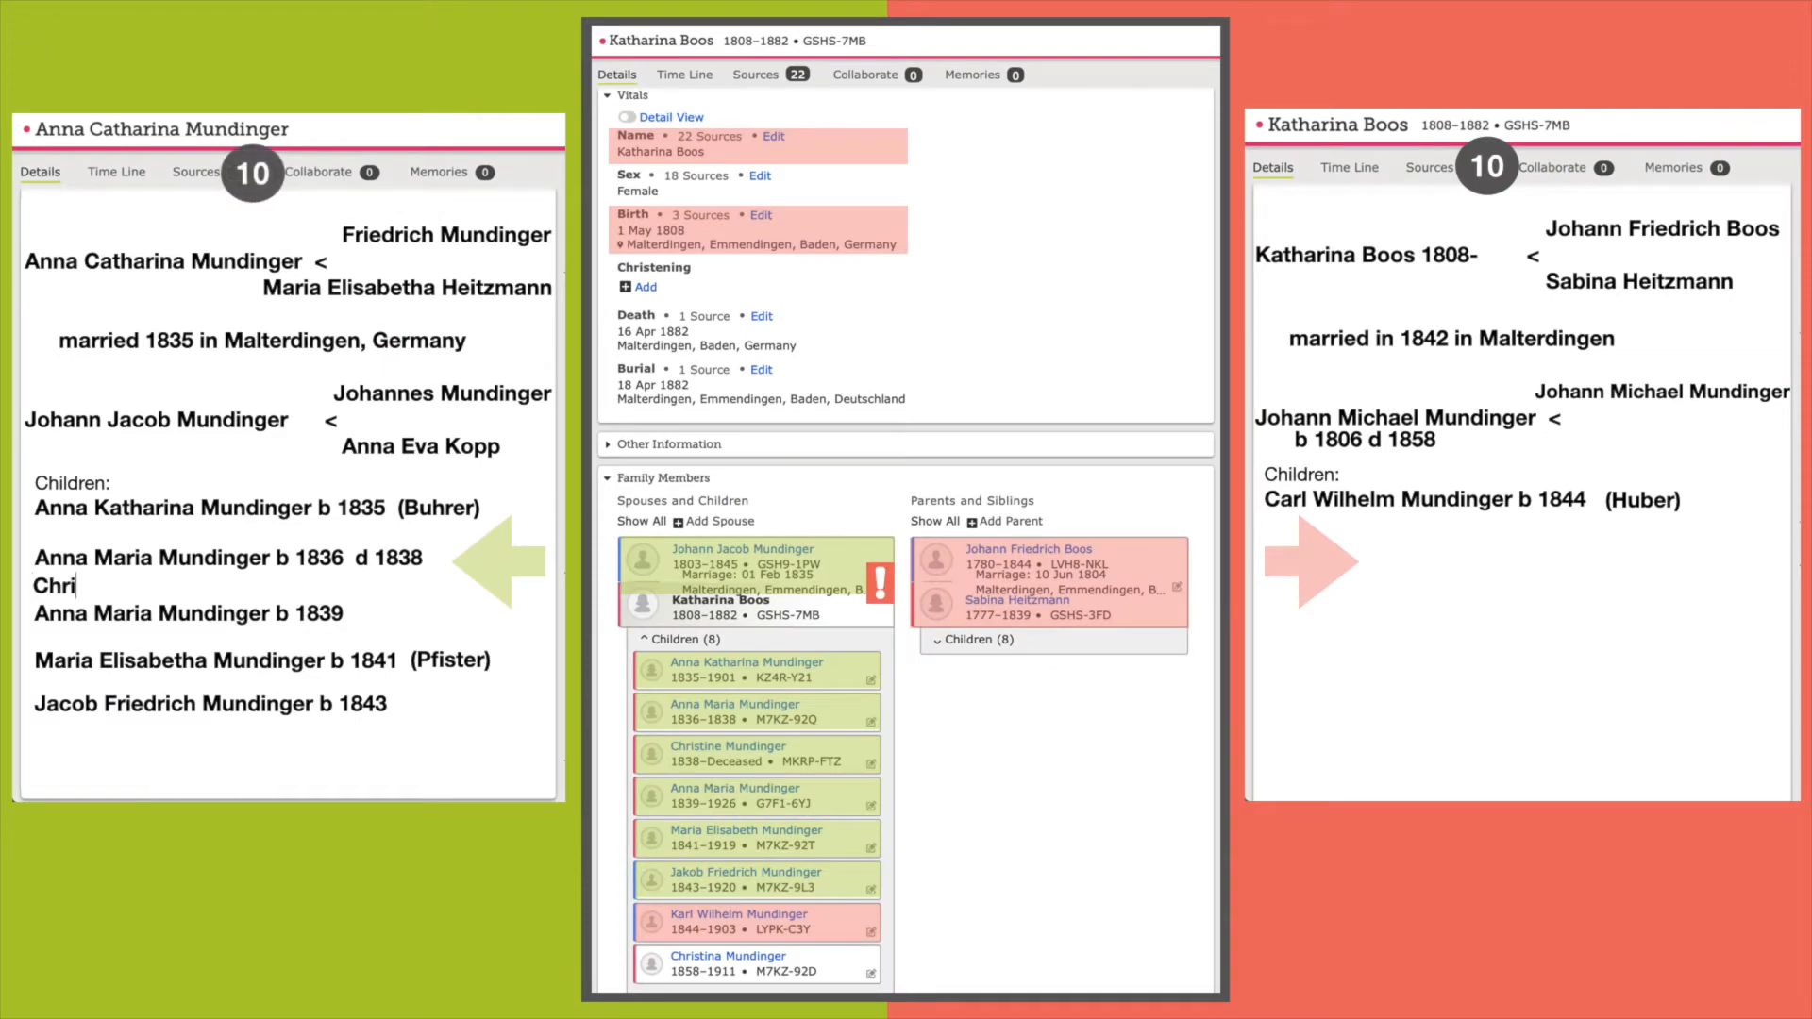
{"action": "type", "text": "r b 1838  (Schlenker)"}
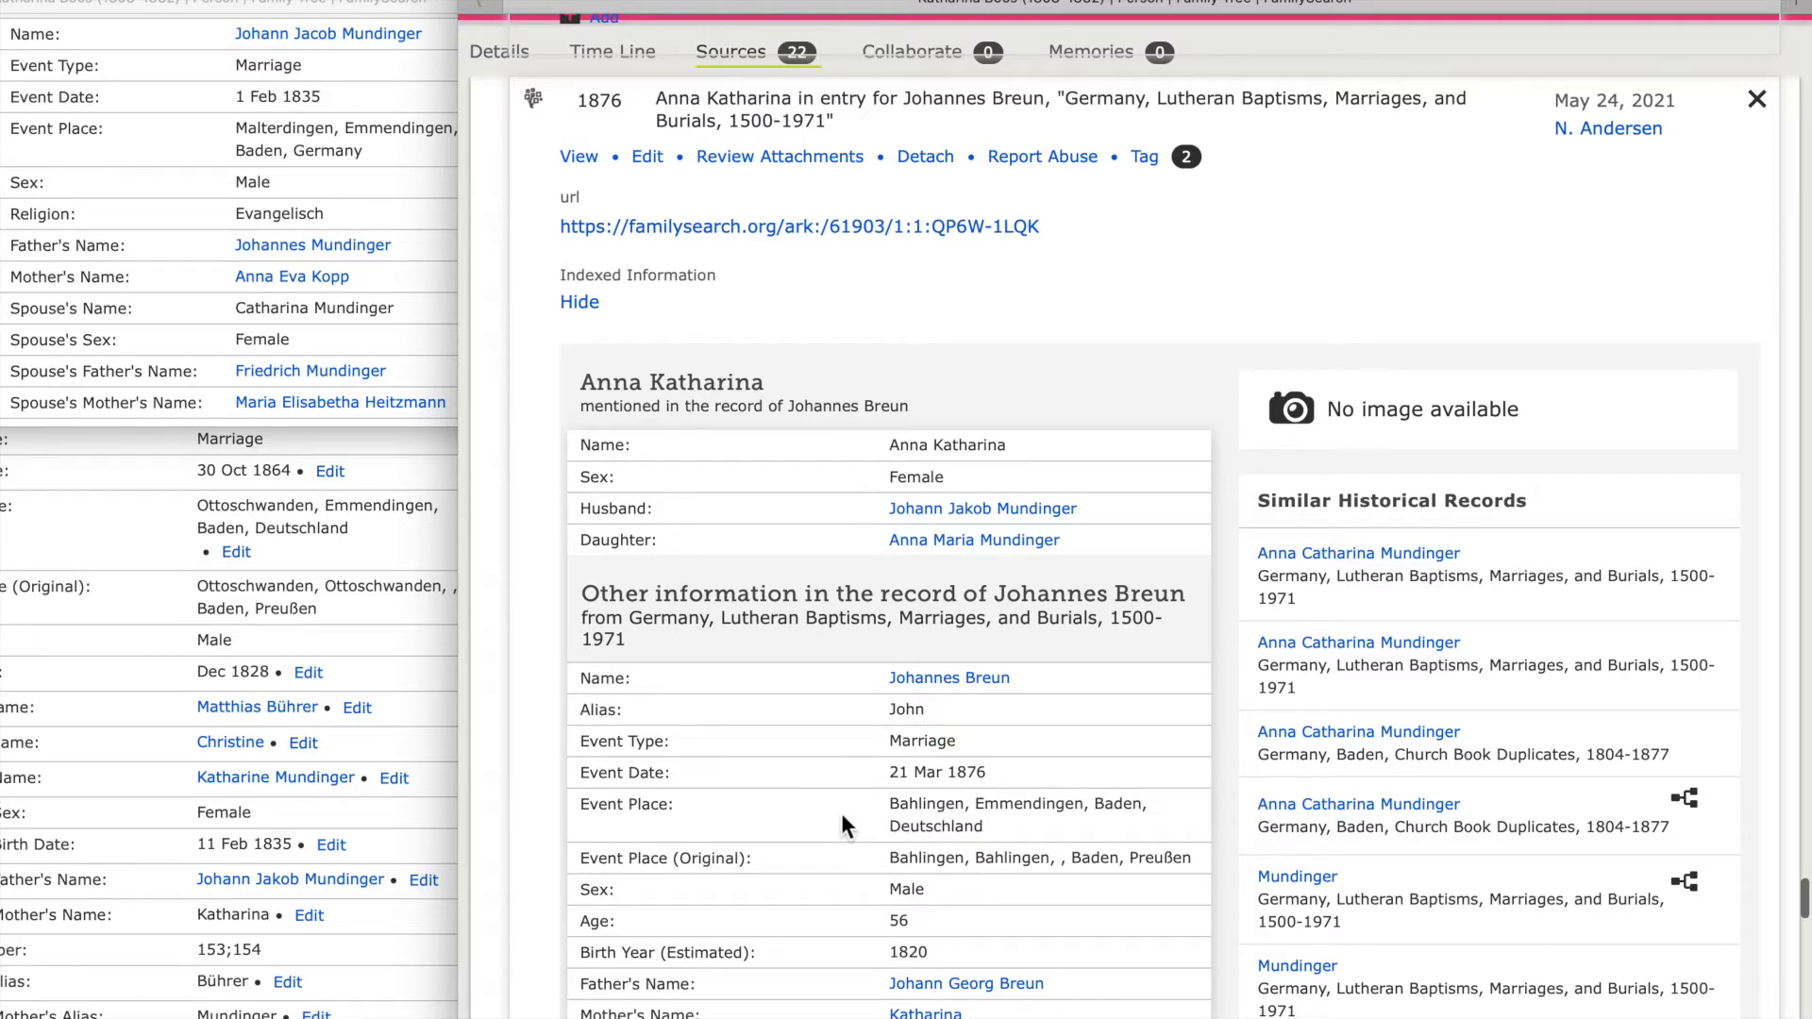
- Review the bride's parents and mother's alias in the 1876 marriage source and add the married surname beside the daughter born in 1839
{"action": "scroll", "coordinate": [841, 813], "scroll_direction": "down", "scroll_amount": 5}
{"action": "scroll", "coordinate": [841, 812], "scroll_direction": "down", "scroll_amount": 3}
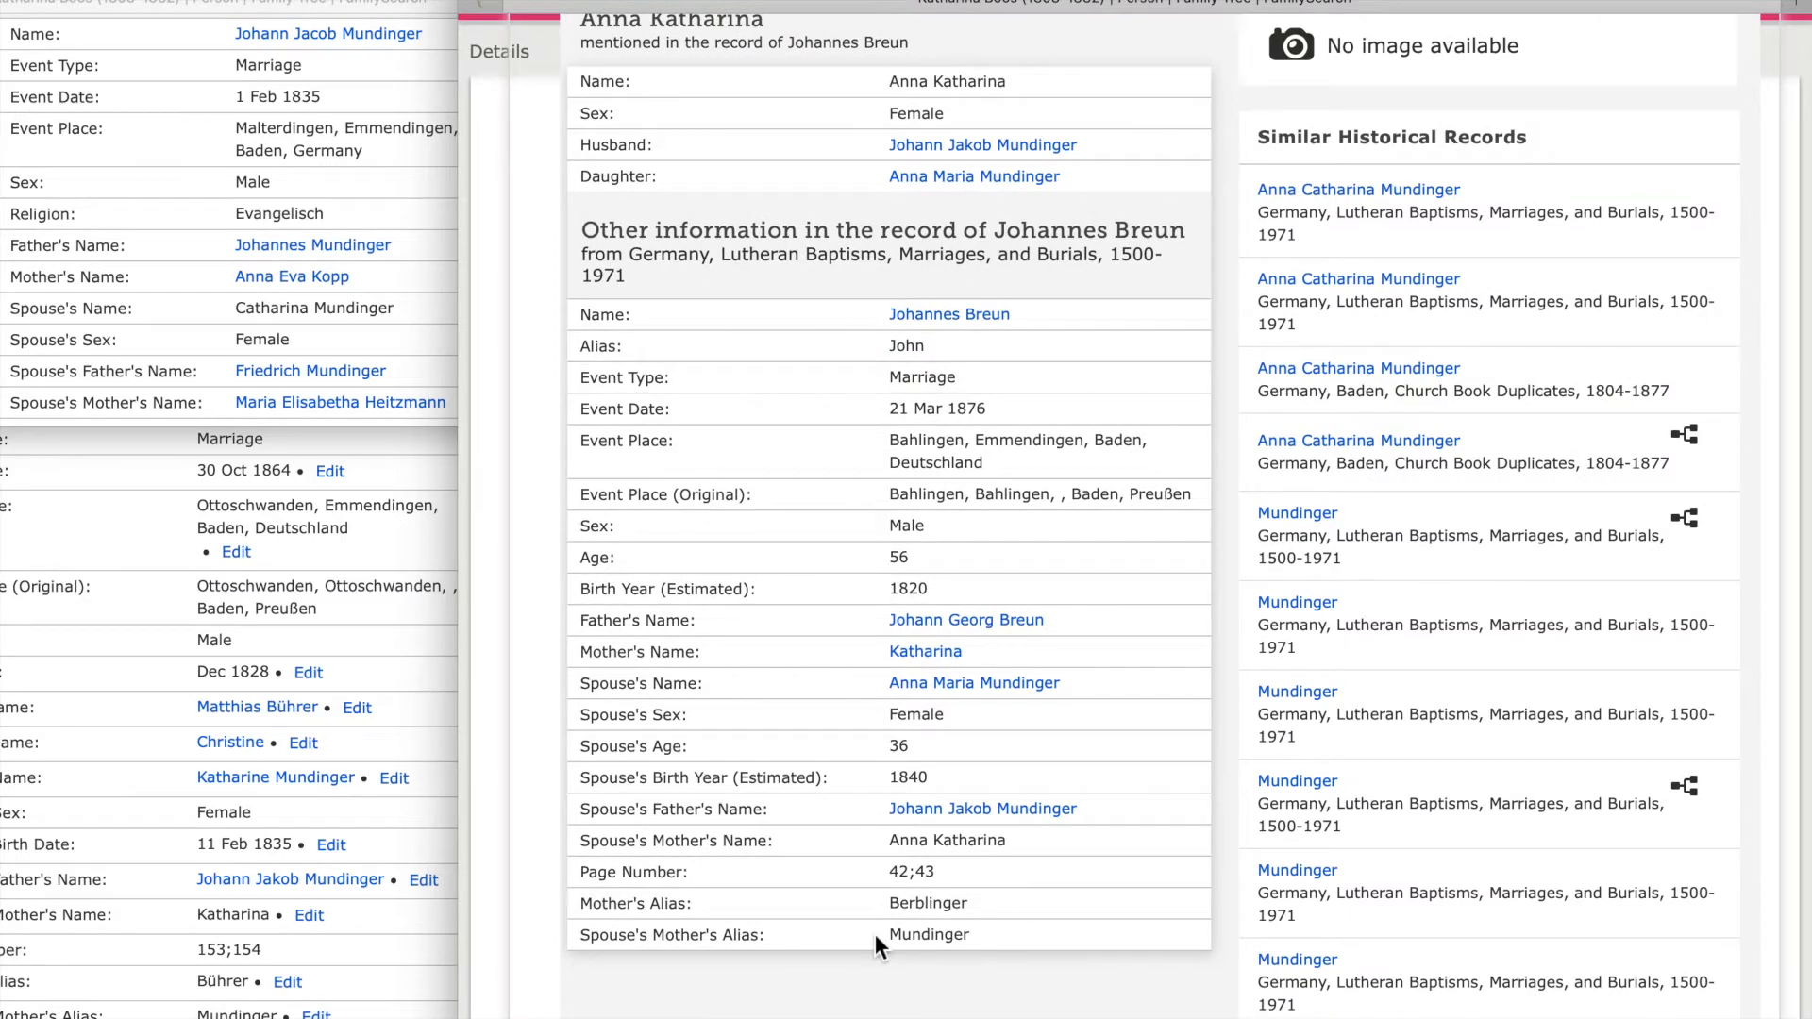
{"action": "scroll", "coordinate": [849, 723], "scroll_direction": "up", "scroll_amount": 3}
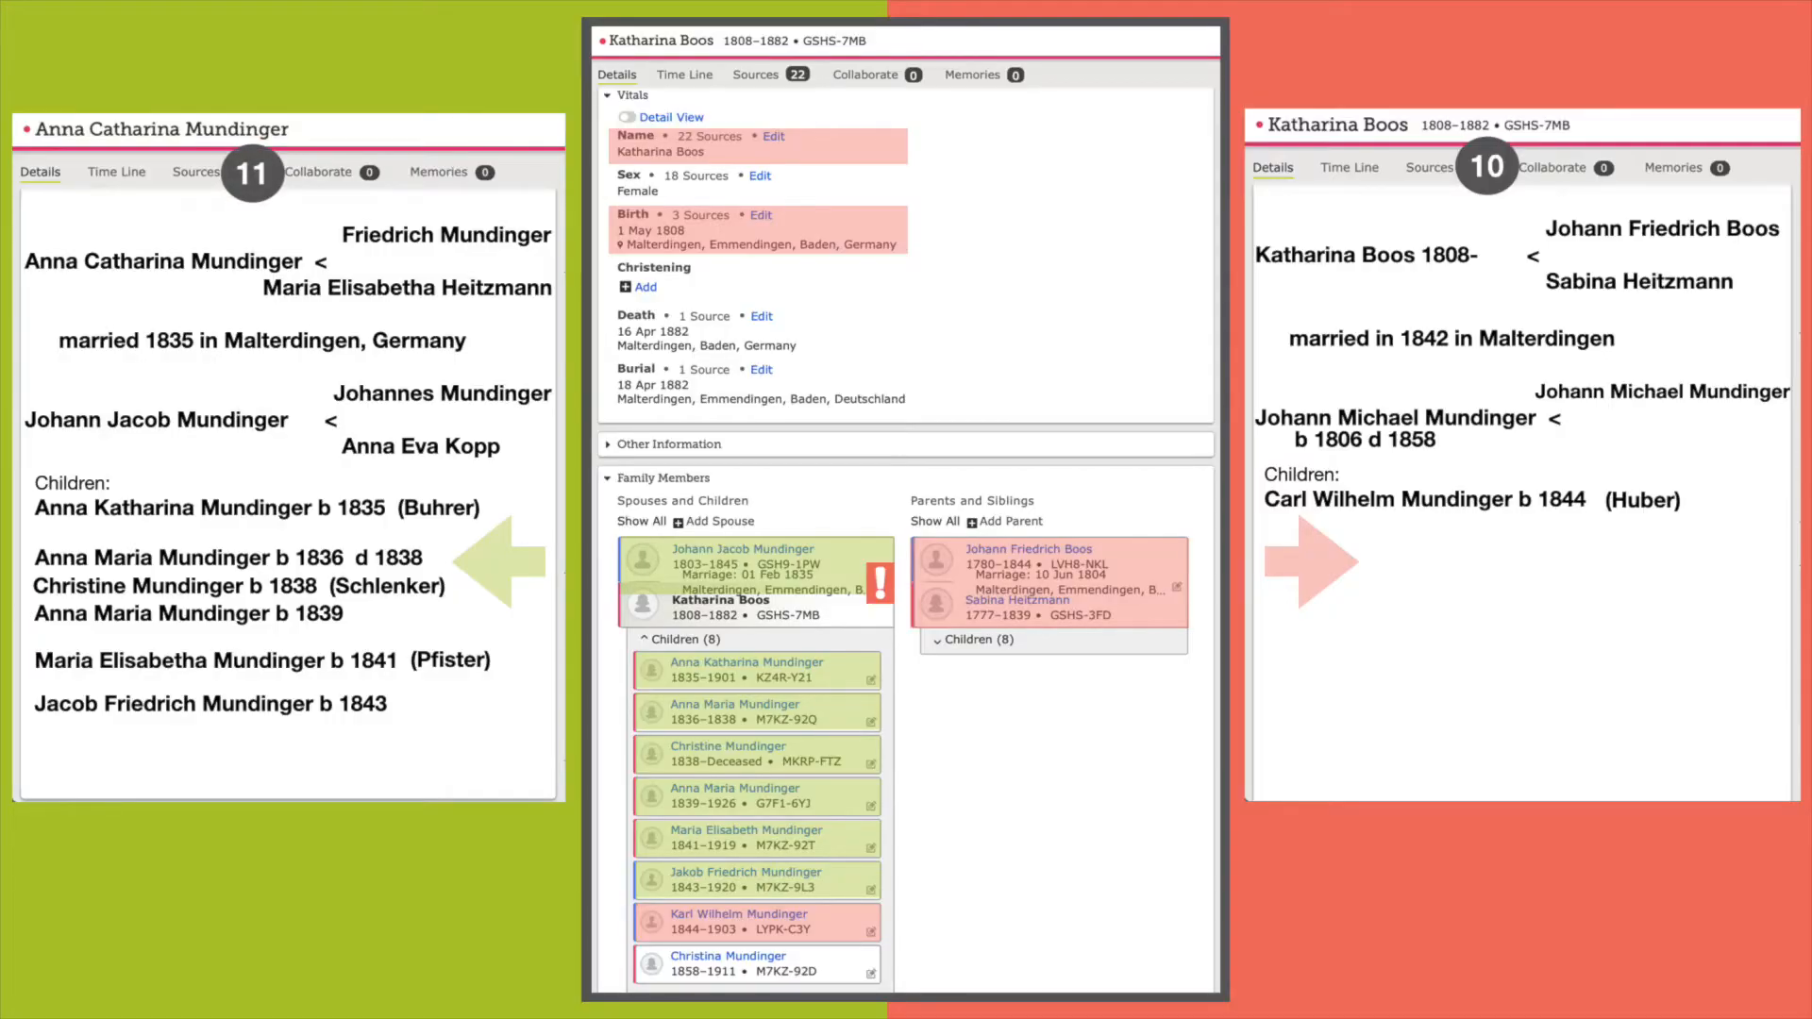
{"action": "type", "text": "(Breun)"}
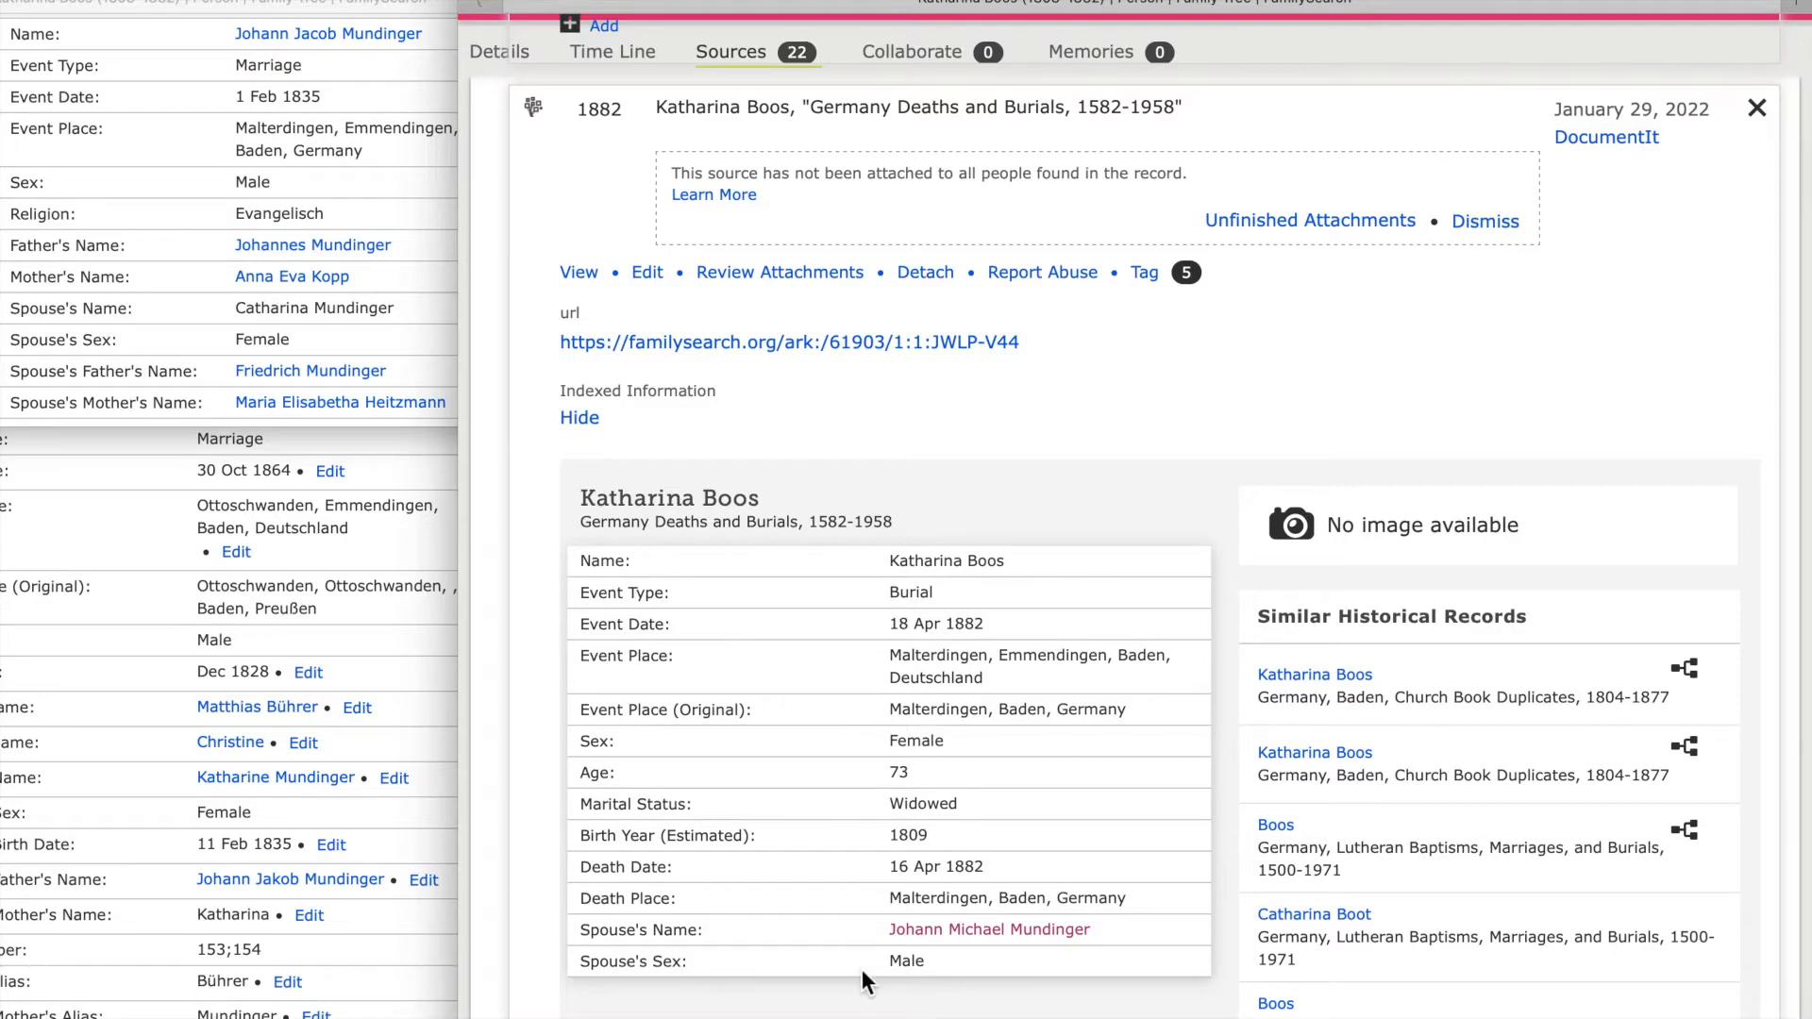
- Review the spouse and dates in the 1882 burial source and add 1882 as the death year of the woman married in 1842
{"action": "scroll", "coordinate": [860, 609], "scroll_direction": "up", "scroll_amount": 1}
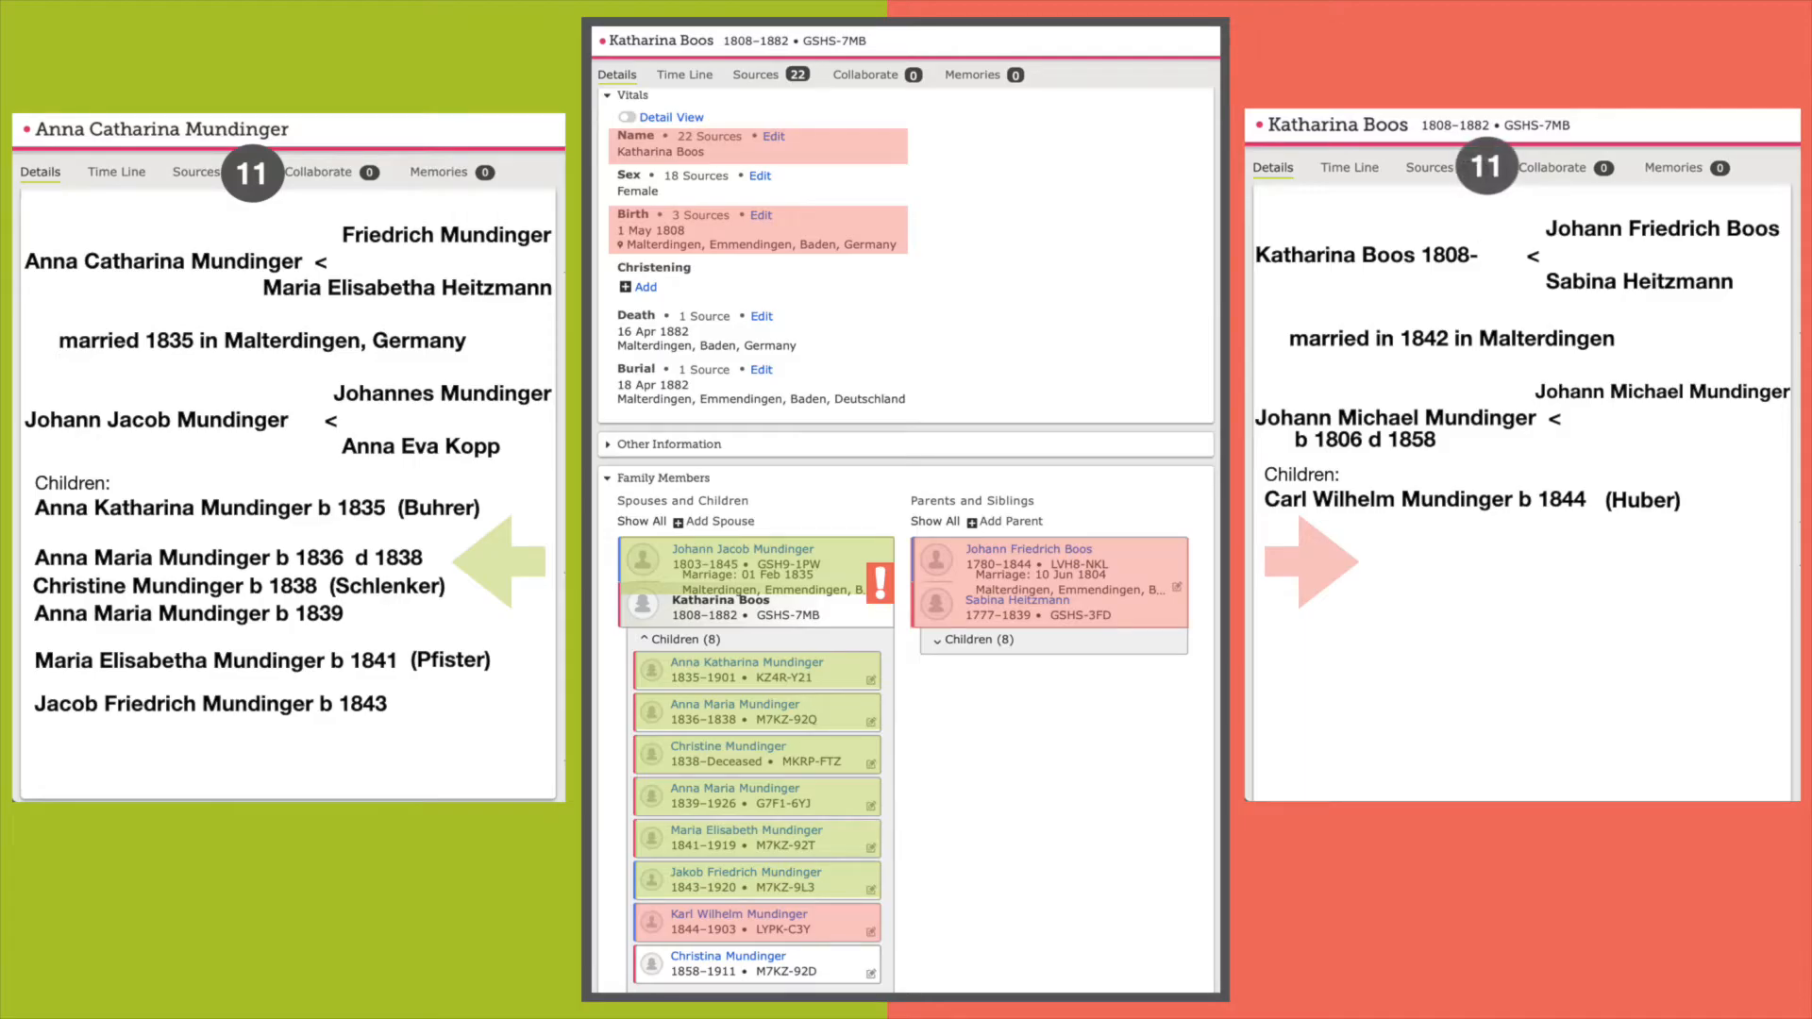
{"action": "type", "text": "1882"}
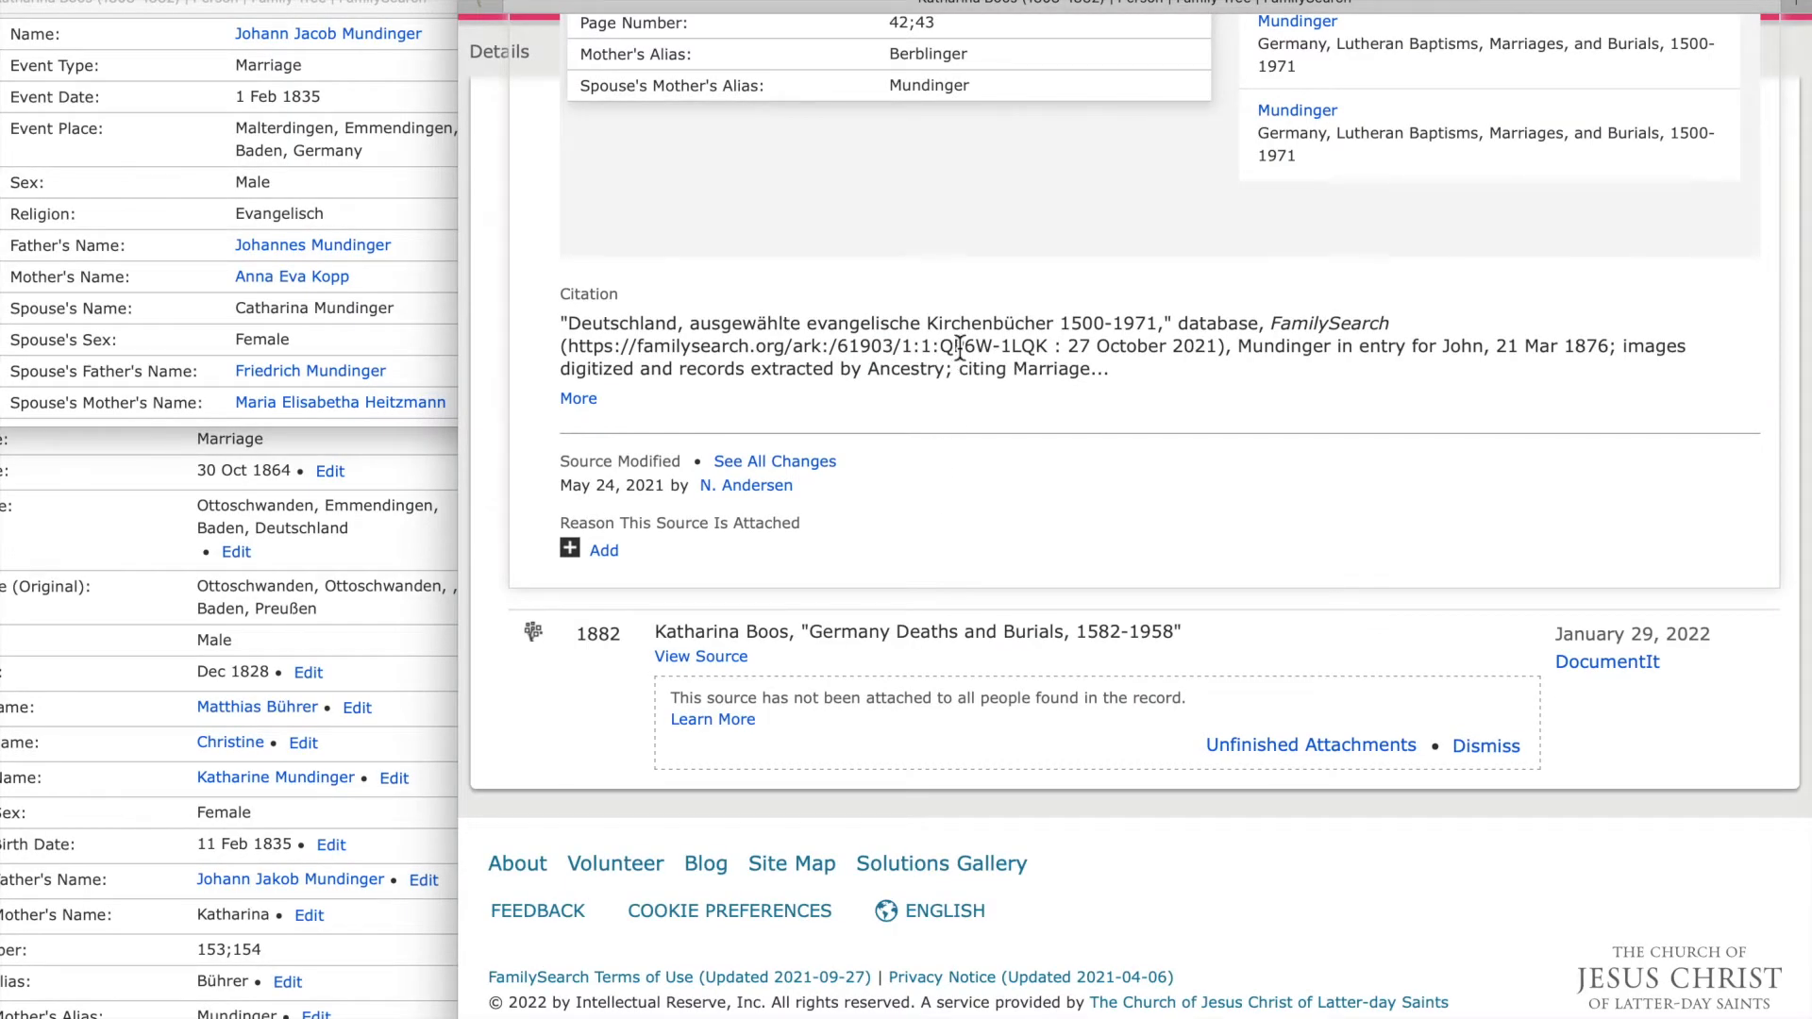
- Look back through all attached sources for a record of the child born in 1858 and select that child in the family list
{"action": "scroll", "coordinate": [944, 424], "scroll_direction": "up", "scroll_amount": 15}
{"action": "scroll", "coordinate": [962, 340], "scroll_direction": "up", "scroll_amount": 20}
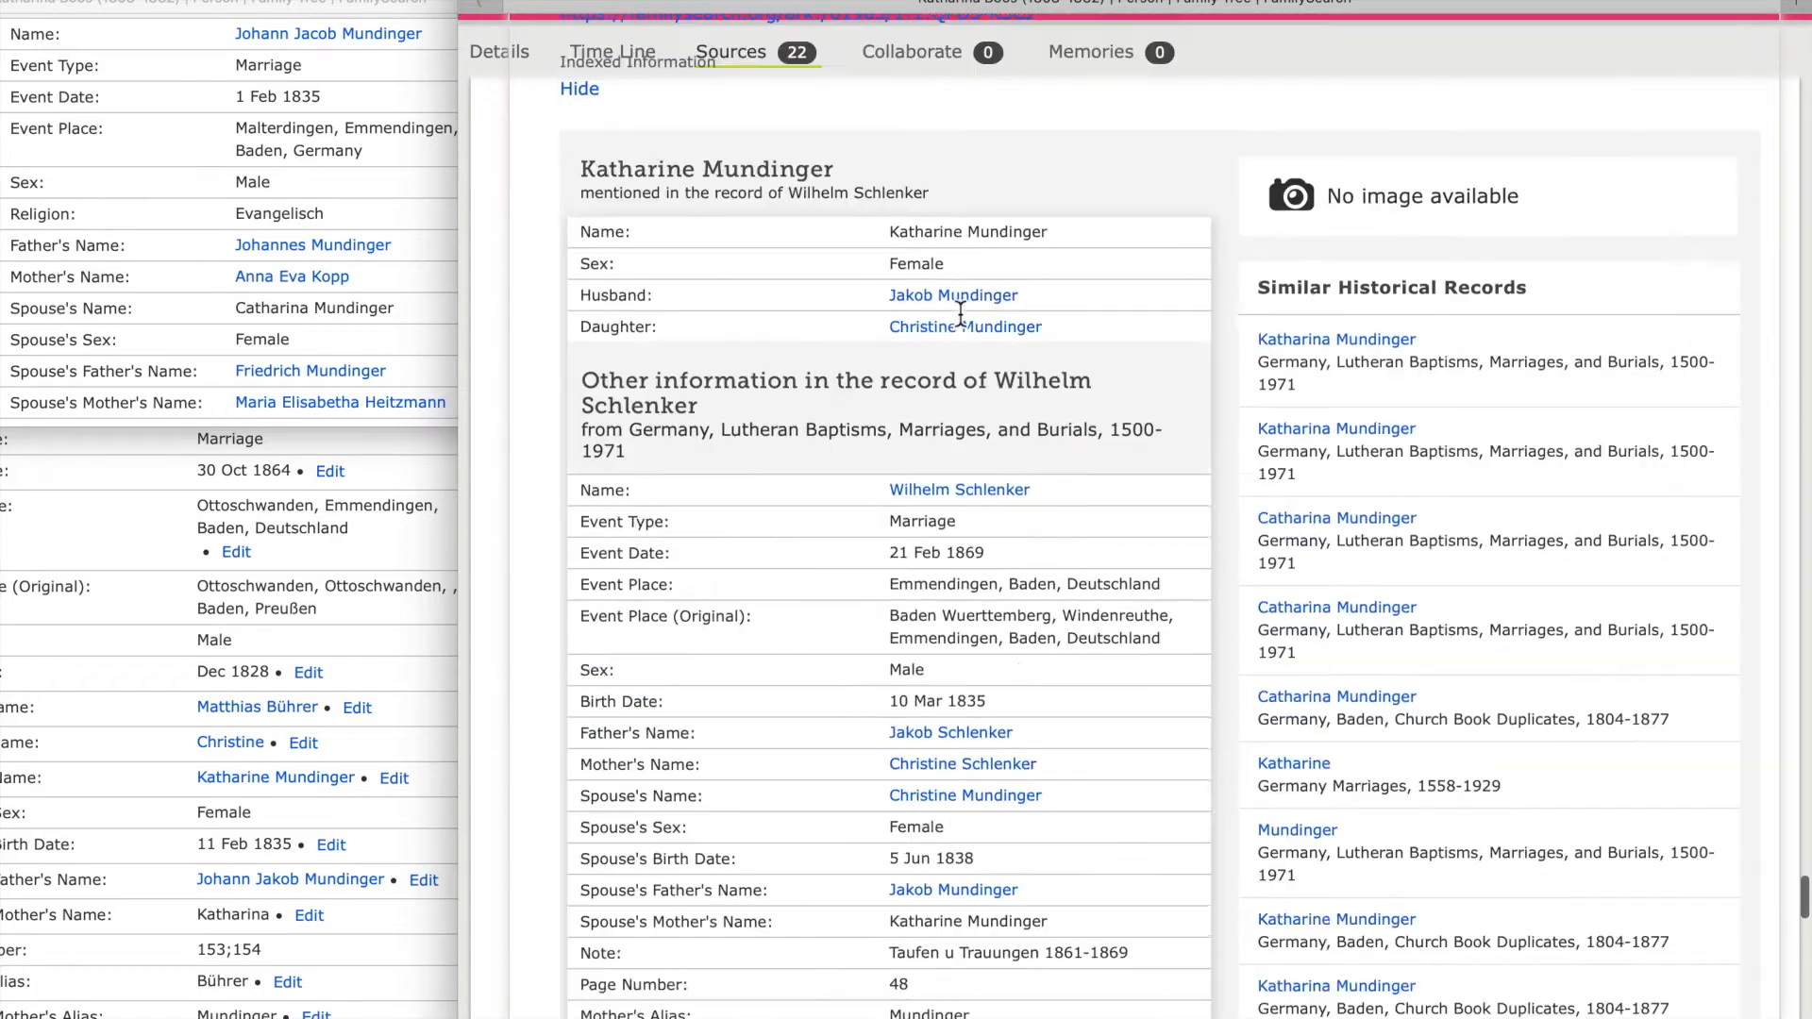
{"action": "scroll", "coordinate": [950, 353], "scroll_direction": "up", "scroll_amount": 20}
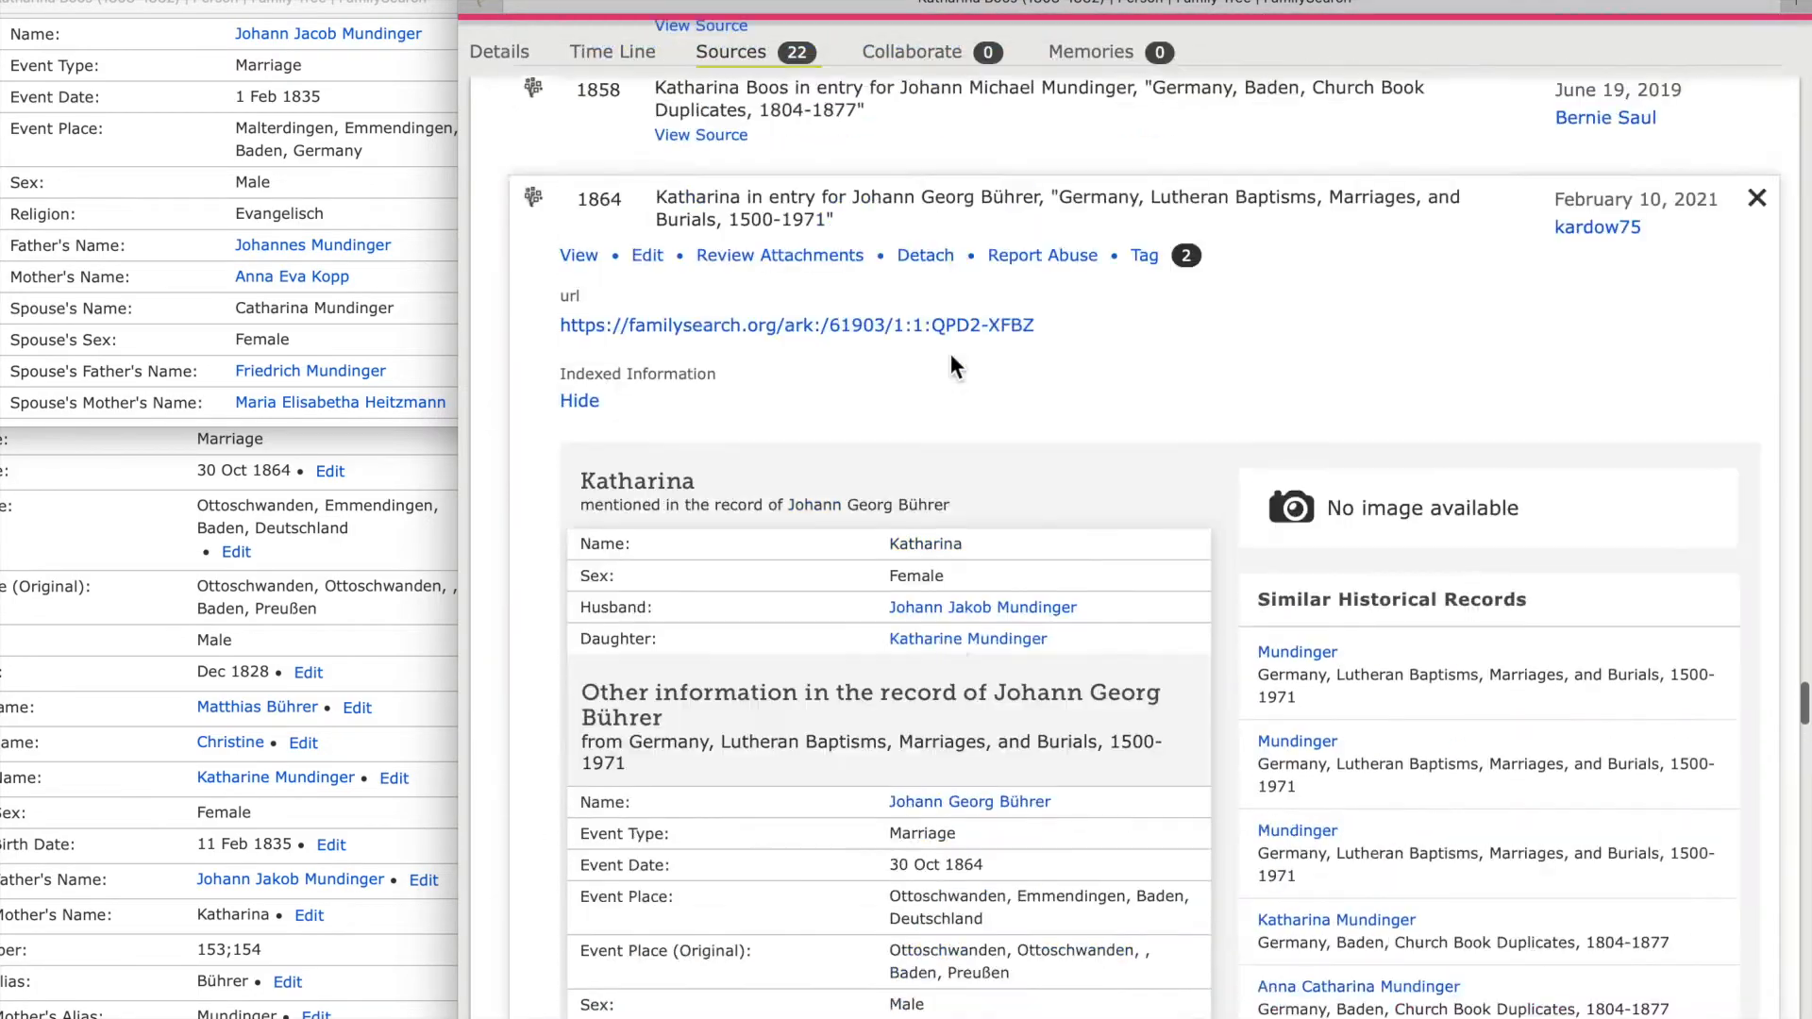
{"action": "scroll", "coordinate": [956, 404], "scroll_direction": "up", "scroll_amount": 20}
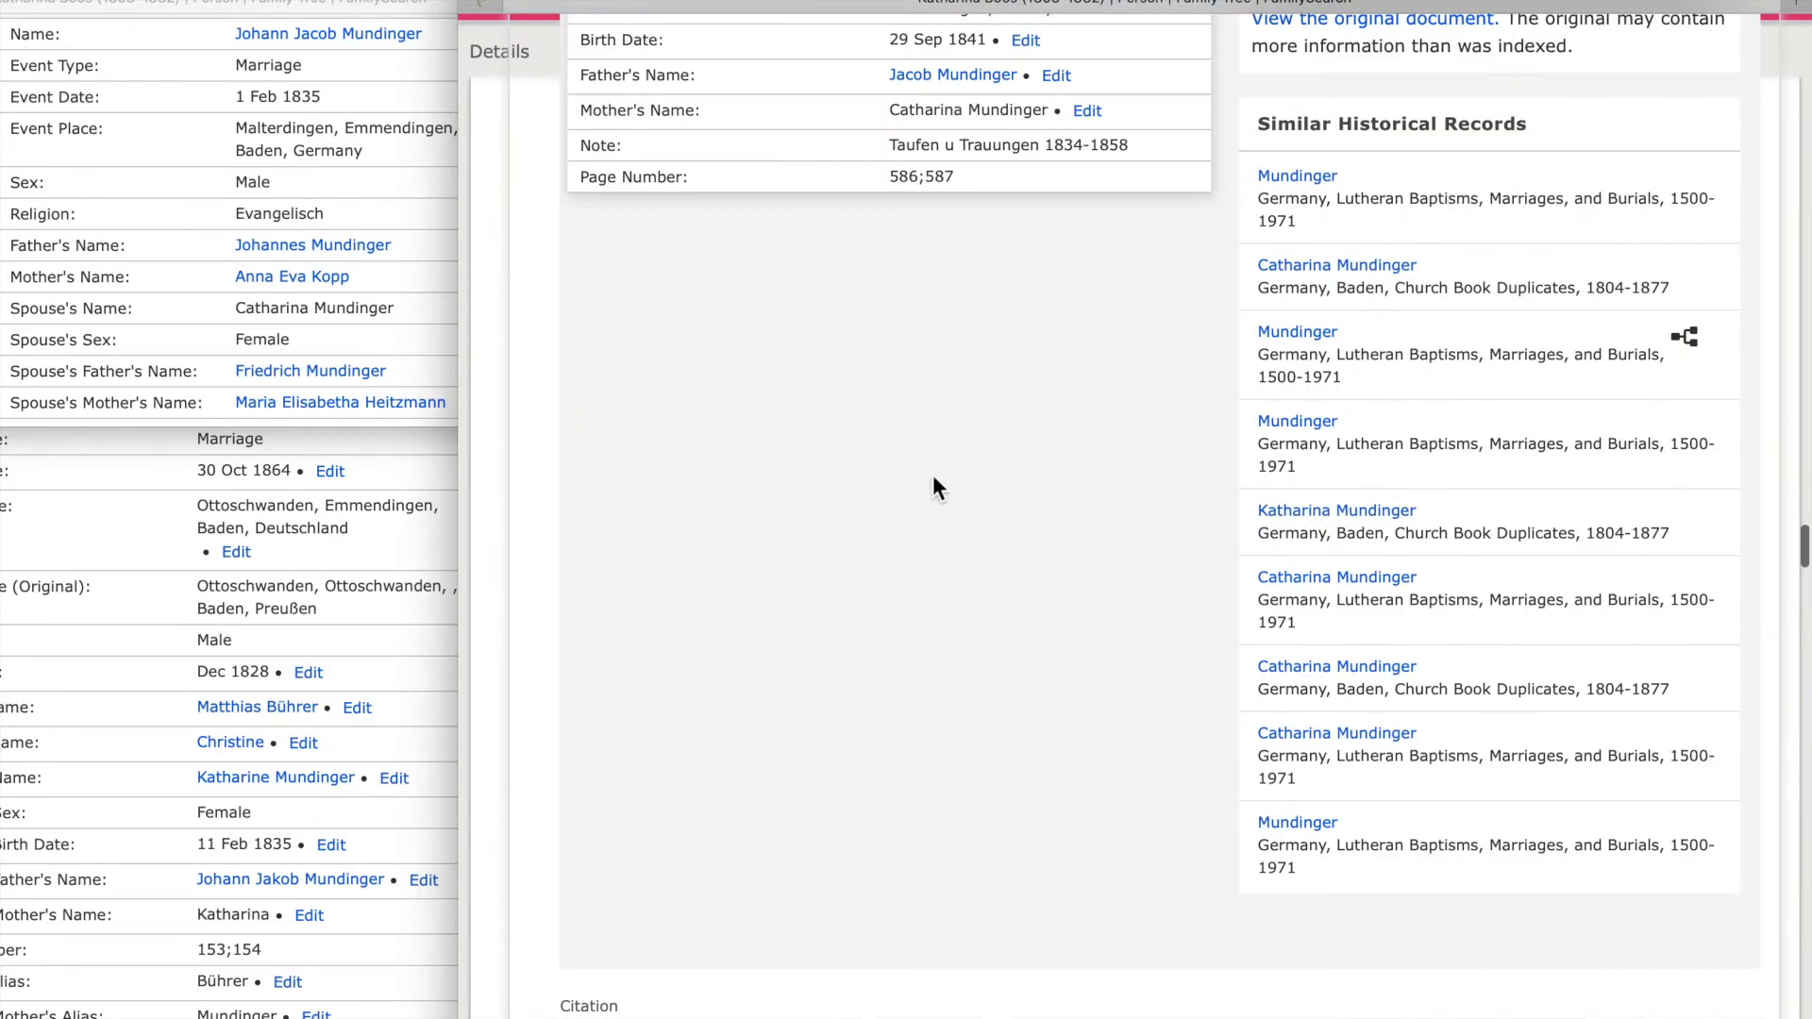
{"action": "scroll", "coordinate": [932, 510], "scroll_direction": "up", "scroll_amount": 20}
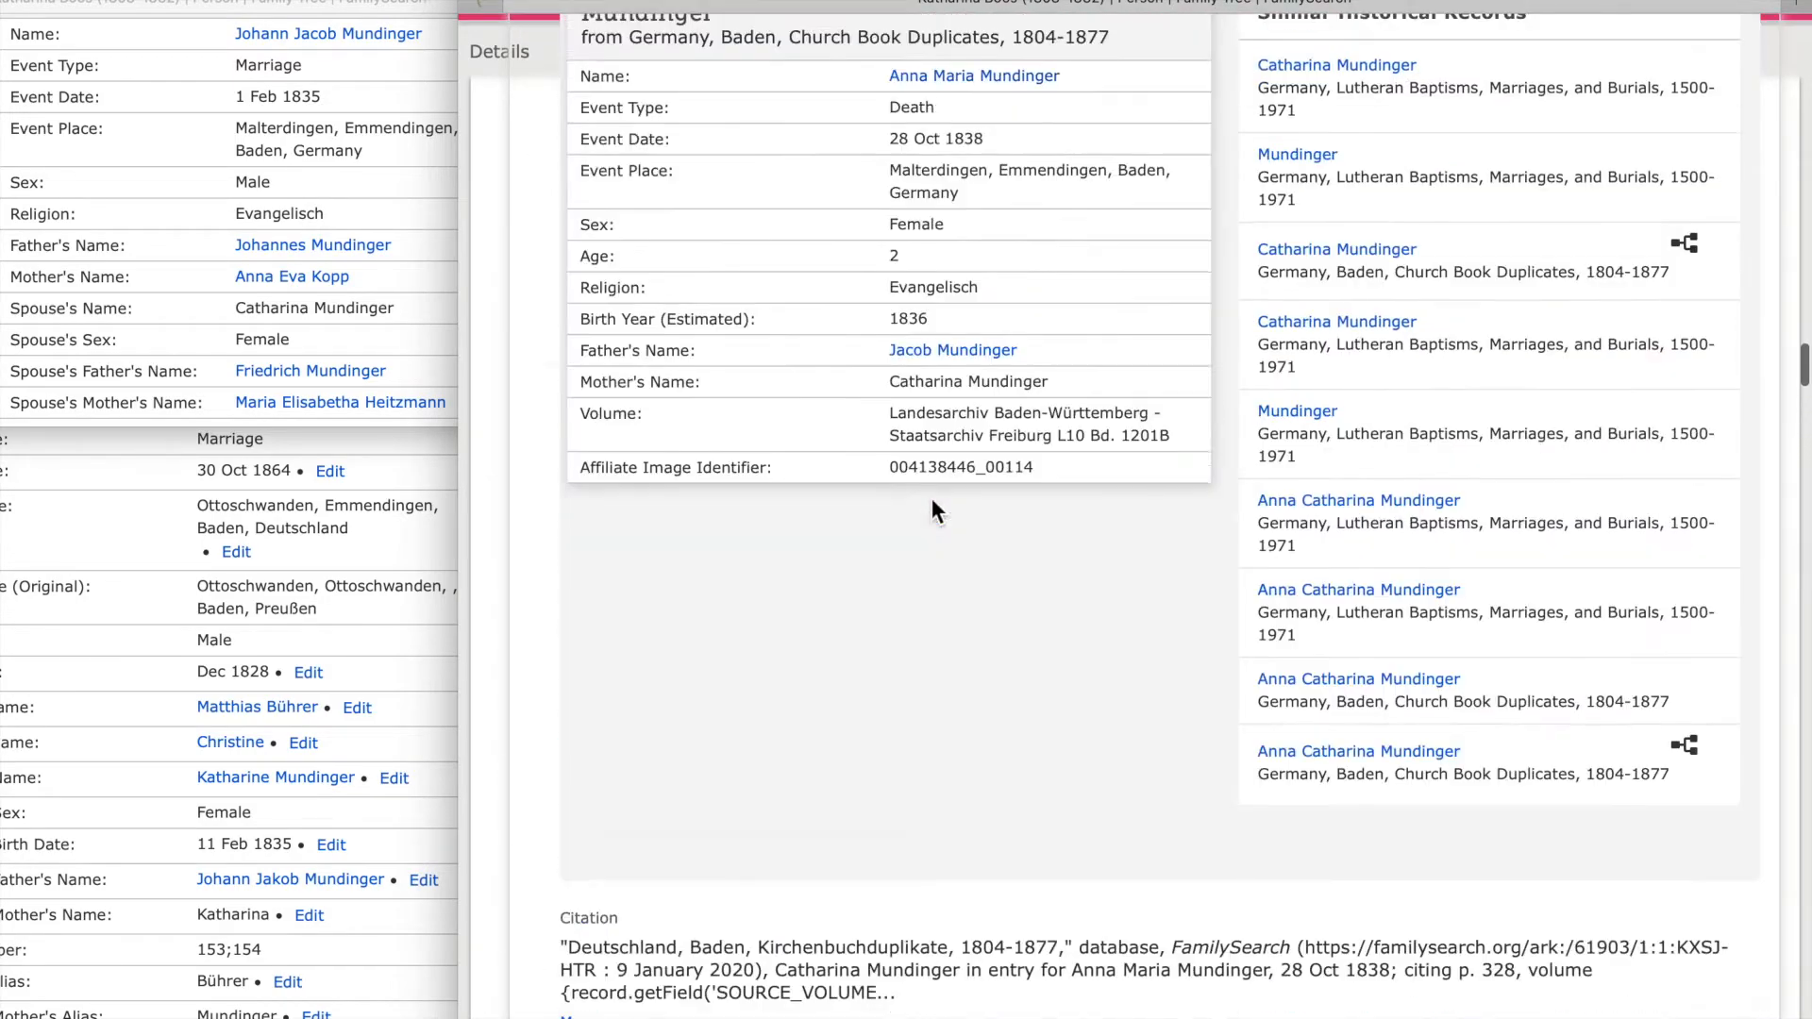
{"action": "scroll", "coordinate": [934, 524], "scroll_direction": "up", "scroll_amount": 20}
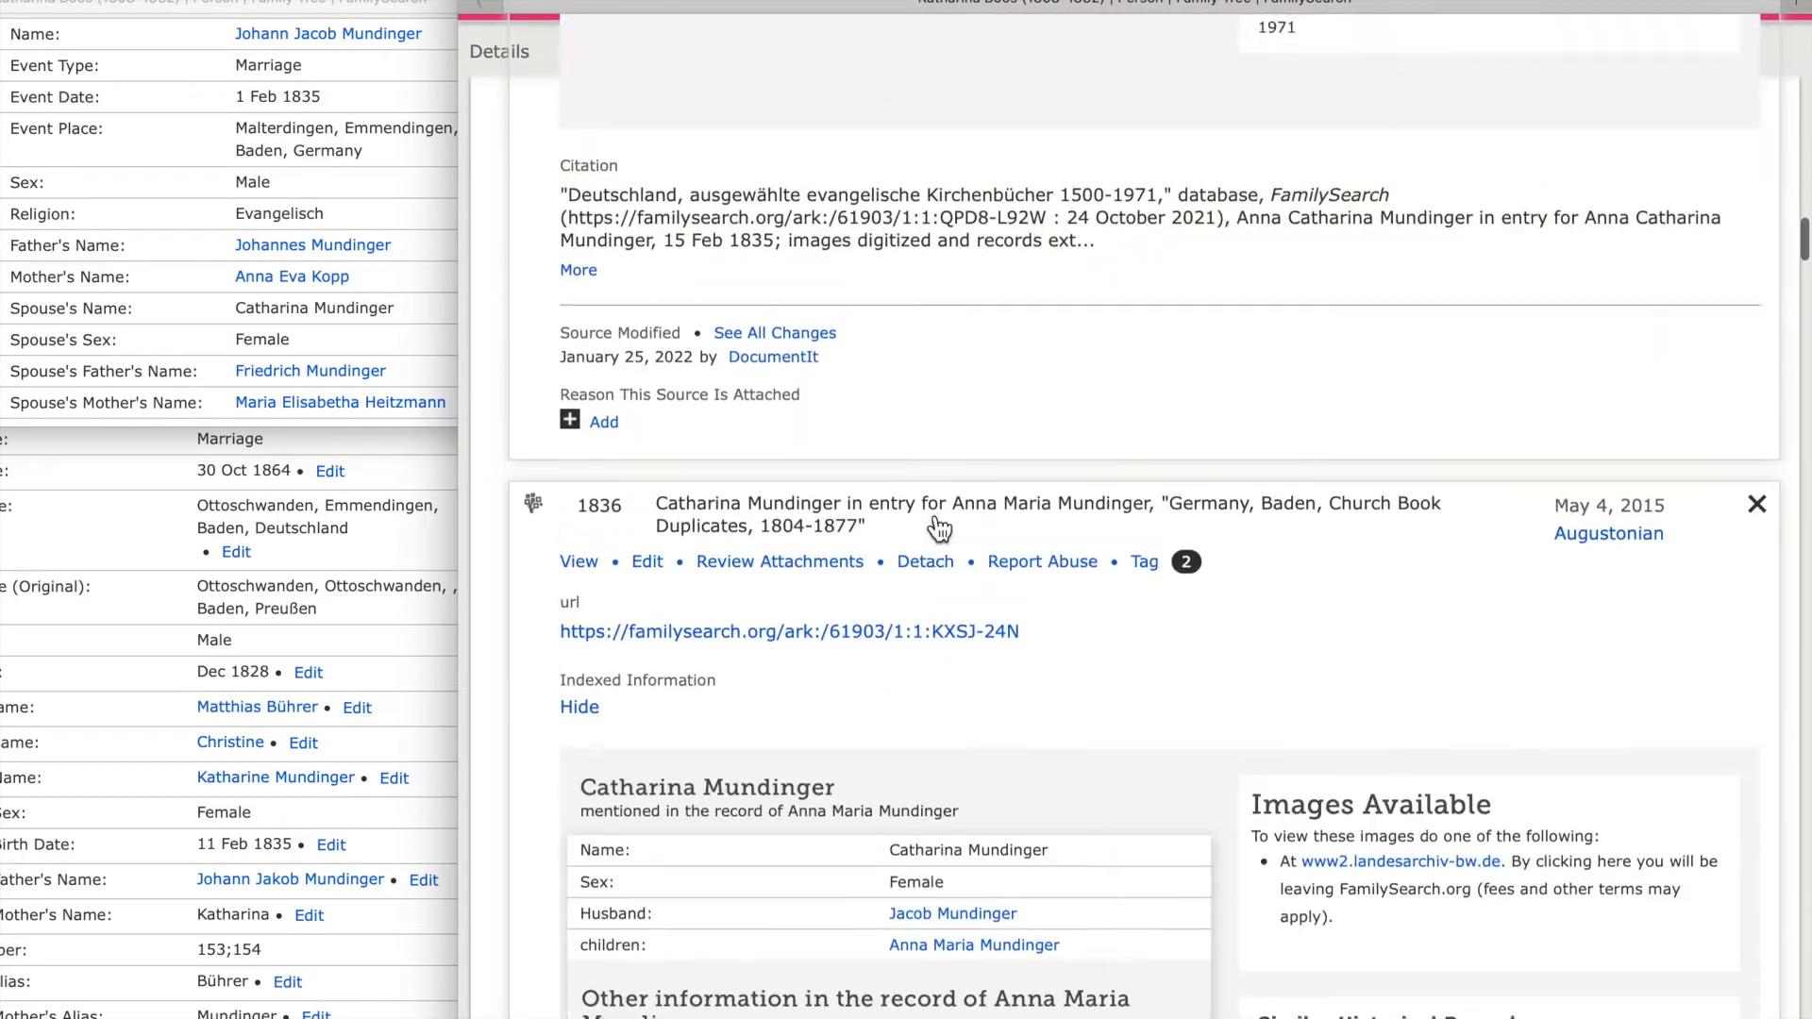
{"action": "scroll", "coordinate": [931, 529], "scroll_direction": "up", "scroll_amount": 20}
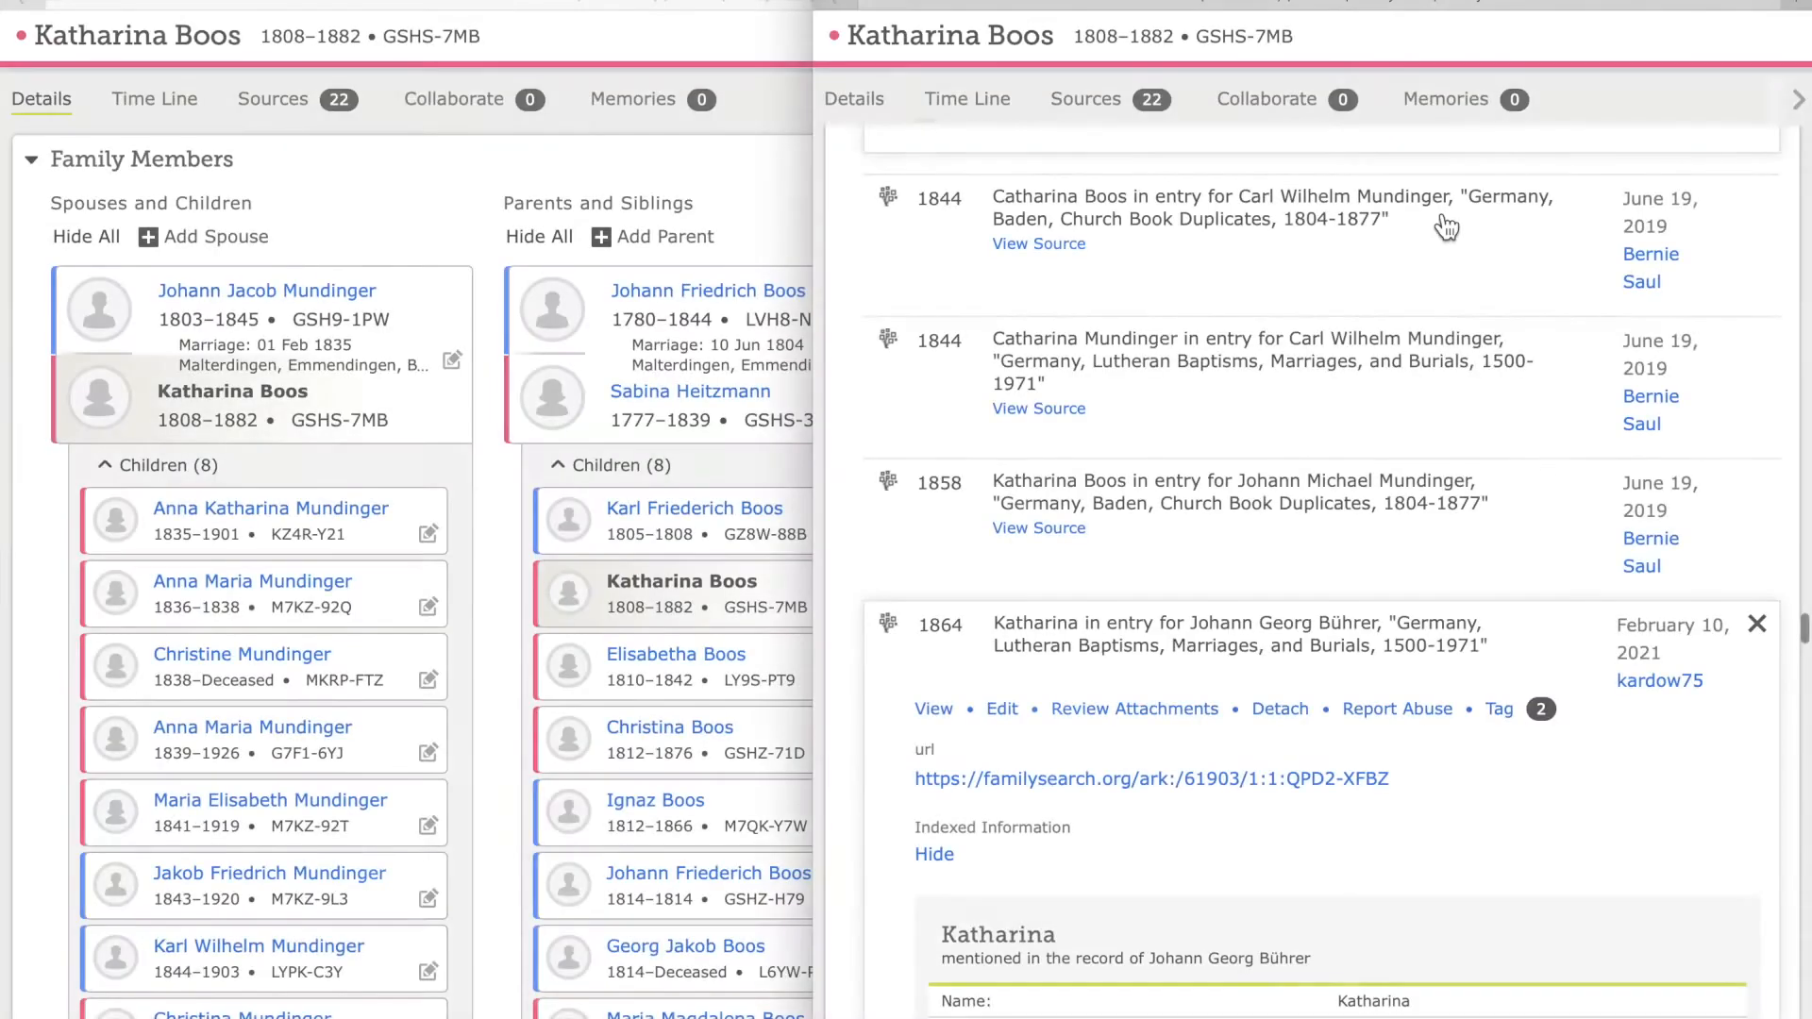
{"action": "scroll", "coordinate": [422, 918], "scroll_direction": "down", "scroll_amount": 3}
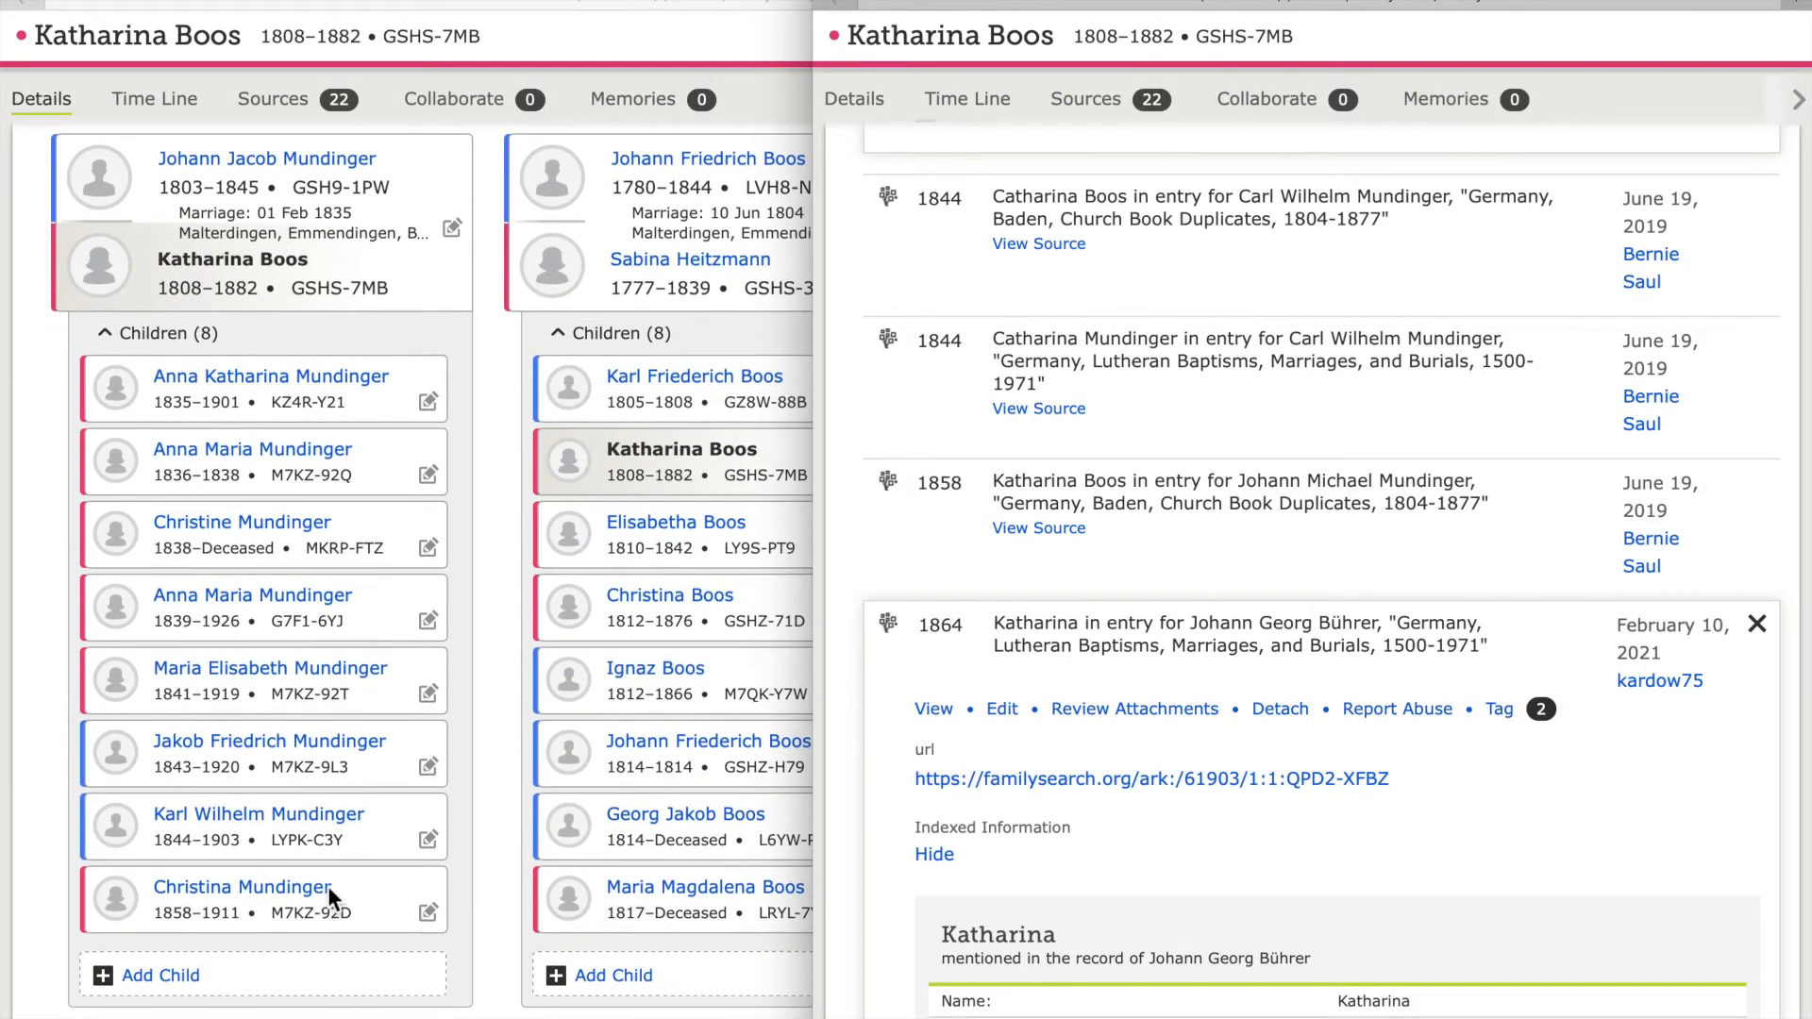
{"action": "left_click", "coordinate": [323, 897]}
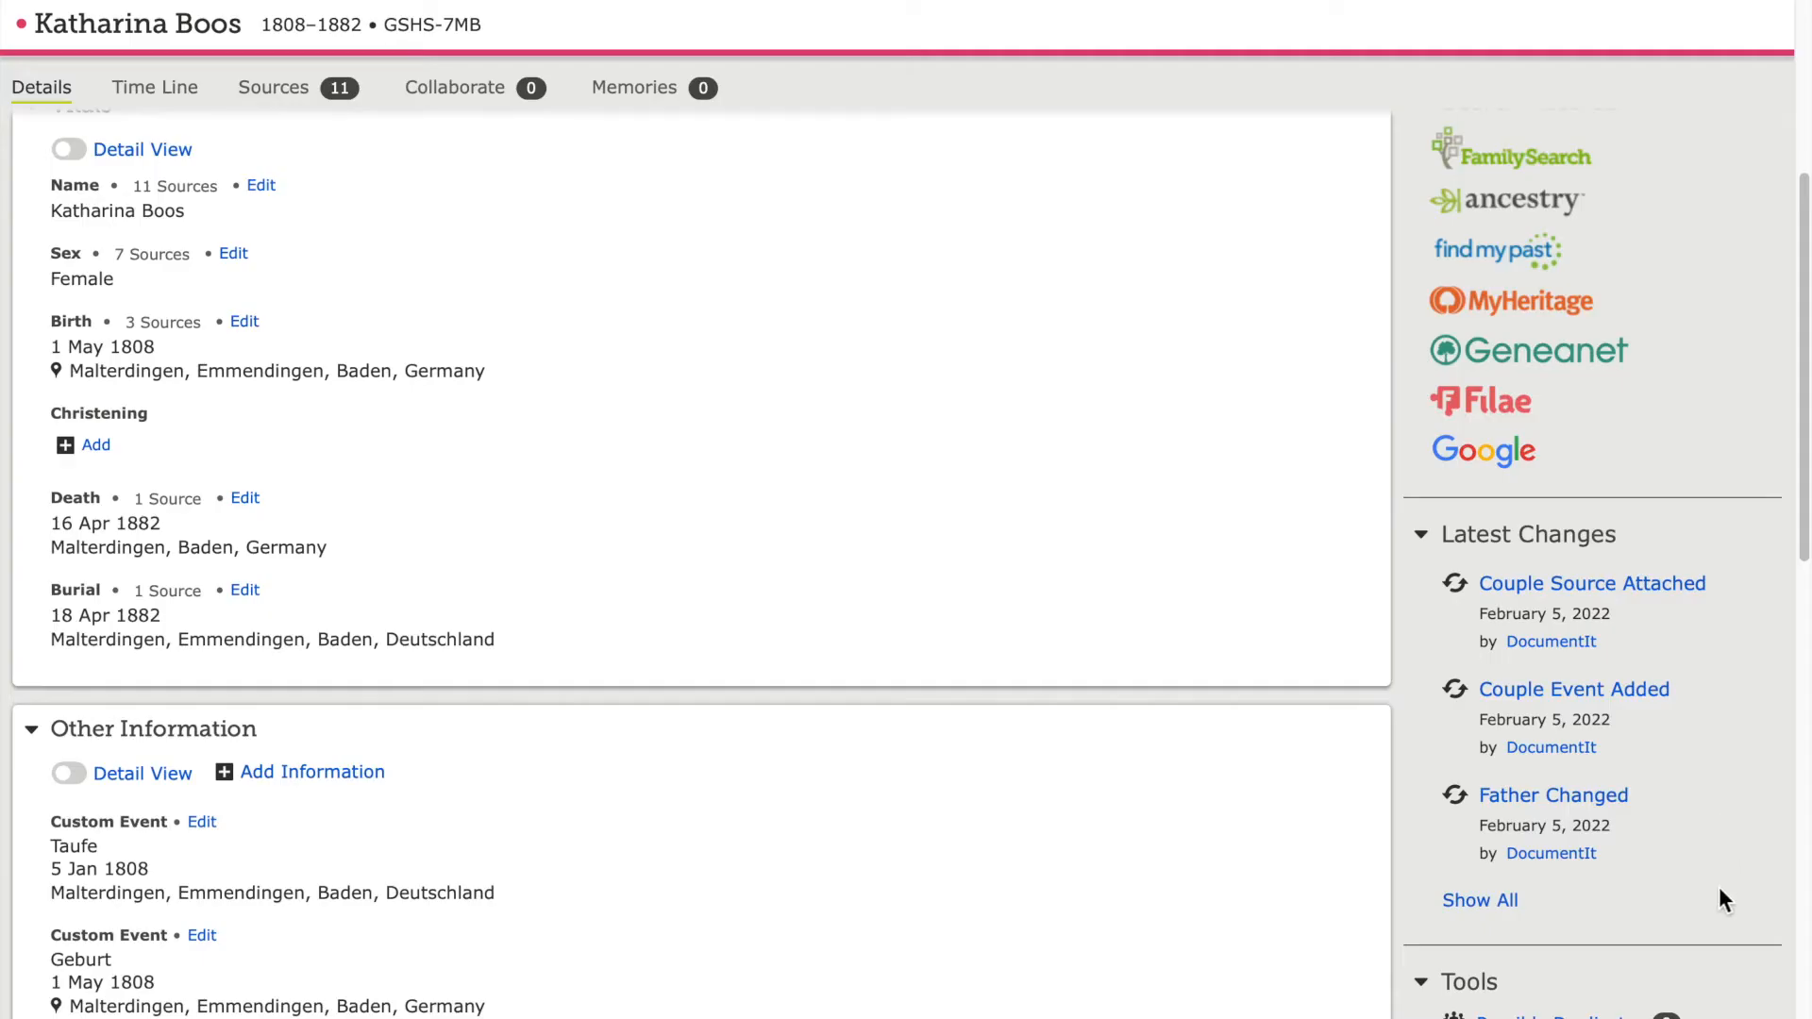
- Show the profile's full change history and open the deleted person from the November 19, 2021 merge
{"action": "left_click", "coordinate": [1513, 912]}
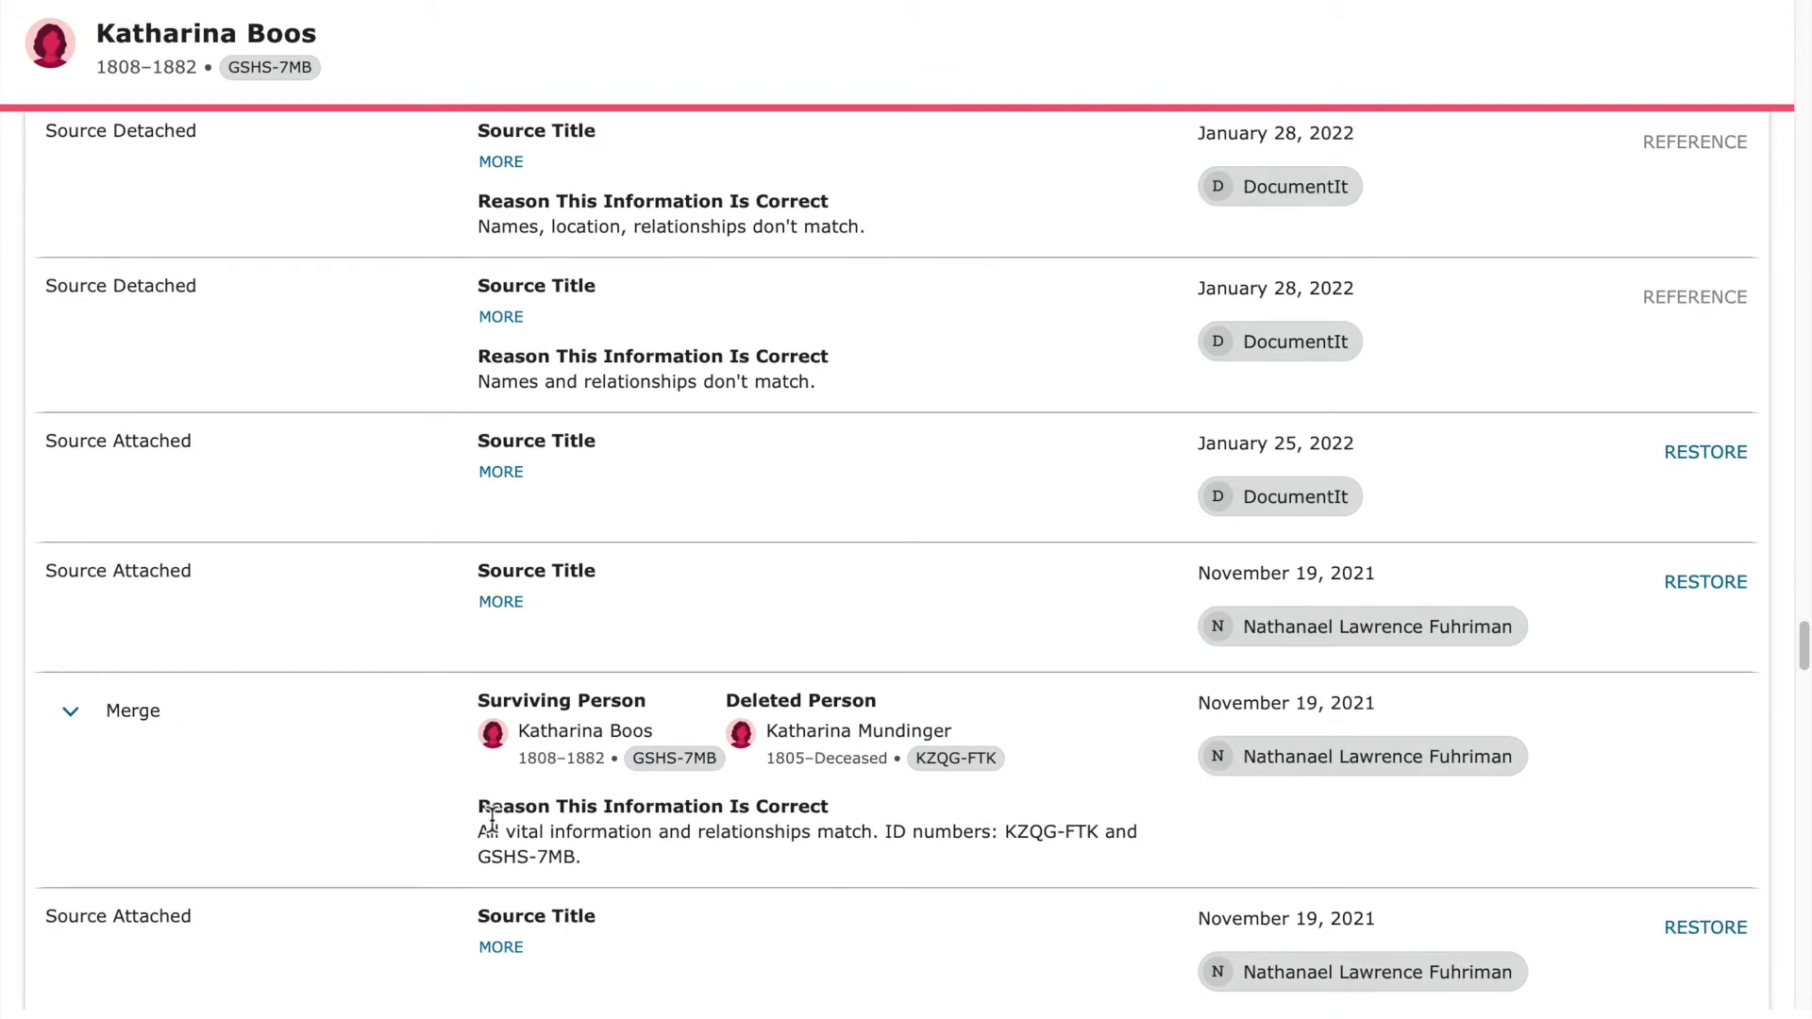
{"action": "left_click", "coordinate": [873, 758]}
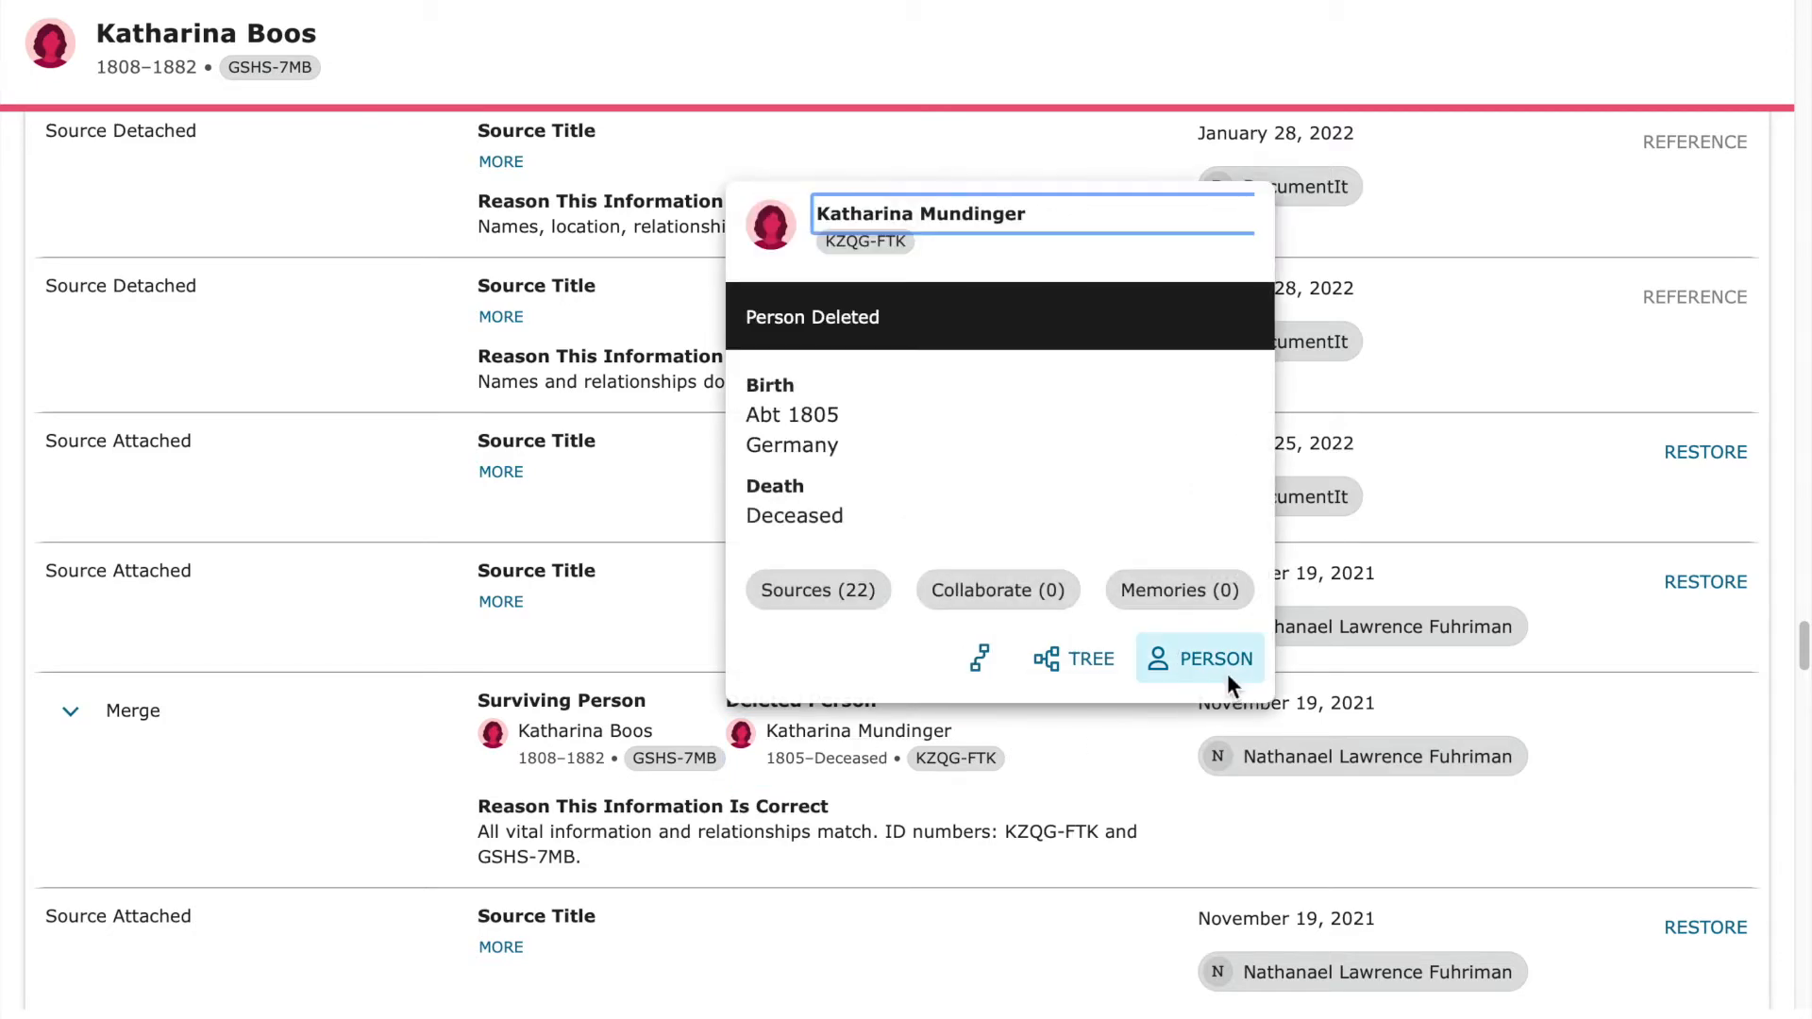
{"action": "left_click", "coordinate": [1227, 674]}
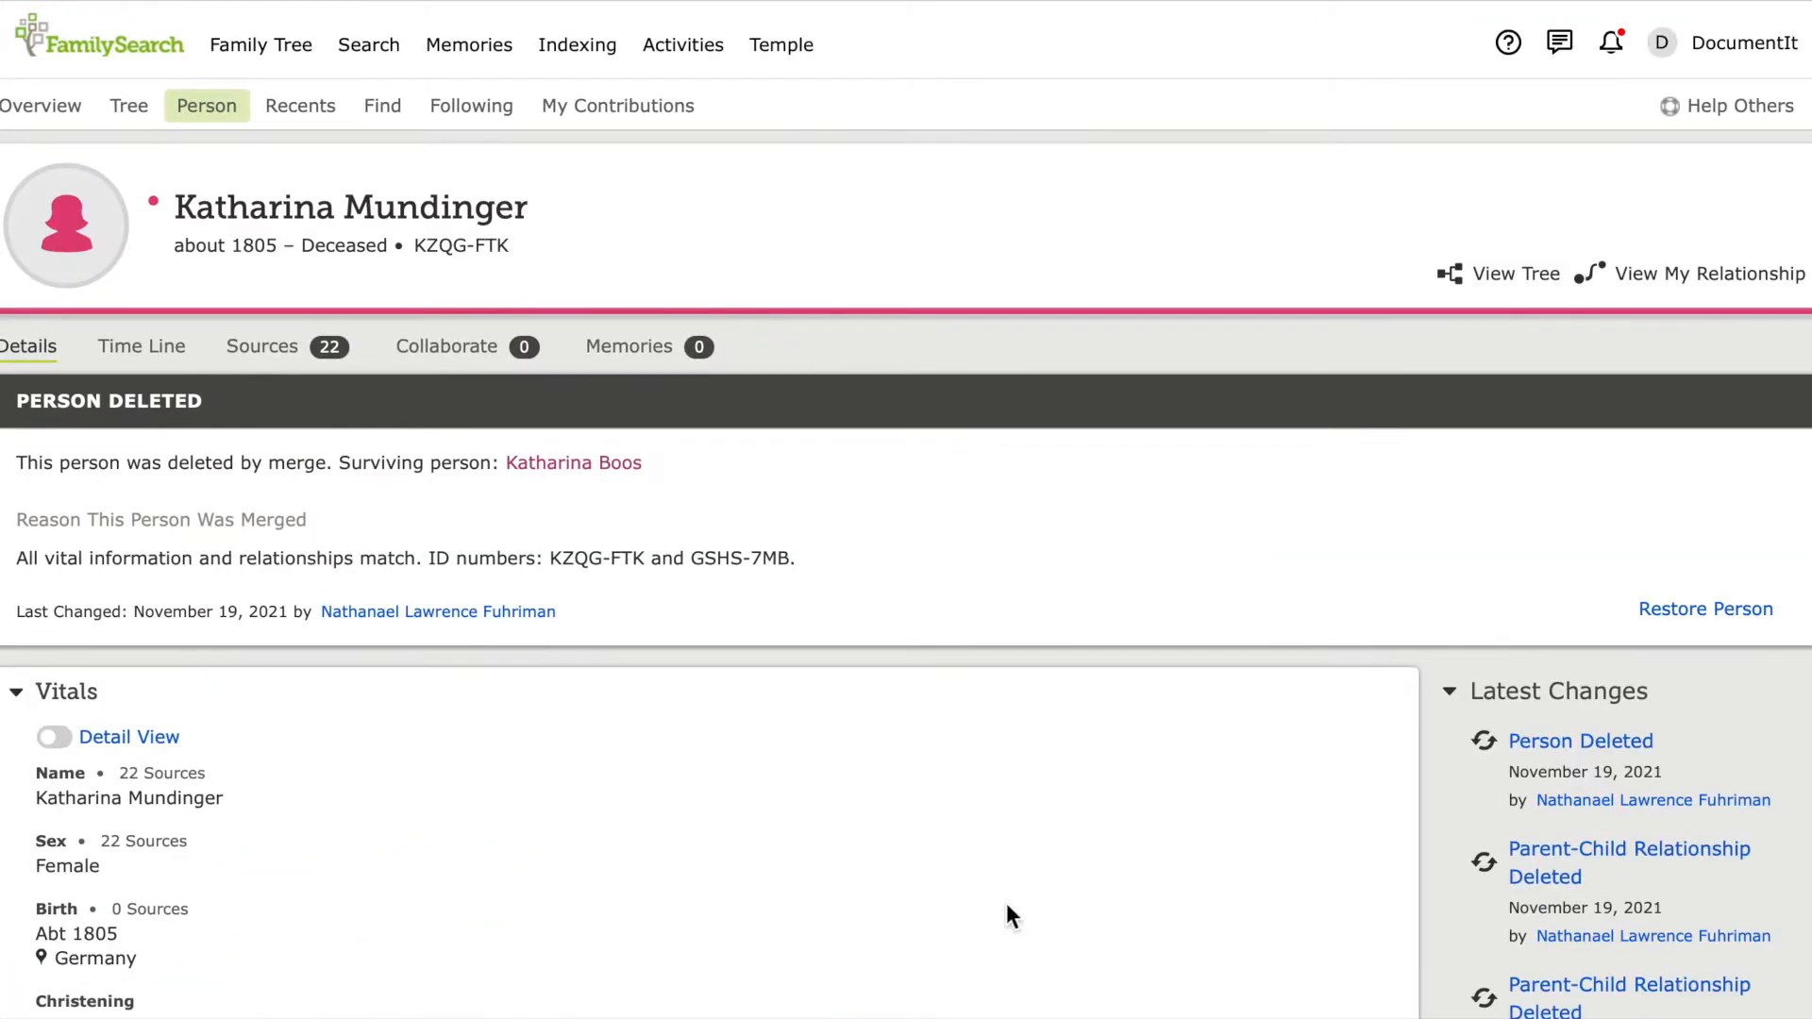
- Examine the deleted person's merge reason, vitals and other information, and open the attached sources
{"action": "scroll", "coordinate": [1006, 904], "scroll_direction": "down", "scroll_amount": 3}
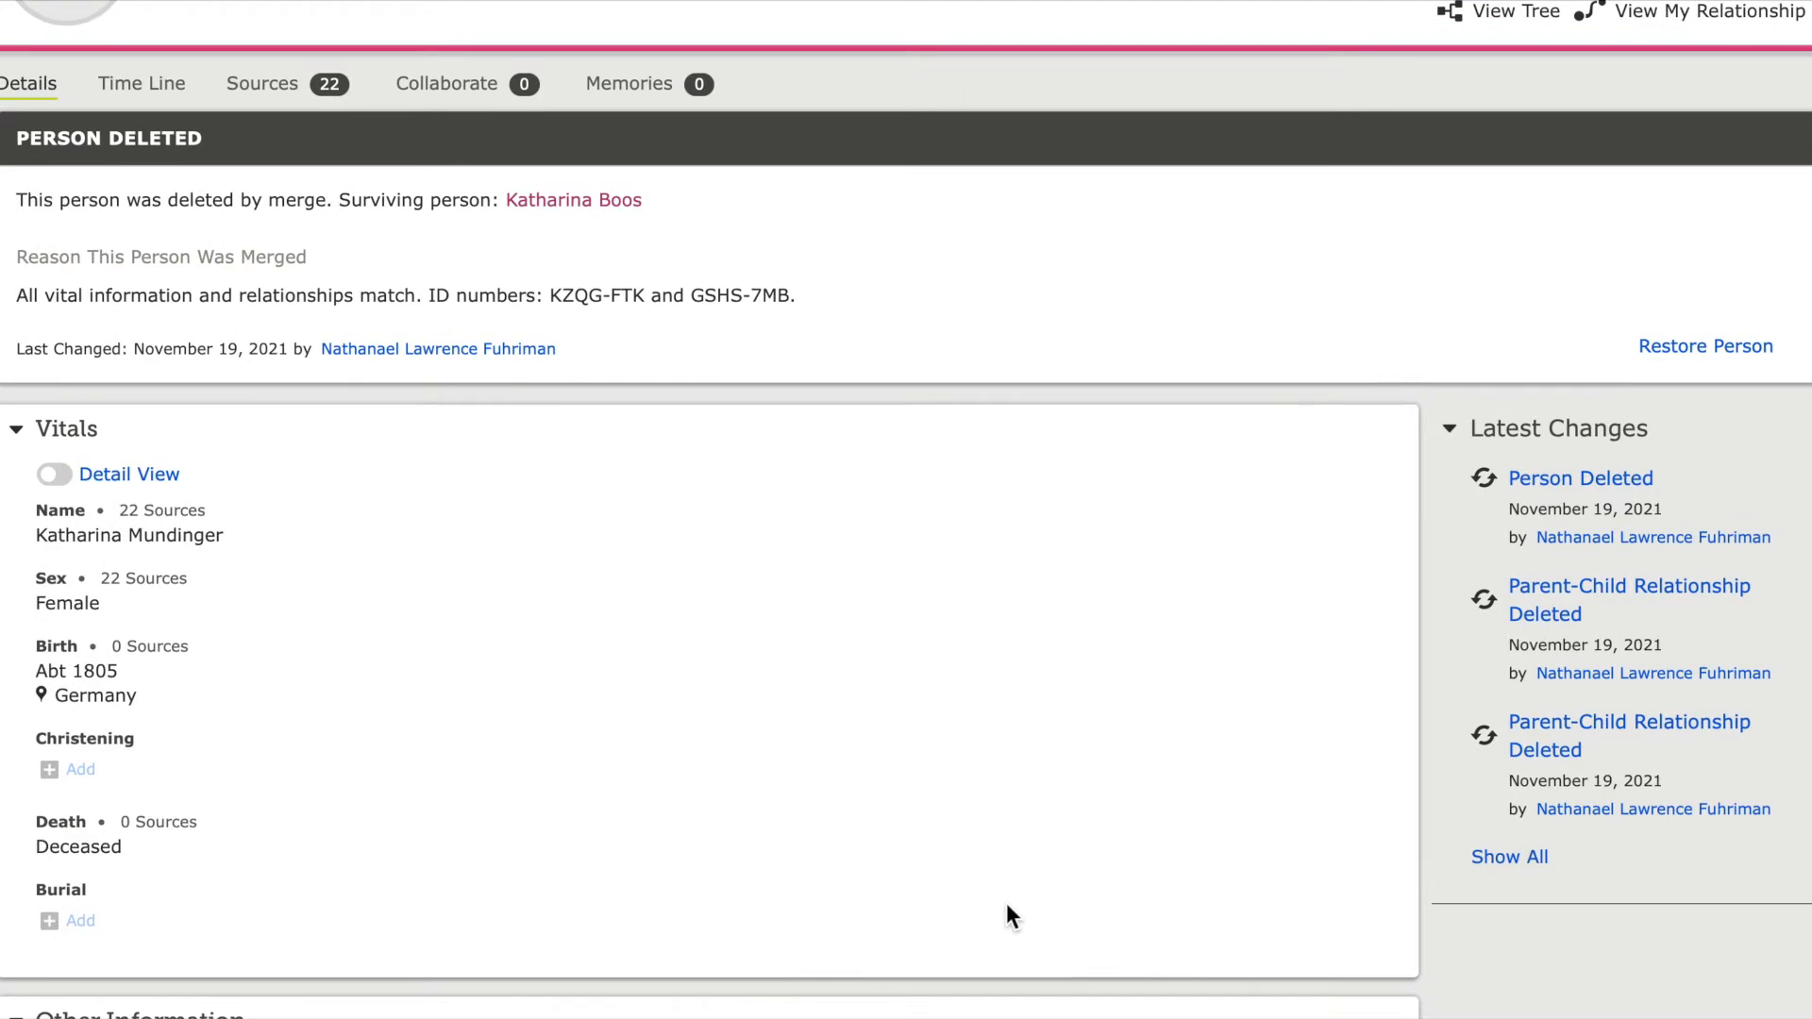
{"action": "scroll", "coordinate": [1006, 904], "scroll_direction": "down", "scroll_amount": 3}
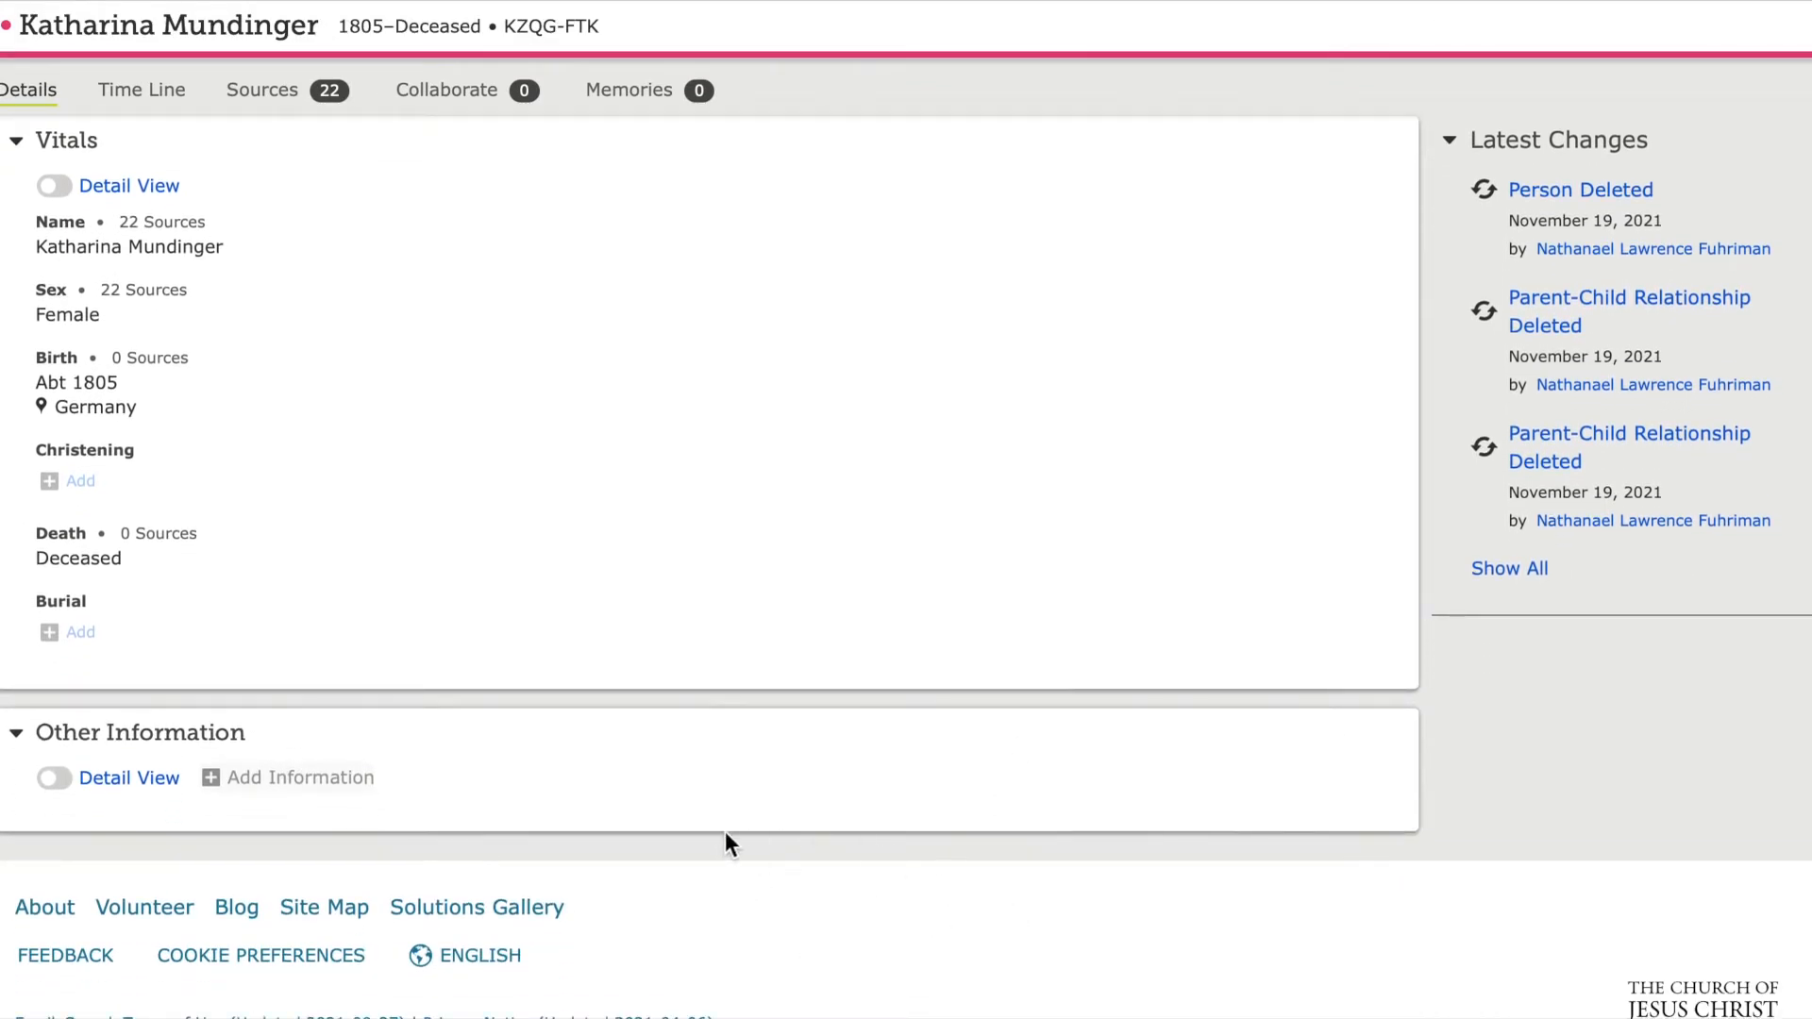
{"action": "scroll", "coordinate": [750, 540], "scroll_direction": "up", "scroll_amount": 5}
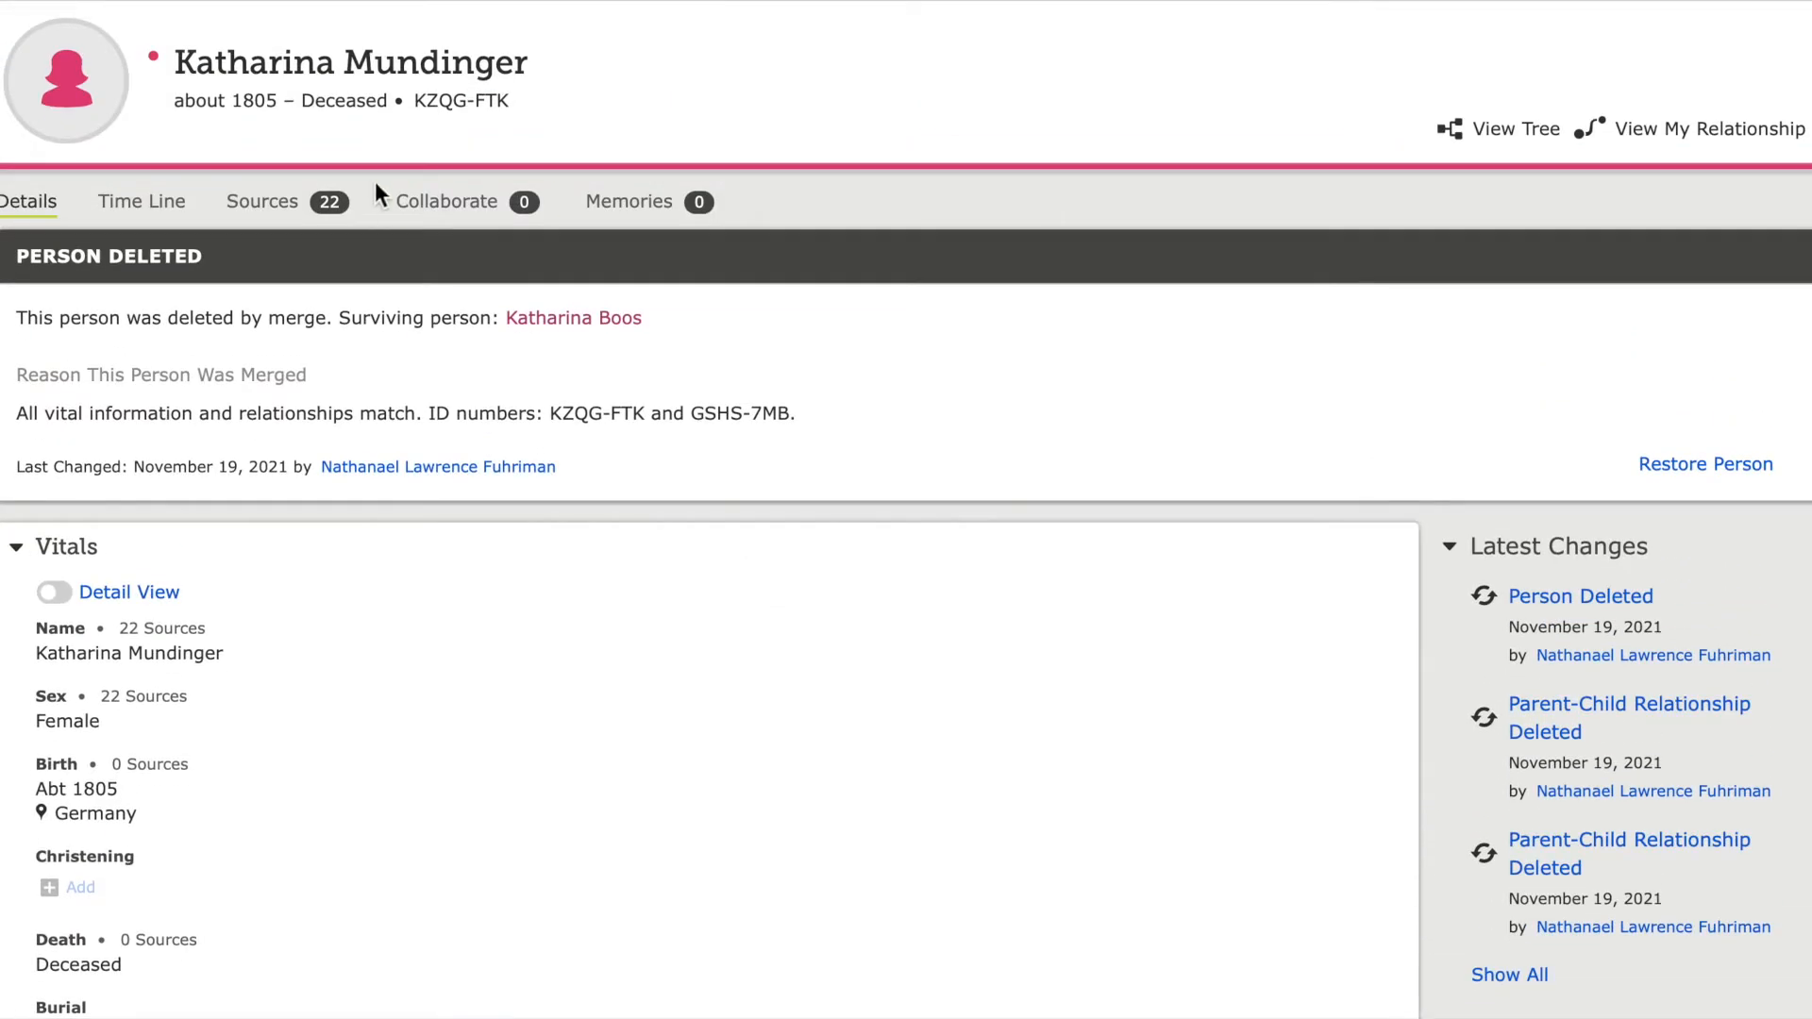
{"action": "left_click", "coordinate": [291, 202]}
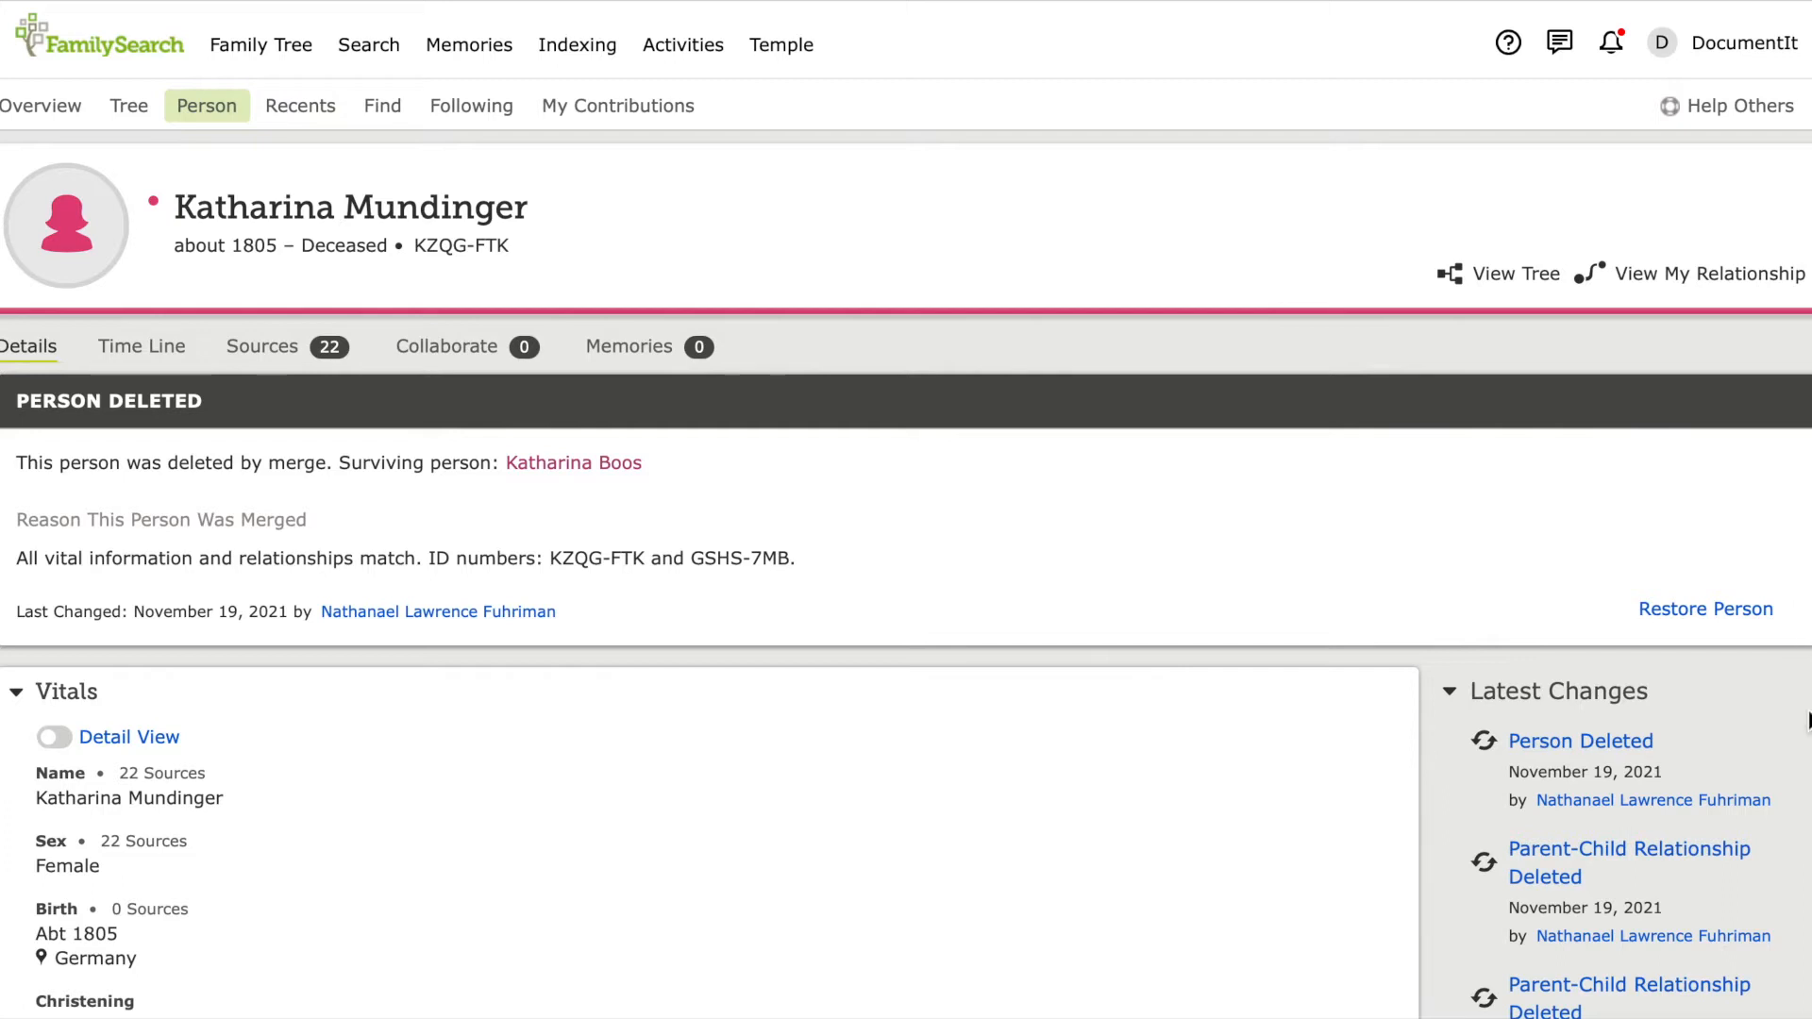
- Display the full change history of the deleted person's profile
{"action": "scroll", "coordinate": [1804, 908], "scroll_direction": "down", "scroll_amount": 1}
{"action": "scroll", "coordinate": [1805, 908], "scroll_direction": "down", "scroll_amount": 3}
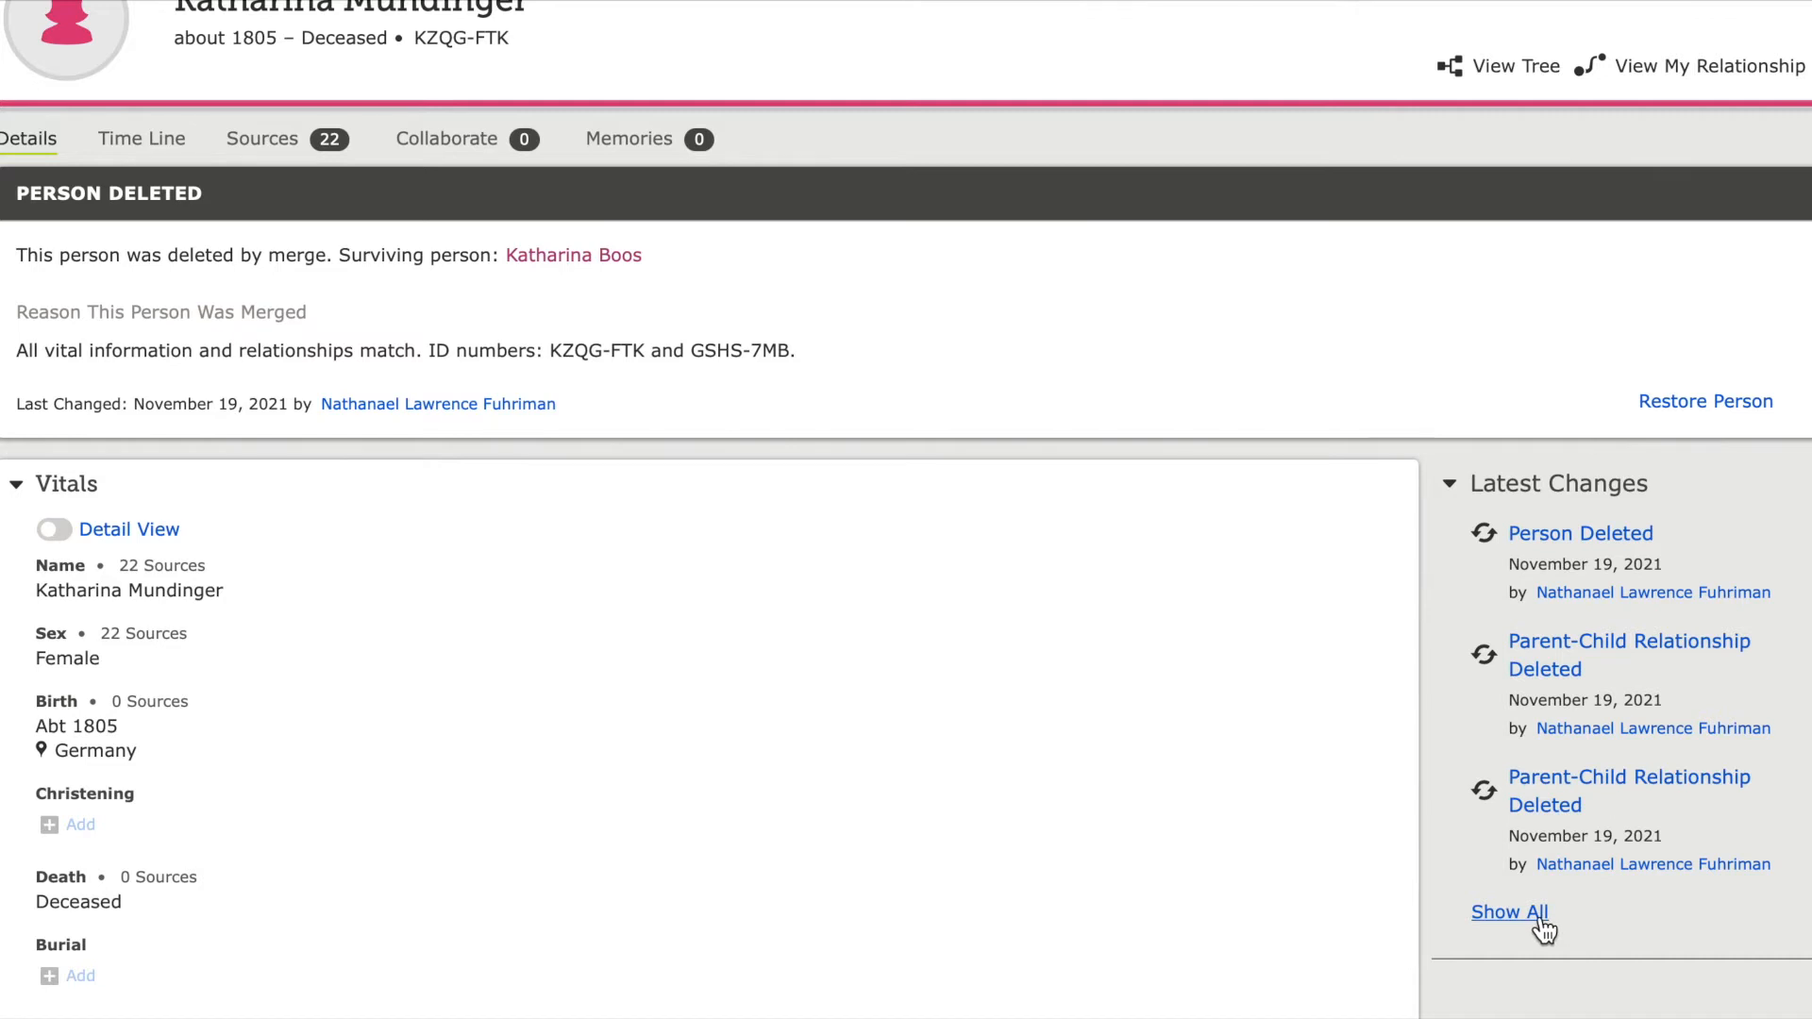
{"action": "left_click", "coordinate": [1539, 917]}
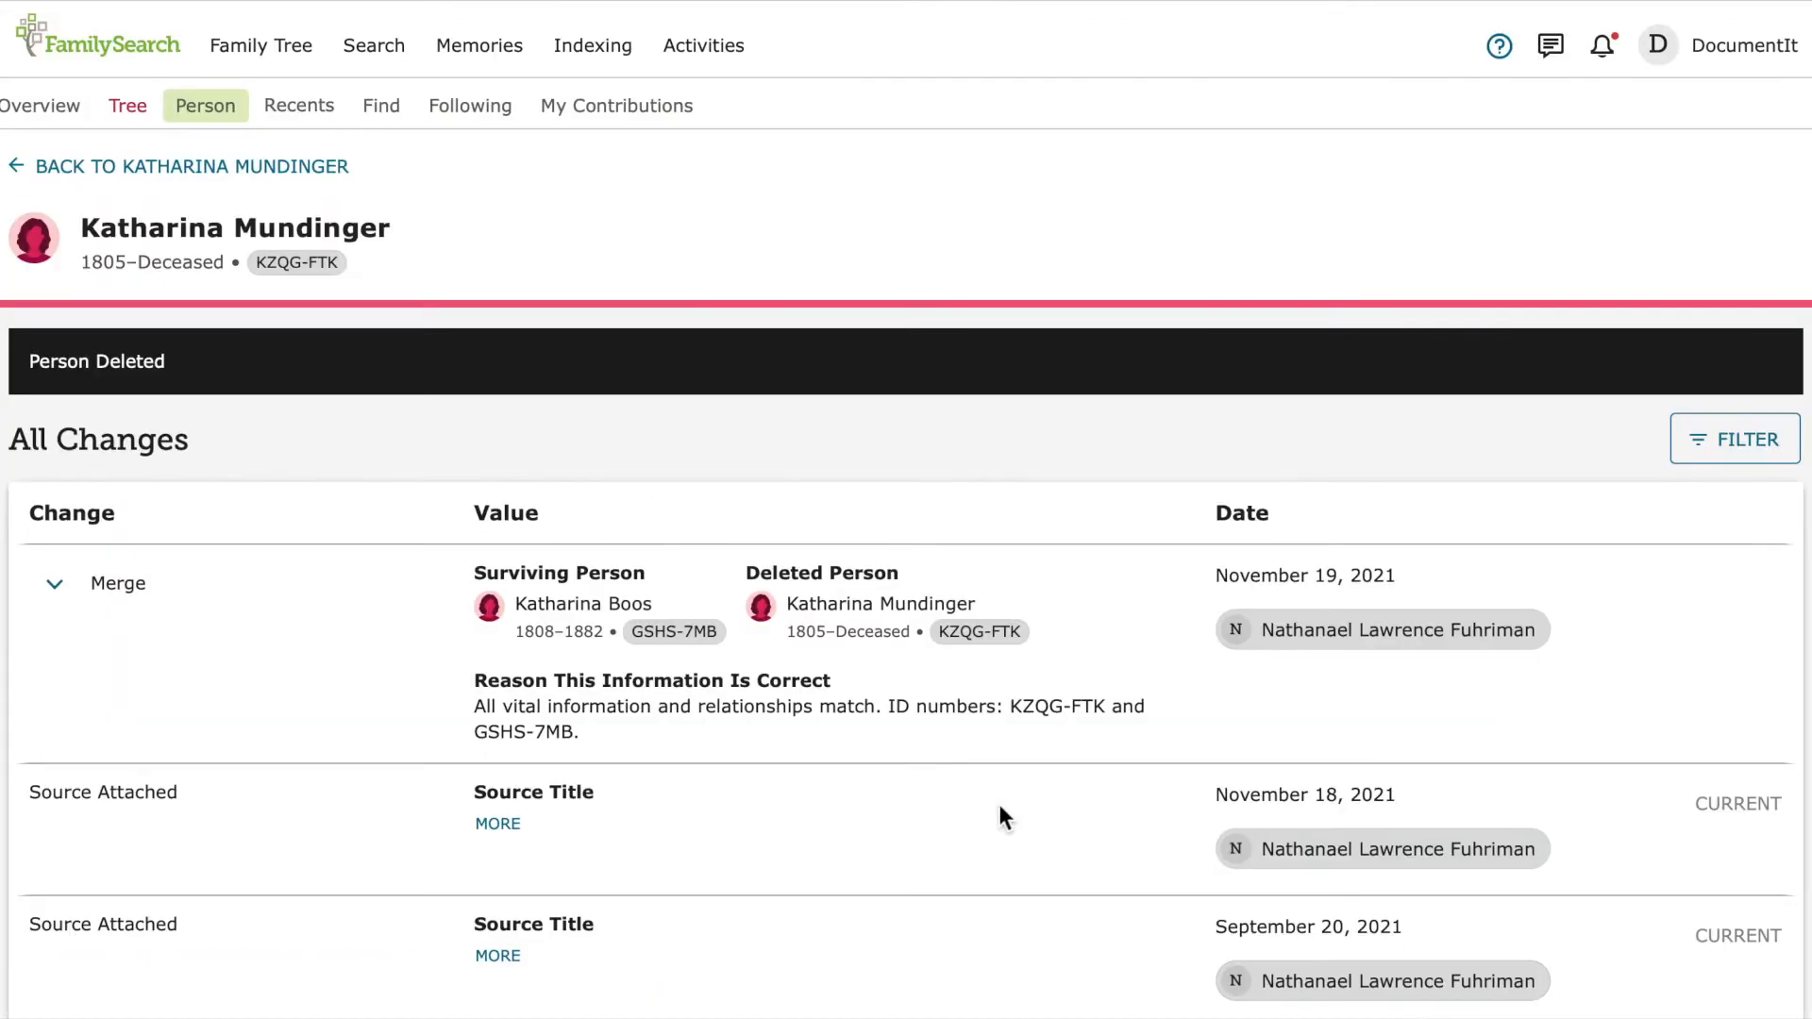
- Read through the deleted person's change history down to the earliest relationship entries
{"action": "scroll", "coordinate": [998, 811], "scroll_direction": "down", "scroll_amount": 5}
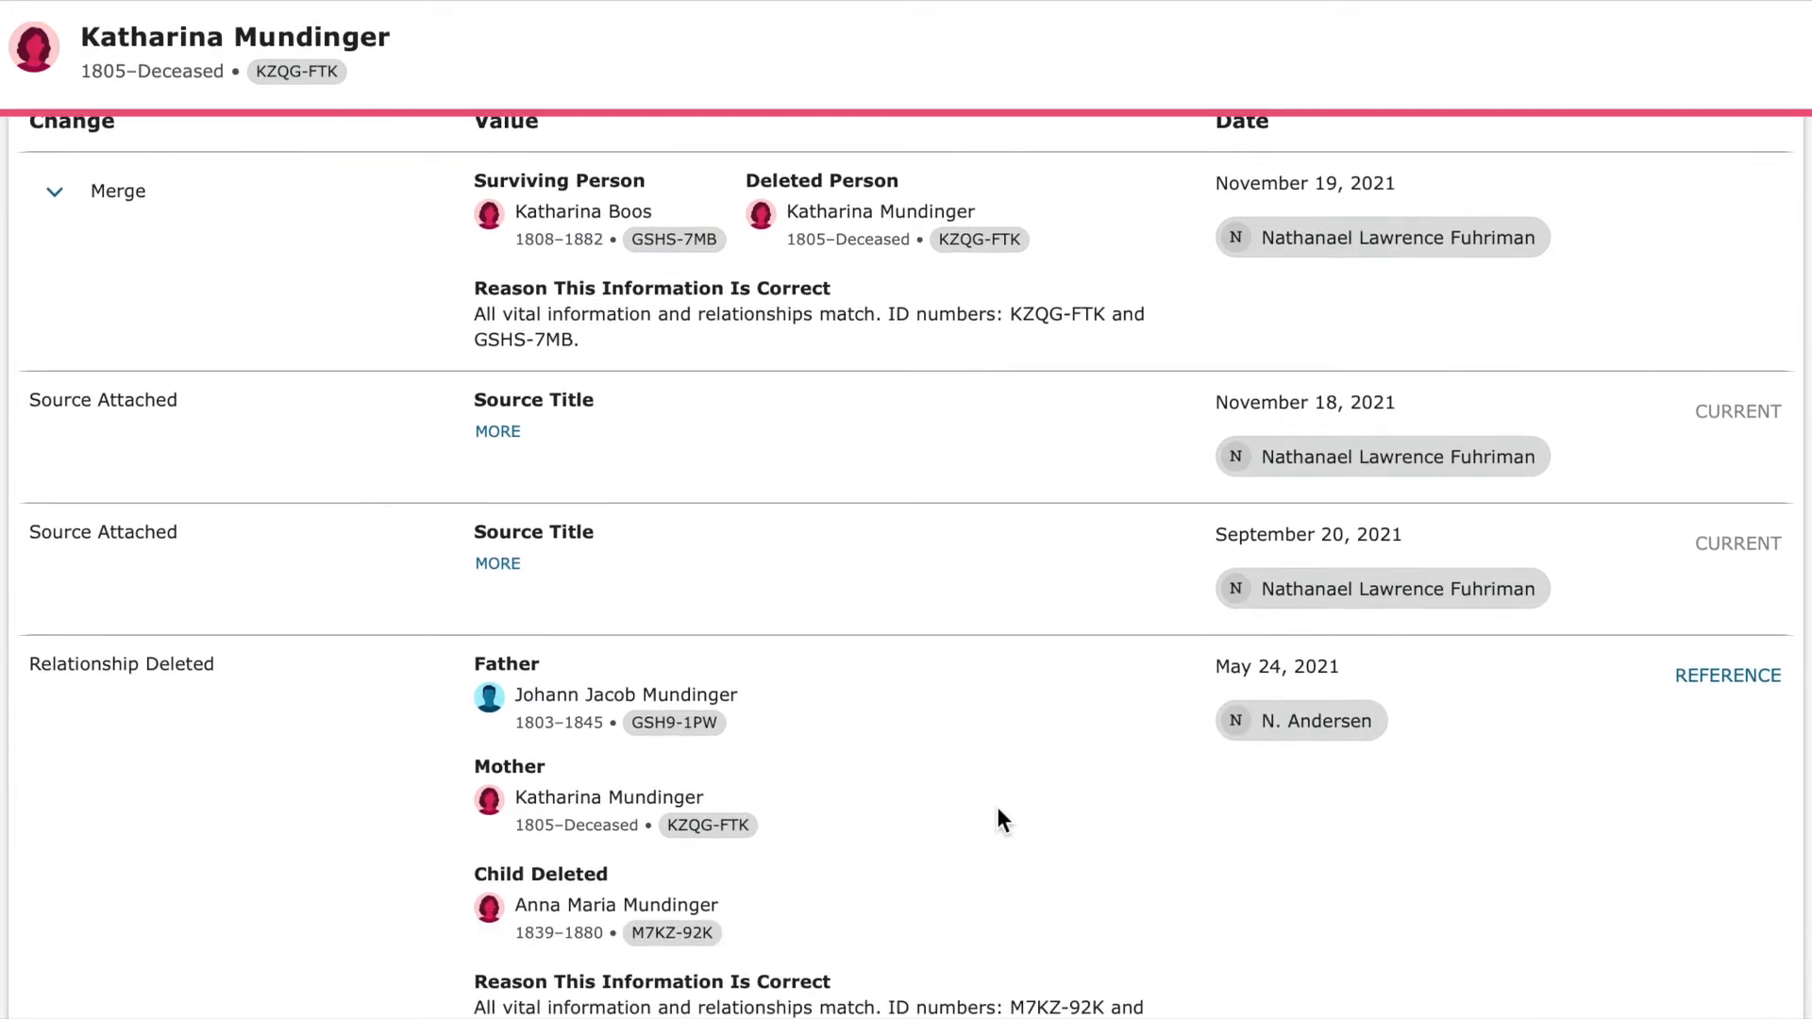
{"action": "scroll", "coordinate": [1005, 824], "scroll_direction": "down", "scroll_amount": 7}
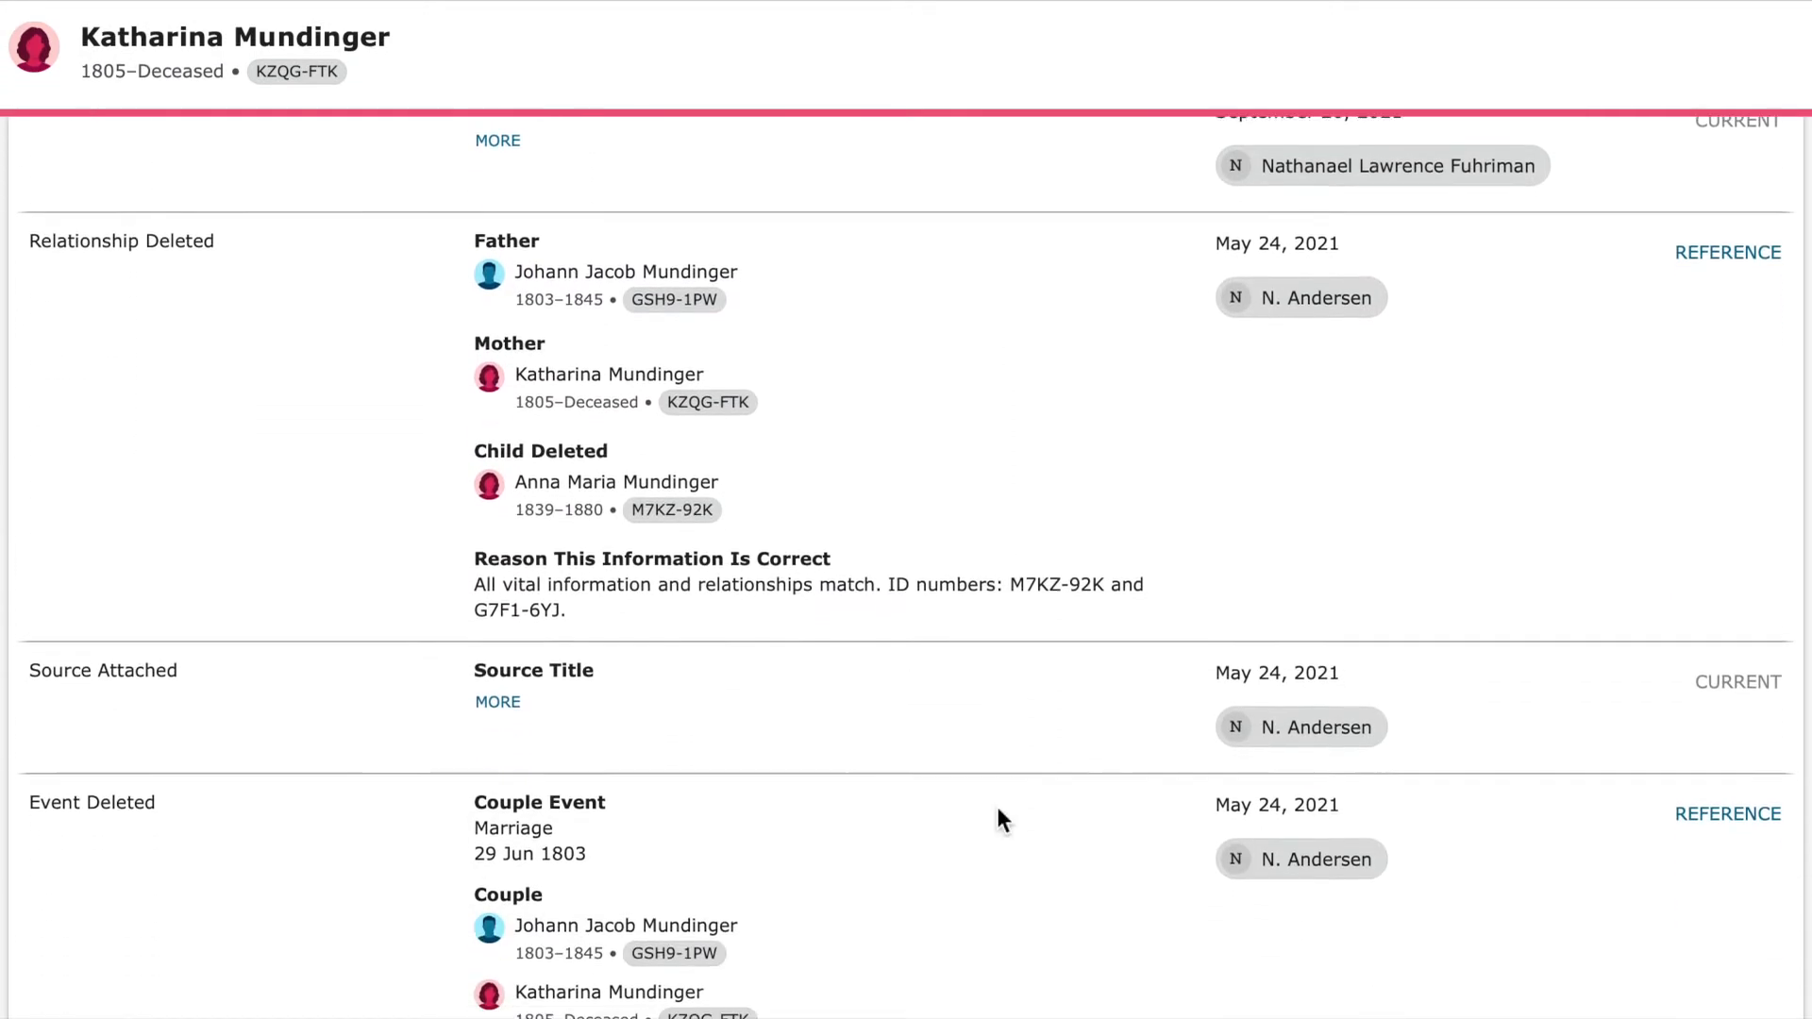
{"action": "scroll", "coordinate": [1004, 819], "scroll_direction": "down", "scroll_amount": 9}
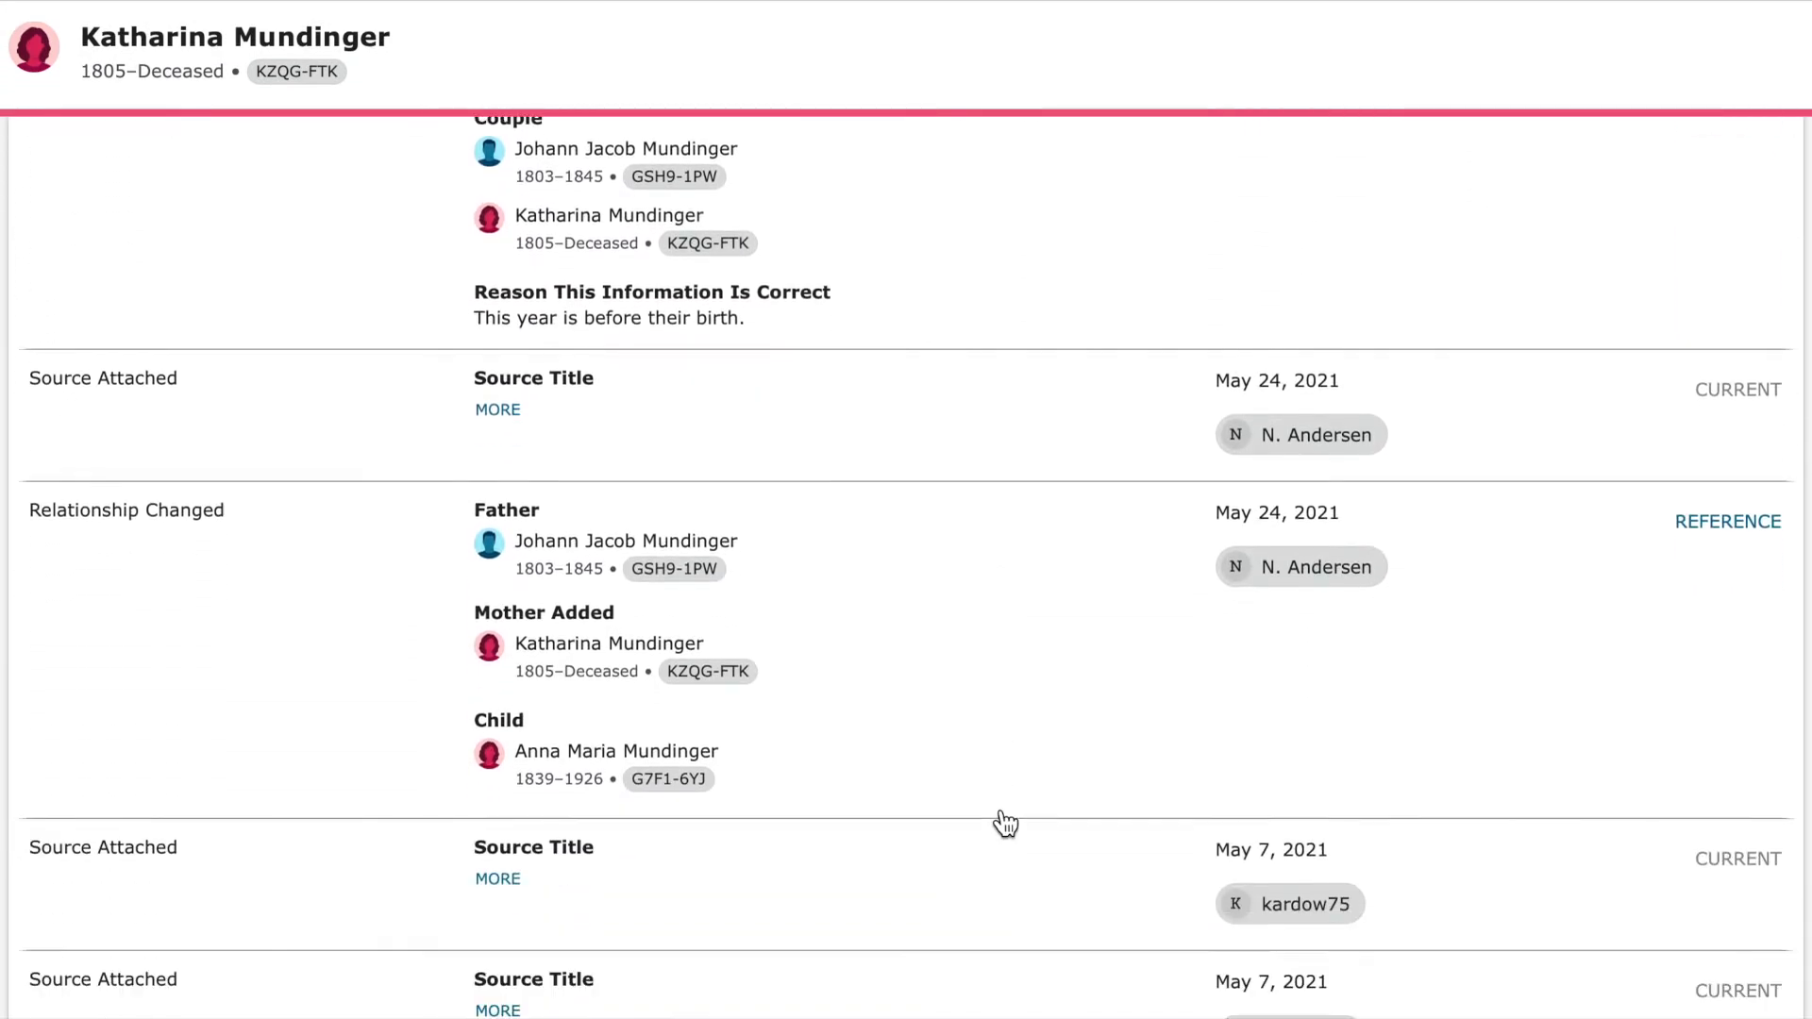
{"action": "scroll", "coordinate": [1004, 822], "scroll_direction": "down", "scroll_amount": 5}
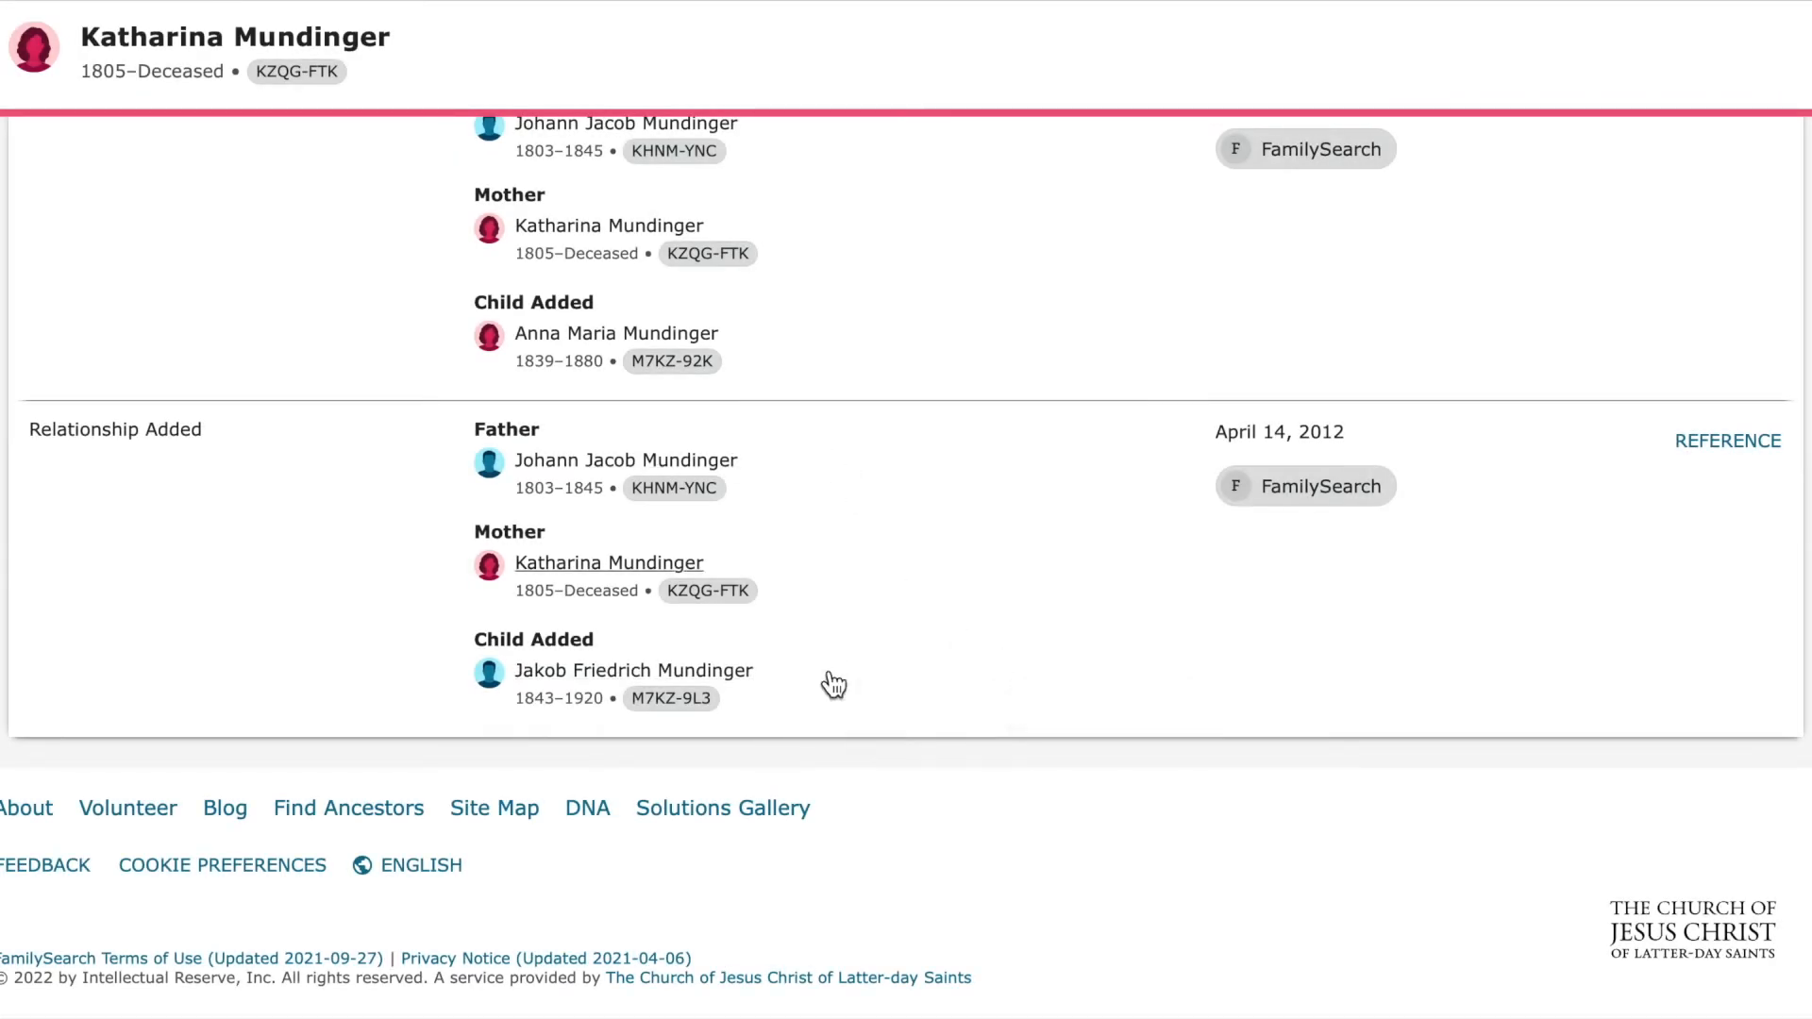
{"action": "scroll", "coordinate": [957, 405], "scroll_direction": "up", "scroll_amount": 3}
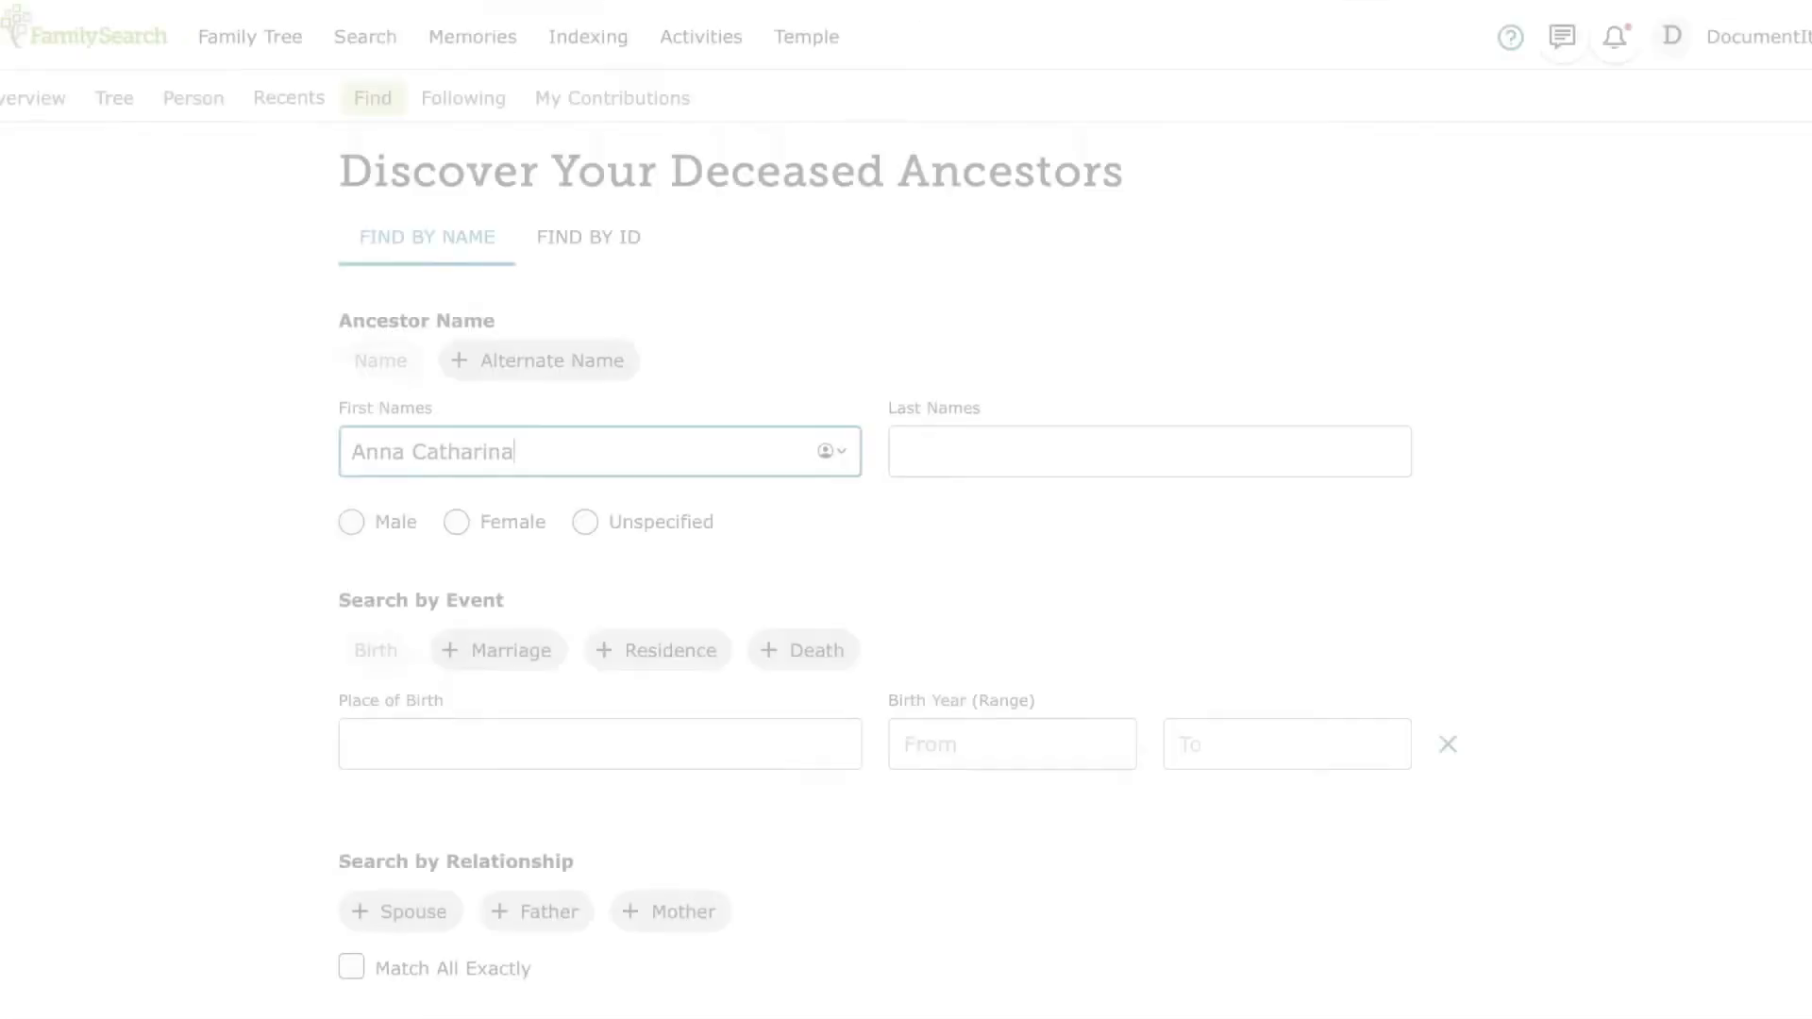
- Enter the woman's last name in the search for deceased ancestors
{"action": "key", "text": "Tab"}
{"action": "type", "text": "Mundinger"}
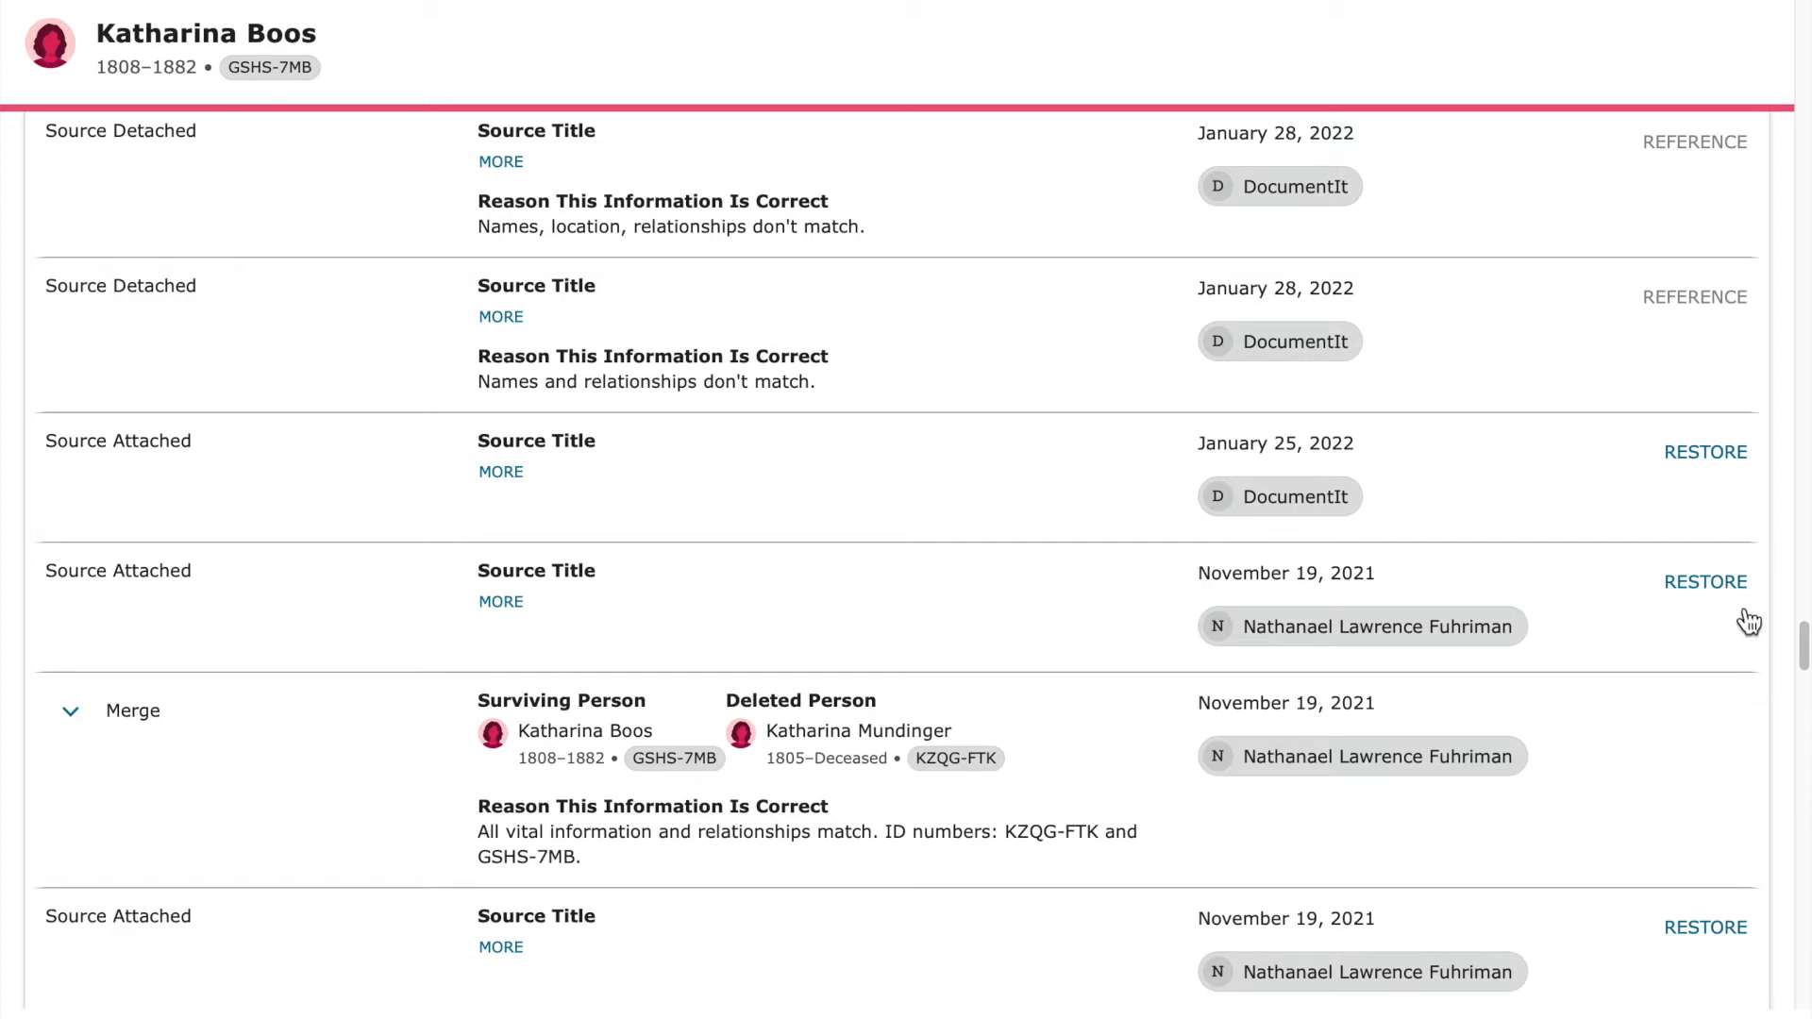
- Open the deleted person's profile from the November 19, 2021 merge entry and display its attached sources
{"action": "left_click", "coordinate": [870, 748]}
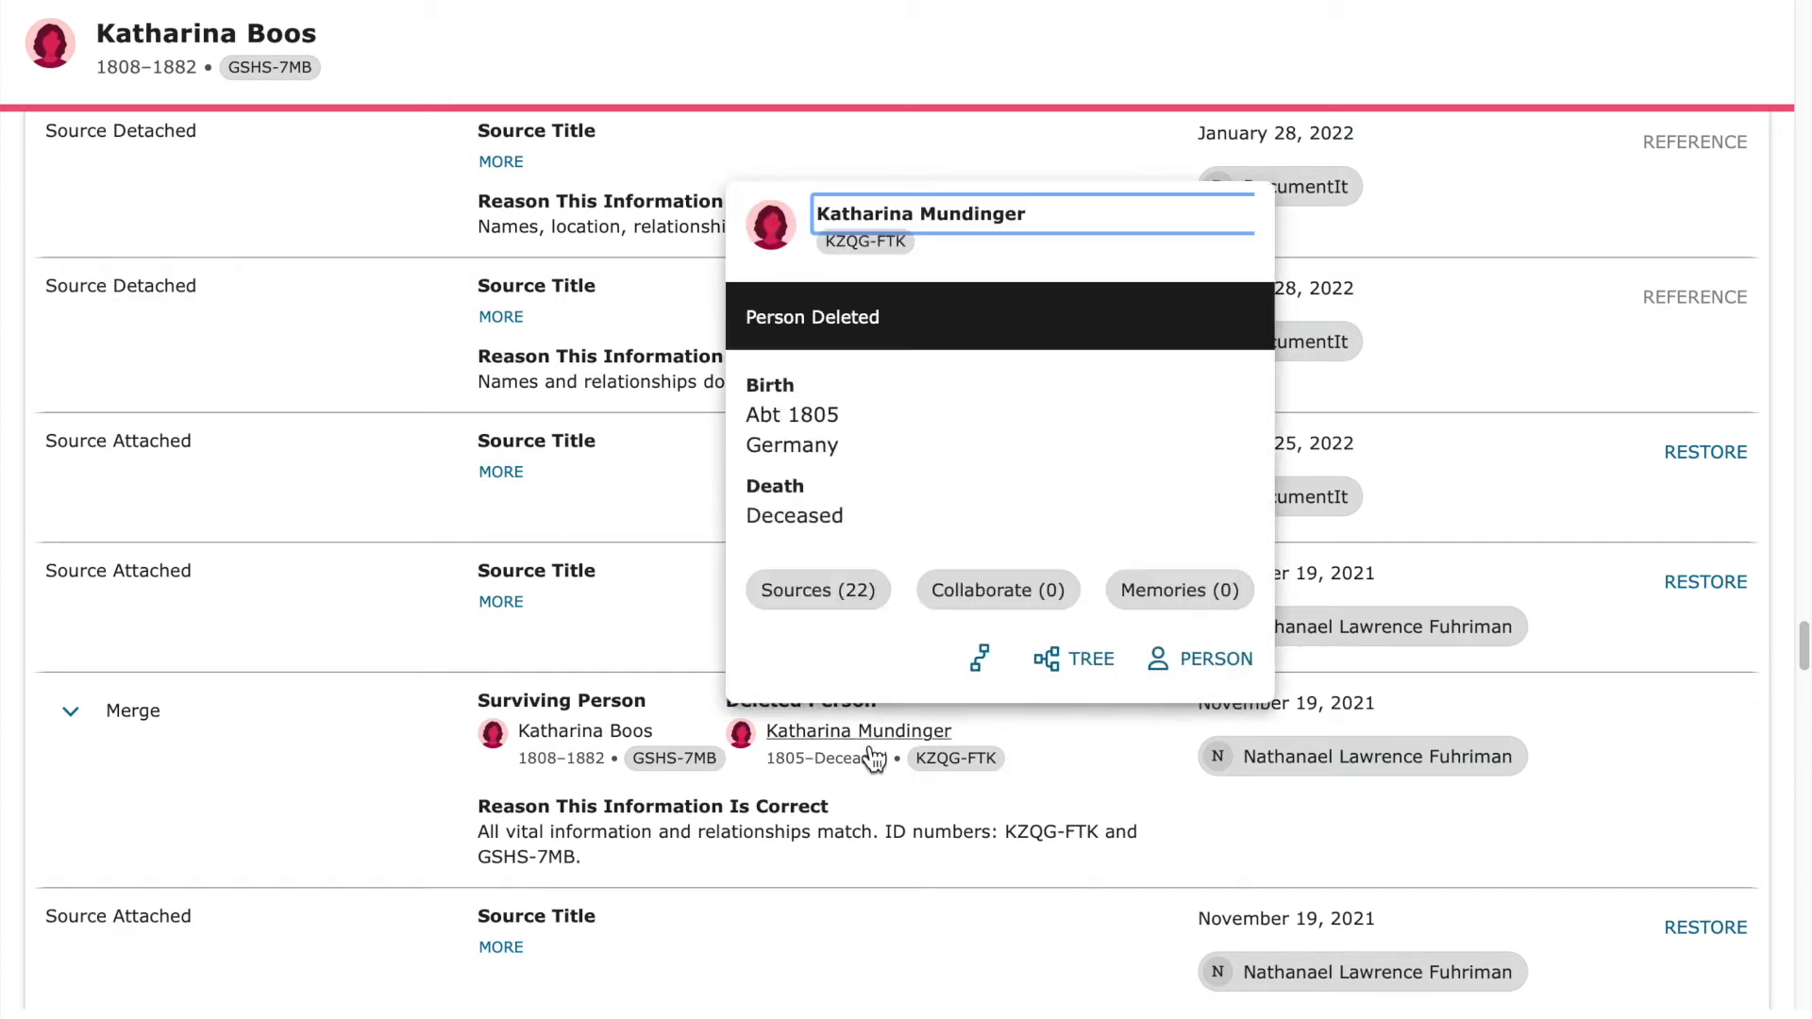
{"action": "left_click", "coordinate": [1161, 659]}
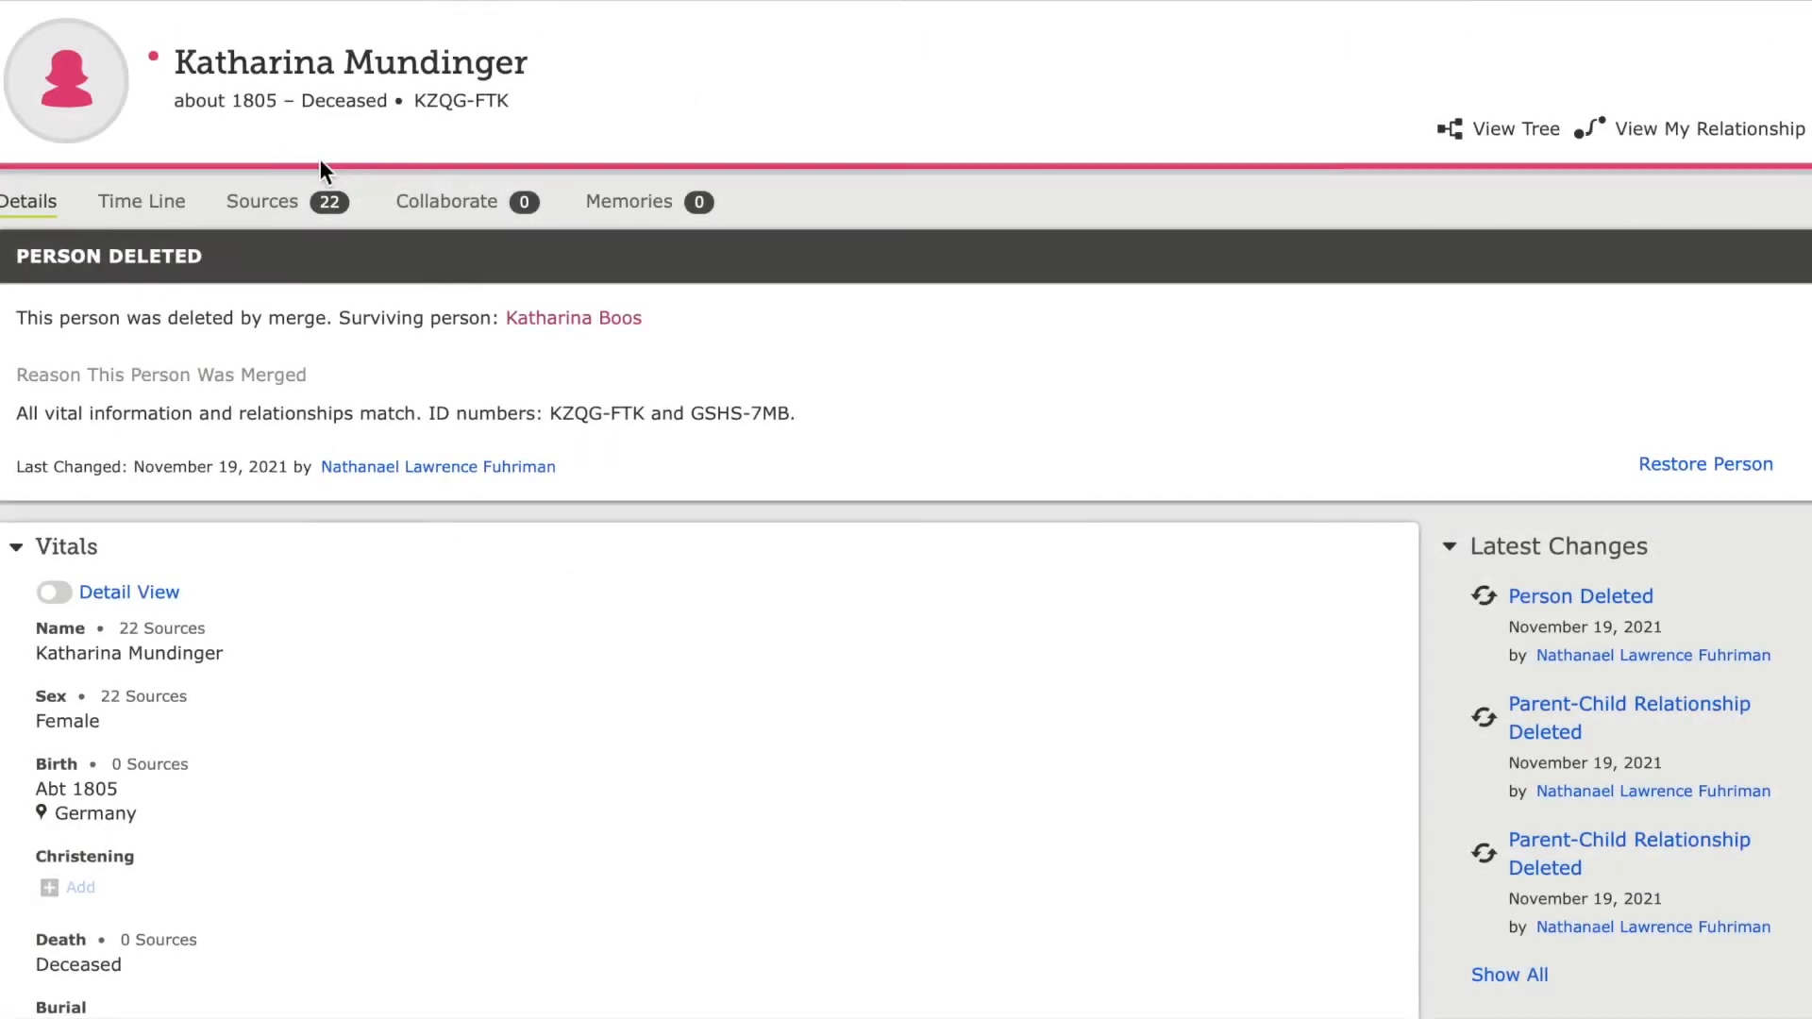
{"action": "left_click", "coordinate": [295, 208]}
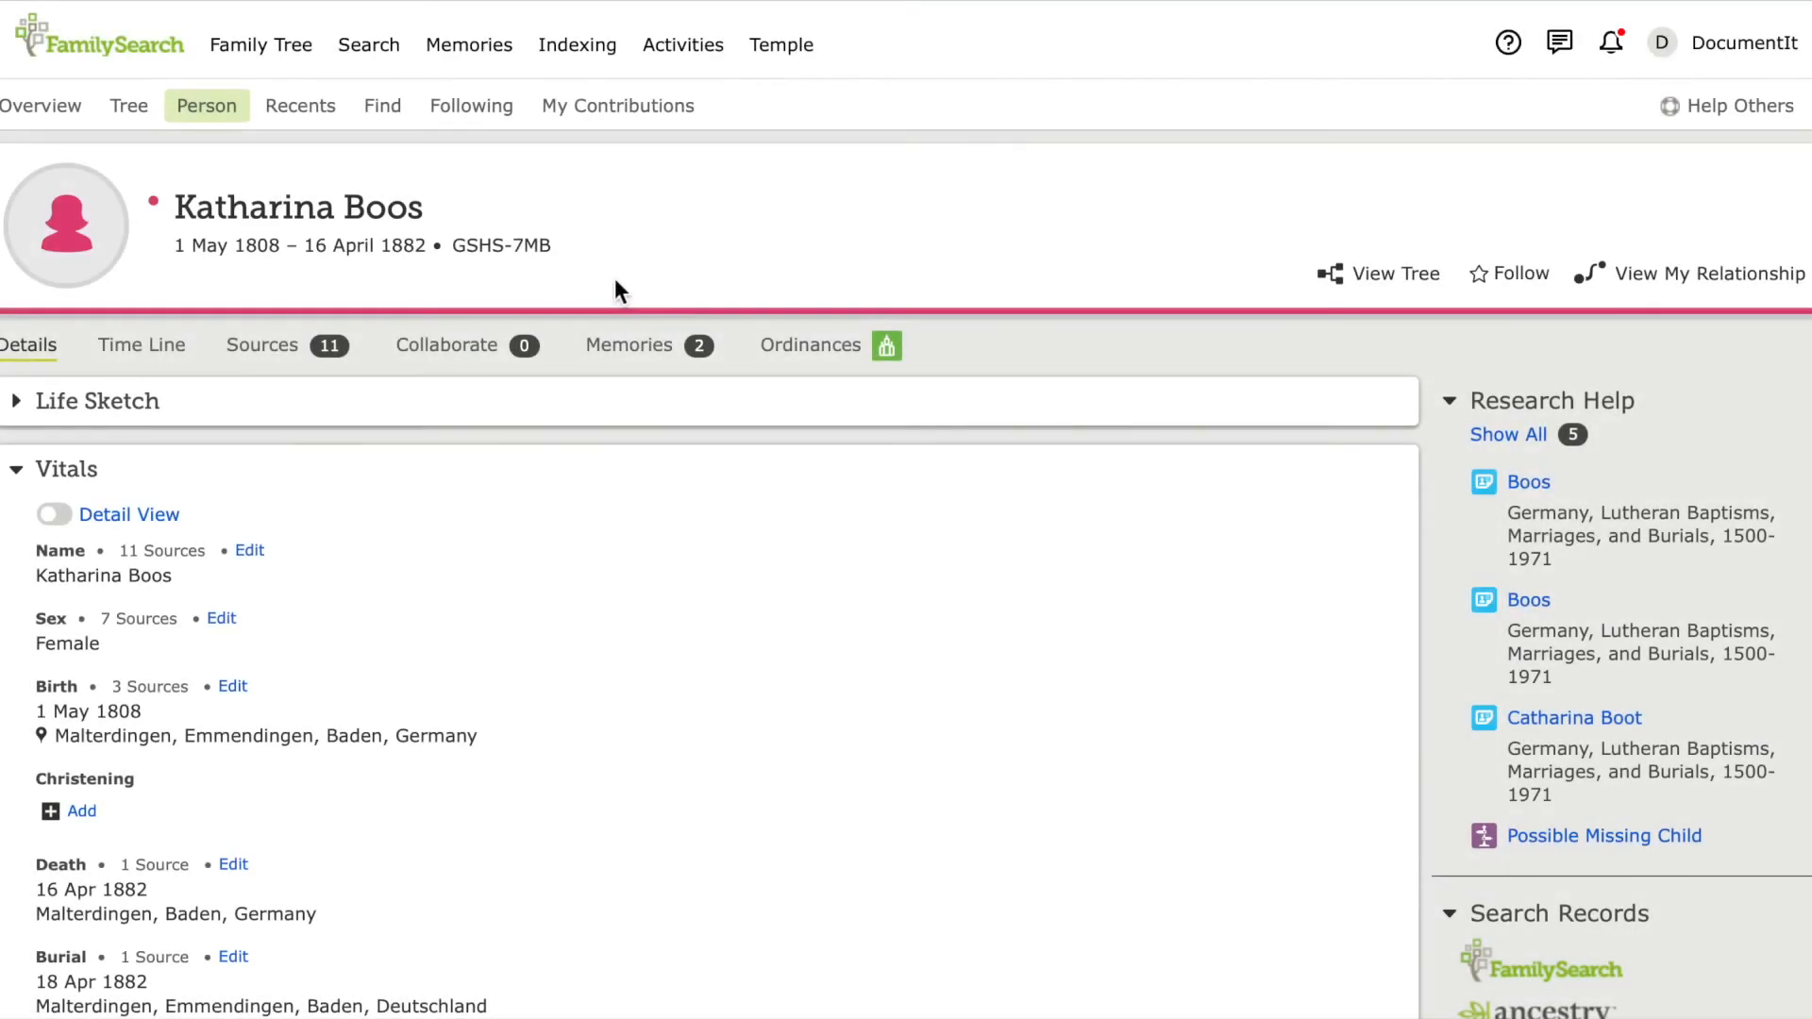
- Begin a new ancestor search by name, entering the first wife's first names and last name
{"action": "left_click", "coordinate": [399, 115]}
{"action": "type", "text": "Anna C"}
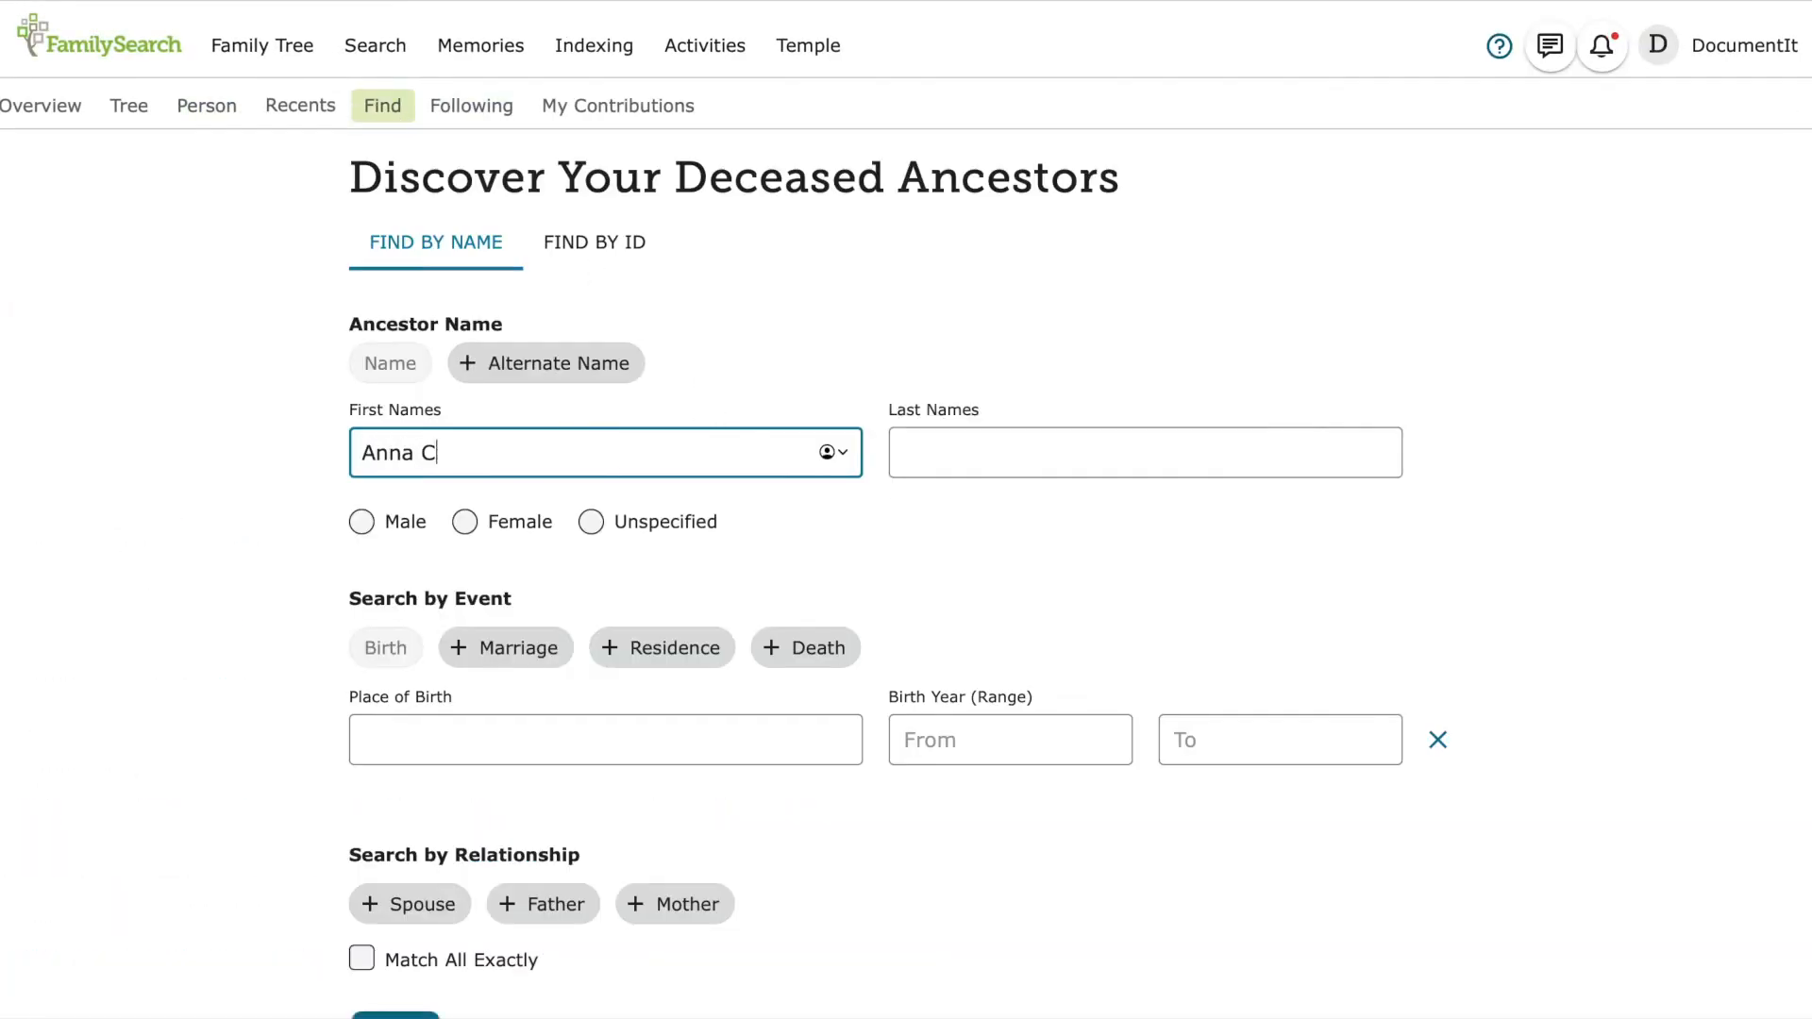
{"action": "type", "text": "atharina"}
{"action": "key", "text": "Tab"}
{"action": "type", "text": "Mundinger"}
- Add a spouse to the ancestor search criteria and enter the husband's first and last names
{"action": "scroll", "coordinate": [422, 614], "scroll_direction": "down", "scroll_amount": 3}
{"action": "left_click", "coordinate": [421, 614]}
{"action": "type", "text": "Johann Jacob"}
{"action": "key", "text": "Tab"}
{"action": "type", "text": "Mundinger"}
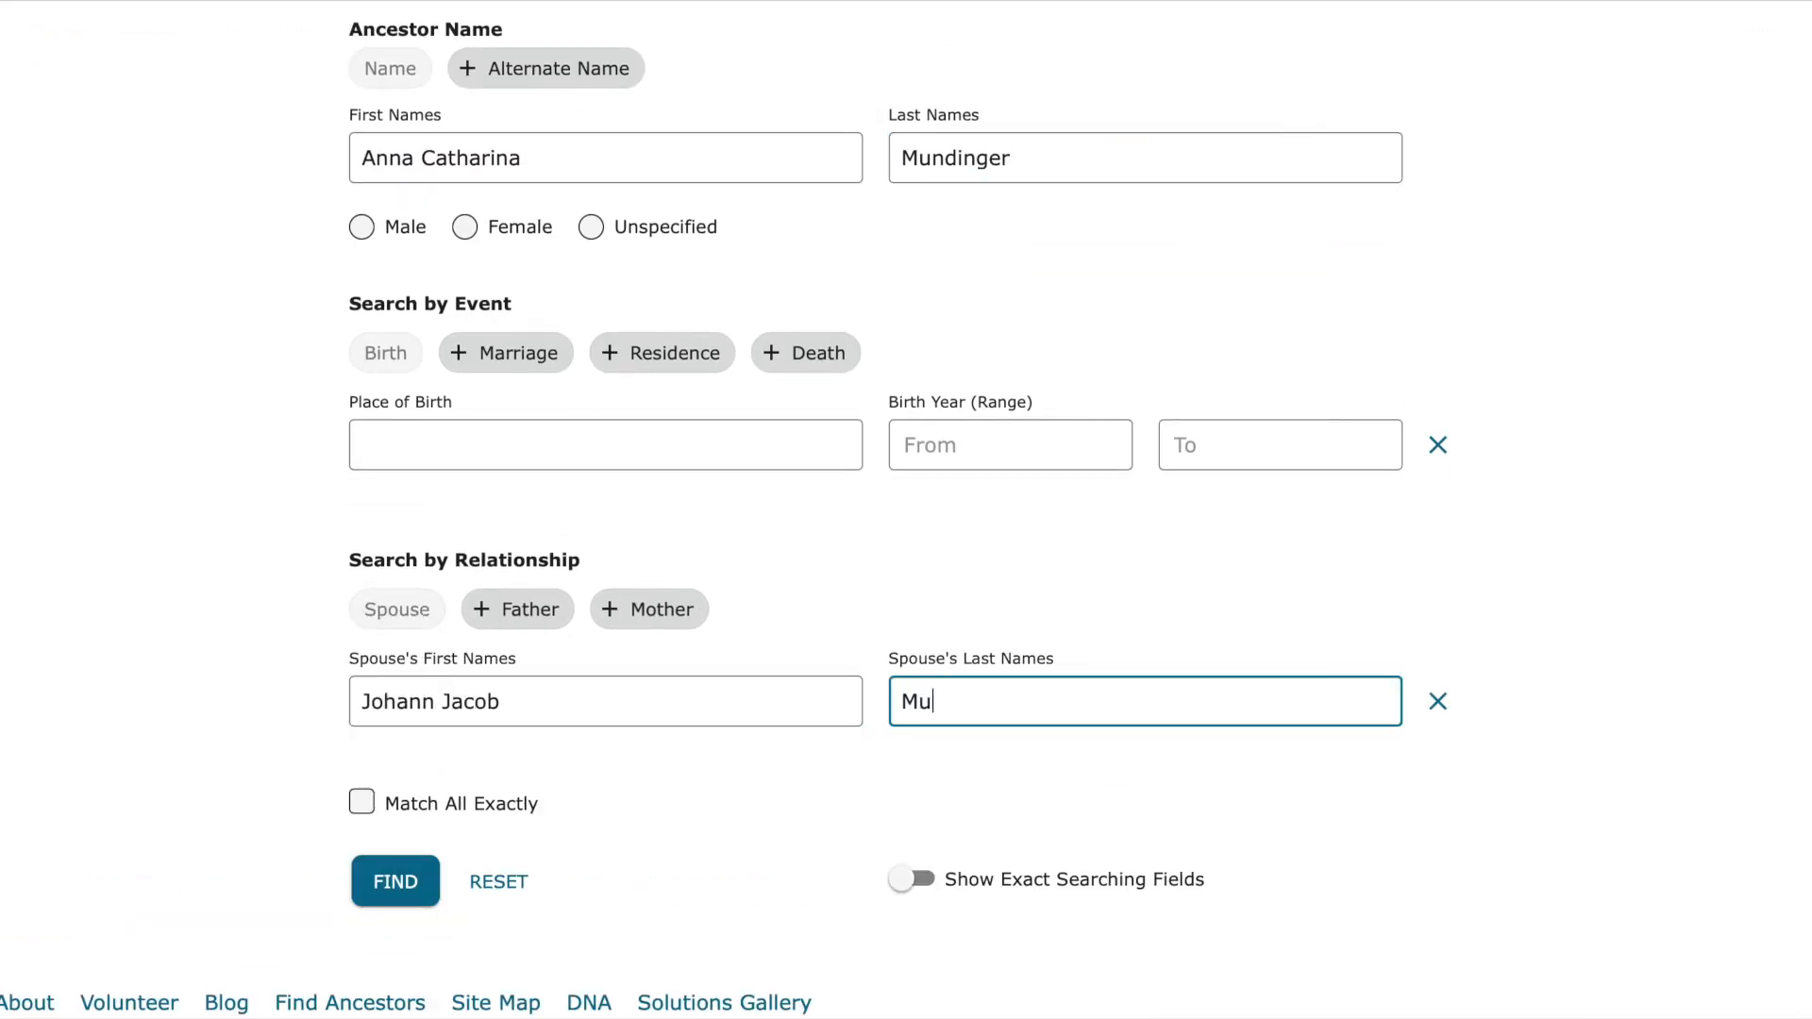
- Add both parents to the ancestor search criteria and enter the father's and the mother's full names
{"action": "left_click", "coordinate": [517, 609]}
{"action": "left_click", "coordinate": [437, 809]}
{"action": "type", "text": "Friedrich"}
{"action": "key", "text": "Tab"}
{"action": "type", "text": "Mundinger"}
{"action": "left_click", "coordinate": [649, 609]}
{"action": "type", "text": "Maria Elisabetha"}
{"action": "key", "text": "Tab"}
{"action": "type", "text": "Heitzmann"}
- Run the ancestor search and look through the results for an existing profile with the same spouse and parents
{"action": "scroll", "coordinate": [425, 837], "scroll_direction": "down", "scroll_amount": 3}
{"action": "left_click", "coordinate": [395, 823]}
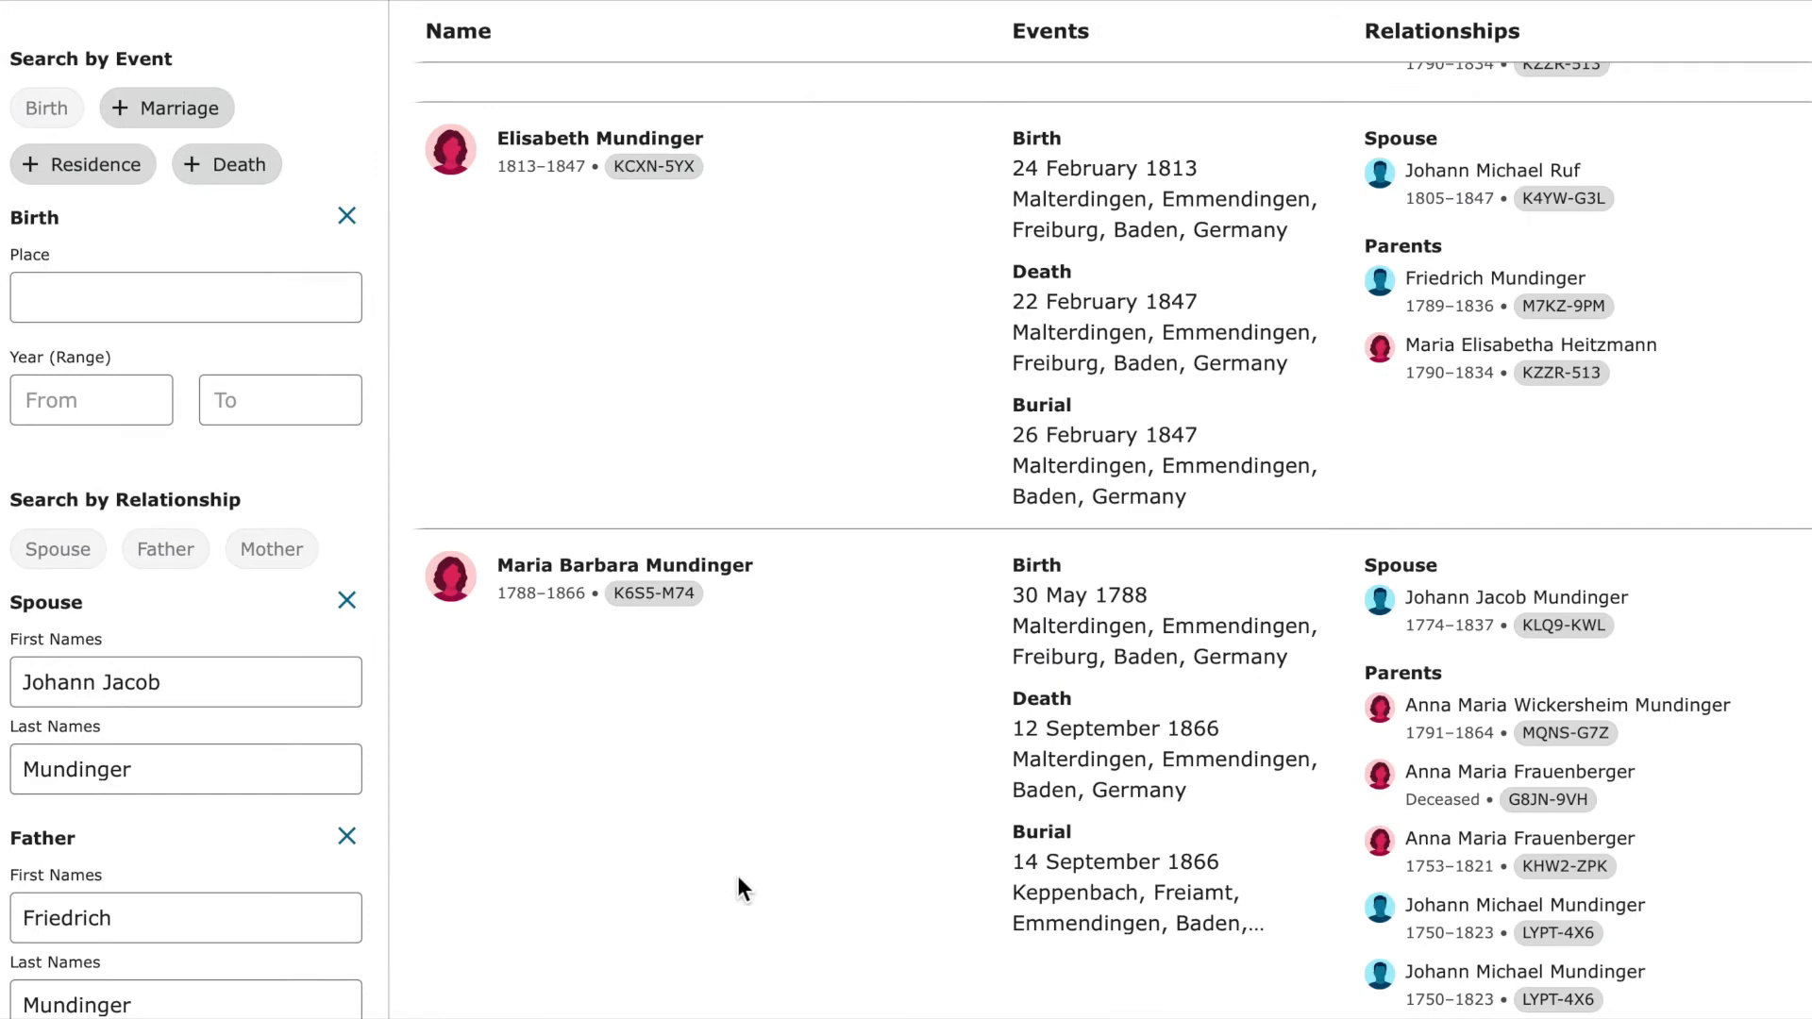
{"action": "scroll", "coordinate": [738, 875], "scroll_direction": "down", "scroll_amount": 10}
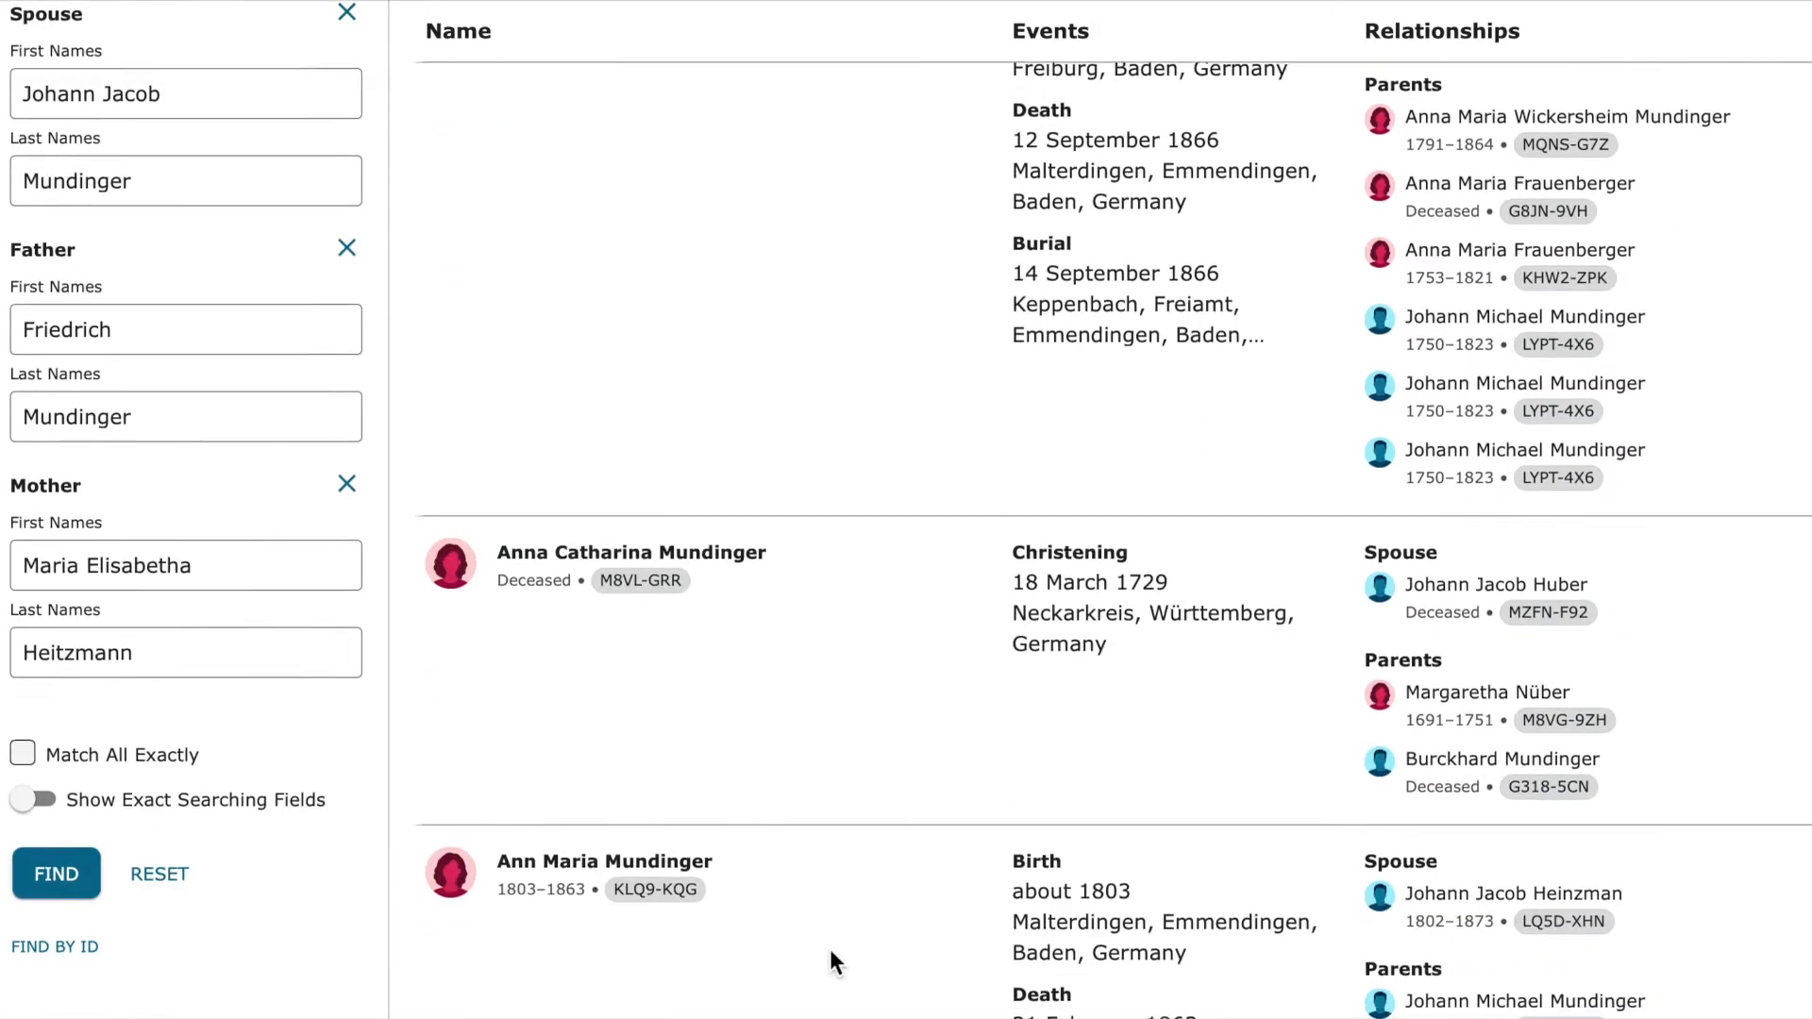
{"action": "scroll", "coordinate": [829, 959], "scroll_direction": "down", "scroll_amount": 2}
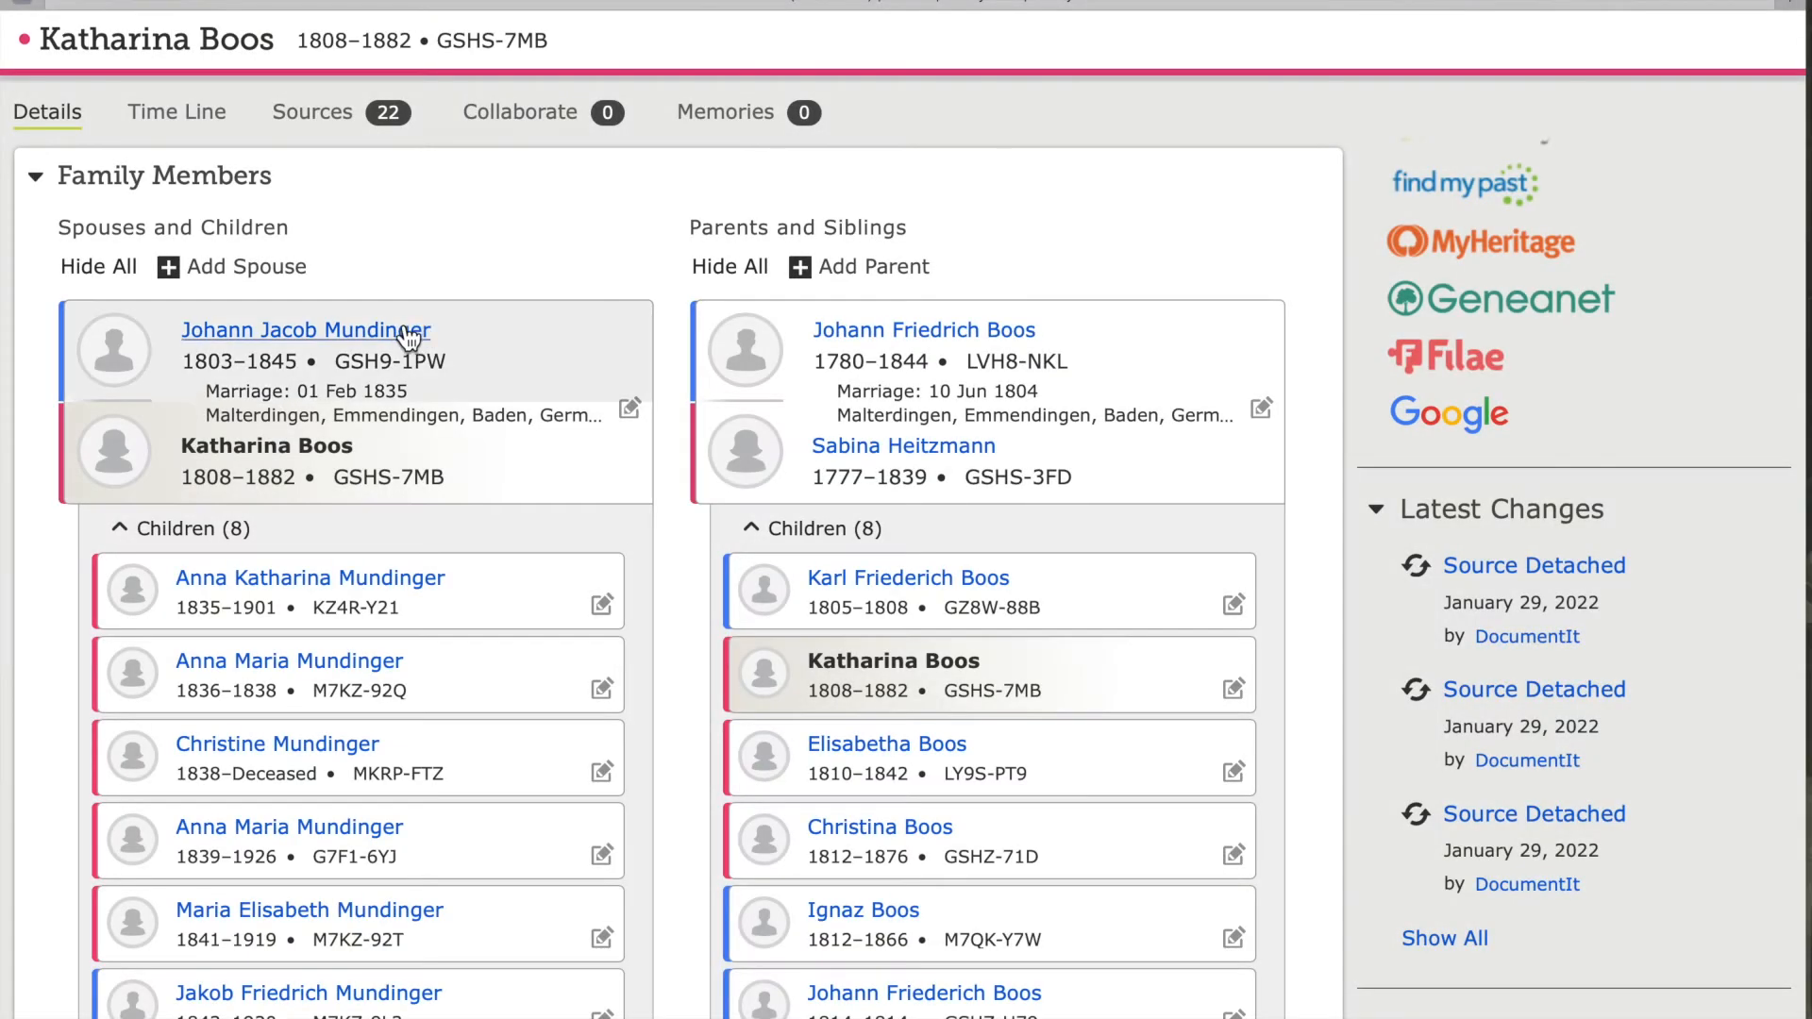
- Open the husband's profile from the family member list and view his attached sources
{"action": "left_click", "coordinate": [404, 332]}
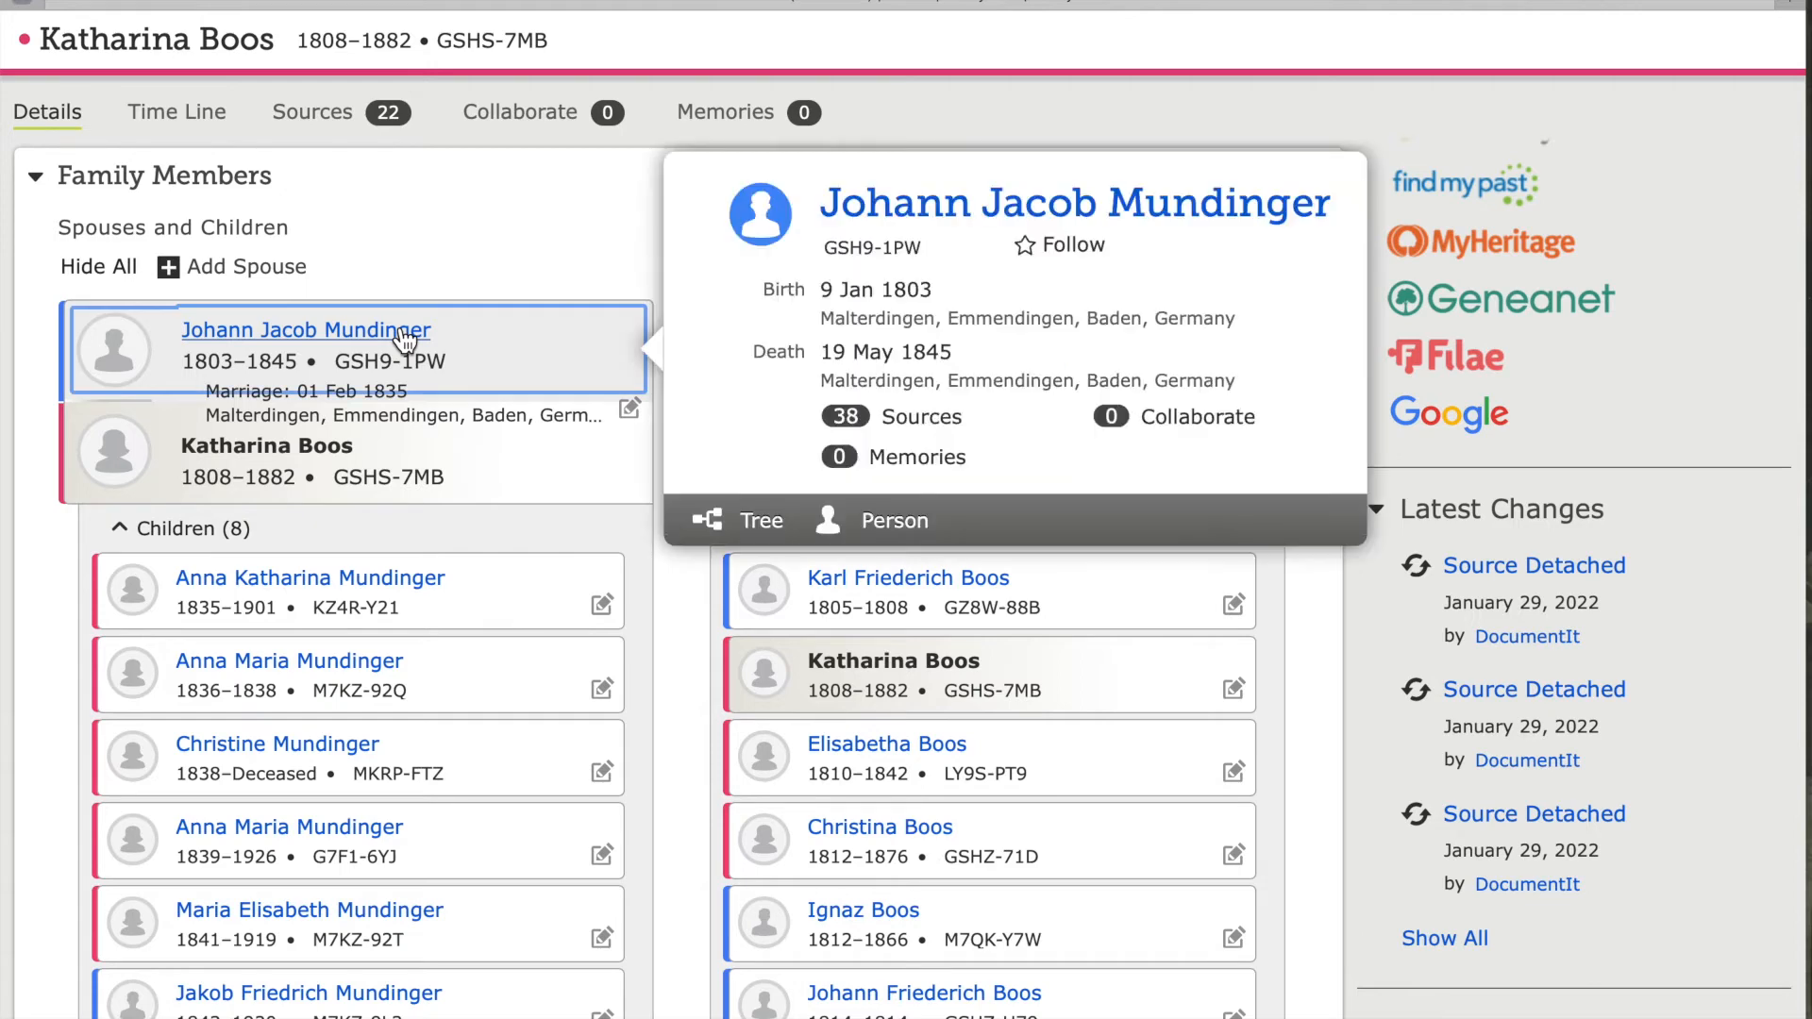
{"action": "left_click", "coordinate": [894, 520]}
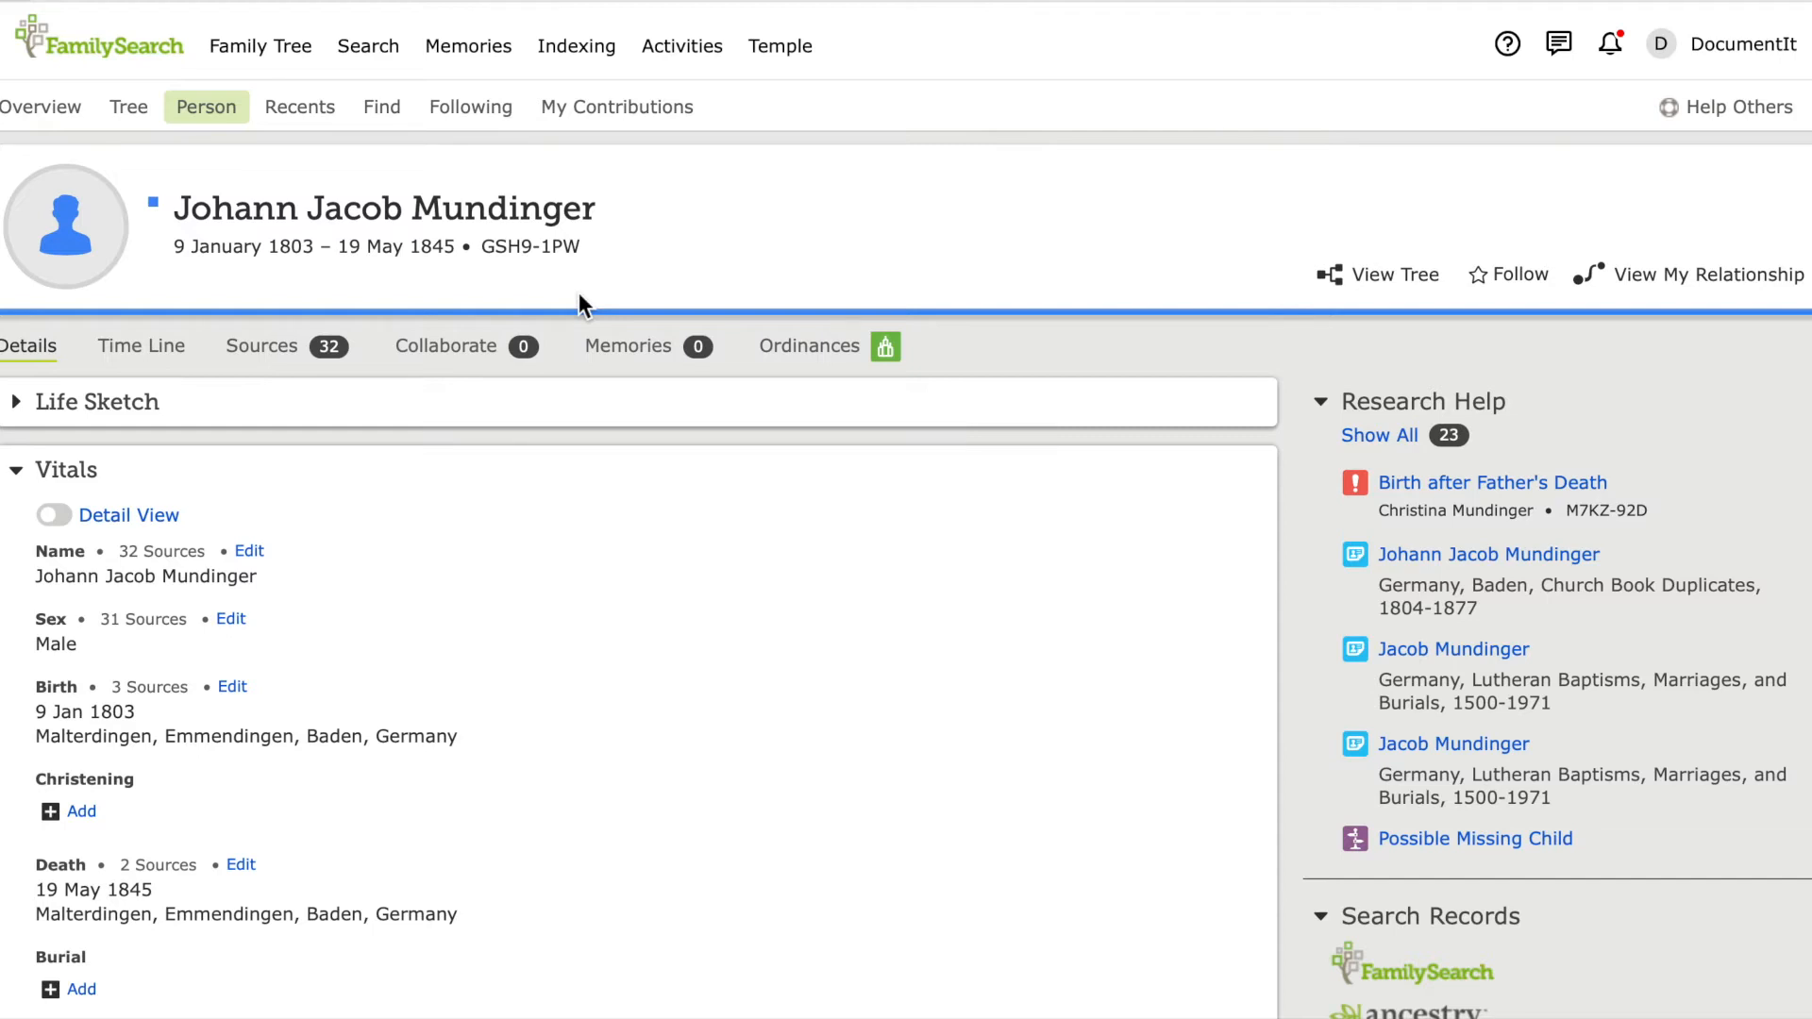
{"action": "left_click", "coordinate": [264, 349]}
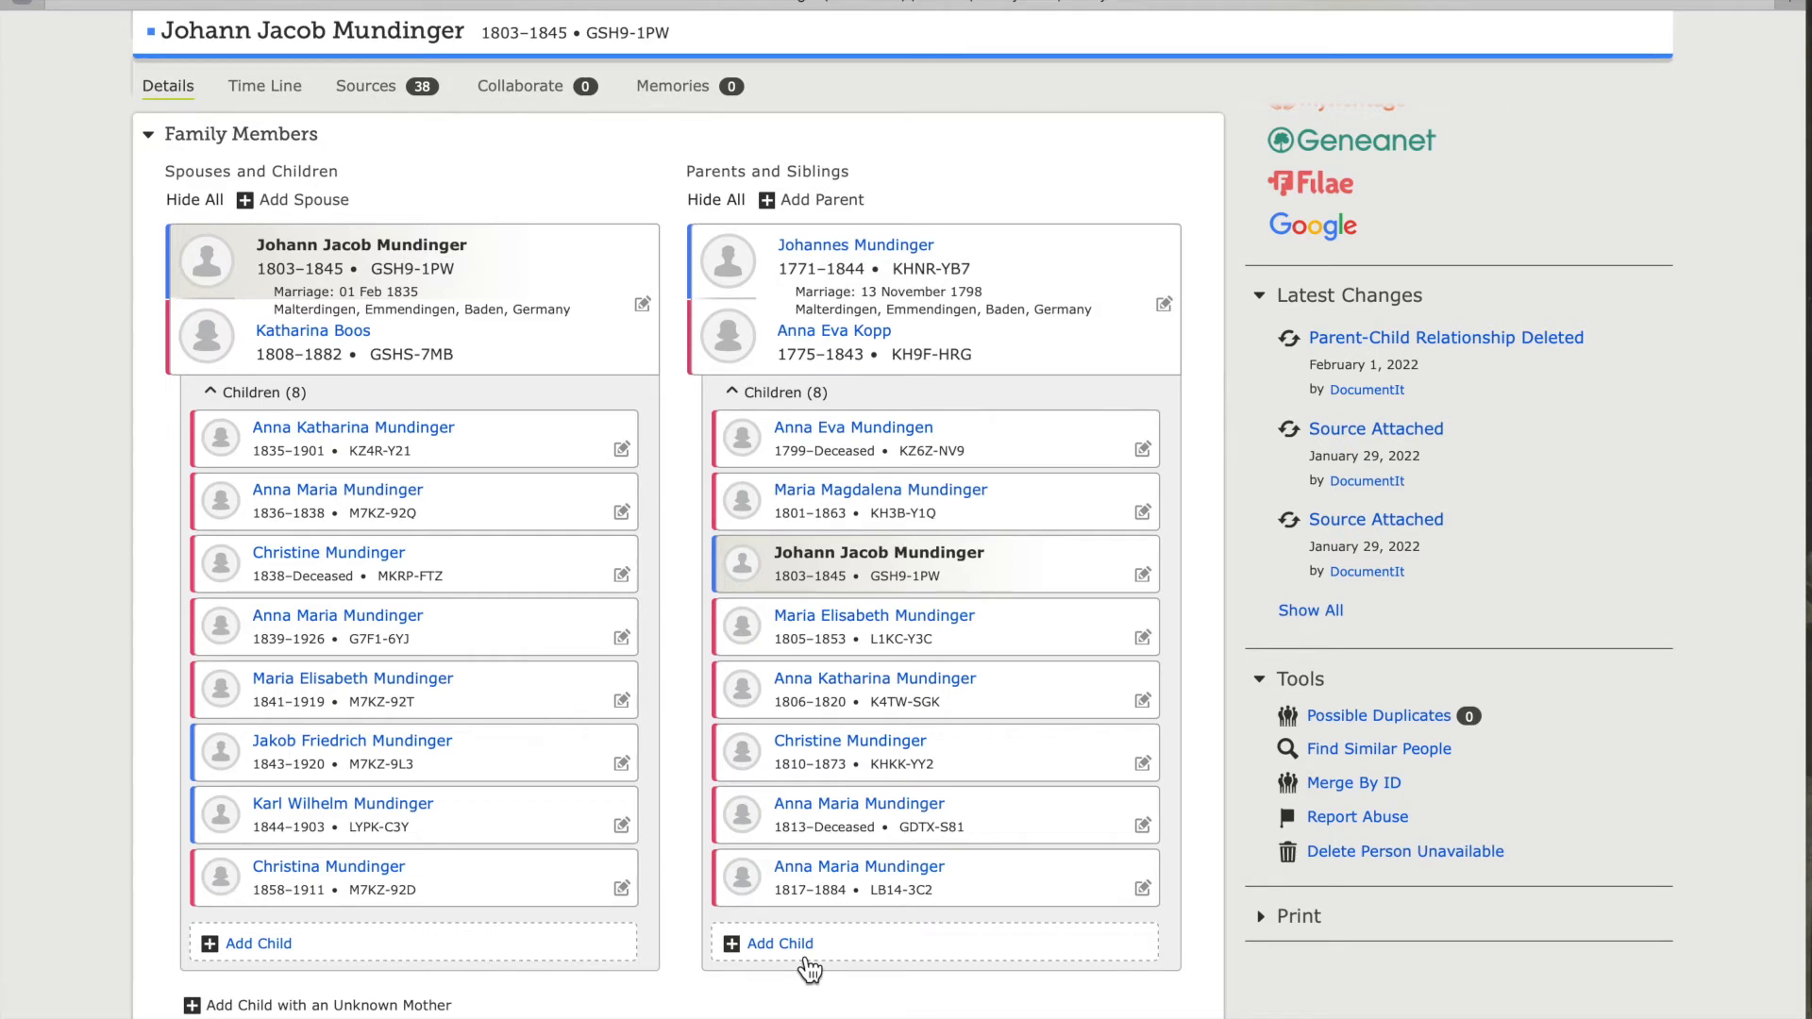
- Edit the couple relationship, confirm that the relationships, sources and notes were reviewed, and choose to replace the wife
{"action": "left_click", "coordinate": [644, 308]}
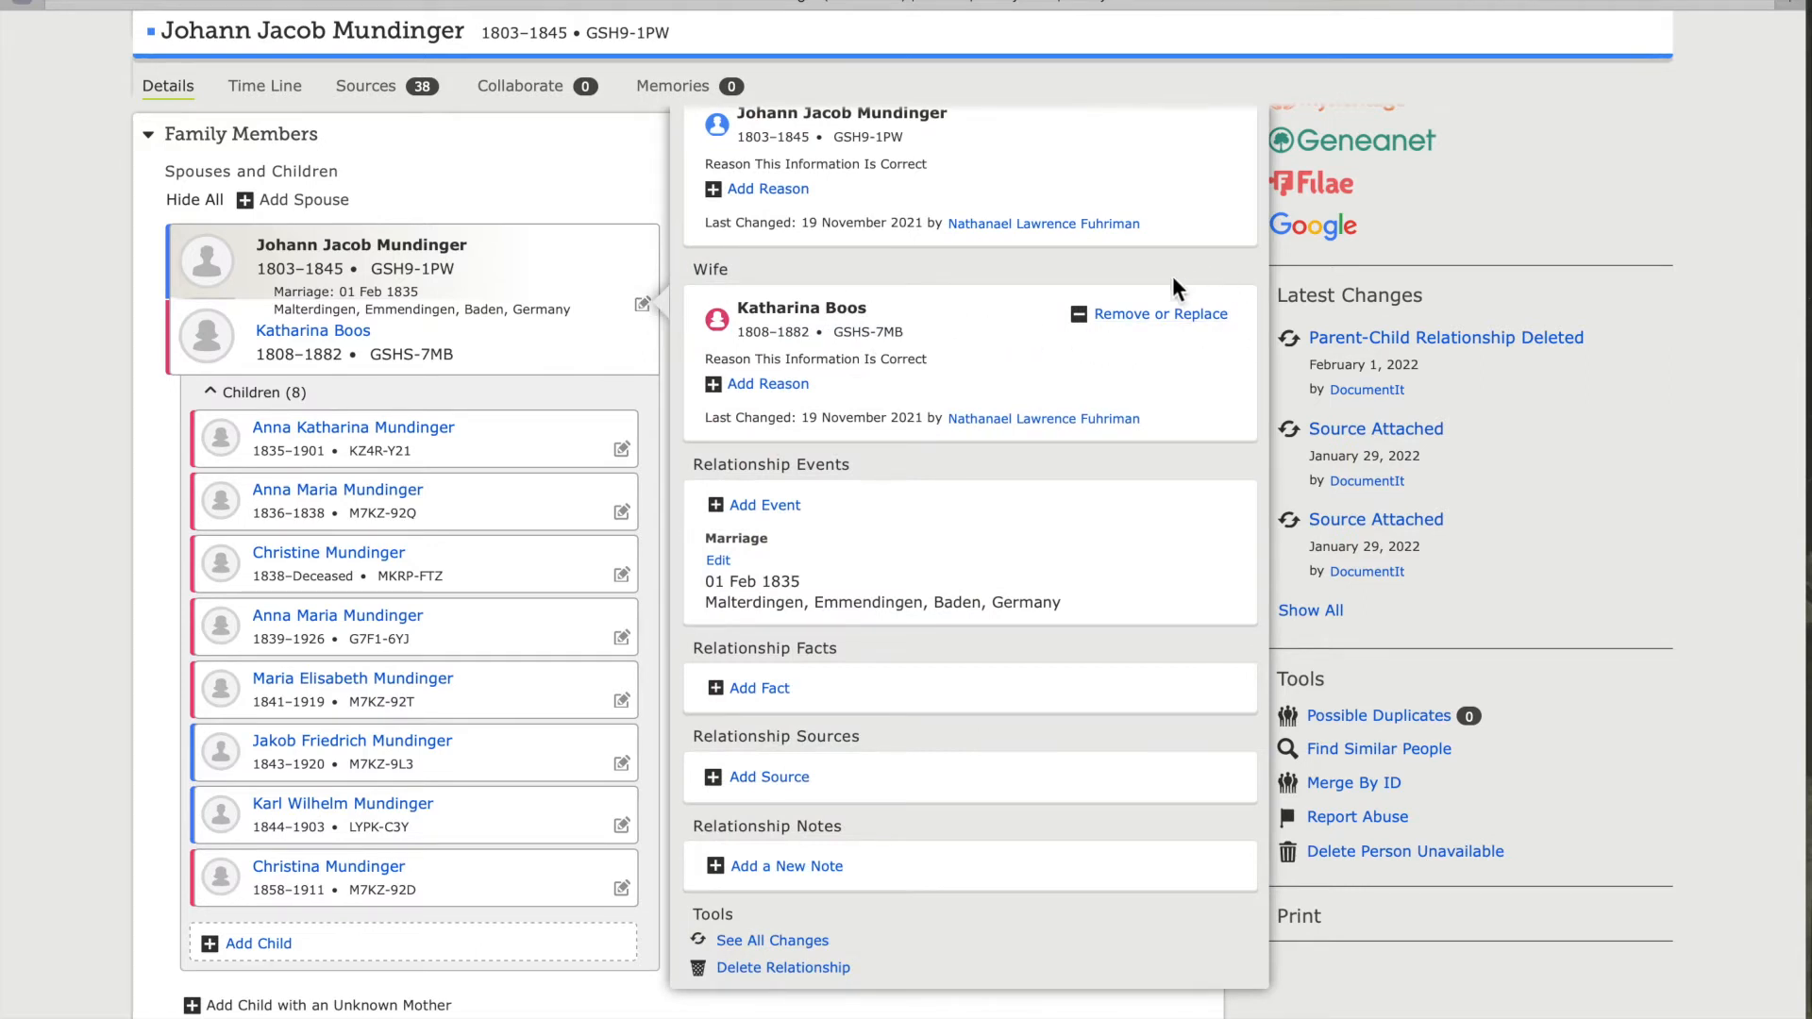
{"action": "left_click", "coordinate": [1204, 319]}
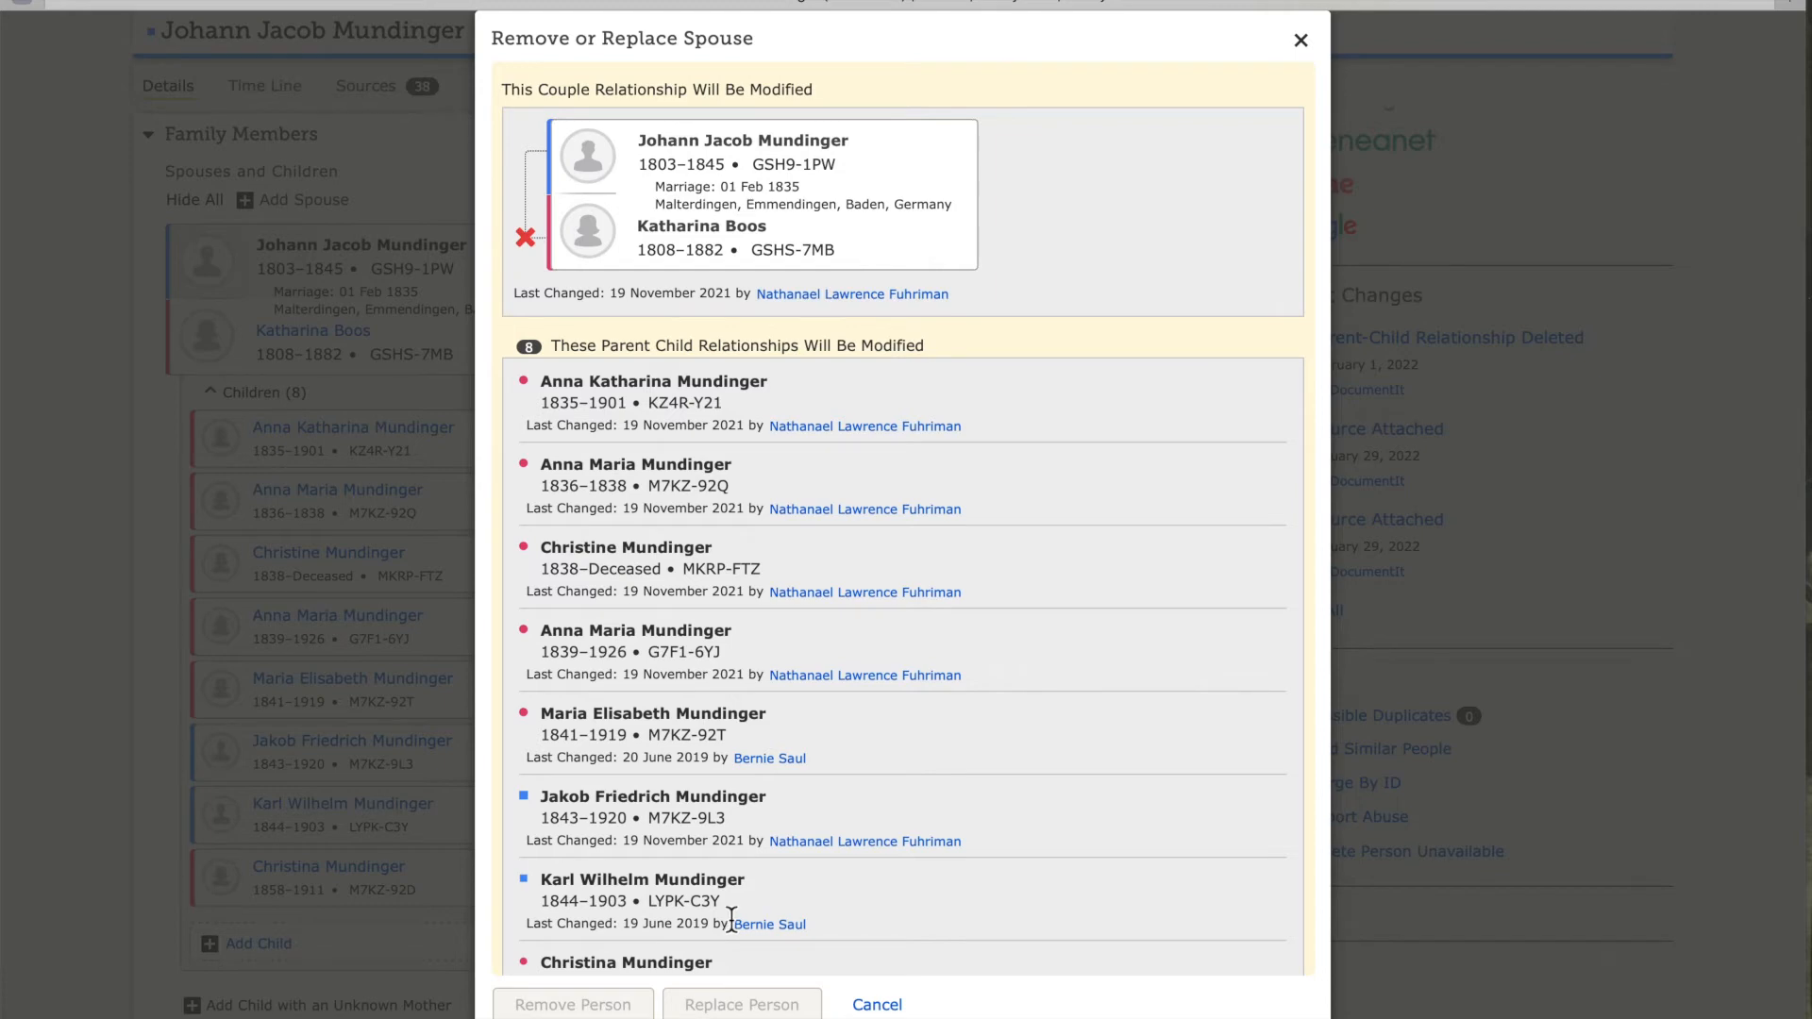
{"action": "scroll", "coordinate": [732, 920], "scroll_direction": "down", "scroll_amount": 3}
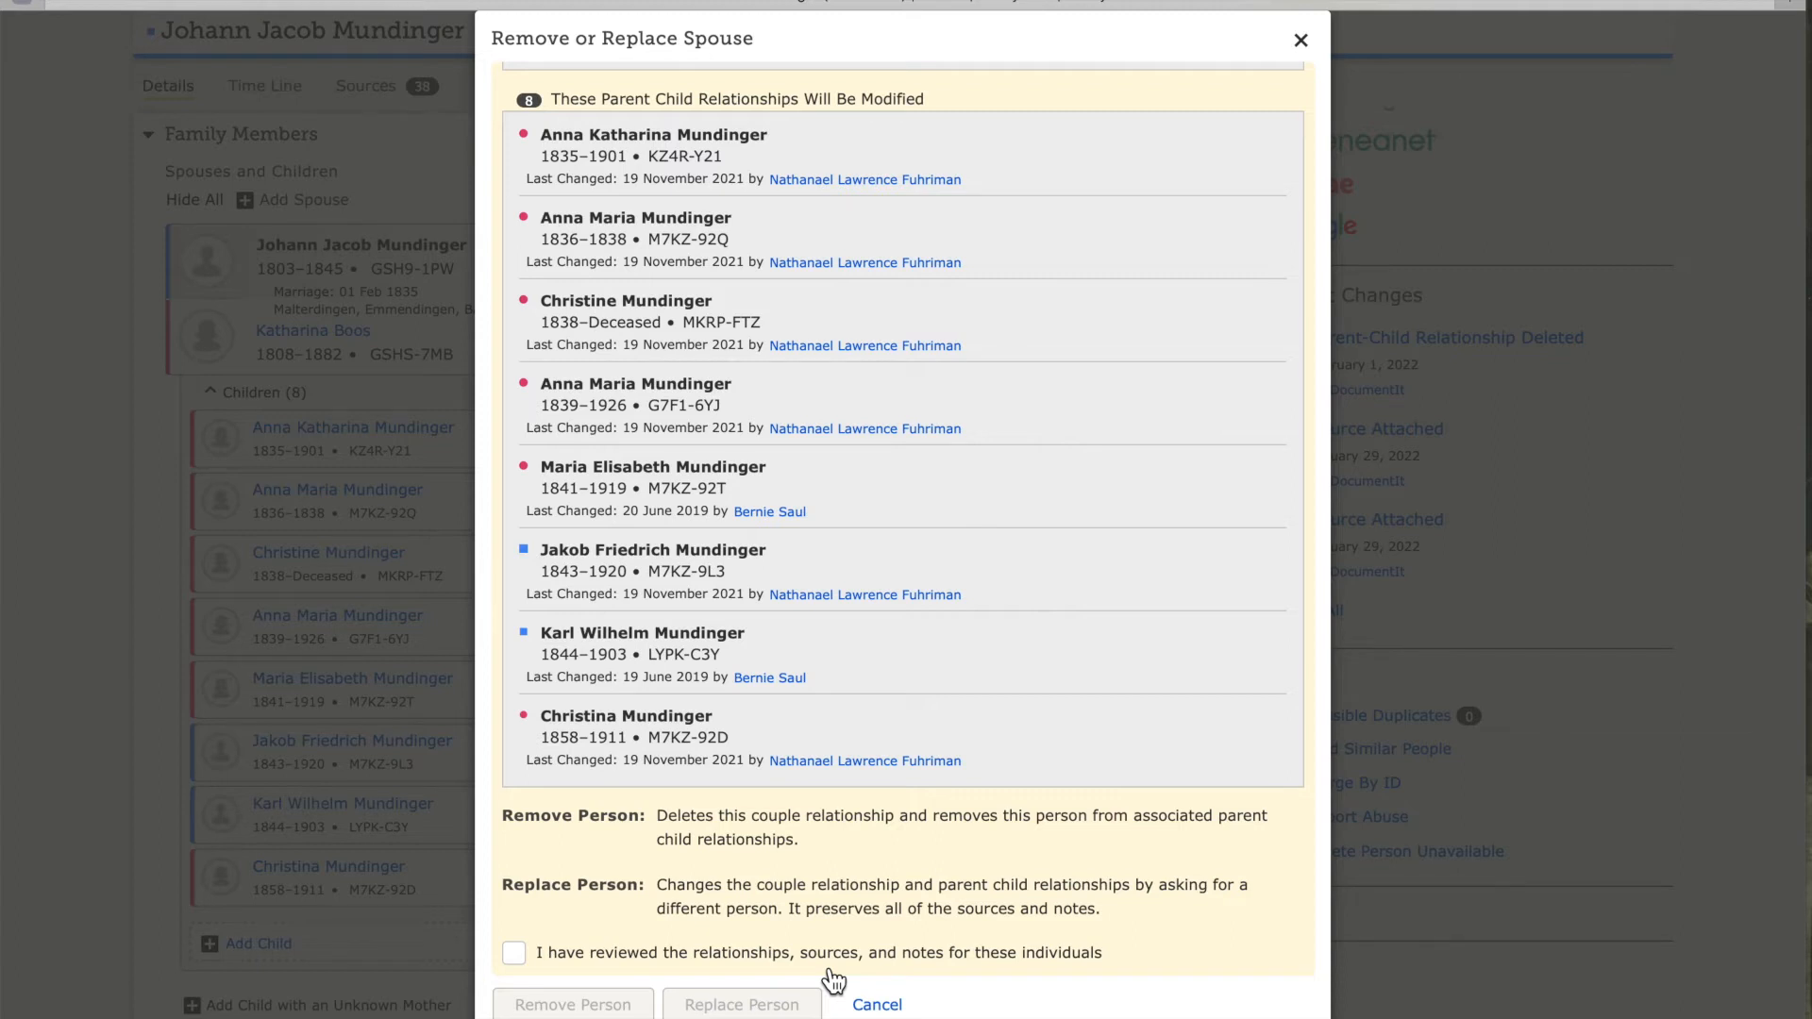
{"action": "left_click", "coordinate": [528, 958]}
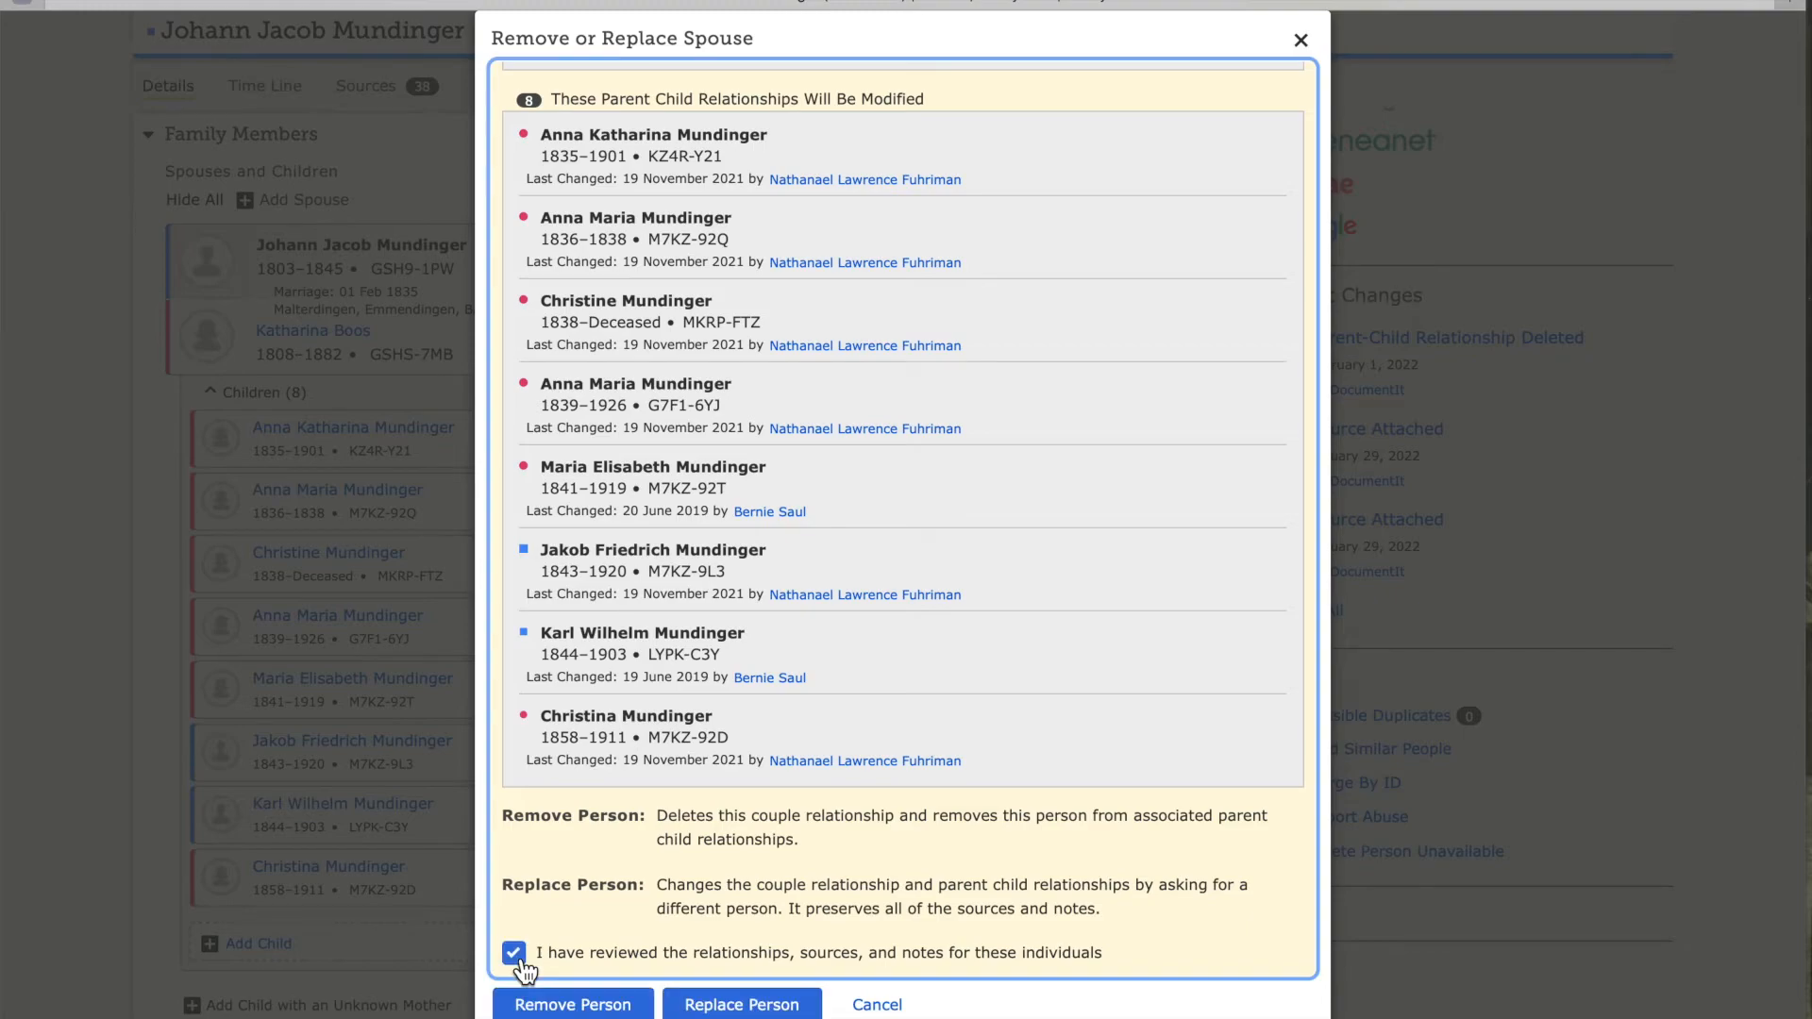
{"action": "left_click", "coordinate": [726, 1007]}
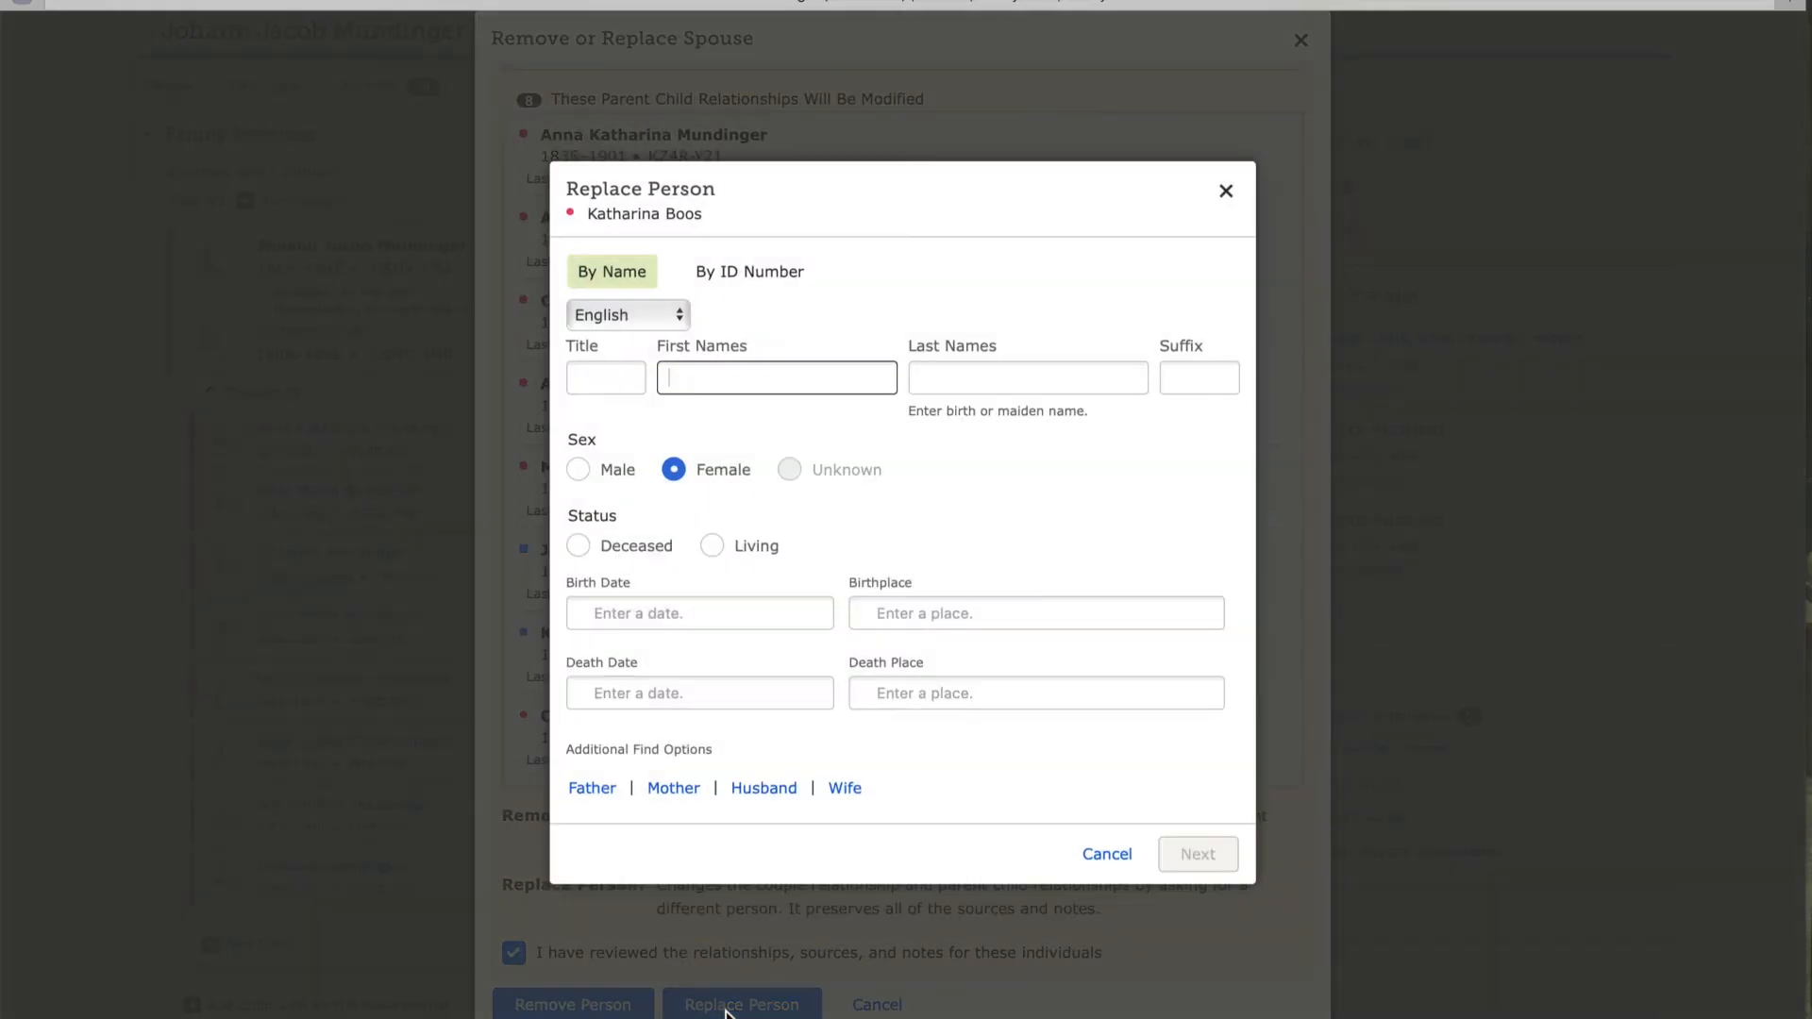
- Enter the replacement wife's first and last names and set her status to Deceased
{"action": "type", "text": "Anna Catharina"}
{"action": "key", "text": "Tab"}
{"action": "type", "text": "Mundinger"}
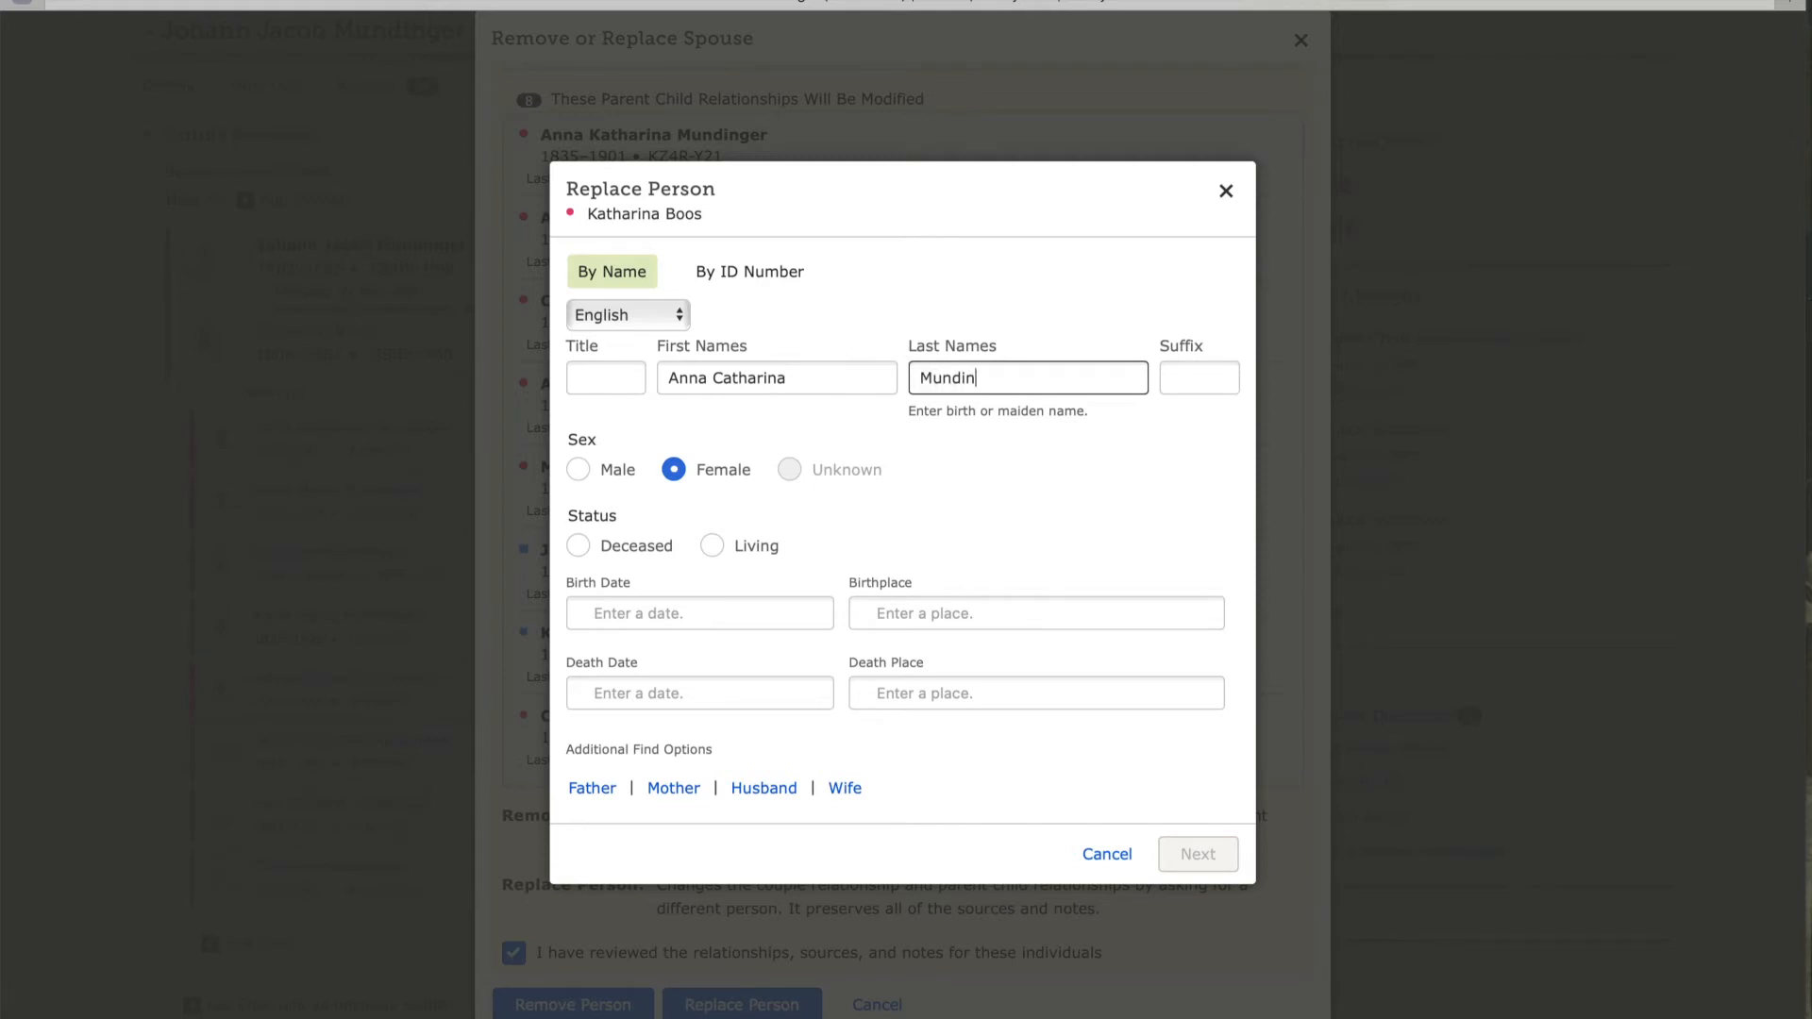
{"action": "left_click", "coordinate": [586, 555]}
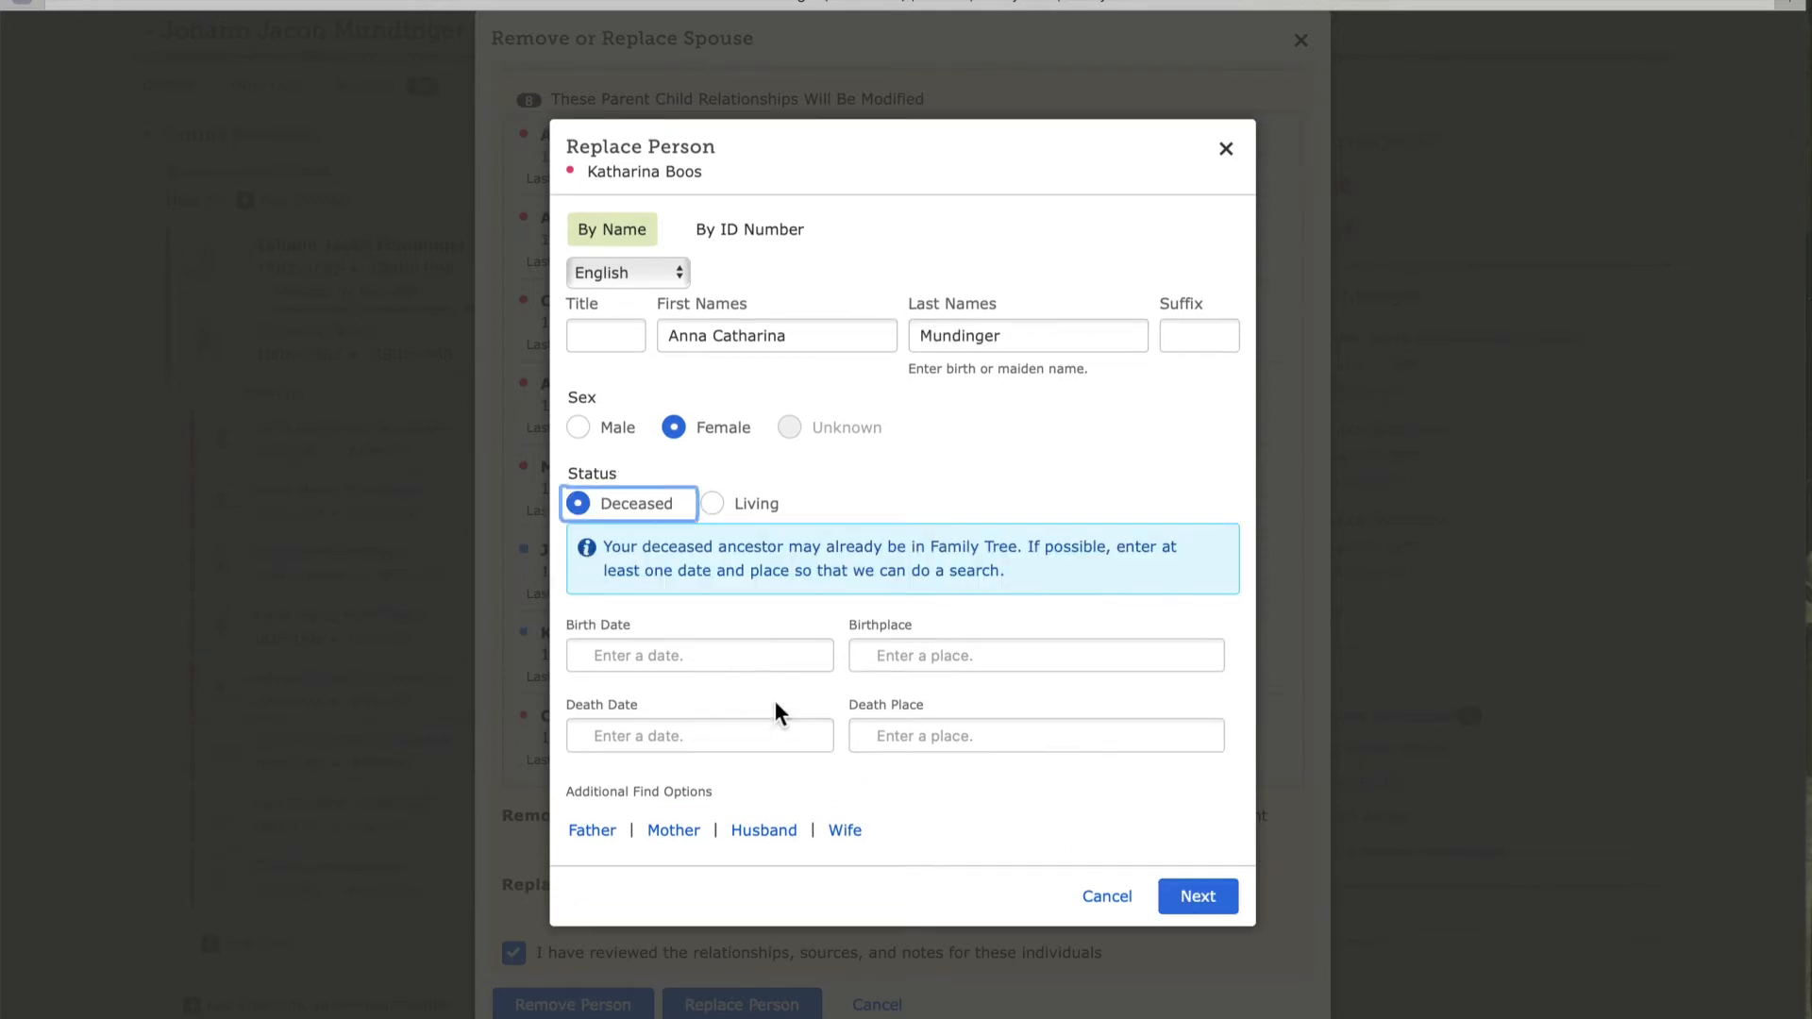
- Add the full names of the replacement wife's father and mother, and create her as a new person in the tree
{"action": "left_click", "coordinate": [592, 831]}
{"action": "type", "text": "Friedrich"}
{"action": "key", "text": "Tab"}
{"action": "type", "text": "Mundinger"}
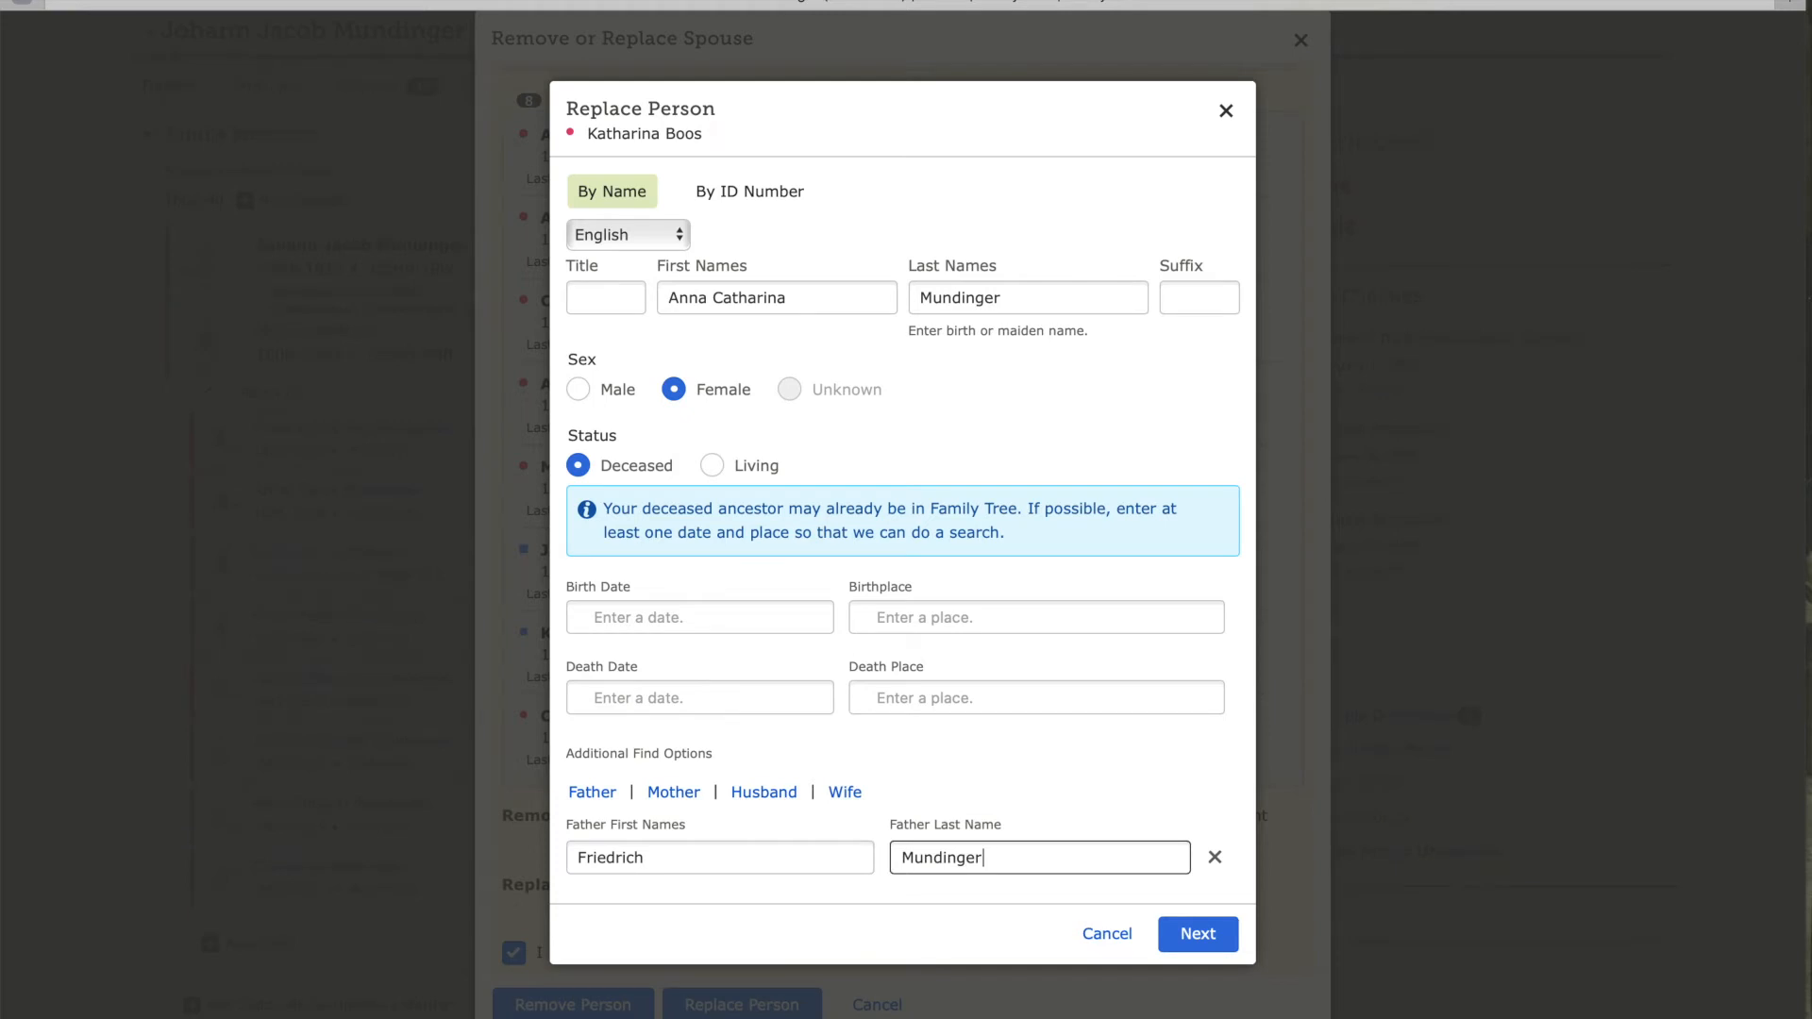
{"action": "left_click", "coordinate": [672, 795]}
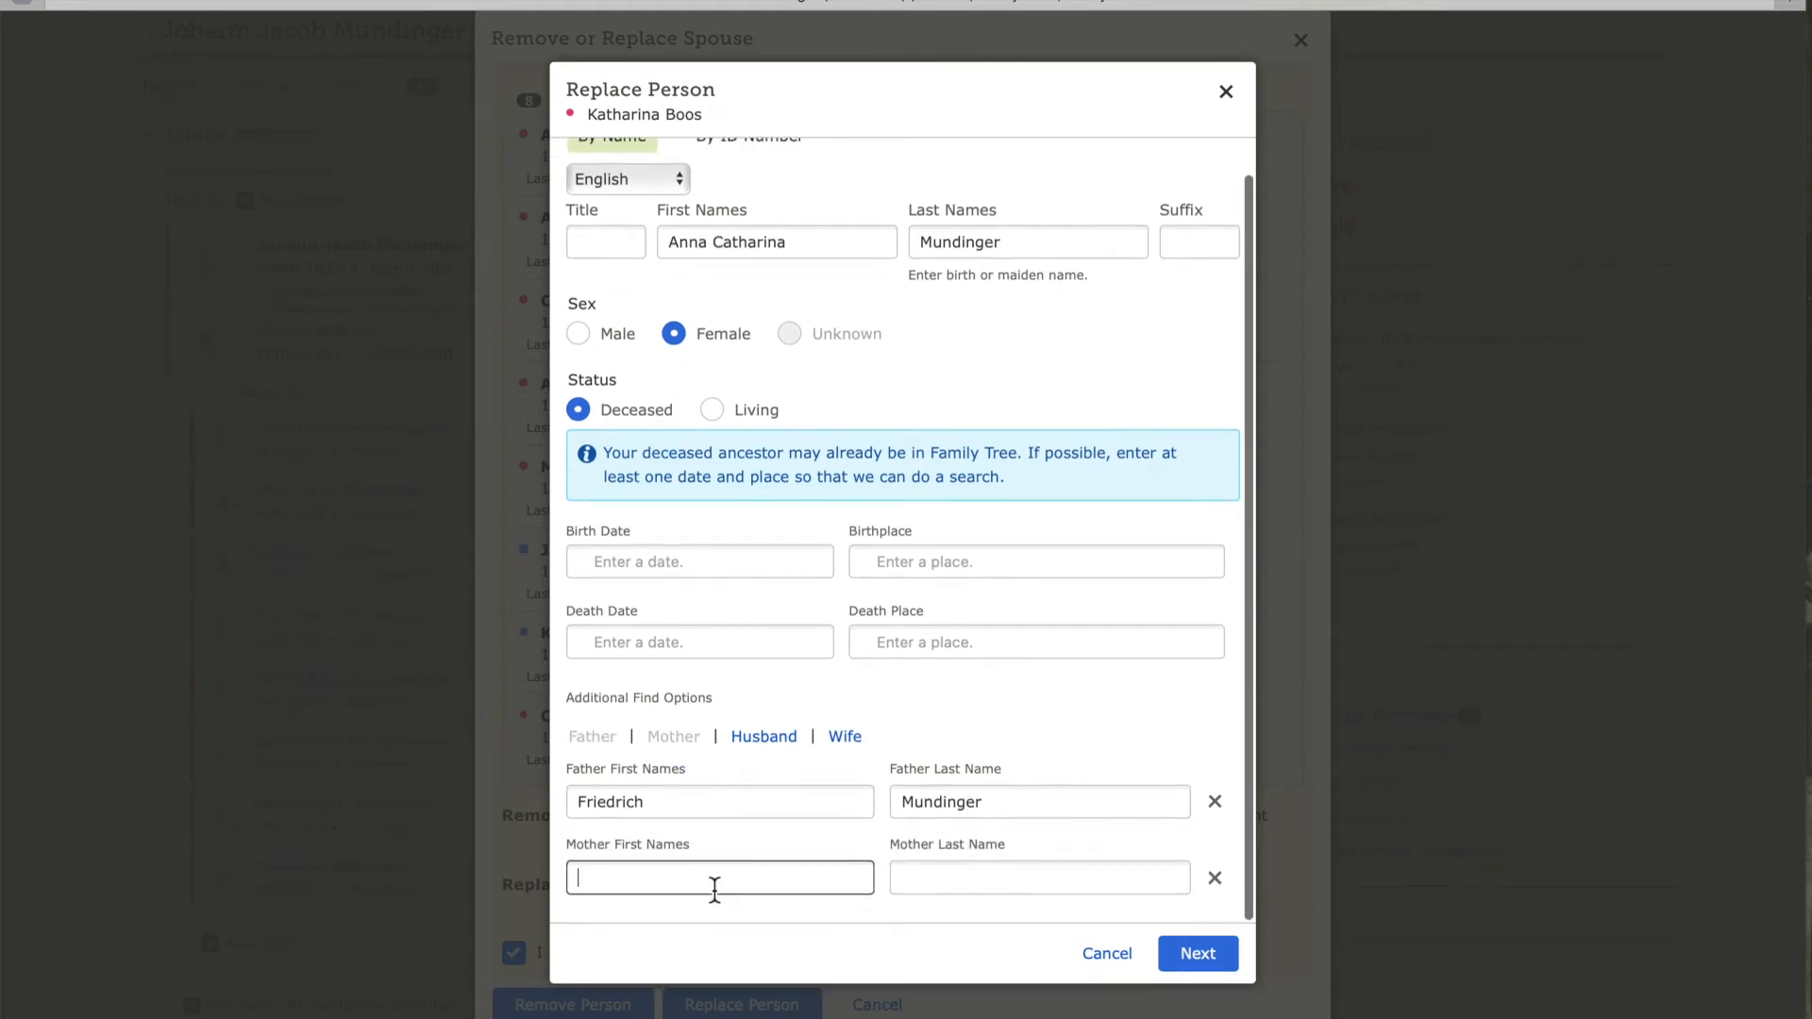
{"action": "type", "text": "Maria Elisabetha"}
{"action": "key", "text": "Tab"}
{"action": "type", "text": "Heitzmann"}
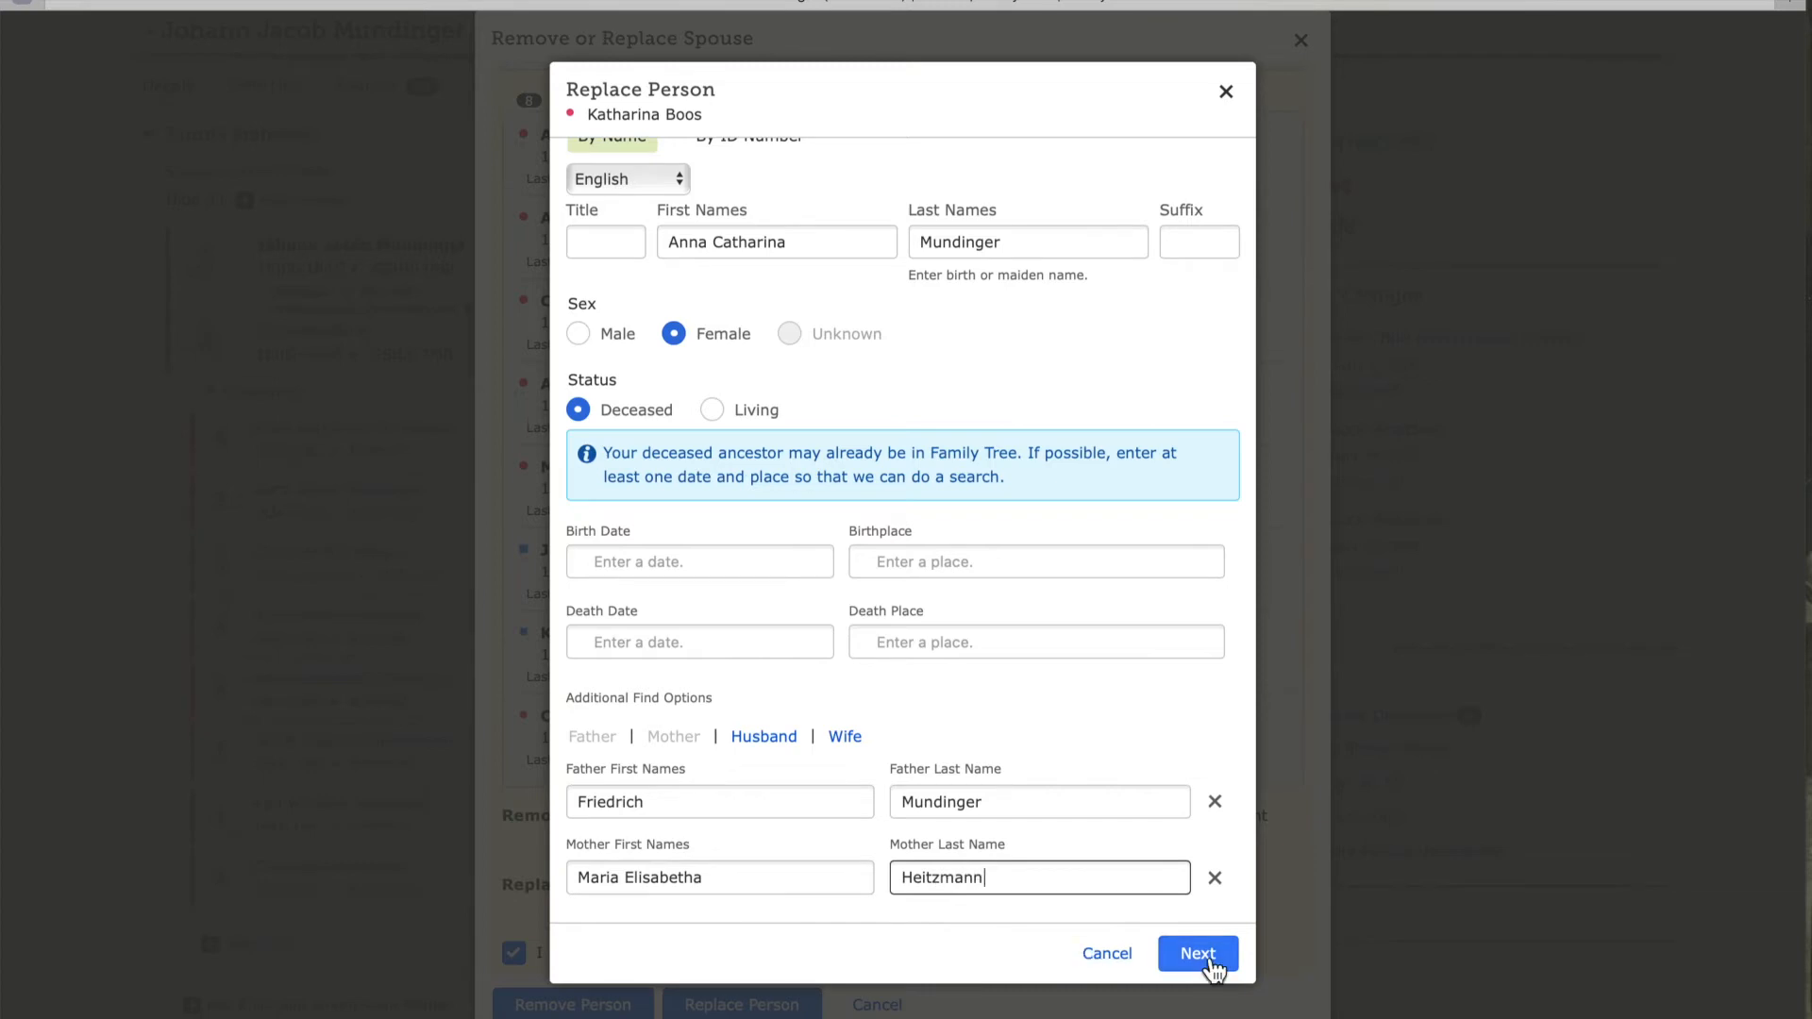
{"action": "left_click", "coordinate": [1221, 964]}
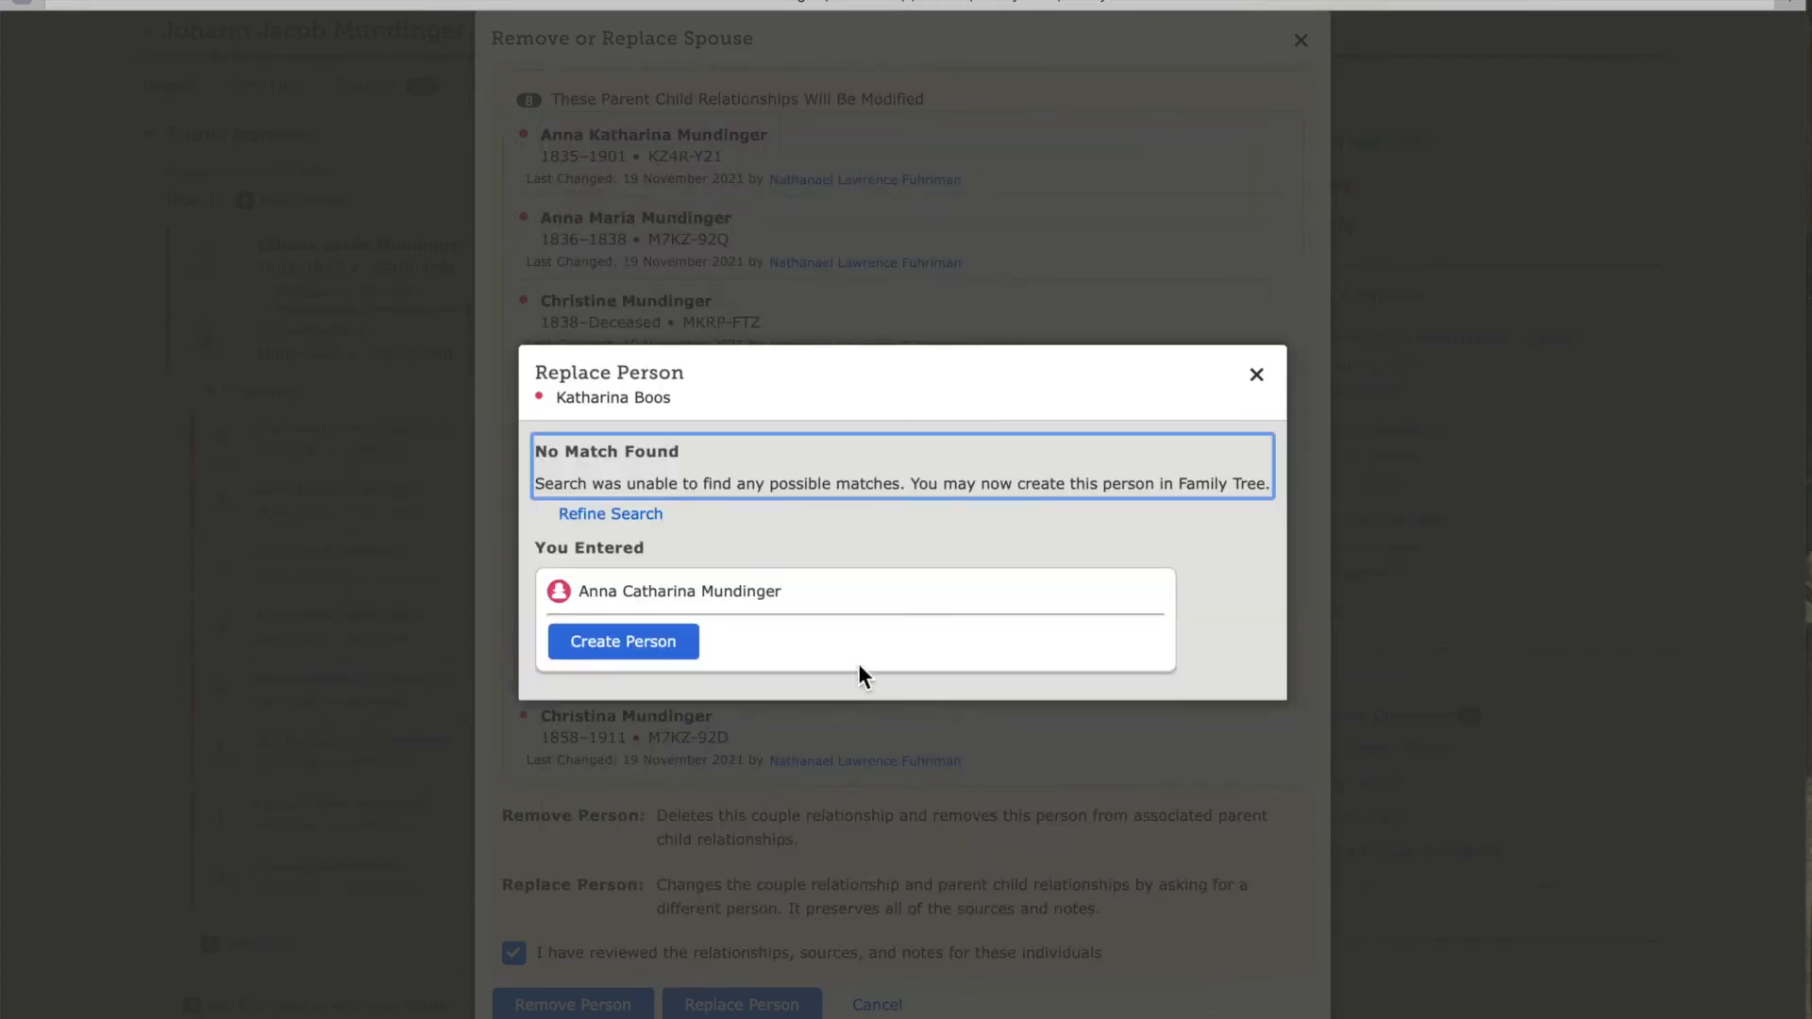
{"action": "left_click", "coordinate": [694, 643]}
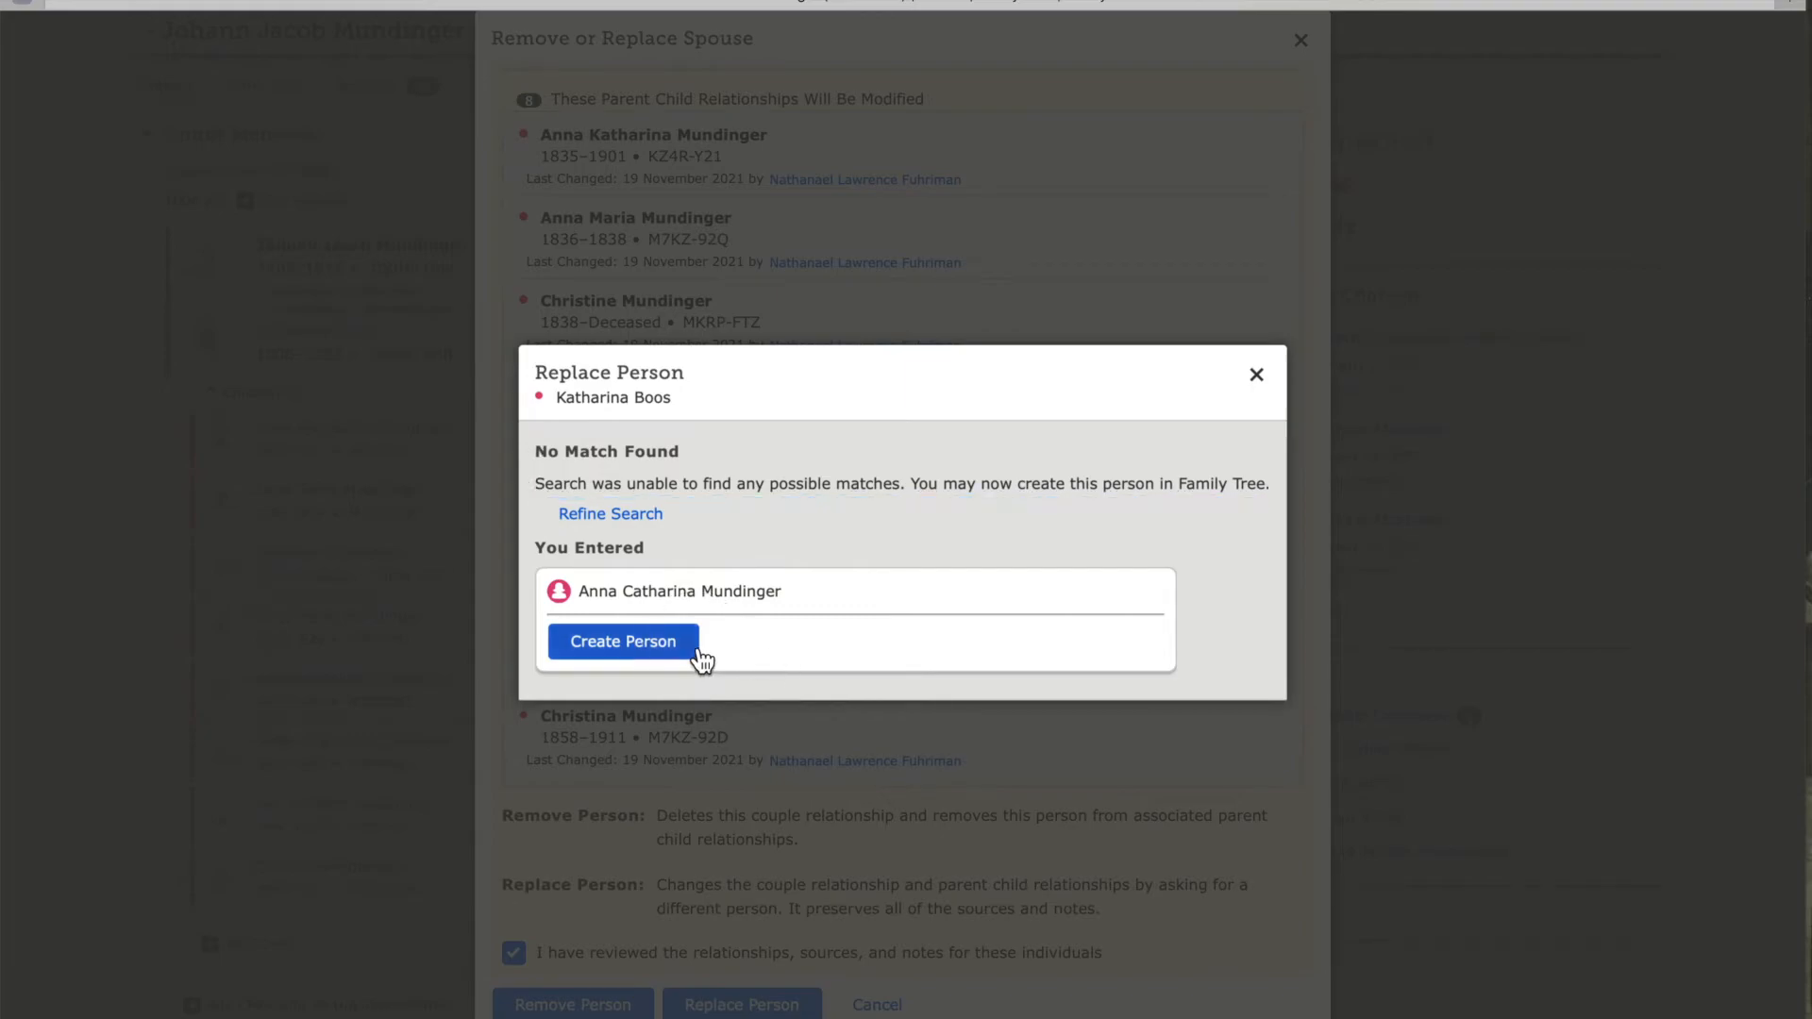
- Replace the wife, giving as reason that documents list the new person as his wife and the former one married another man
{"action": "type", "text": "Documents list "}
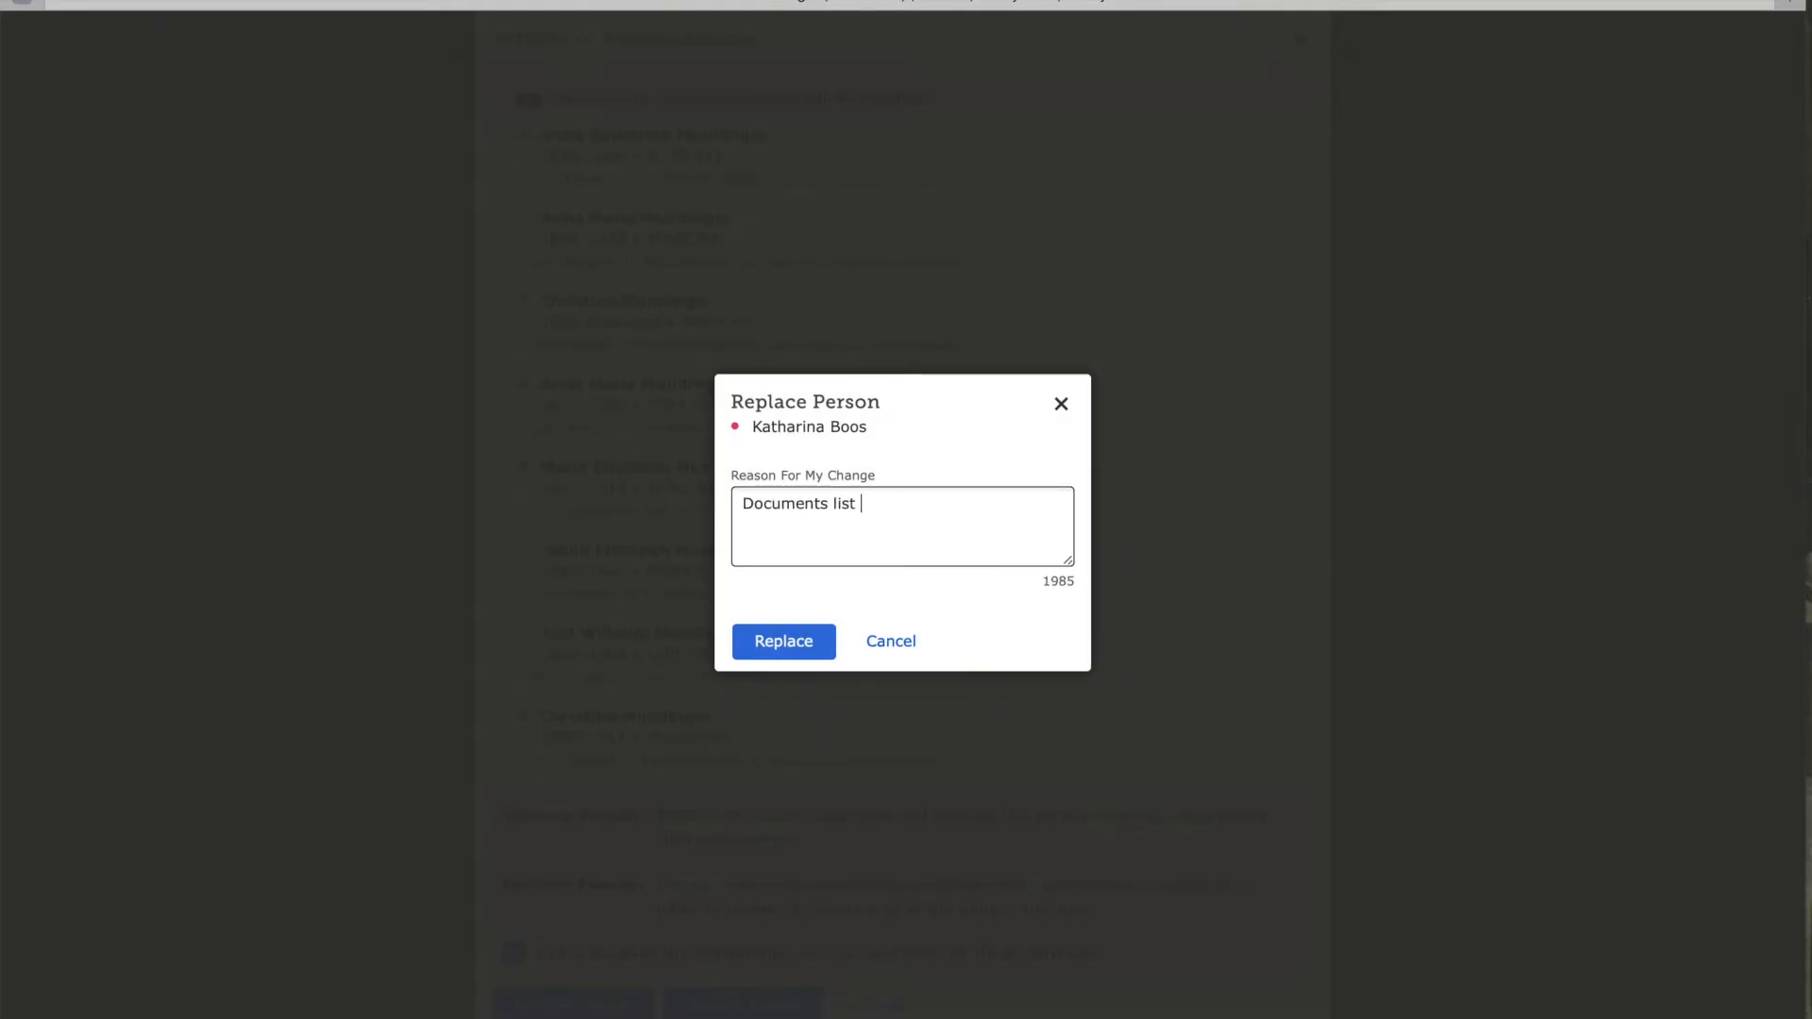
{"action": "type", "text": "Anna Catharina Mundinger as"}
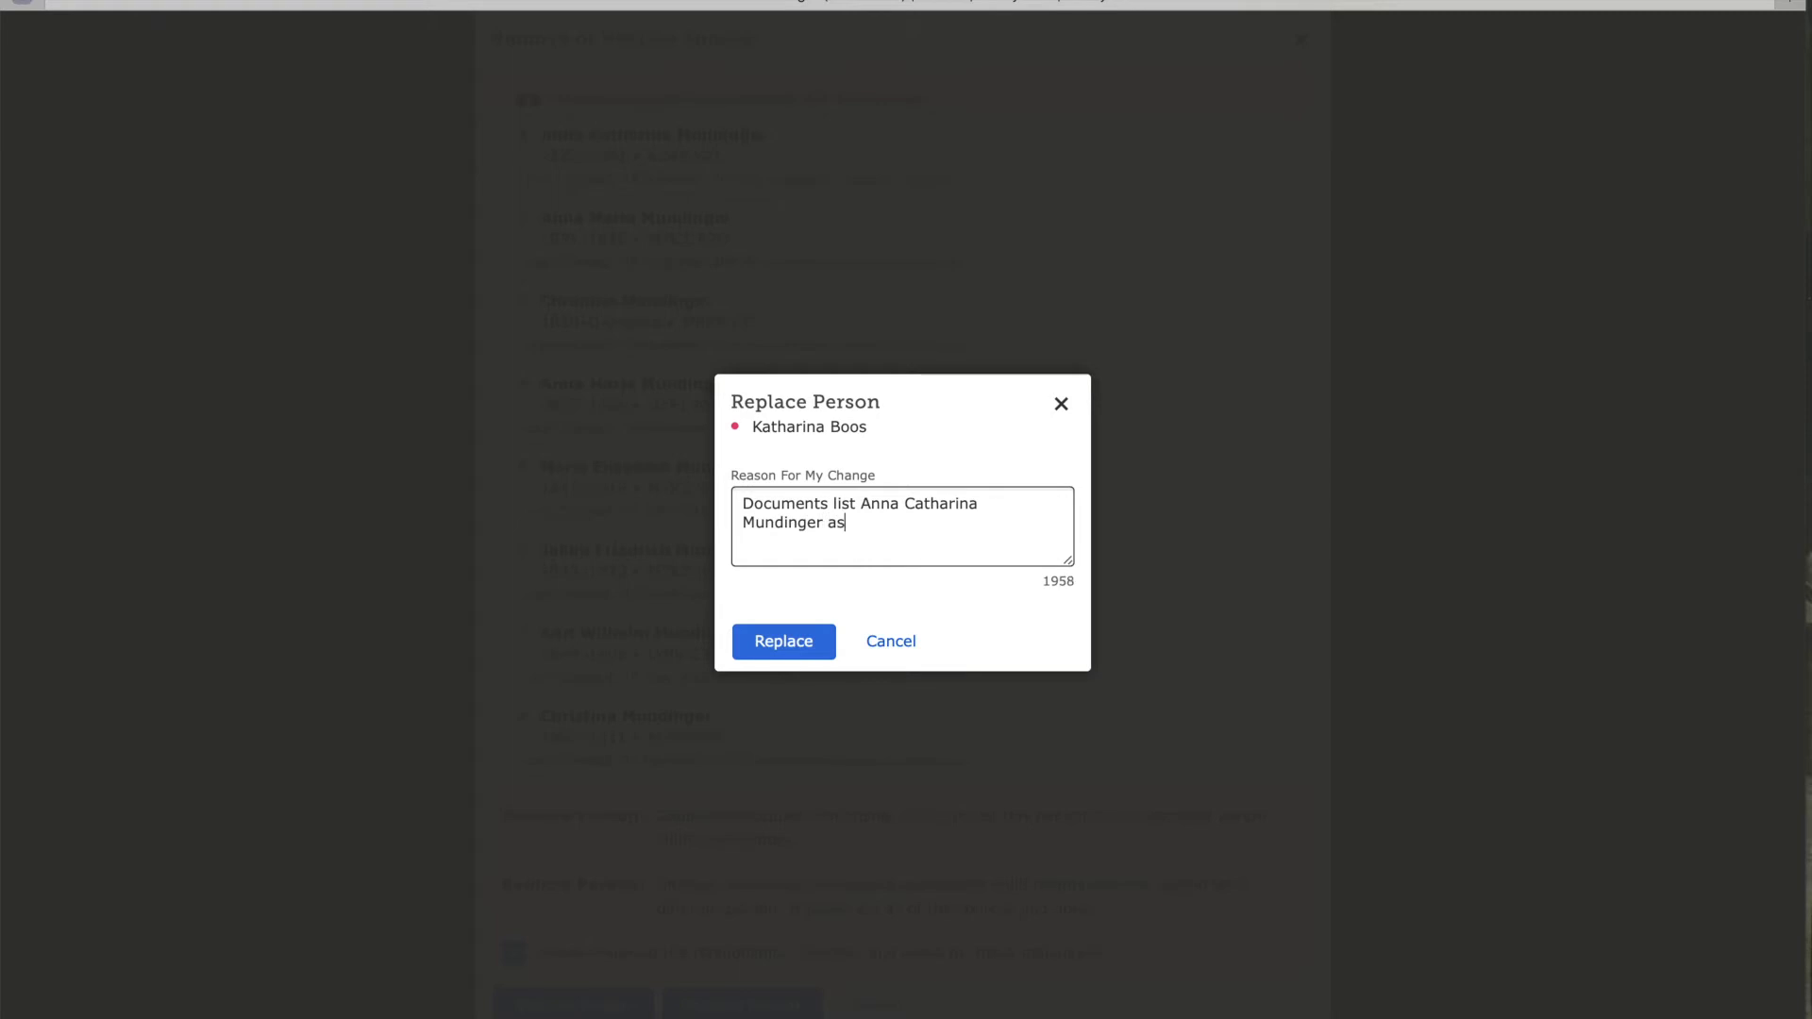
{"action": "type", "text": " wife of Johann Jacob Mundinger."}
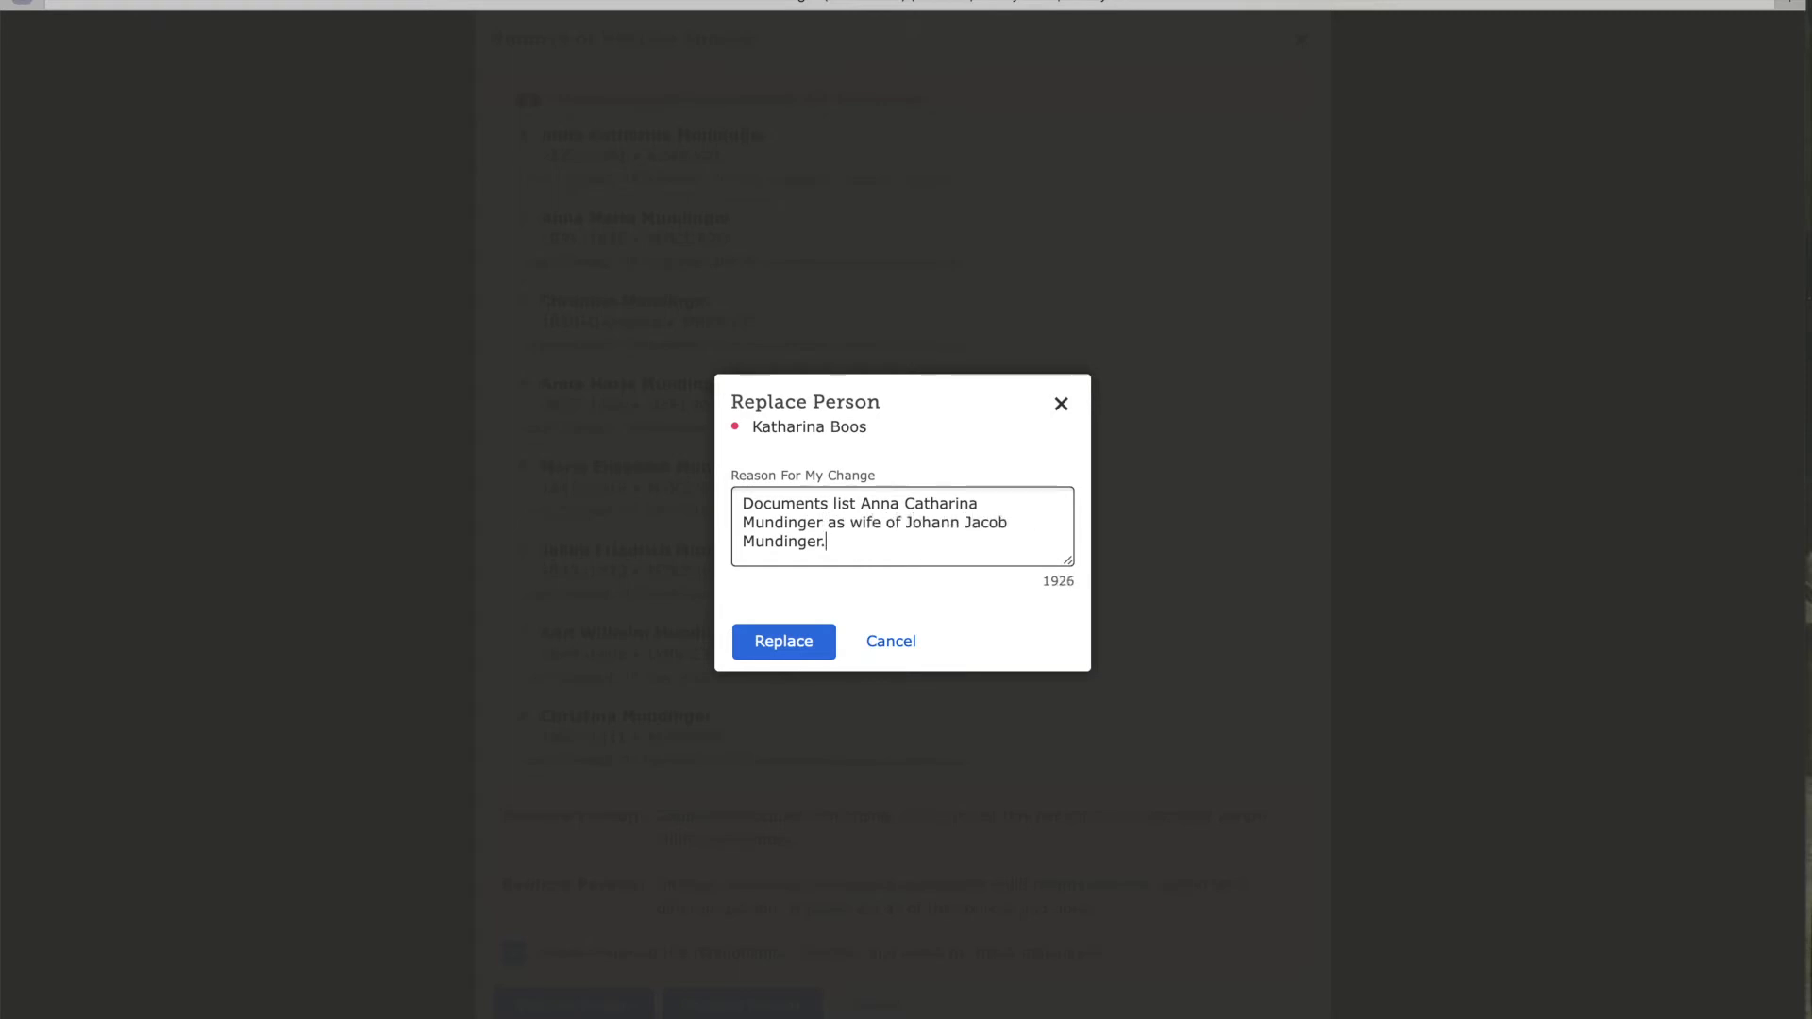
{"action": "type", "text": " Katharina Boos married J"}
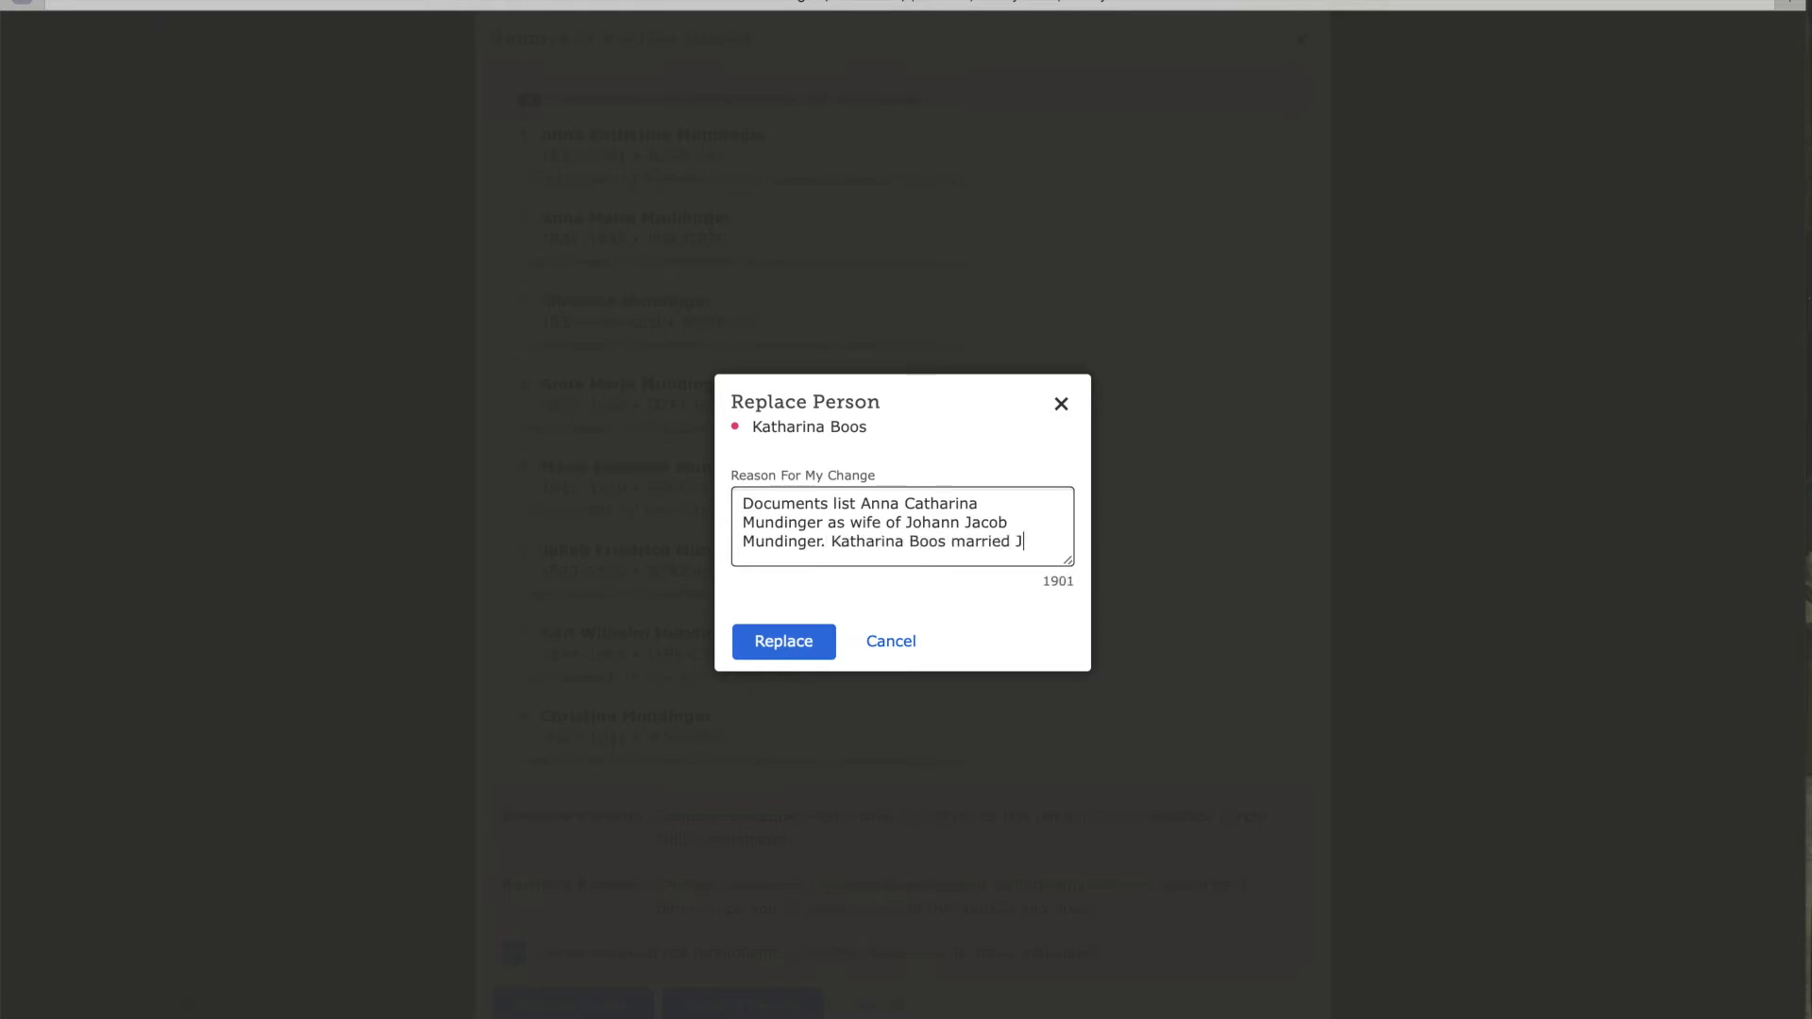
{"action": "type", "text": "ohann Michael Mundinger."}
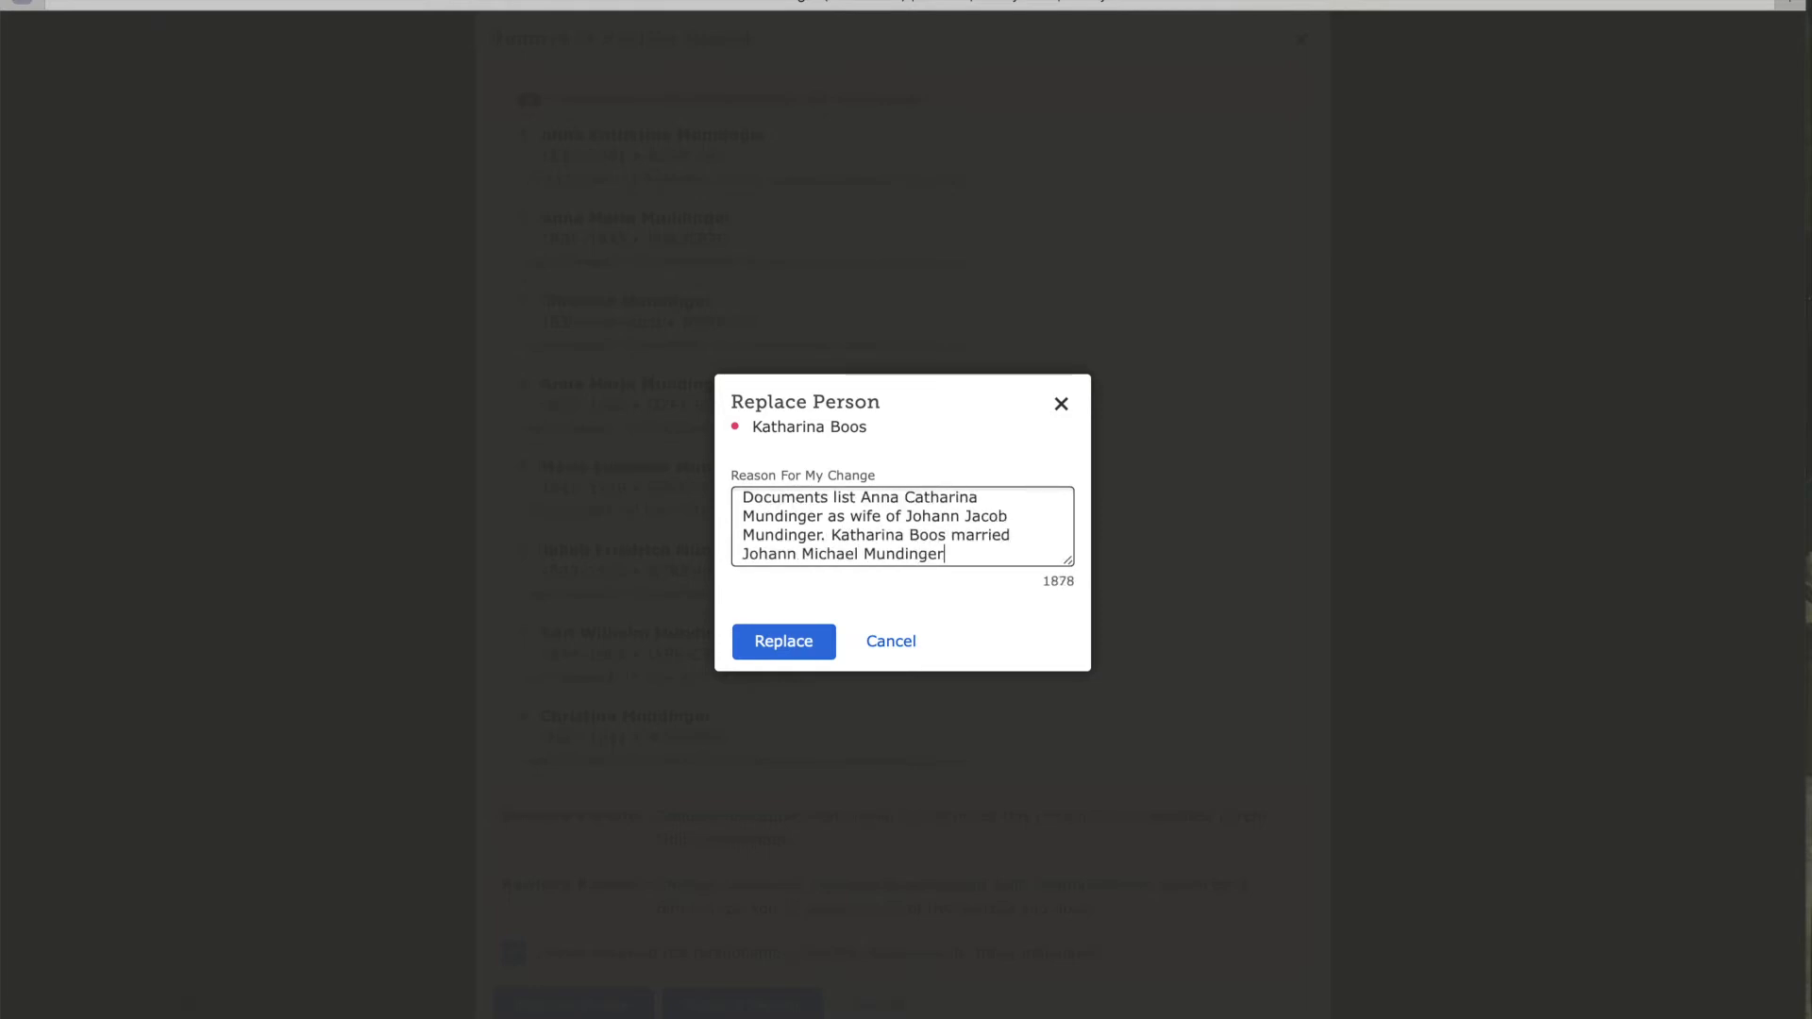
{"action": "left_click", "coordinate": [783, 641]}
{"action": "scroll", "coordinate": [830, 873], "scroll_direction": "down", "scroll_amount": 5}
{"action": "scroll", "coordinate": [690, 1015], "scroll_direction": "down", "scroll_amount": 7}
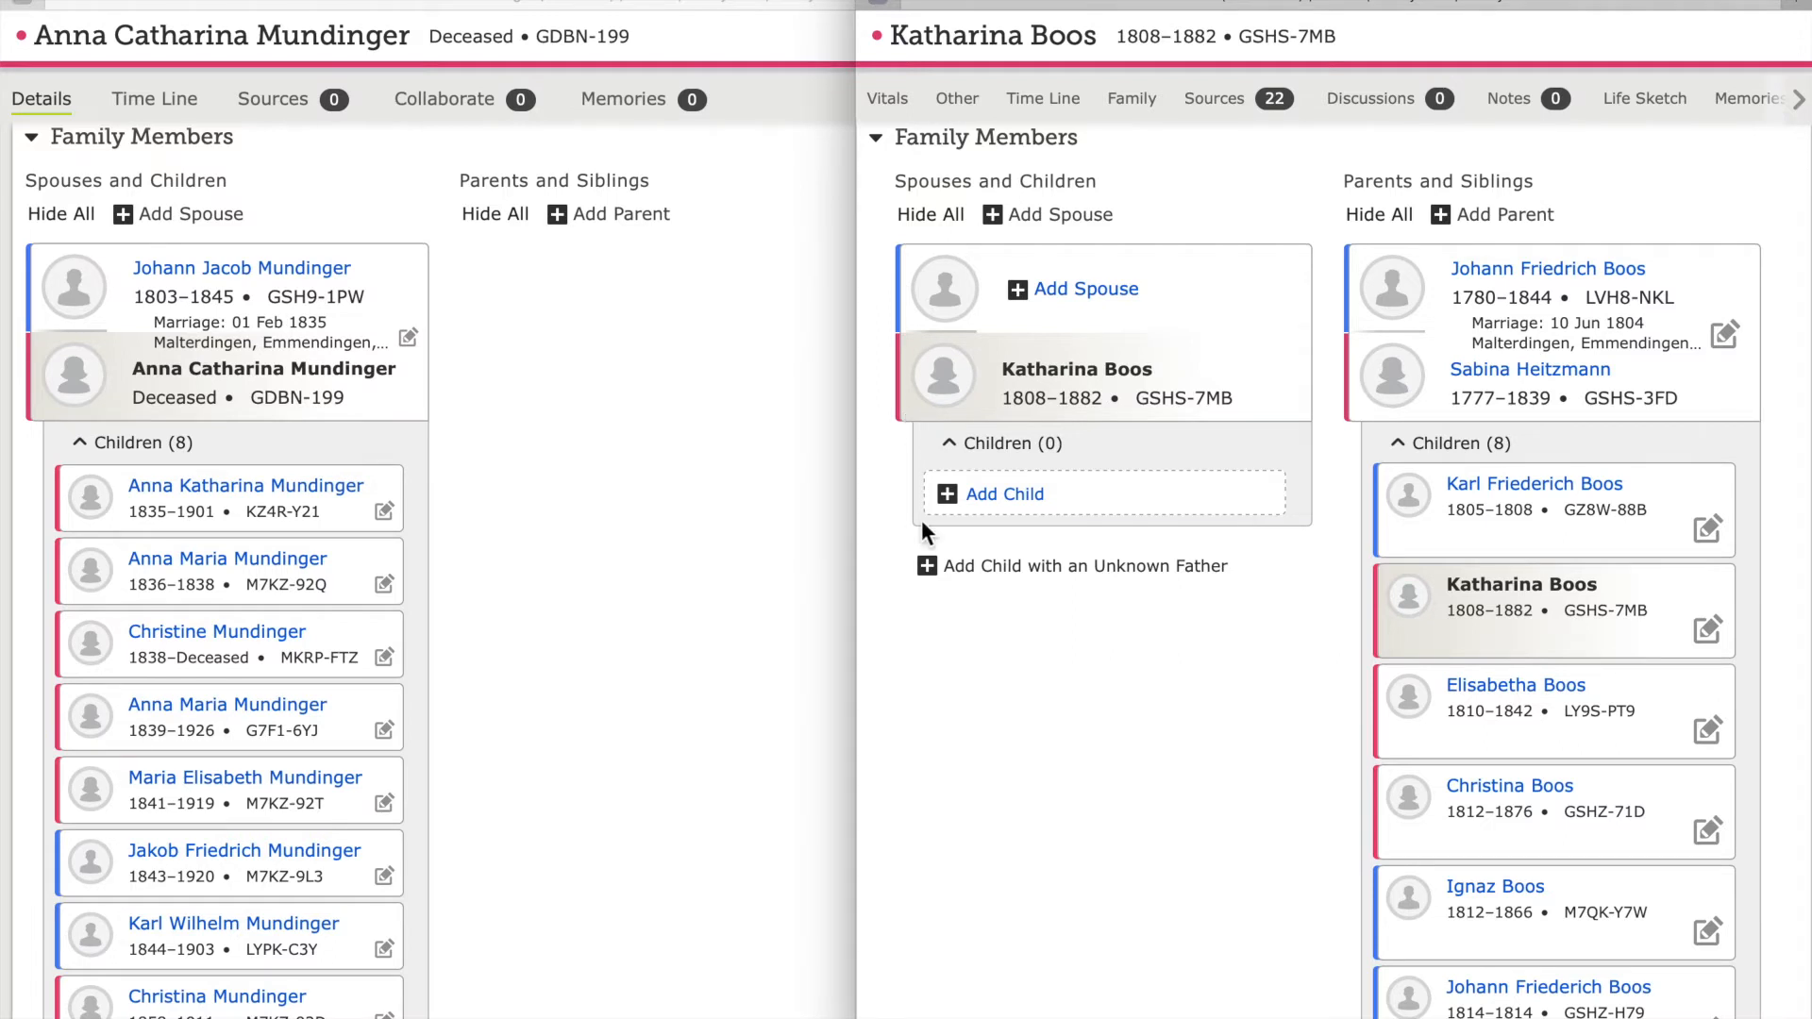
- Edit the seventh listed child's parent-child relationship, confirm that the relationships, sources and notes were reviewed, and choose to replace his parents
{"action": "left_click", "coordinate": [383, 948]}
{"action": "left_click", "coordinate": [384, 949]}
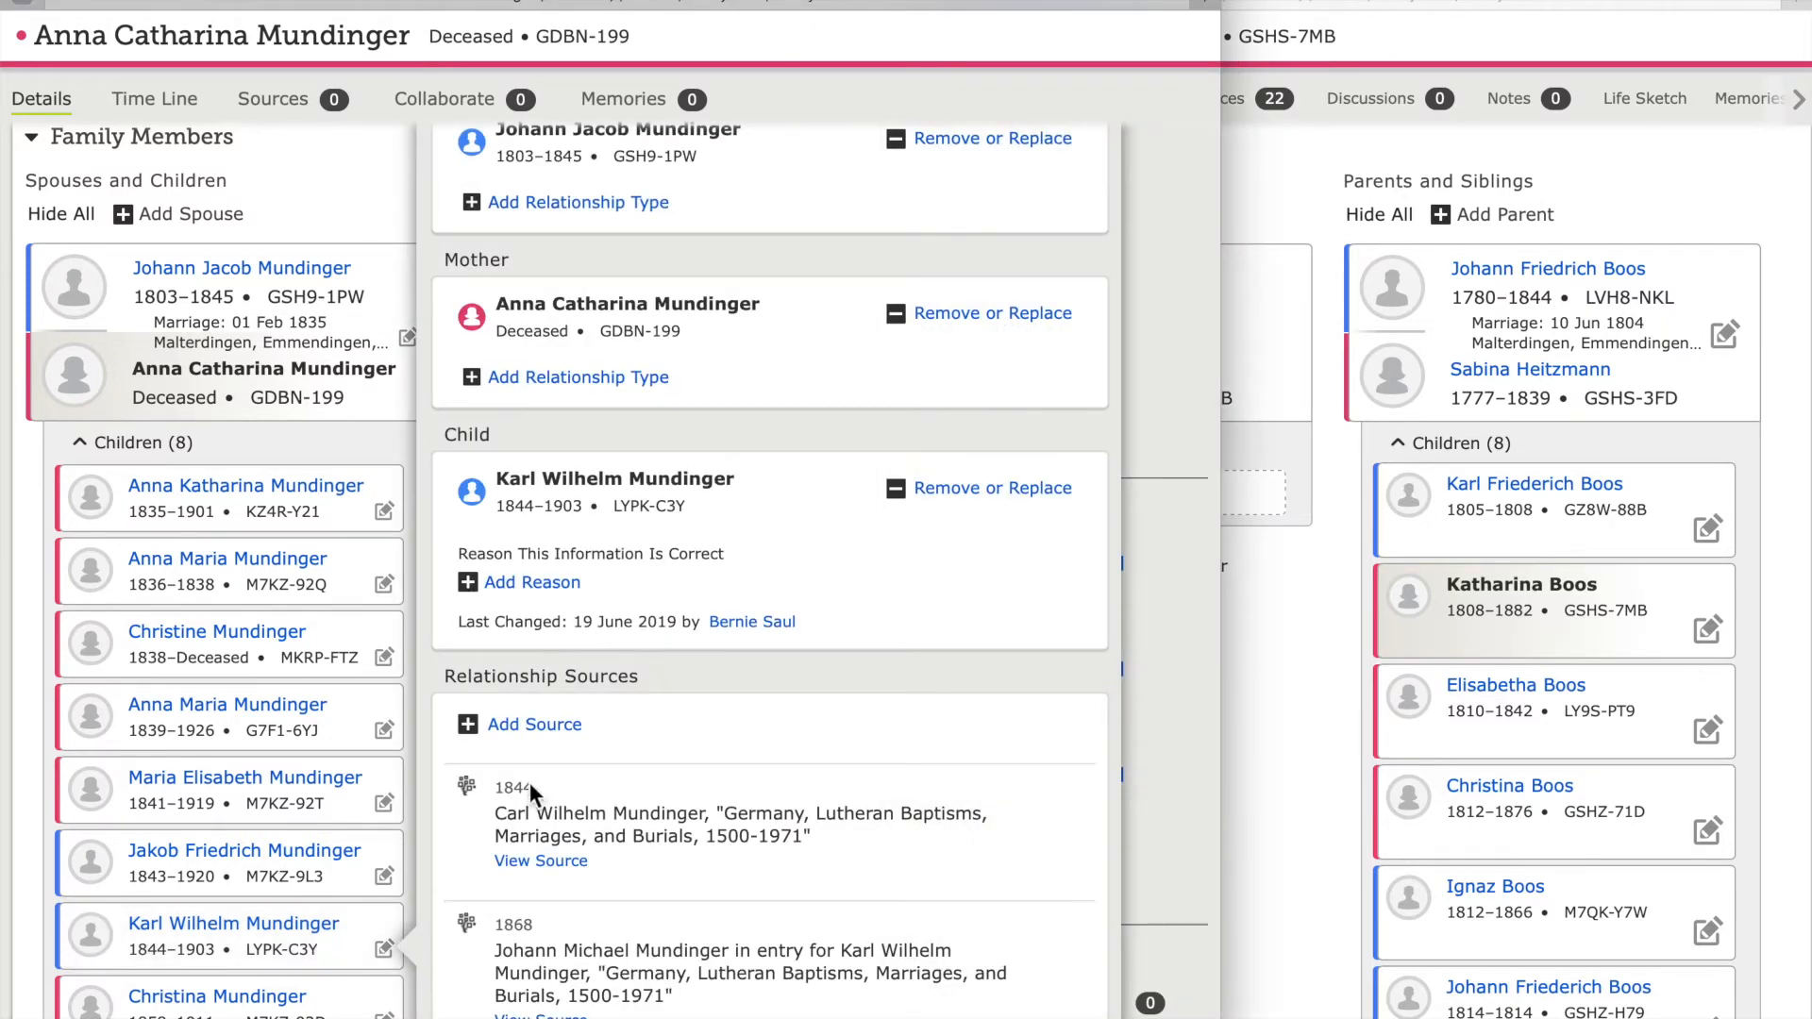
{"action": "scroll", "coordinate": [530, 780], "scroll_direction": "up", "scroll_amount": 2}
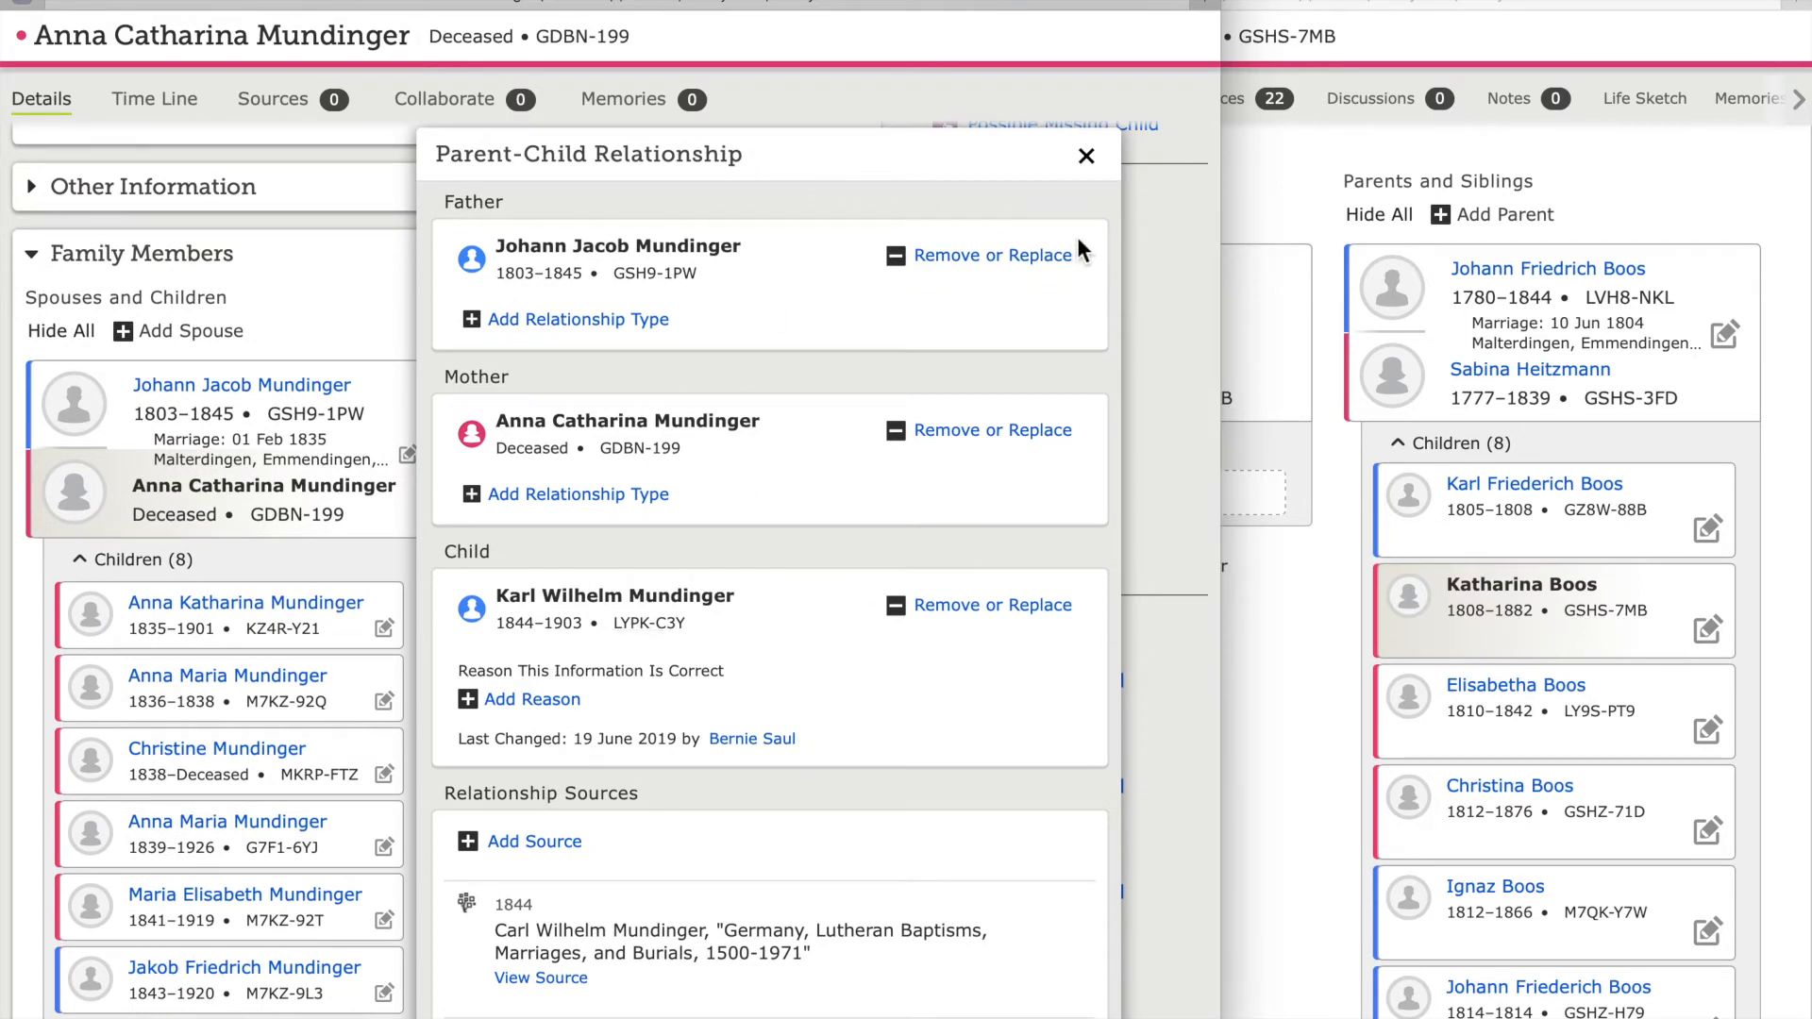
{"action": "left_click", "coordinate": [1065, 609]}
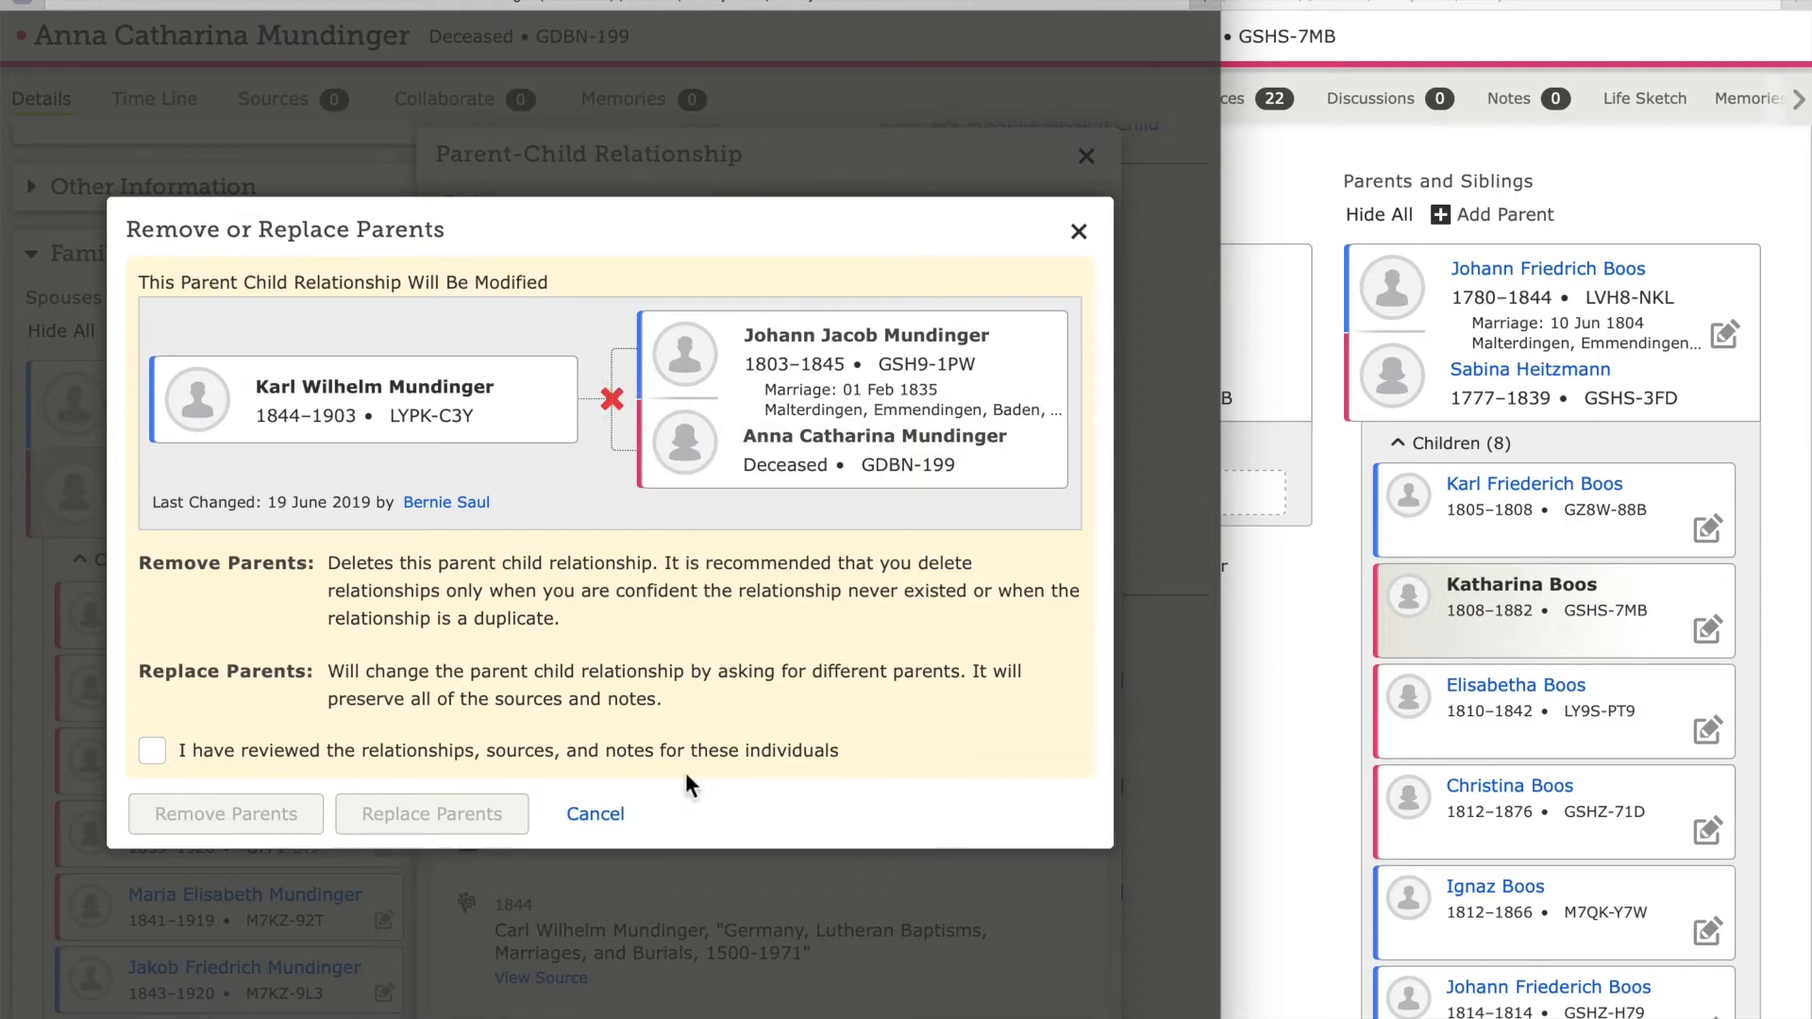
{"action": "left_click", "coordinate": [157, 753]}
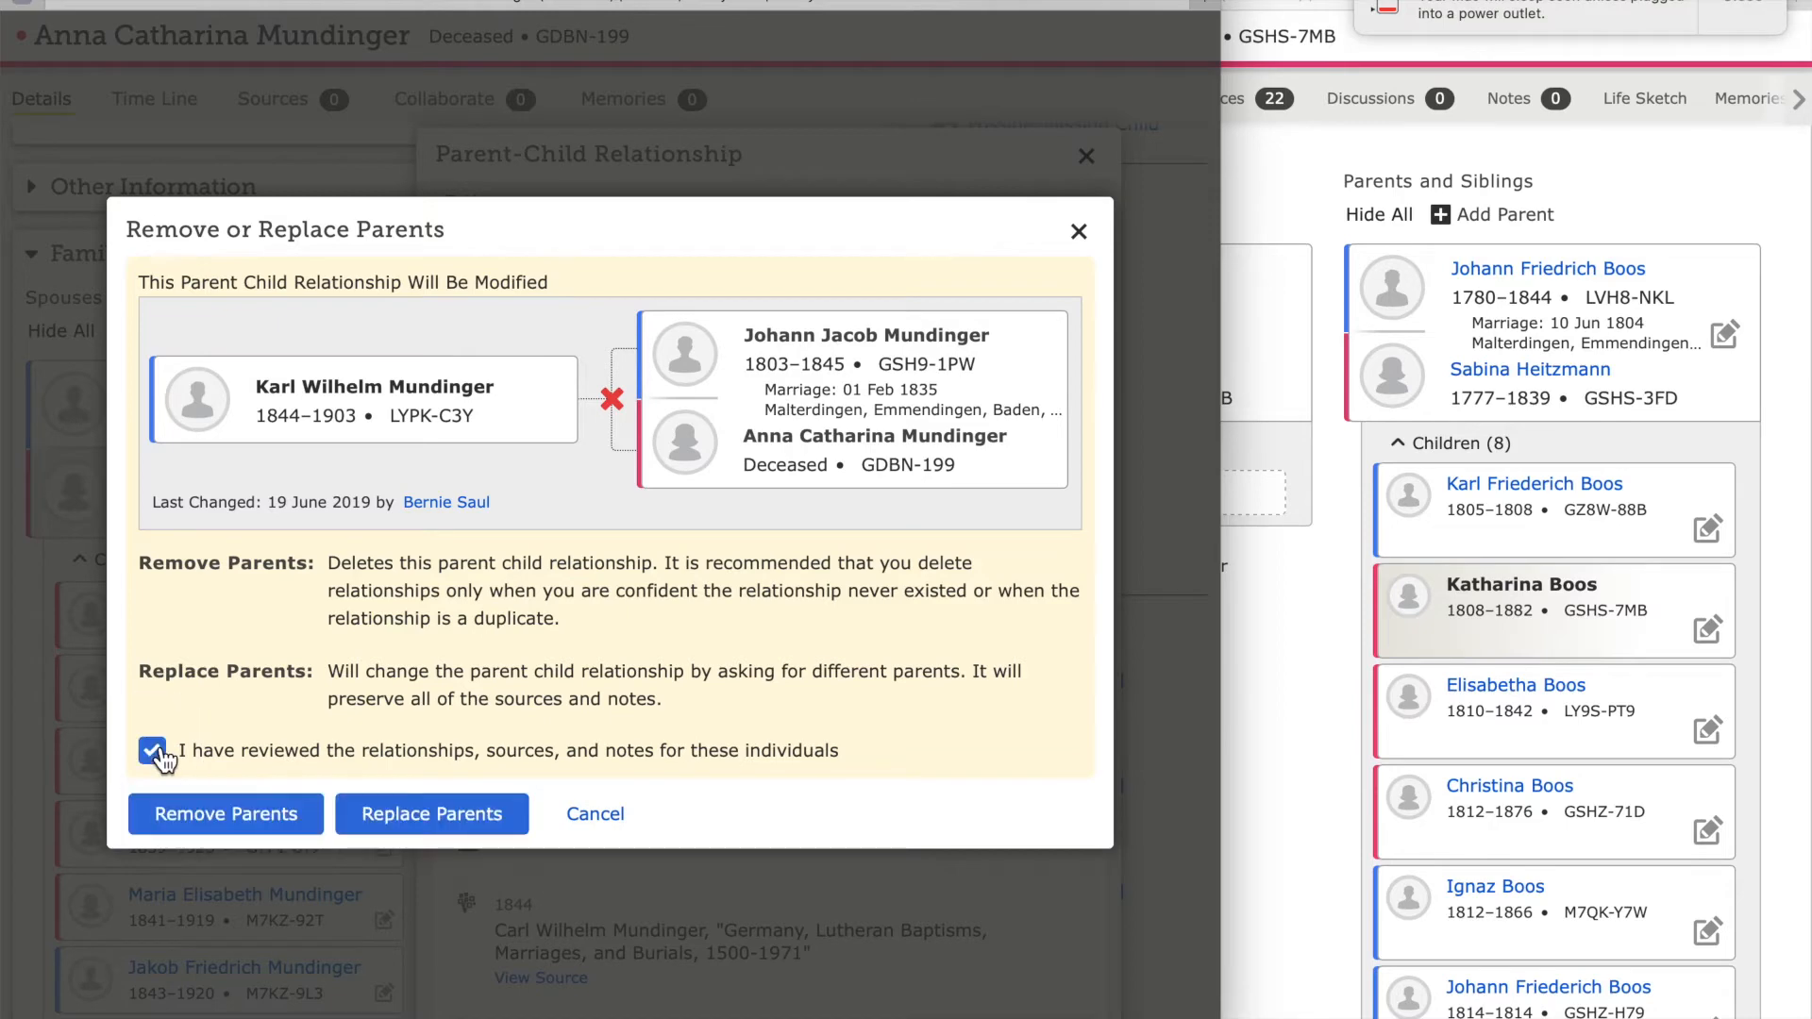
{"action": "left_click", "coordinate": [511, 836]}
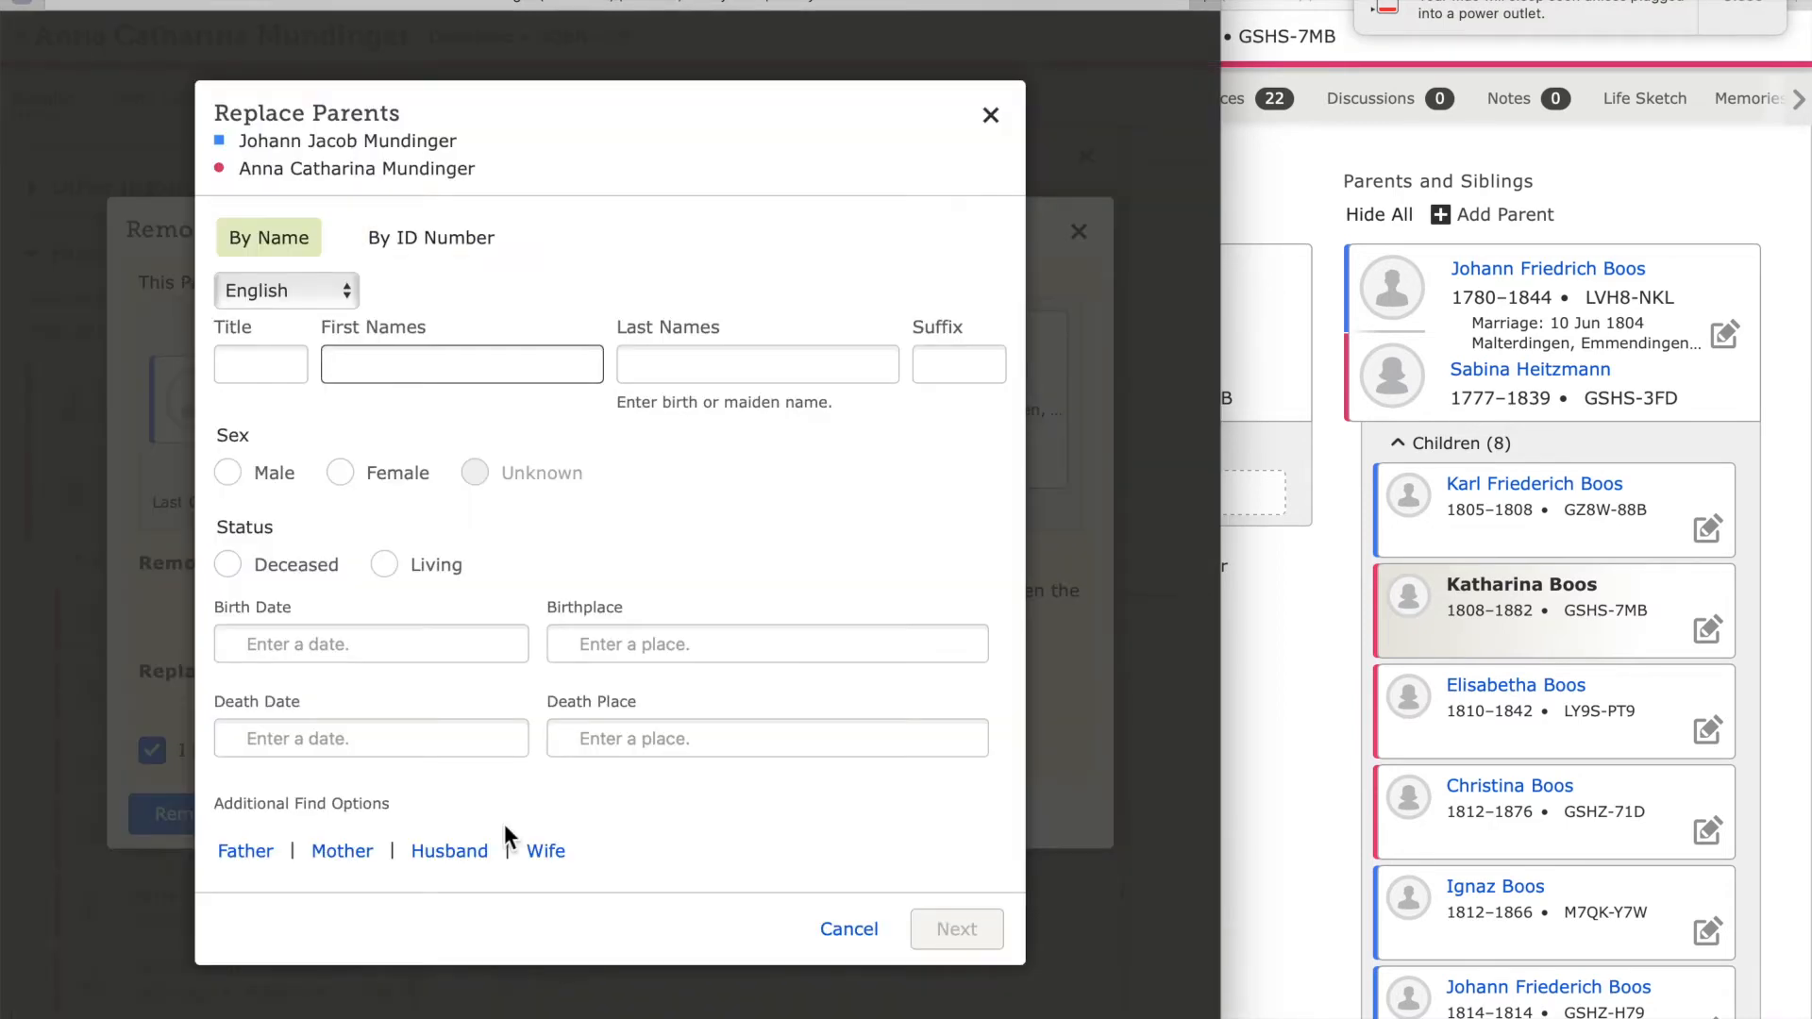
- Find the replacement mother by the ID number copied from her own profile, and add her as the match
{"action": "left_click", "coordinate": [1241, 676]}
{"action": "left_click", "coordinate": [1192, 401]}
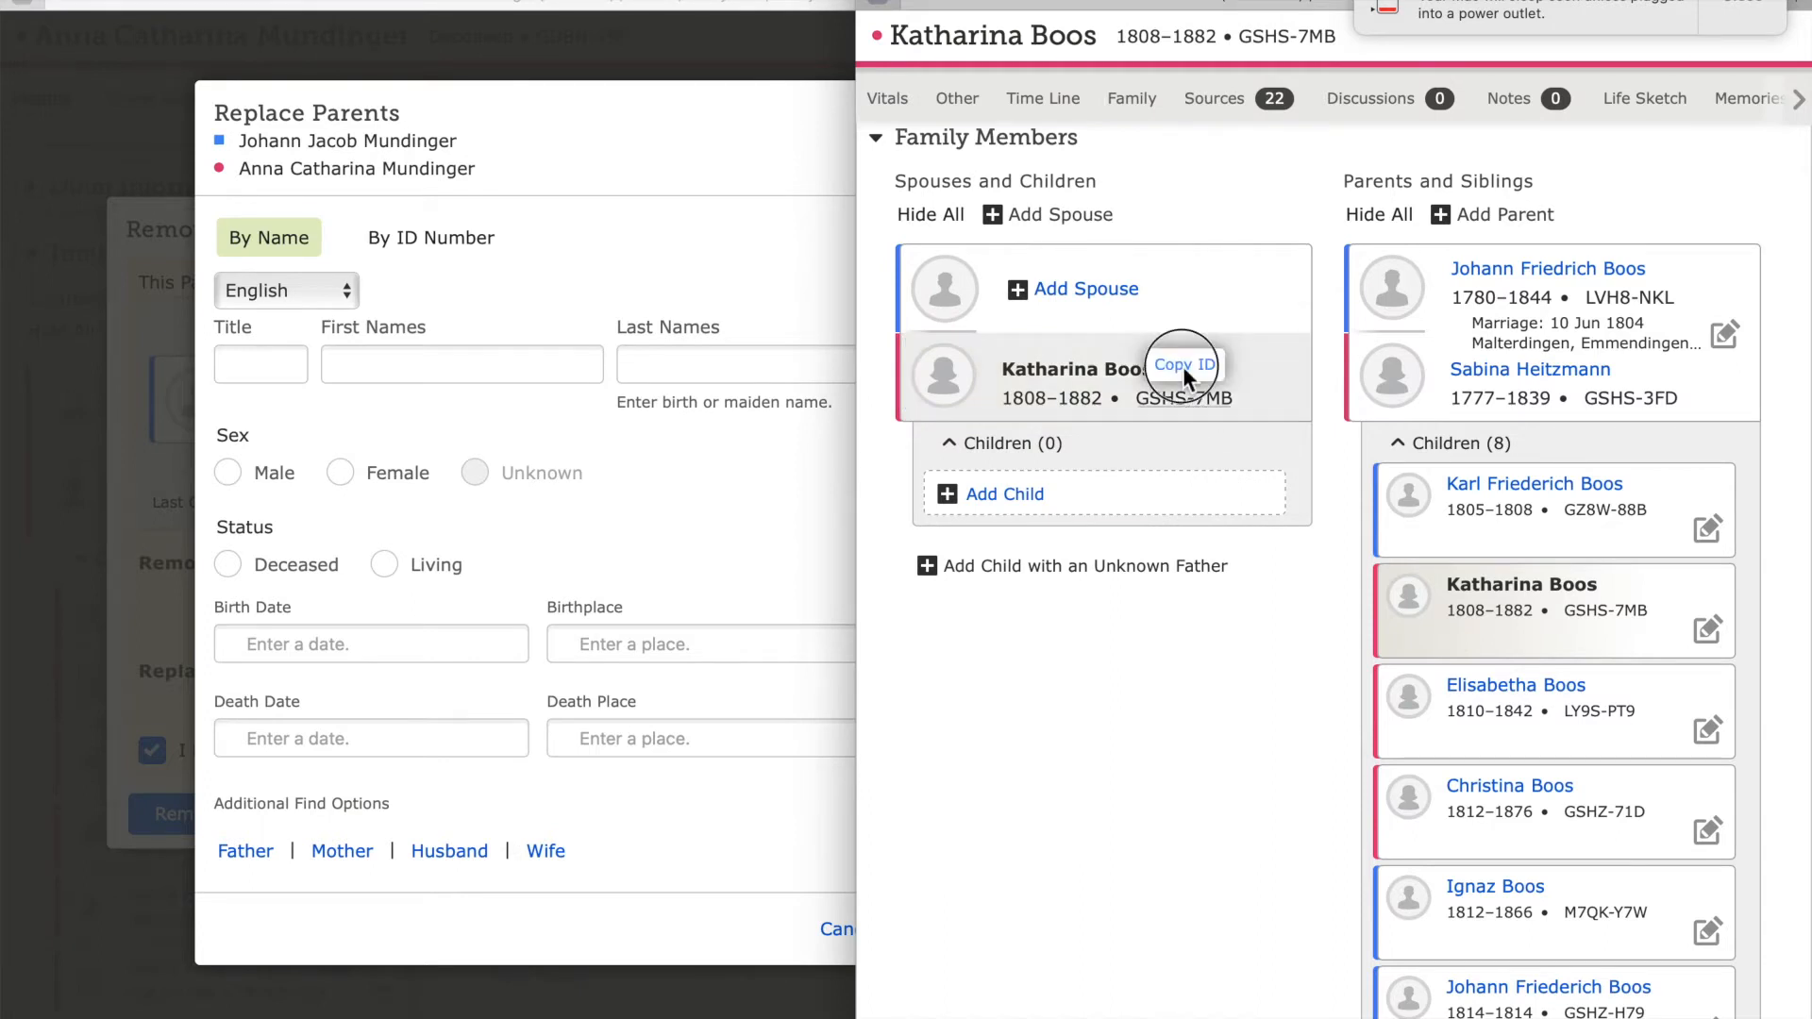
{"action": "left_click", "coordinate": [463, 247]}
{"action": "left_click", "coordinate": [463, 248]}
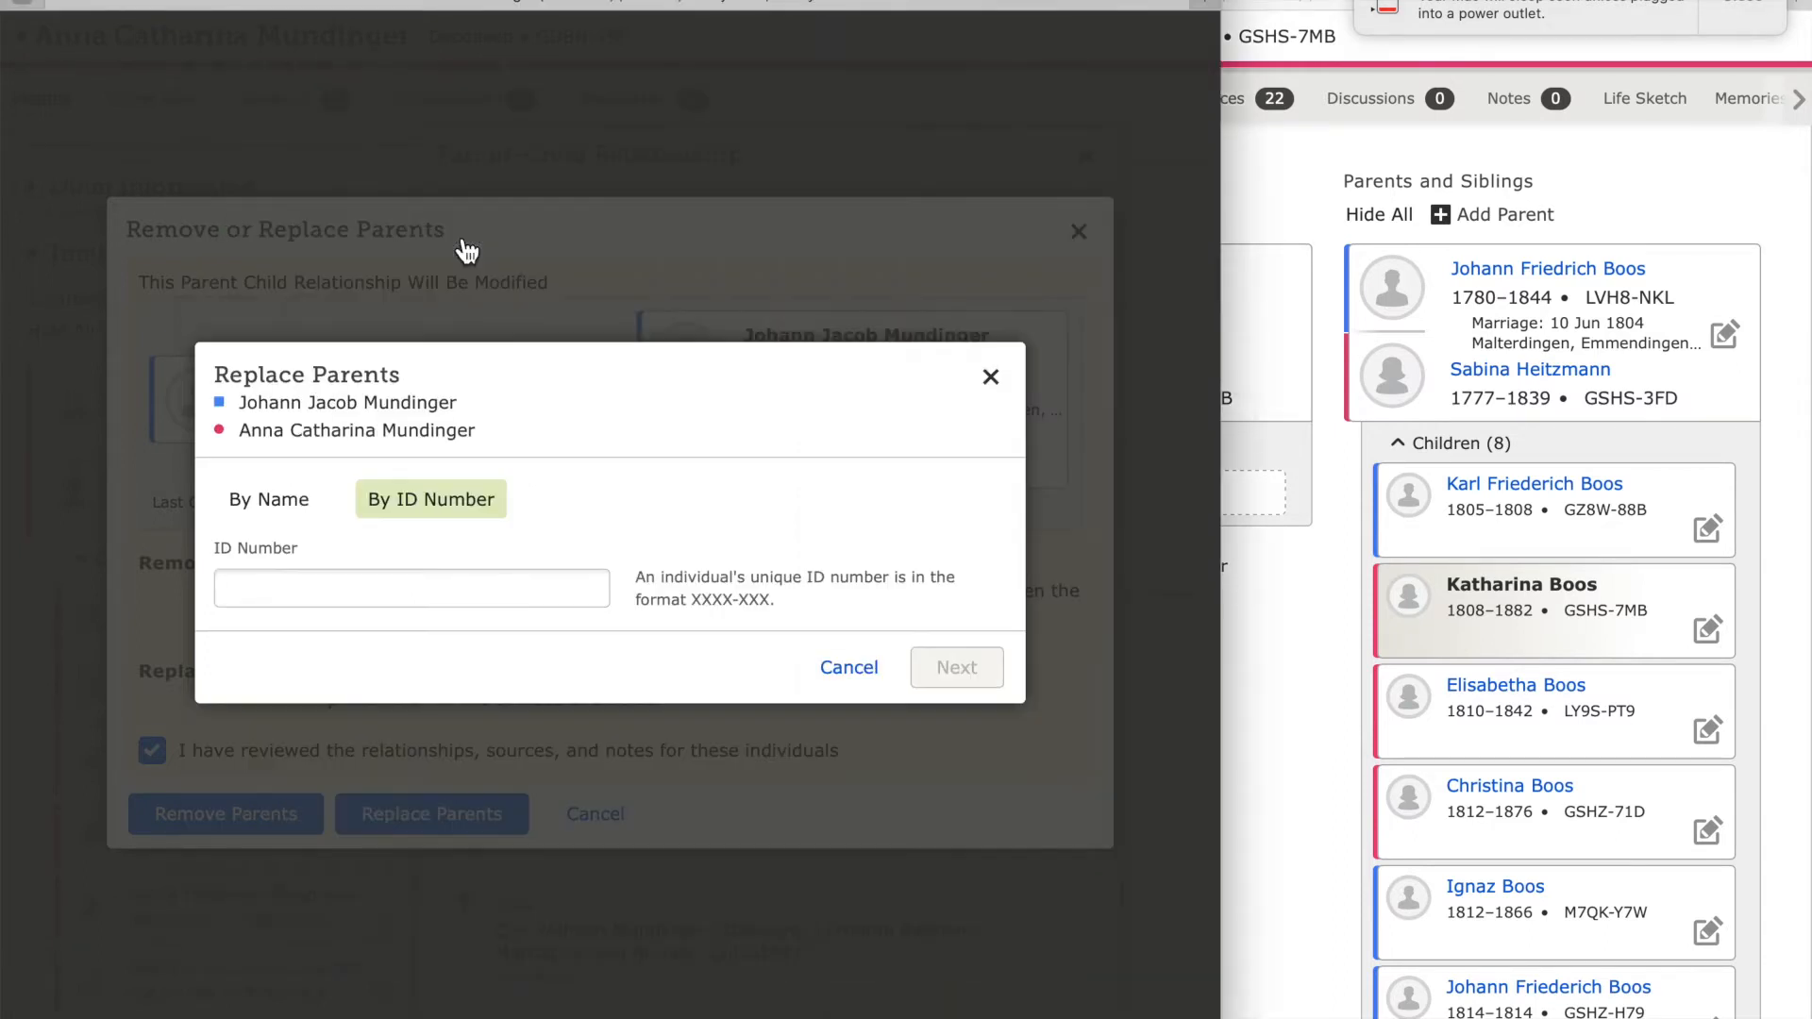
{"action": "left_click", "coordinate": [271, 591]}
{"action": "type", "text": "GSHS-7MB"}
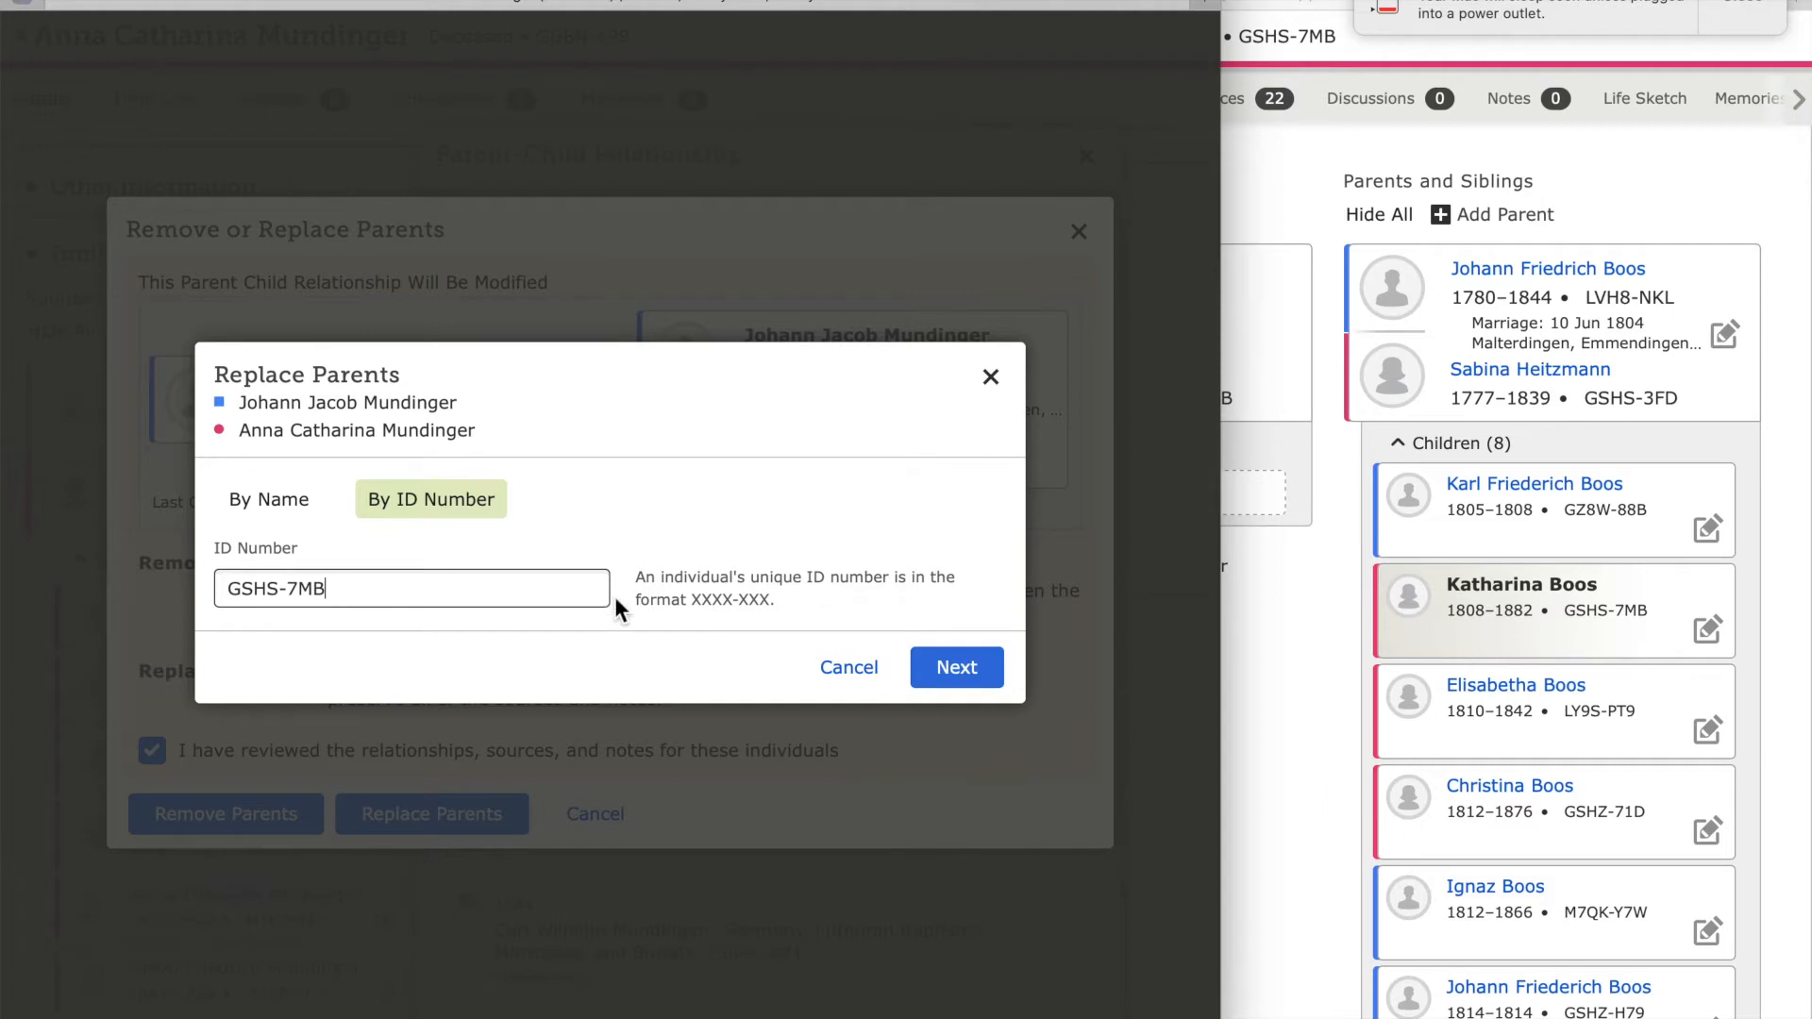
{"action": "left_click", "coordinate": [1001, 681]}
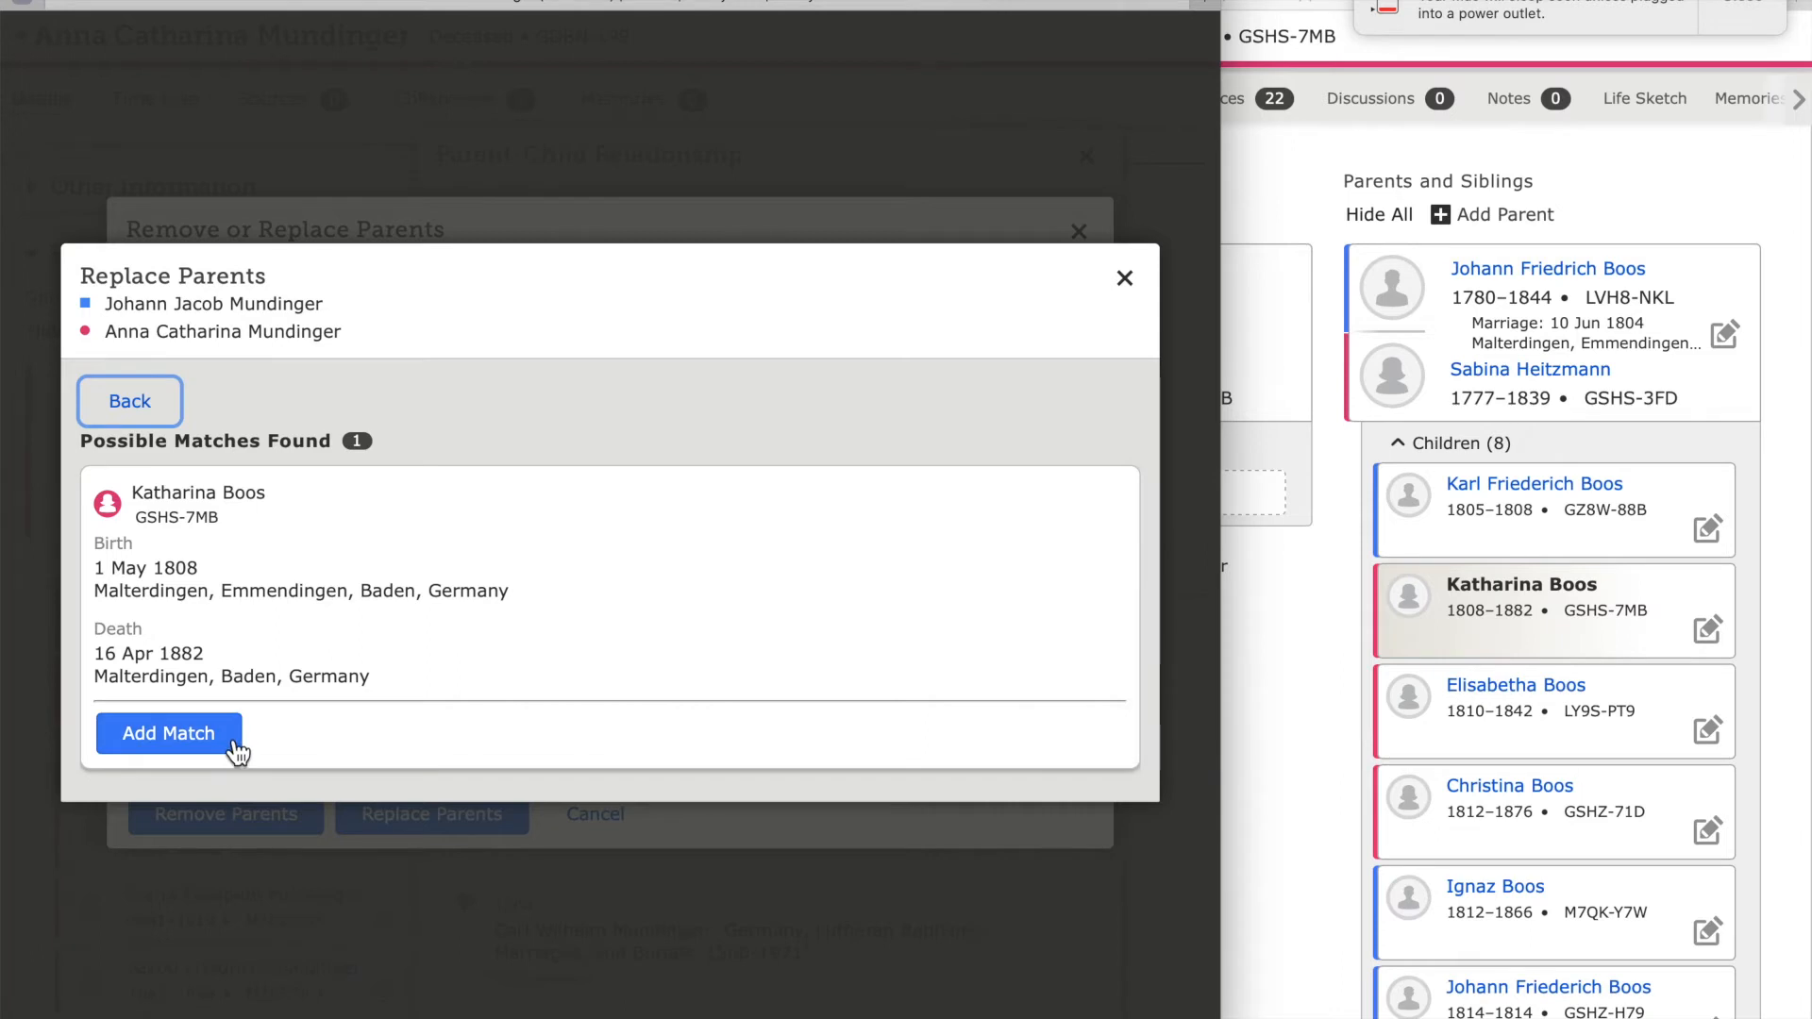
{"action": "left_click", "coordinate": [236, 751]}
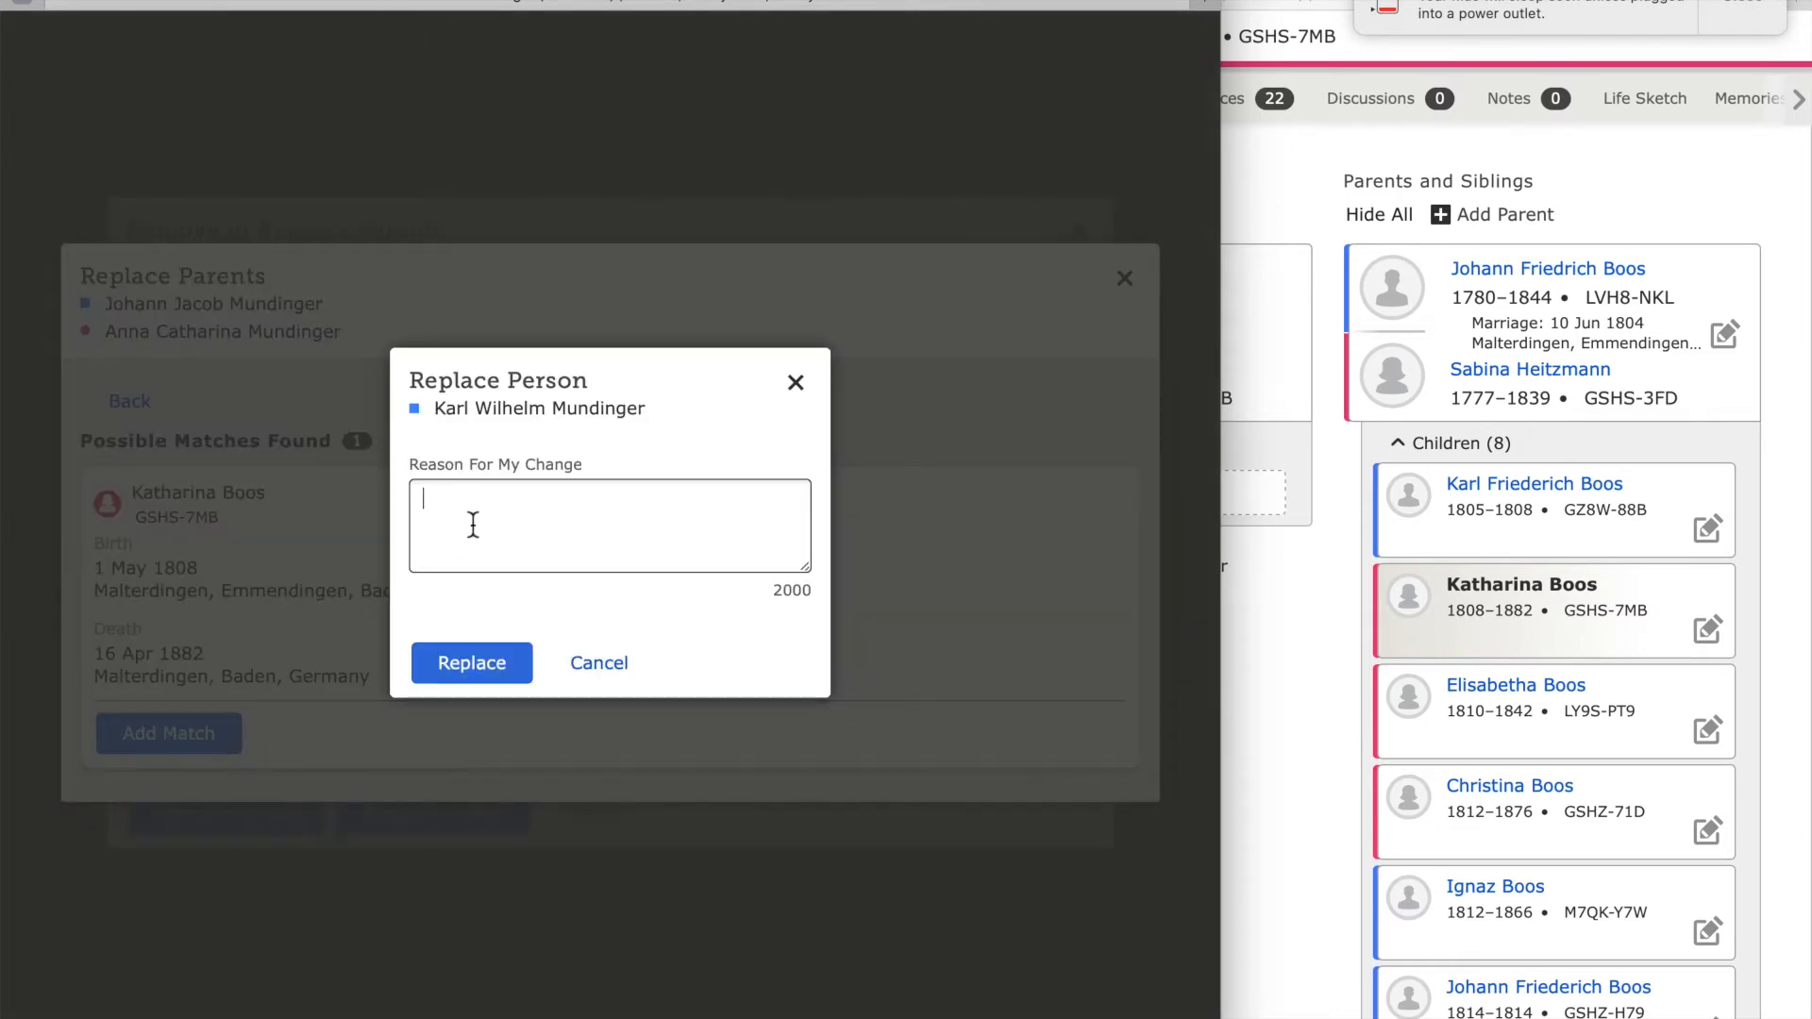
- Replace the son's parents, giving as reason that the birth record documents the selected woman as his mother
{"action": "type", "text": "Birth record dovu"}
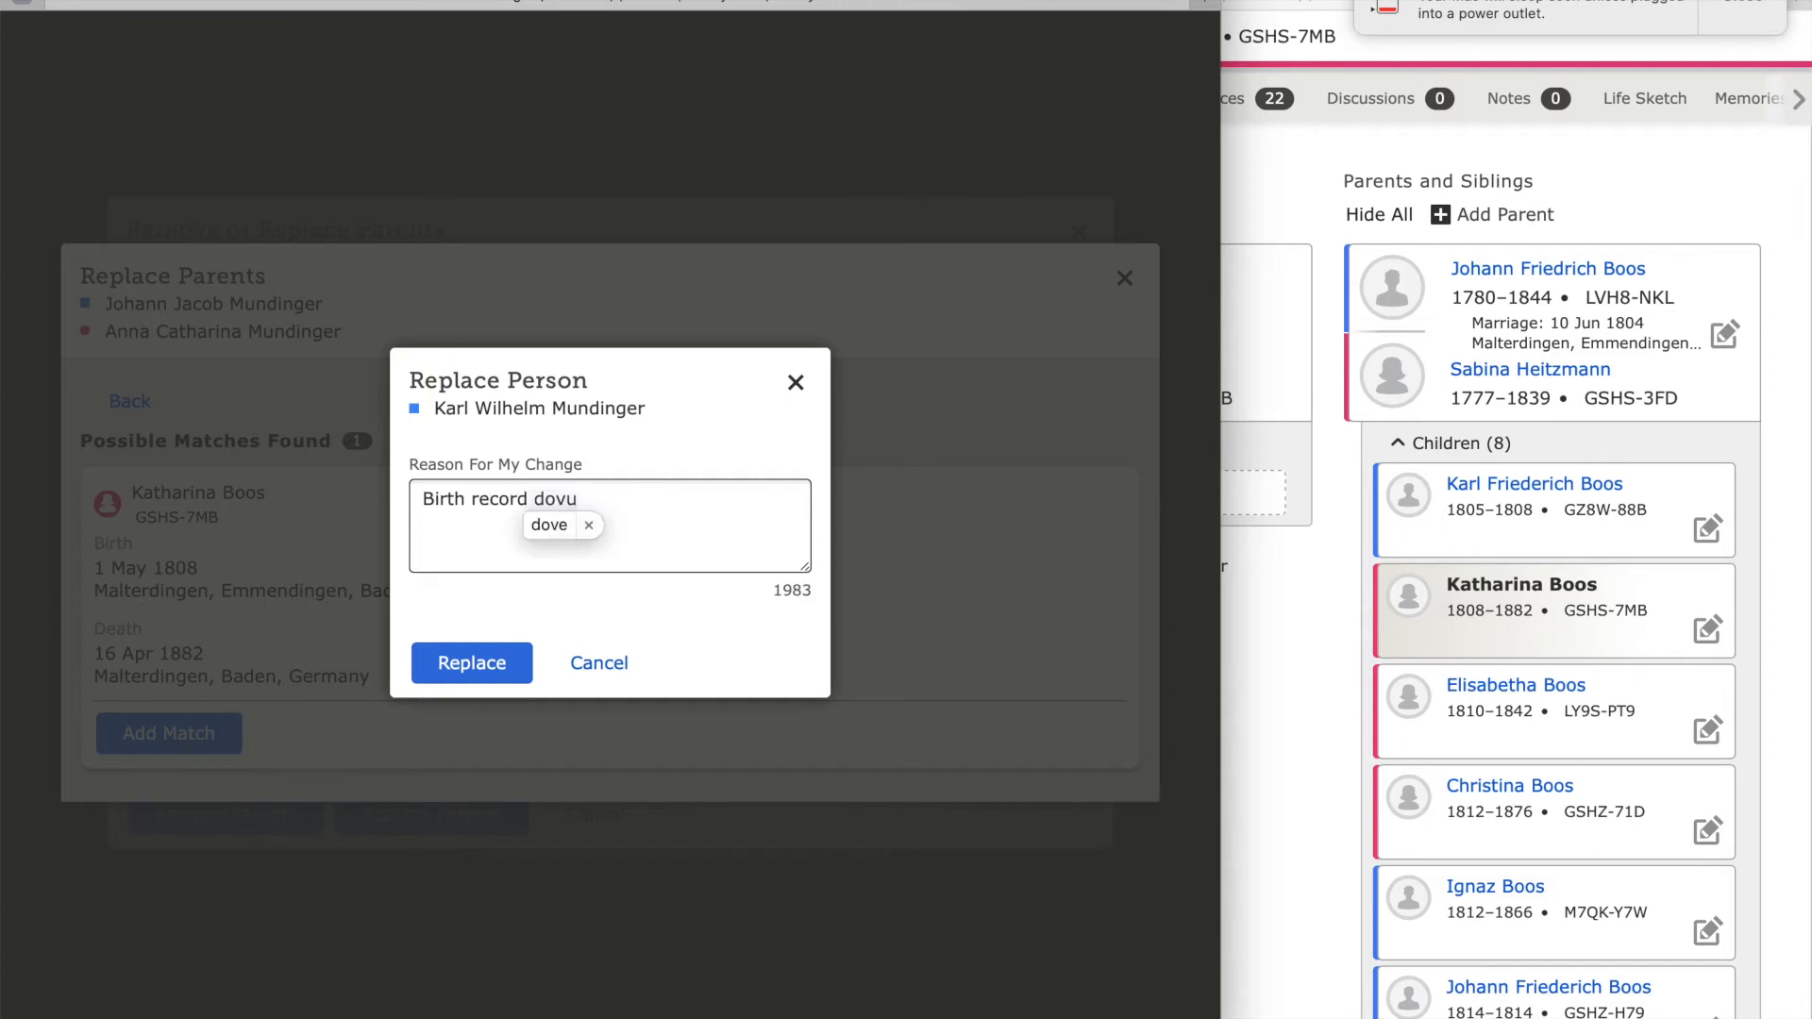
{"action": "key", "text": "BackSpace"}
{"action": "key", "text": "BackSpace"}
{"action": "type", "text": "cuments Katharina Boos as his mother."}
{"action": "left_click", "coordinate": [476, 666]}
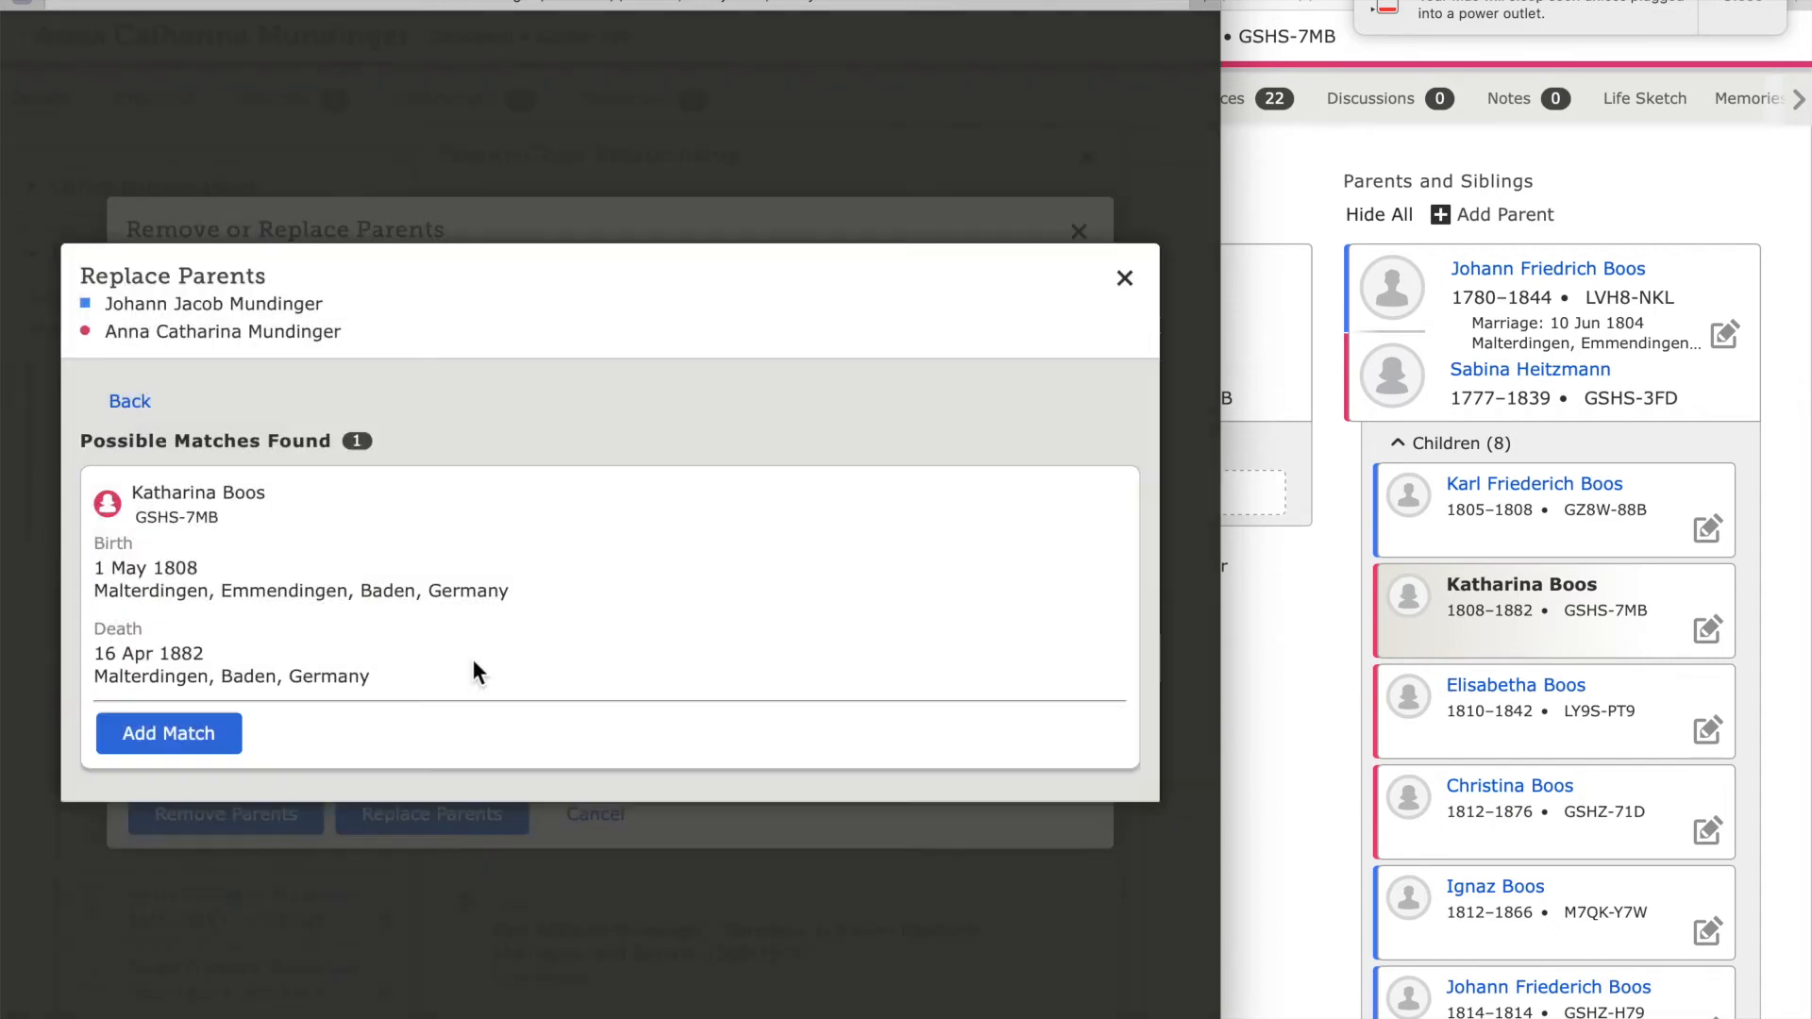
- Compare the youngest daughter's birth date with the death date of the husband listed as her father
{"action": "scroll", "coordinate": [680, 862], "scroll_direction": "down", "scroll_amount": 5}
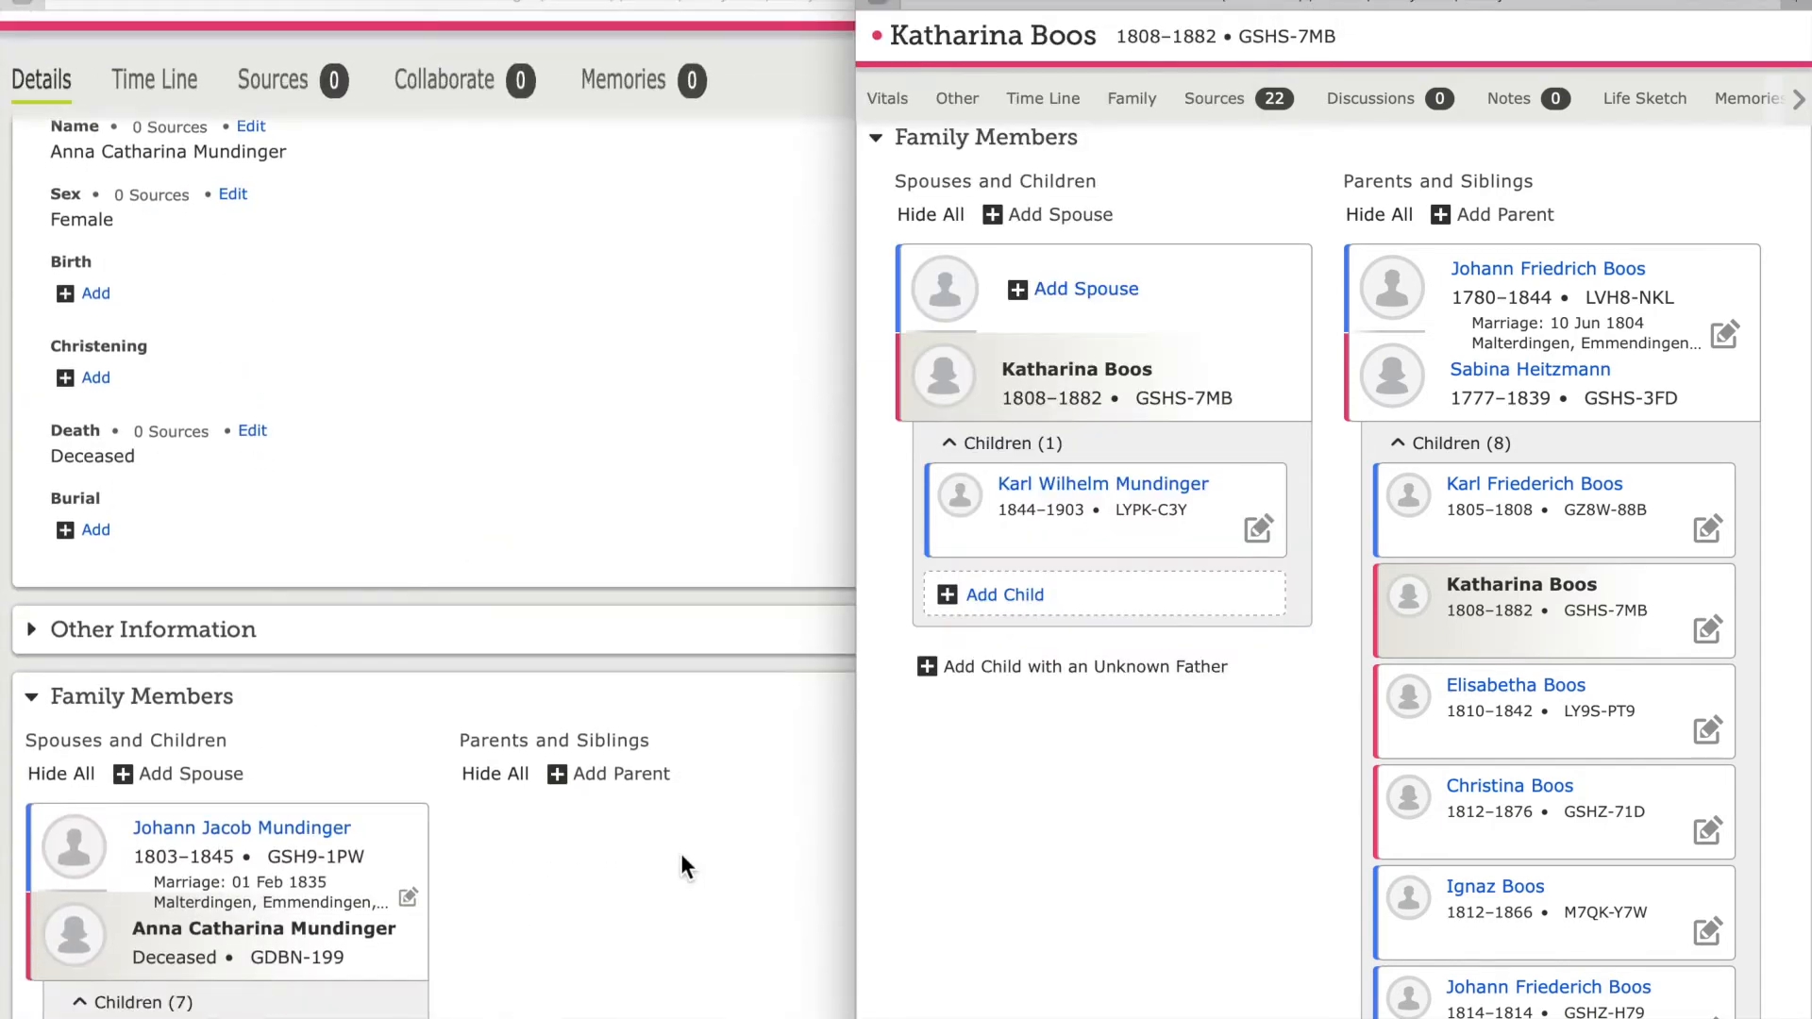
{"action": "scroll", "coordinate": [684, 864], "scroll_direction": "down", "scroll_amount": 6}
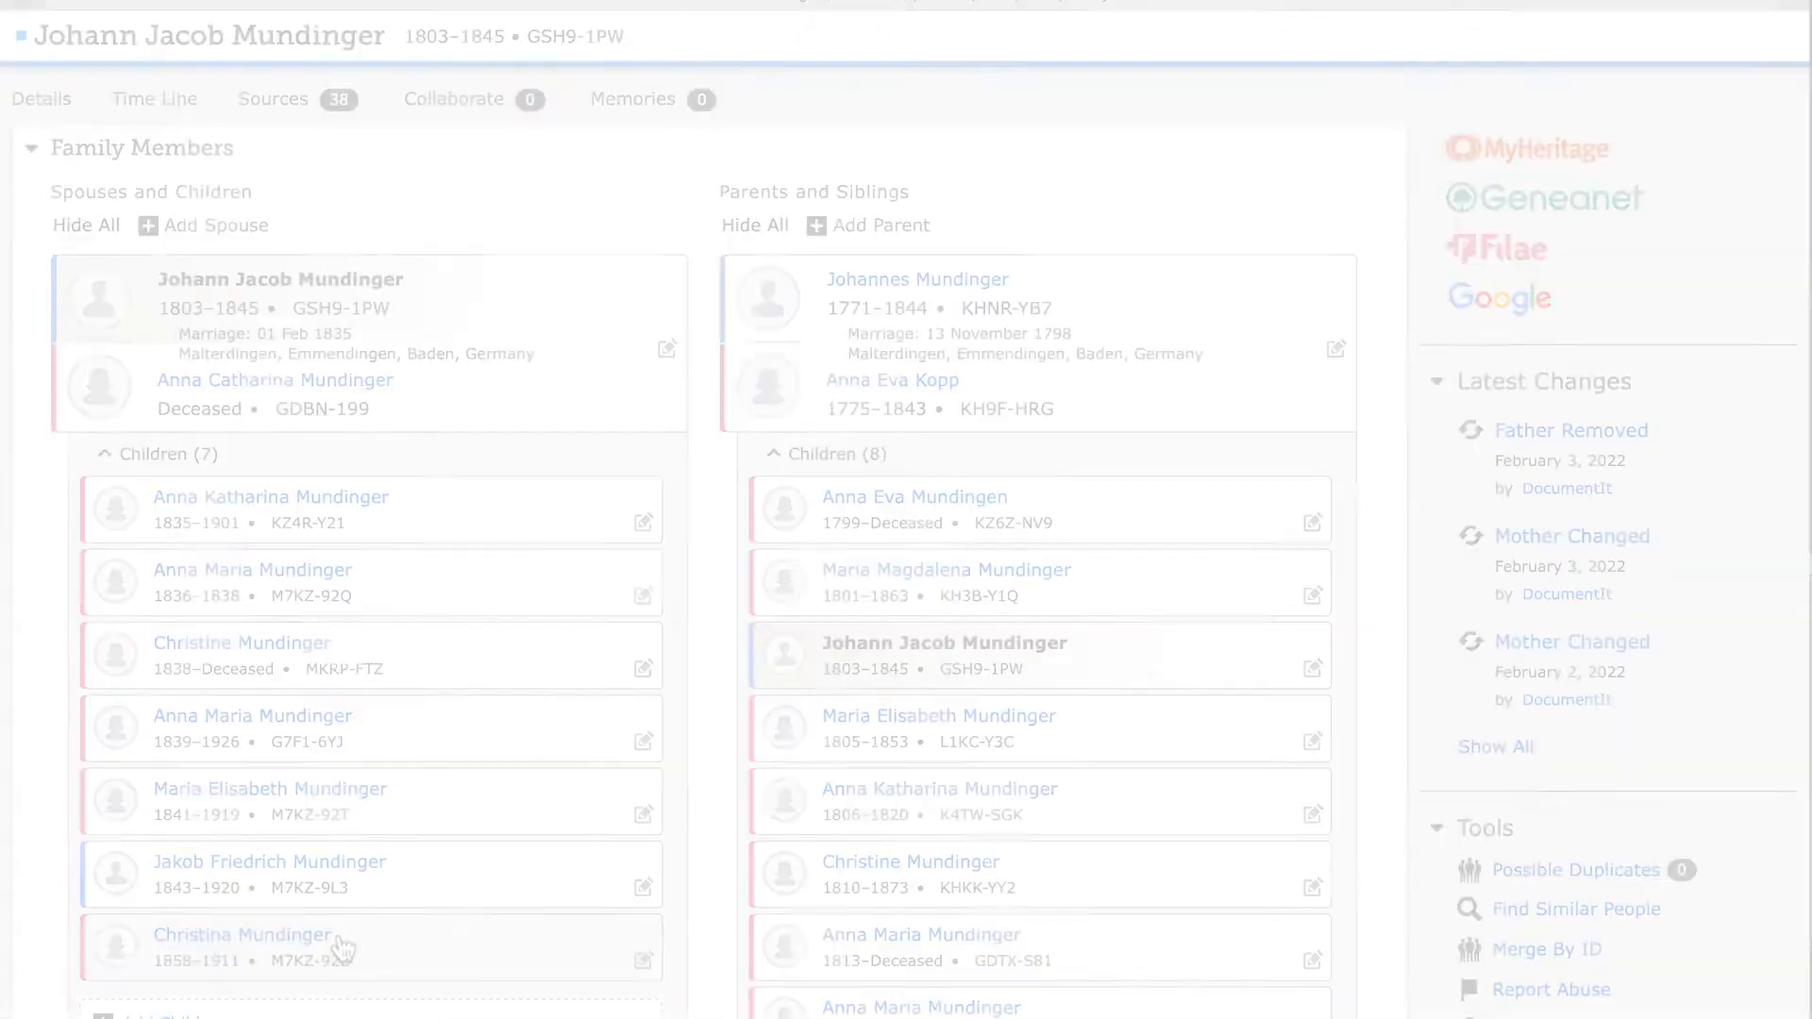
{"action": "left_click", "coordinate": [326, 936]}
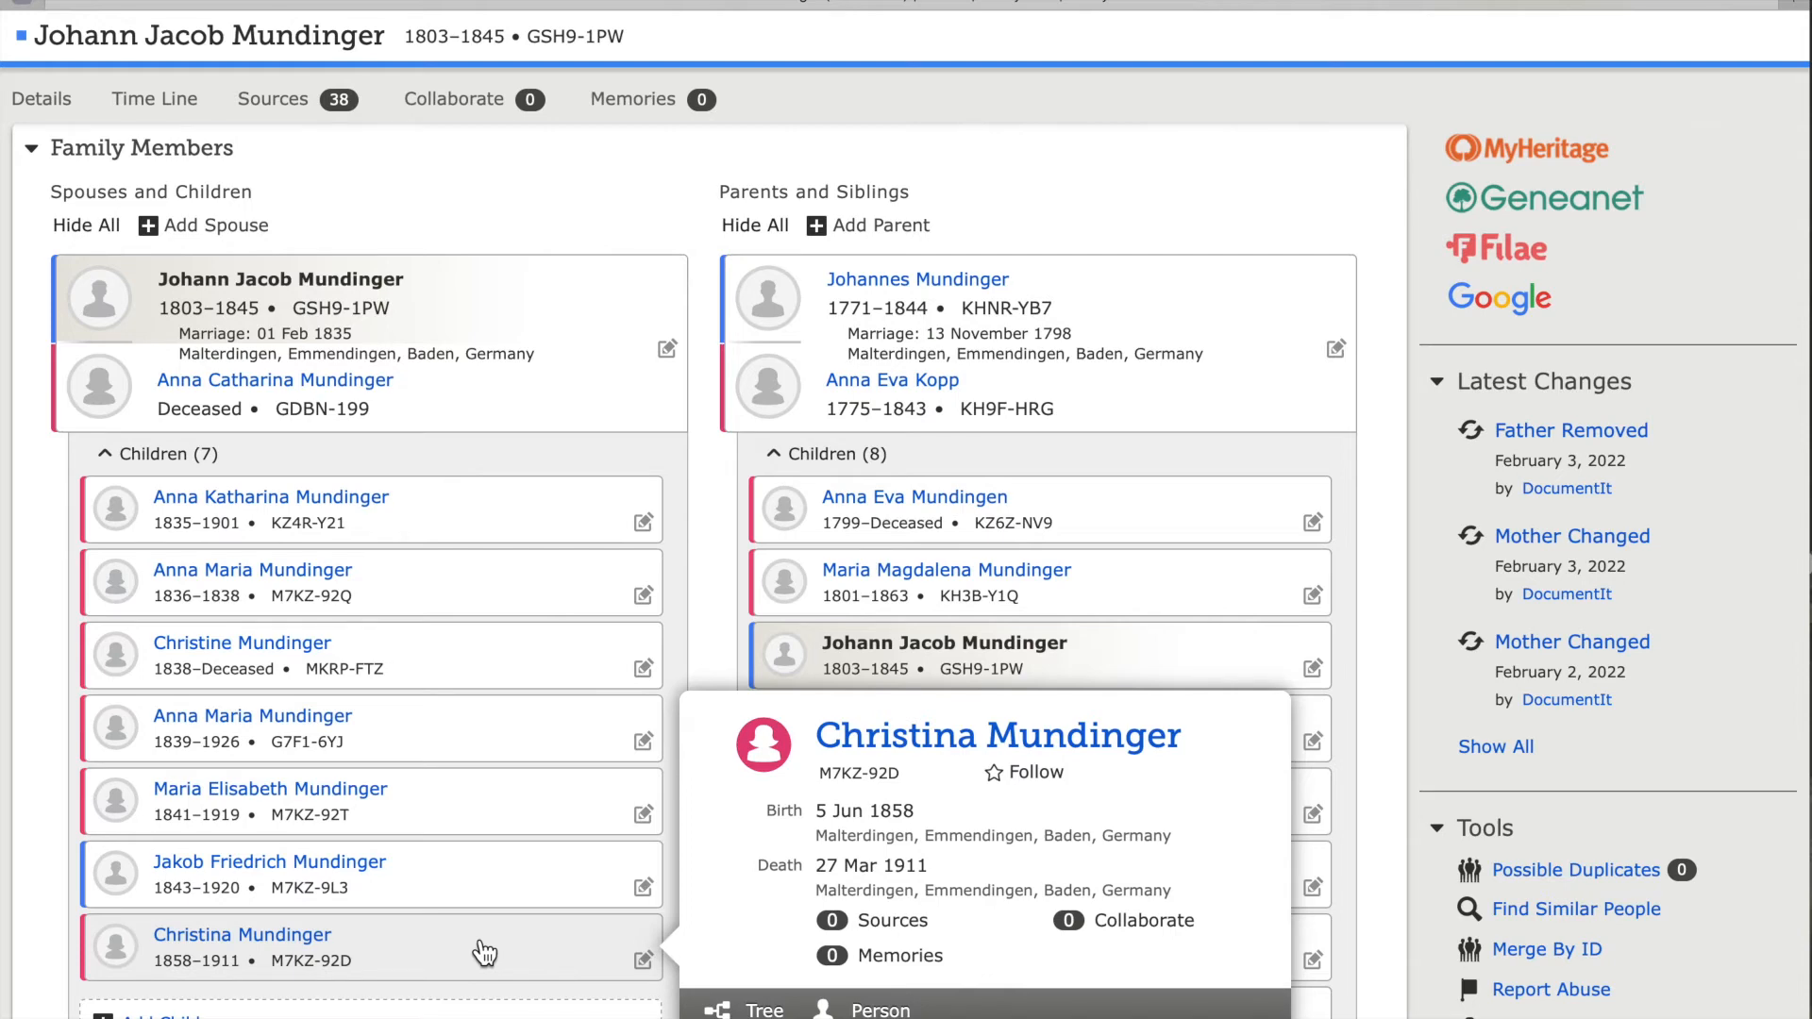
{"action": "left_click", "coordinate": [402, 285]}
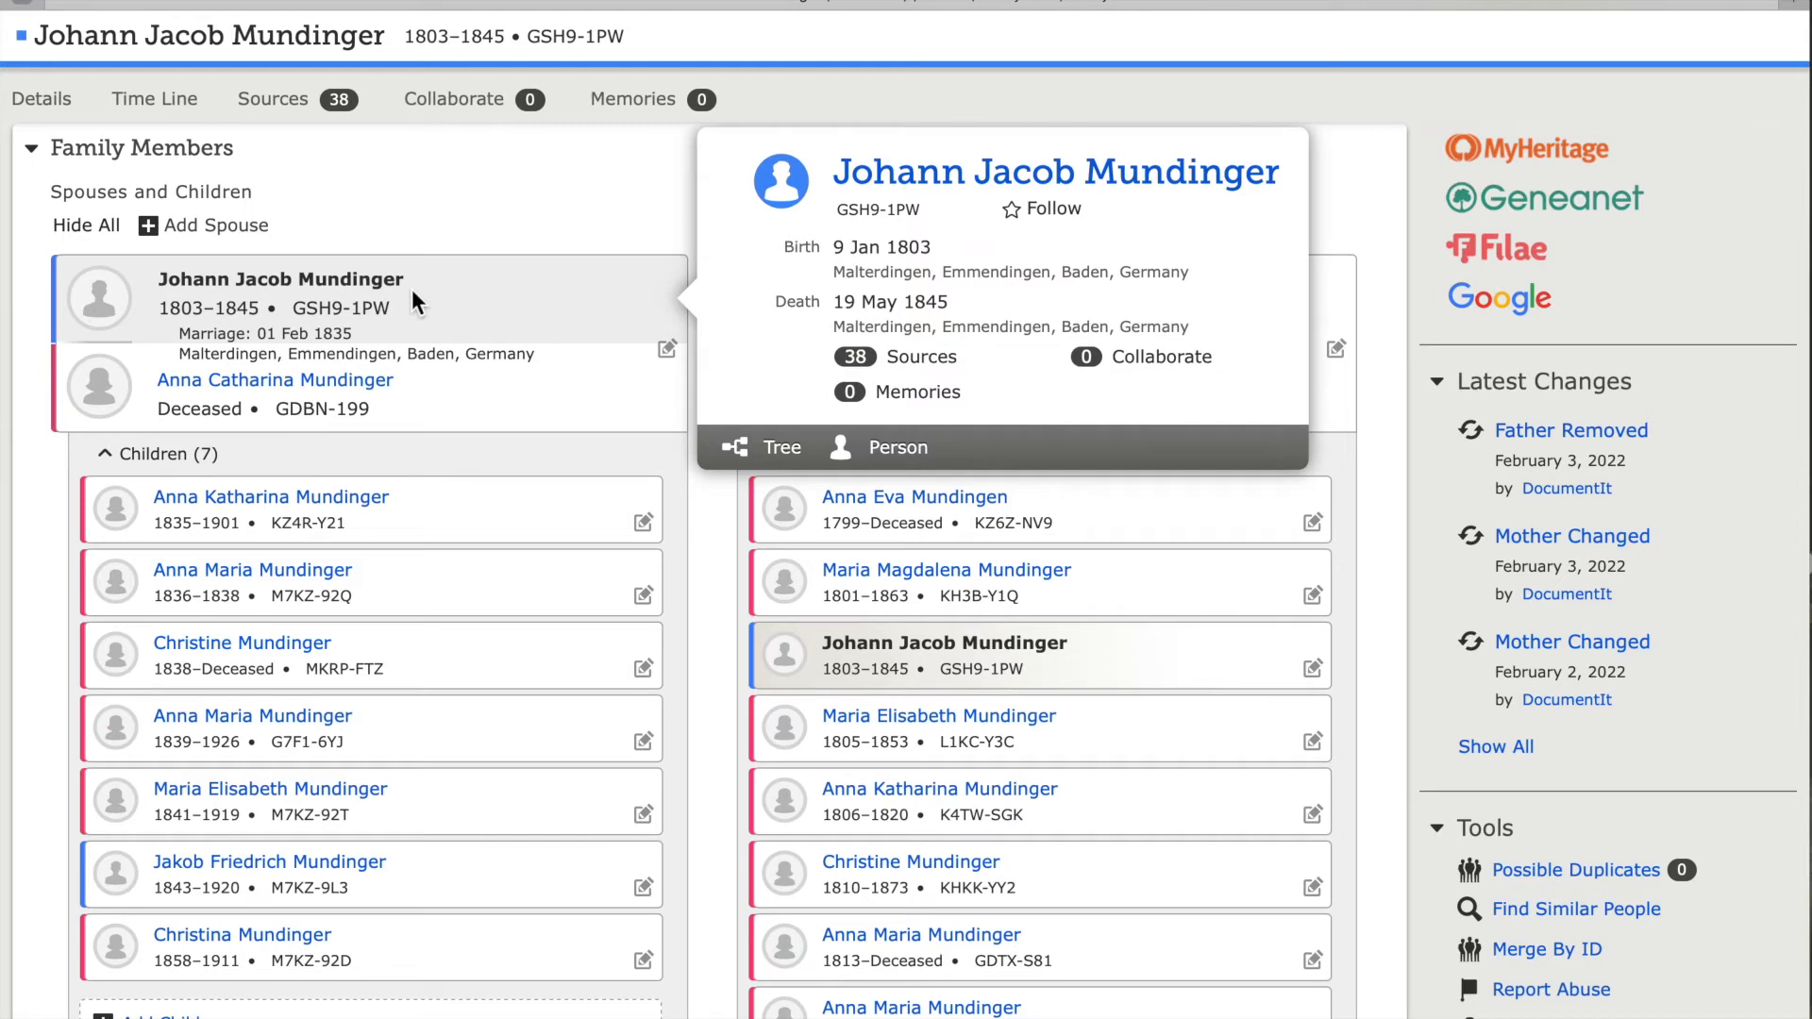
{"action": "left_click", "coordinate": [484, 953]}
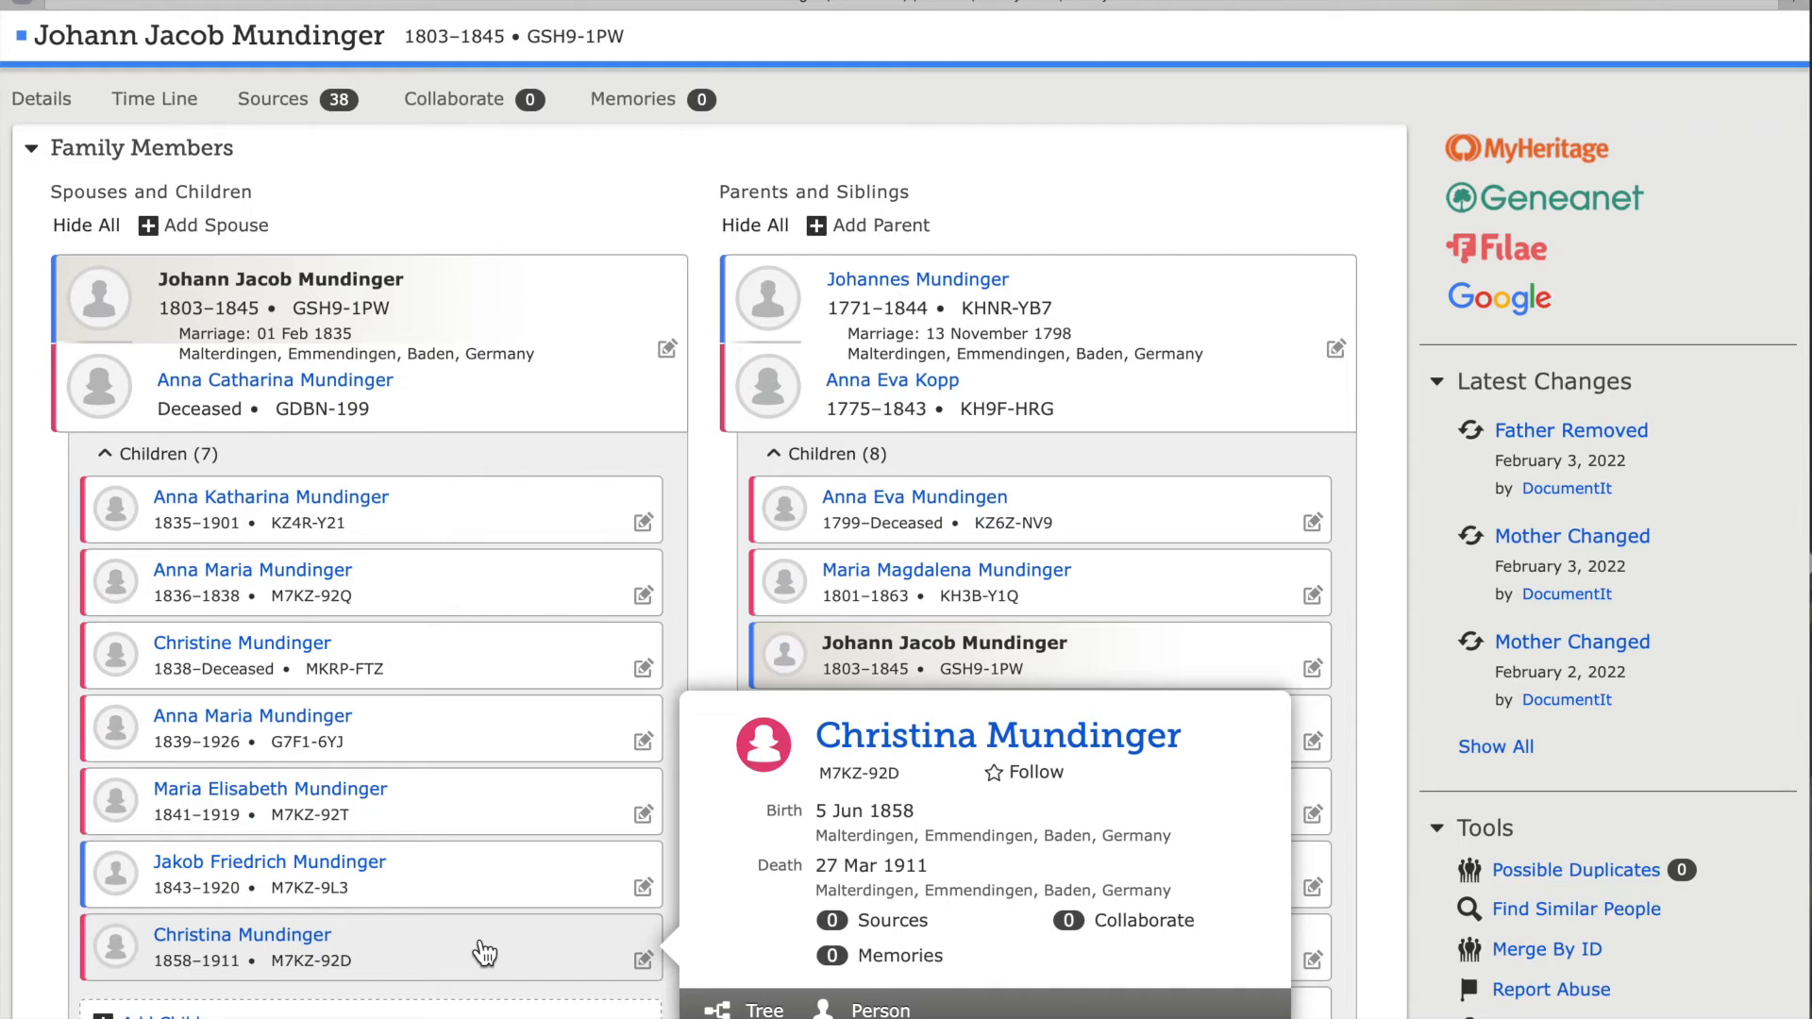
{"action": "mouse_move", "coordinate": [337, 661]}
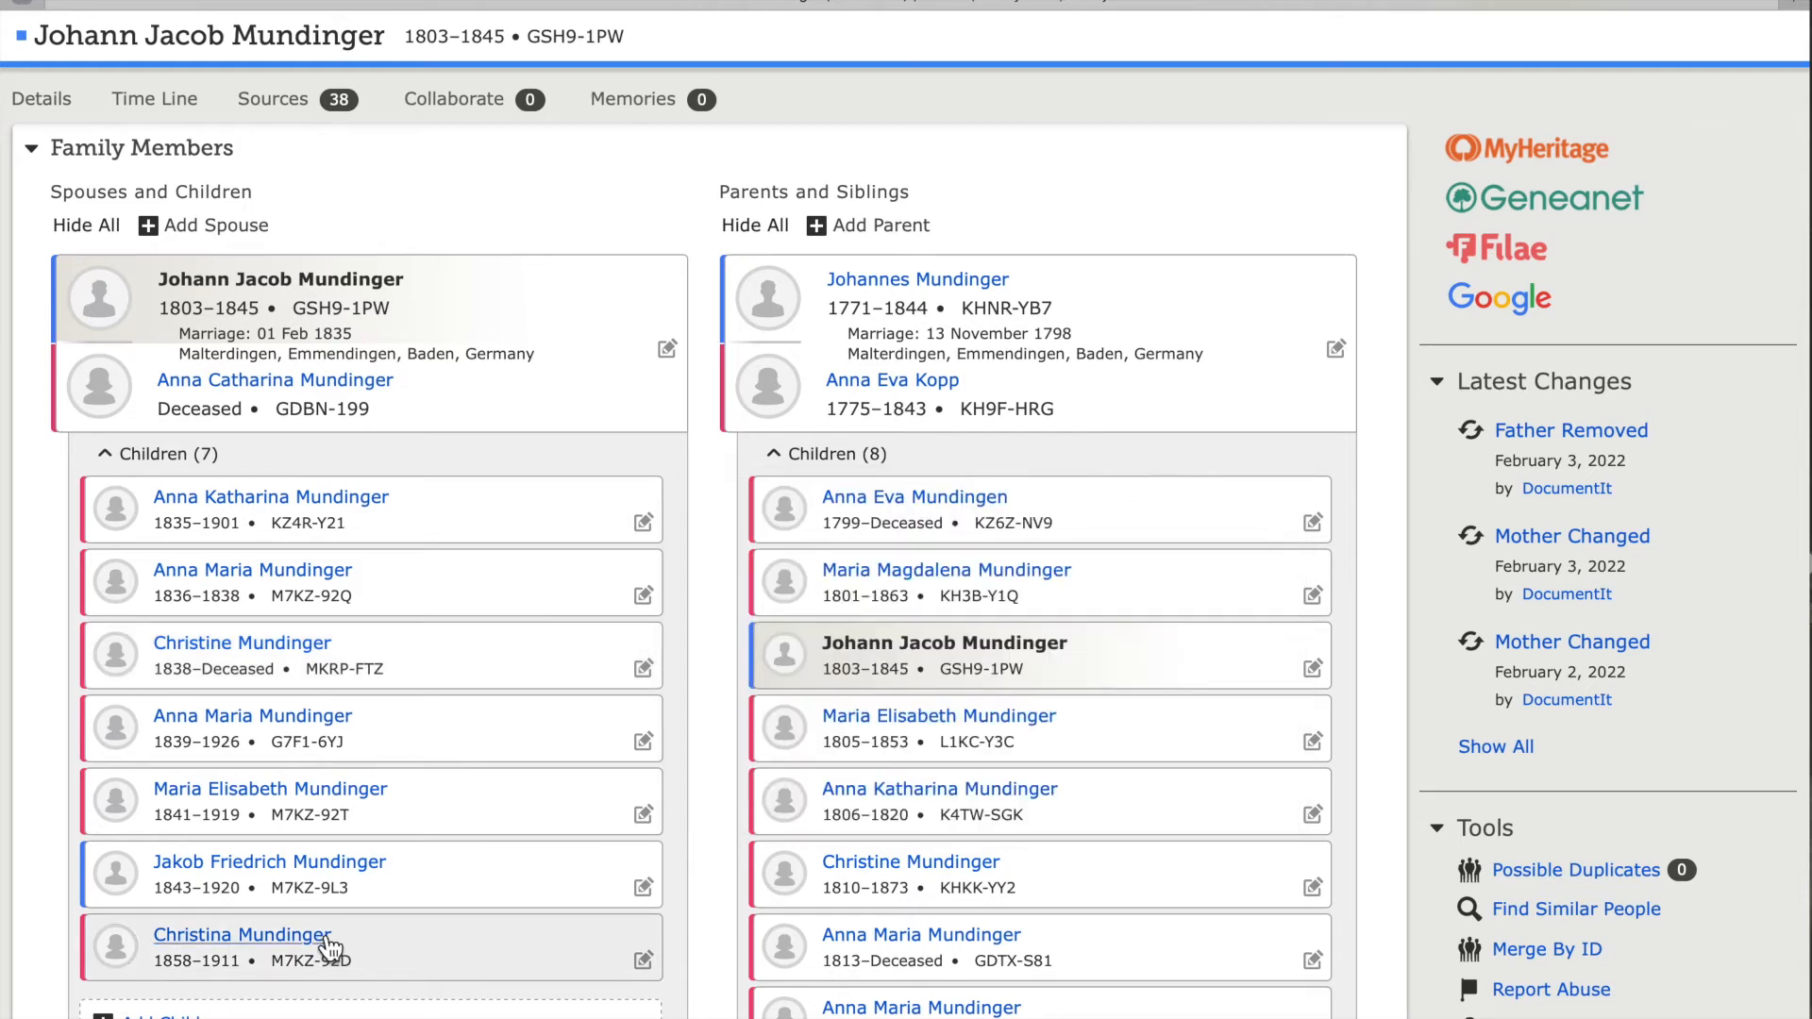
{"action": "mouse_move", "coordinate": [329, 944]}
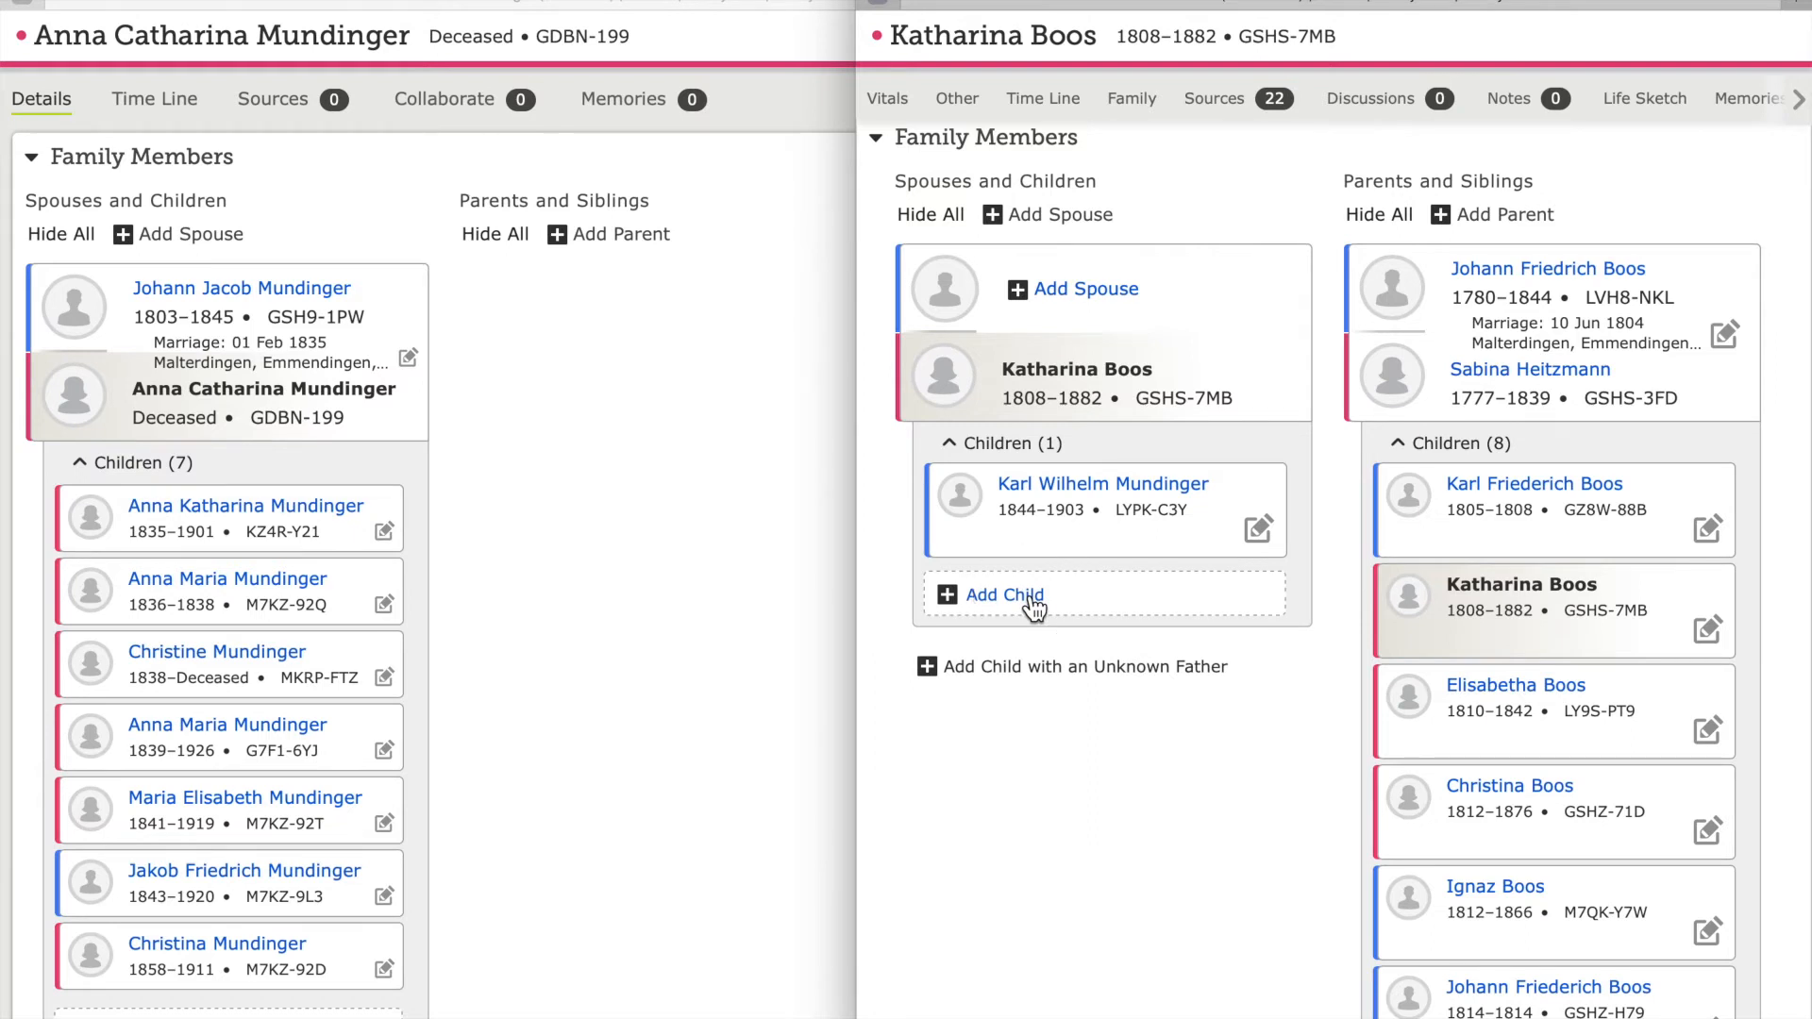
- Add the youngest daughter as a child of the second woman, using the ID number copied from the daughter's entry
{"action": "left_click", "coordinate": [1031, 596]}
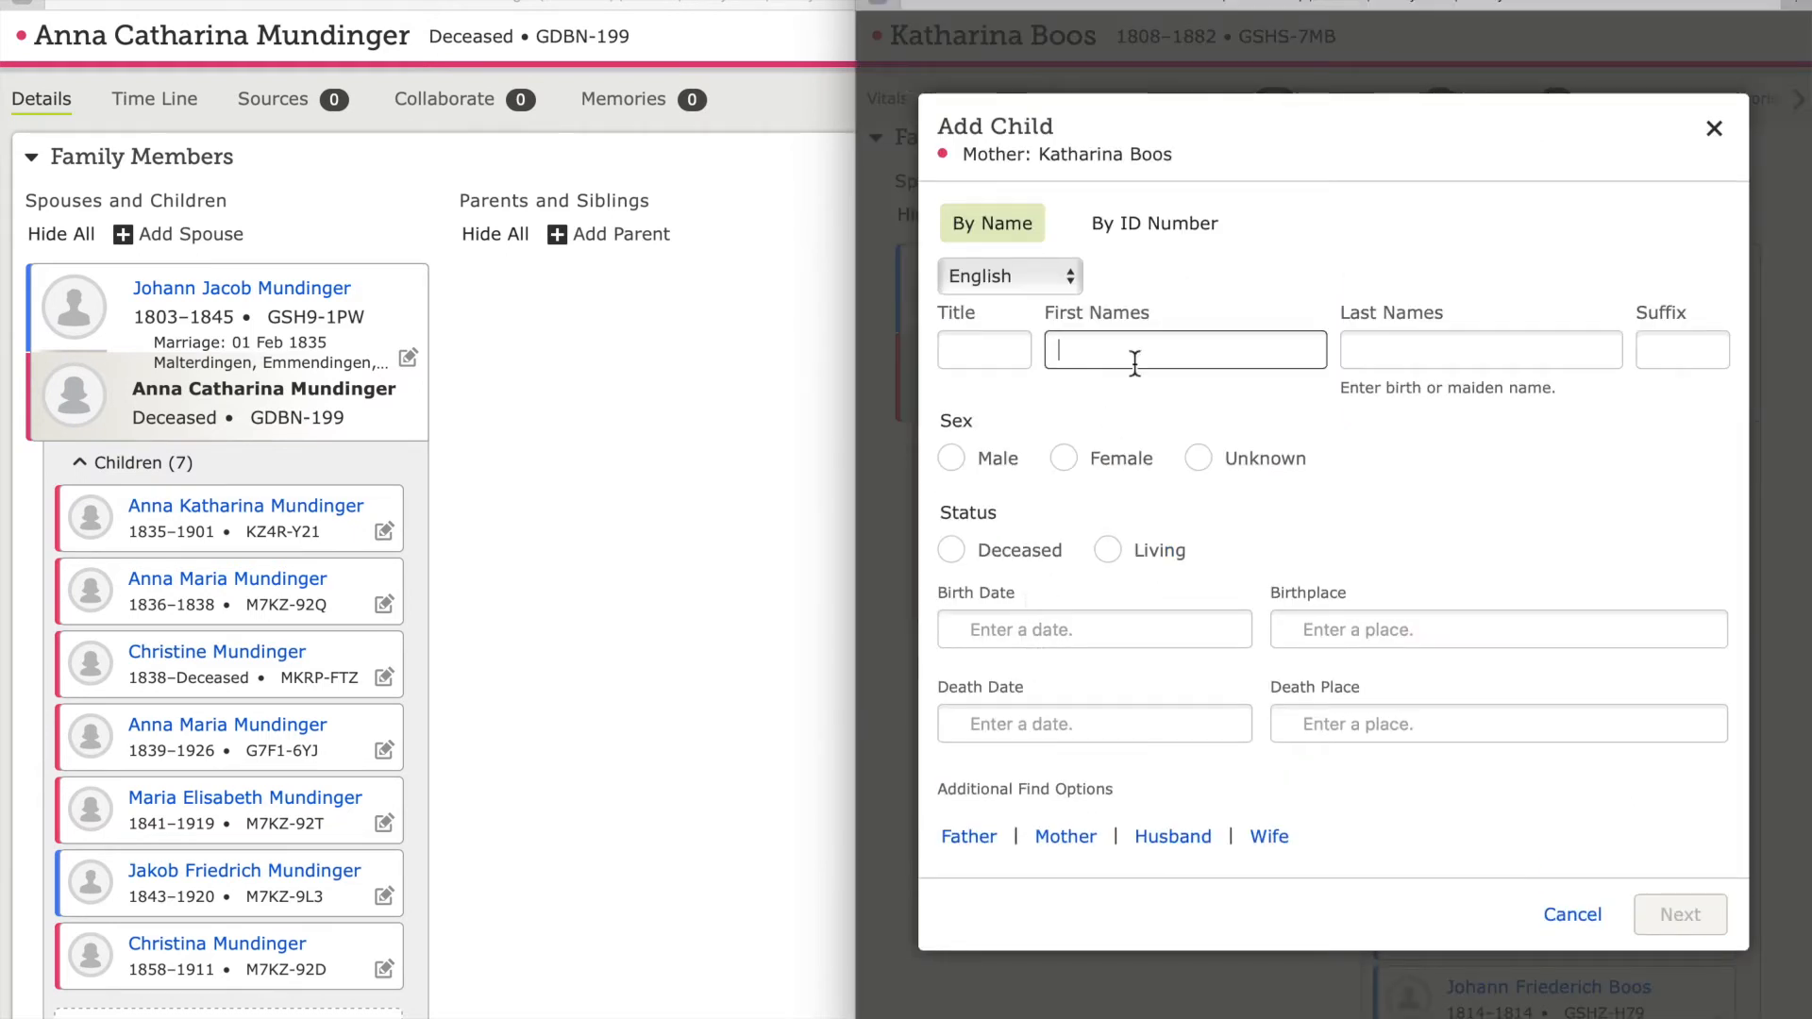
{"action": "left_click", "coordinate": [1169, 230]}
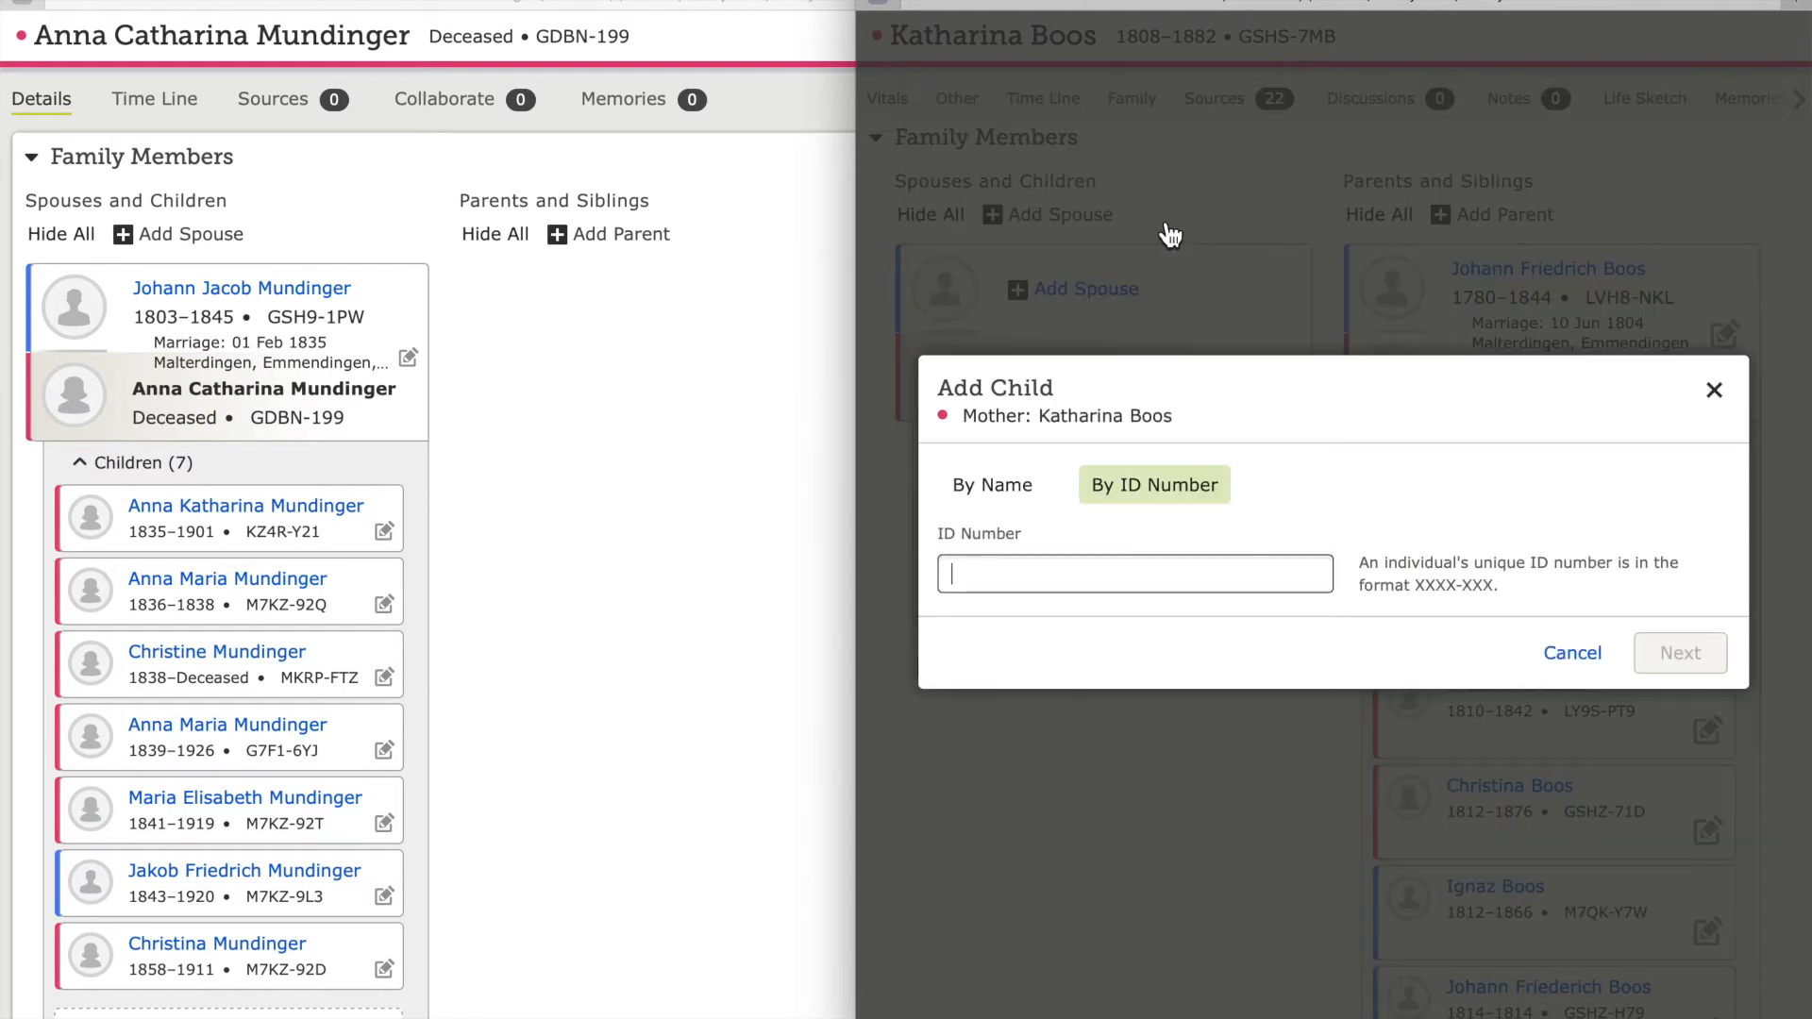
{"action": "left_click", "coordinate": [279, 967]}
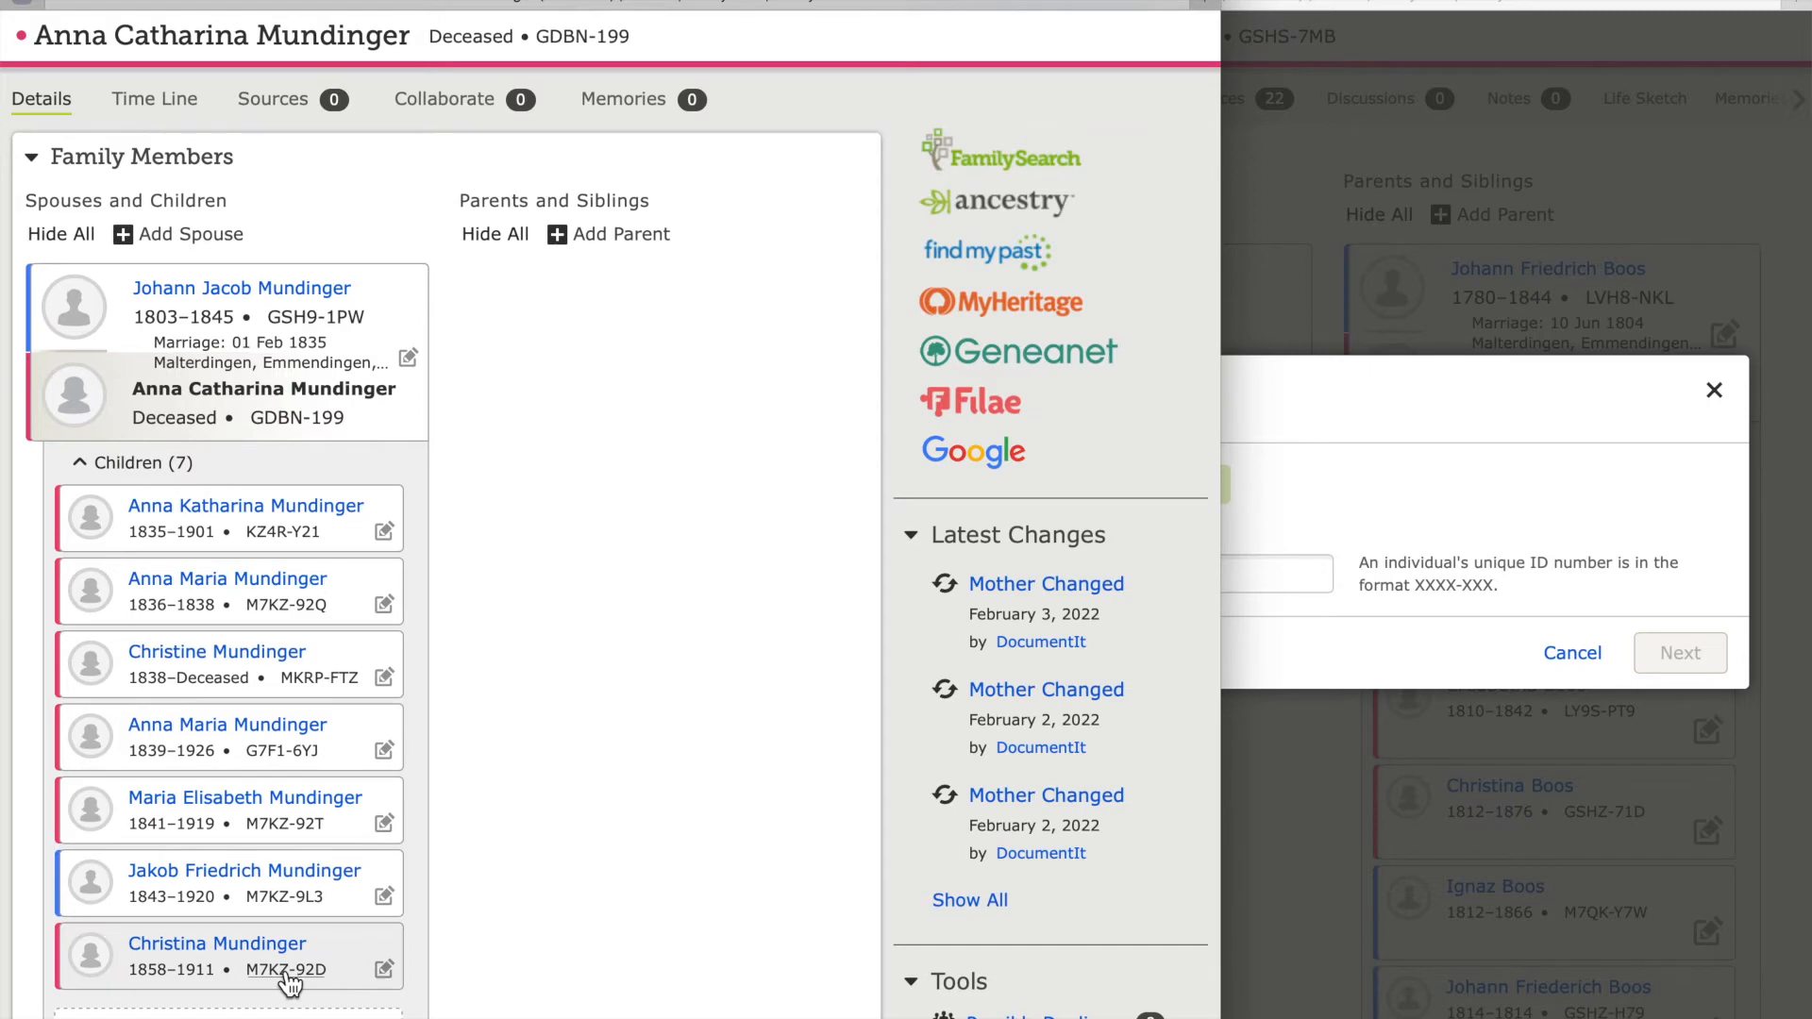
{"action": "left_click", "coordinate": [307, 965]}
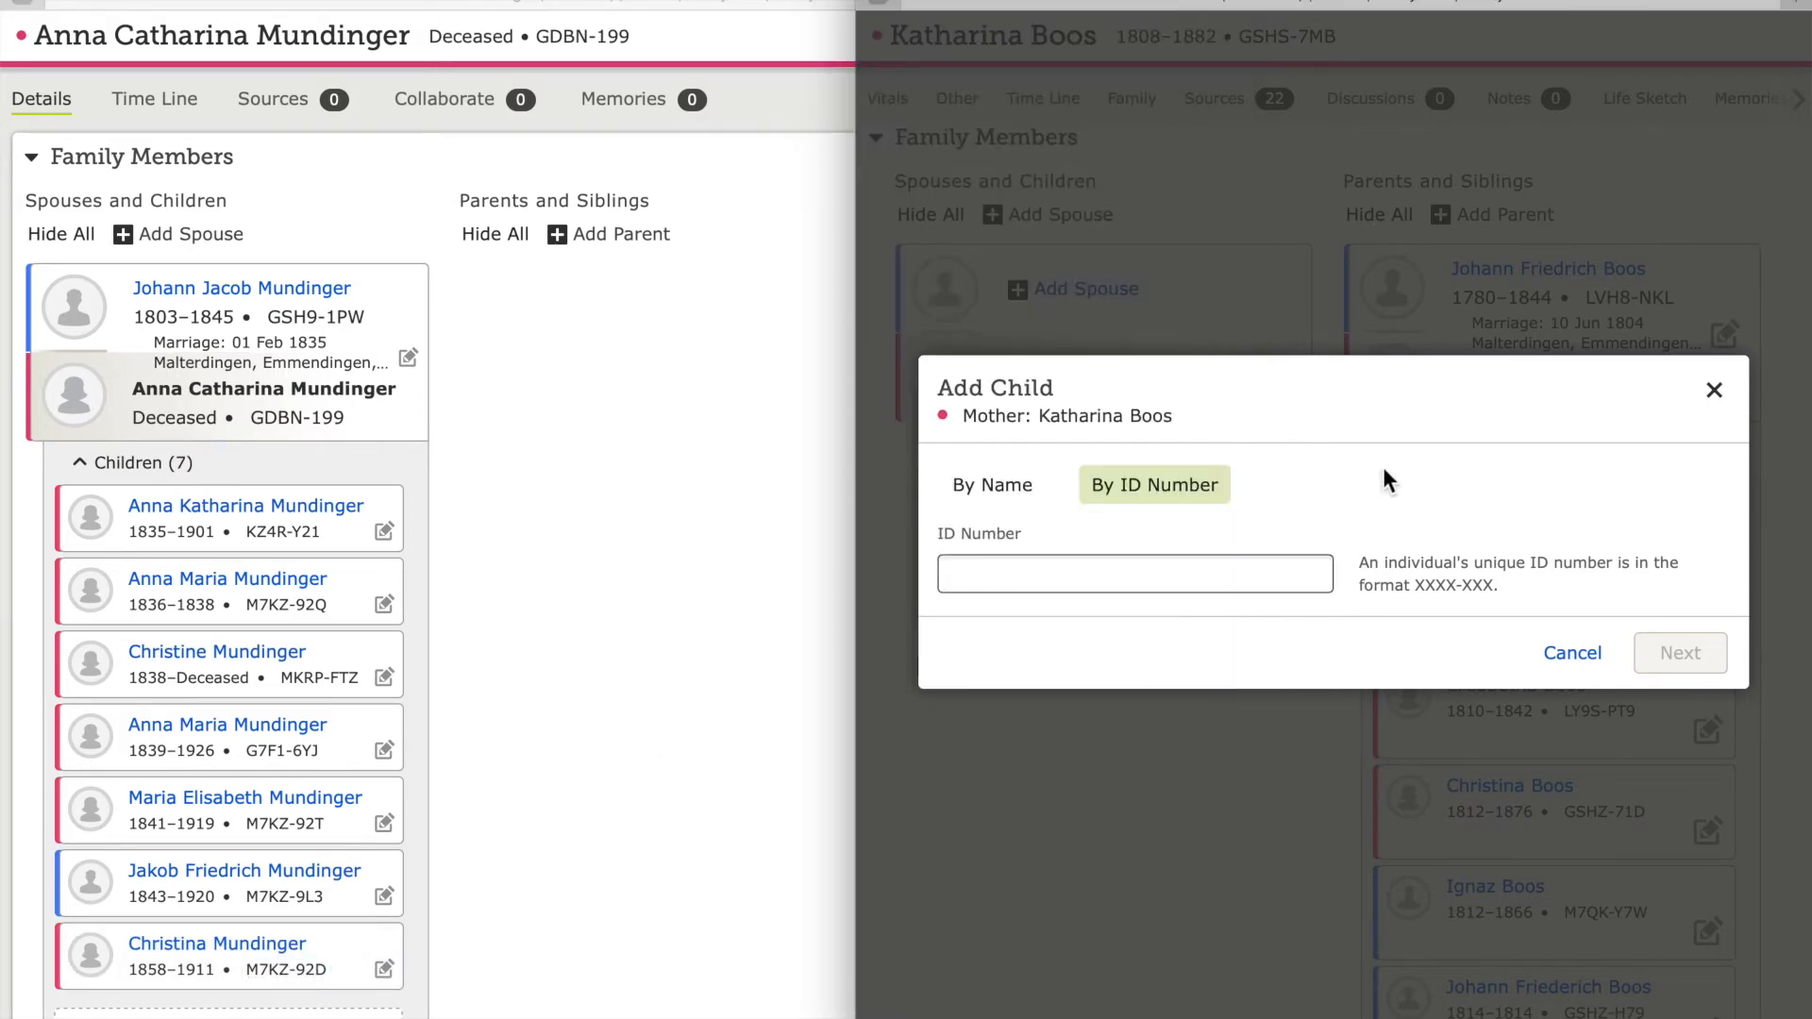
{"action": "type", "text": "M7KZ-92D"}
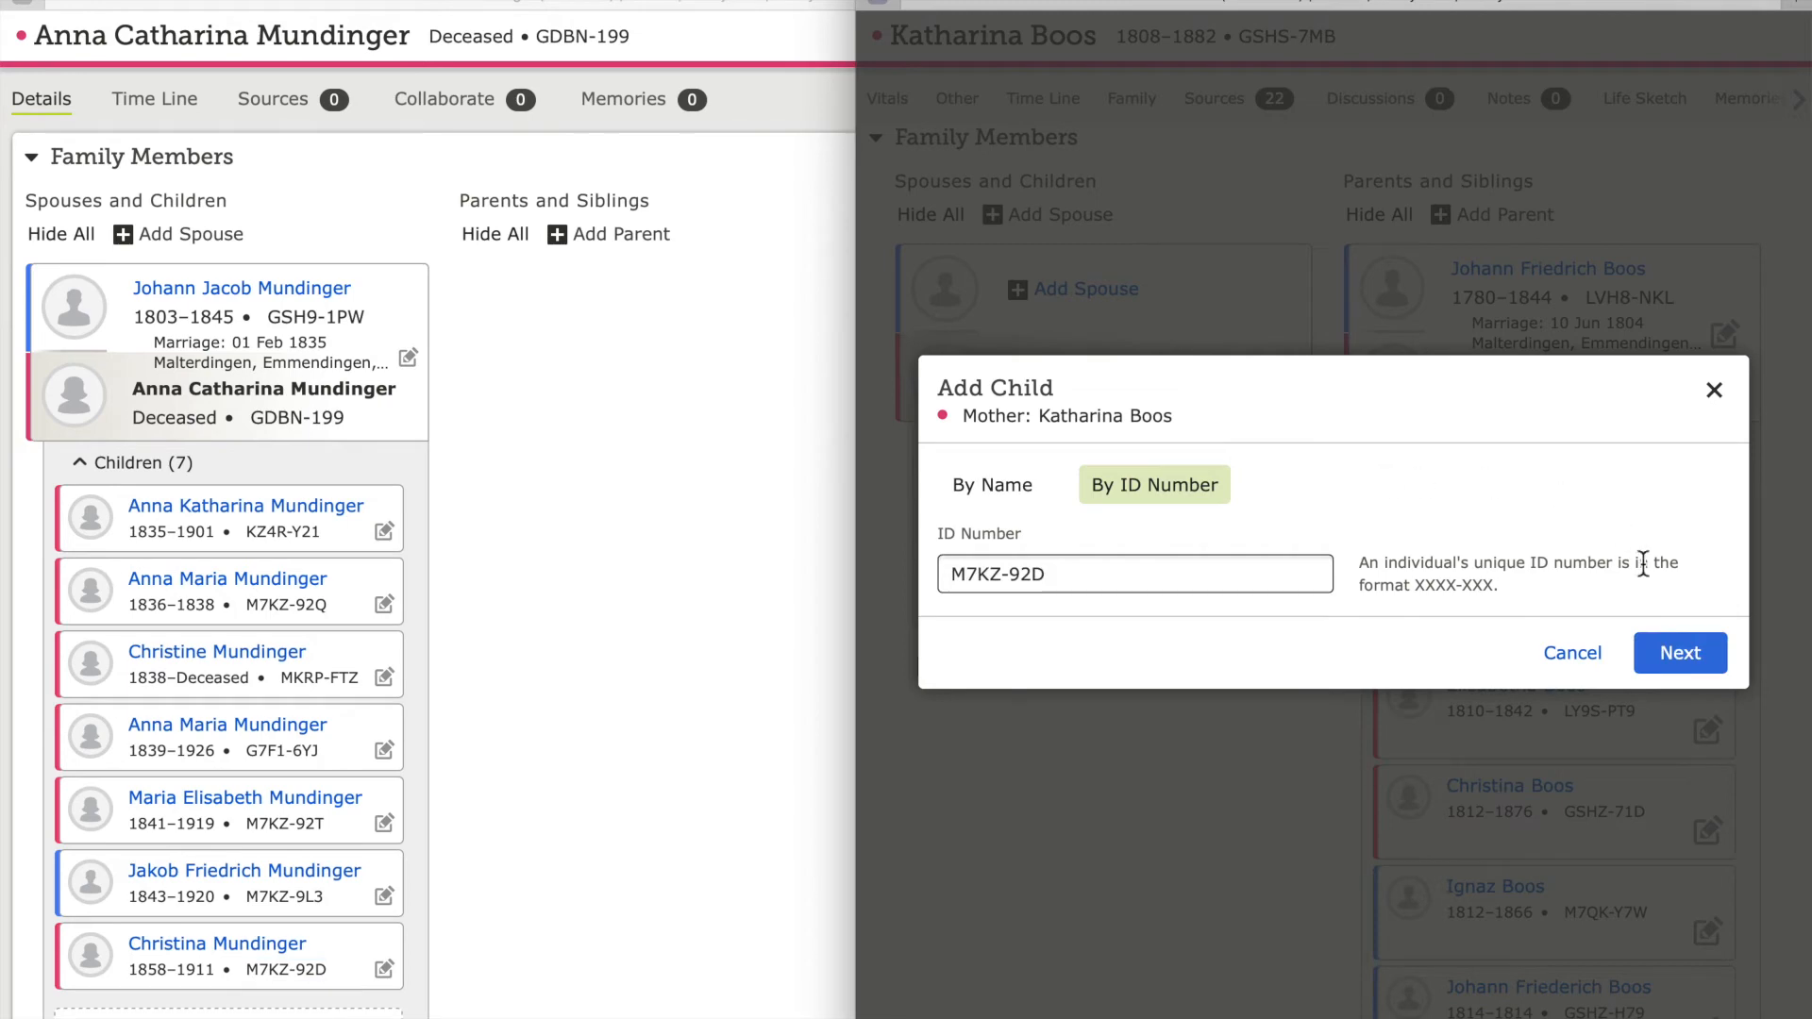
{"action": "left_click", "coordinate": [1709, 672]}
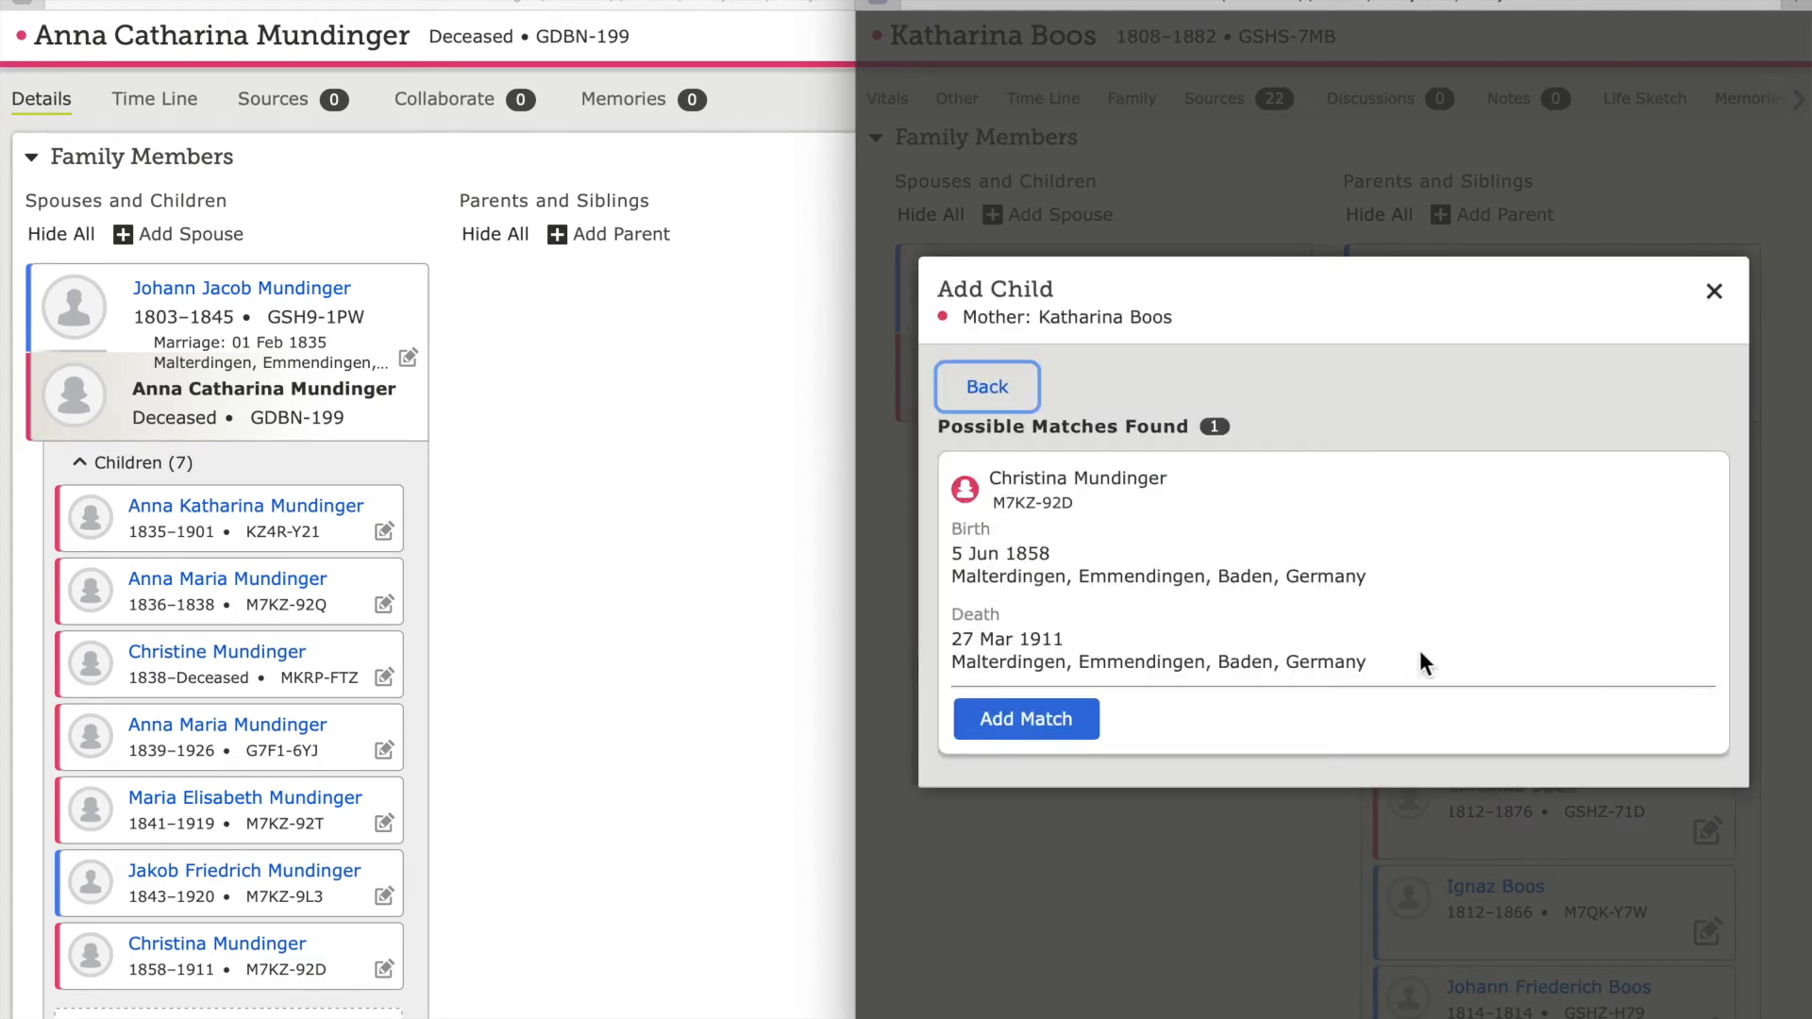
{"action": "left_click", "coordinate": [1076, 729]}
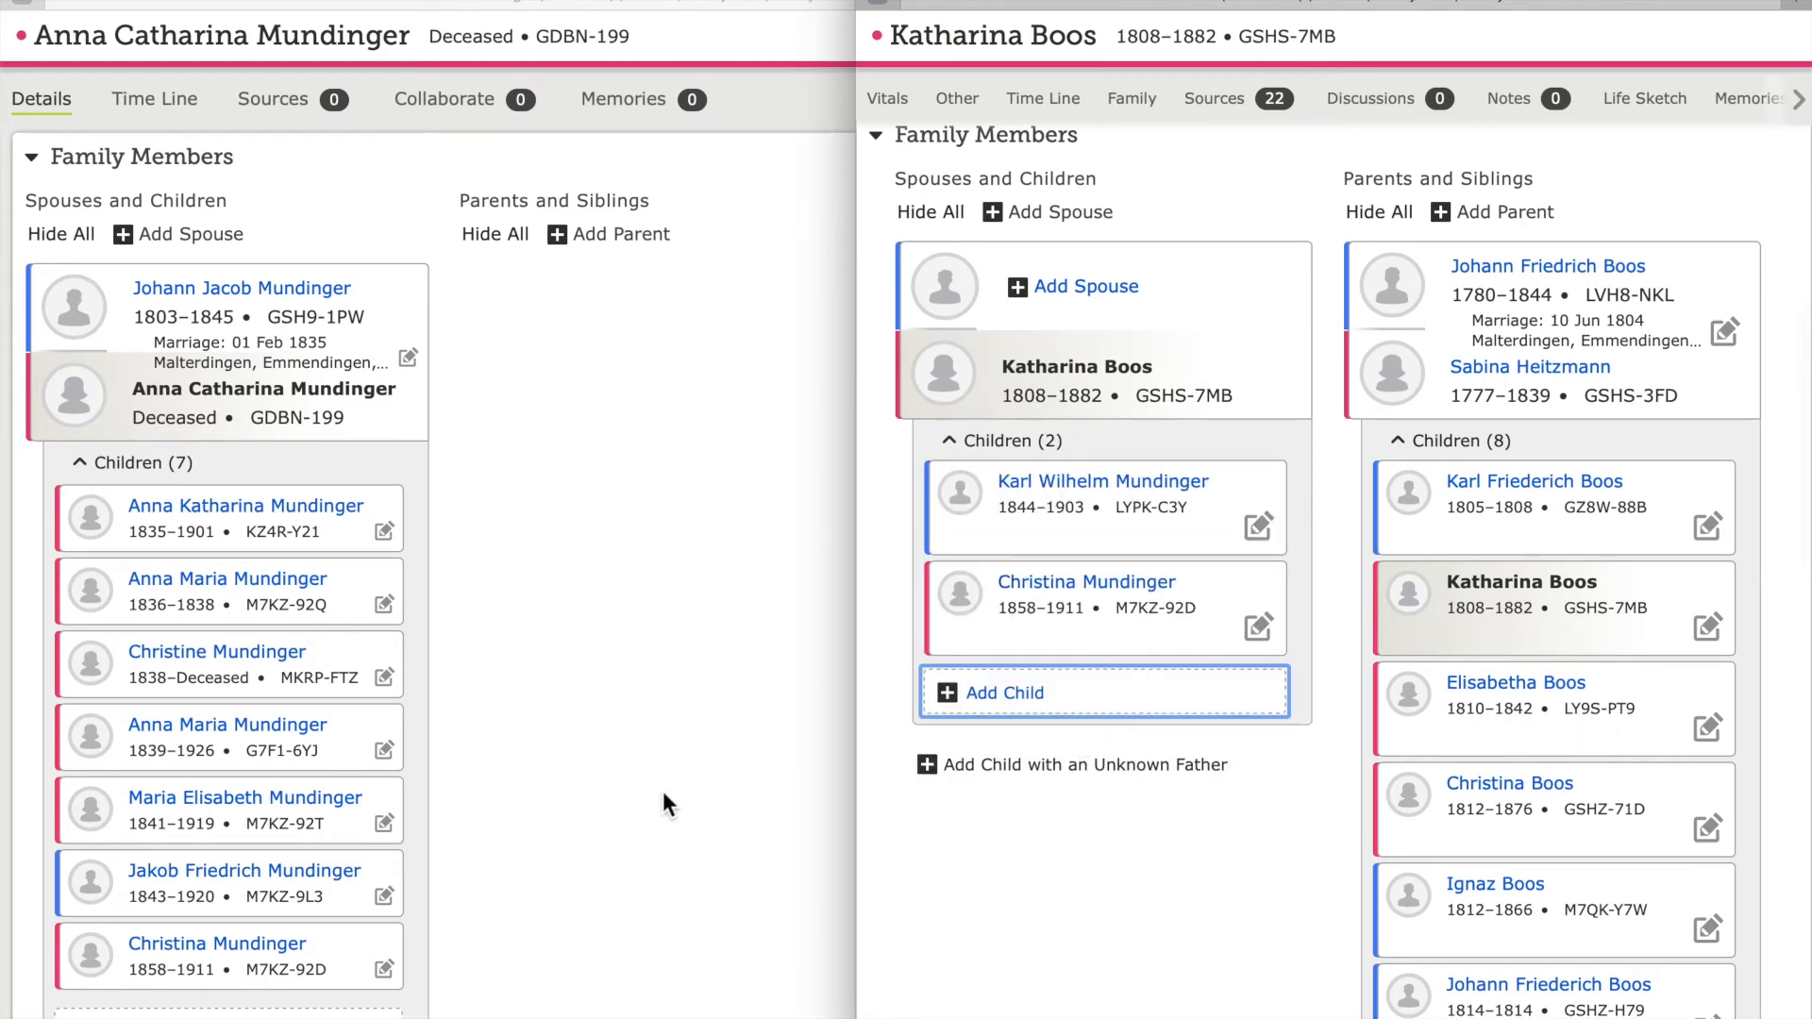
- Open the youngest daughter's profile and examine the parents and siblings listed in her family section
{"action": "left_click", "coordinate": [320, 958]}
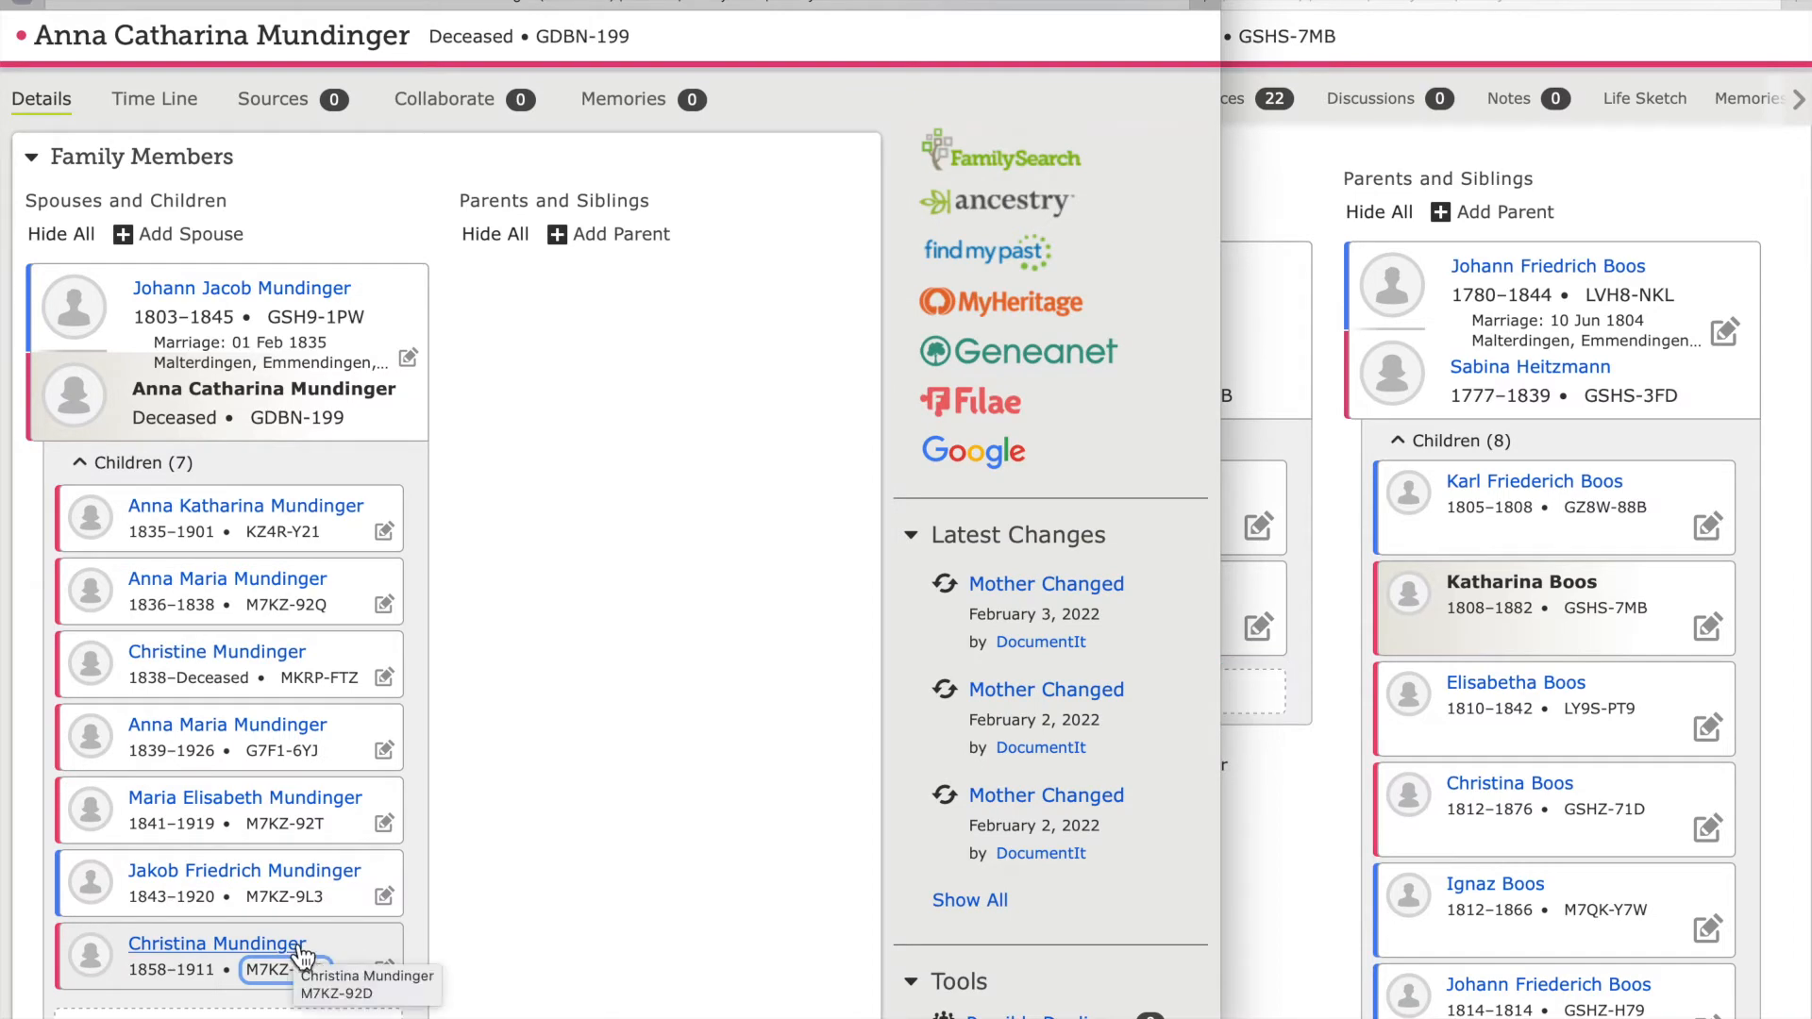
{"action": "left_click", "coordinate": [300, 953]}
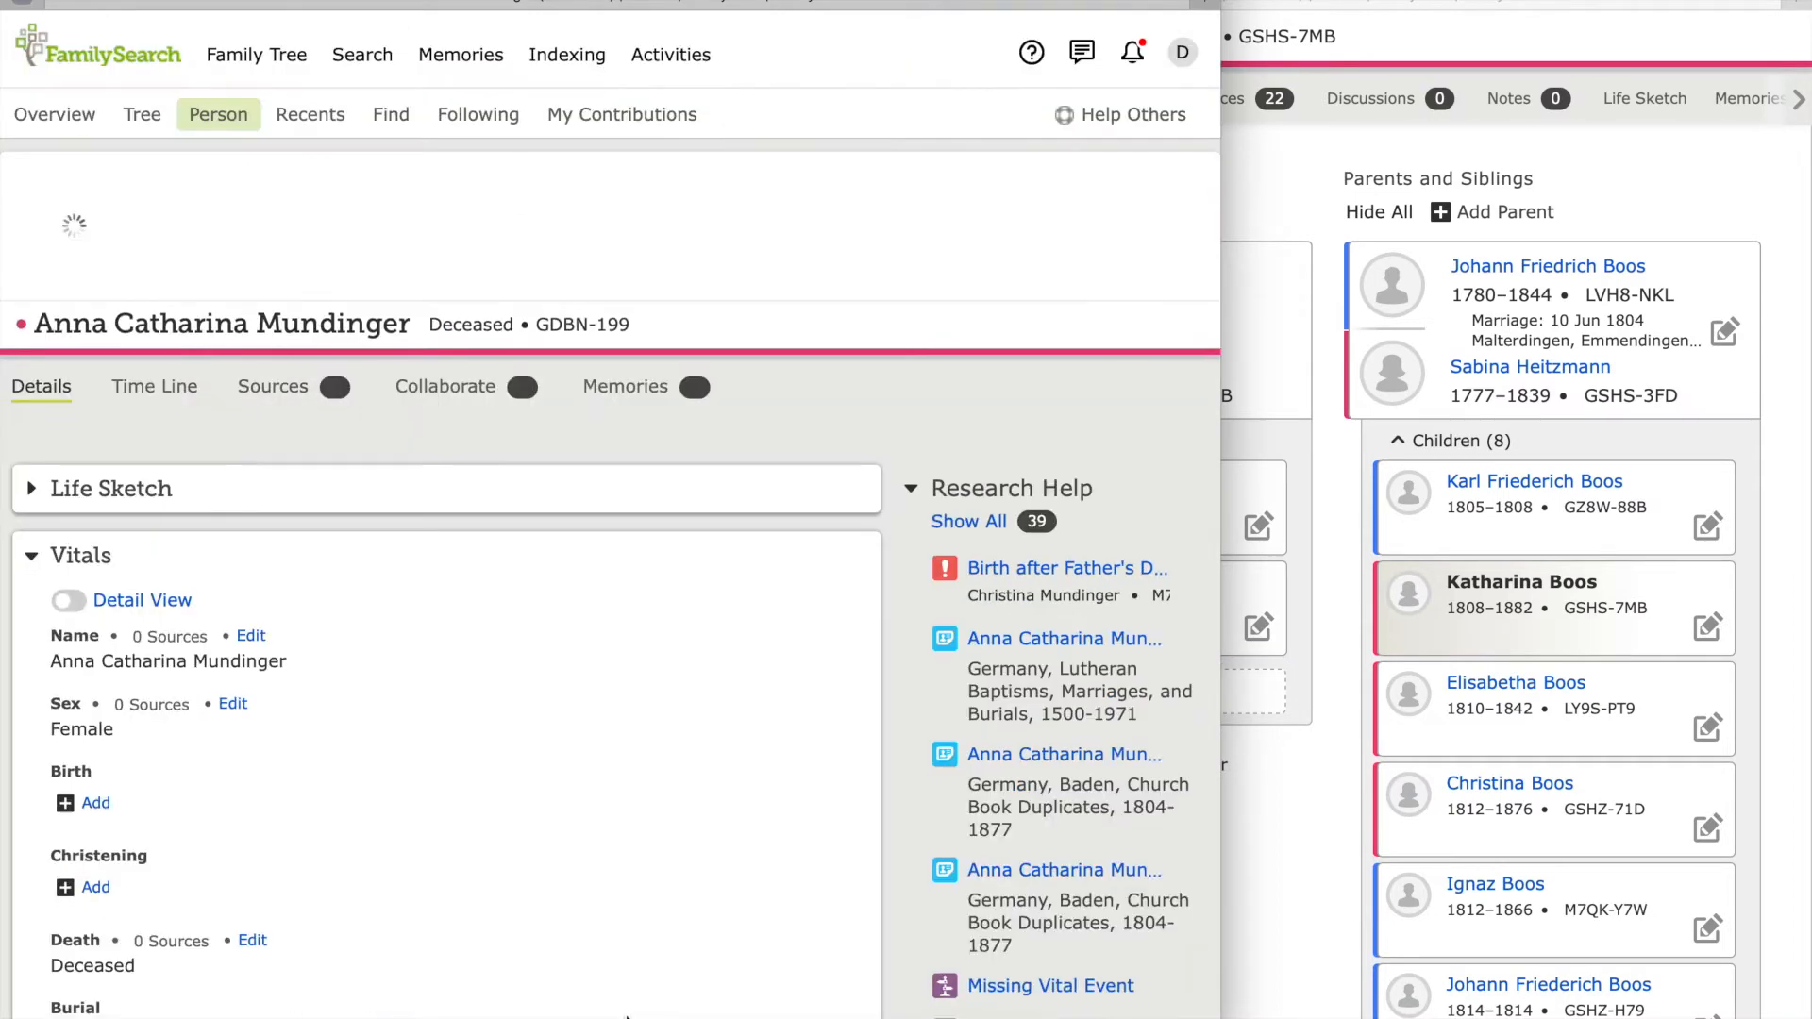
{"action": "scroll", "coordinate": [649, 908], "scroll_direction": "down", "scroll_amount": 3}
{"action": "scroll", "coordinate": [650, 908], "scroll_direction": "down", "scroll_amount": 8}
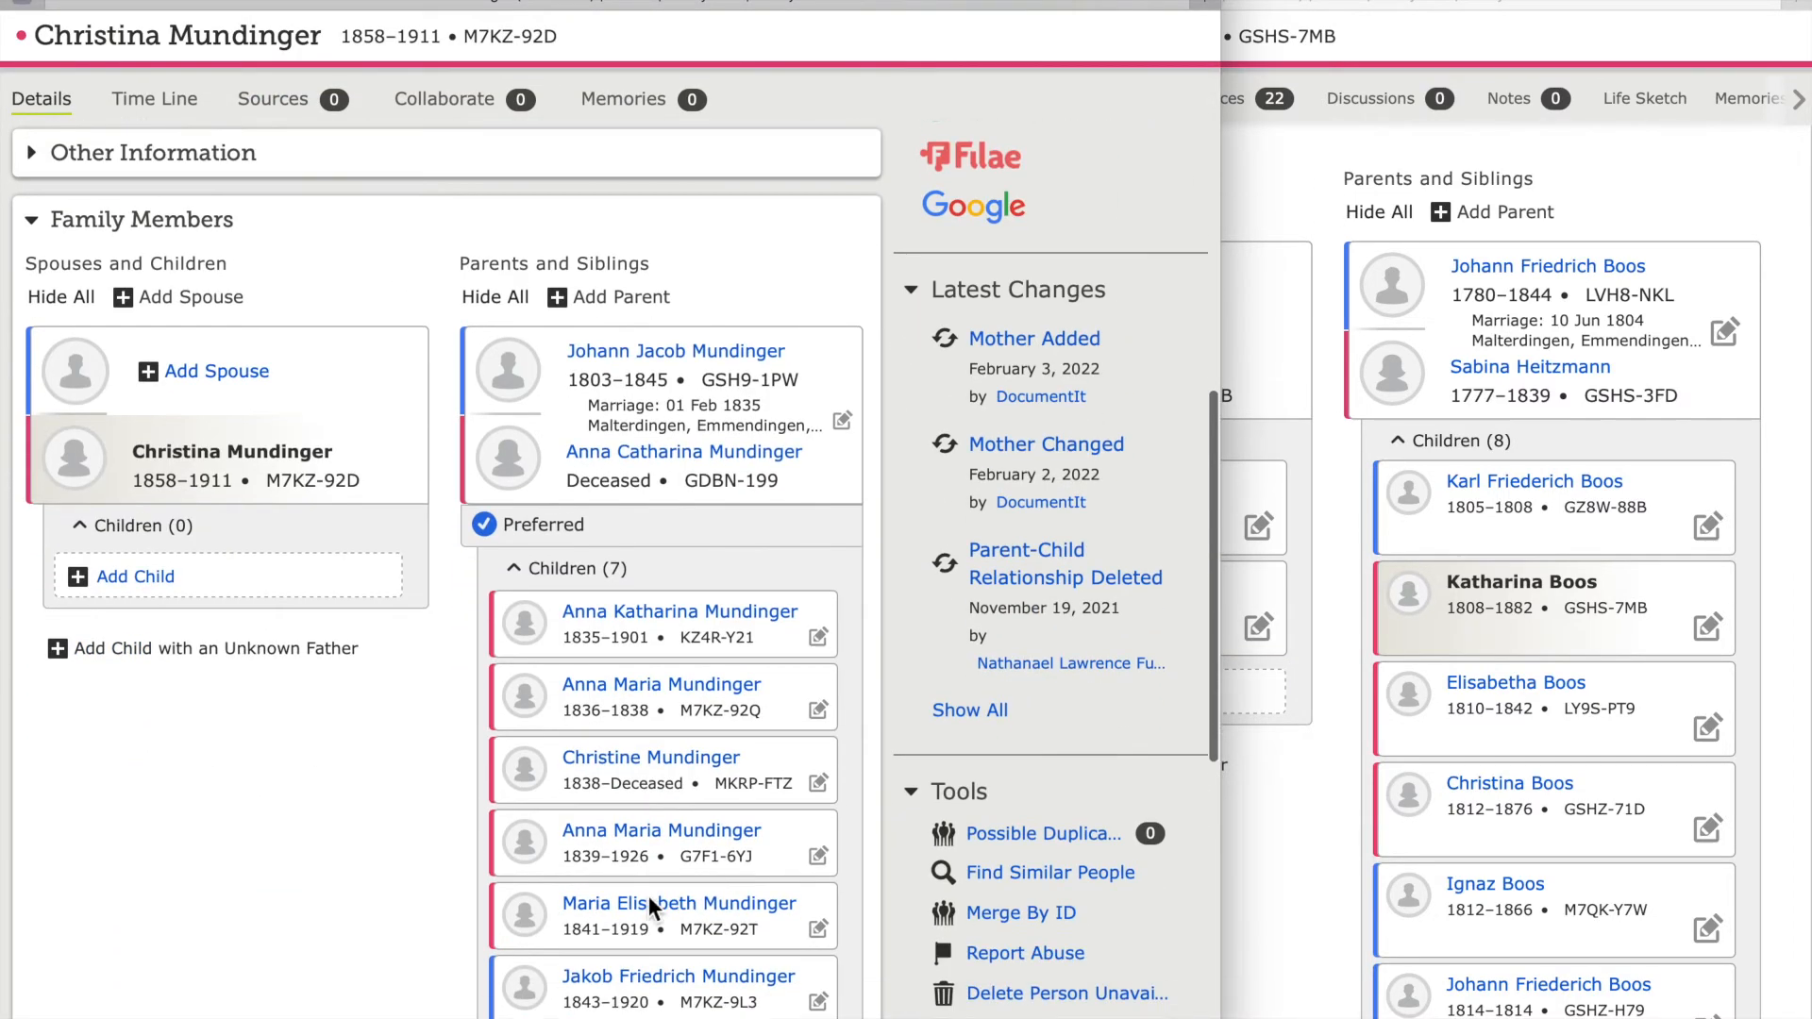
{"action": "scroll", "coordinate": [835, 568], "scroll_direction": "down", "scroll_amount": 5}
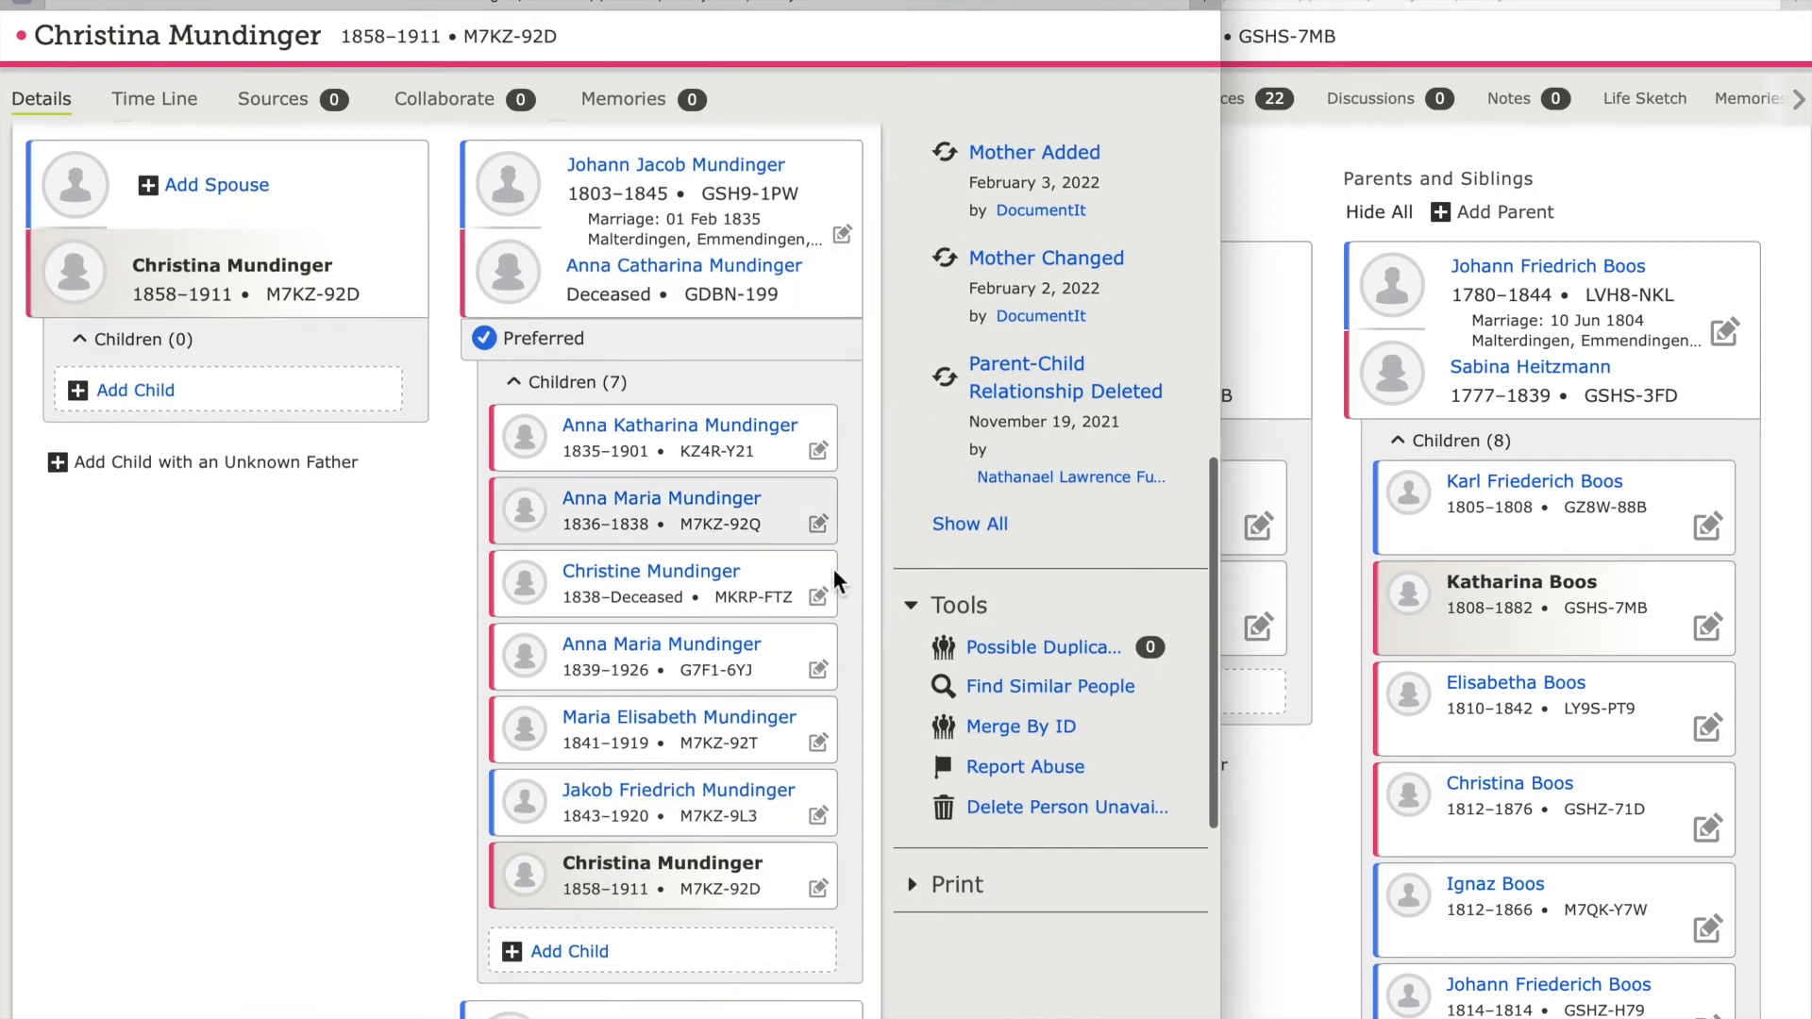
- Open the attachment review of the 1835 marriage source from the 1808–1882 woman's sources and expand her tree children
{"action": "left_click", "coordinate": [562, 804]}
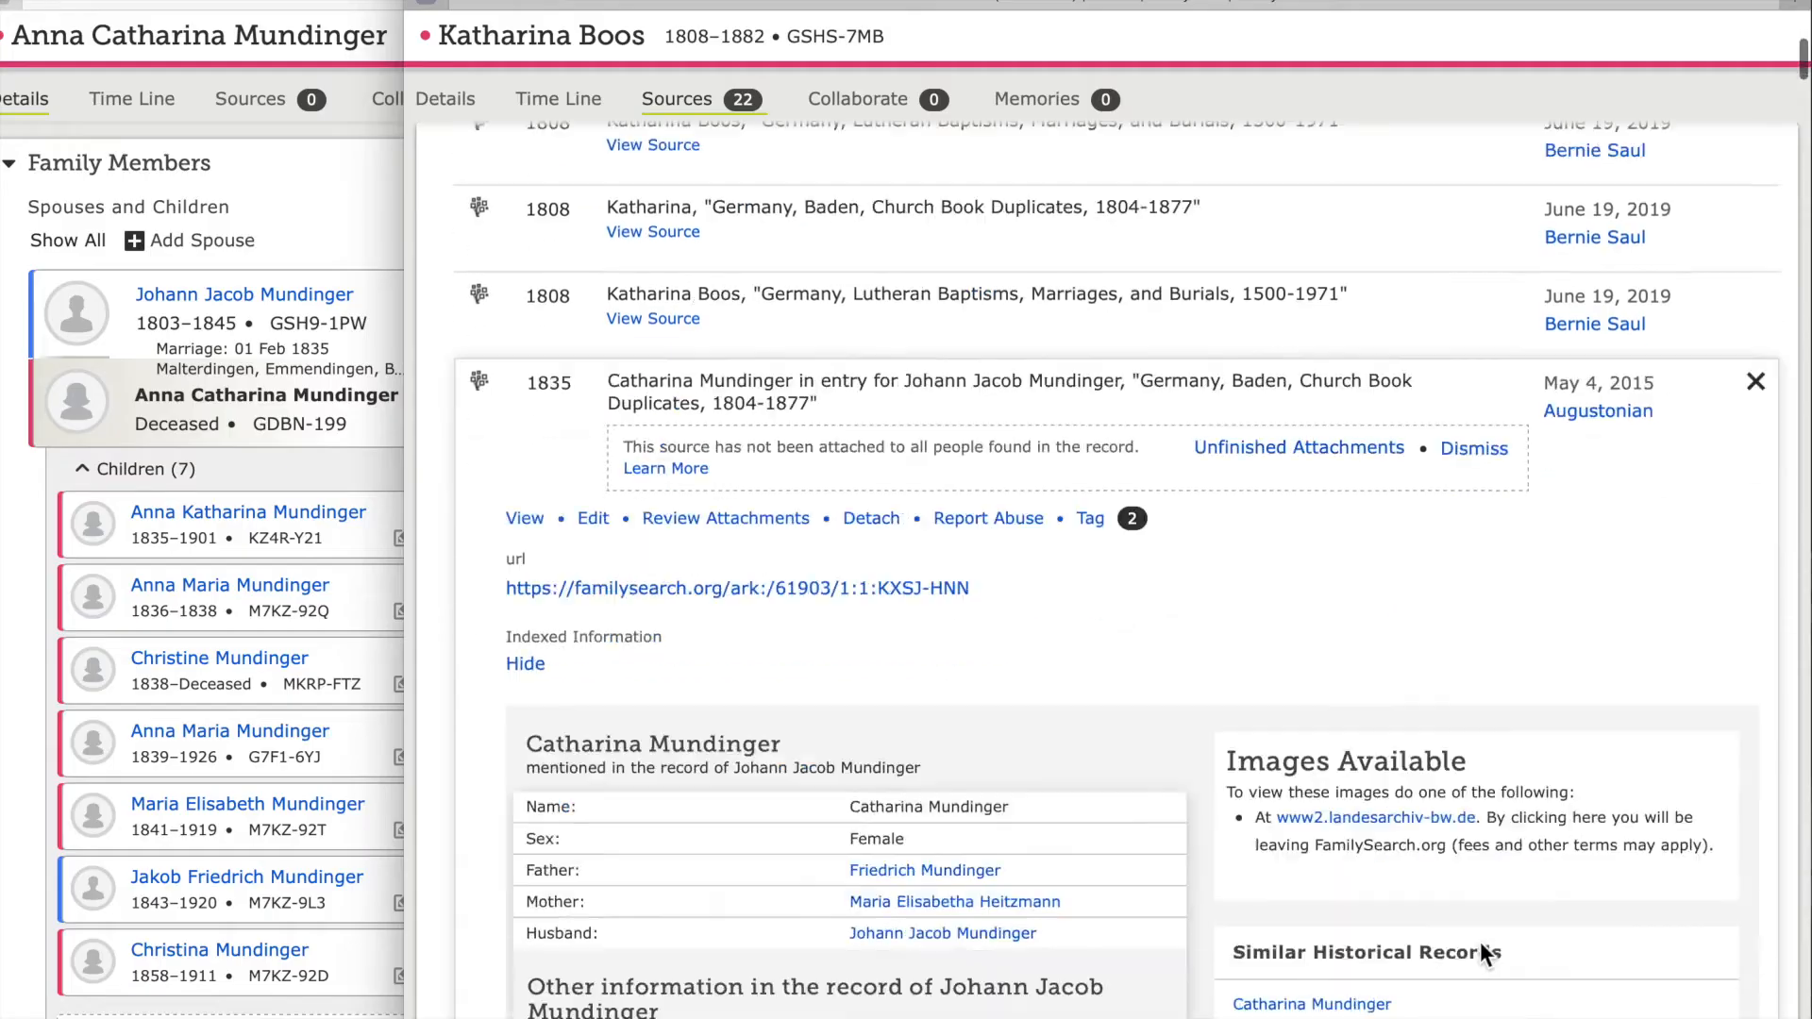
{"action": "scroll", "coordinate": [1480, 942], "scroll_direction": "down", "scroll_amount": 9}
{"action": "scroll", "coordinate": [1480, 942], "scroll_direction": "up", "scroll_amount": 18}
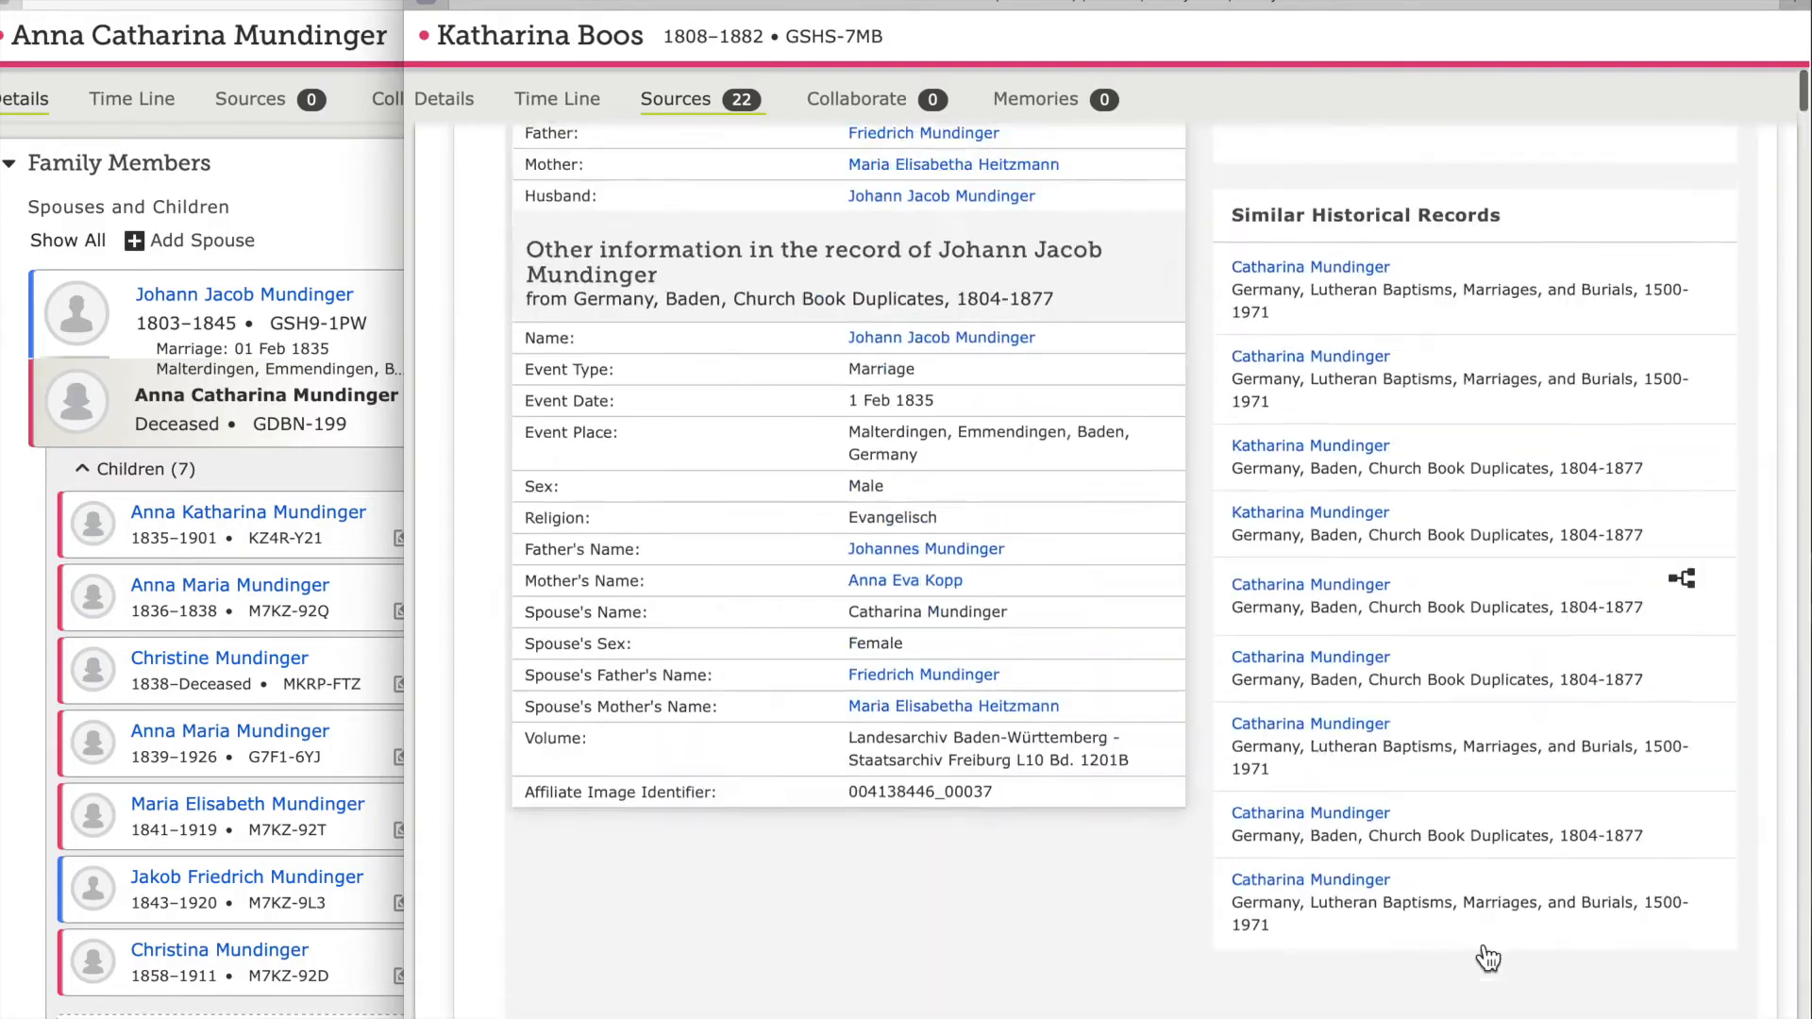
{"action": "scroll", "coordinate": [1488, 958], "scroll_direction": "up", "scroll_amount": 4}
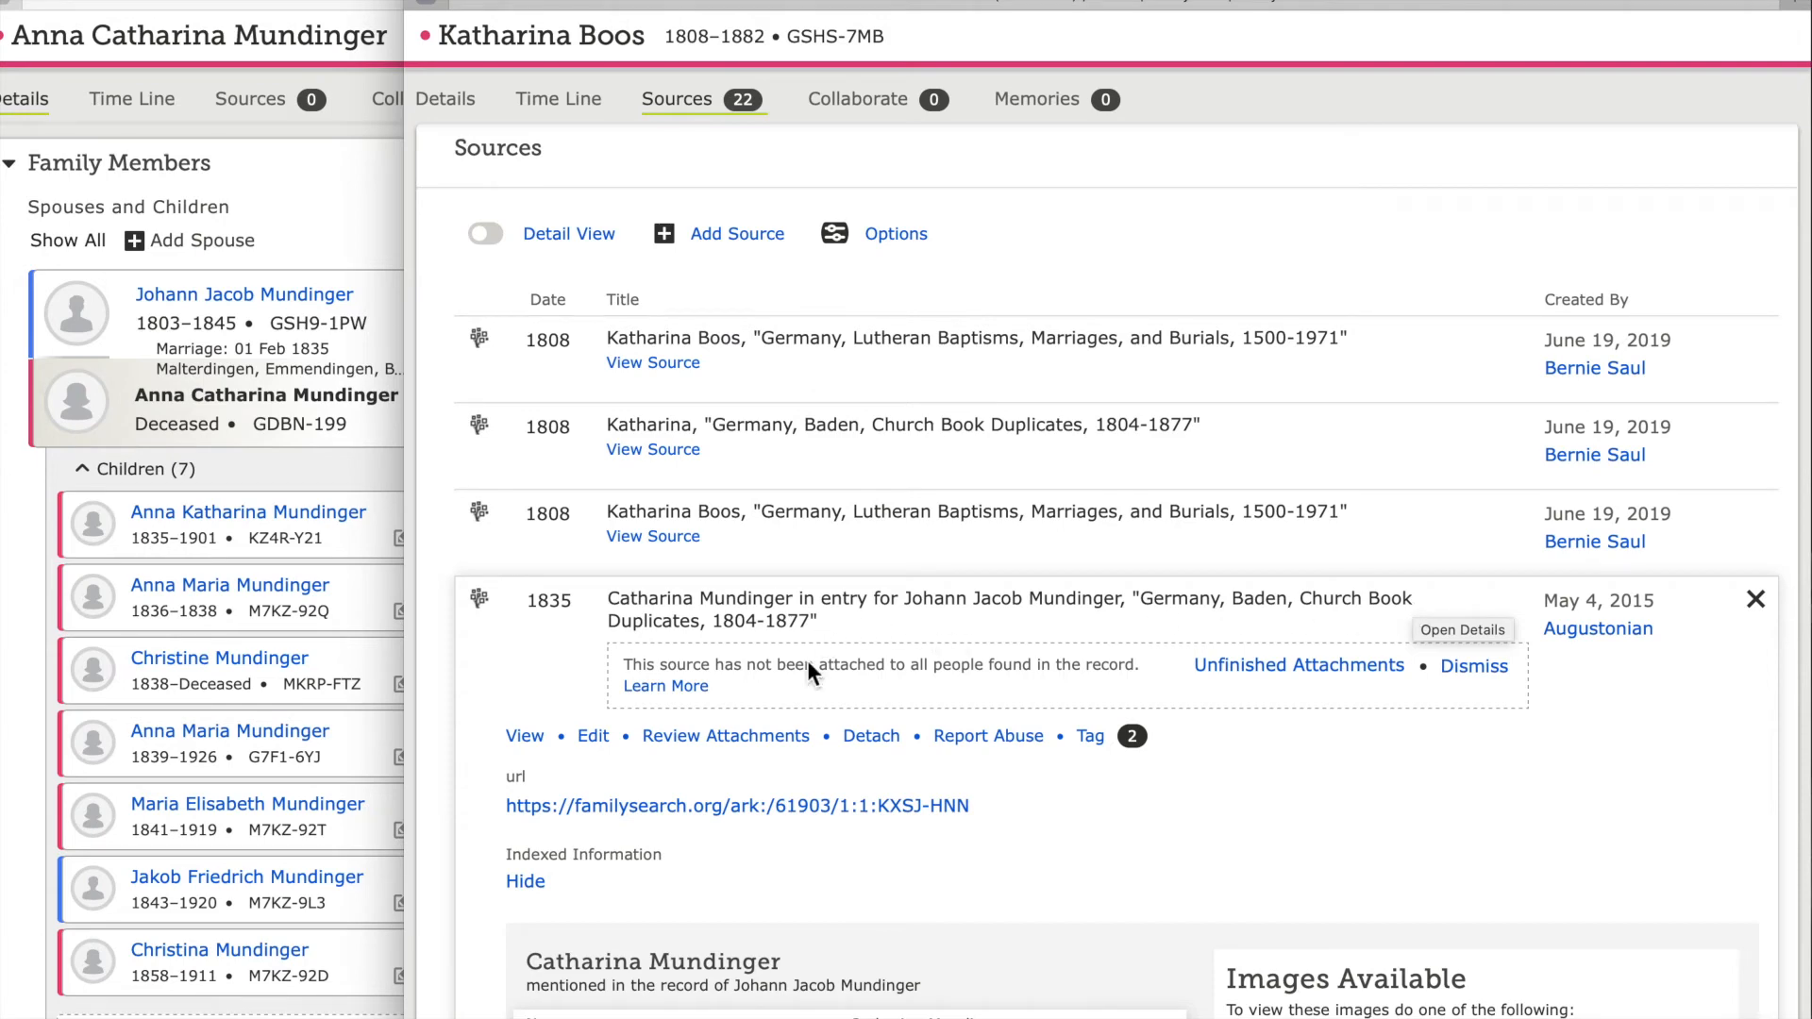
{"action": "left_click", "coordinate": [799, 739]}
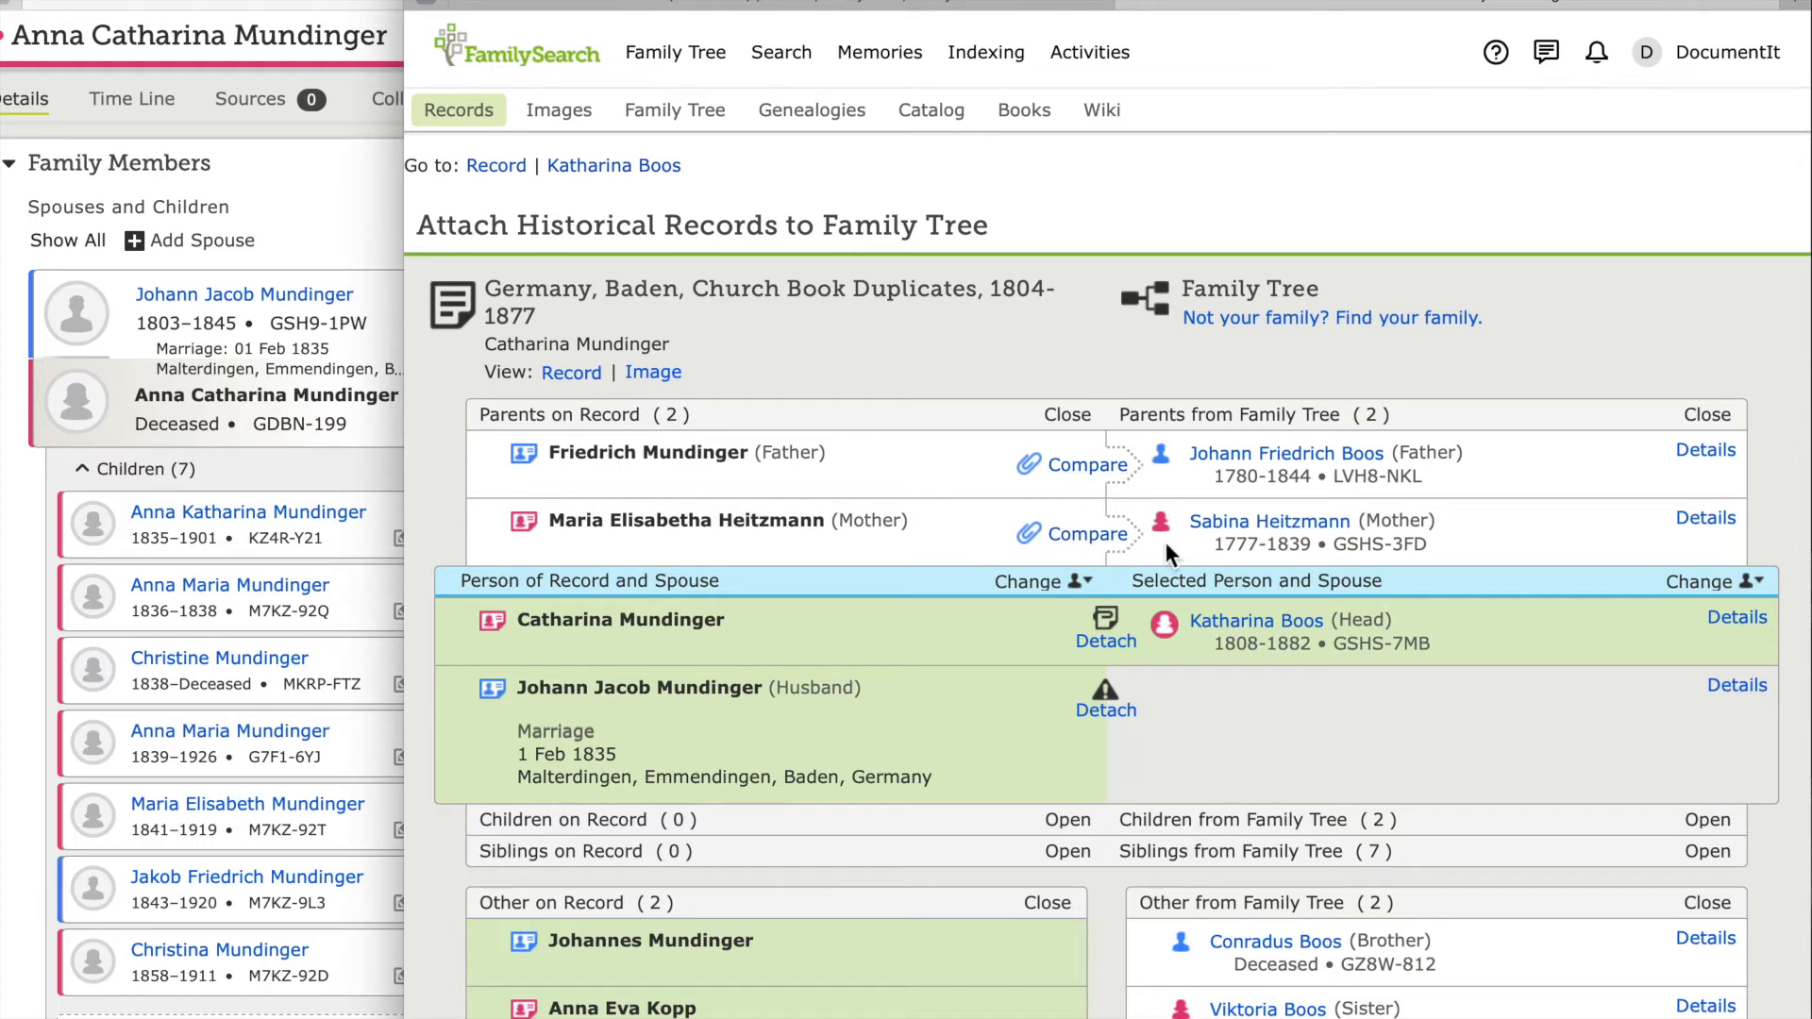
{"action": "left_click", "coordinate": [1708, 820]}
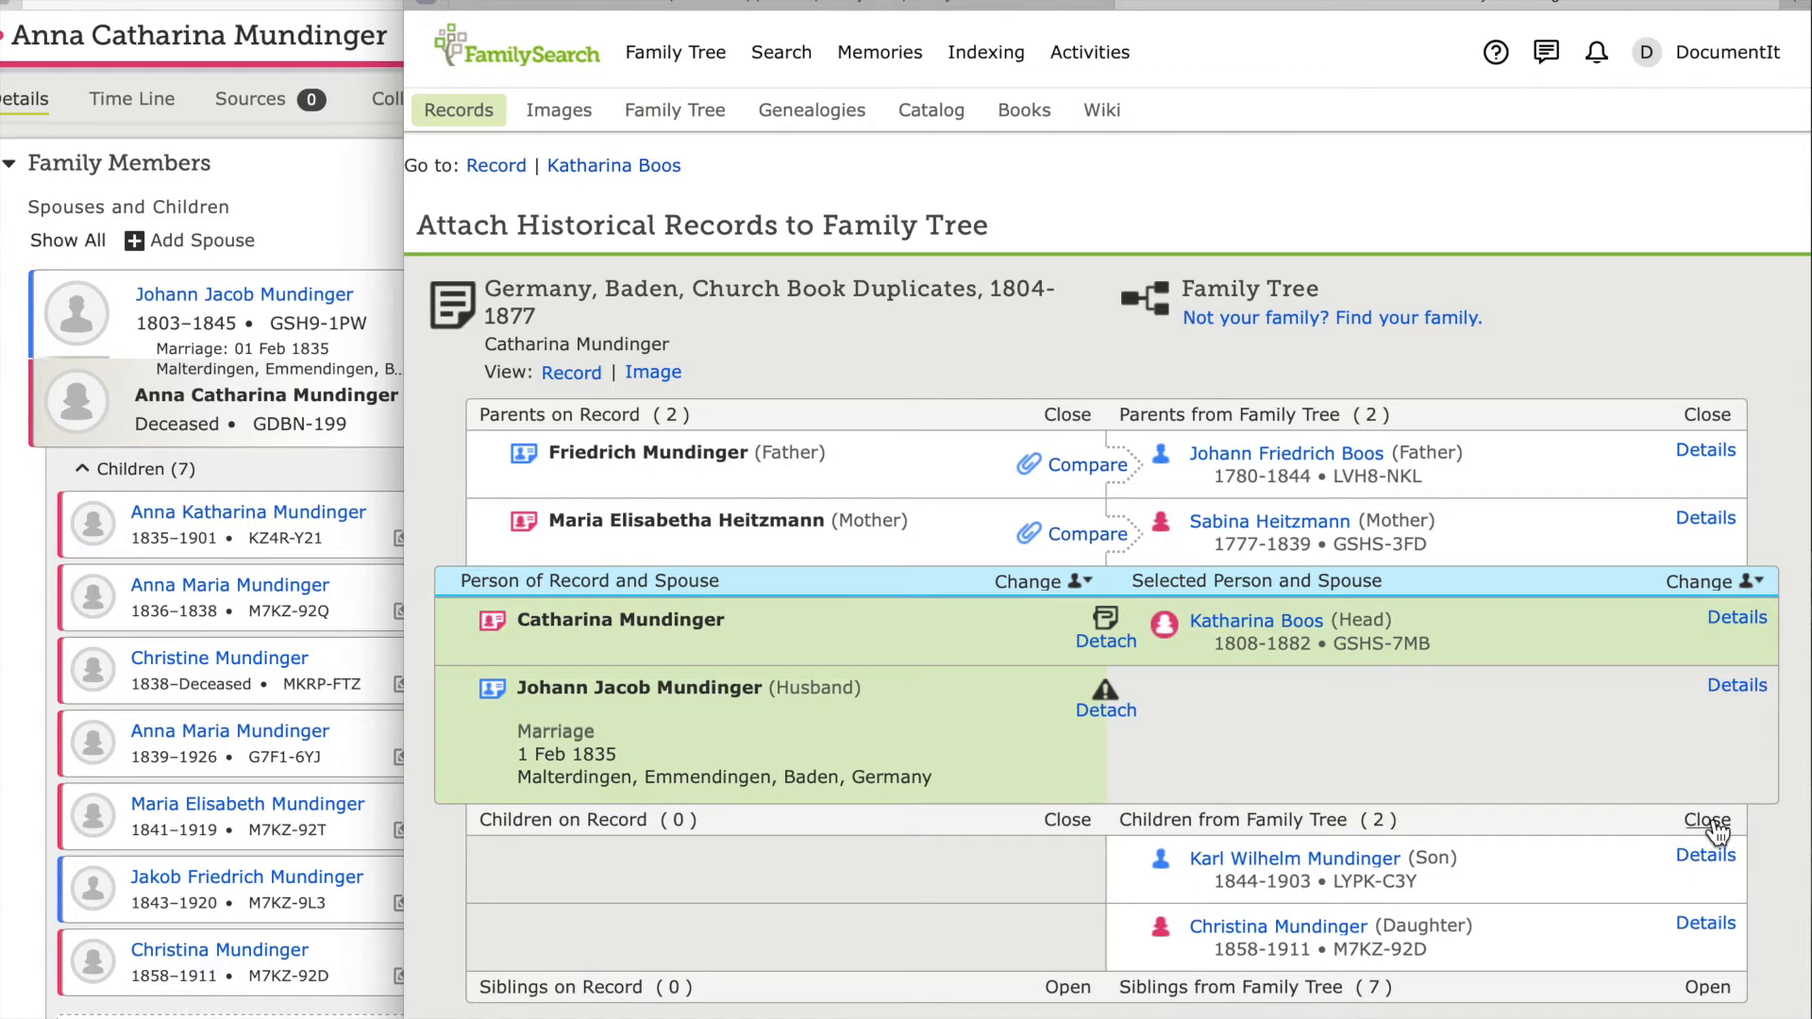
- Change the focus person of the 1835 marriage record to the recreated first wife, using her copied person ID, and expand her children
{"action": "left_click", "coordinate": [1697, 593]}
{"action": "left_click", "coordinate": [1608, 688]}
{"action": "left_click", "coordinate": [314, 439]}
{"action": "left_click", "coordinate": [306, 425]}
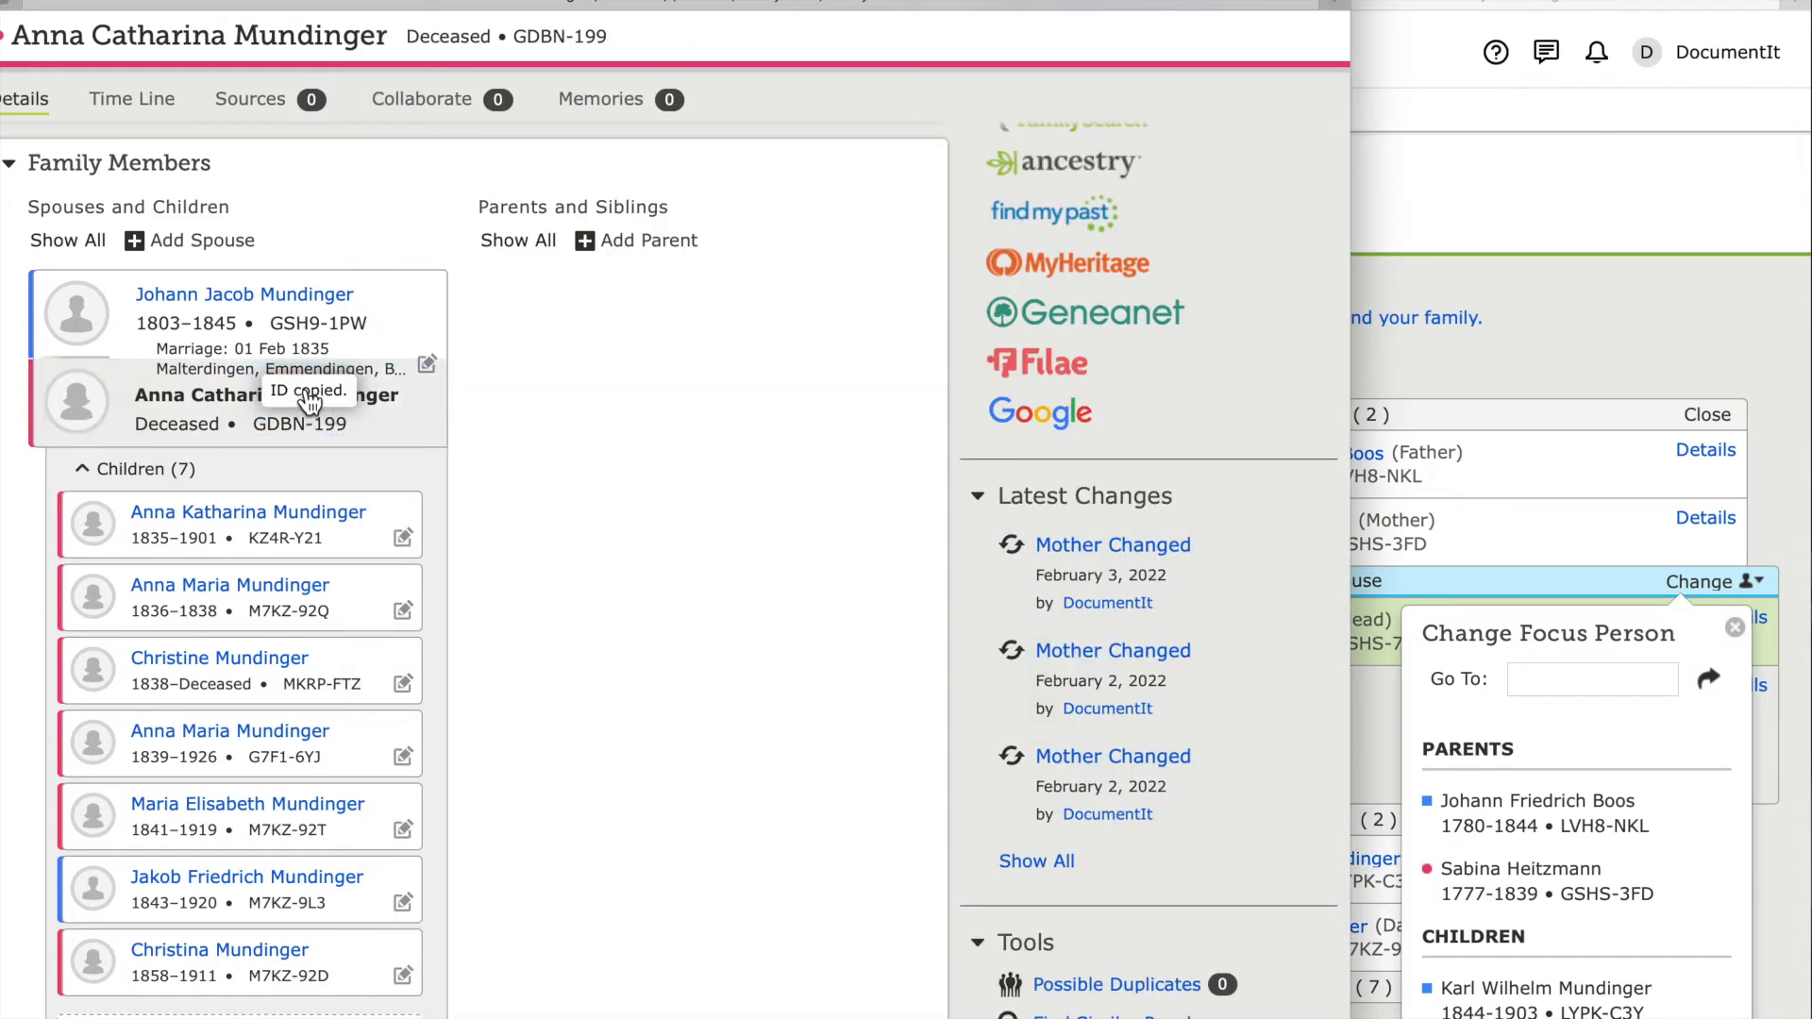
{"action": "left_click", "coordinate": [1542, 679]}
{"action": "type", "text": "GDBN-199"}
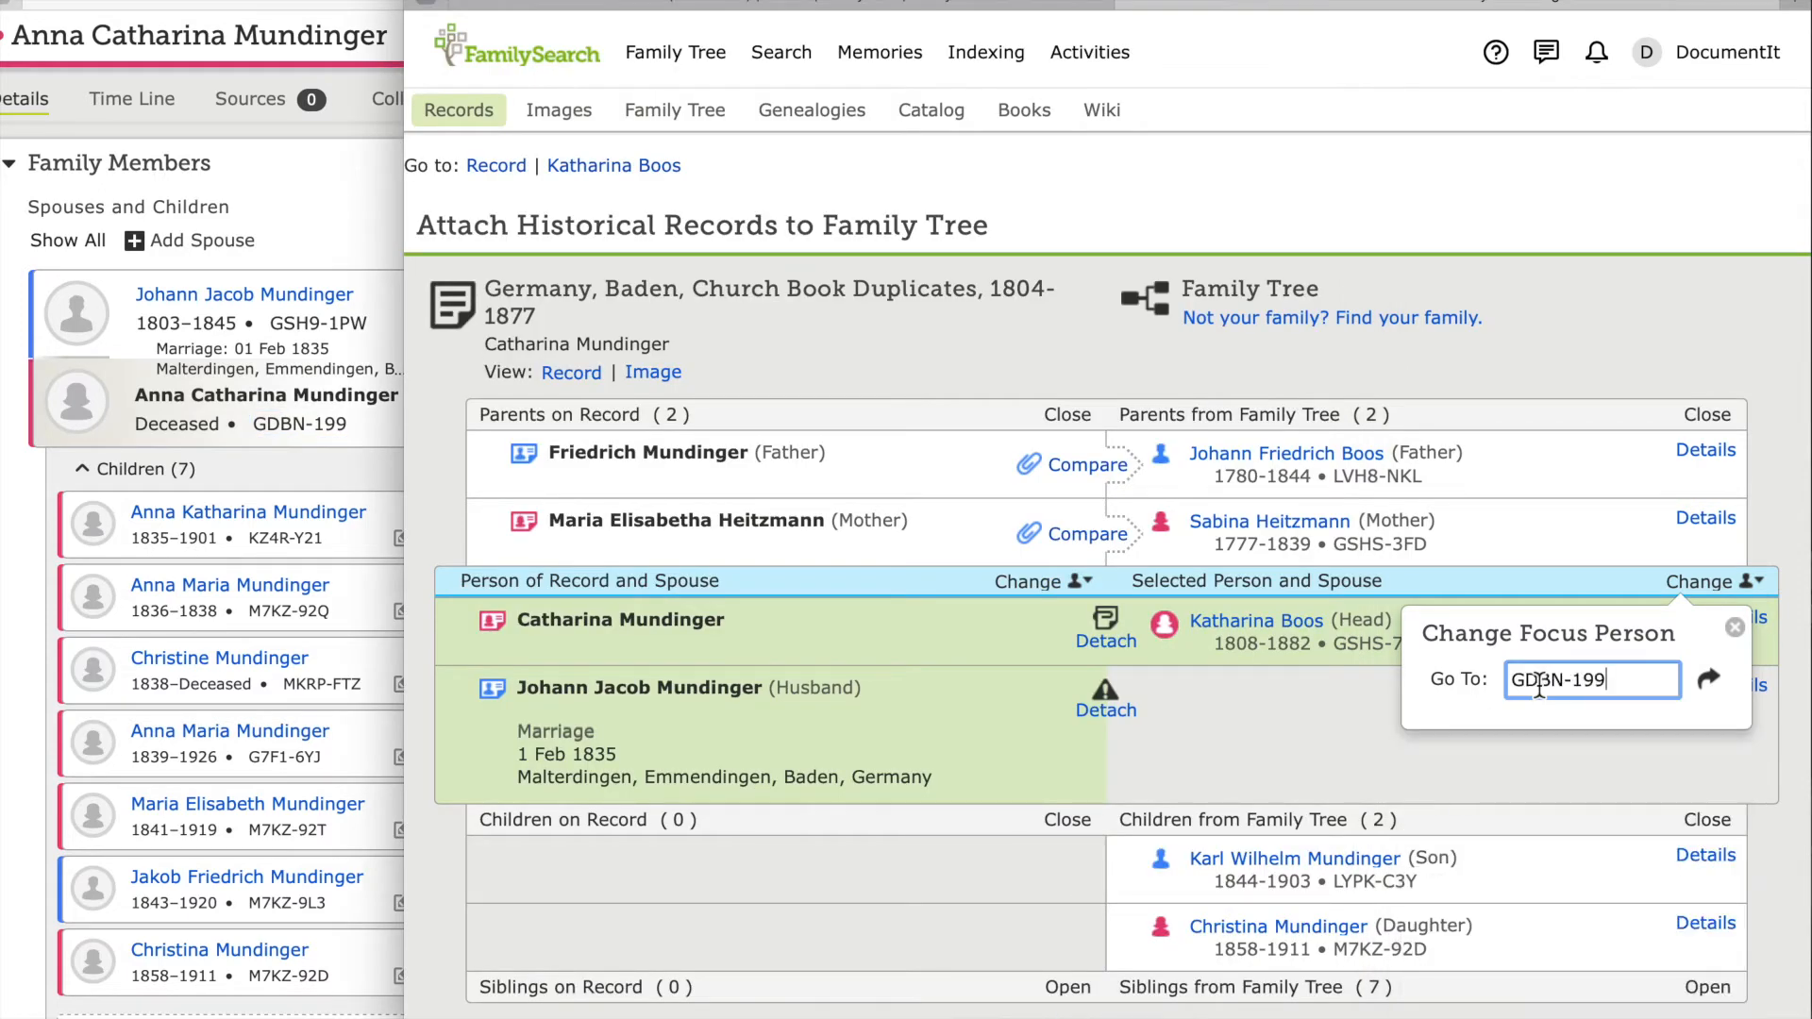
{"action": "key", "text": "Return"}
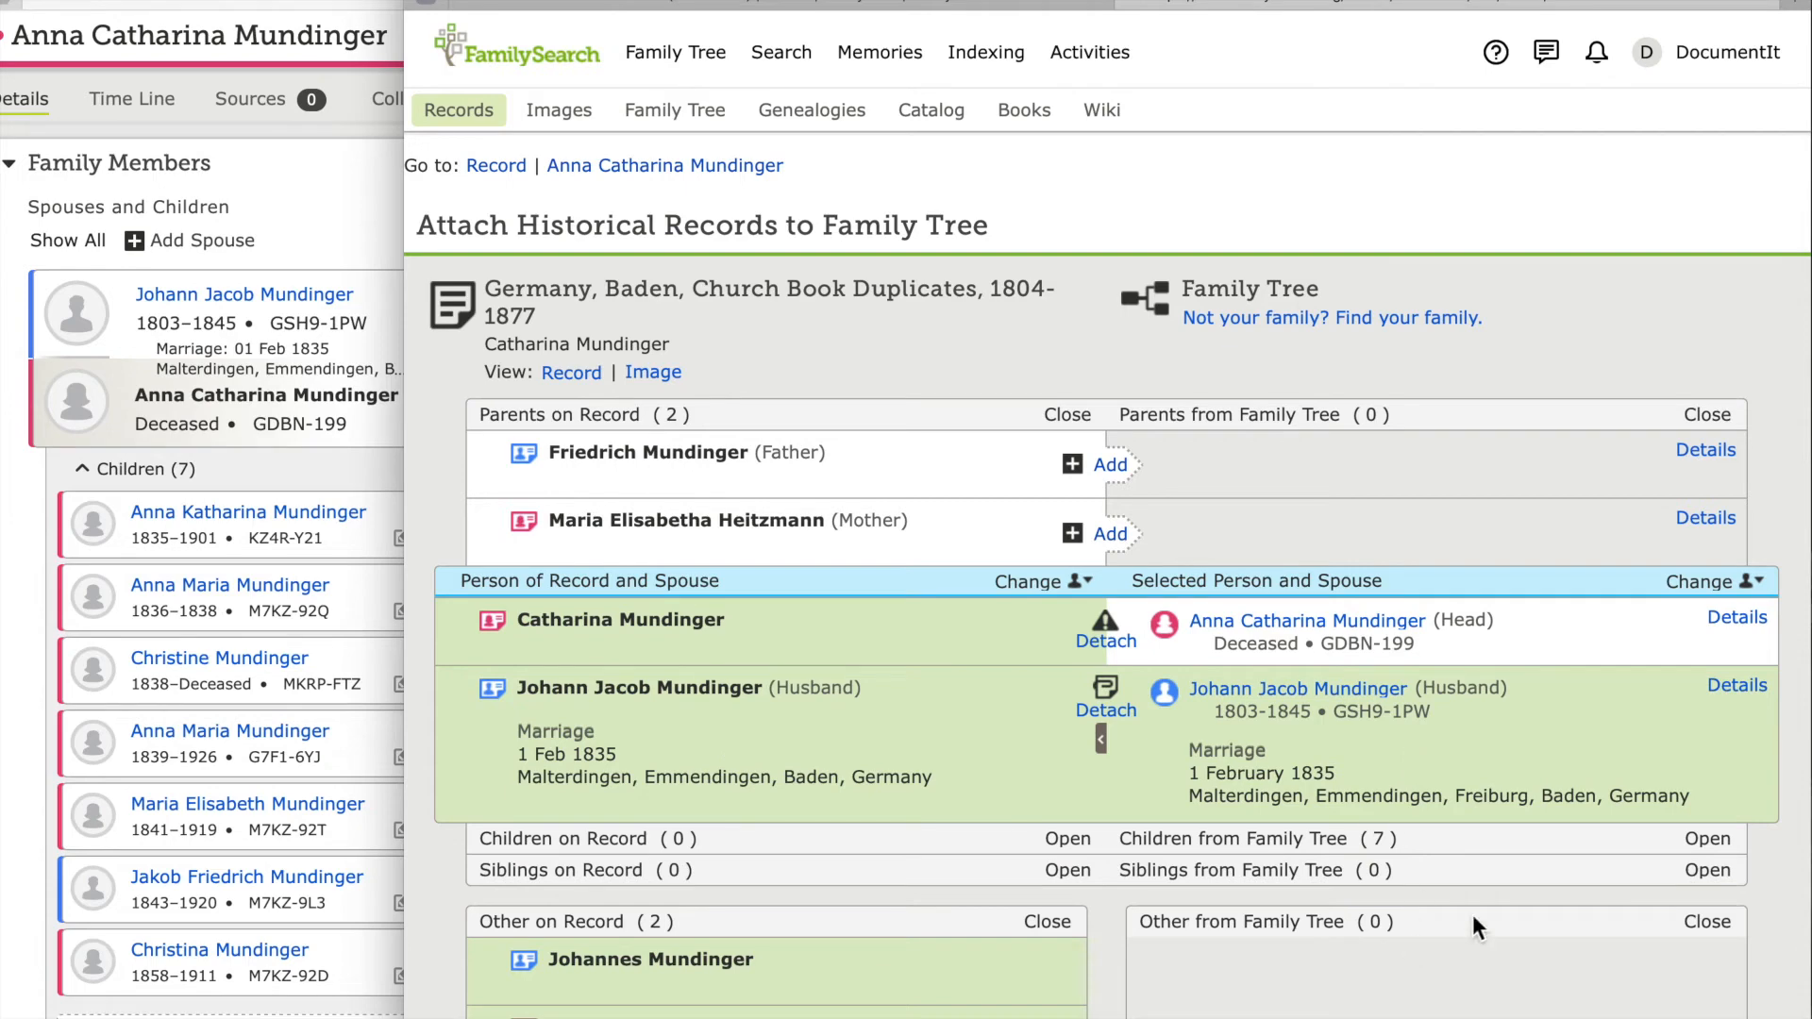
{"action": "left_click", "coordinate": [1709, 840]}
{"action": "scroll", "coordinate": [1709, 843], "scroll_direction": "down", "scroll_amount": 2}
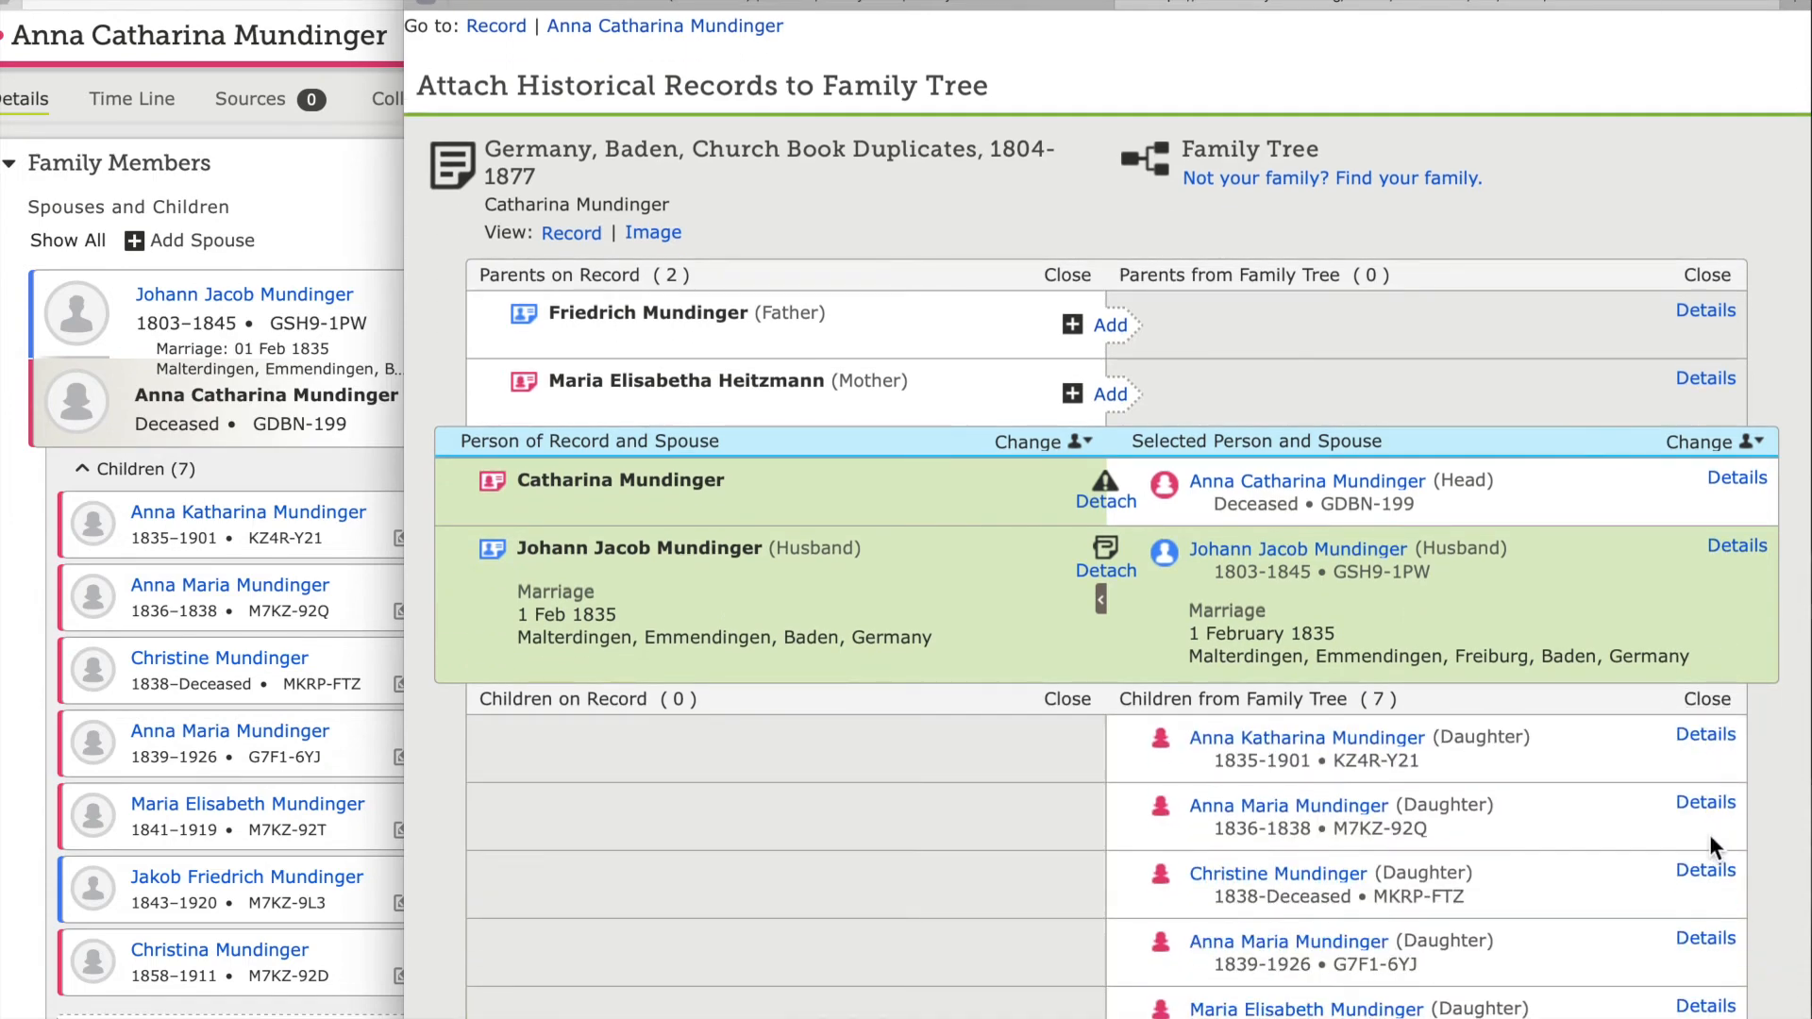
- Detach the 1835 marriage source from the 1808–1882 woman with the reason "Maiden name doesn't match." and attach it to the first wife
{"action": "mouse_move", "coordinate": [1118, 512]}
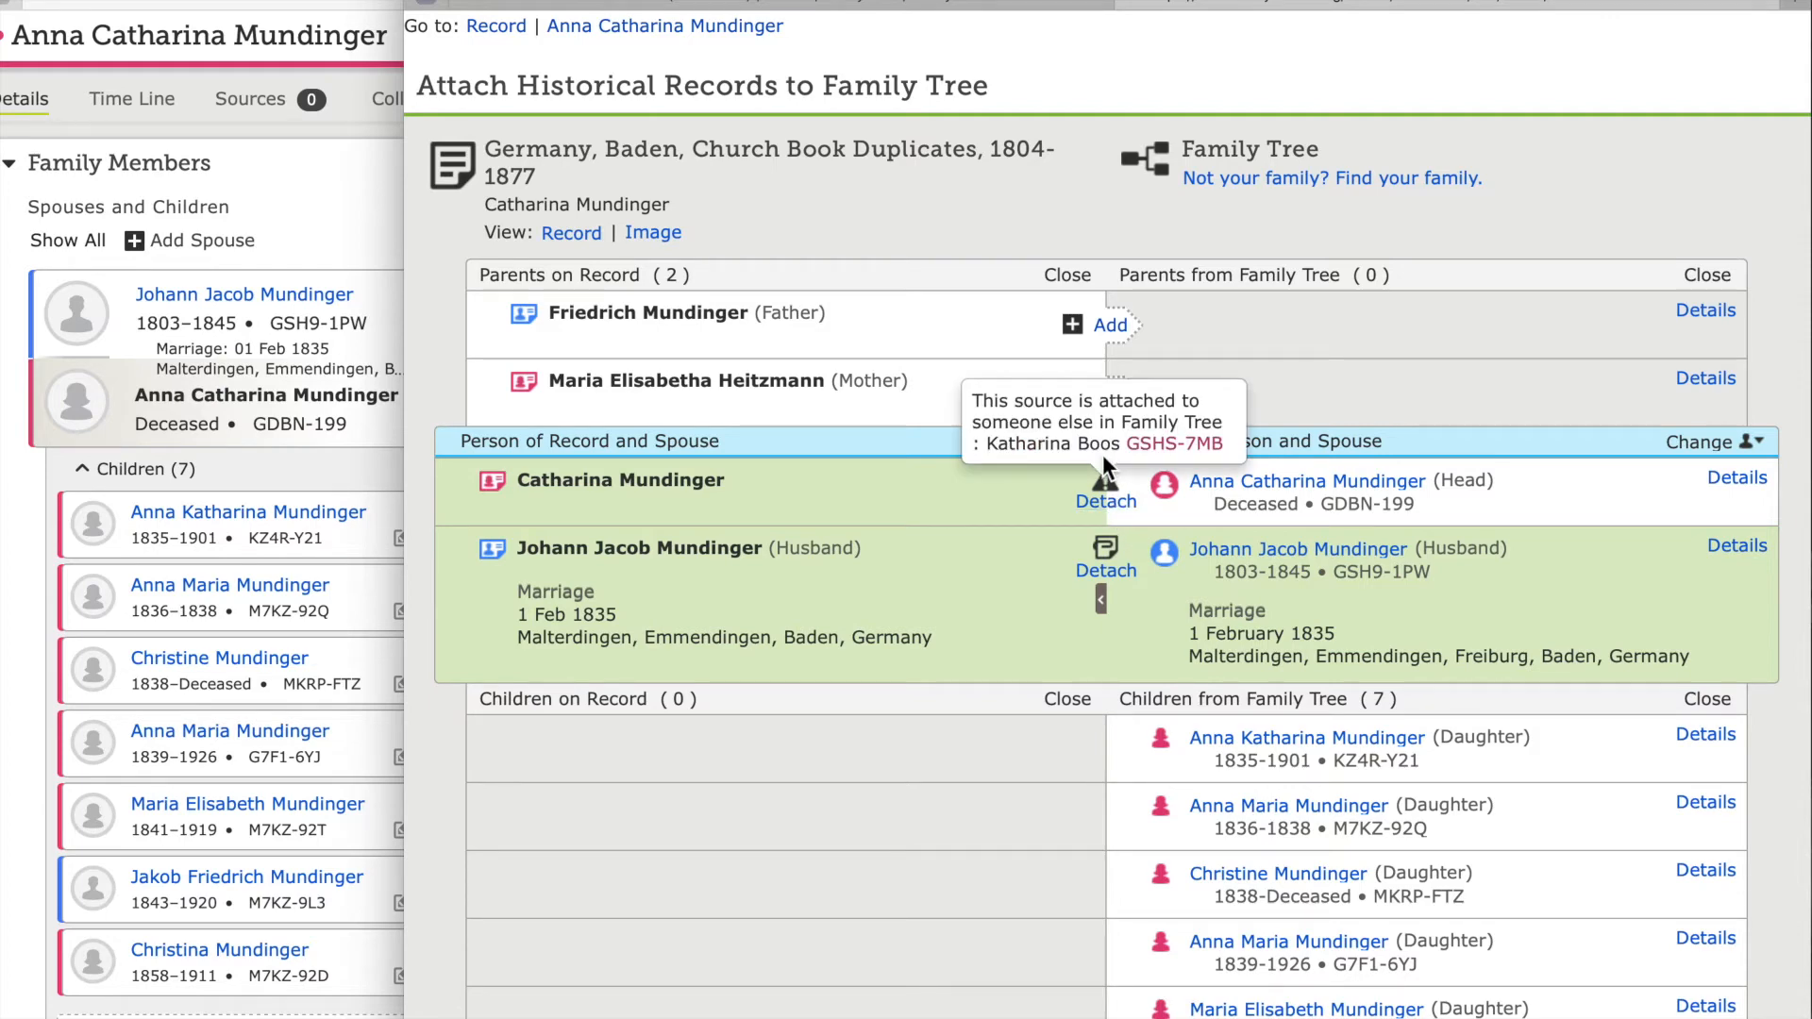
{"action": "left_click", "coordinate": [1114, 514]}
{"action": "type", "text": "Mai"}
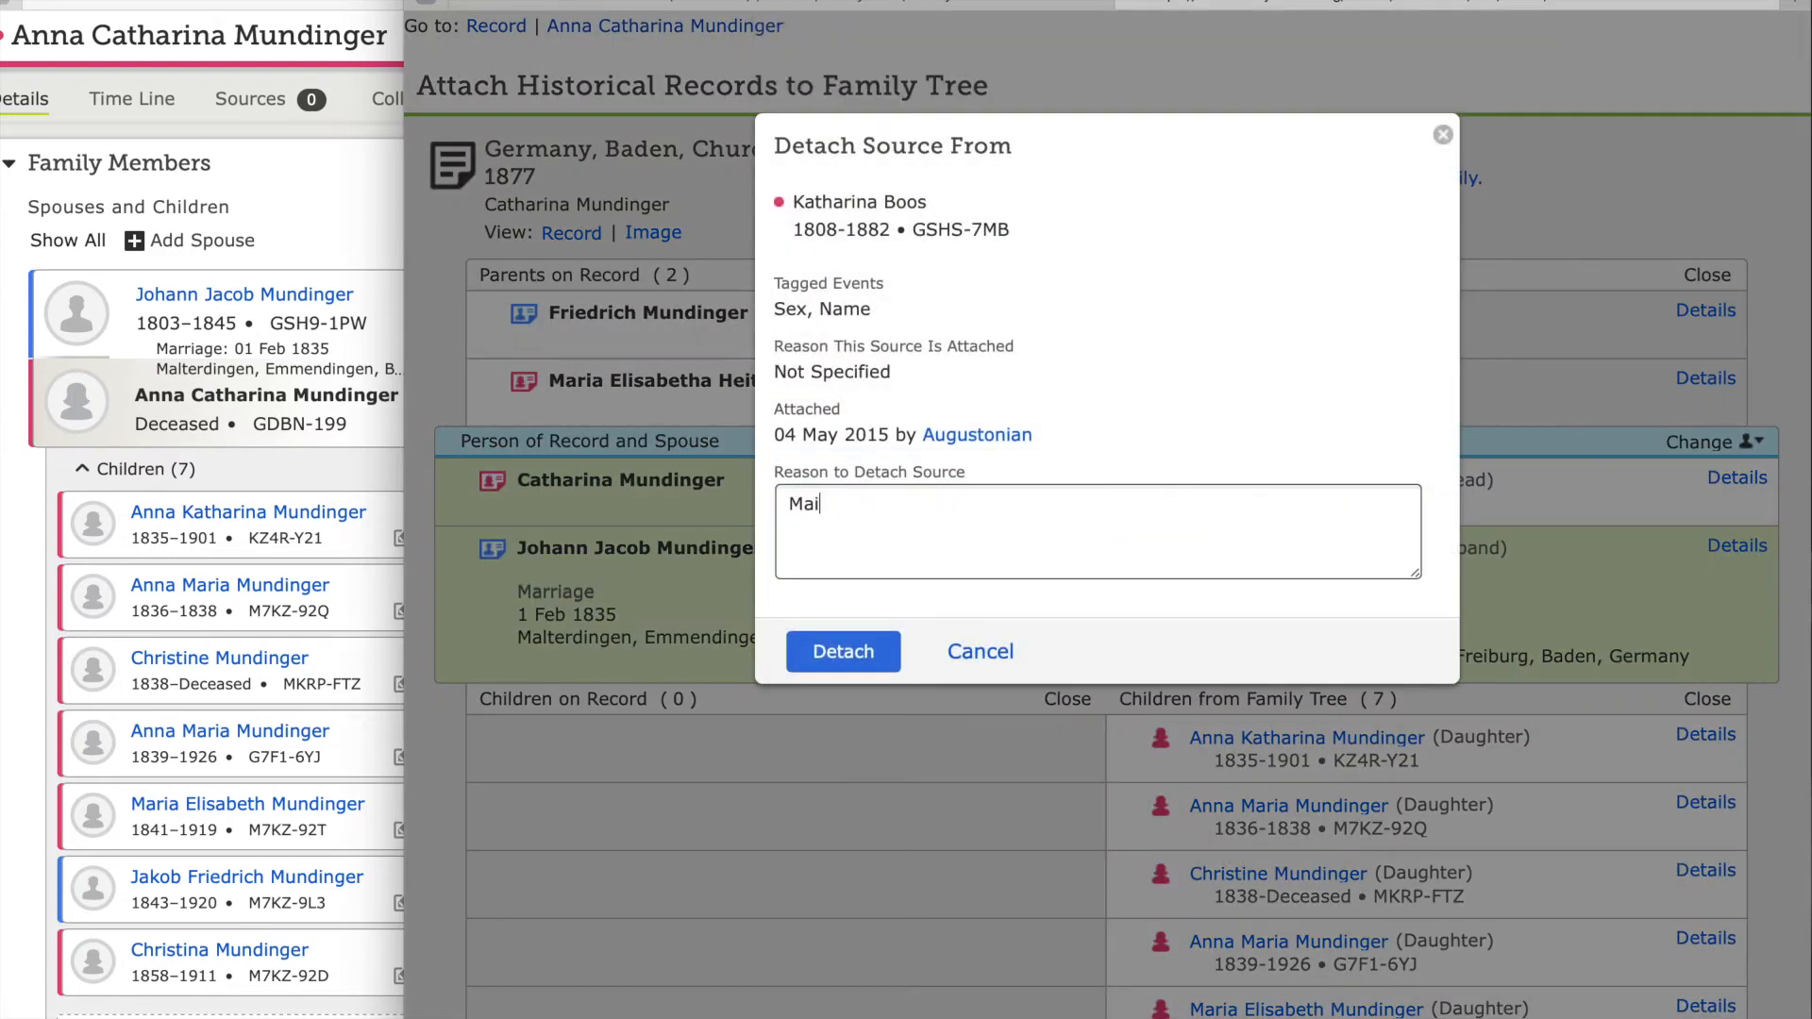
{"action": "type", "text": "den name doesn't match"}
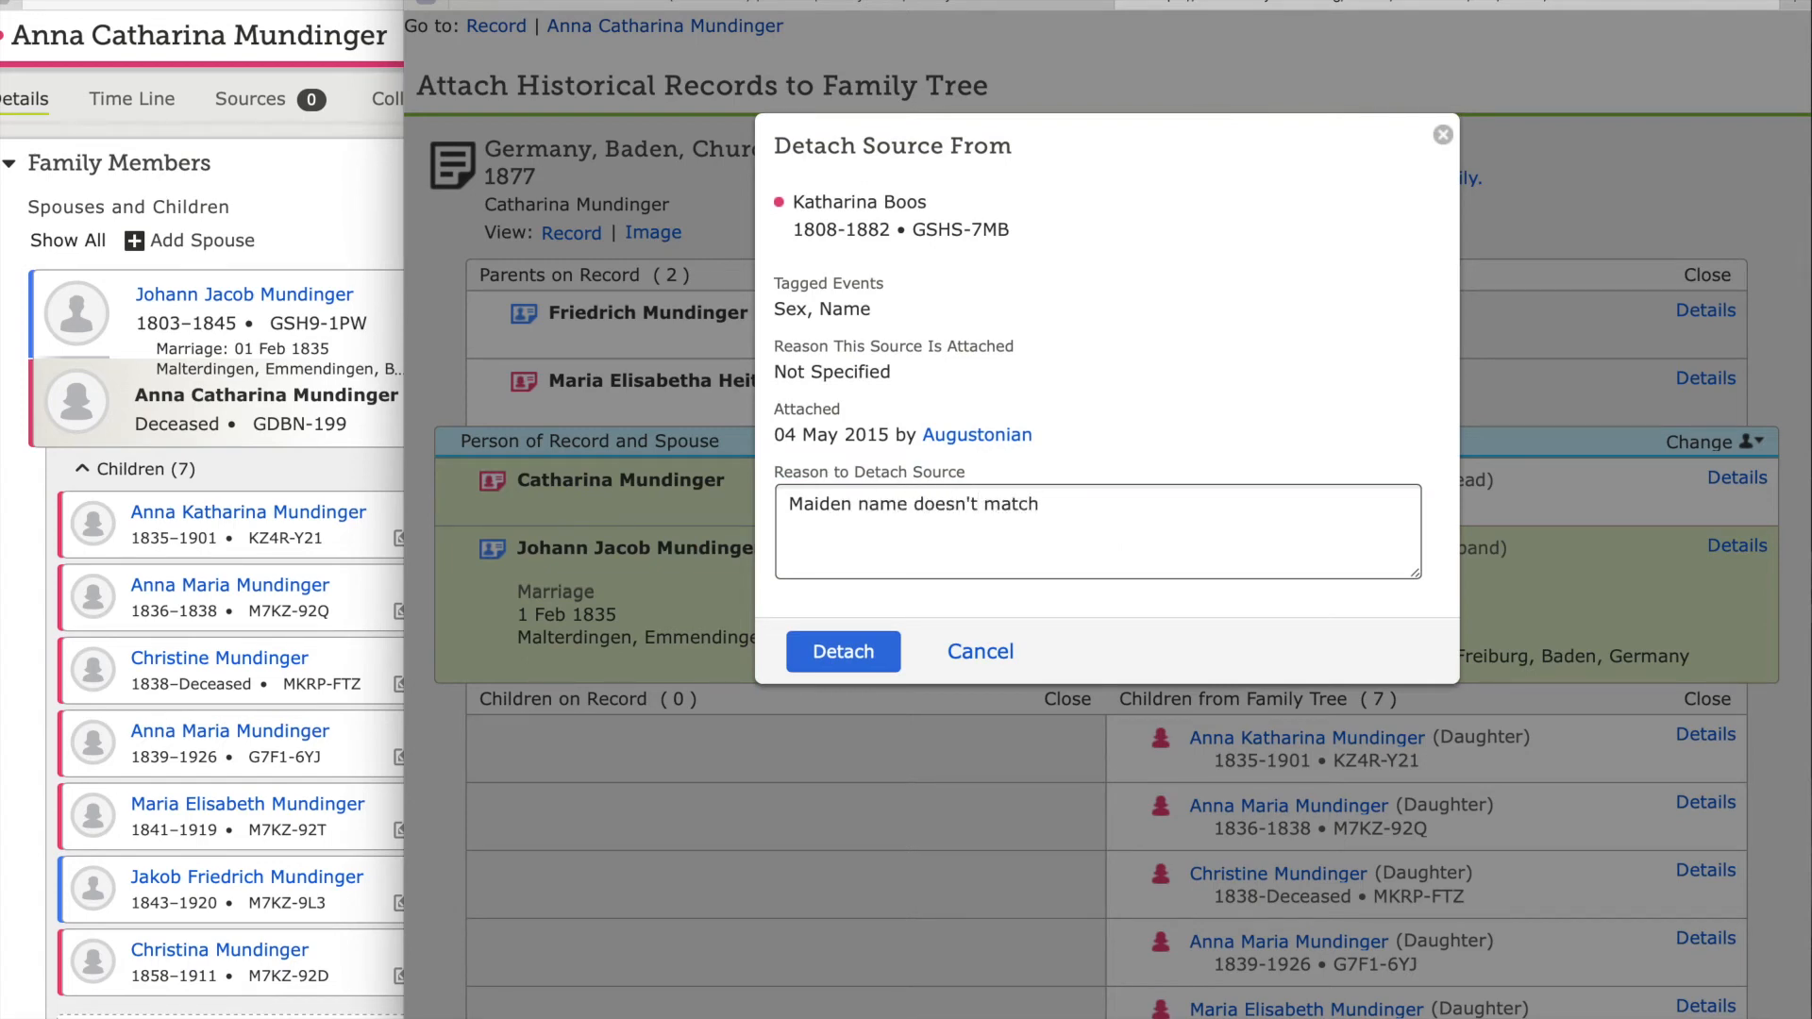
{"action": "type", "text": "."}
{"action": "key", "text": "ctrl+a"}
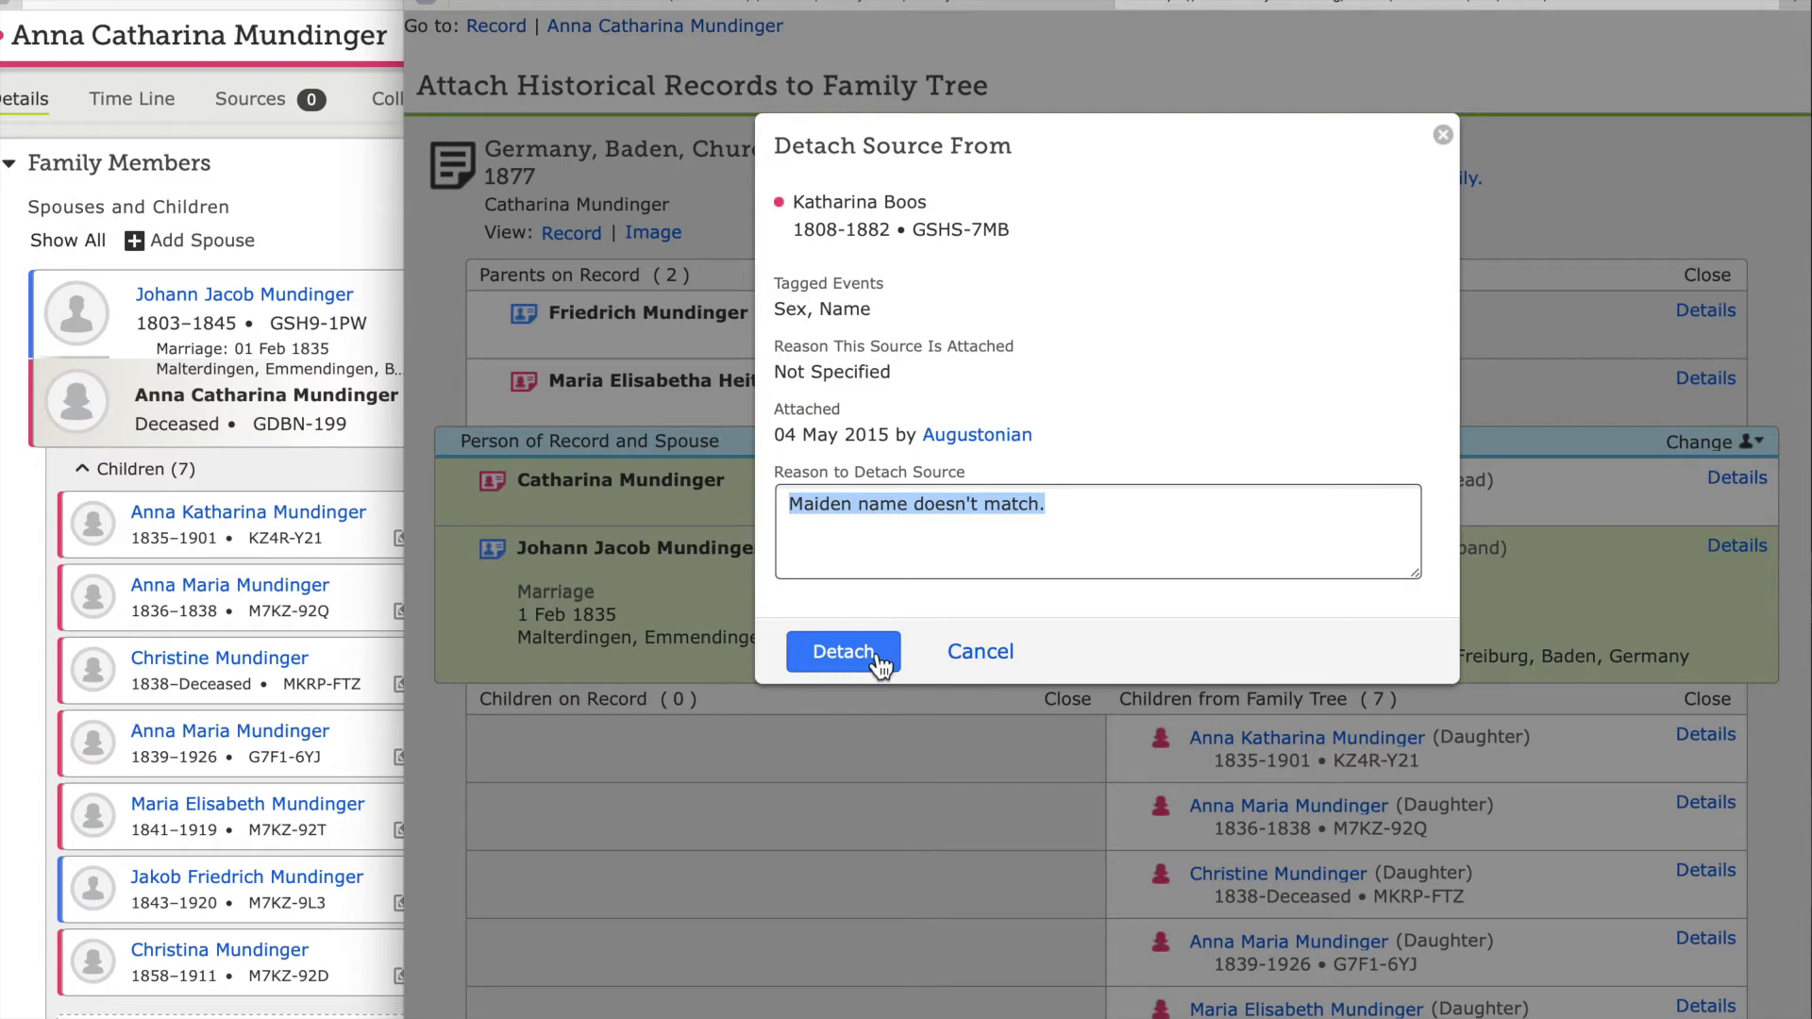
{"action": "left_click", "coordinate": [879, 665]}
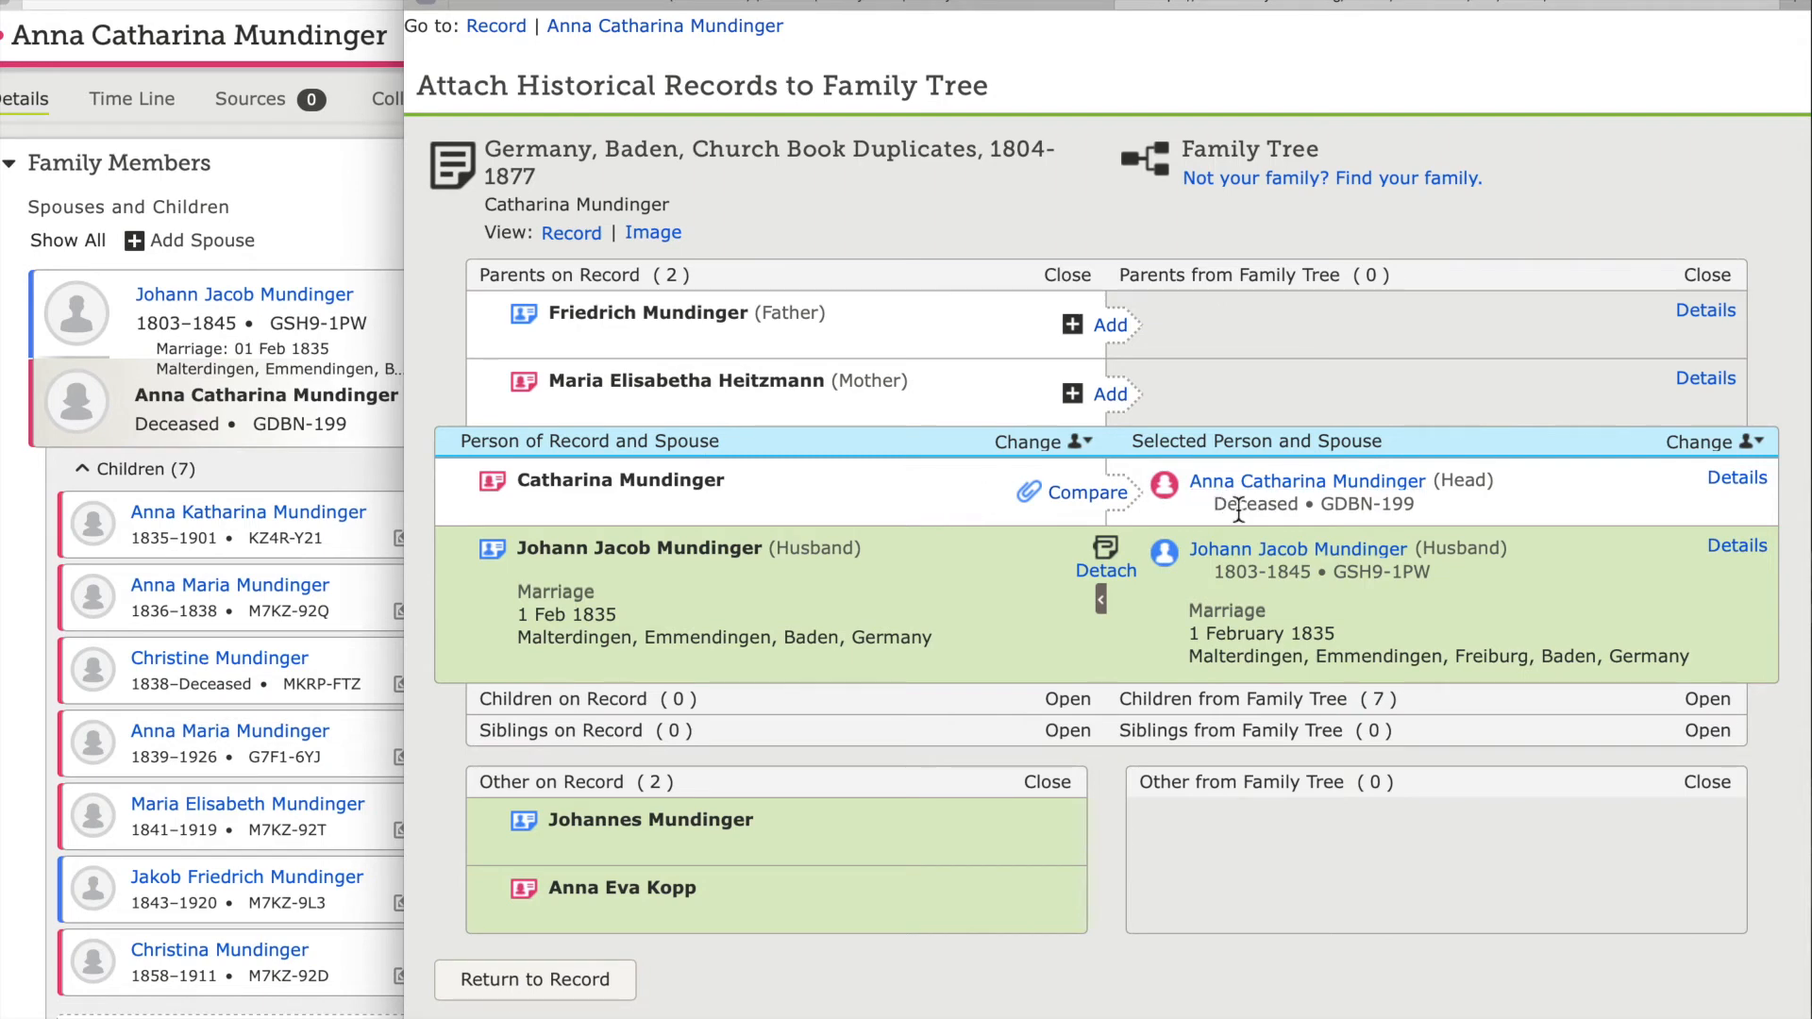
{"action": "left_click", "coordinate": [1093, 496]}
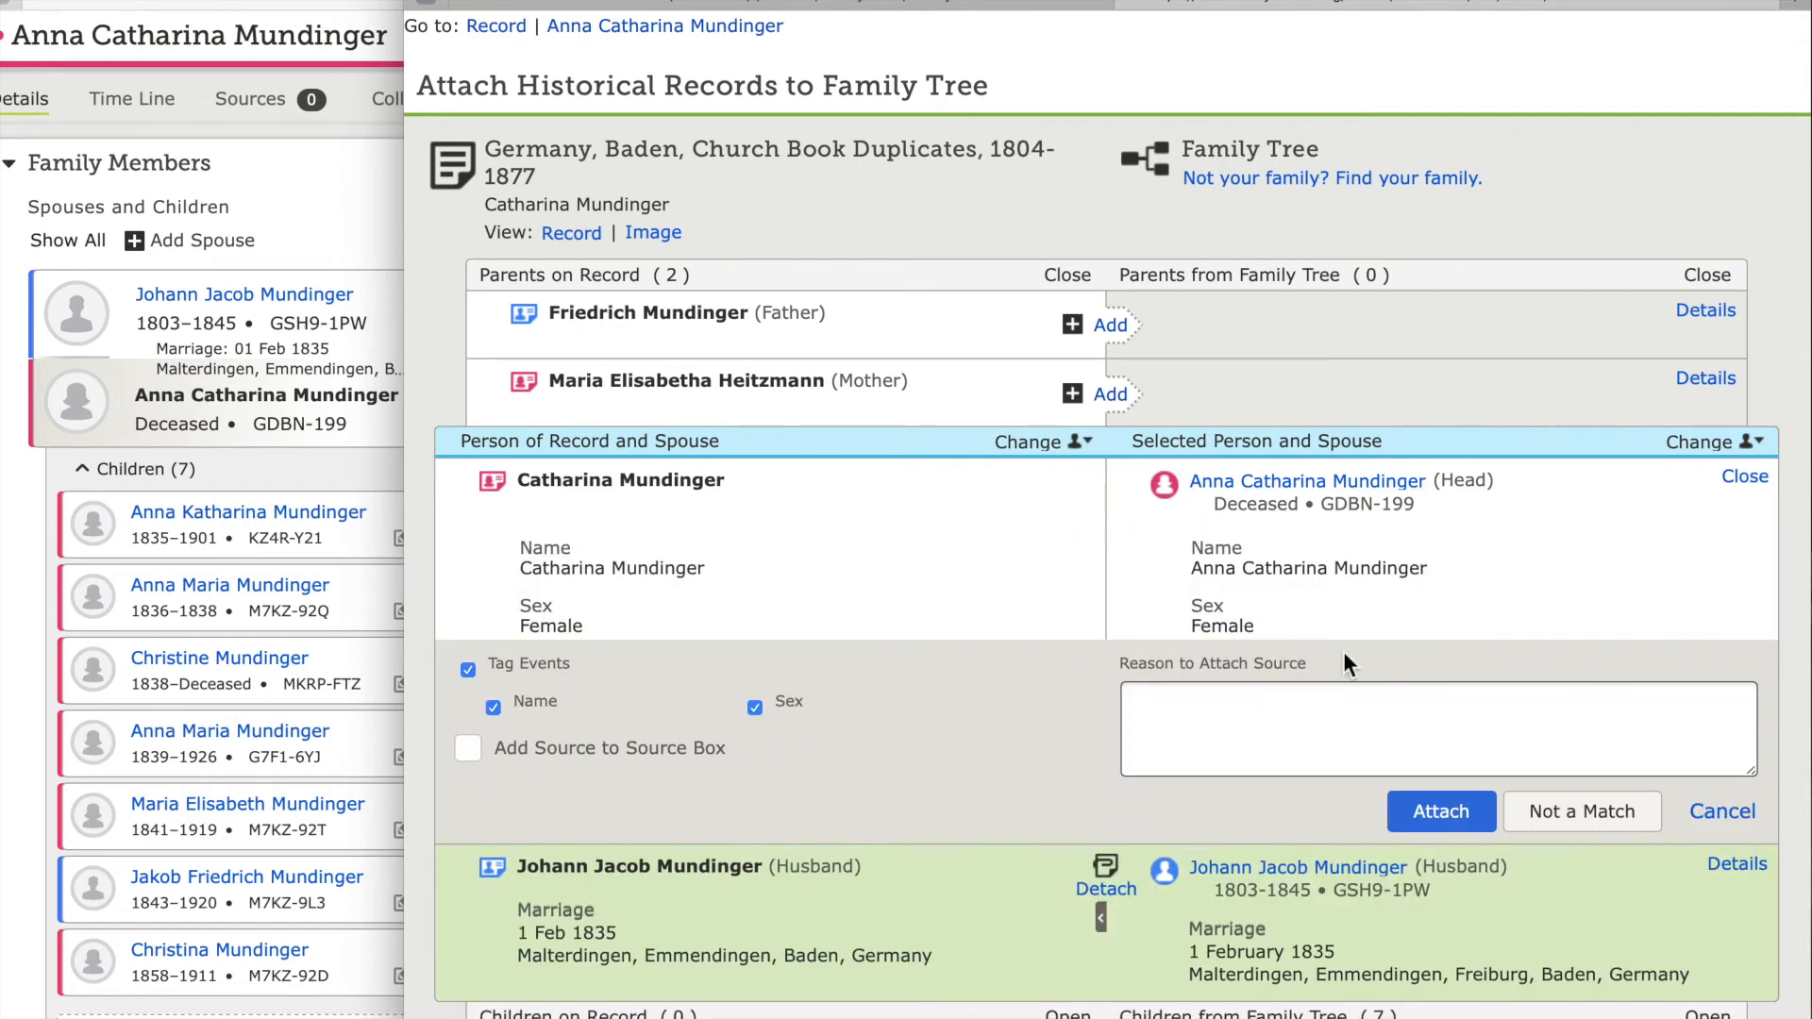
{"action": "left_click", "coordinate": [1452, 810]}
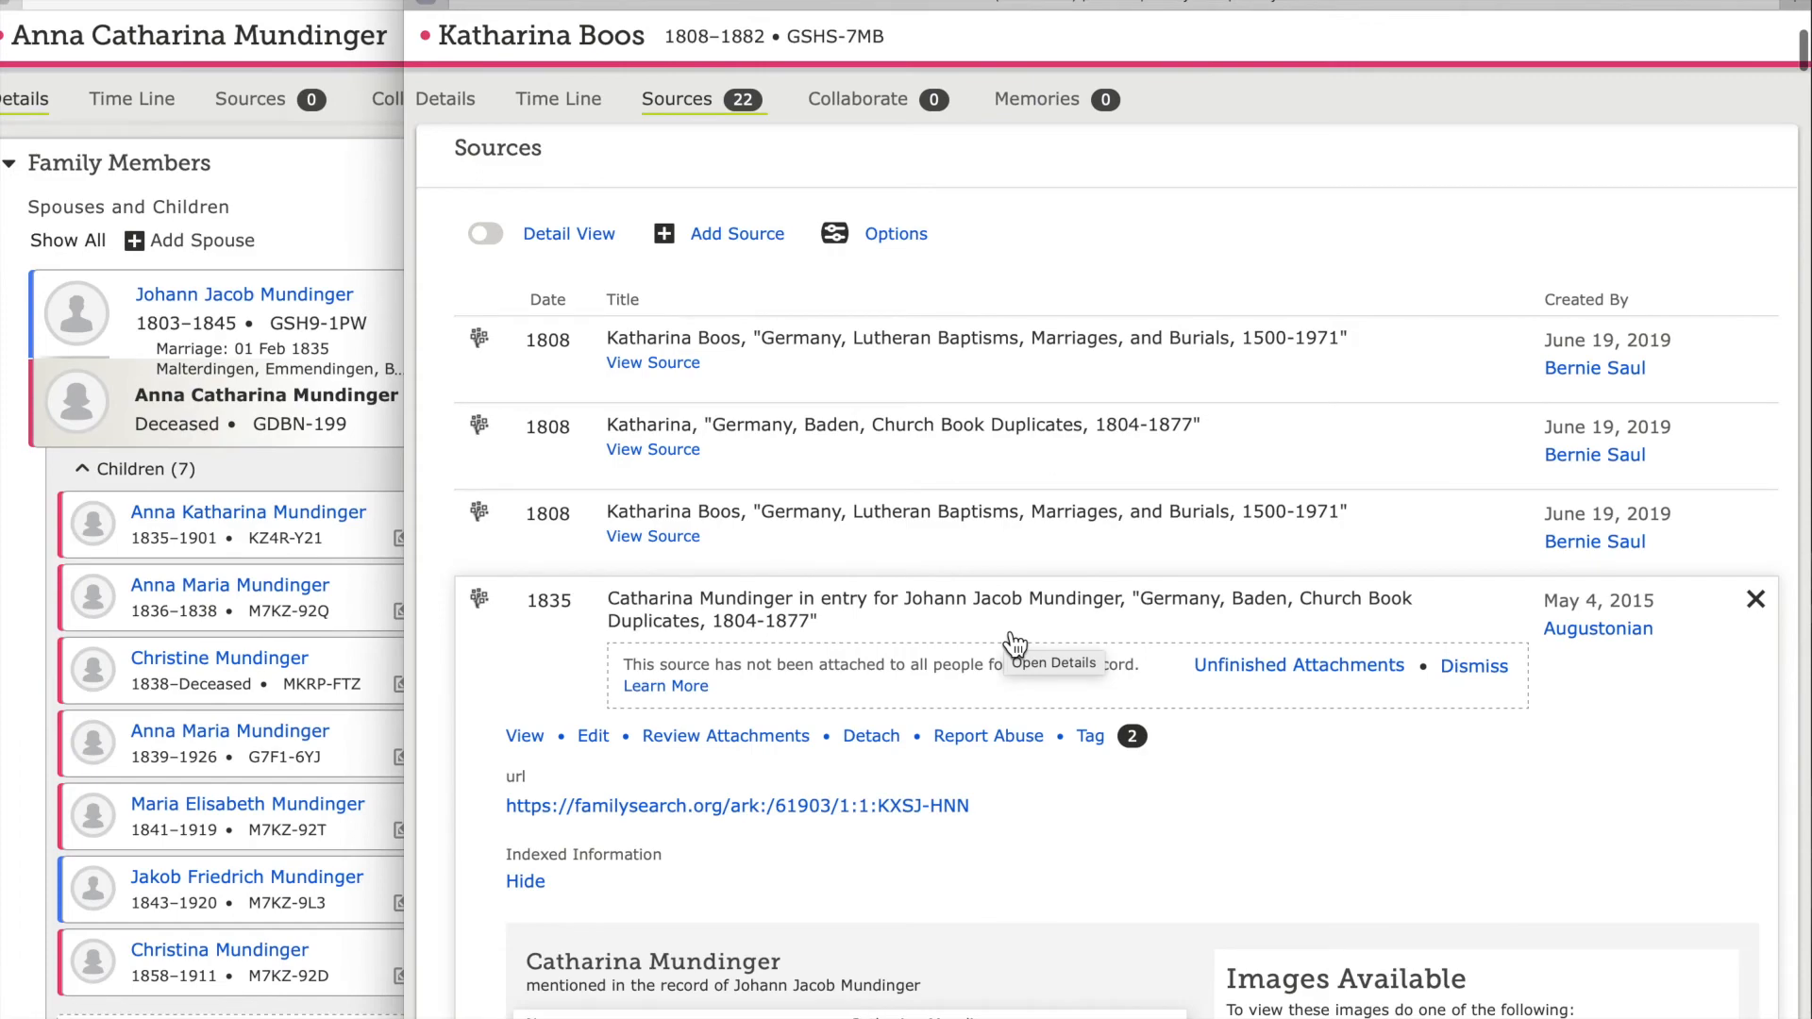
- Review the attachments of the 1835 baptism source and change its focus person to the first wife by her person ID
{"action": "scroll", "coordinate": [1015, 645], "scroll_direction": "down", "scroll_amount": 15}
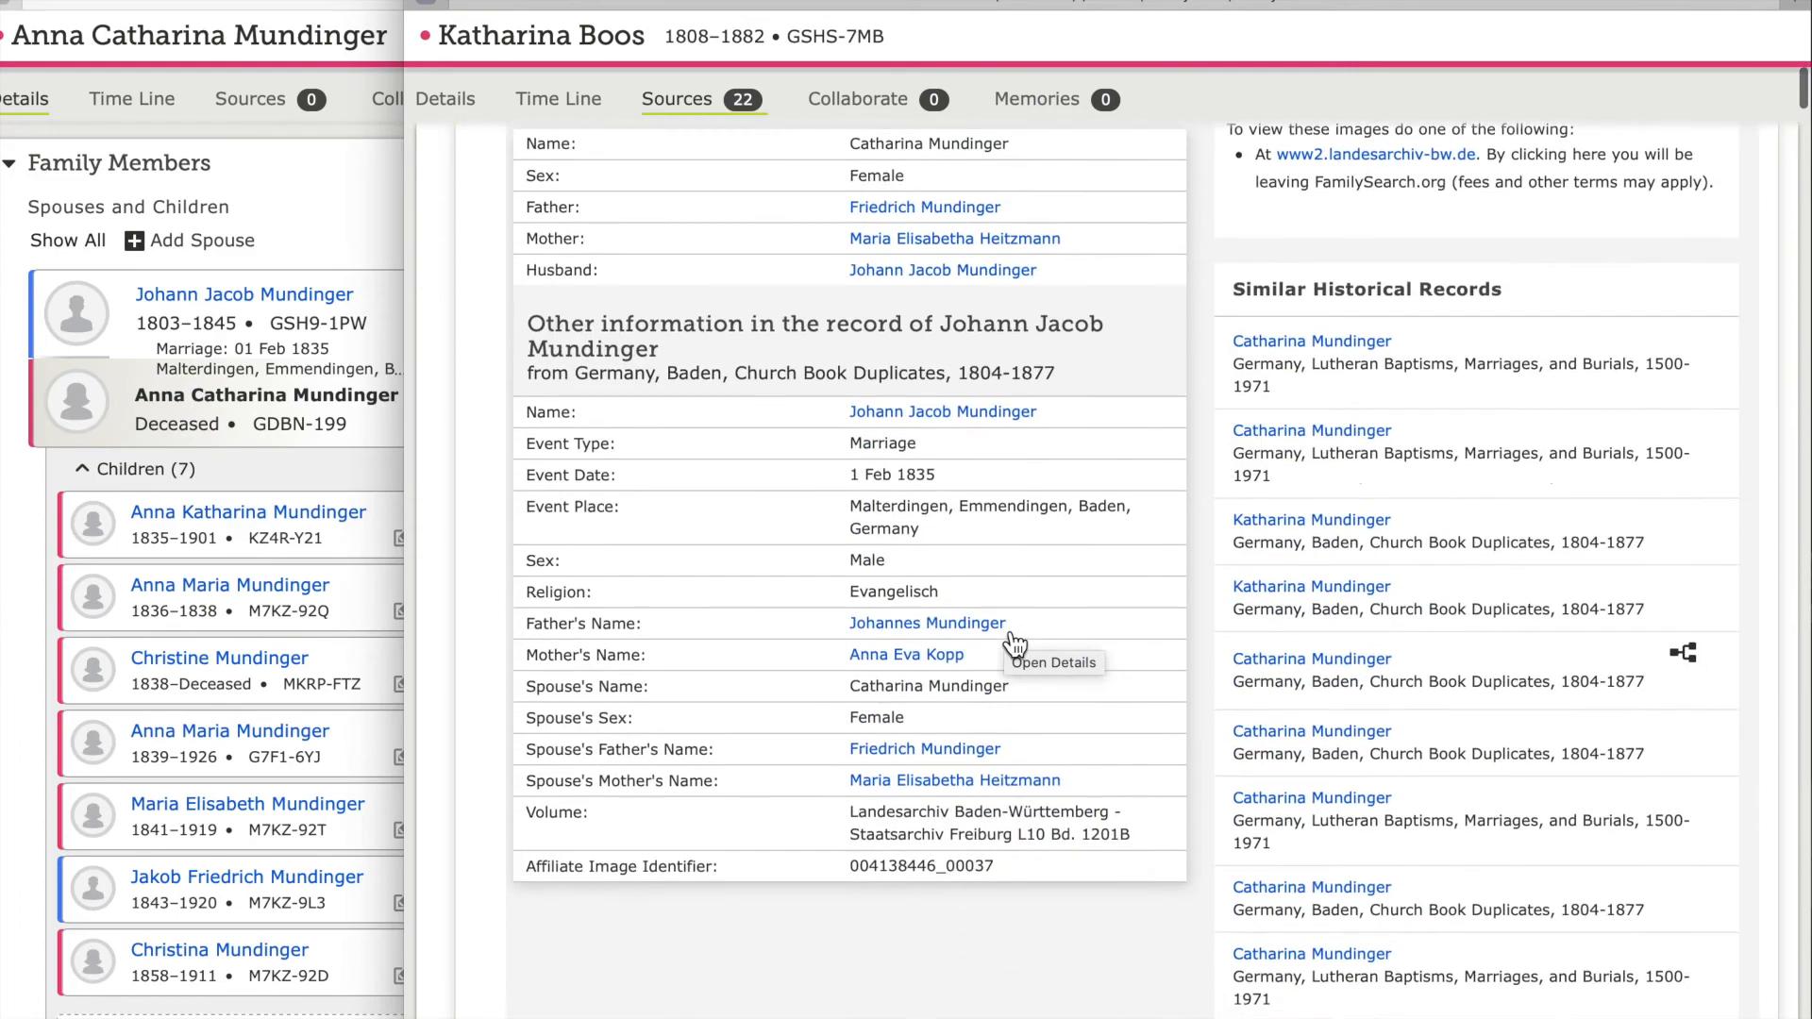
{"action": "scroll", "coordinate": [1014, 645], "scroll_direction": "down", "scroll_amount": 8}
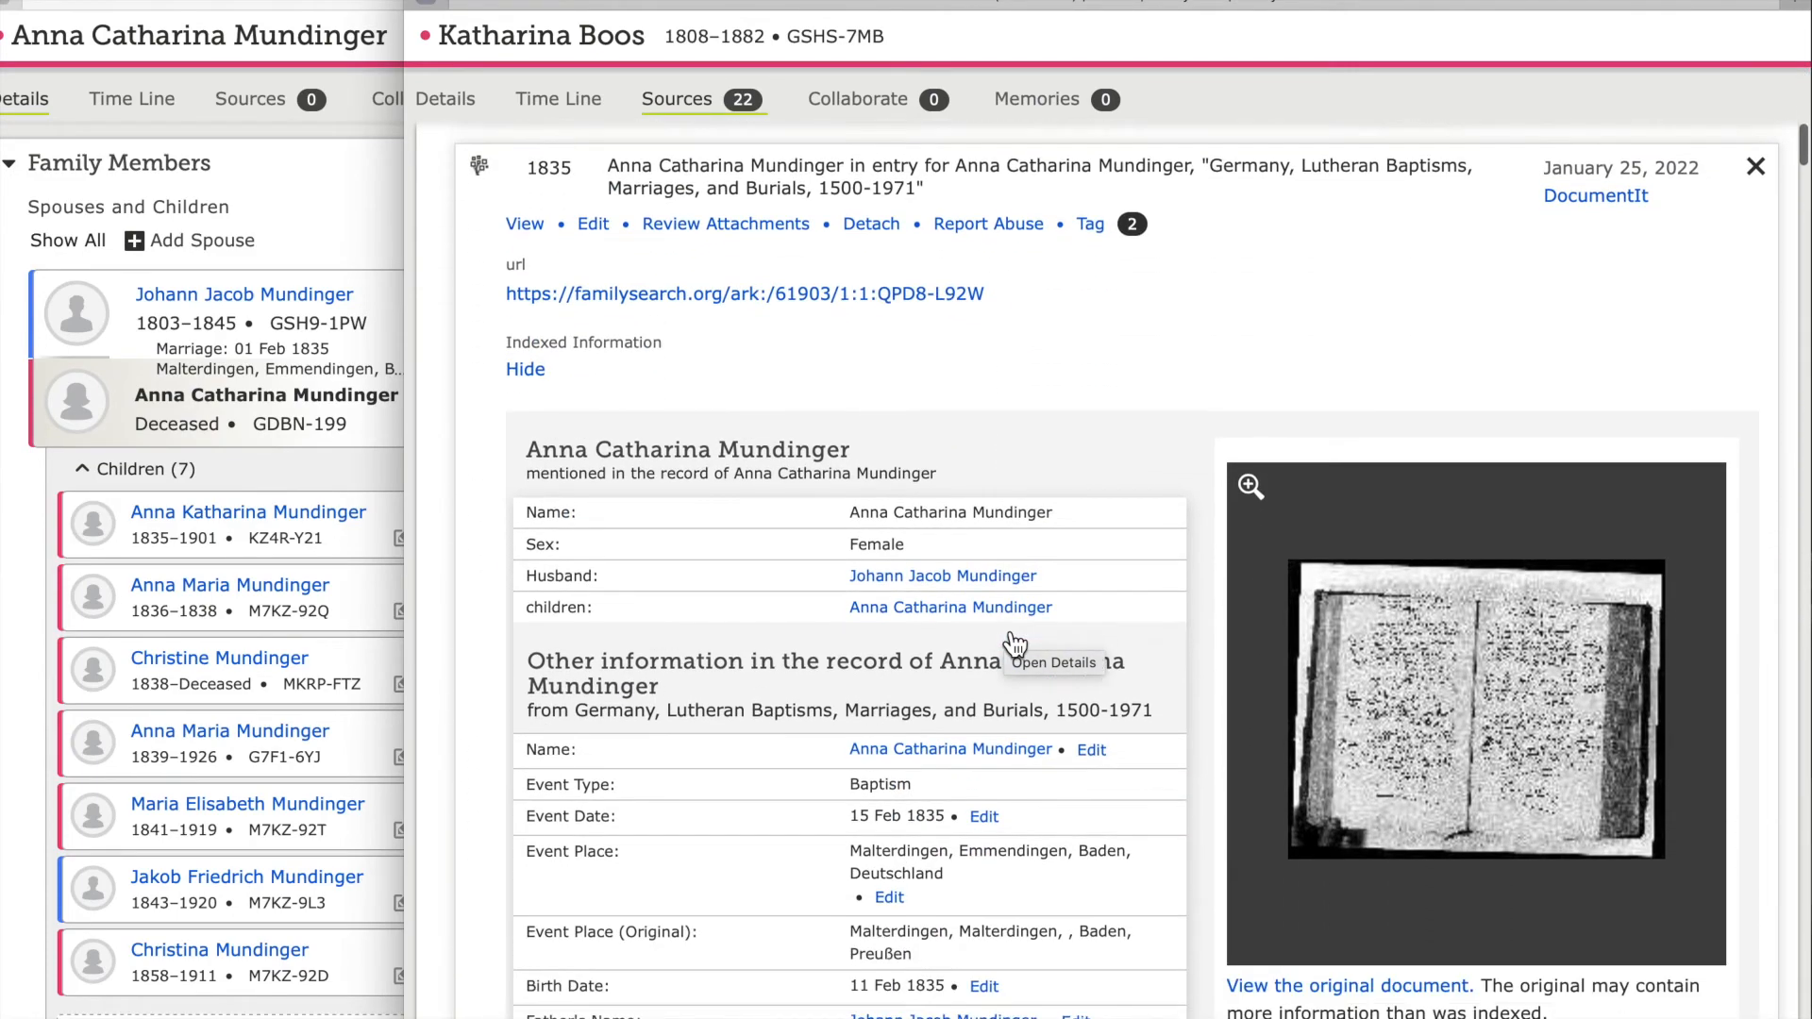
{"action": "left_click", "coordinate": [748, 215]}
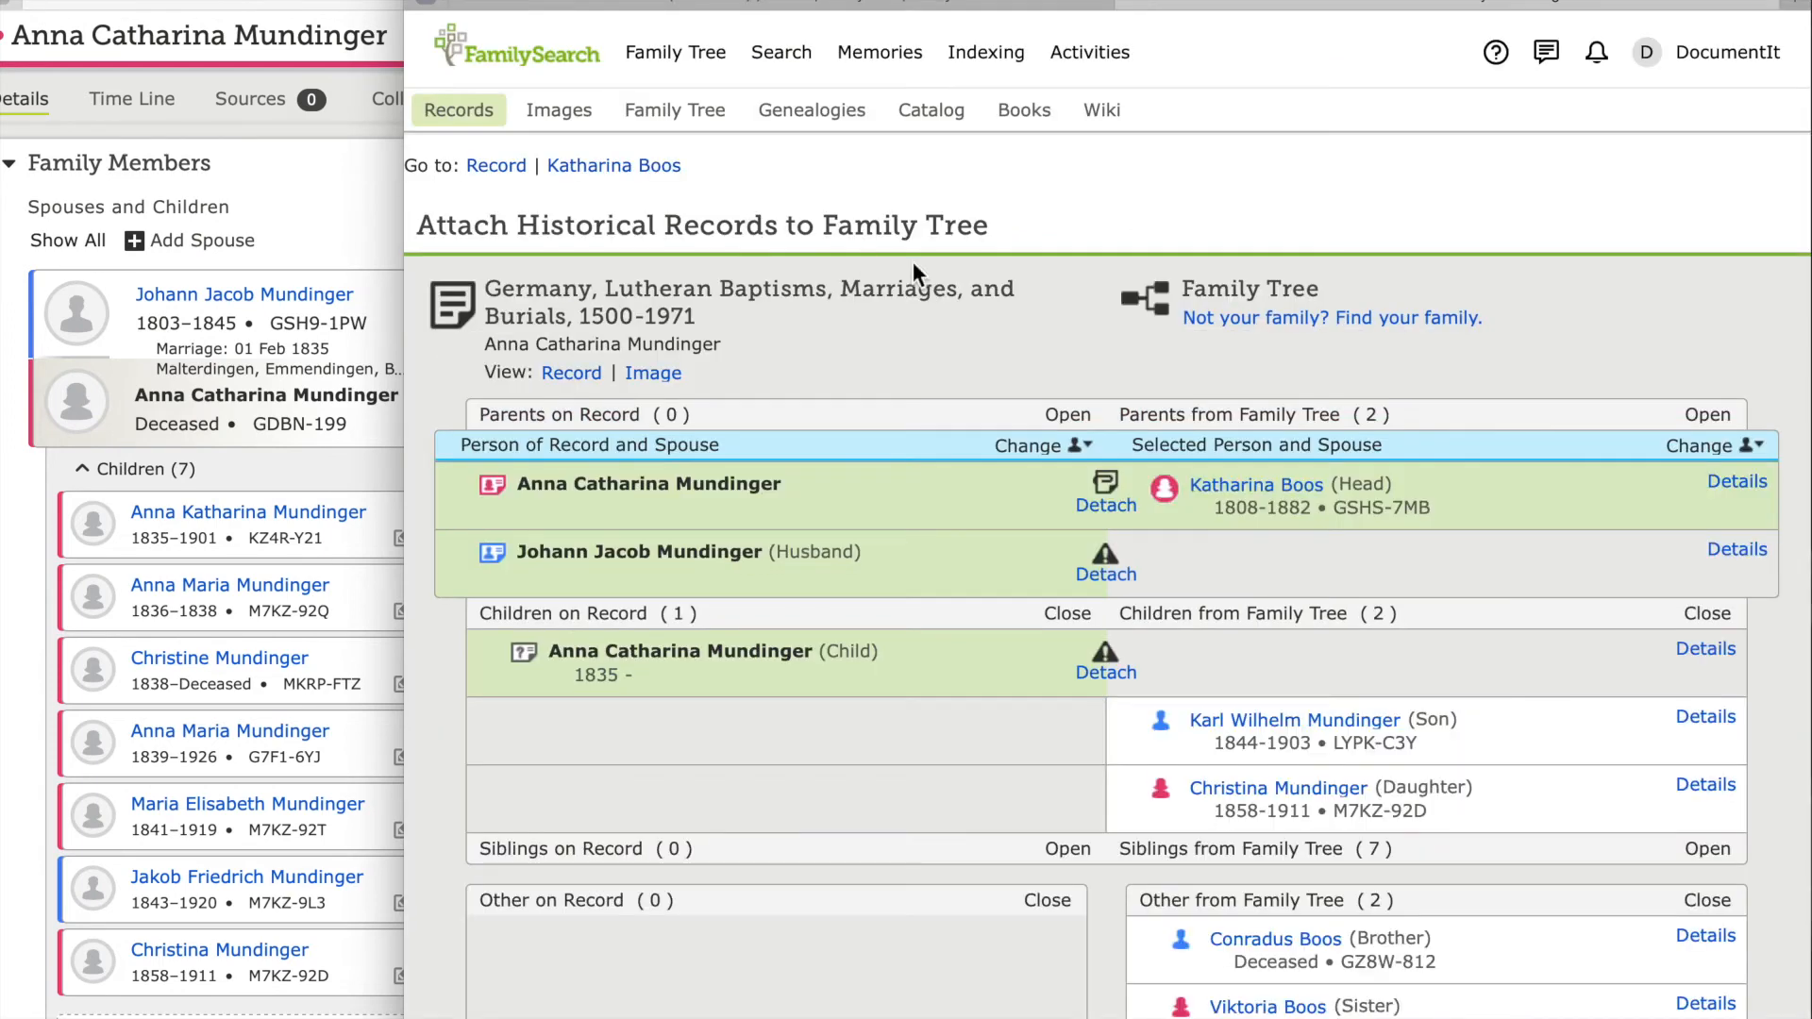
{"action": "left_click", "coordinate": [1708, 446]}
{"action": "left_click", "coordinate": [1586, 545]}
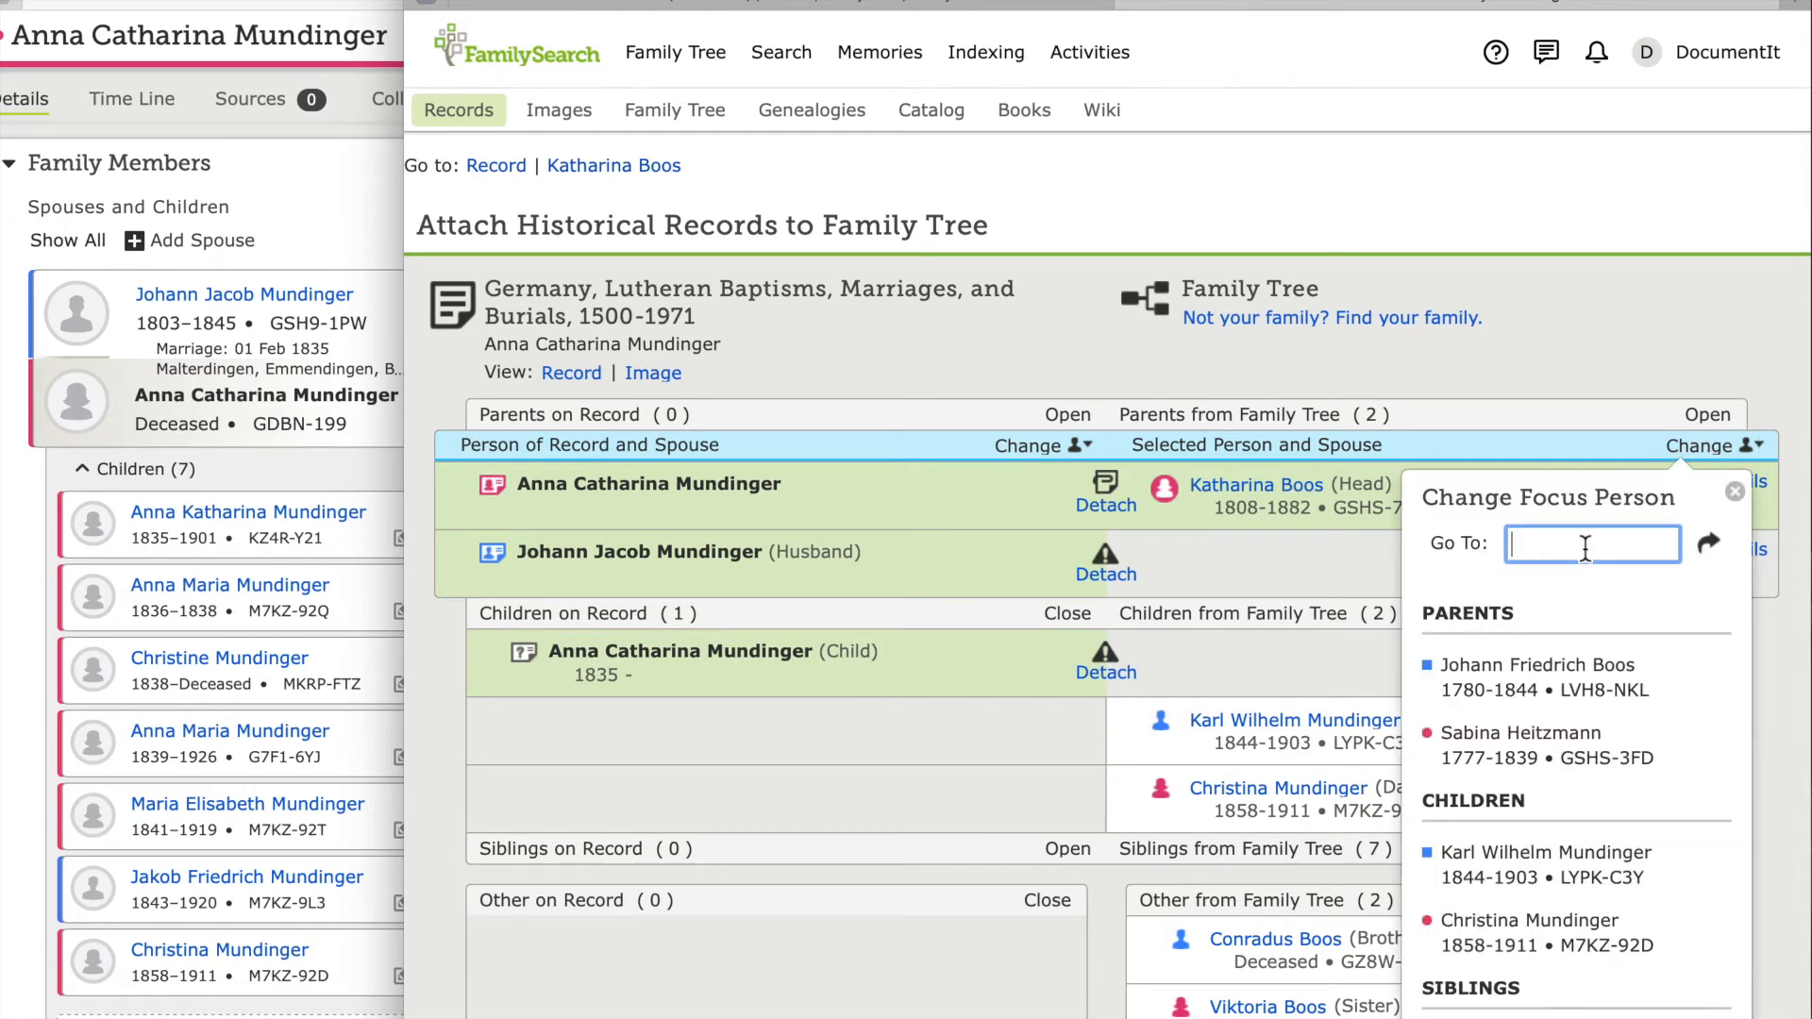
{"action": "type", "text": "GDBN-199"}
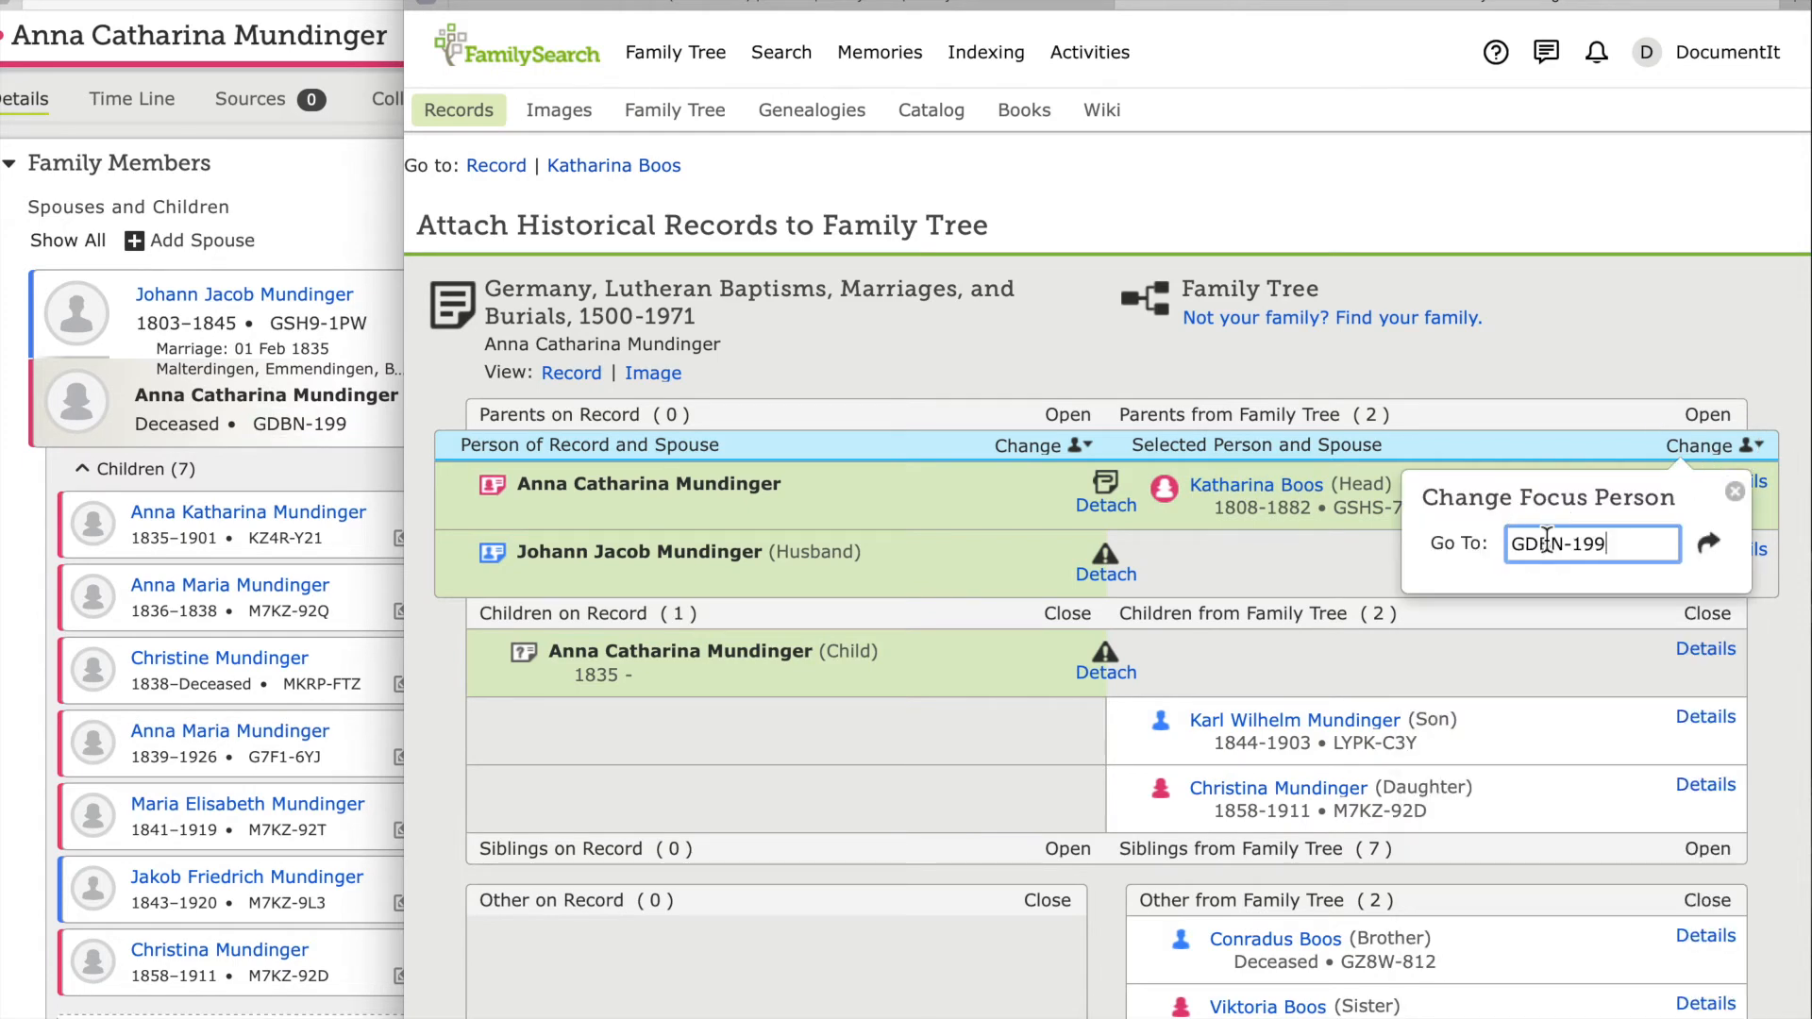
{"action": "key", "text": "Return"}
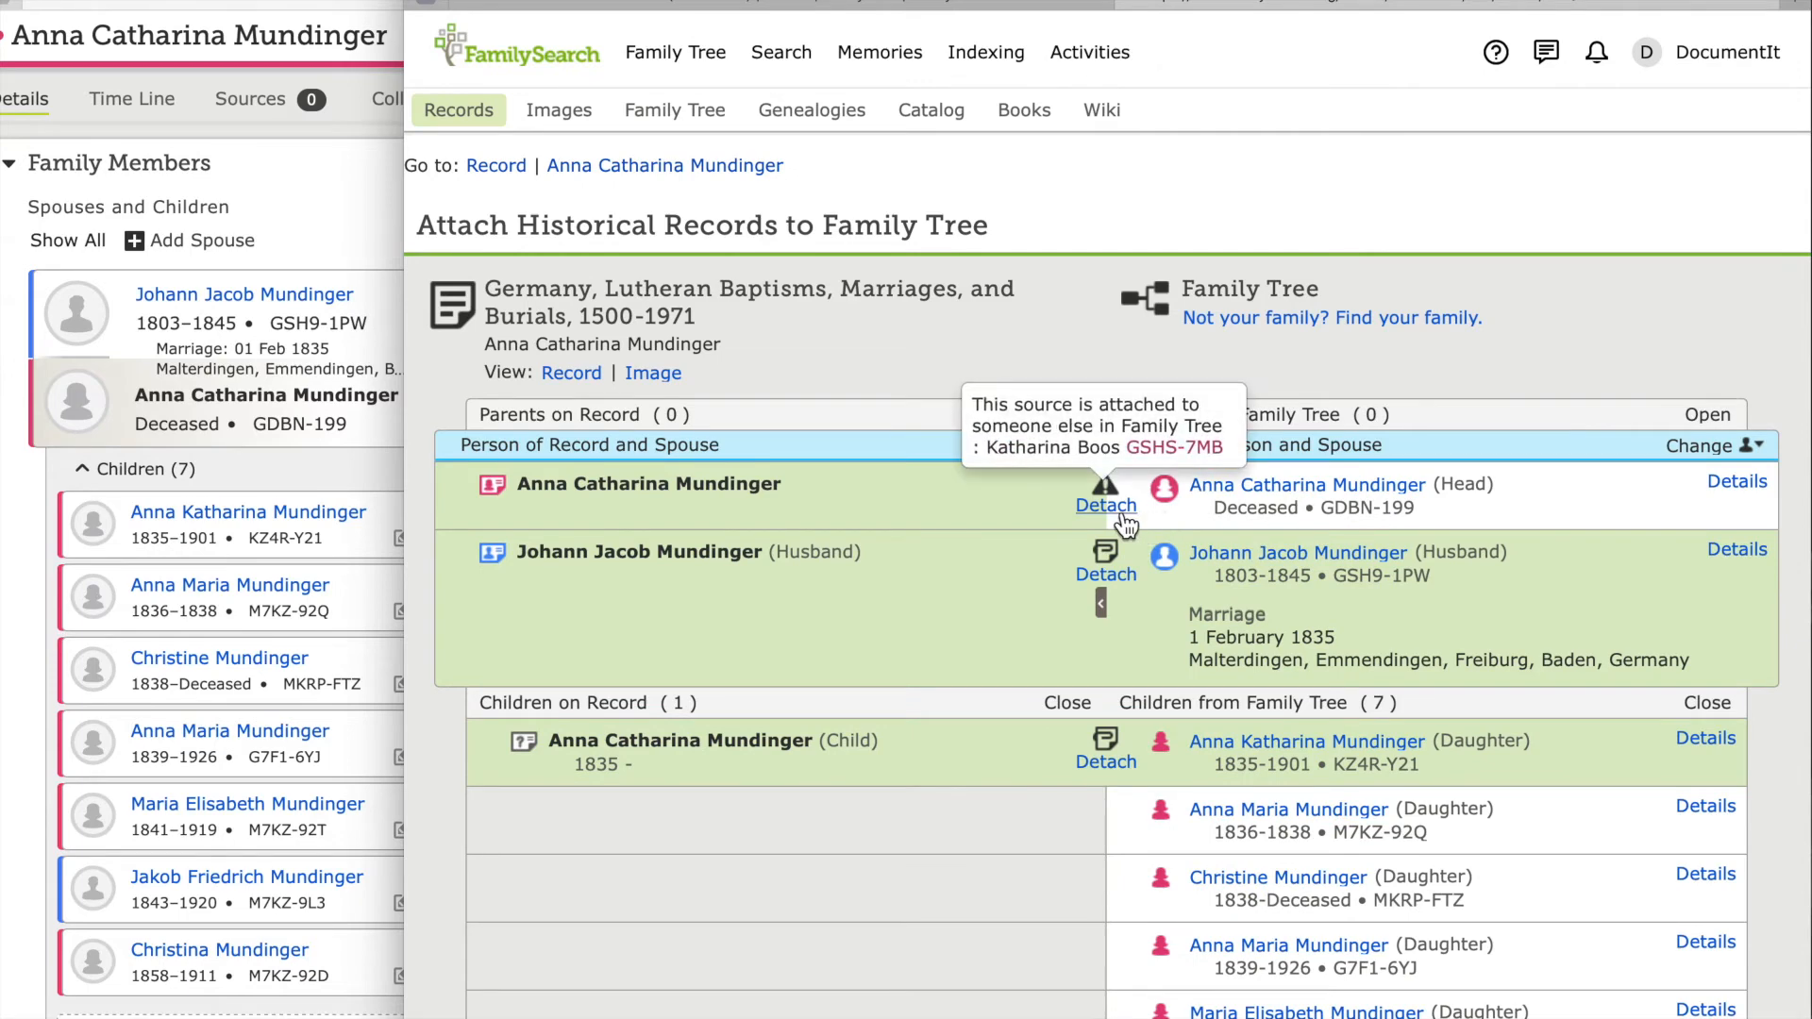
- Detach the 1835 baptism source from the 1808–1882 woman with the reason "Maiden name doesn't match." and attach it to the first wife
{"action": "left_click", "coordinate": [1124, 515]}
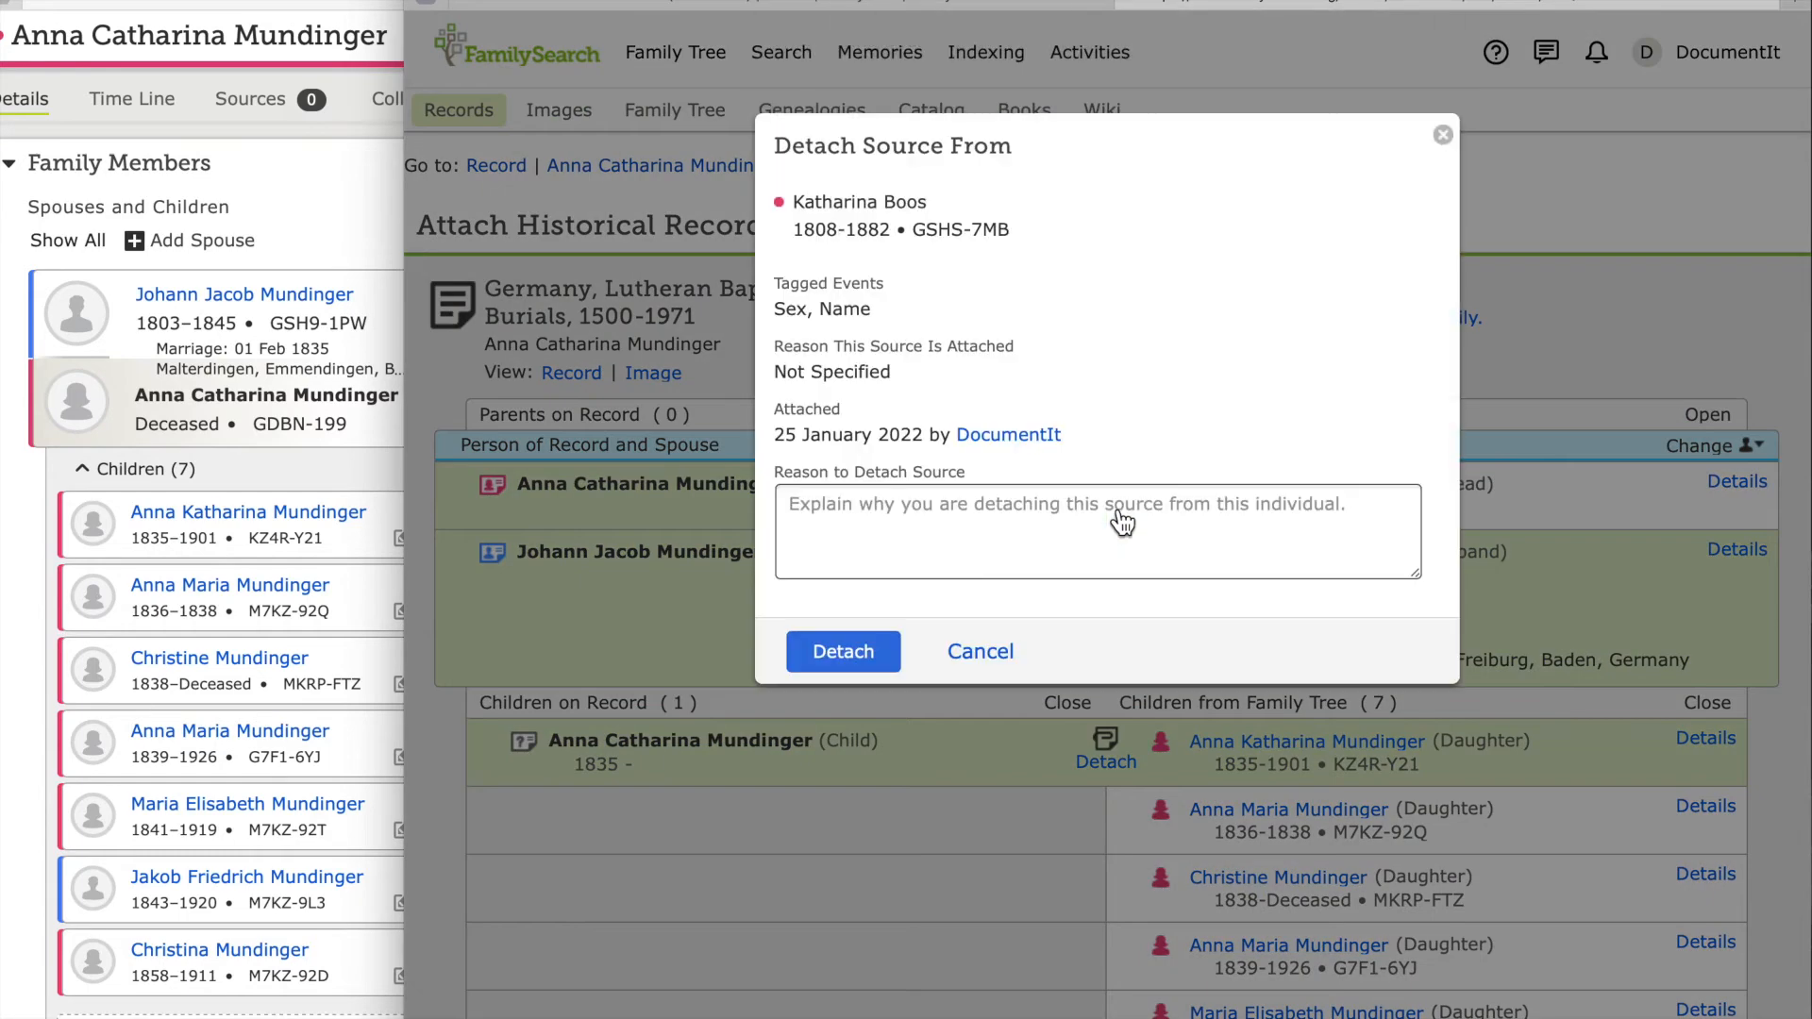
{"action": "left_click", "coordinate": [1052, 514]}
{"action": "type", "text": "Maiden name doesn't match."}
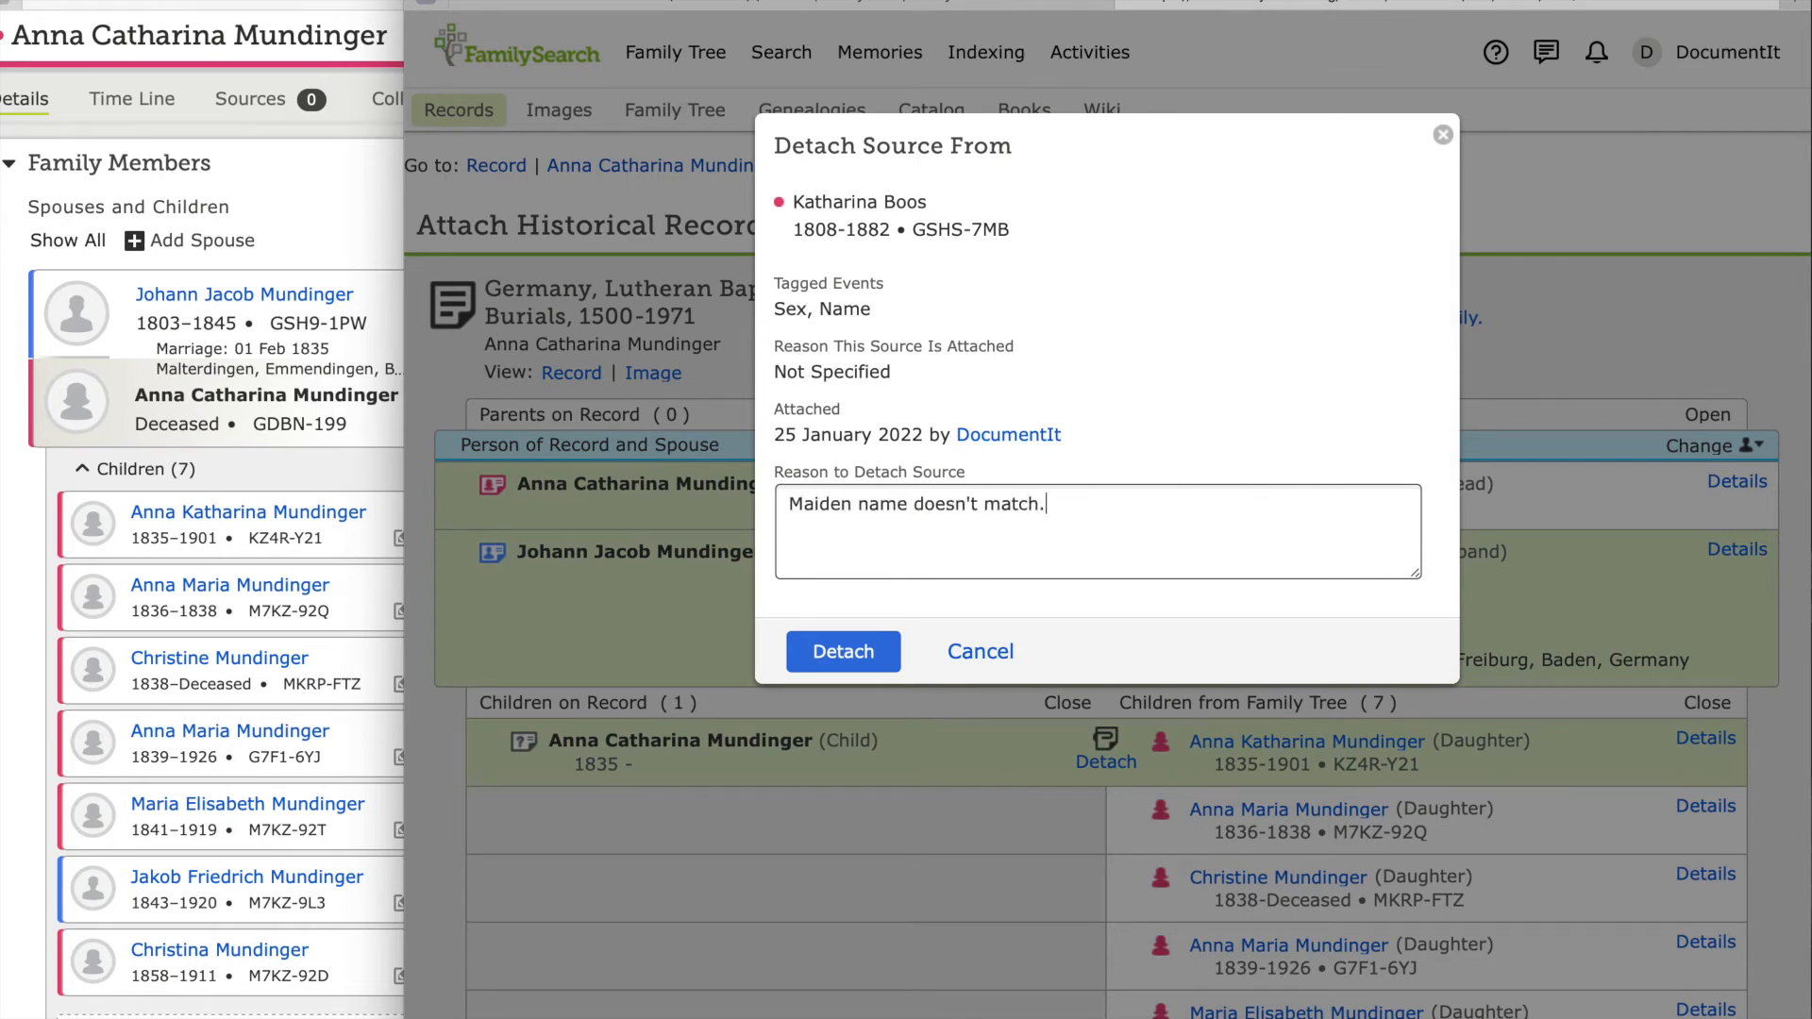
{"action": "left_click", "coordinate": [843, 651]}
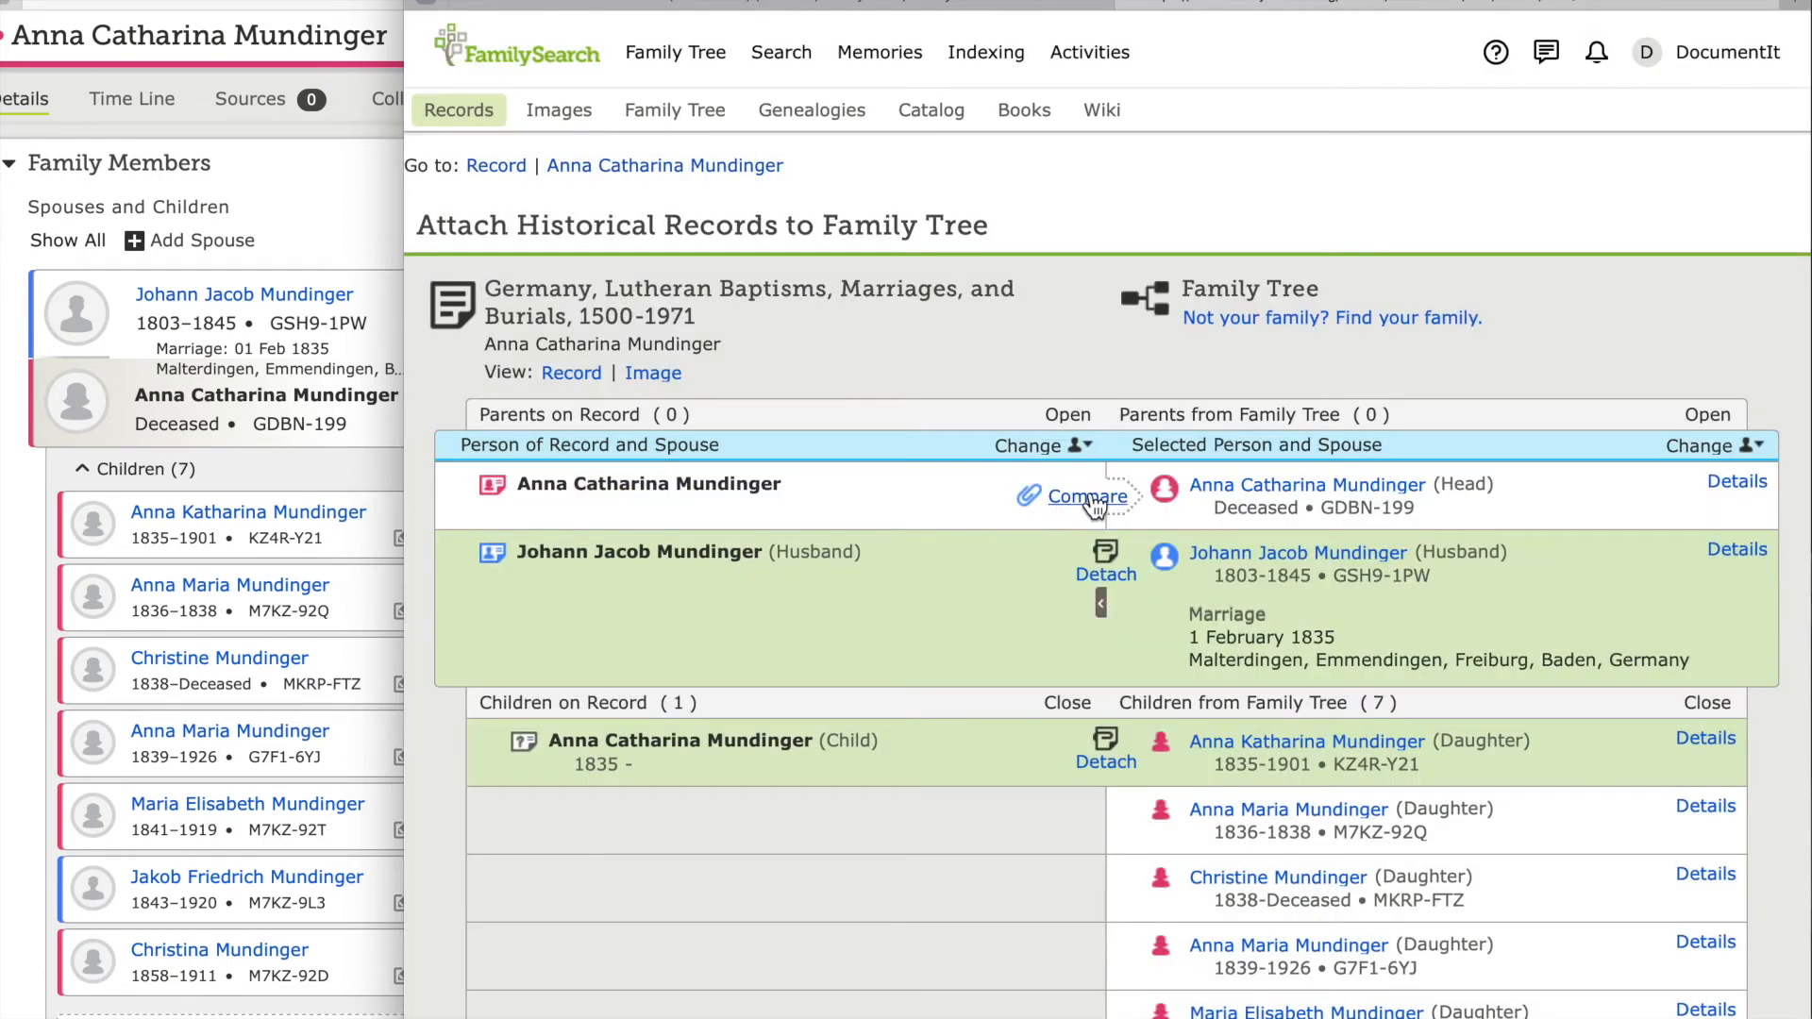
{"action": "left_click", "coordinate": [1087, 498]}
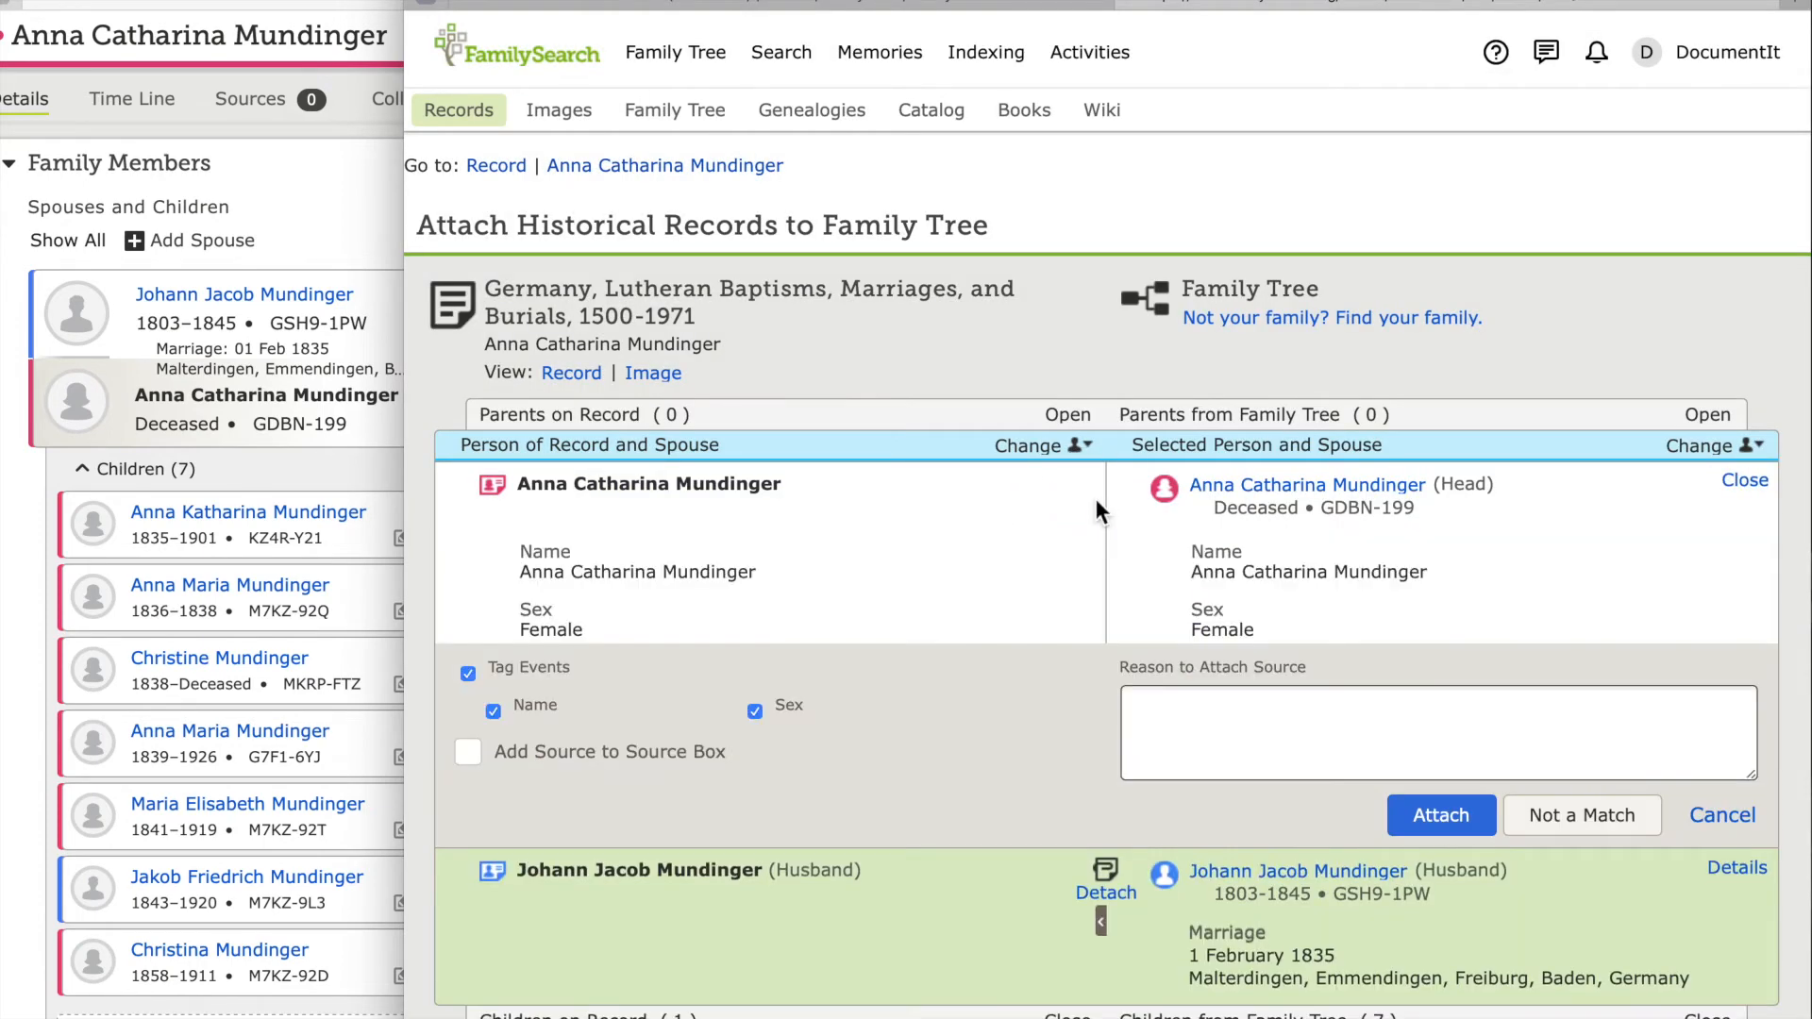
{"action": "left_click", "coordinate": [1473, 817]}
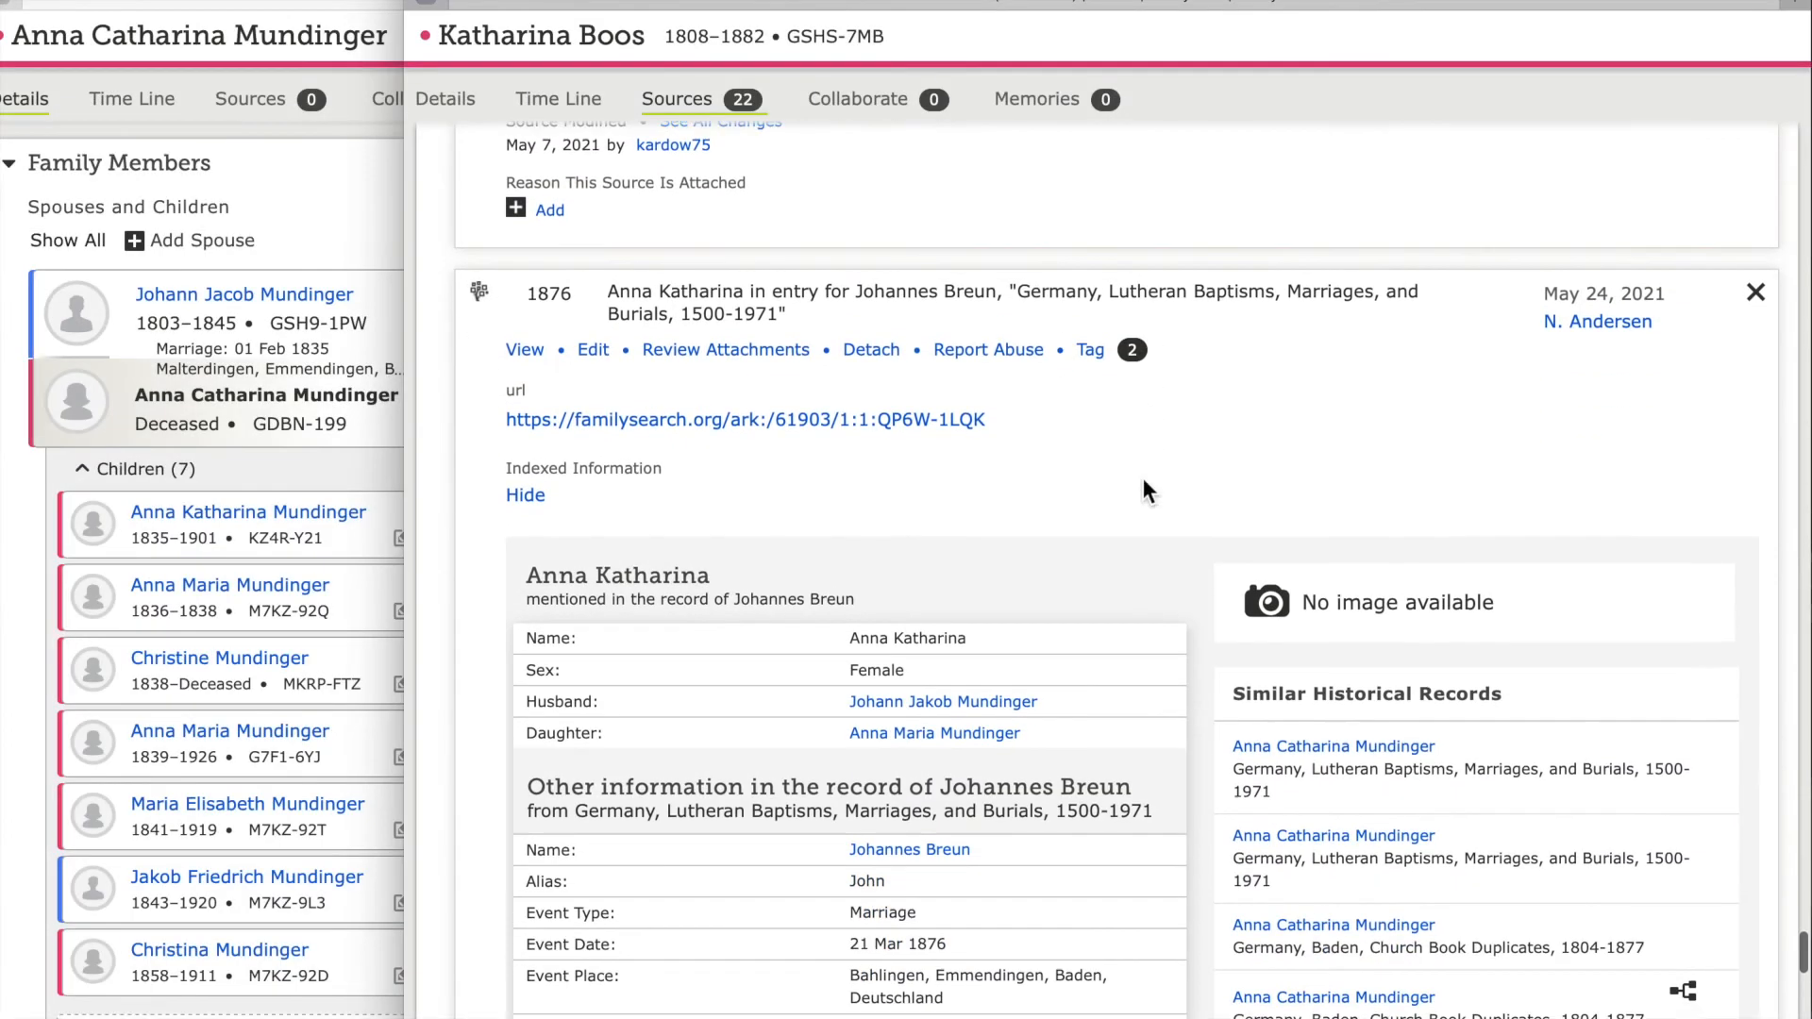
- Review the attachments of the 1876 marriage source and change its focus person to the first wife by her person ID
{"action": "scroll", "coordinate": [1144, 483], "scroll_direction": "down", "scroll_amount": 3}
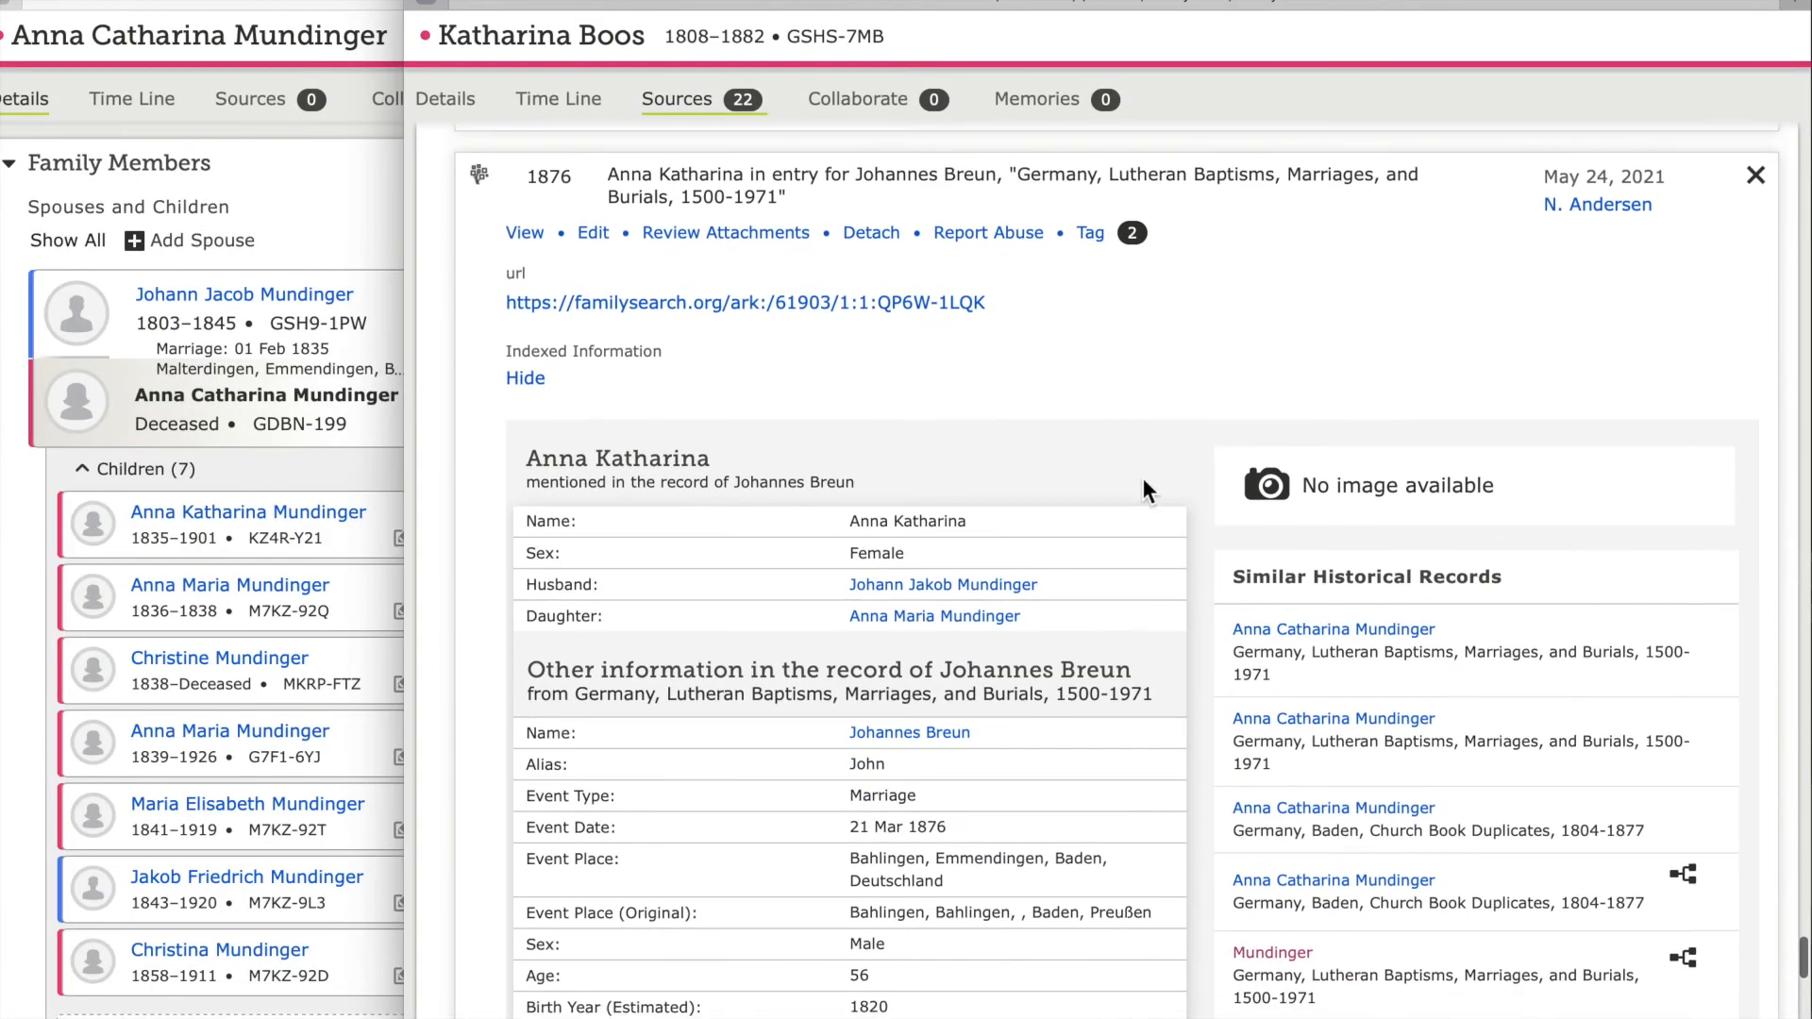
{"action": "left_click", "coordinate": [725, 198]}
{"action": "left_click", "coordinate": [1714, 445]}
{"action": "type", "text": "GDBN-199"}
{"action": "key", "text": "Return"}
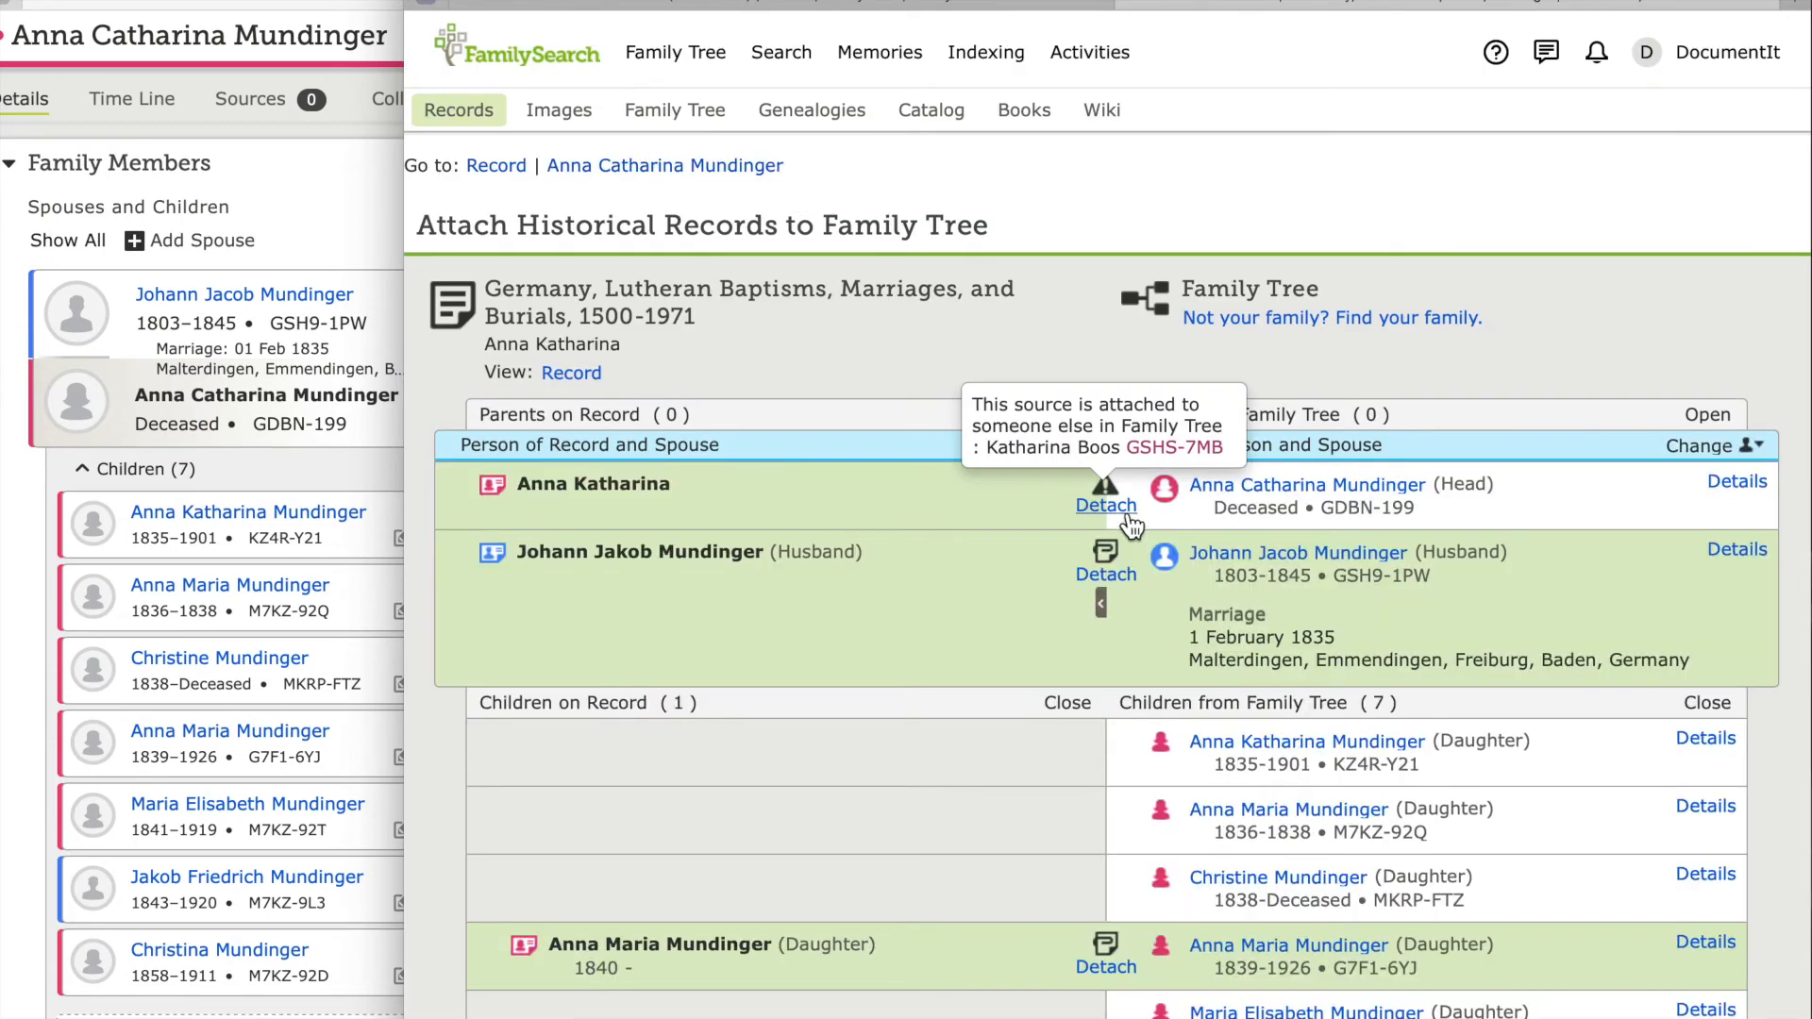
- Detach the 1876 marriage source from the 1808–1882 woman with the reason "Maiden name doesn't match." and attach it to the first wife
{"action": "left_click", "coordinate": [1106, 505]}
{"action": "type", "text": "Maiden name doesn't match."}
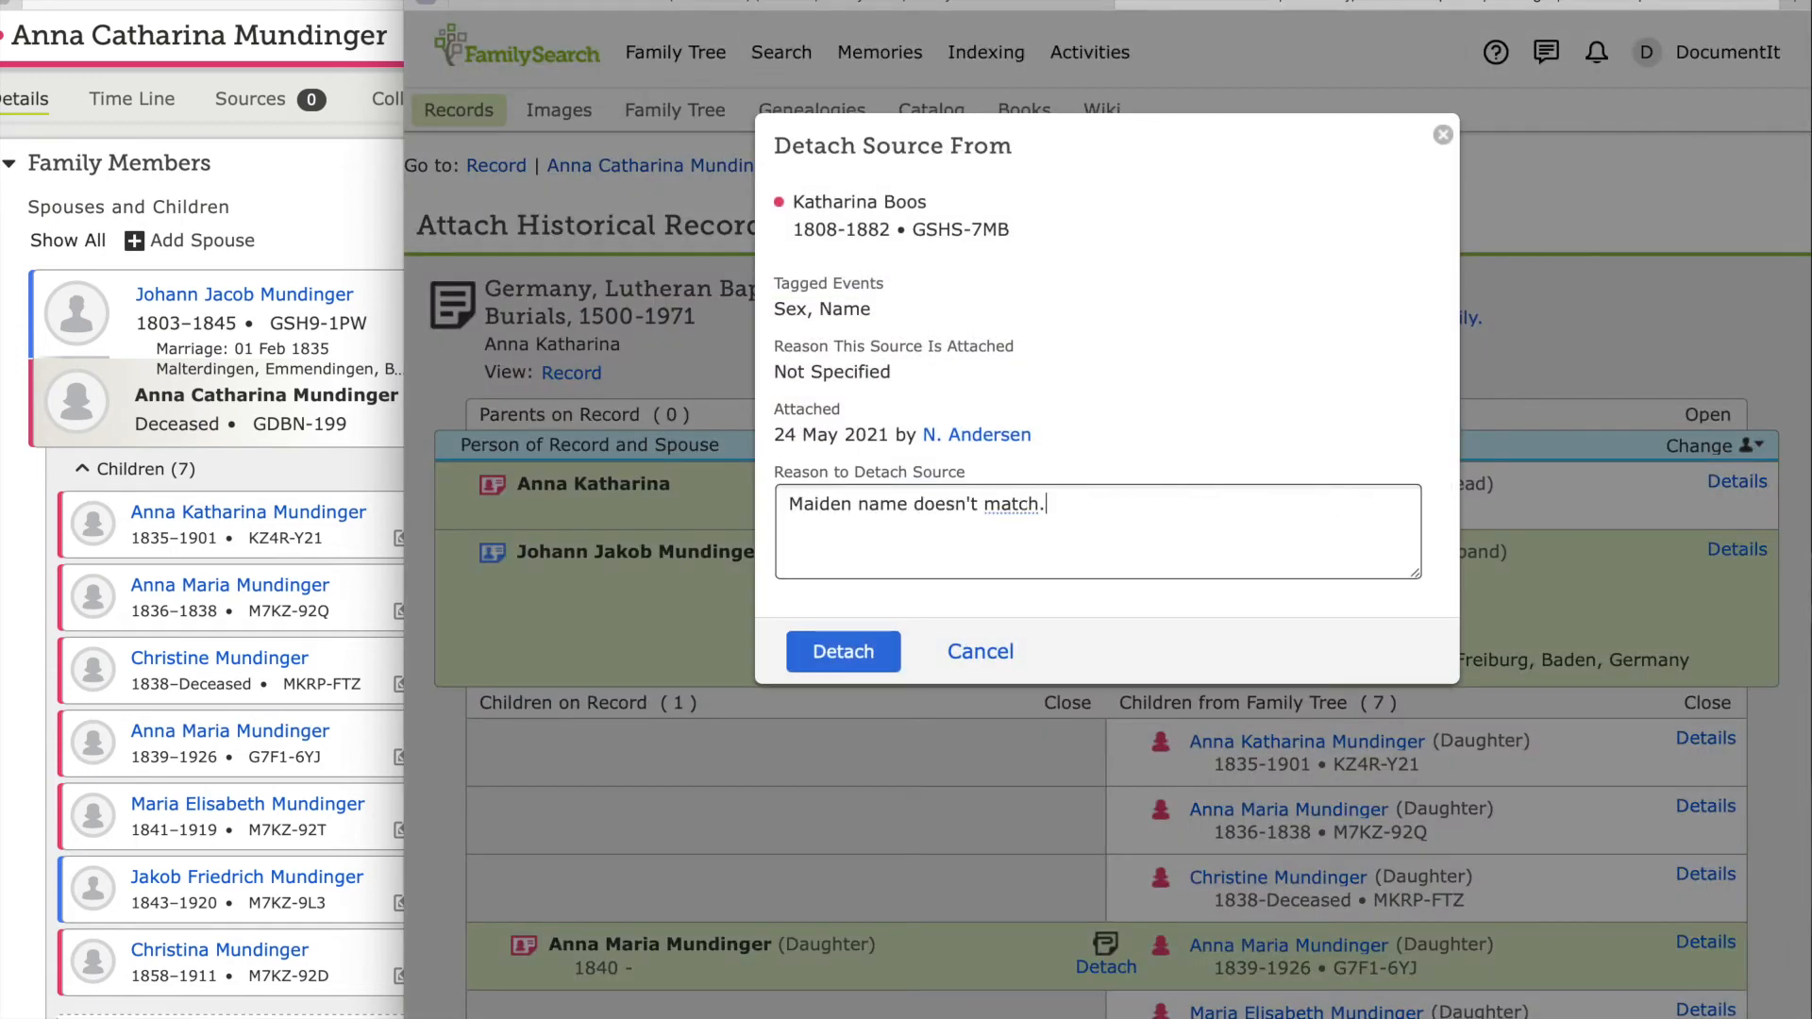
{"action": "left_click", "coordinate": [843, 652]}
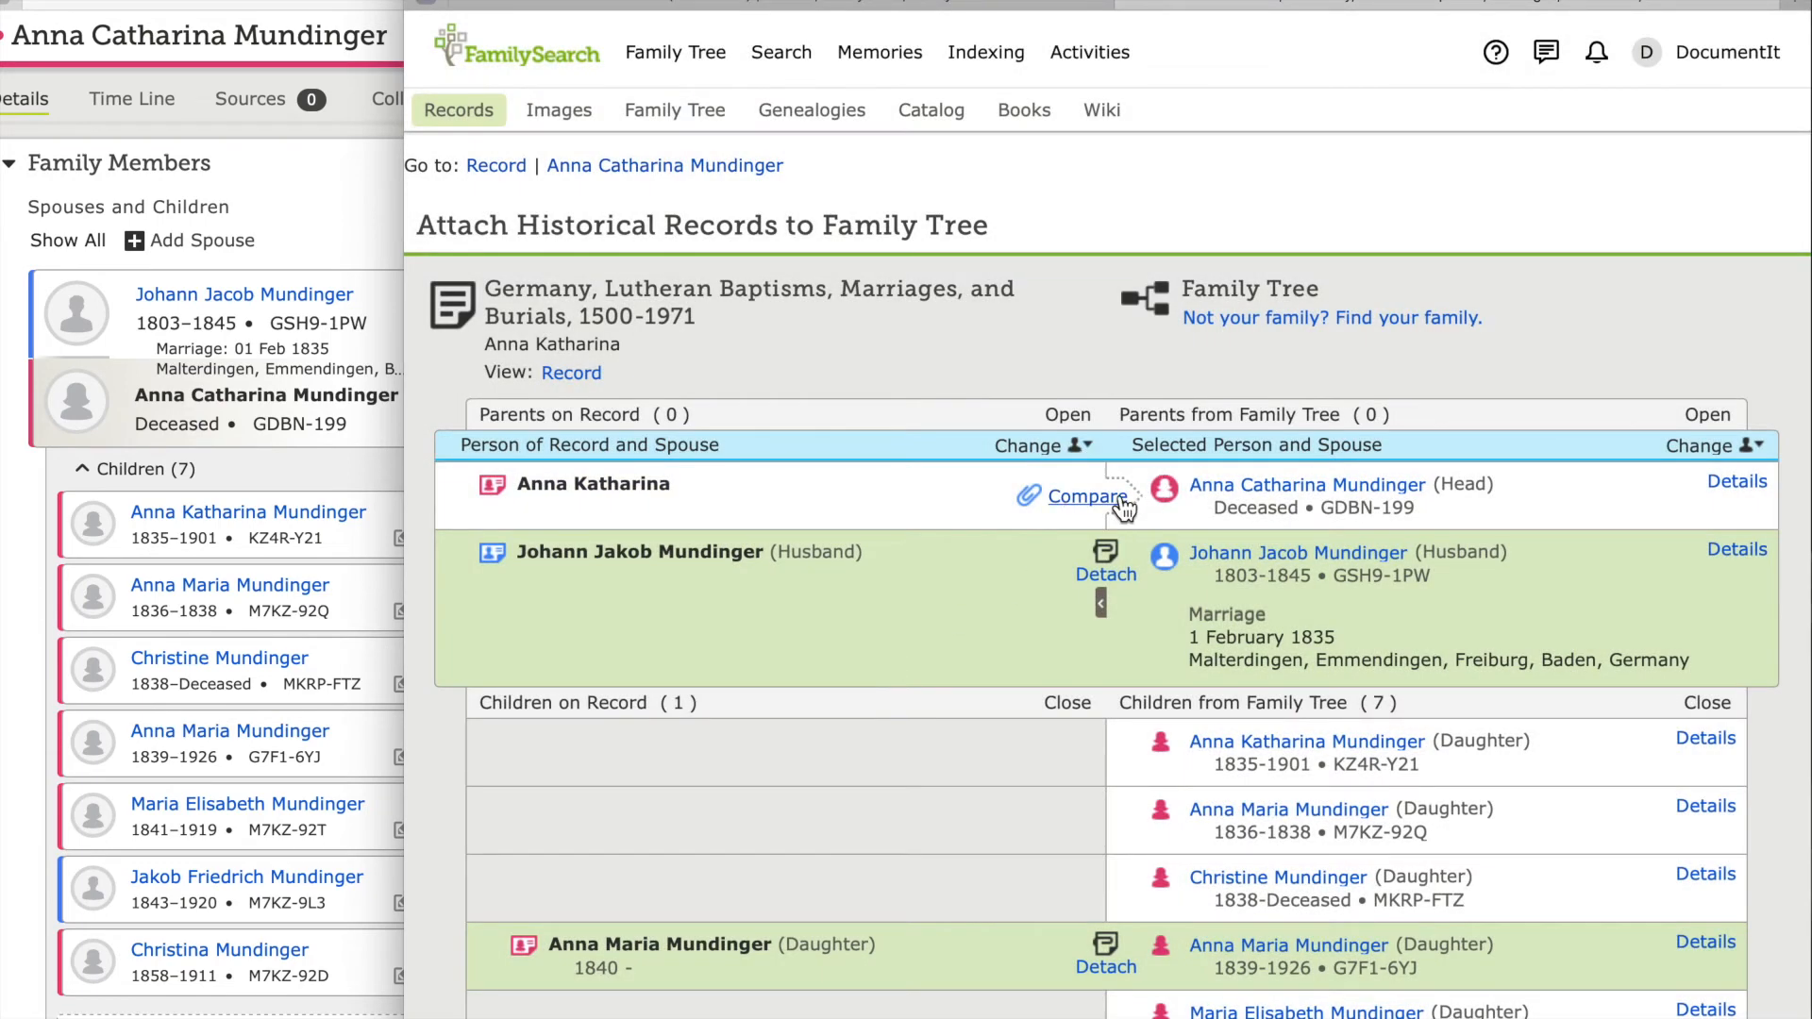
{"action": "left_click", "coordinate": [1121, 506]}
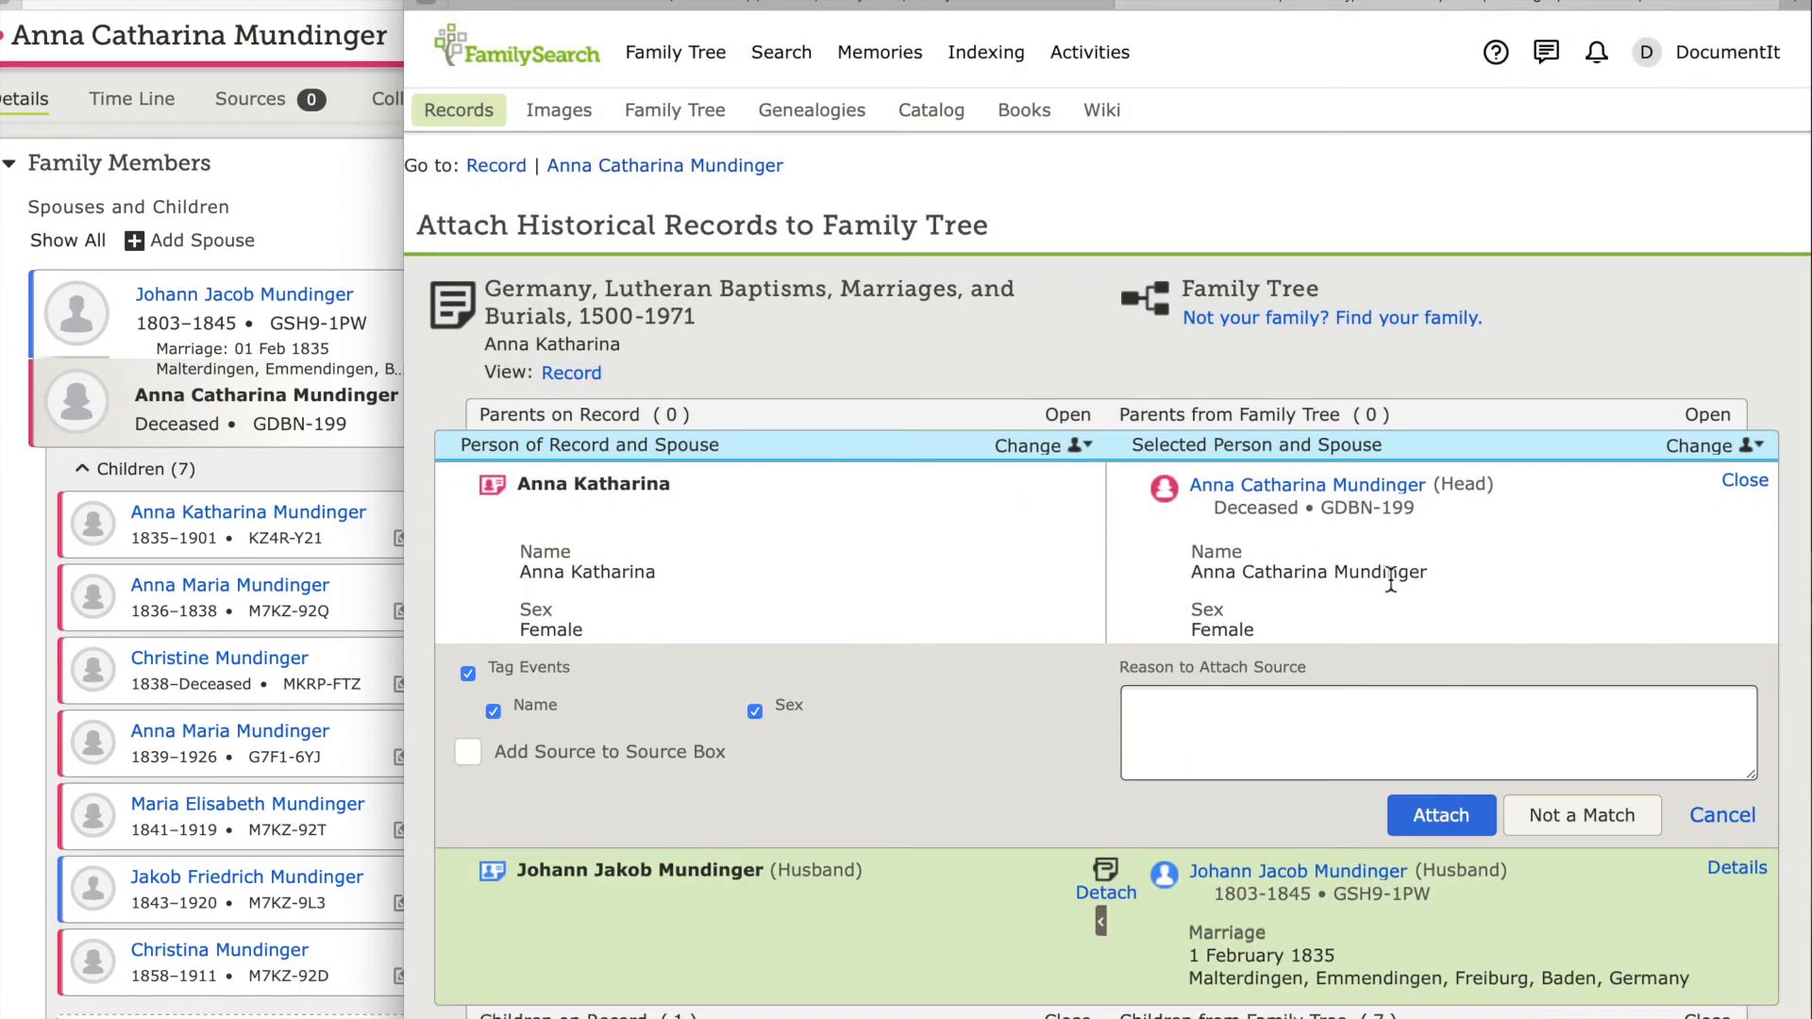
{"action": "left_click", "coordinate": [1492, 817]}
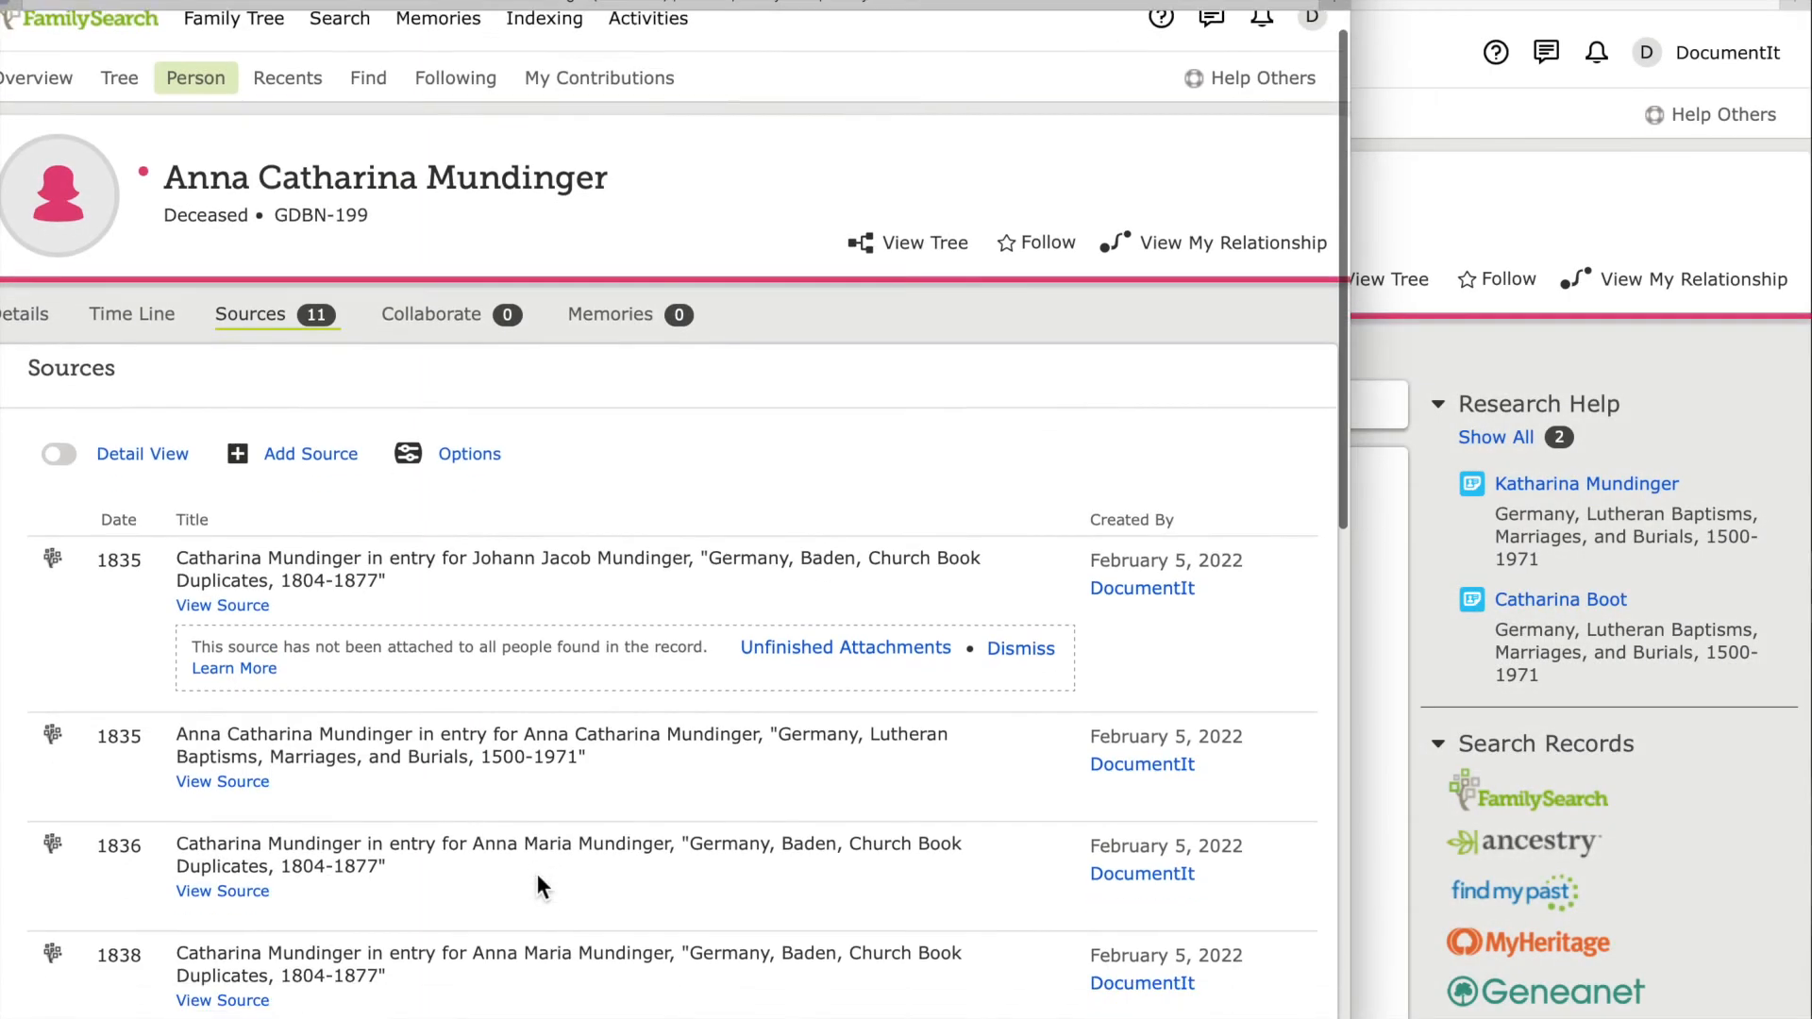
{"action": "scroll", "coordinate": [537, 877], "scroll_direction": "down", "scroll_amount": 5}
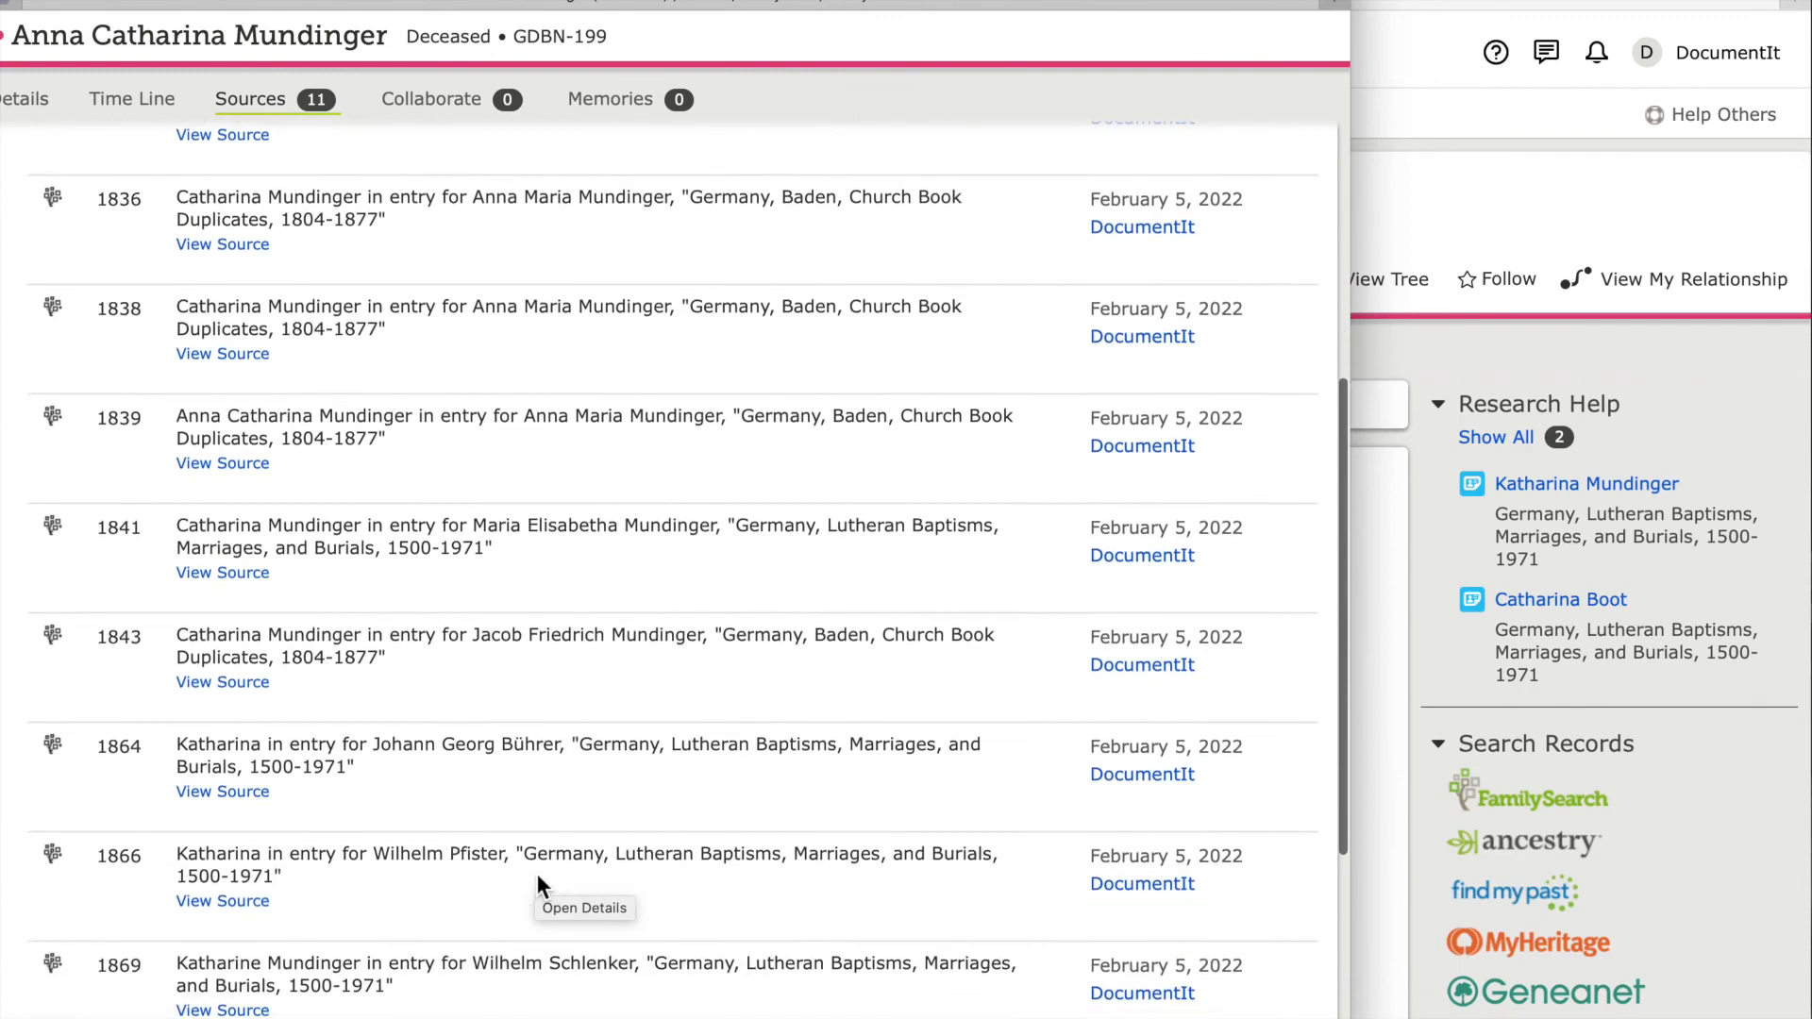
{"action": "scroll", "coordinate": [537, 874], "scroll_direction": "down", "scroll_amount": 4}
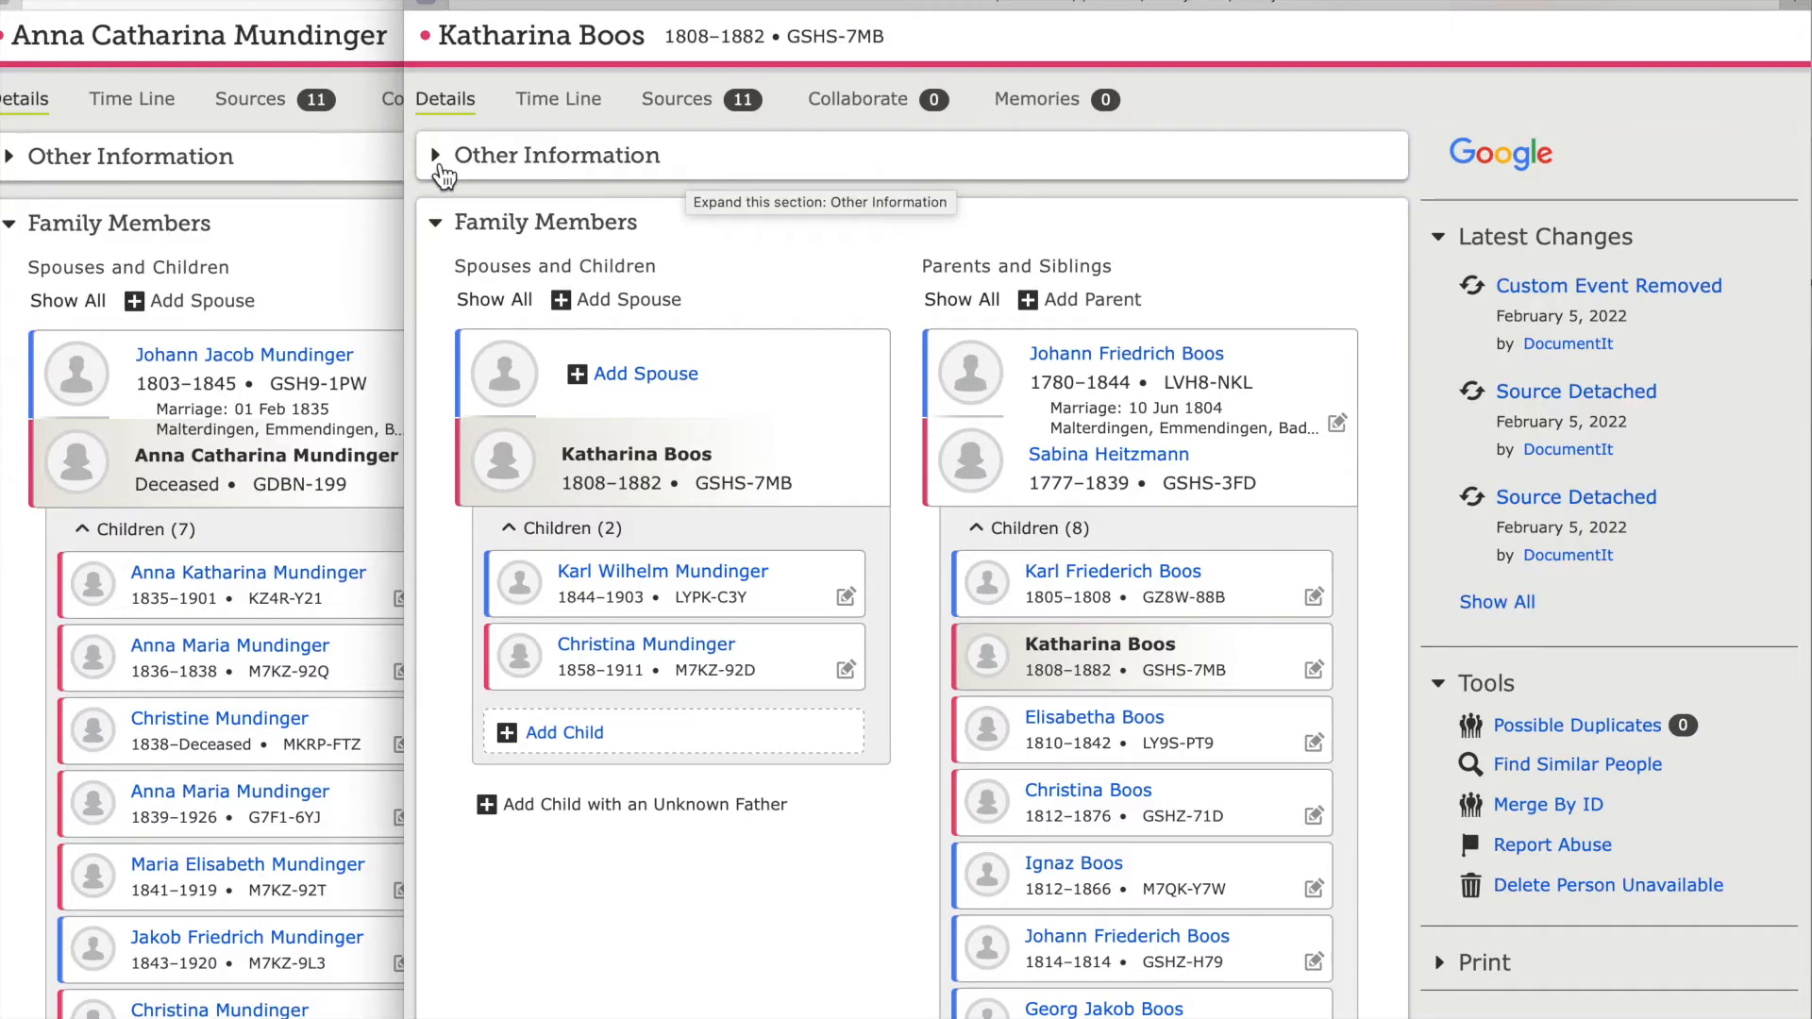
- Delete the alternate birth name from the 1808–1882 woman, giving as reason that it belongs to a different person married in a different year
{"action": "left_click", "coordinate": [437, 156]}
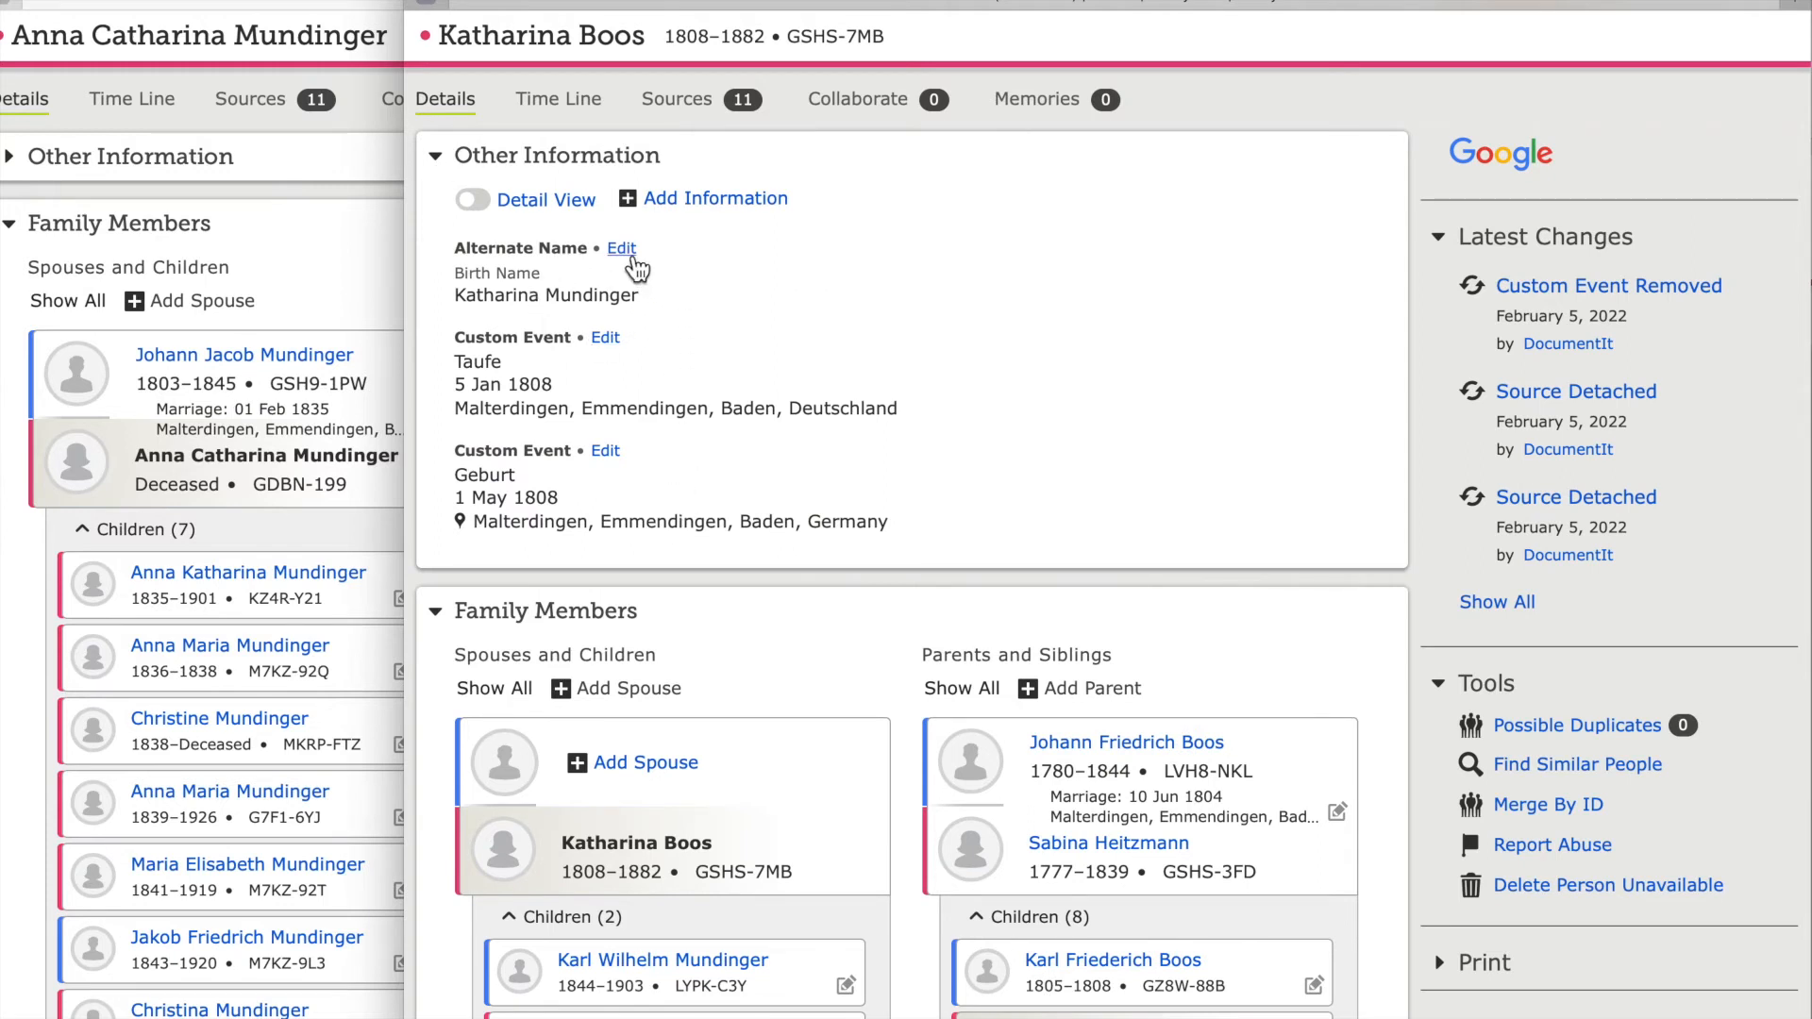
{"action": "left_click", "coordinate": [630, 259]}
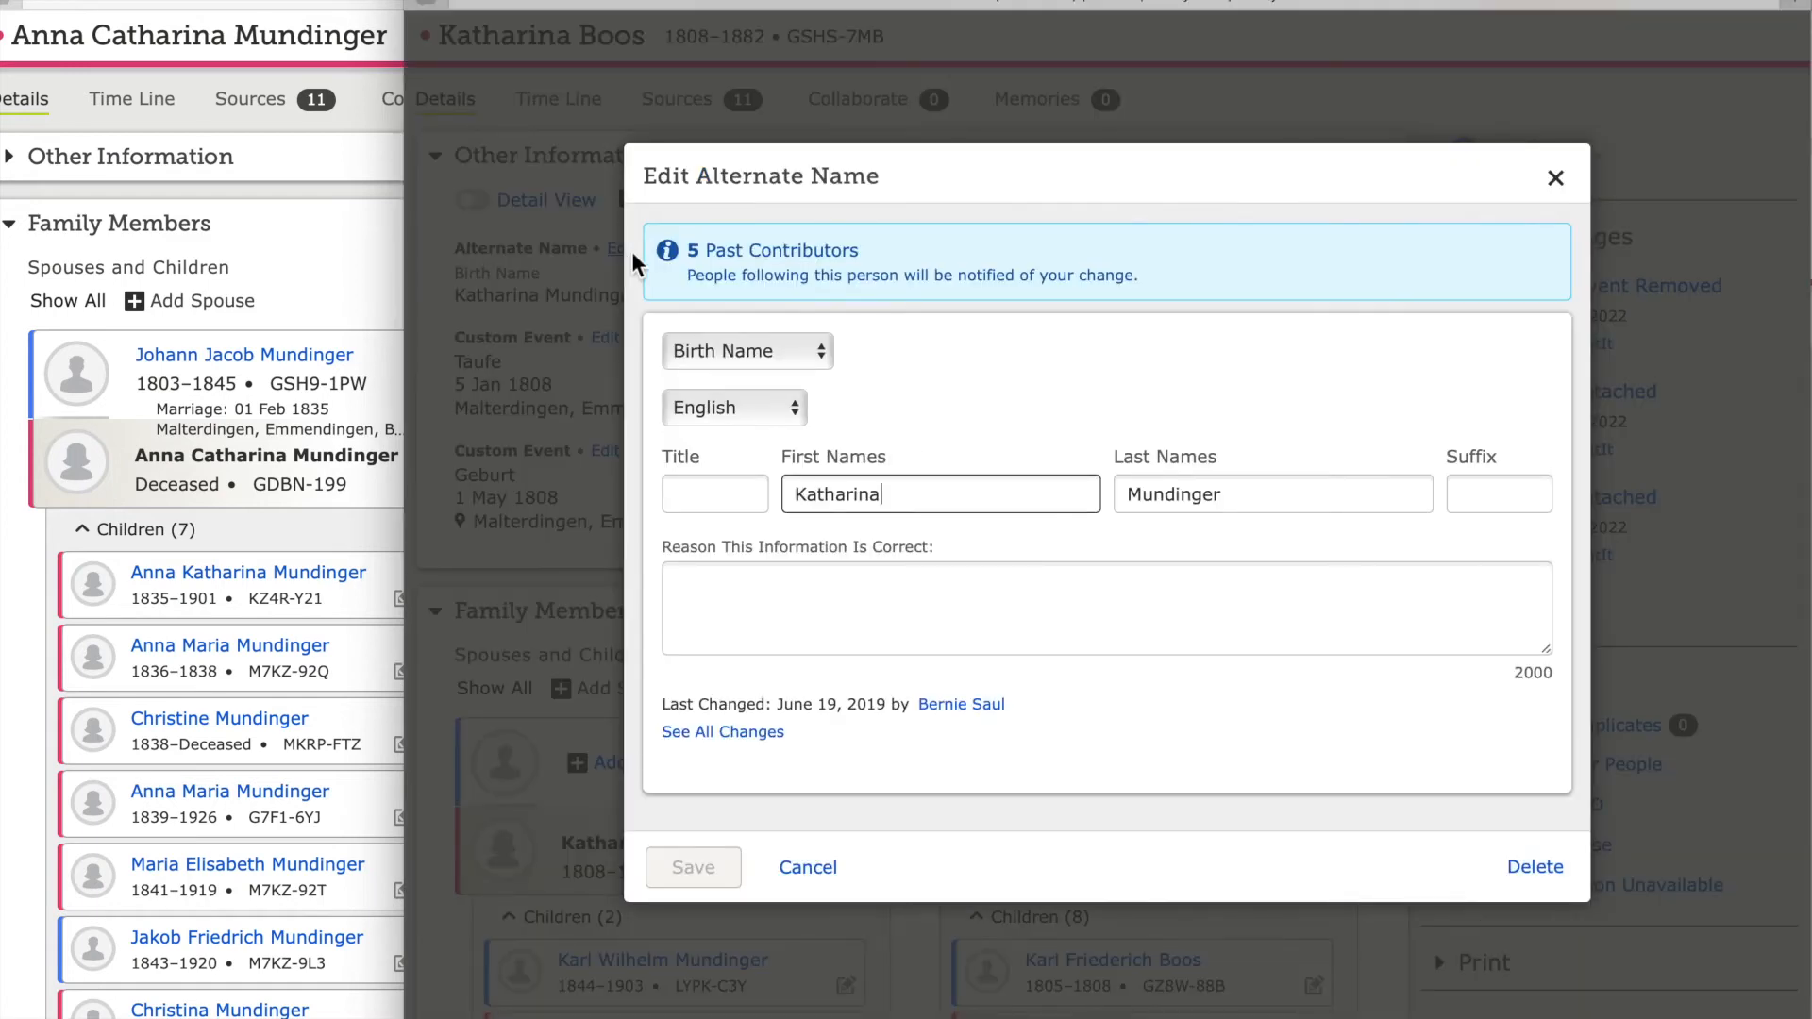
{"action": "left_click", "coordinate": [1539, 870]}
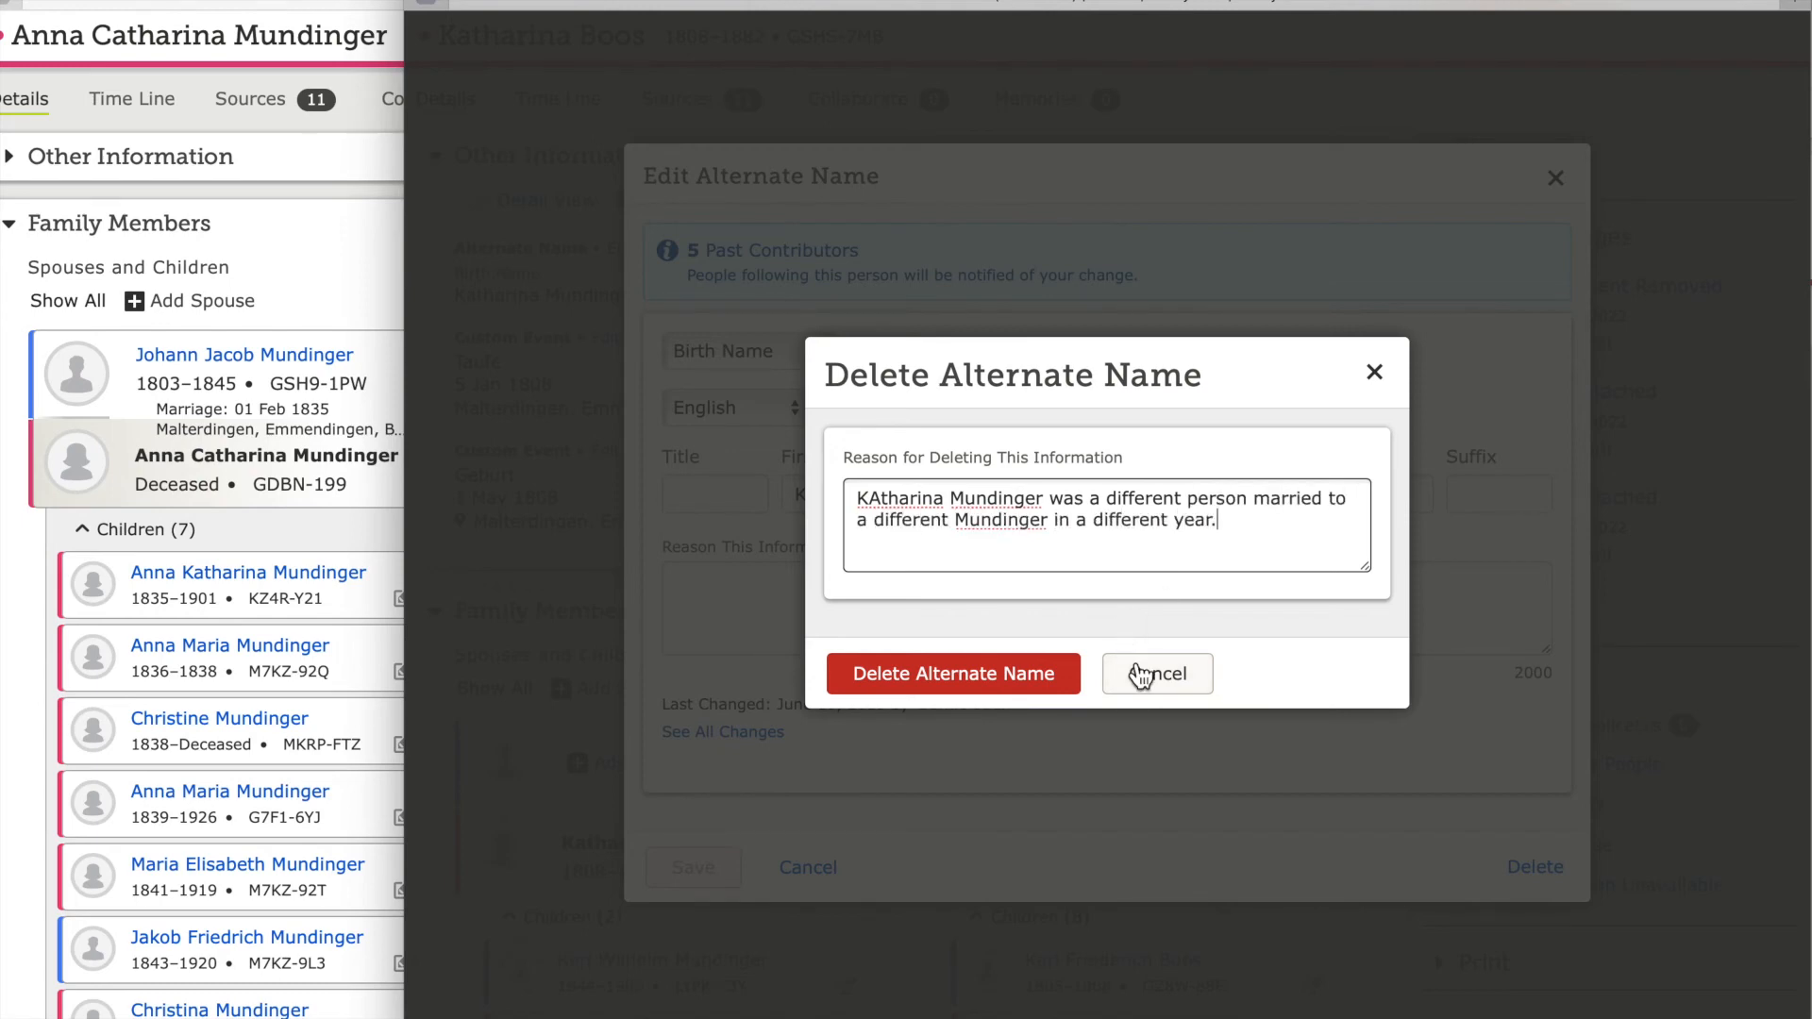
{"action": "left_click", "coordinate": [1061, 673]}
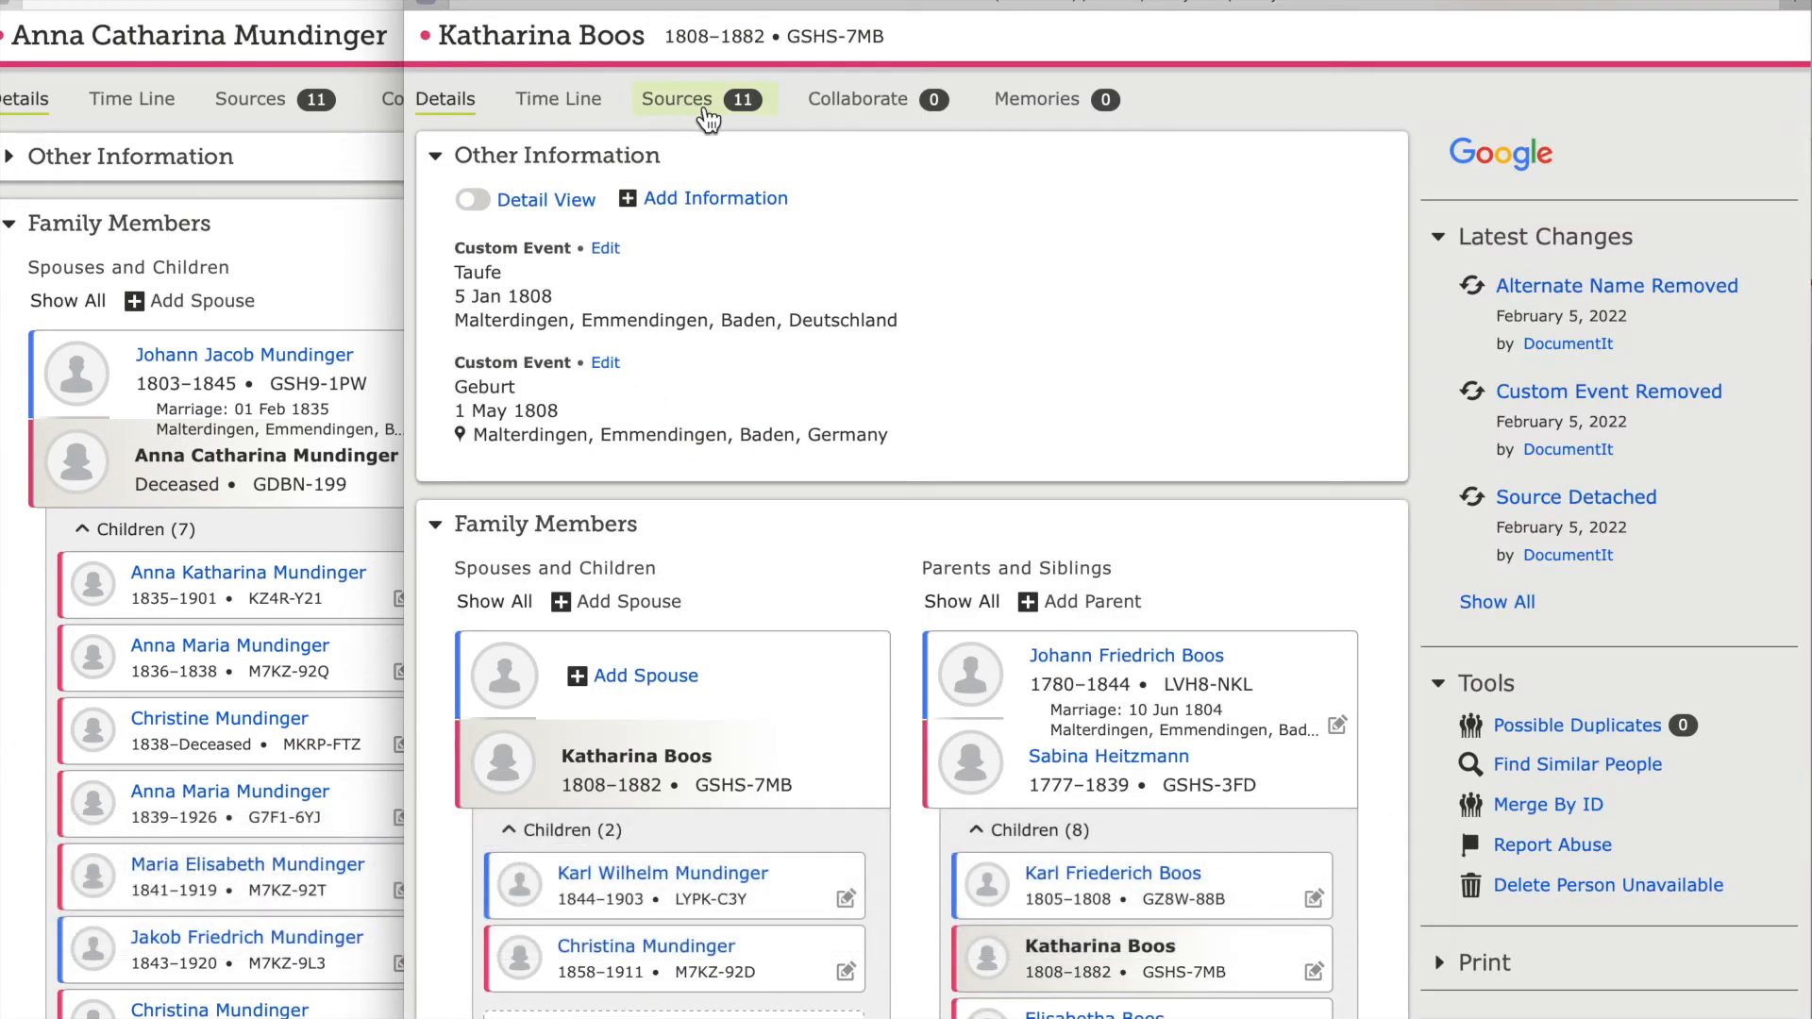
- Review the attachments of the 1842 Lutheran marriage source and start detaching it from the 1803–1845 man with a reason beginning "Given"
{"action": "left_click", "coordinate": [703, 105]}
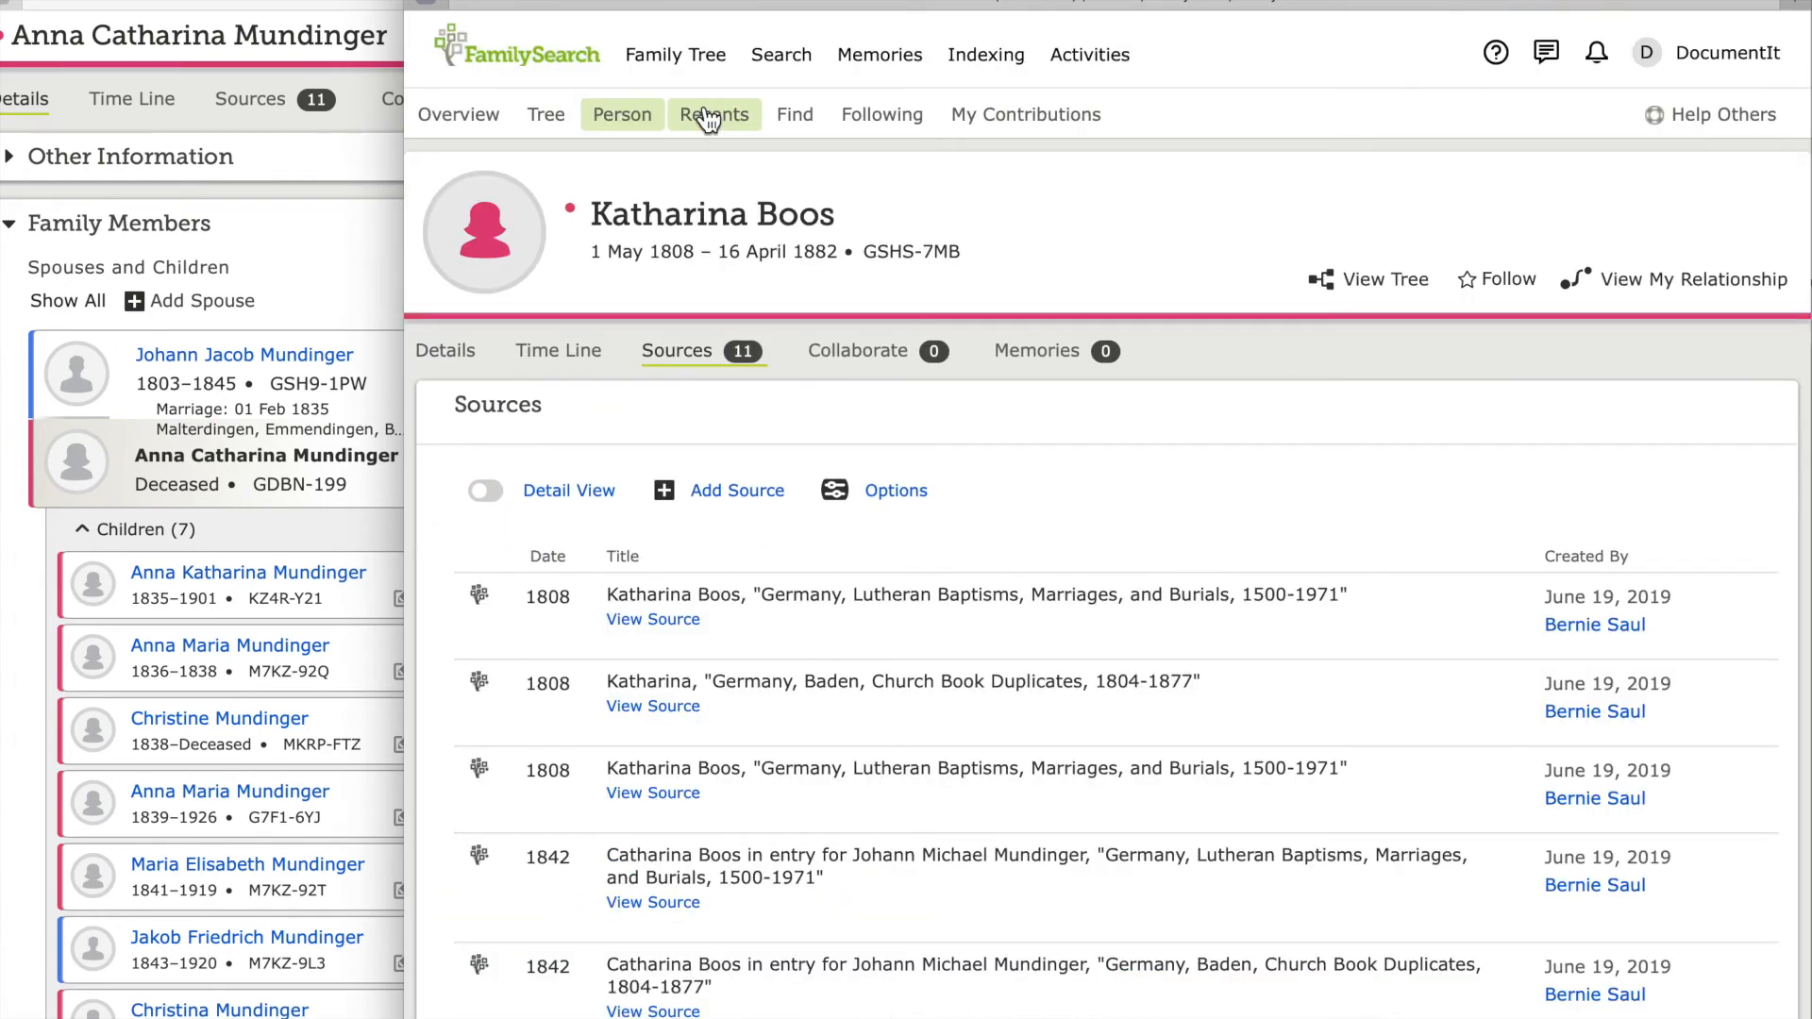
{"action": "scroll", "coordinate": [786, 776], "scroll_direction": "down", "scroll_amount": 5}
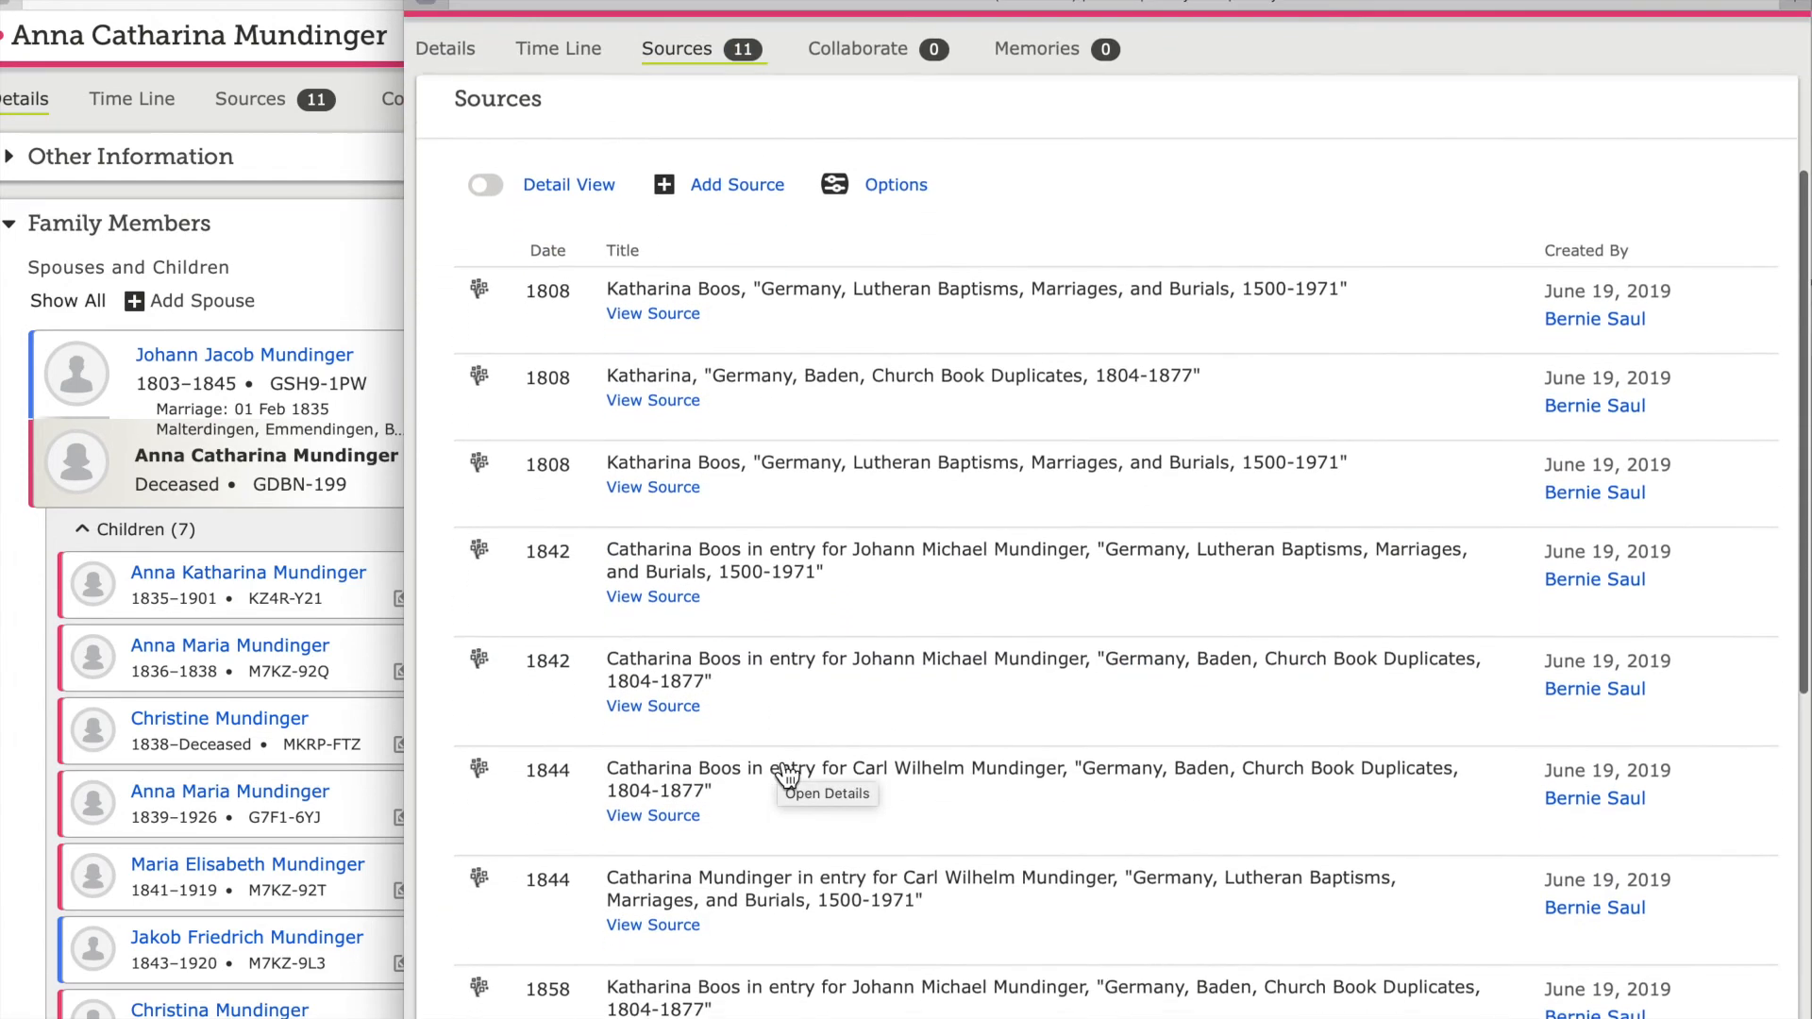
{"action": "scroll", "coordinate": [786, 776], "scroll_direction": "down", "scroll_amount": 3}
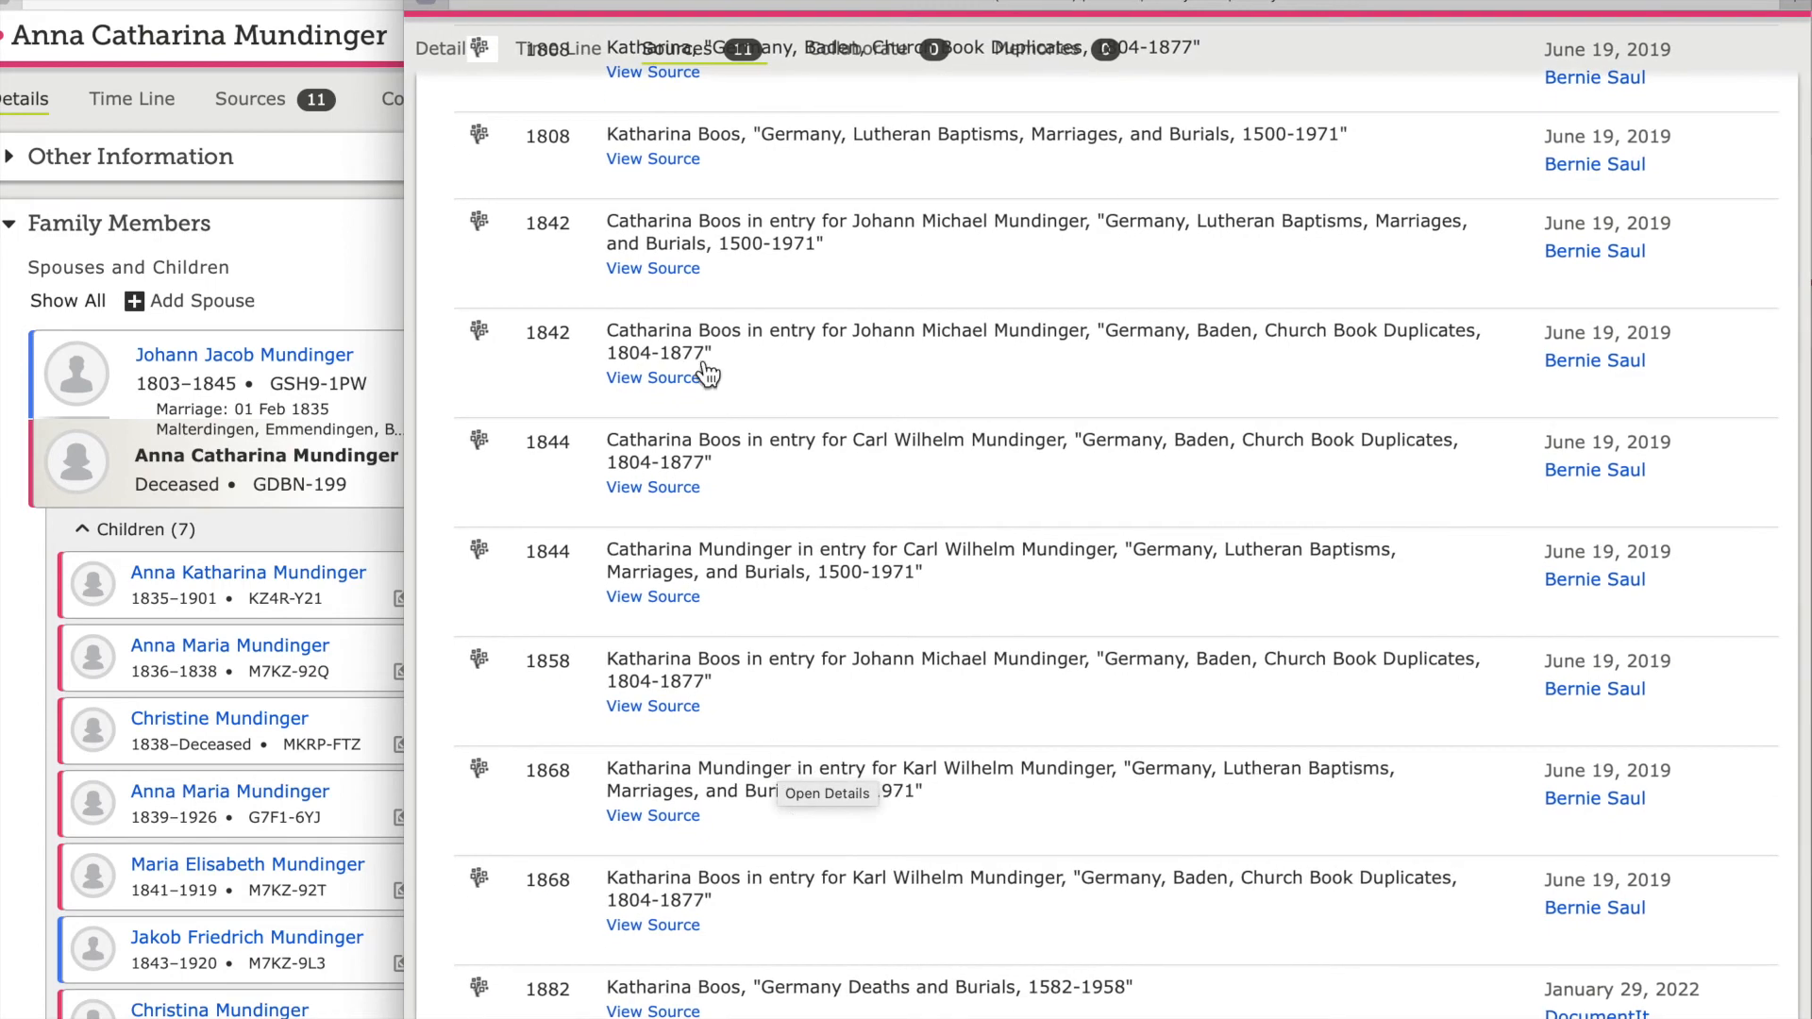
{"action": "left_click", "coordinate": [681, 268]}
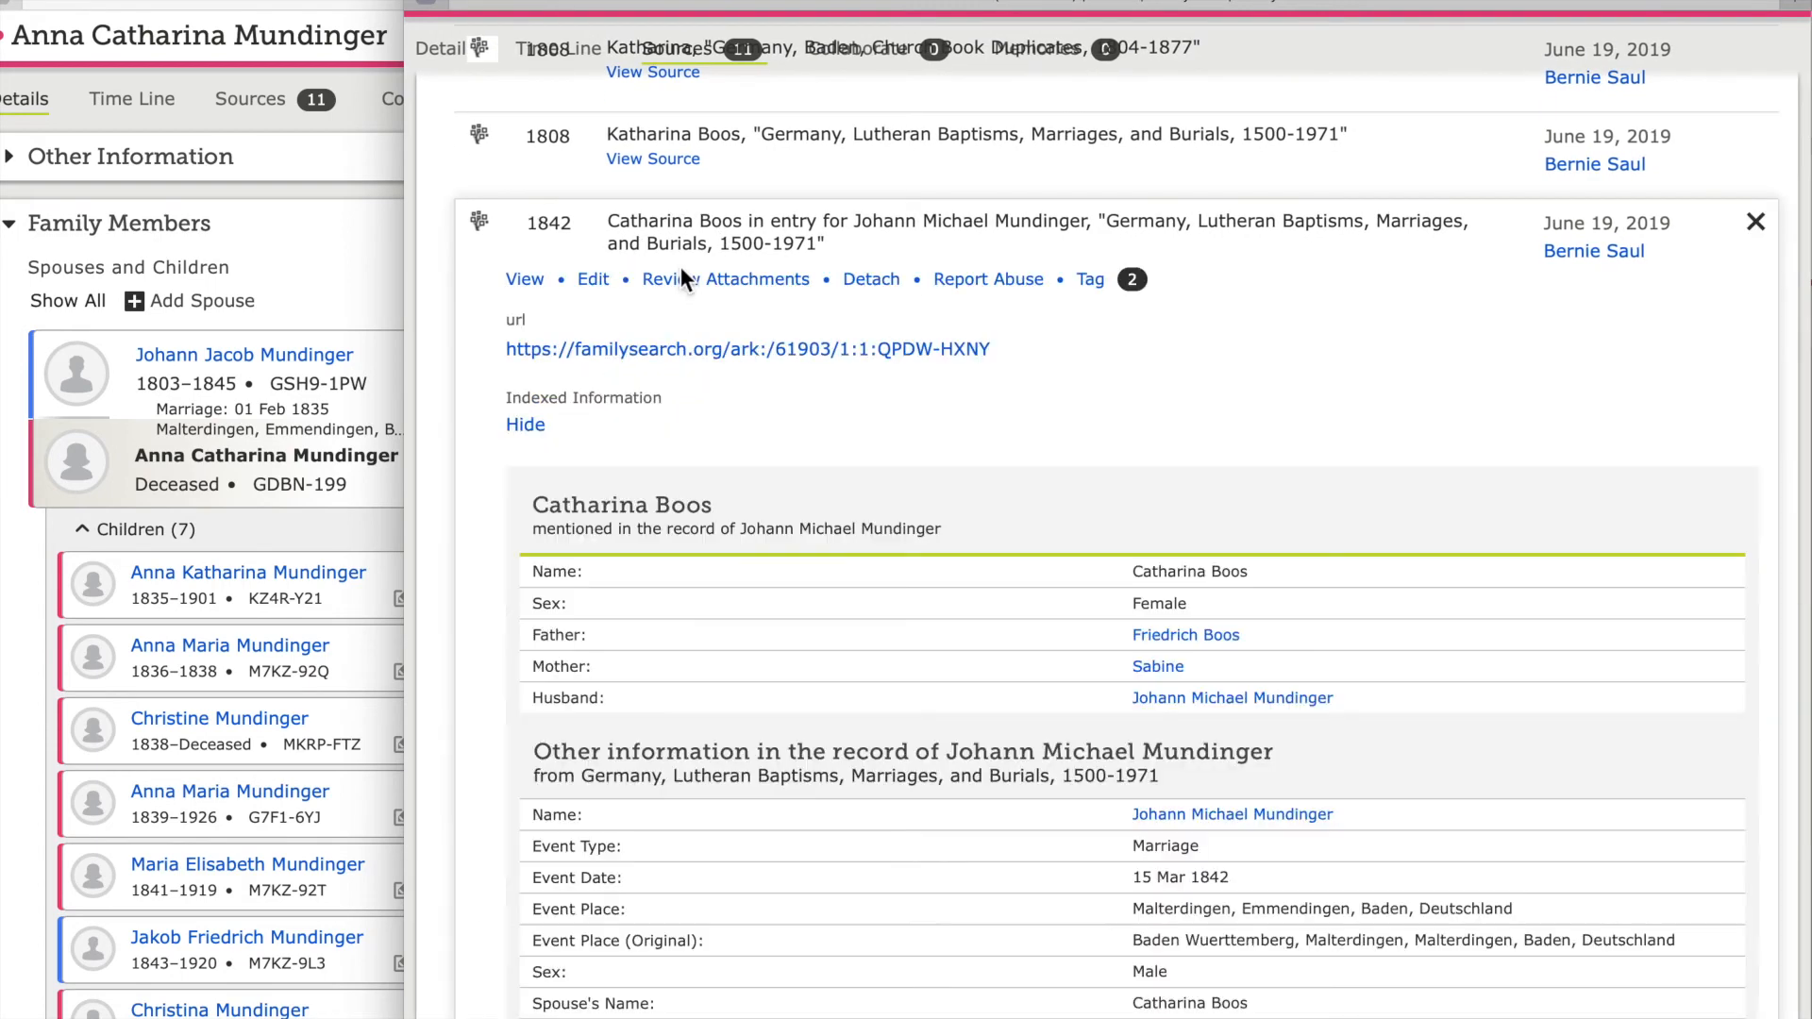
{"action": "left_click", "coordinate": [753, 282]}
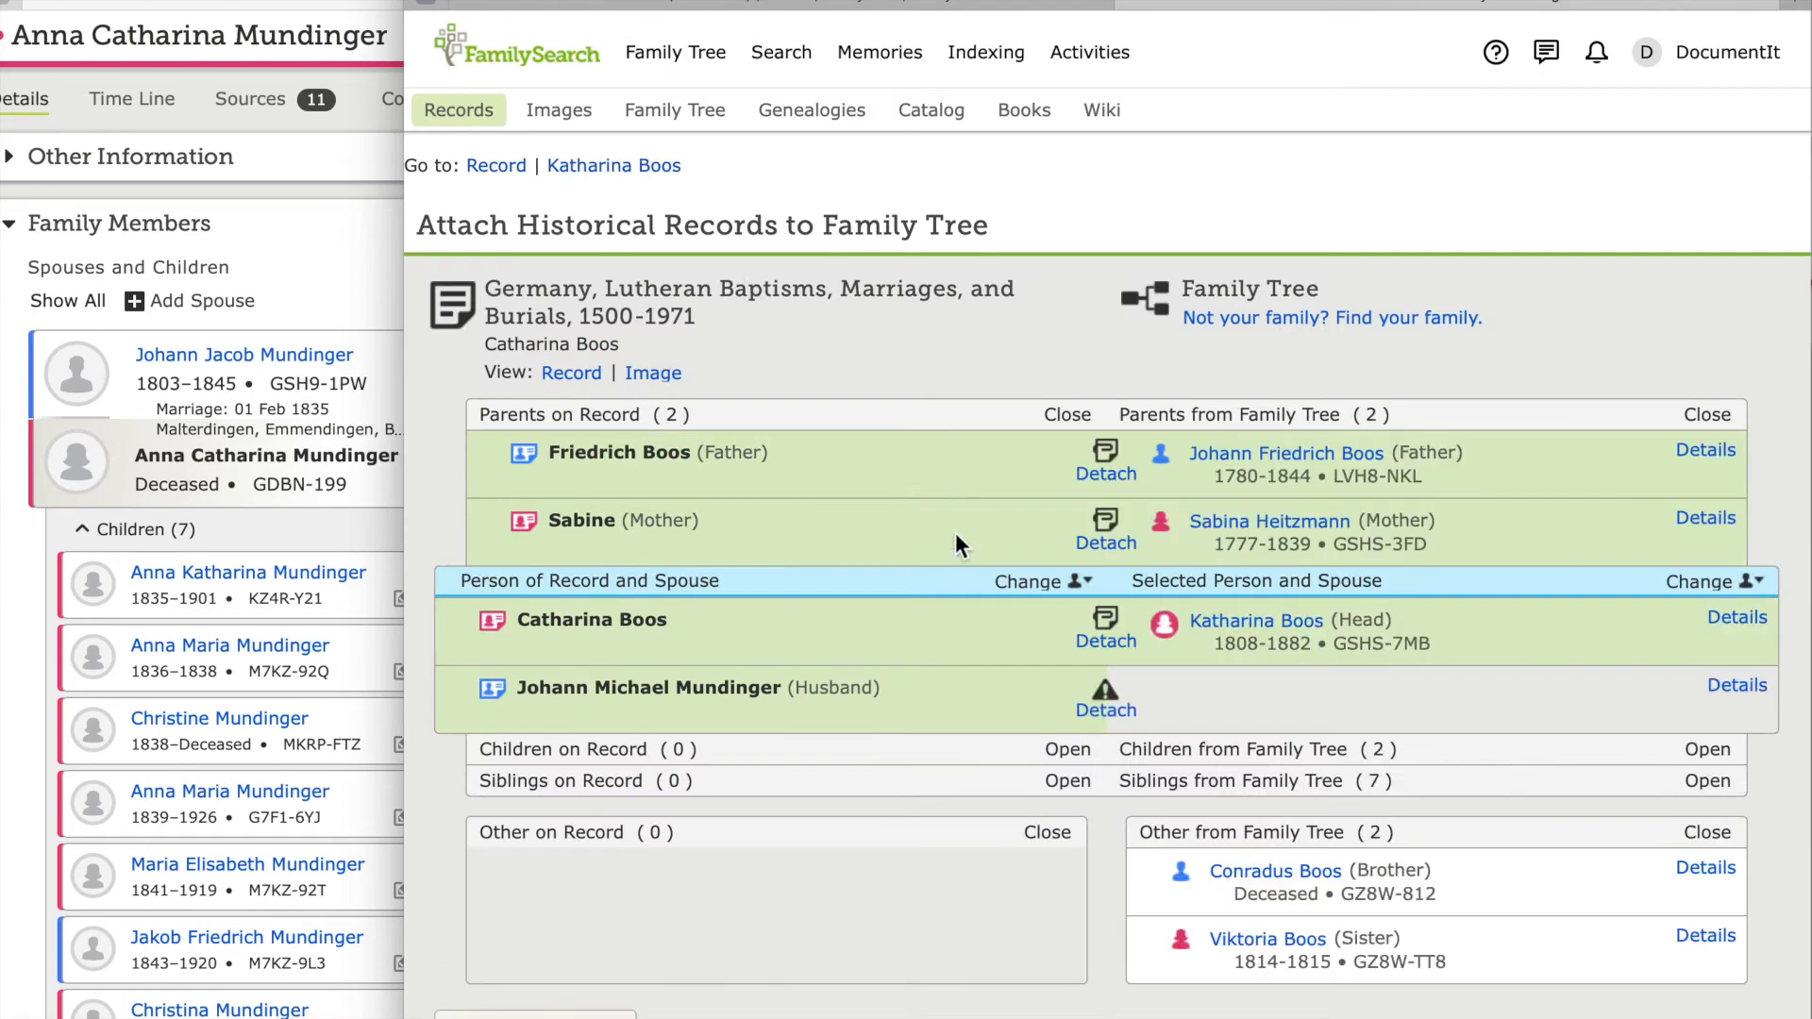
{"action": "scroll", "coordinate": [955, 591], "scroll_direction": "down", "scroll_amount": 2}
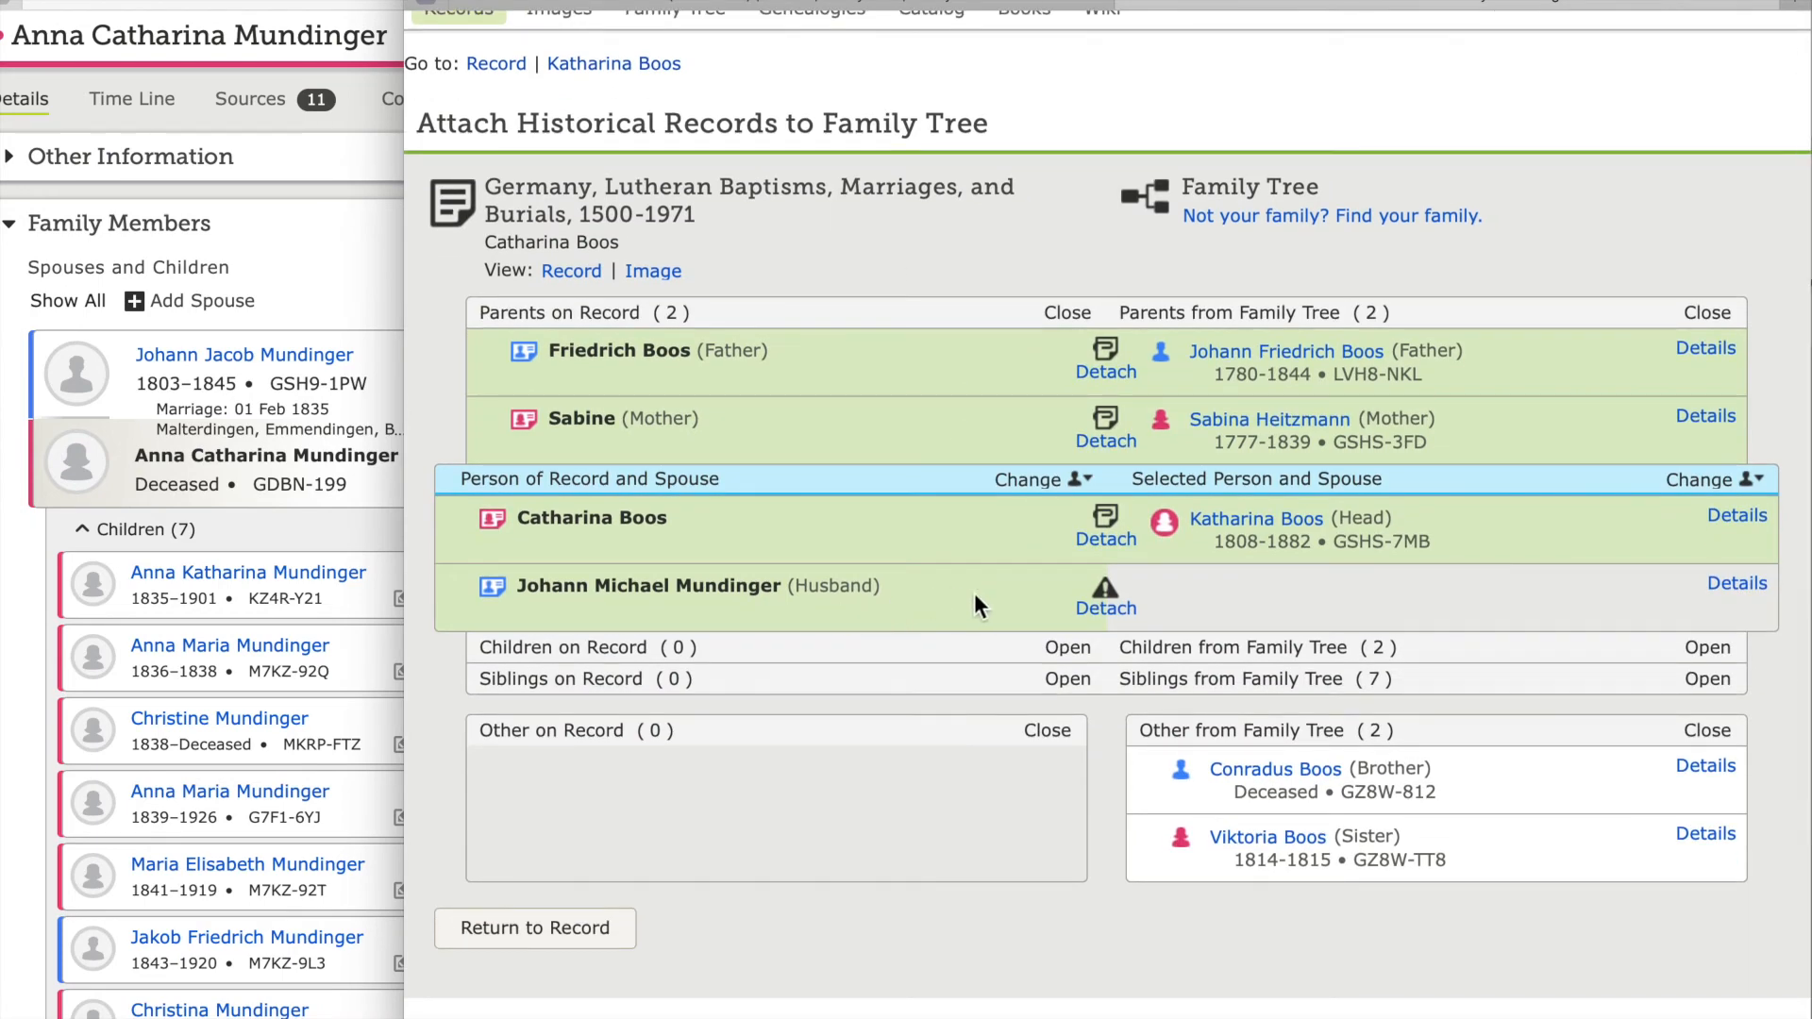
{"action": "left_click", "coordinate": [1119, 613]}
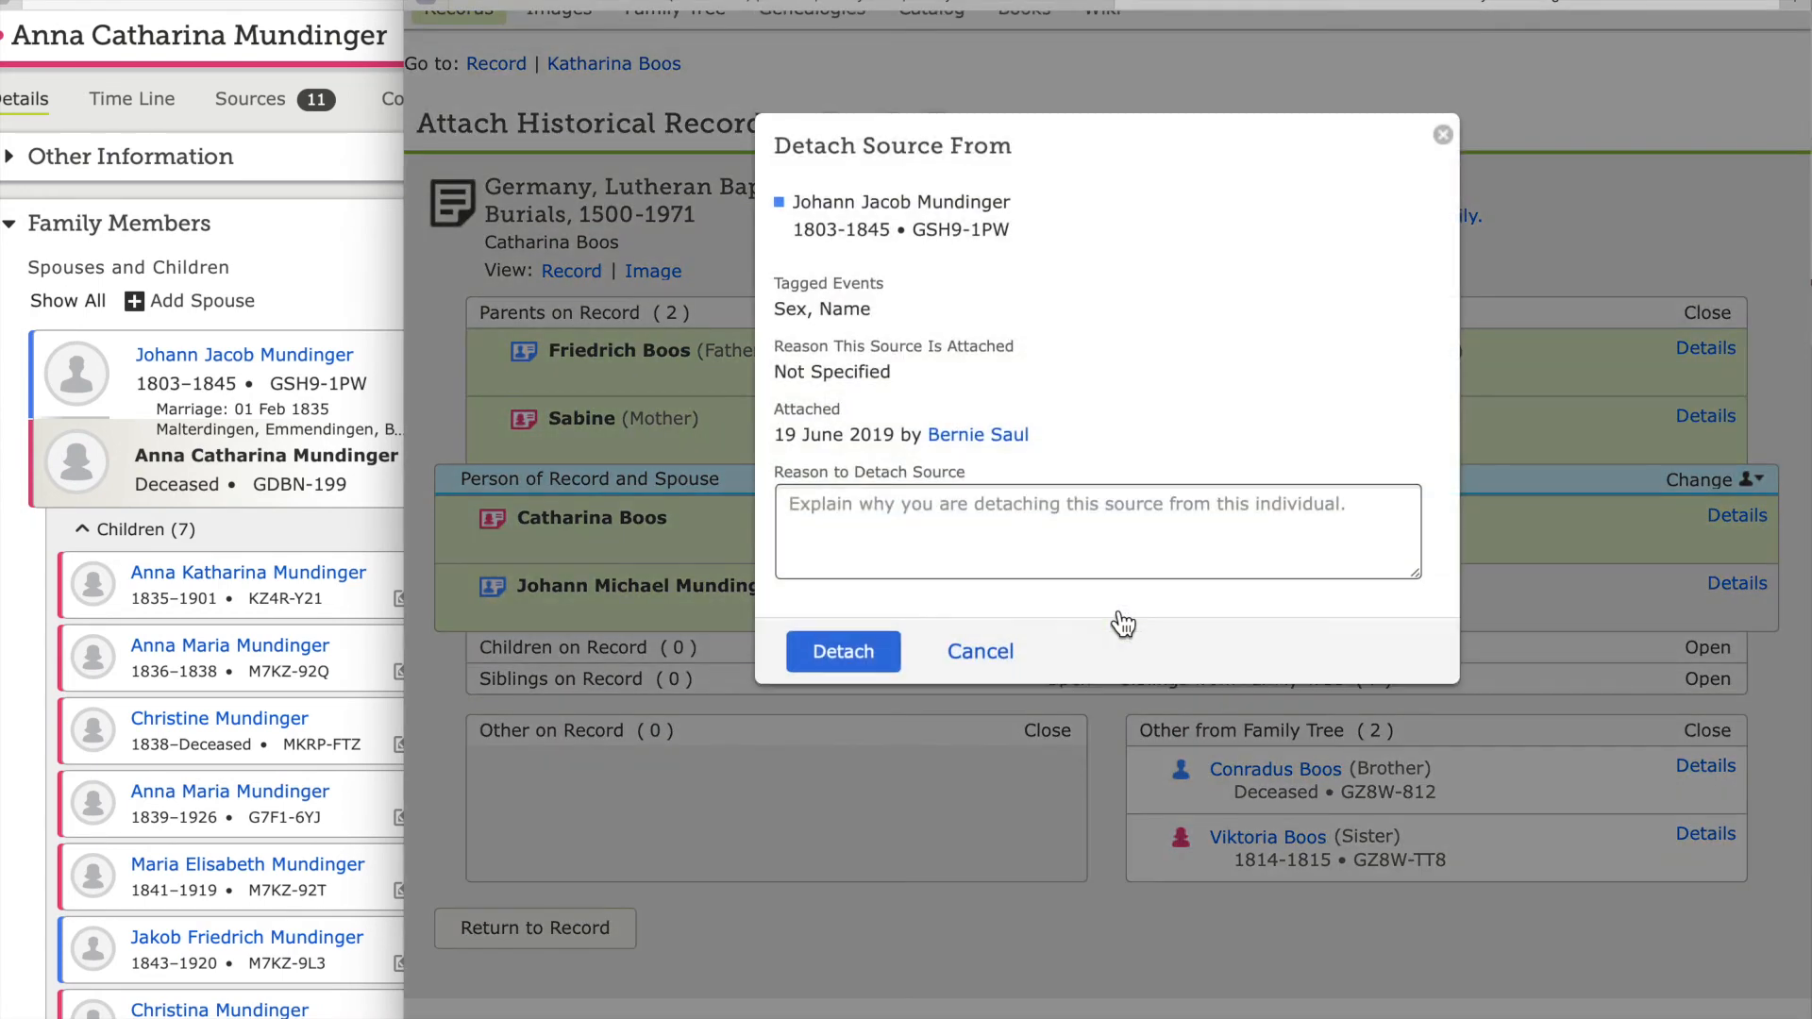
{"action": "type", "text": "Given"}
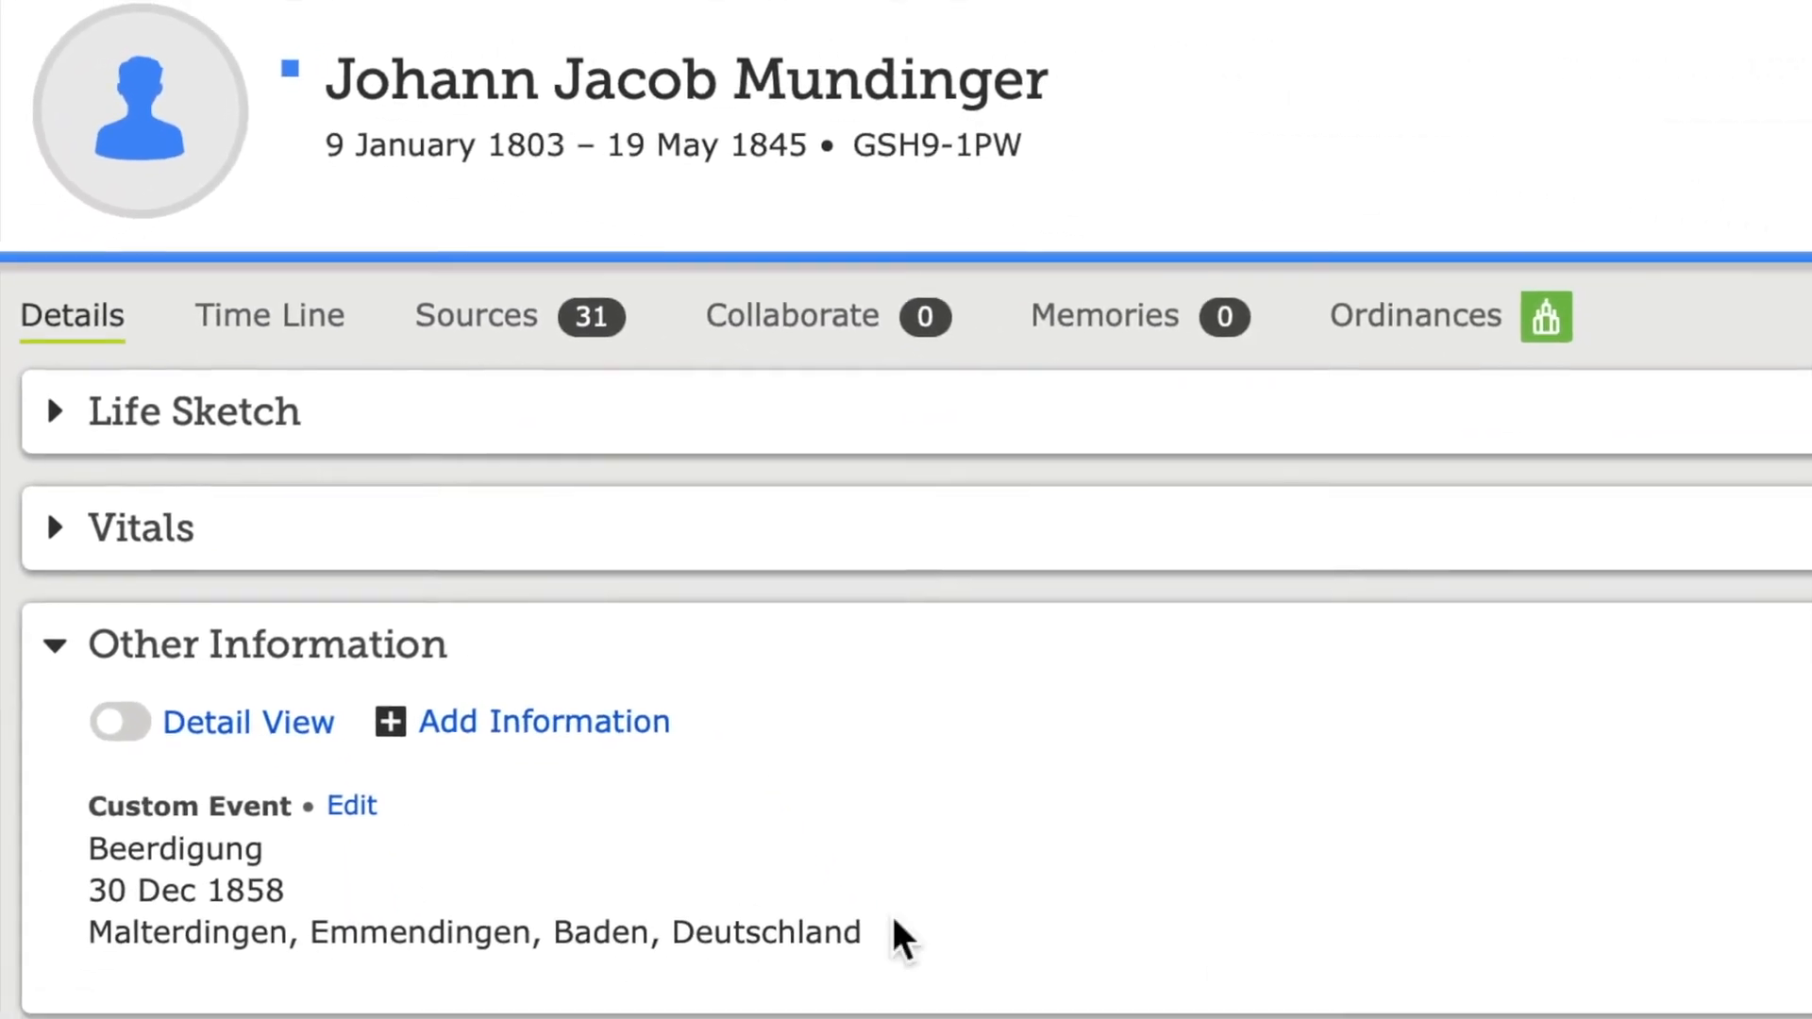
- Delete the 30 Dec 1858 Beerdigung custom event from the 1803–1845 man, giving as reason that he died in 1845 and the fact belongs to another man
{"action": "left_click", "coordinate": [316, 721]}
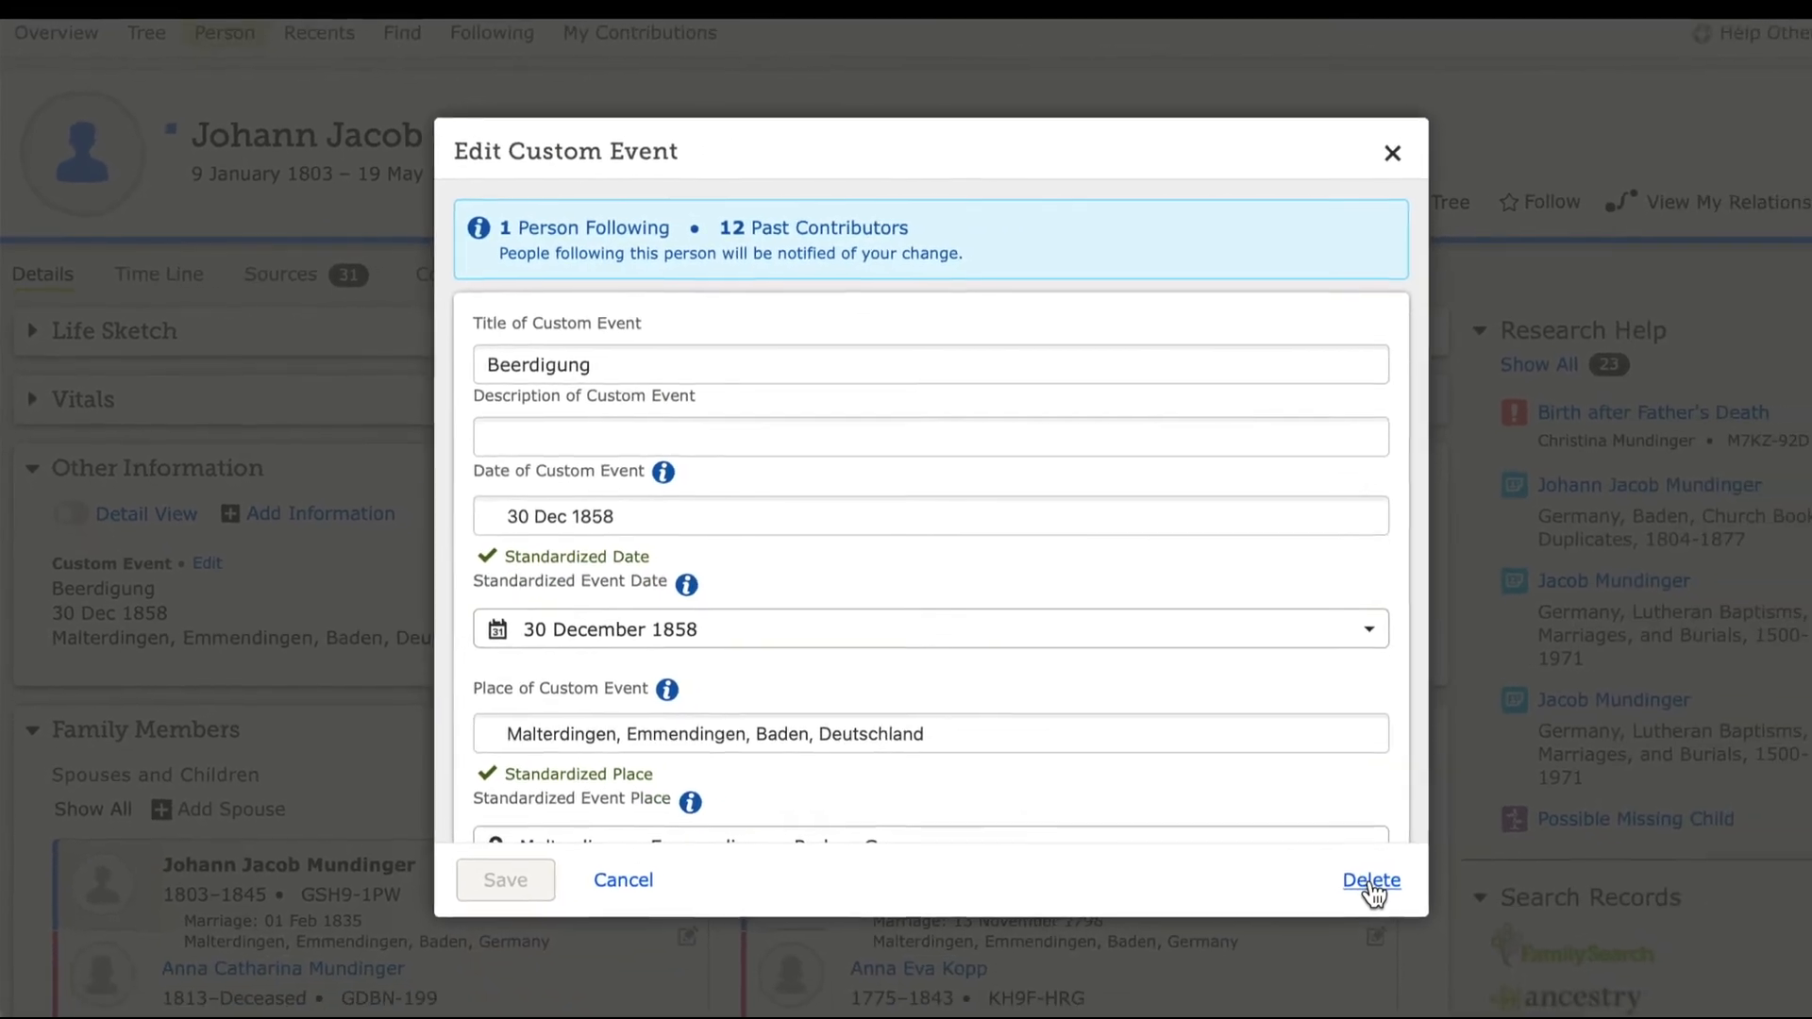
{"action": "left_click", "coordinate": [1423, 917]}
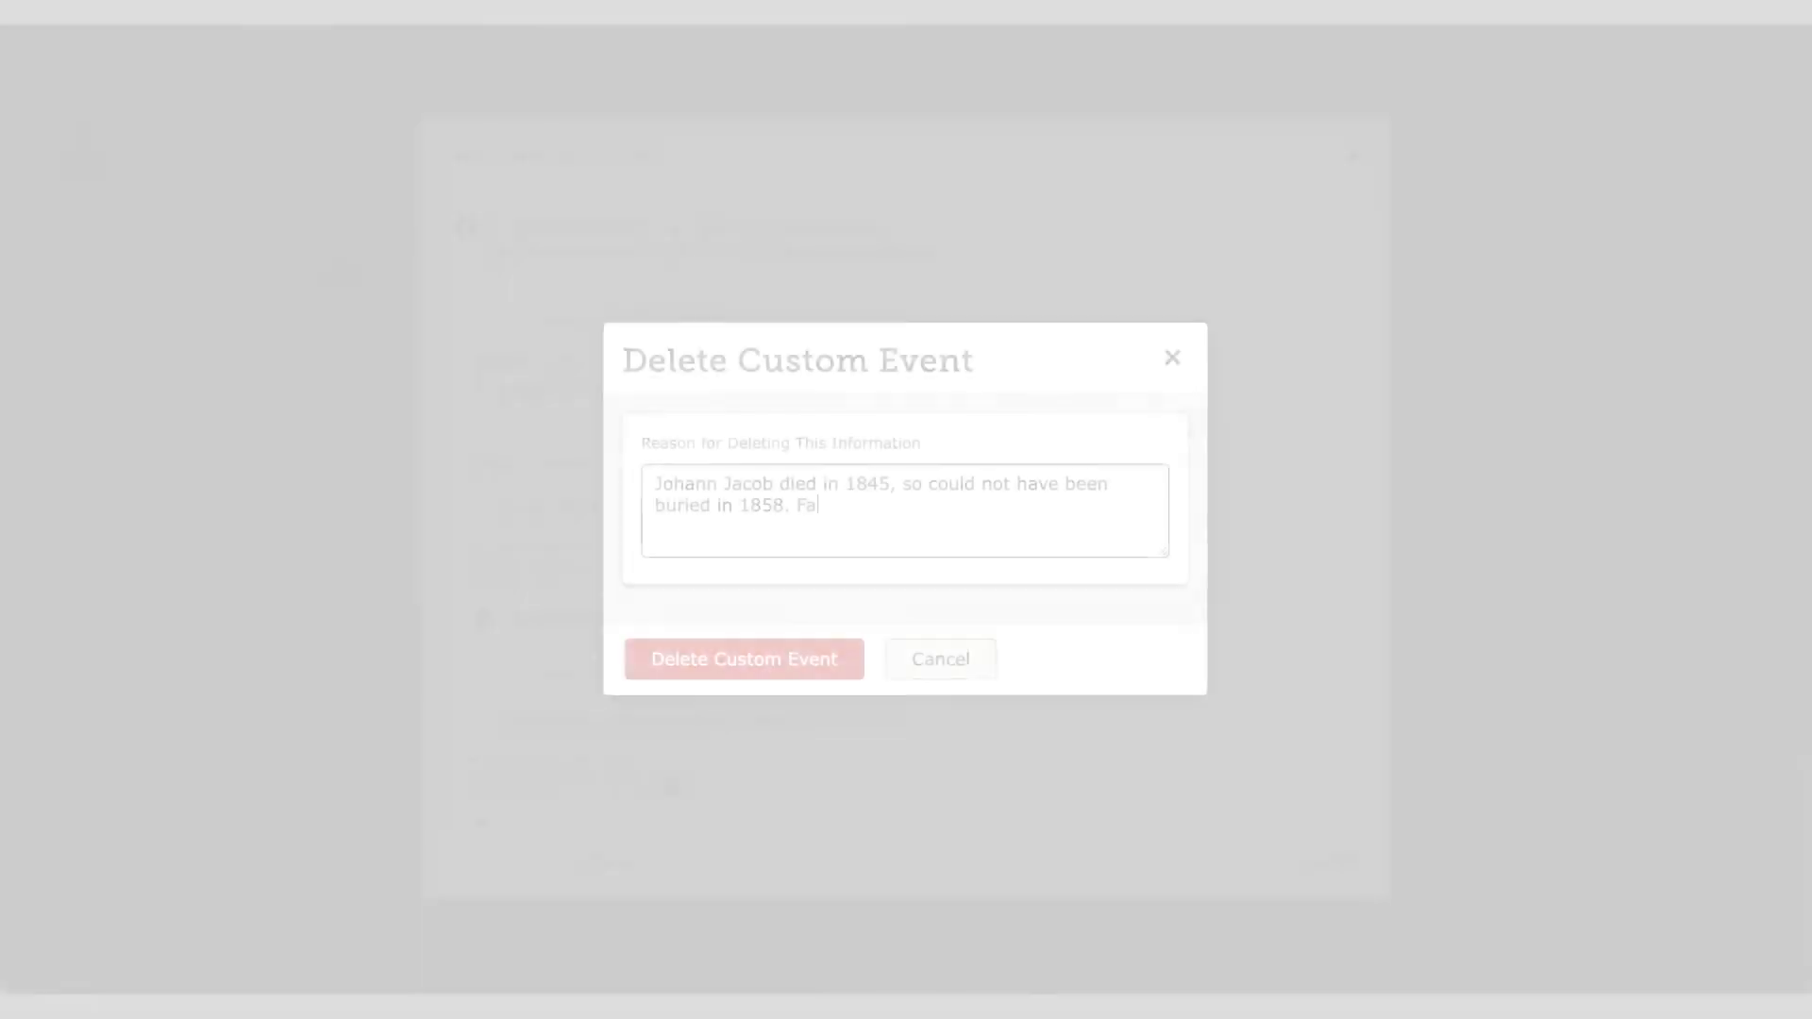
{"action": "type", "text": "ct belongs to Michael"}
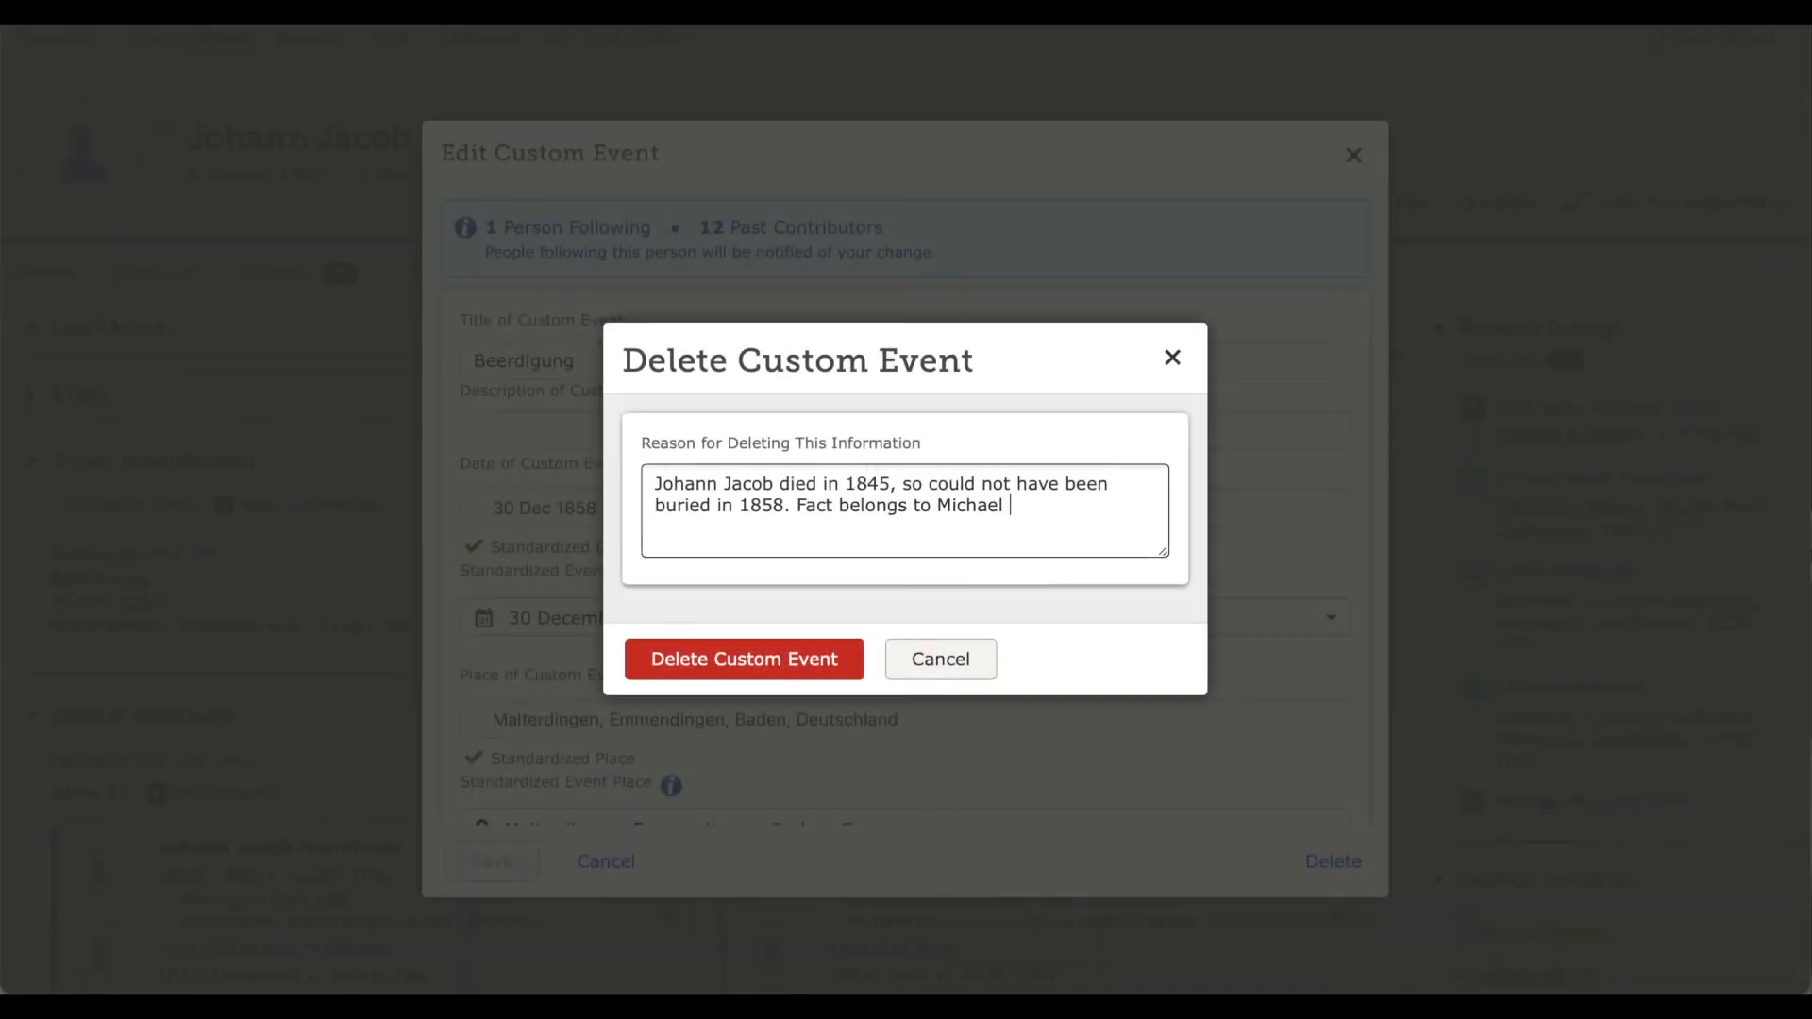
{"action": "left_click", "coordinate": [746, 659]}
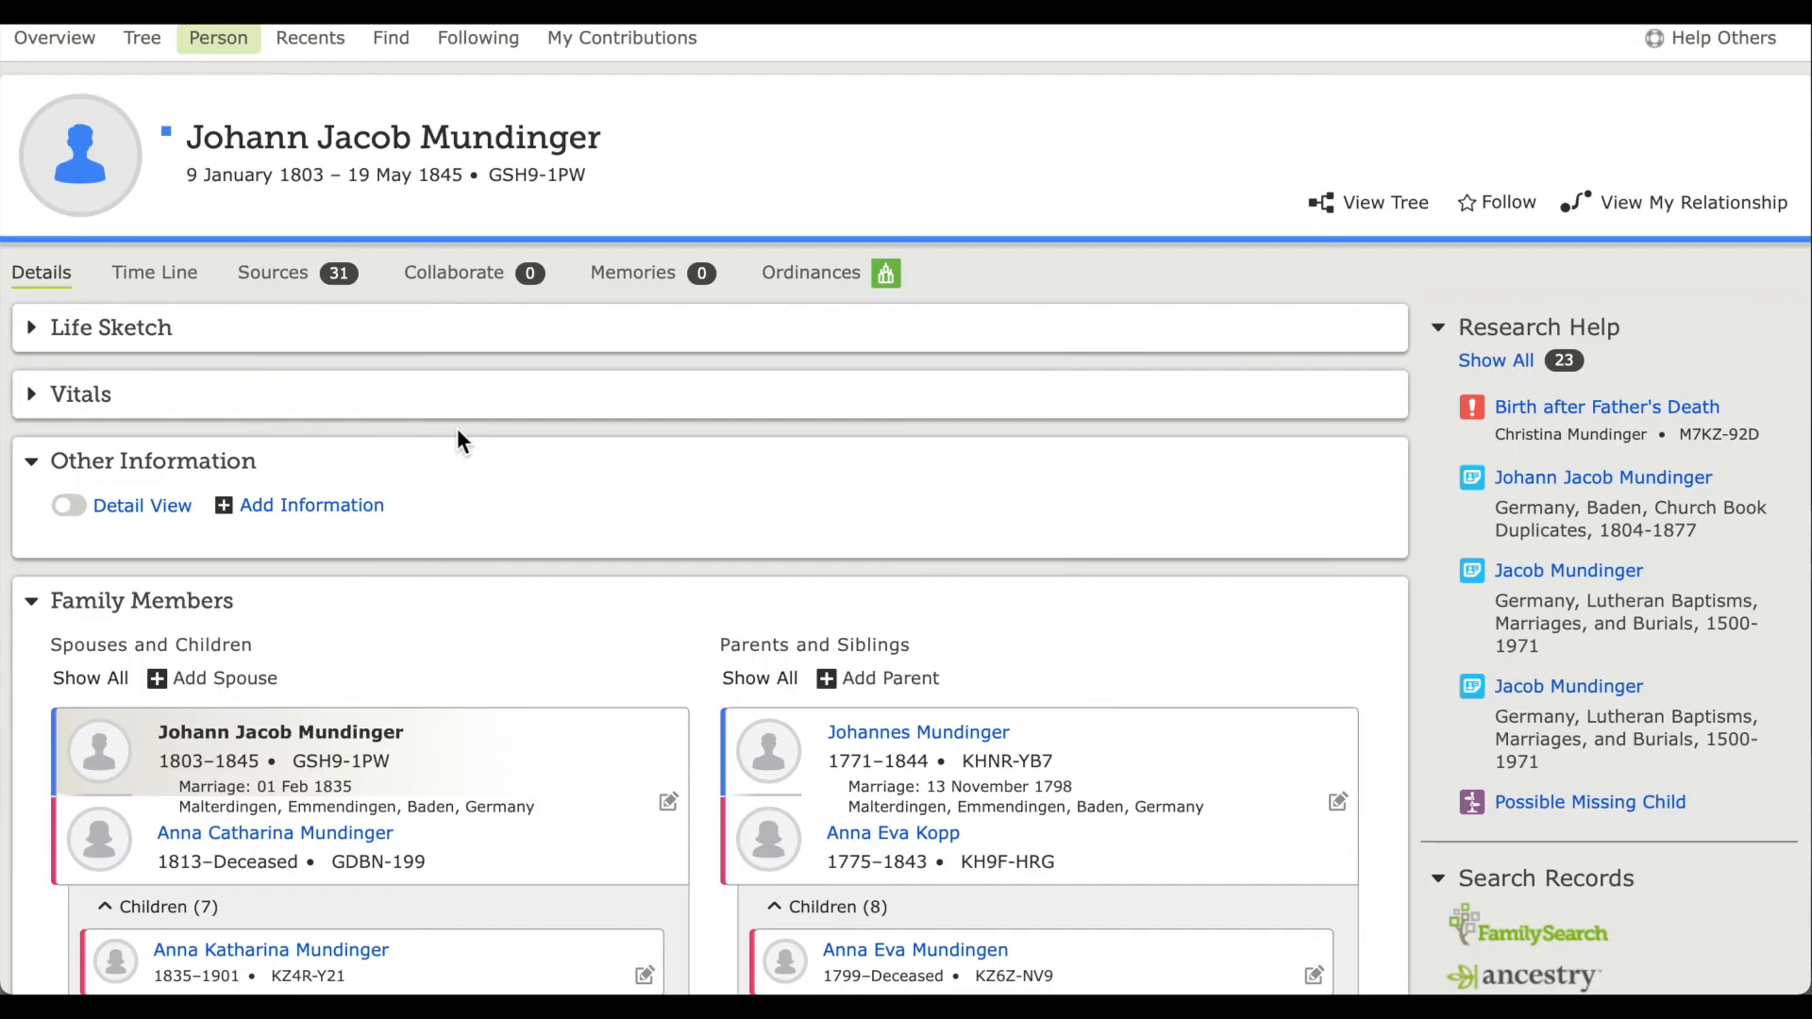
- Open the 1836 Church Book Duplicates source naming a different father in the 1803–1845 man's sources and start detaching it
{"action": "left_click", "coordinate": [281, 281]}
{"action": "scroll", "coordinate": [382, 859], "scroll_direction": "down", "scroll_amount": 3}
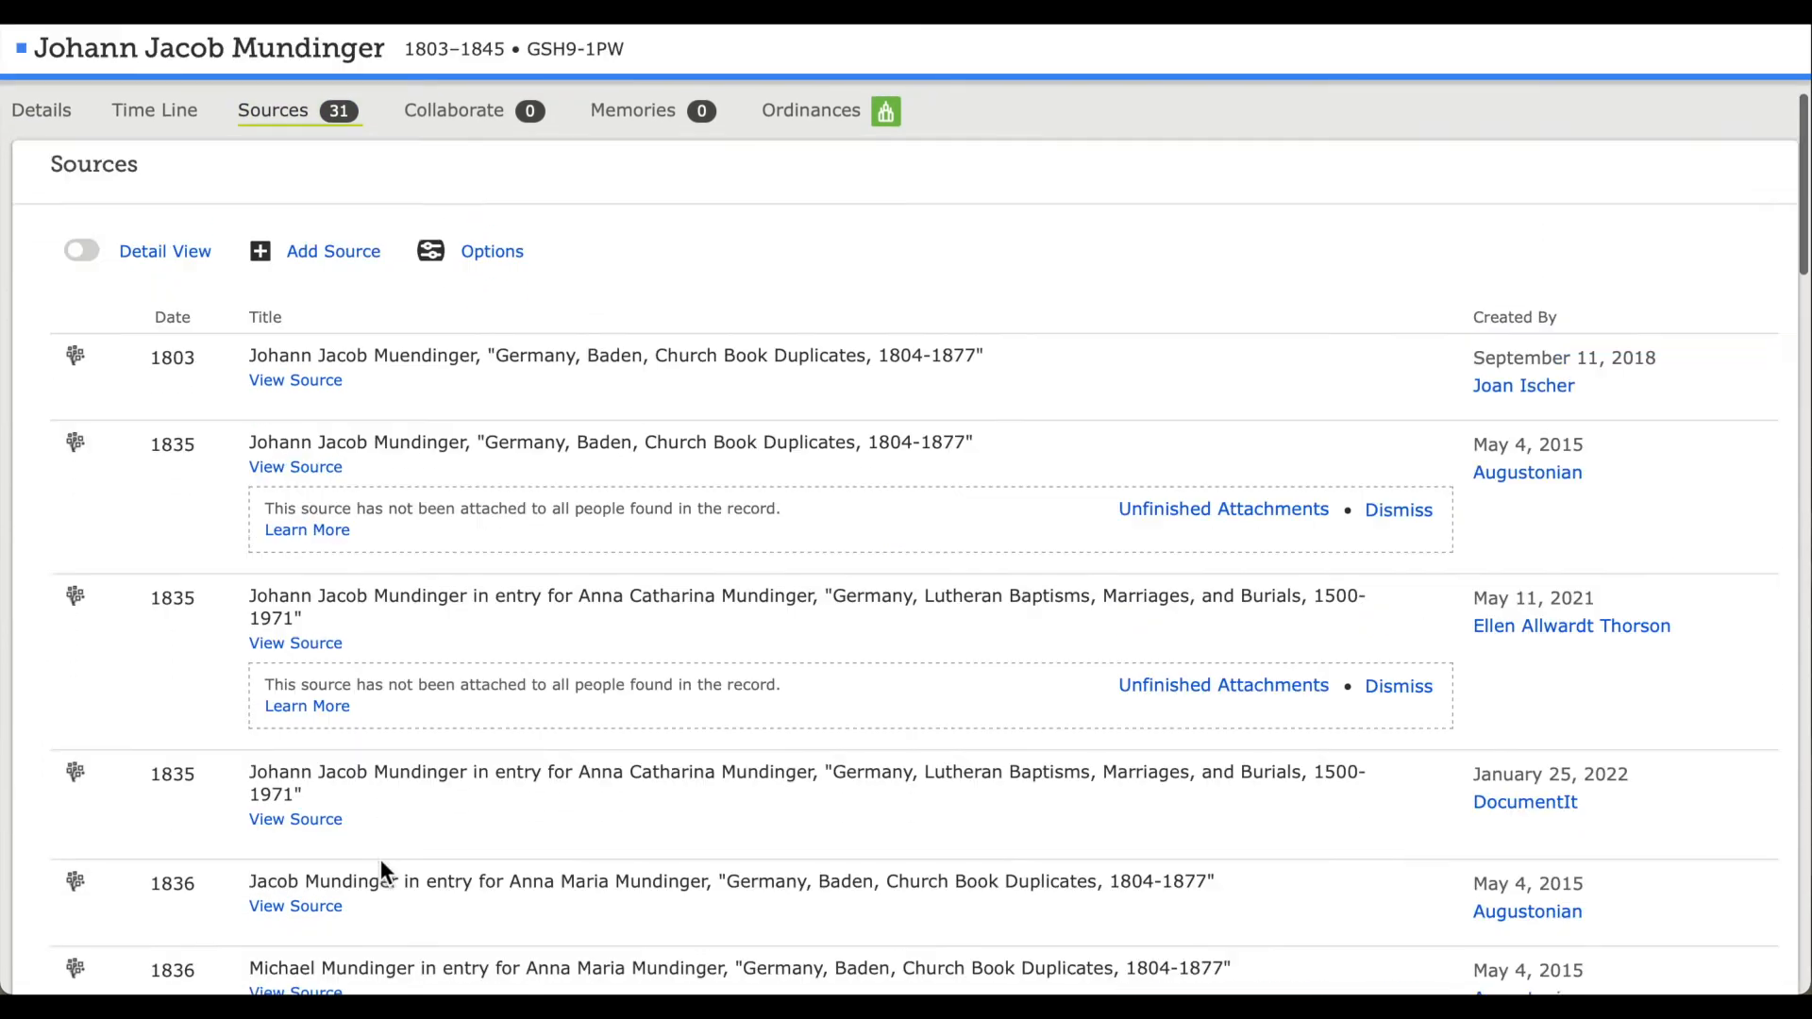
{"action": "scroll", "coordinate": [381, 859], "scroll_direction": "down", "scroll_amount": 4}
{"action": "left_click", "coordinate": [294, 556]}
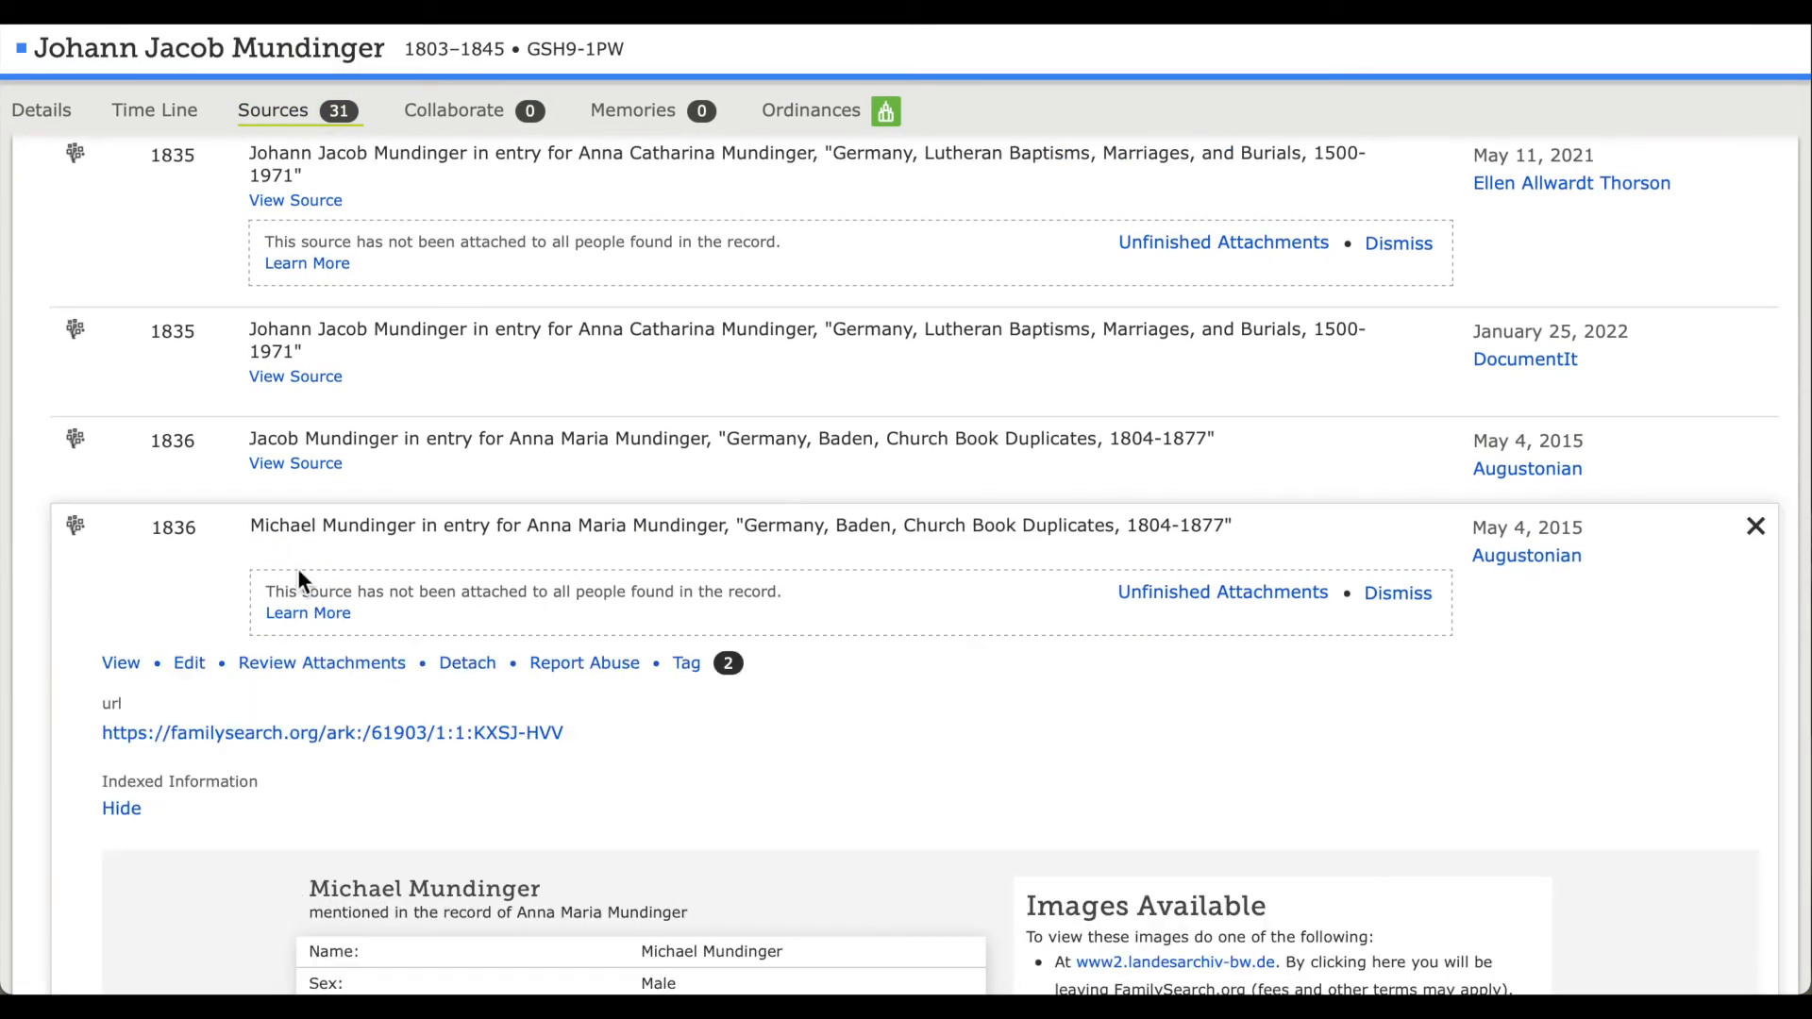
{"action": "left_click", "coordinate": [466, 666]}
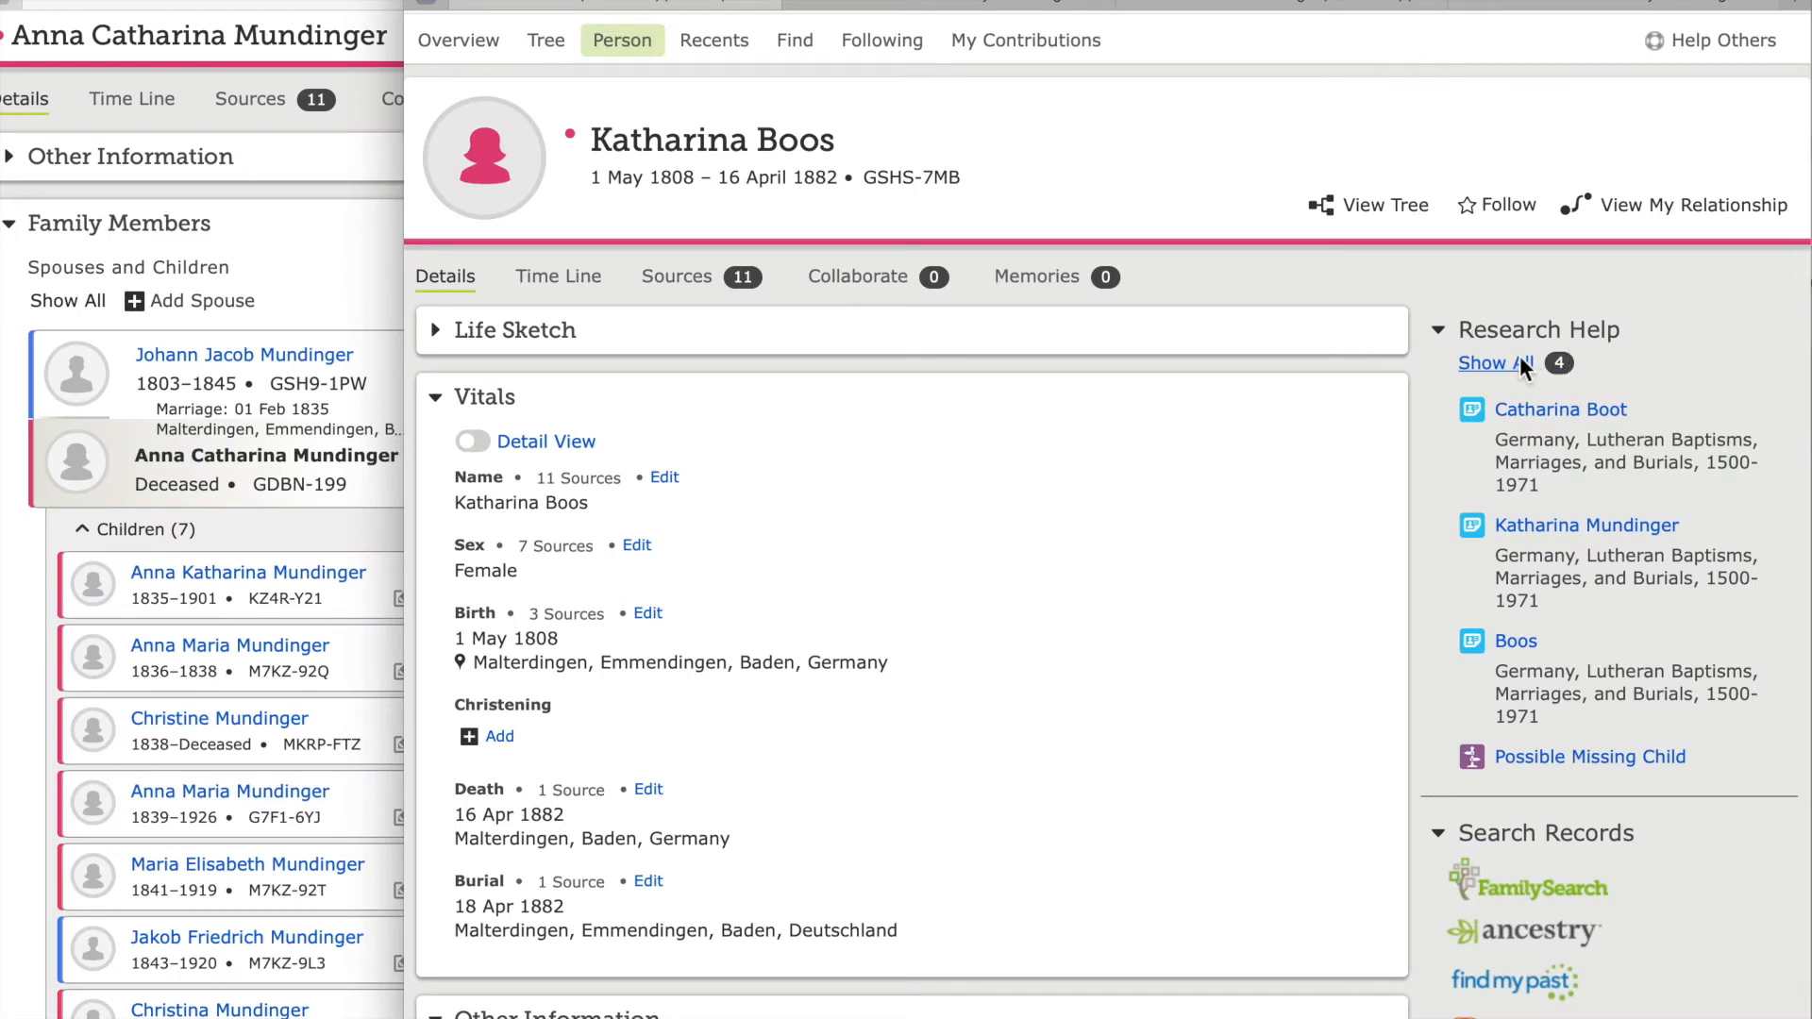
- Open the full research helps for the two women and look through the first wife's record hints
{"action": "left_click", "coordinate": [1519, 364]}
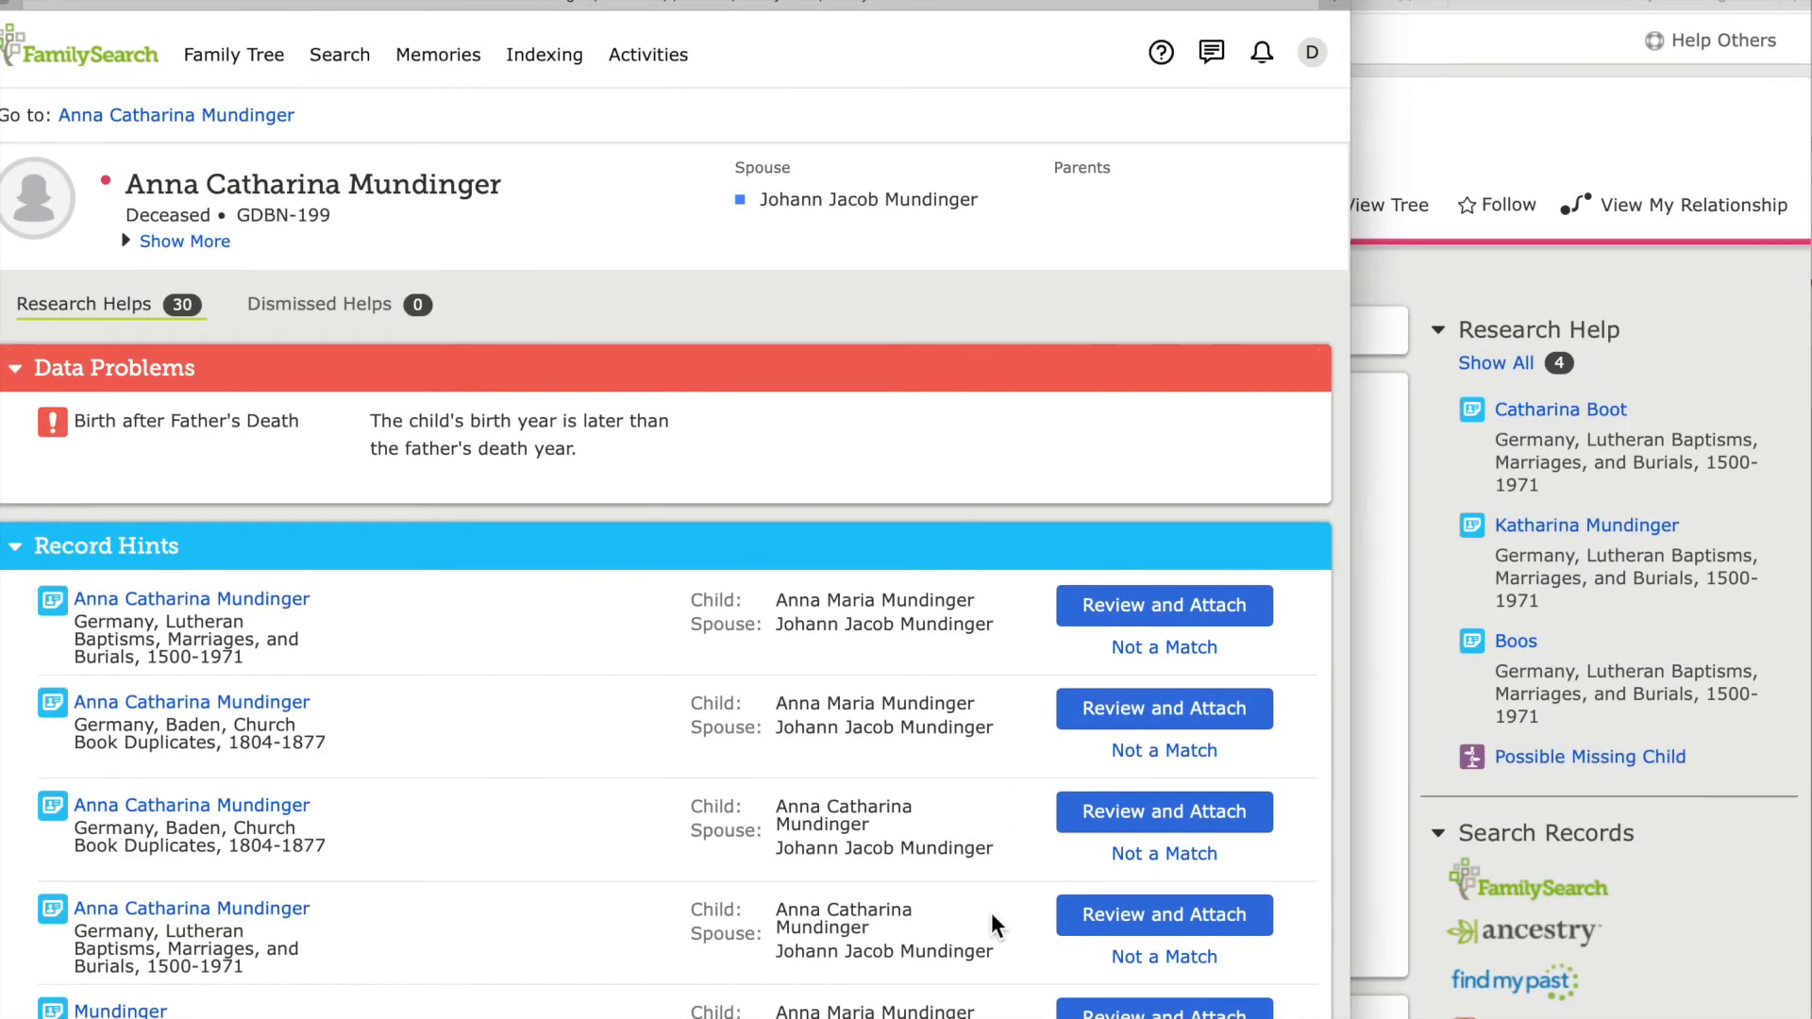
{"action": "scroll", "coordinate": [991, 914], "scroll_direction": "down", "scroll_amount": 1}
{"action": "scroll", "coordinate": [991, 914], "scroll_direction": "down", "scroll_amount": 5}
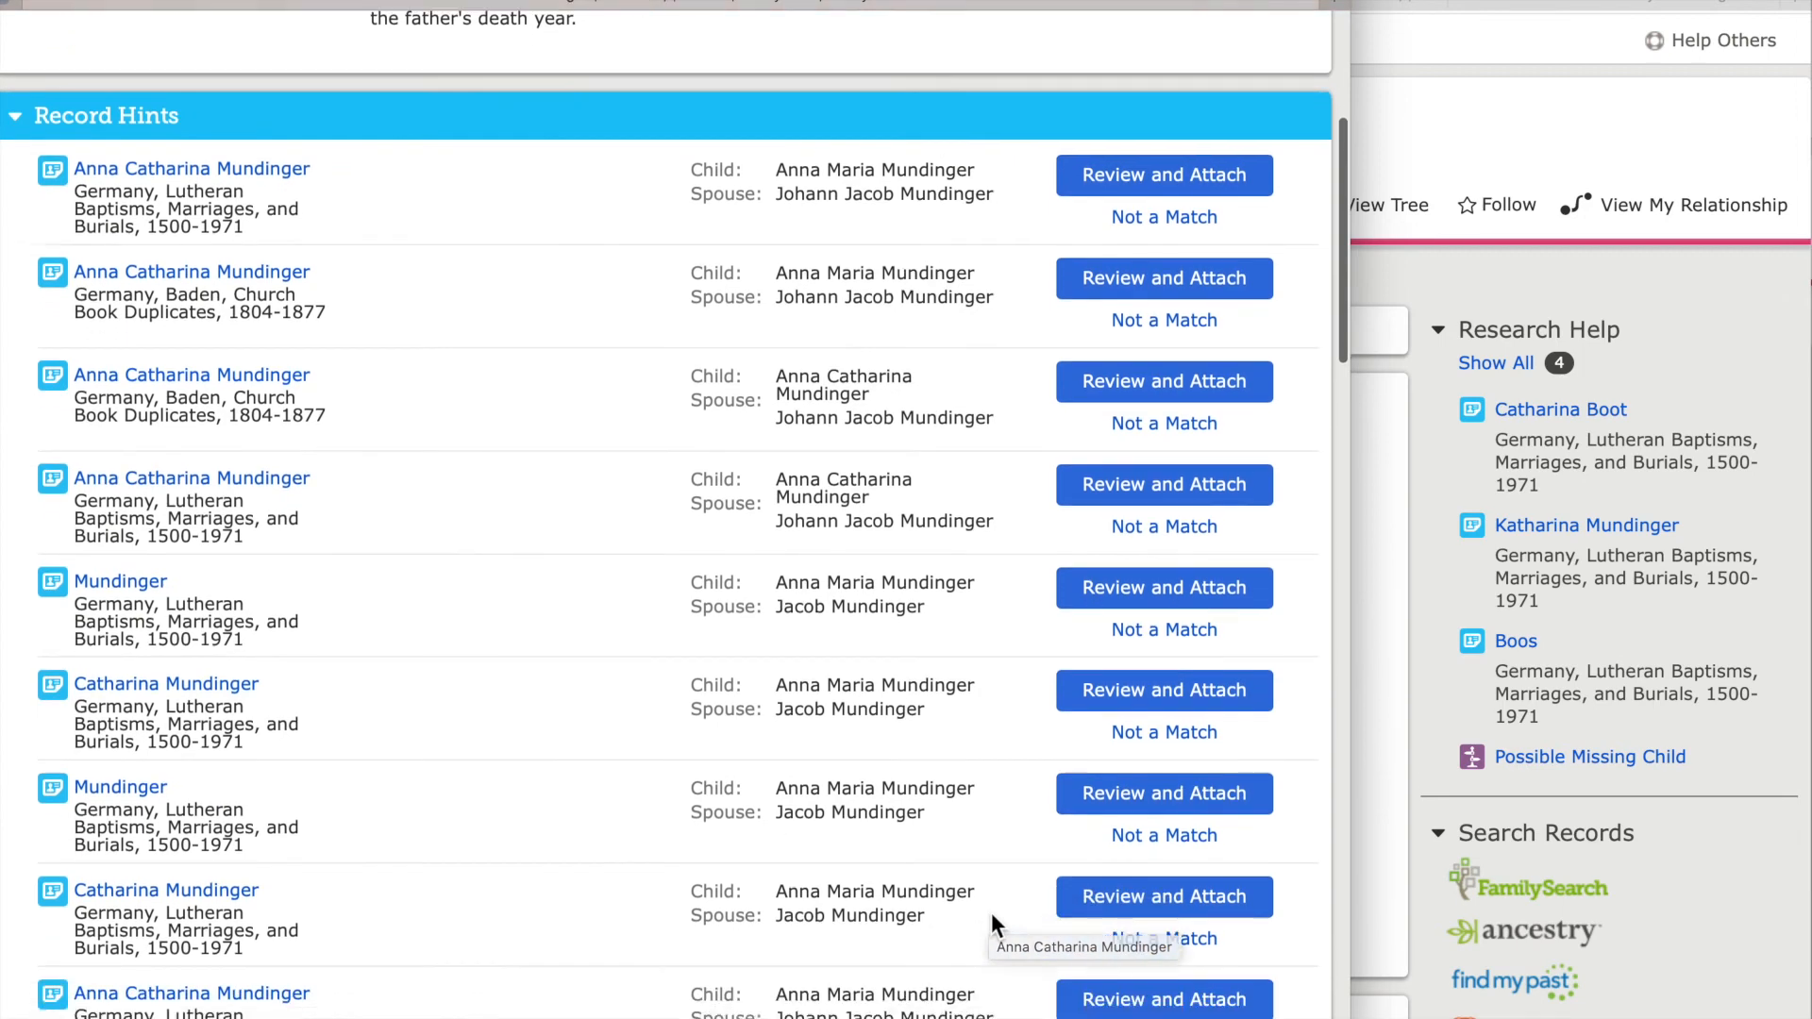
{"action": "scroll", "coordinate": [991, 913], "scroll_direction": "down", "scroll_amount": 4}
{"action": "scroll", "coordinate": [991, 914], "scroll_direction": "down", "scroll_amount": 3}
{"action": "scroll", "coordinate": [991, 914], "scroll_direction": "down", "scroll_amount": 2}
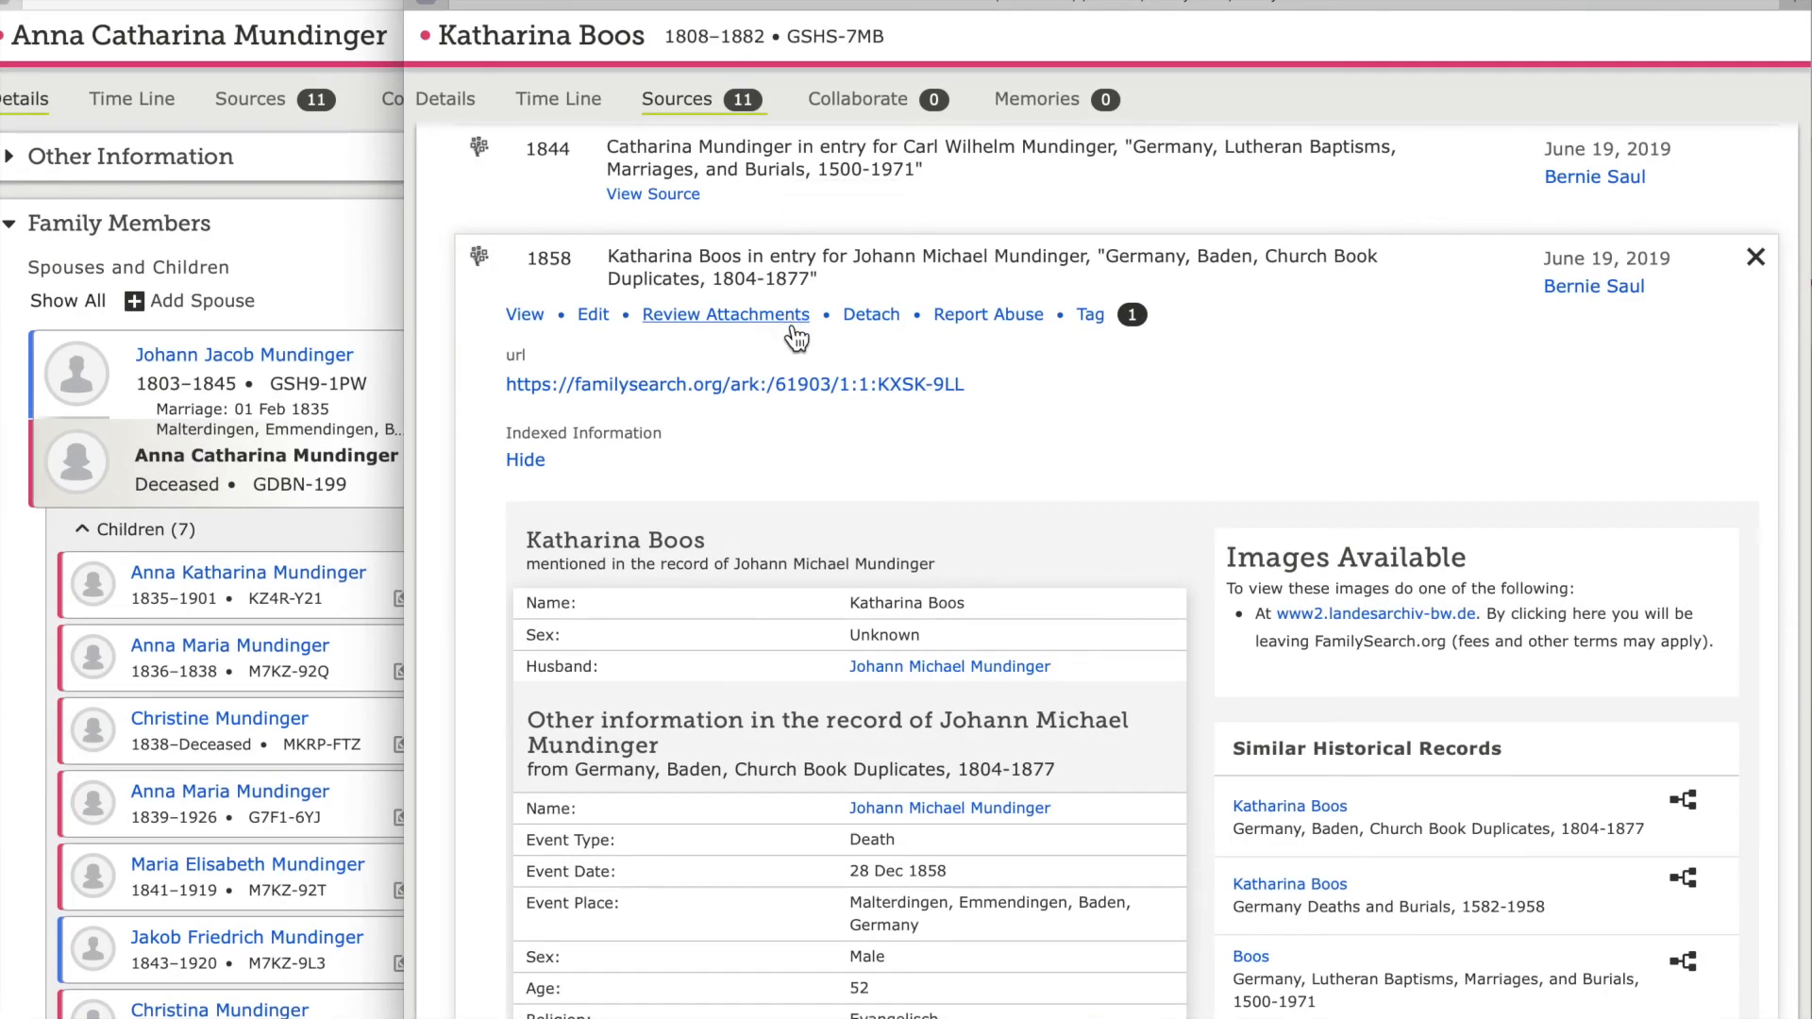
- Review the attachments of the 1858 death source, open the profile of the husband attached to it, and examine his vitals and family members
{"action": "left_click", "coordinate": [791, 321]}
{"action": "mouse_move", "coordinate": [1128, 590]}
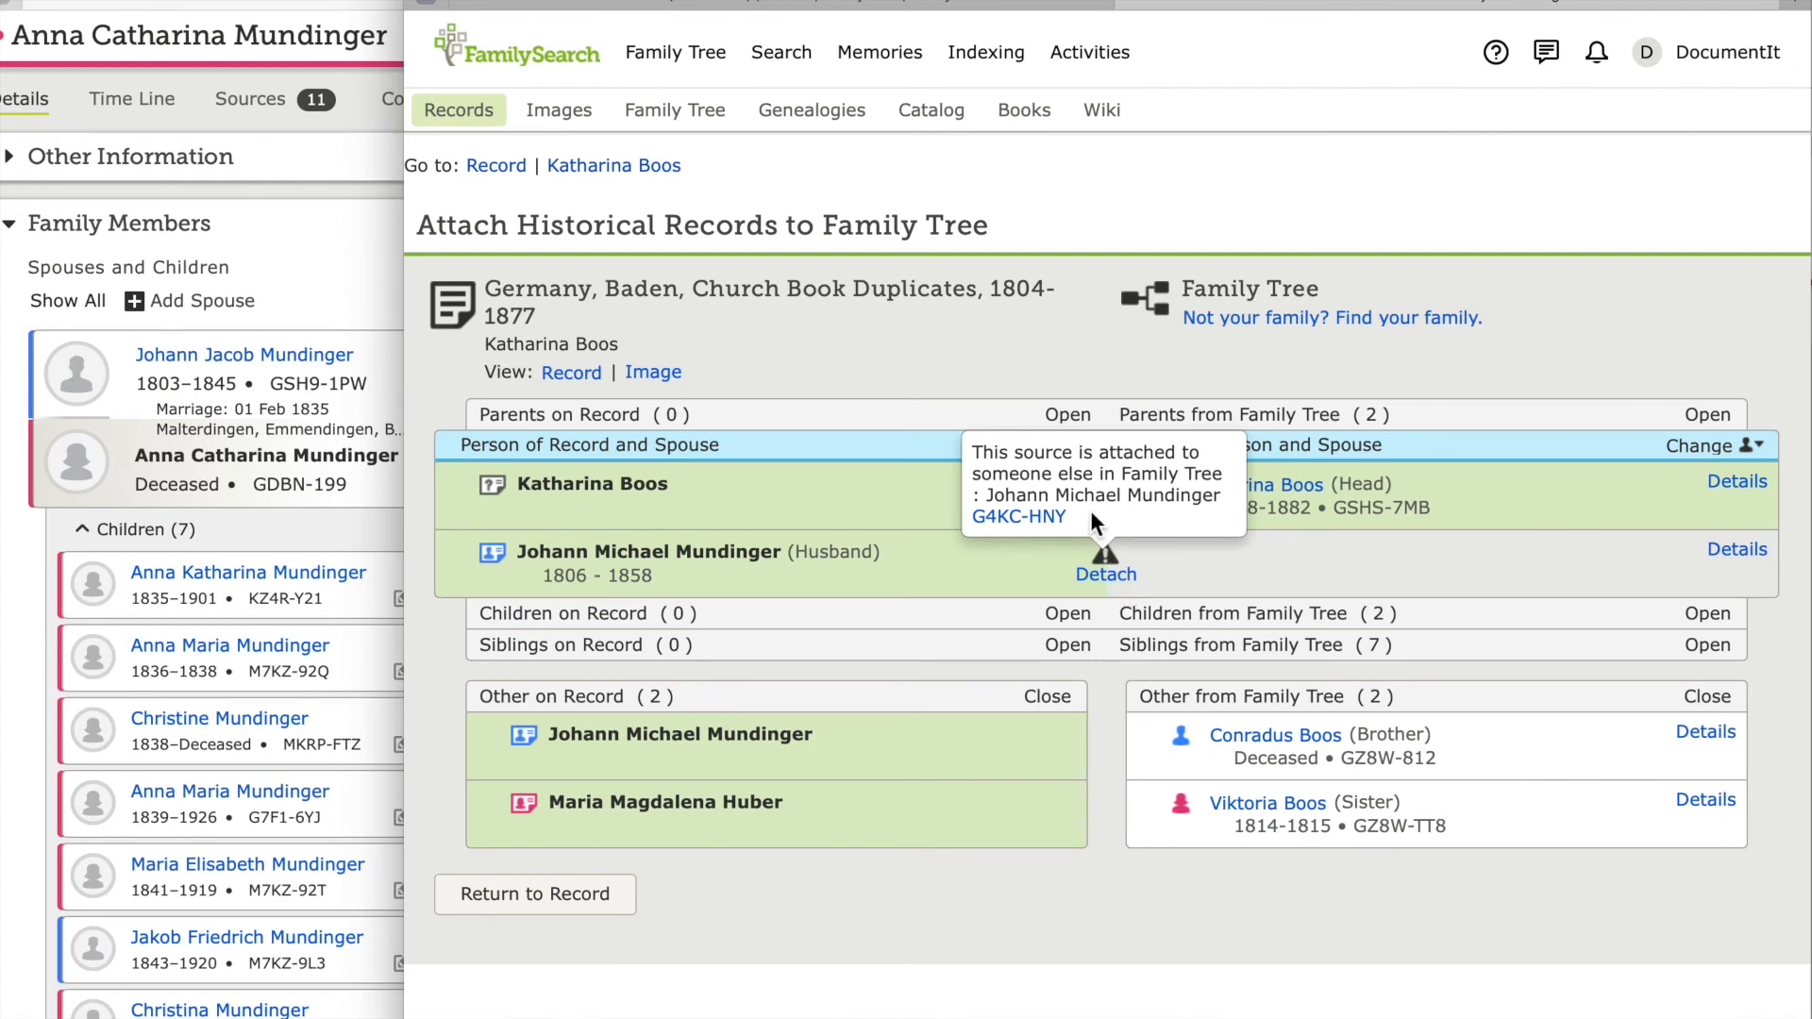
{"action": "left_click", "coordinate": [1022, 516]}
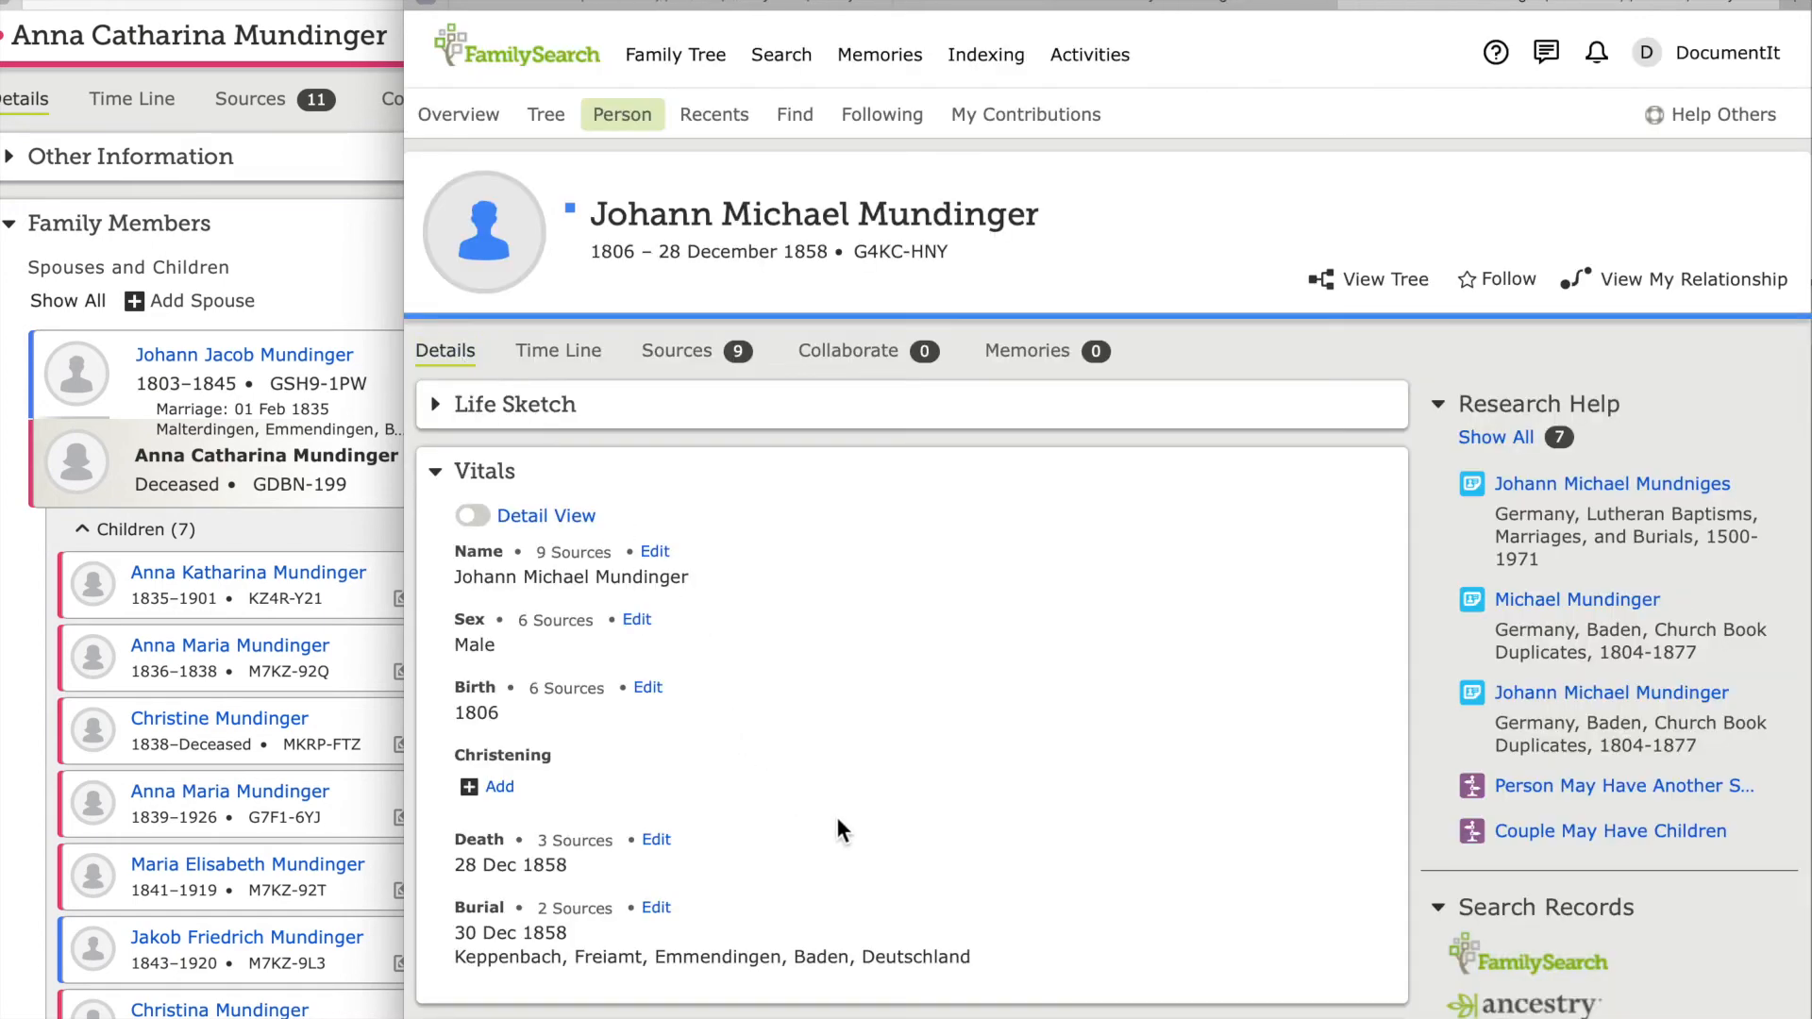
{"action": "scroll", "coordinate": [839, 830], "scroll_direction": "down", "scroll_amount": 5}
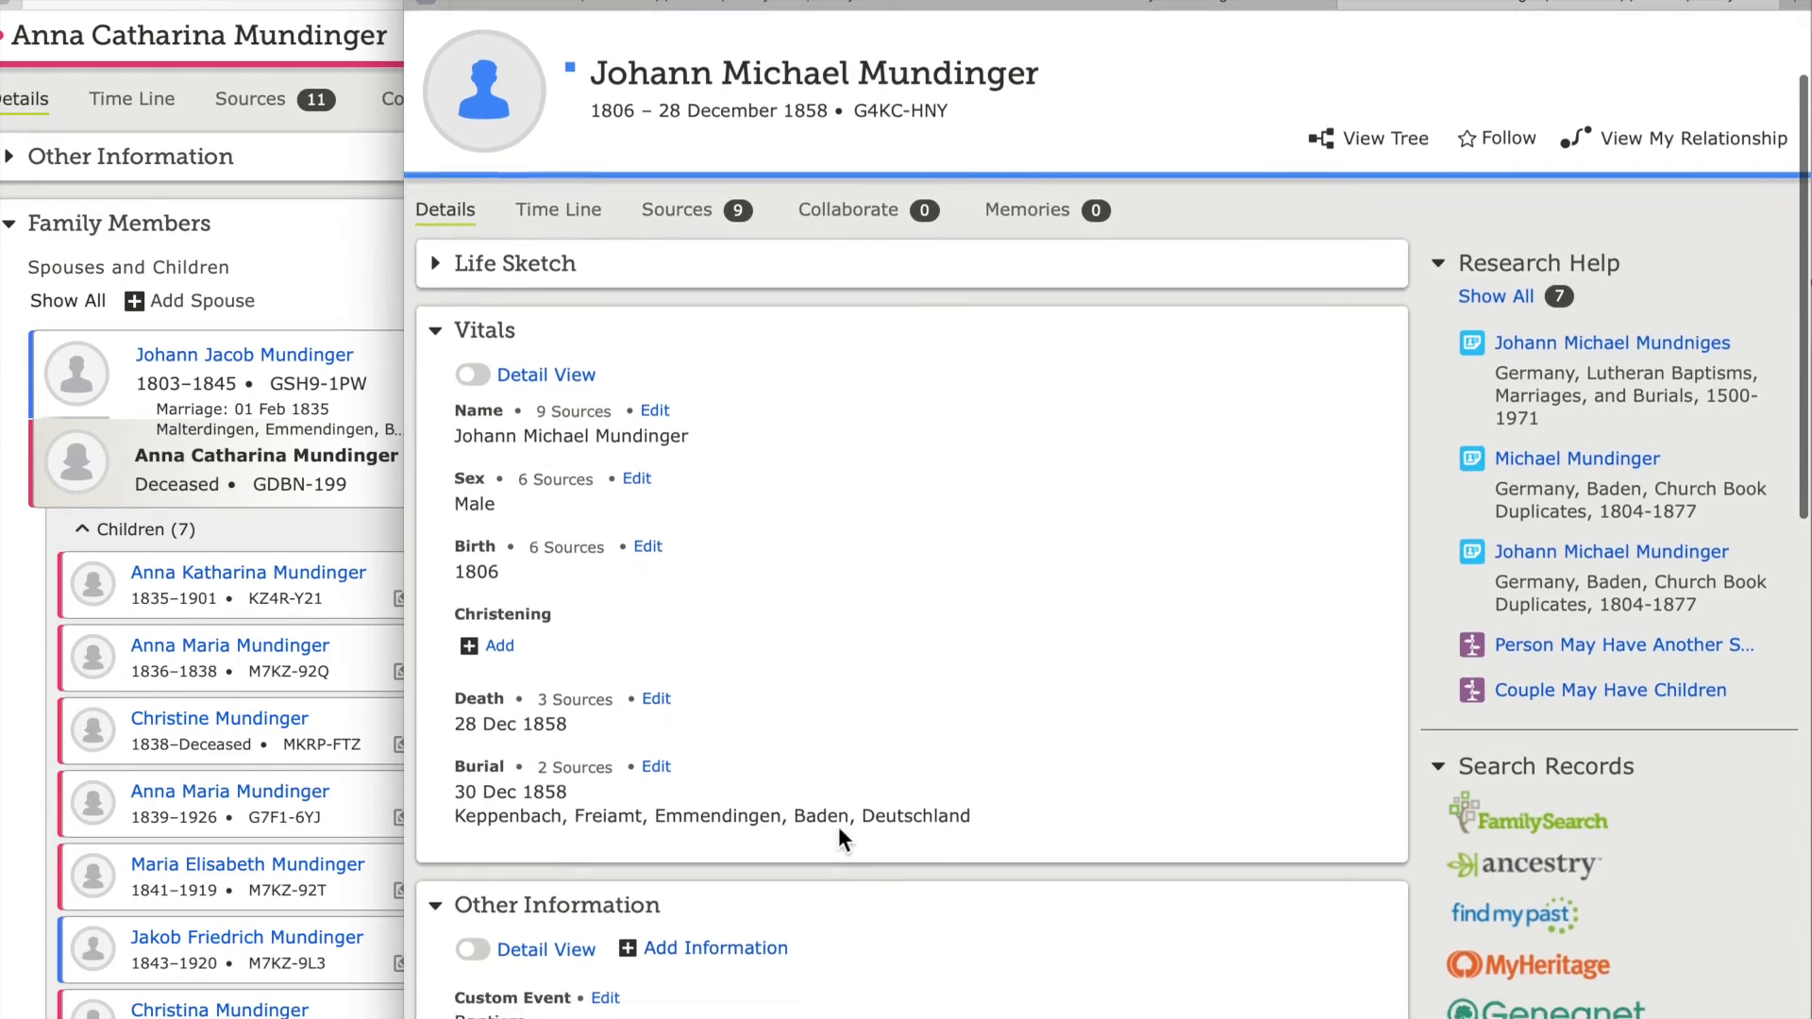
{"action": "scroll", "coordinate": [838, 825], "scroll_direction": "down", "scroll_amount": 5}
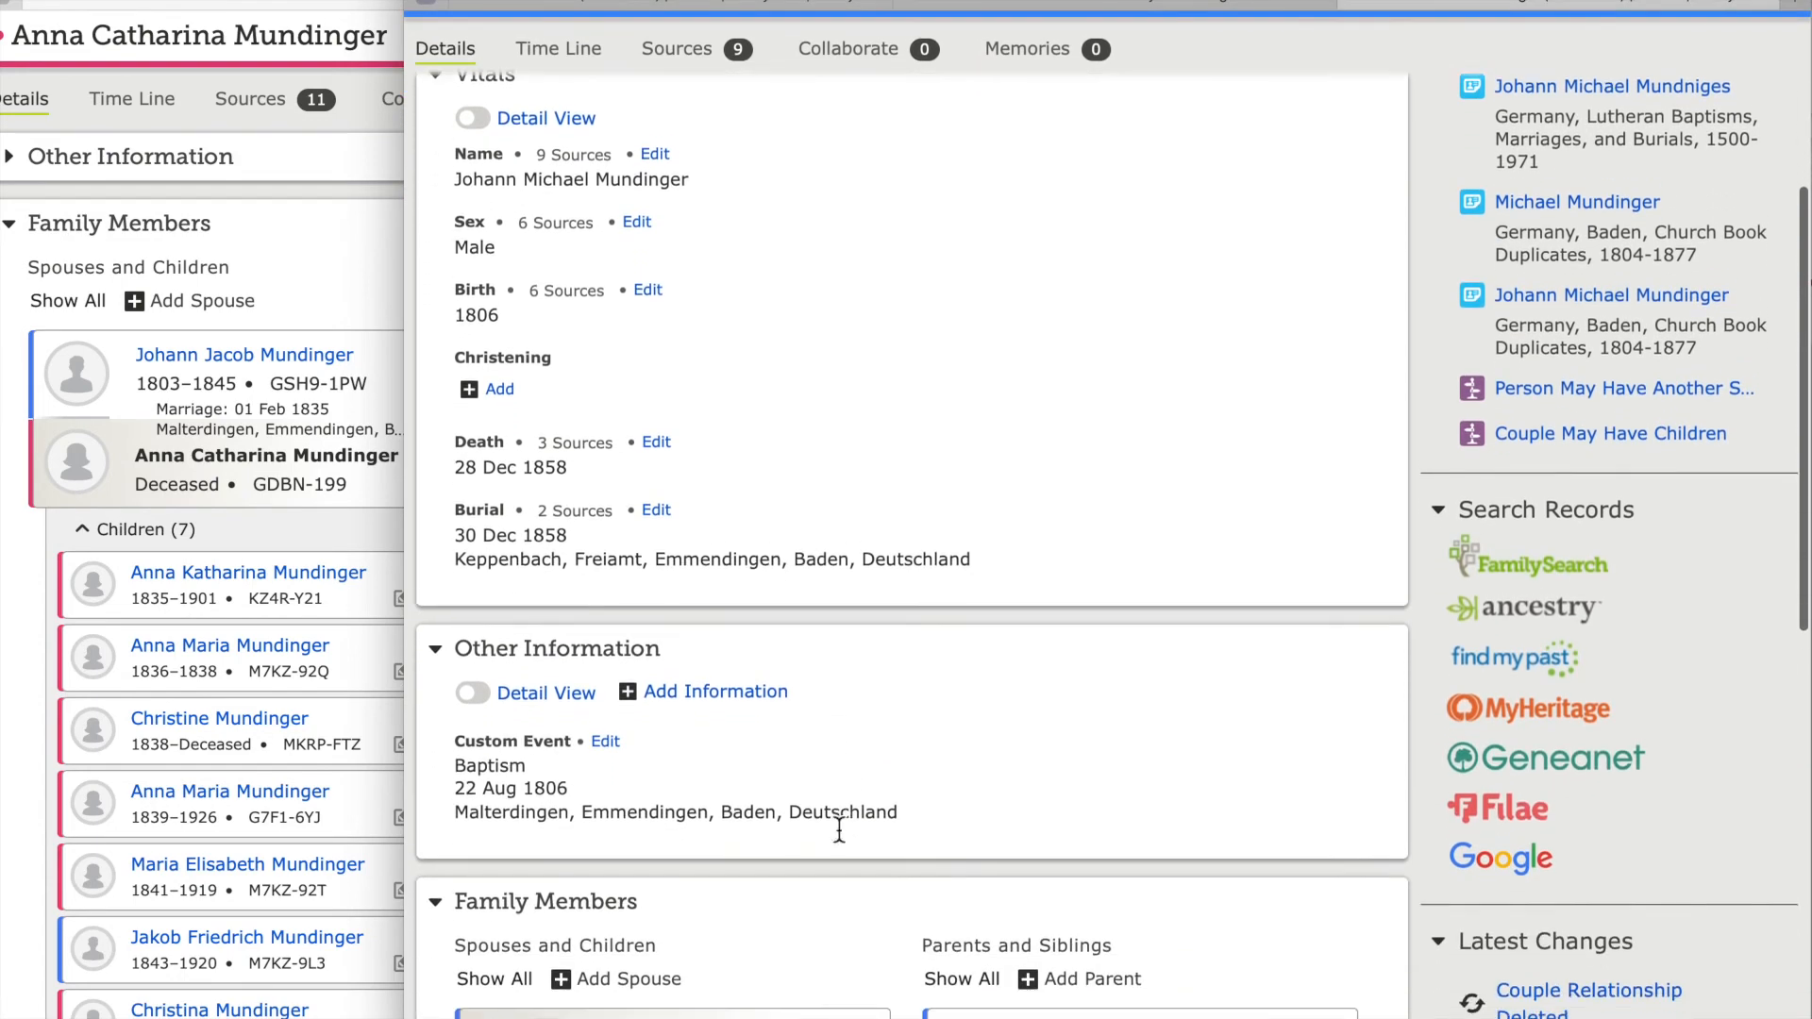
{"action": "scroll", "coordinate": [840, 830], "scroll_direction": "down", "scroll_amount": 5}
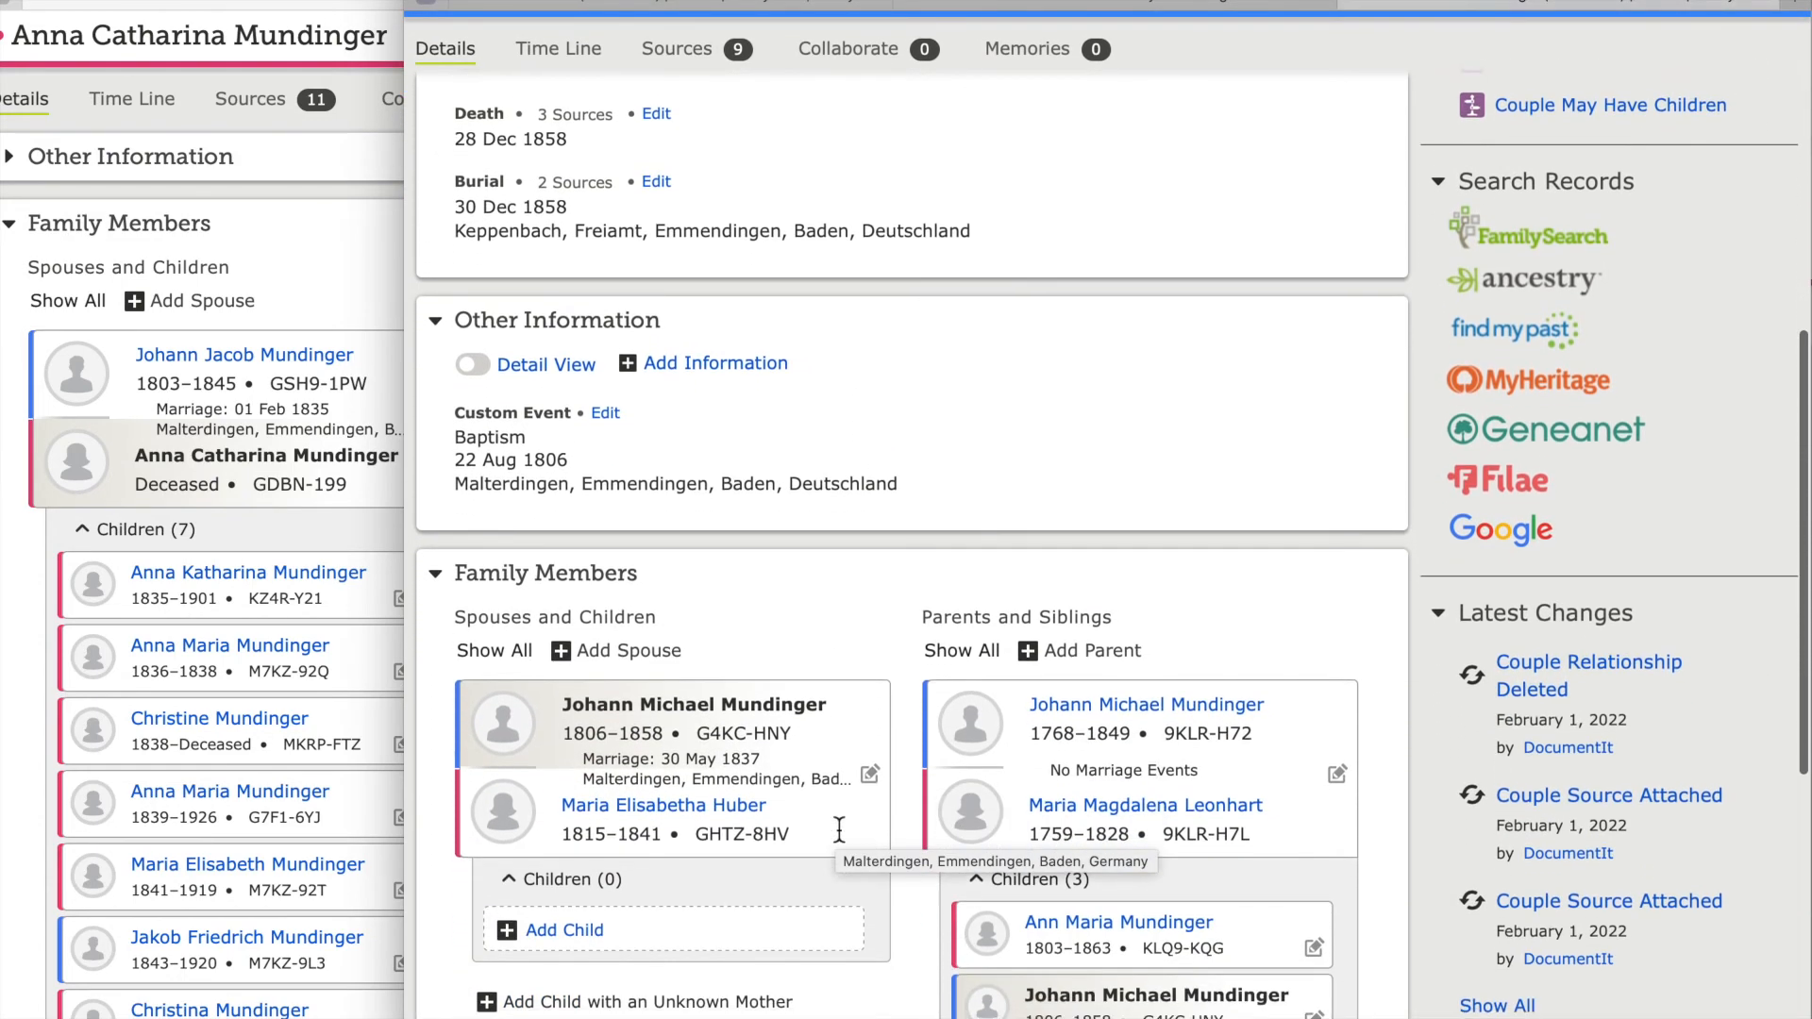
{"action": "scroll", "coordinate": [901, 980], "scroll_direction": "down", "scroll_amount": 3}
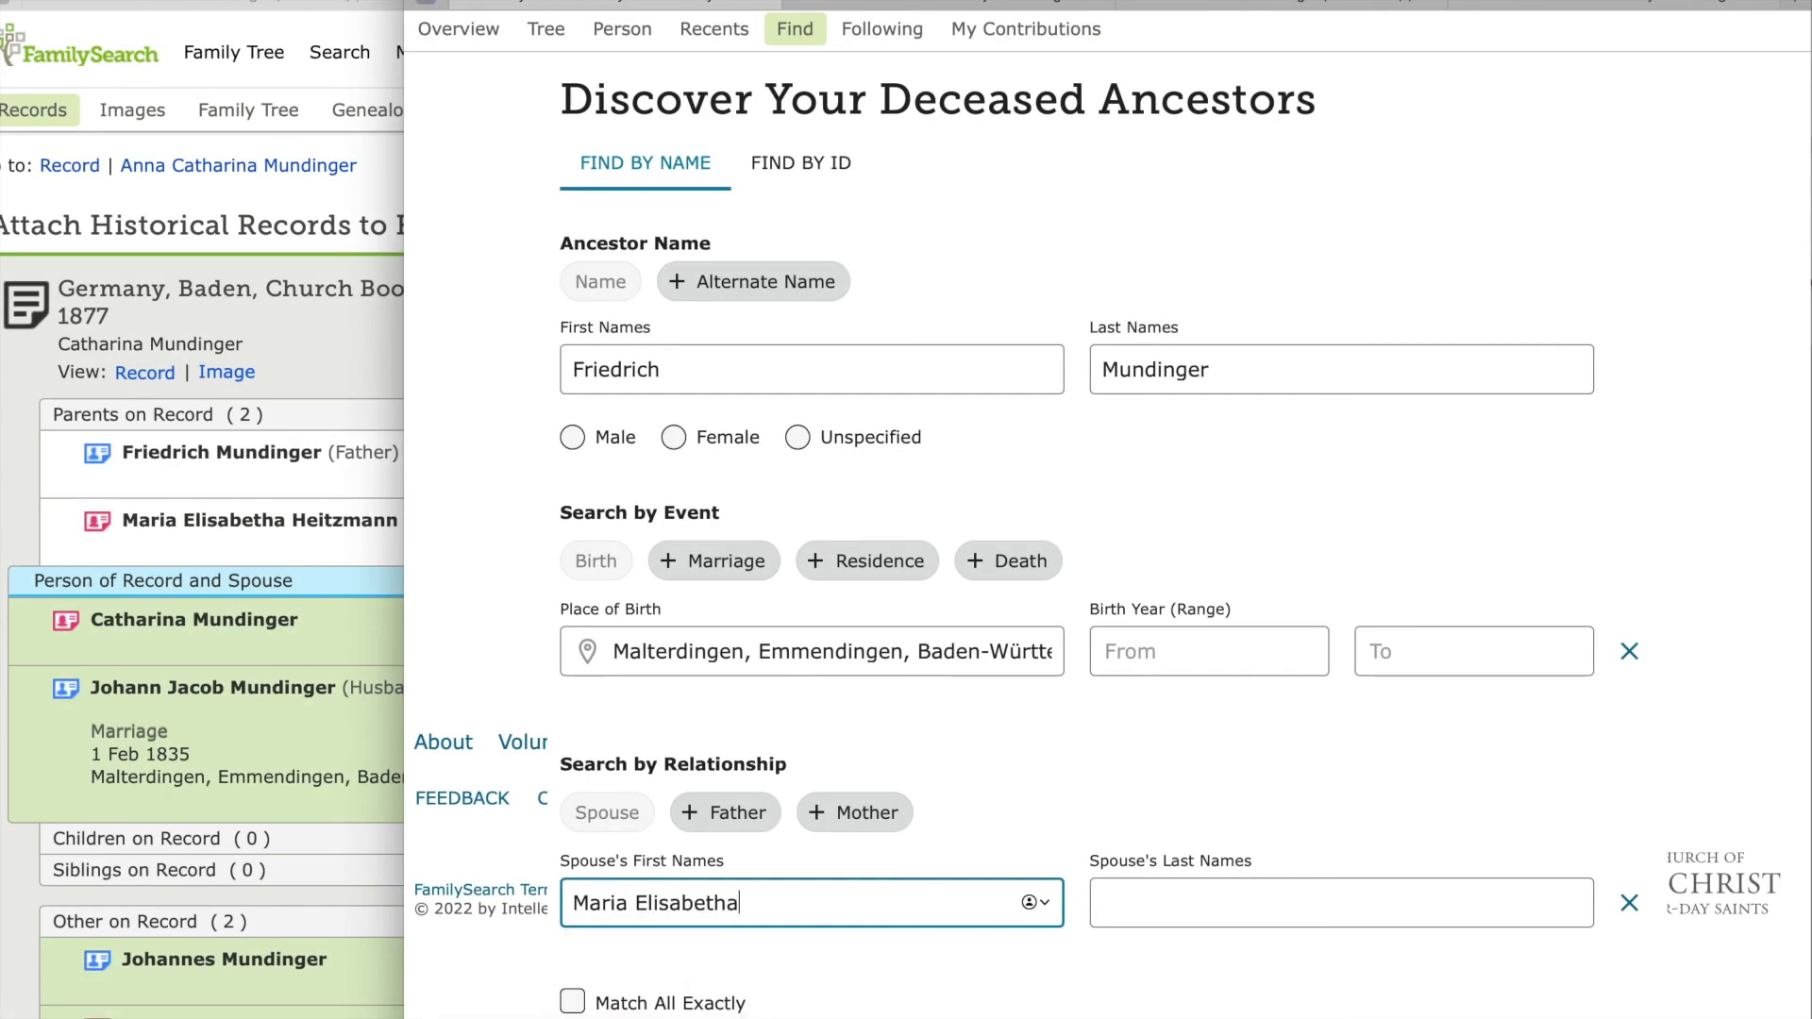
- Search the tree for the first wife's father, adding his spouse's last name, and open the profile of the 1789–1836 man
{"action": "key", "text": "Tab"}
{"action": "type", "text": "Heit"}
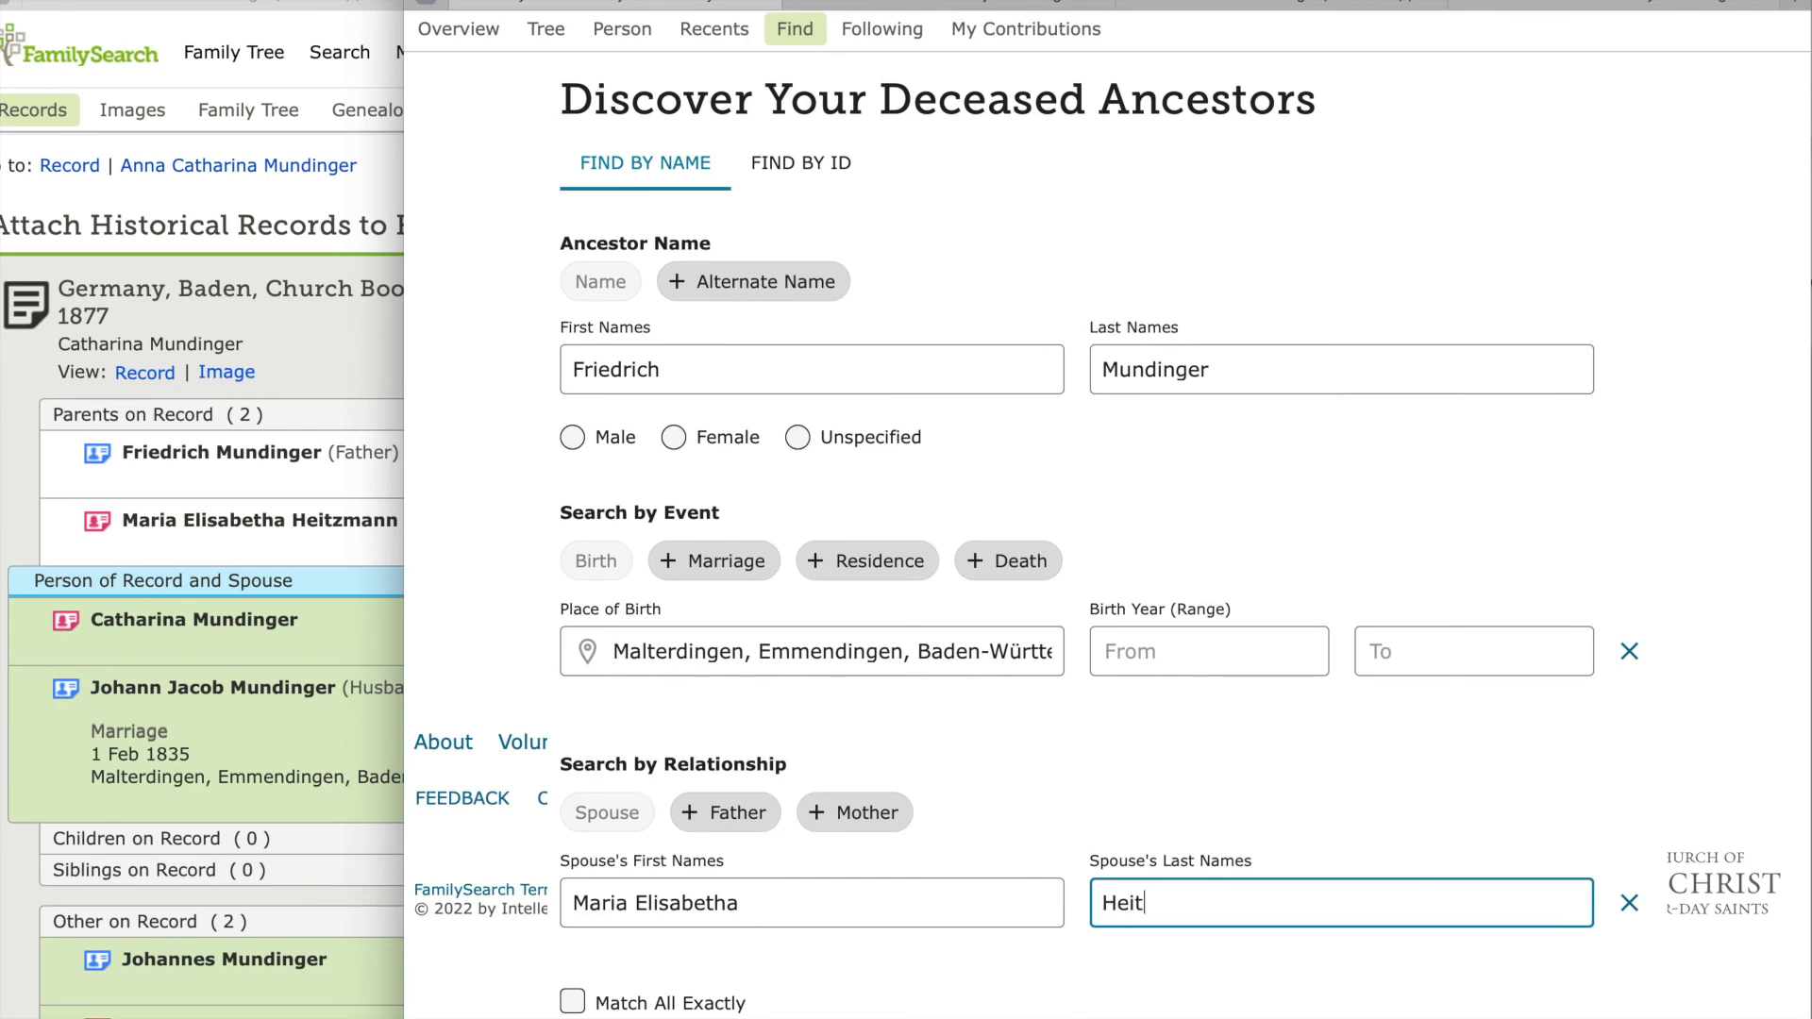
{"action": "type", "text": "zmann"}
{"action": "scroll", "coordinate": [680, 953], "scroll_direction": "down", "scroll_amount": 3}
{"action": "left_click", "coordinate": [604, 953]}
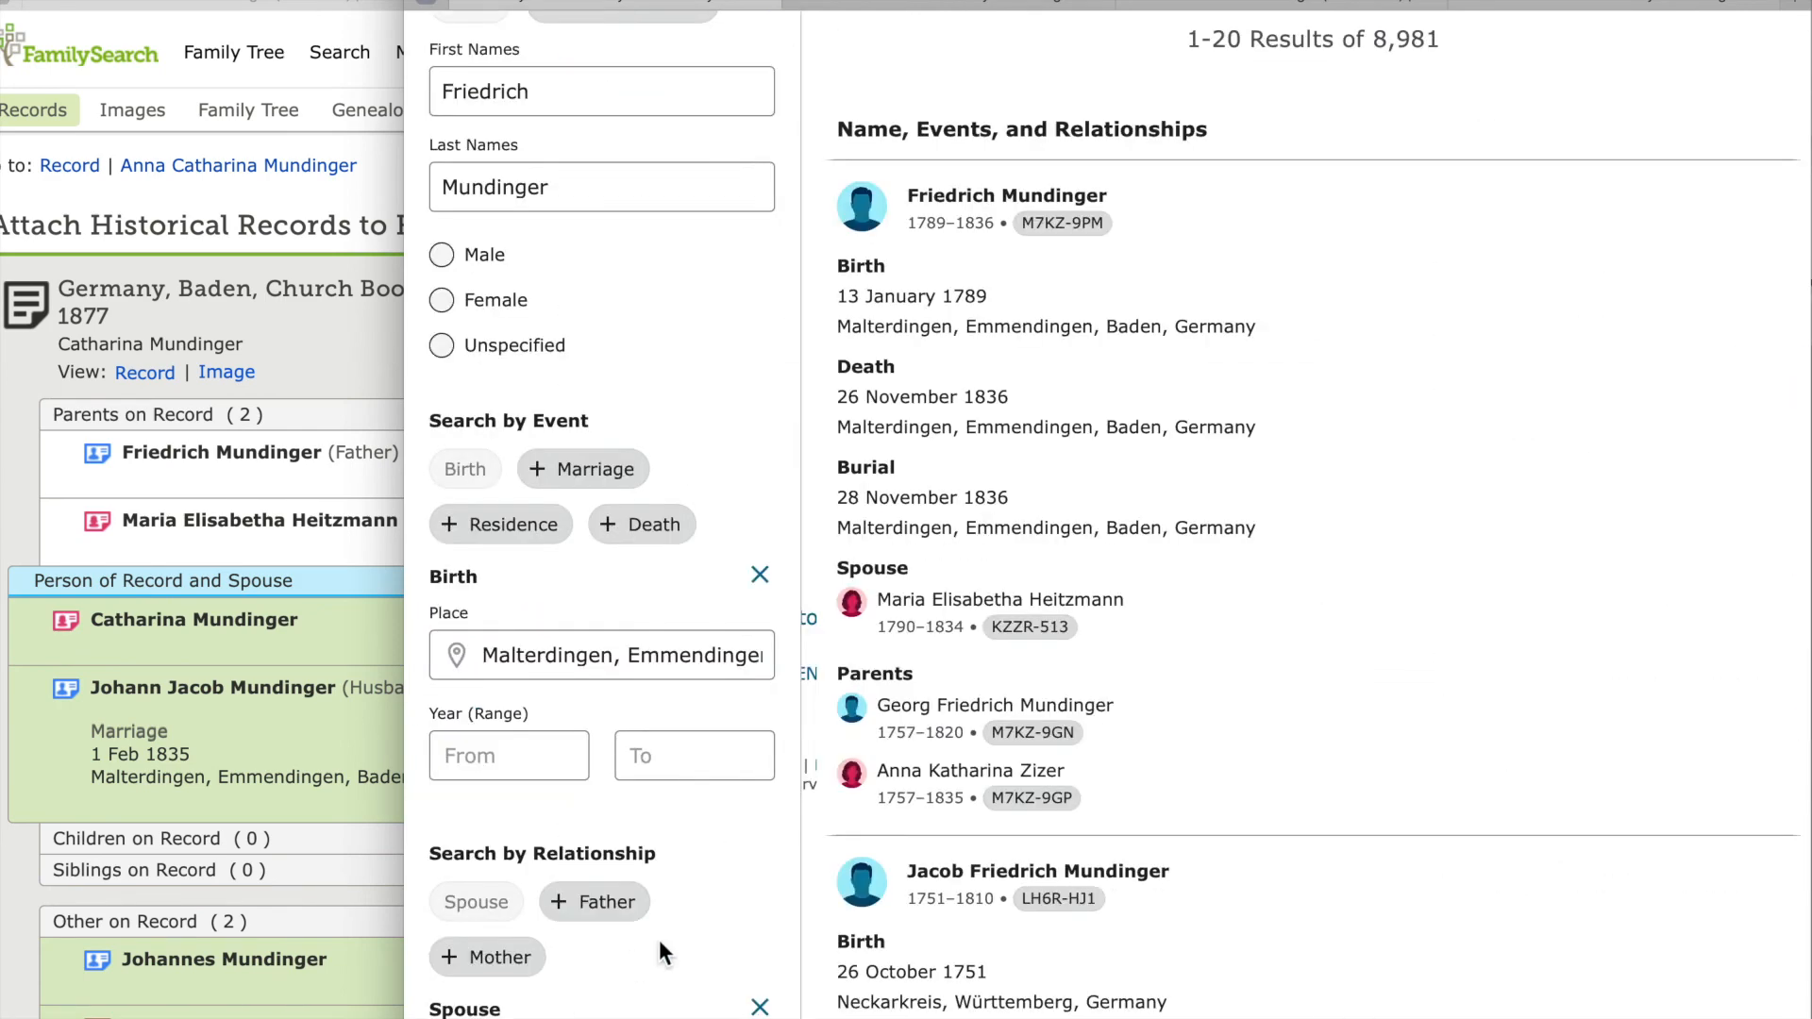
{"action": "left_click", "coordinate": [1007, 198]}
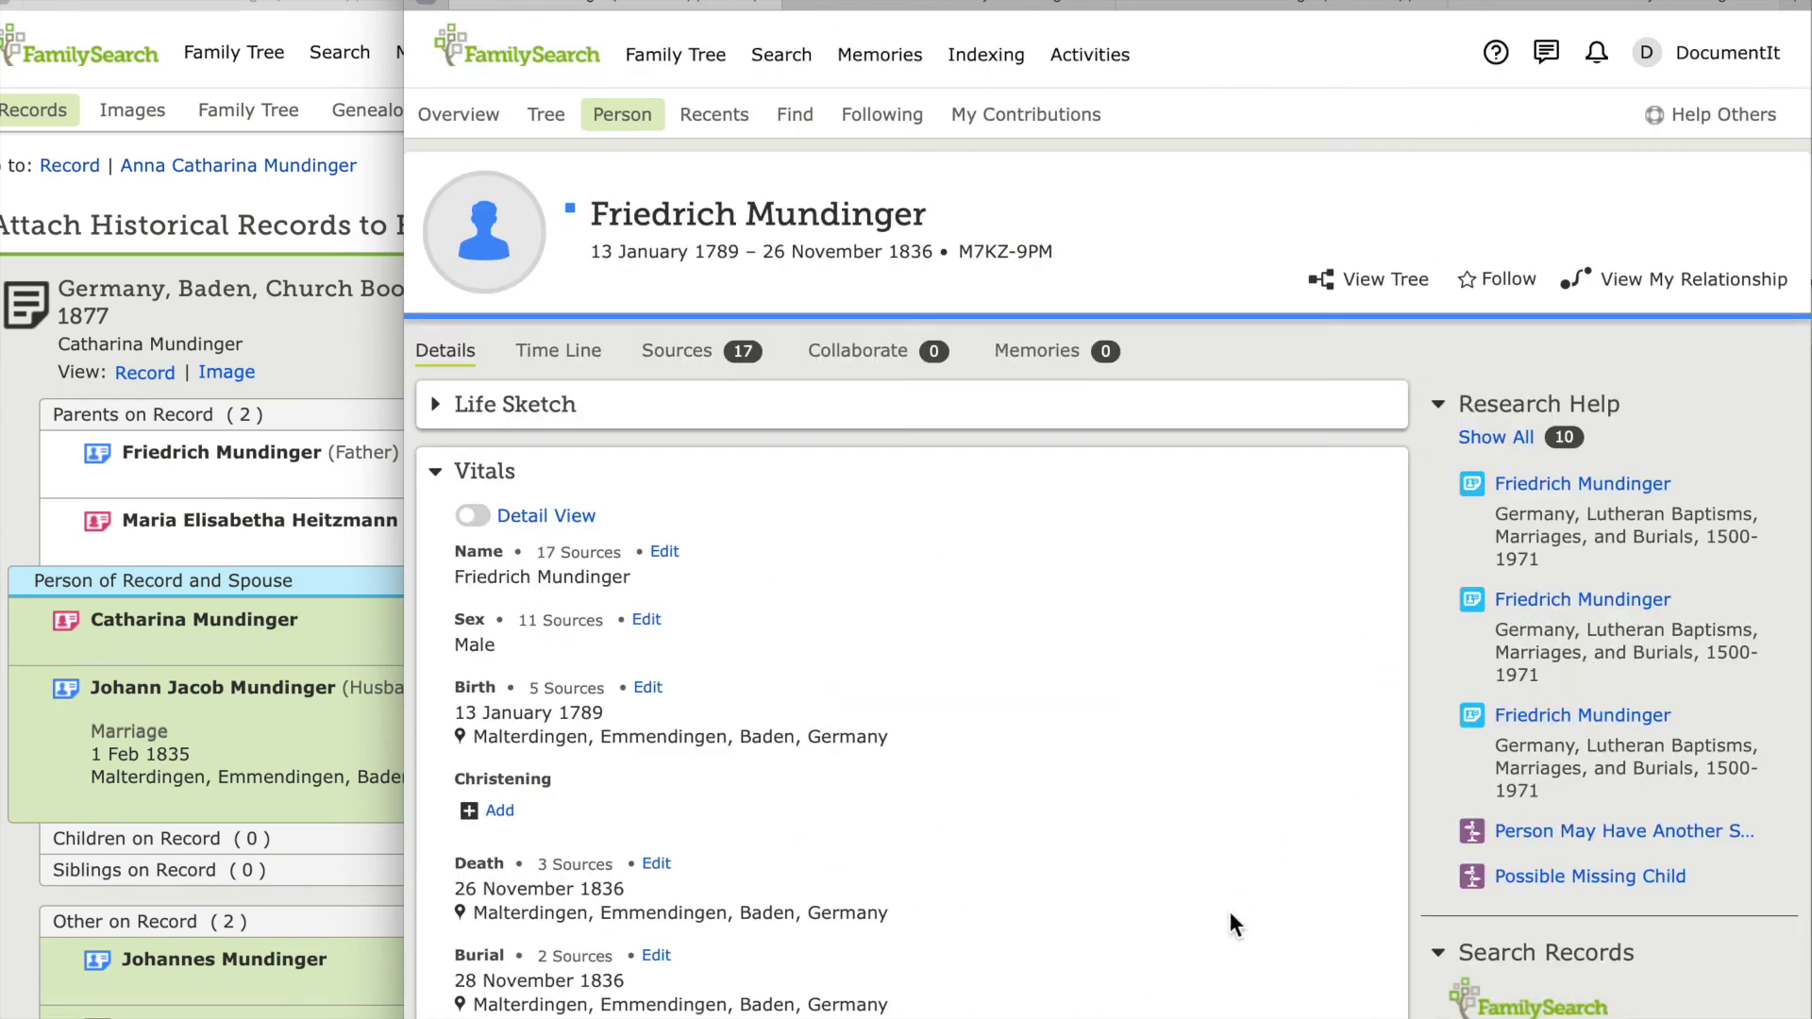
- Check the 1789–1836 man's family members and open his full list of research helps
{"action": "scroll", "coordinate": [1231, 912], "scroll_direction": "down", "scroll_amount": 10}
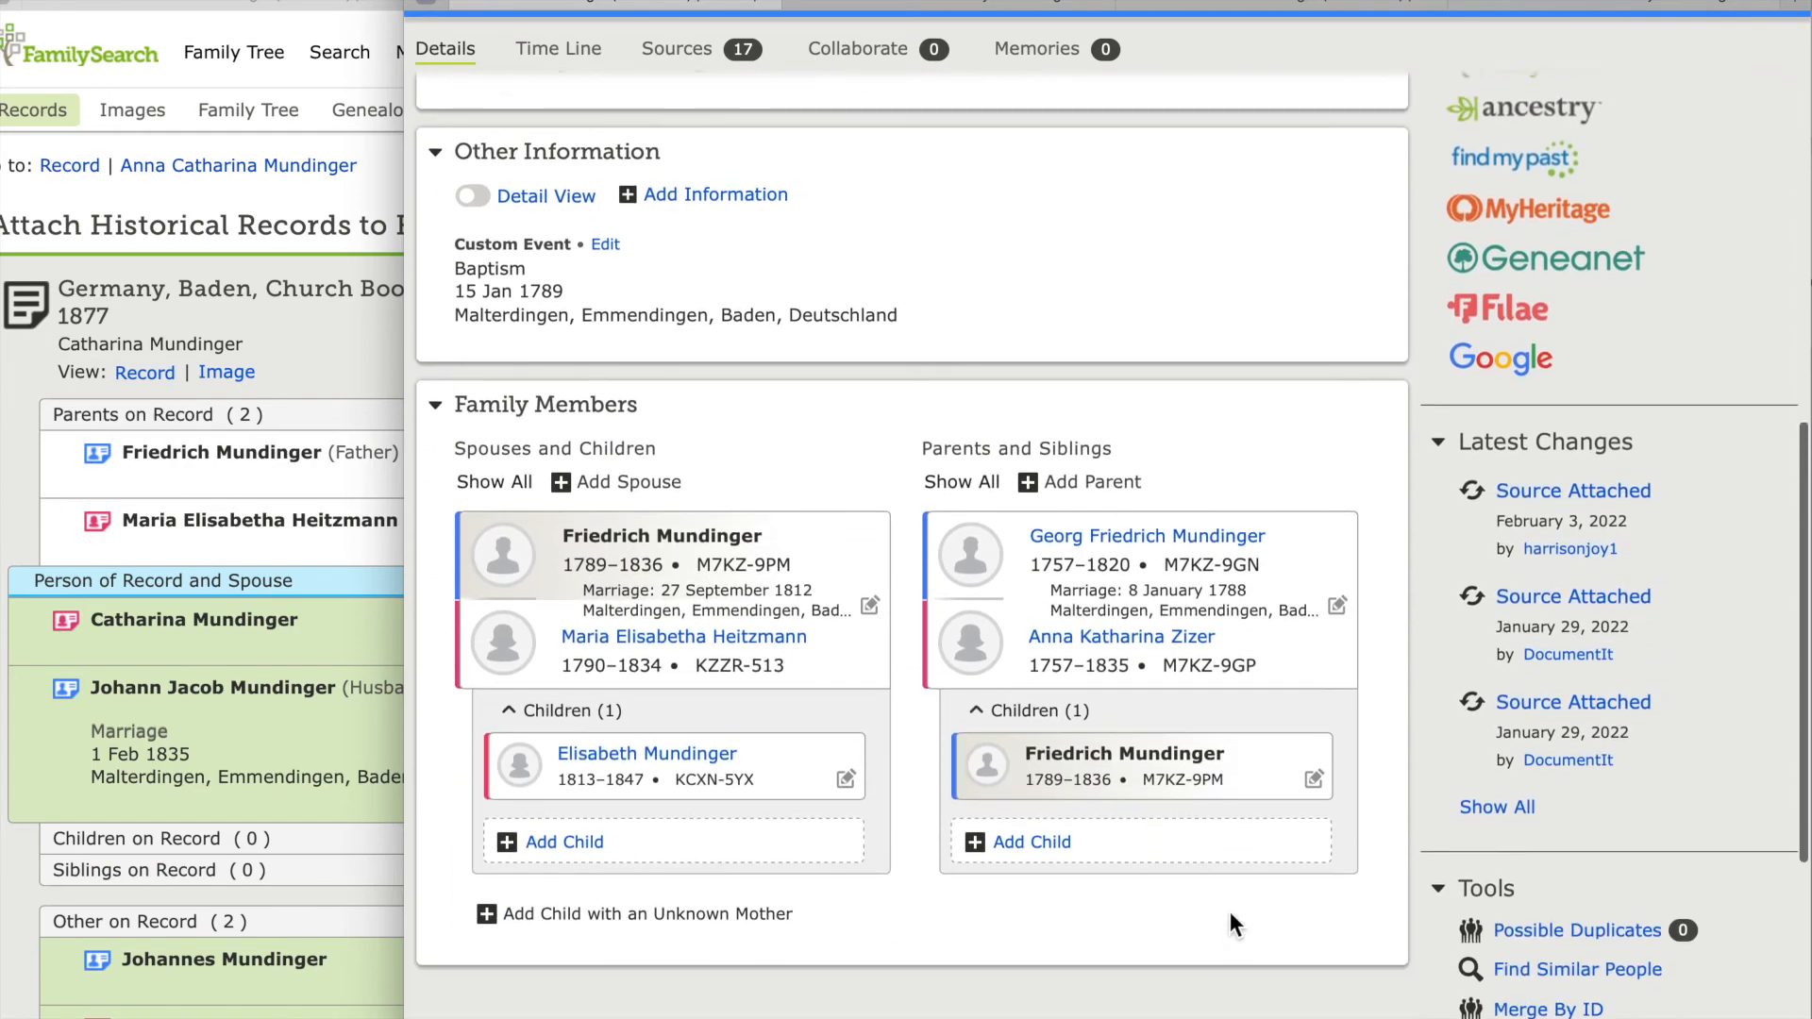
{"action": "scroll", "coordinate": [901, 397], "scroll_direction": "up", "scroll_amount": 2}
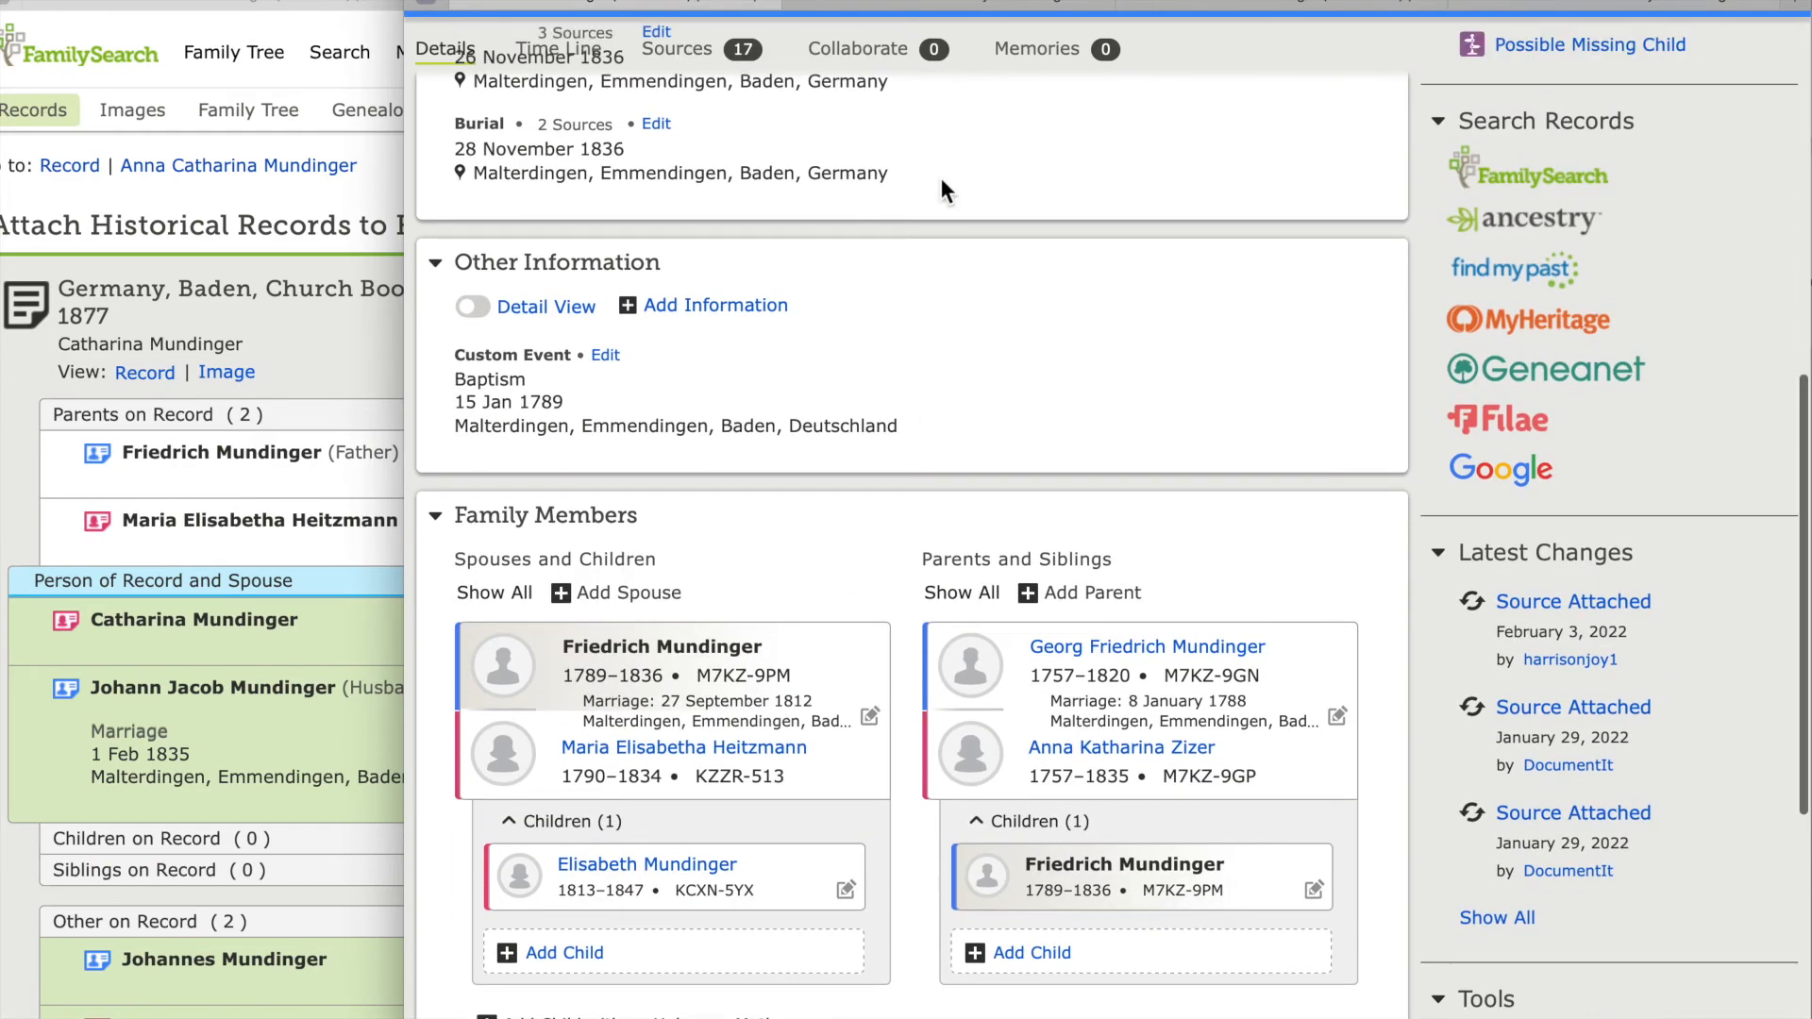
{"action": "scroll", "coordinate": [942, 177], "scroll_direction": "up", "scroll_amount": 10}
{"action": "left_click", "coordinate": [1464, 283]}
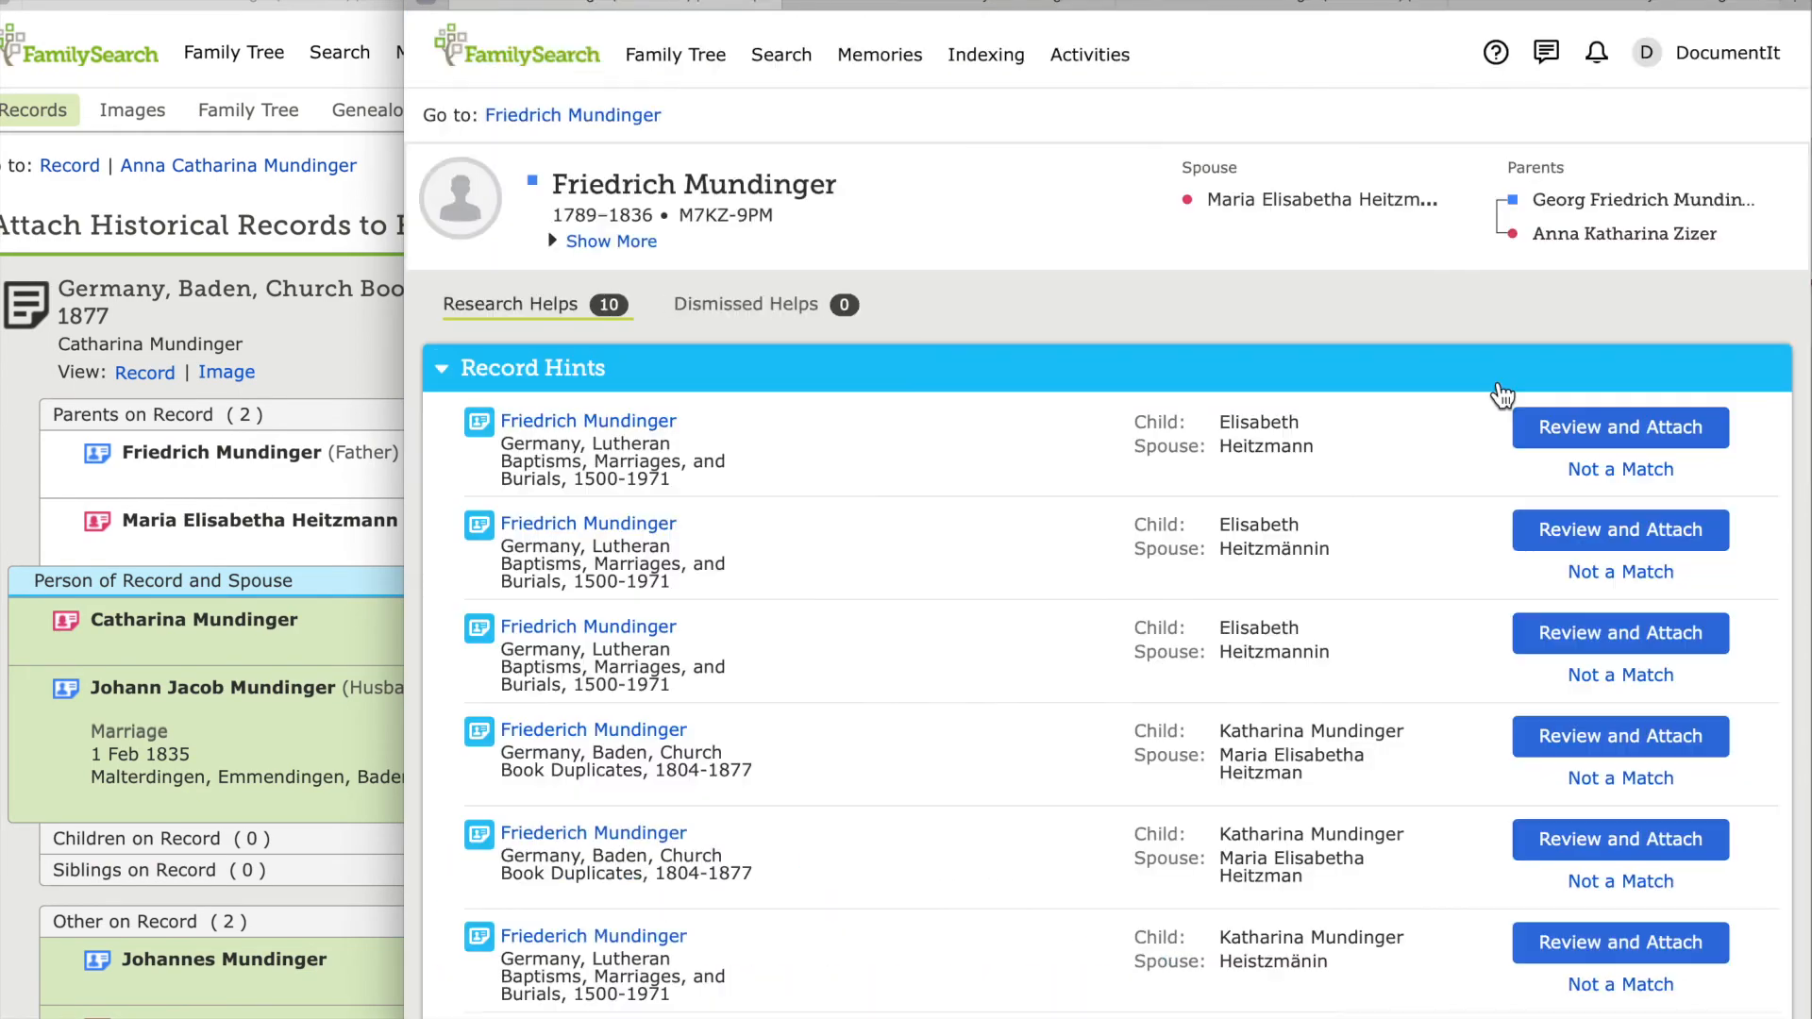
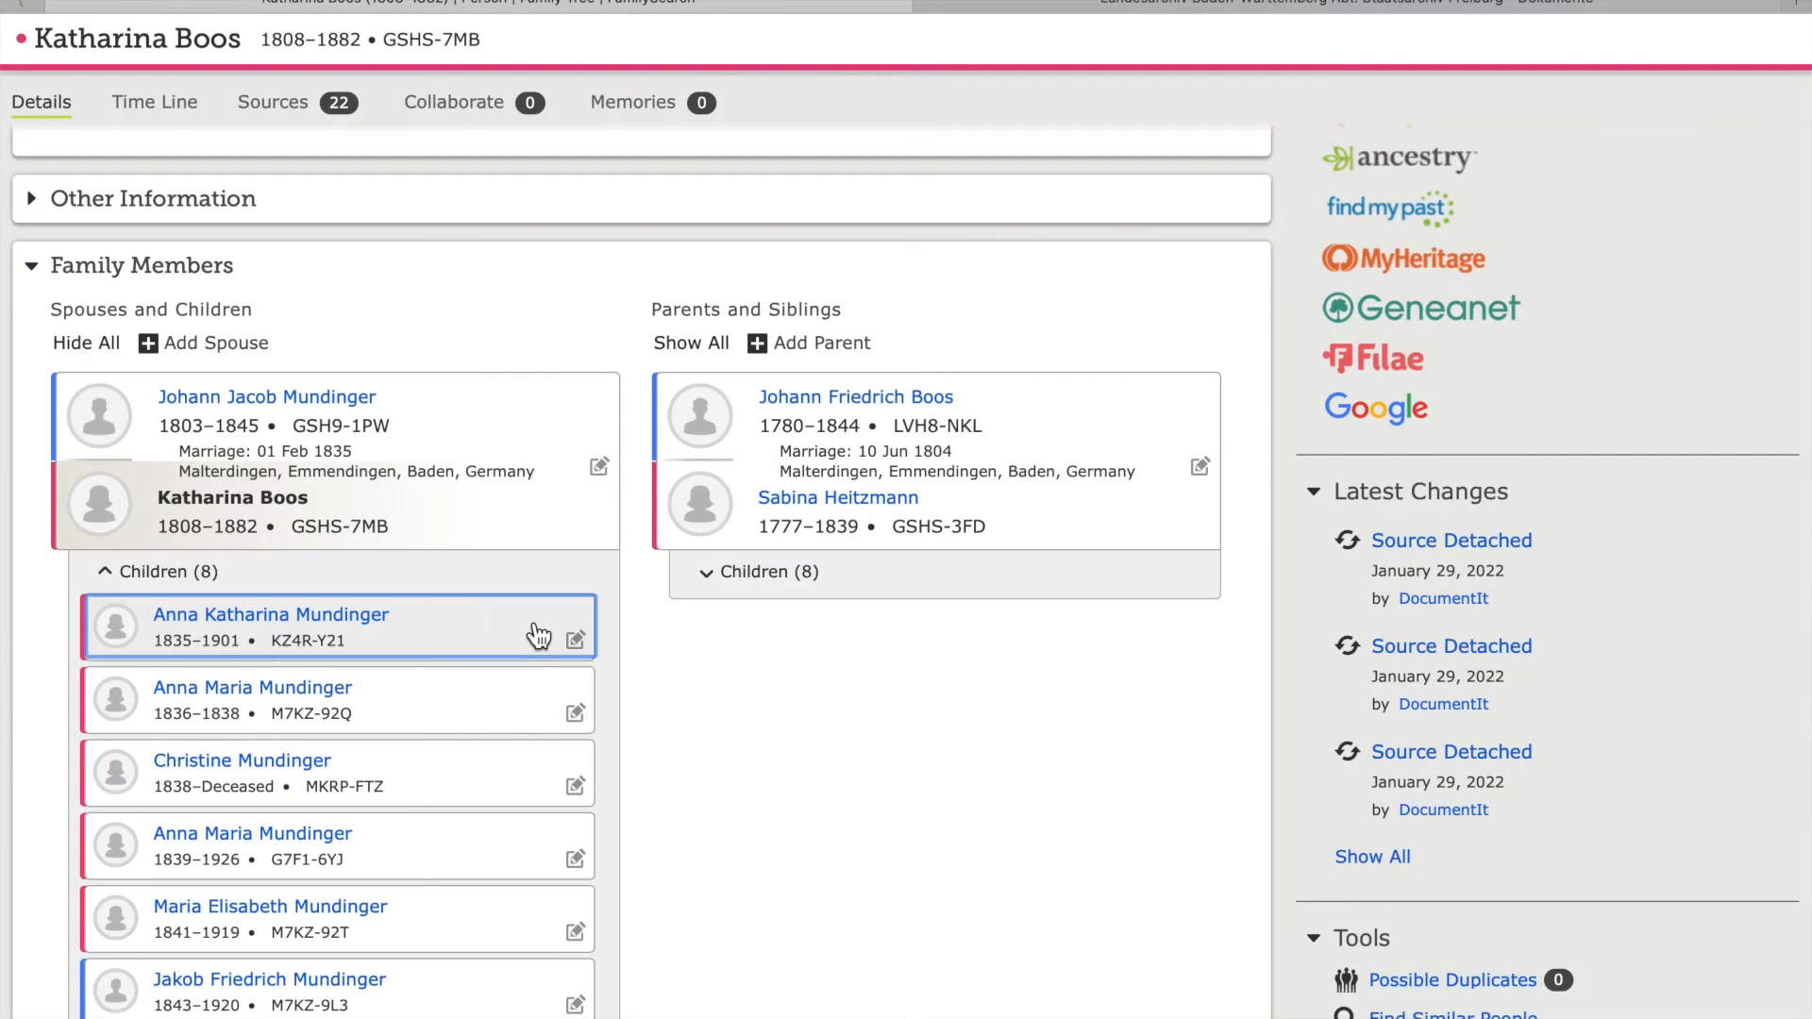
- Examine the 1843 and 1844 birth record sources attached to the merged profile, comparing the parents named in each
{"action": "left_click", "coordinate": [538, 634]}
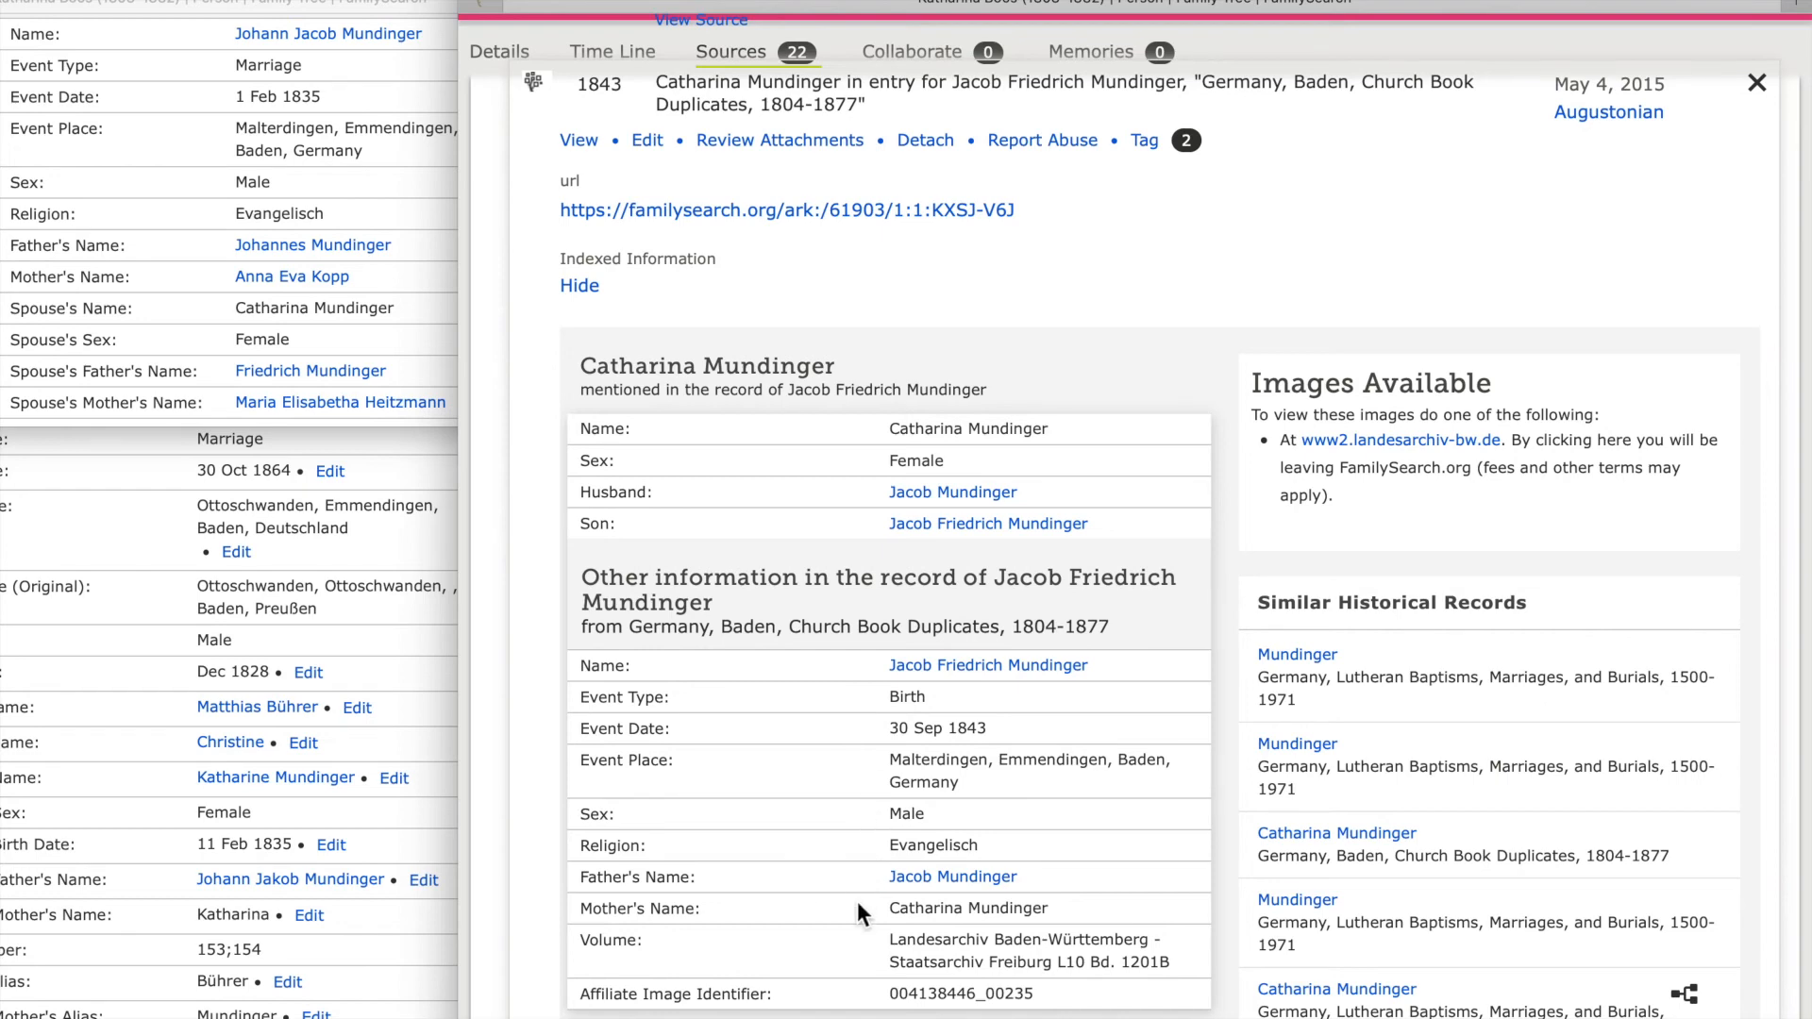
{"action": "scroll", "coordinate": [857, 941], "scroll_direction": "down", "scroll_amount": 15}
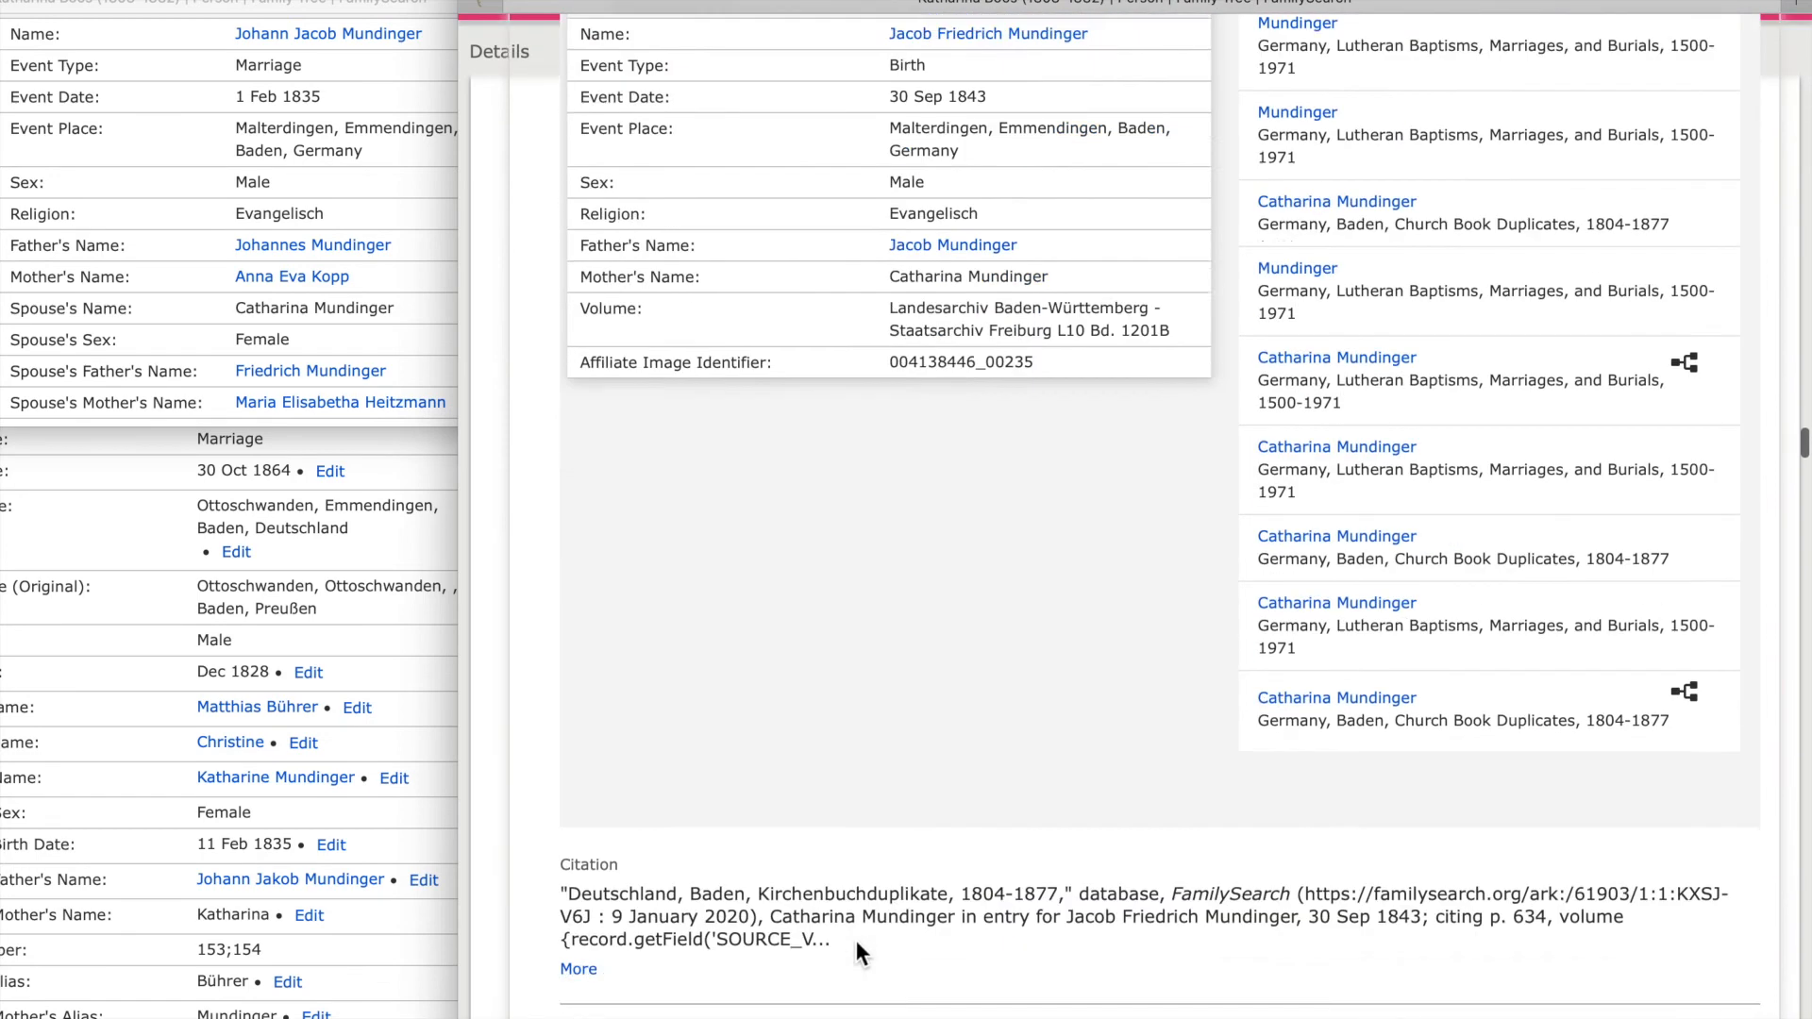
{"action": "scroll", "coordinate": [858, 940], "scroll_direction": "down", "scroll_amount": 3}
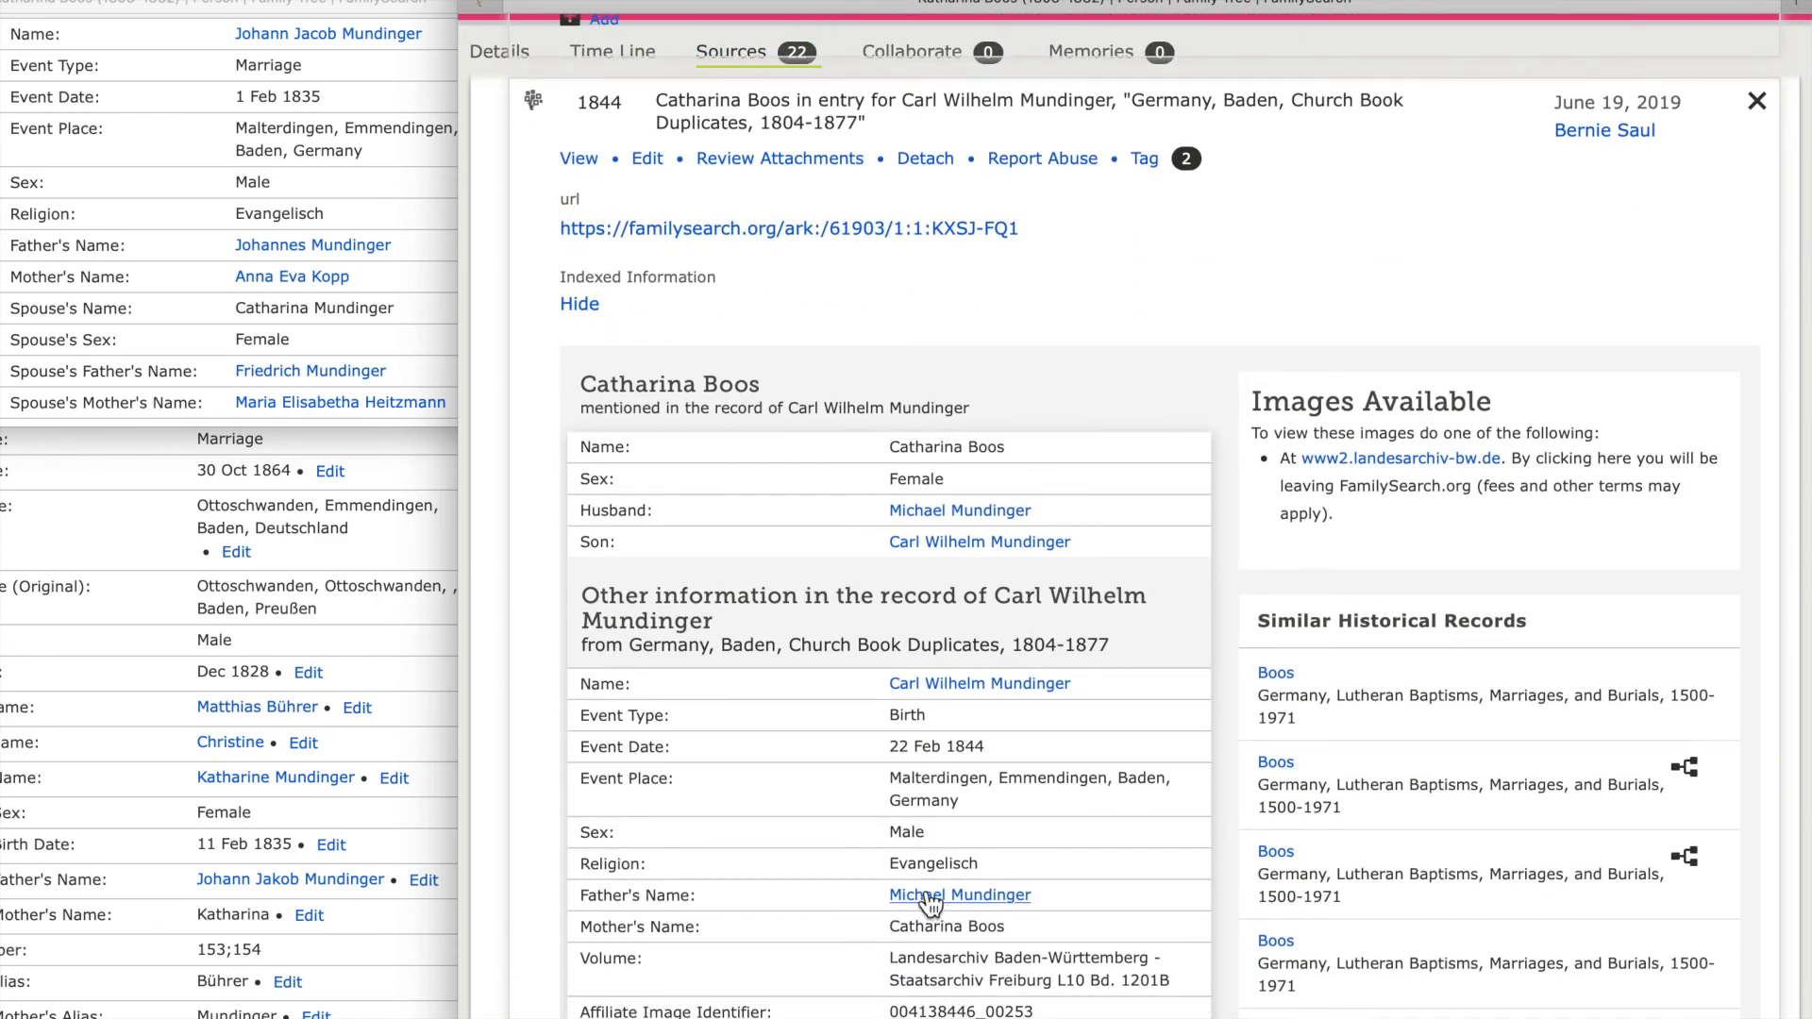
{"action": "left_click", "coordinate": [737, 125]}
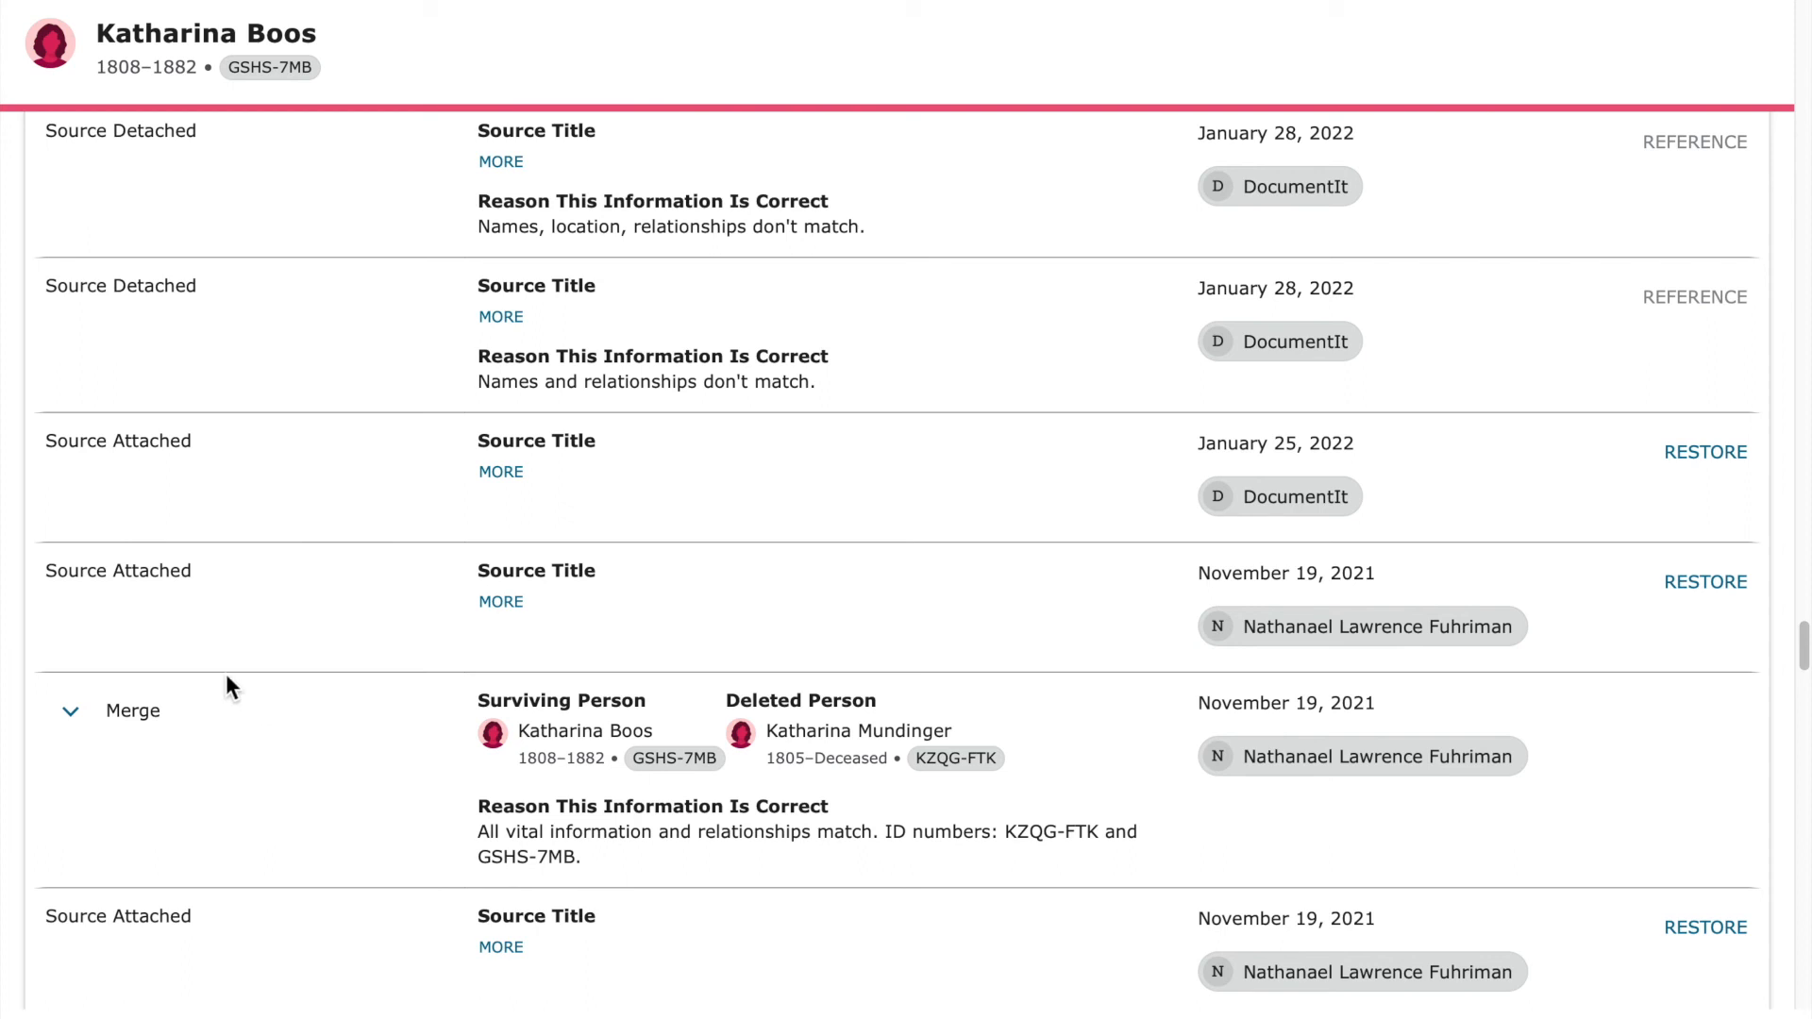
- Open the deleted profile from the November 19, 2021 merge and look through its full list of changes
{"action": "left_click", "coordinate": [867, 745]}
{"action": "left_click", "coordinate": [1227, 672]}
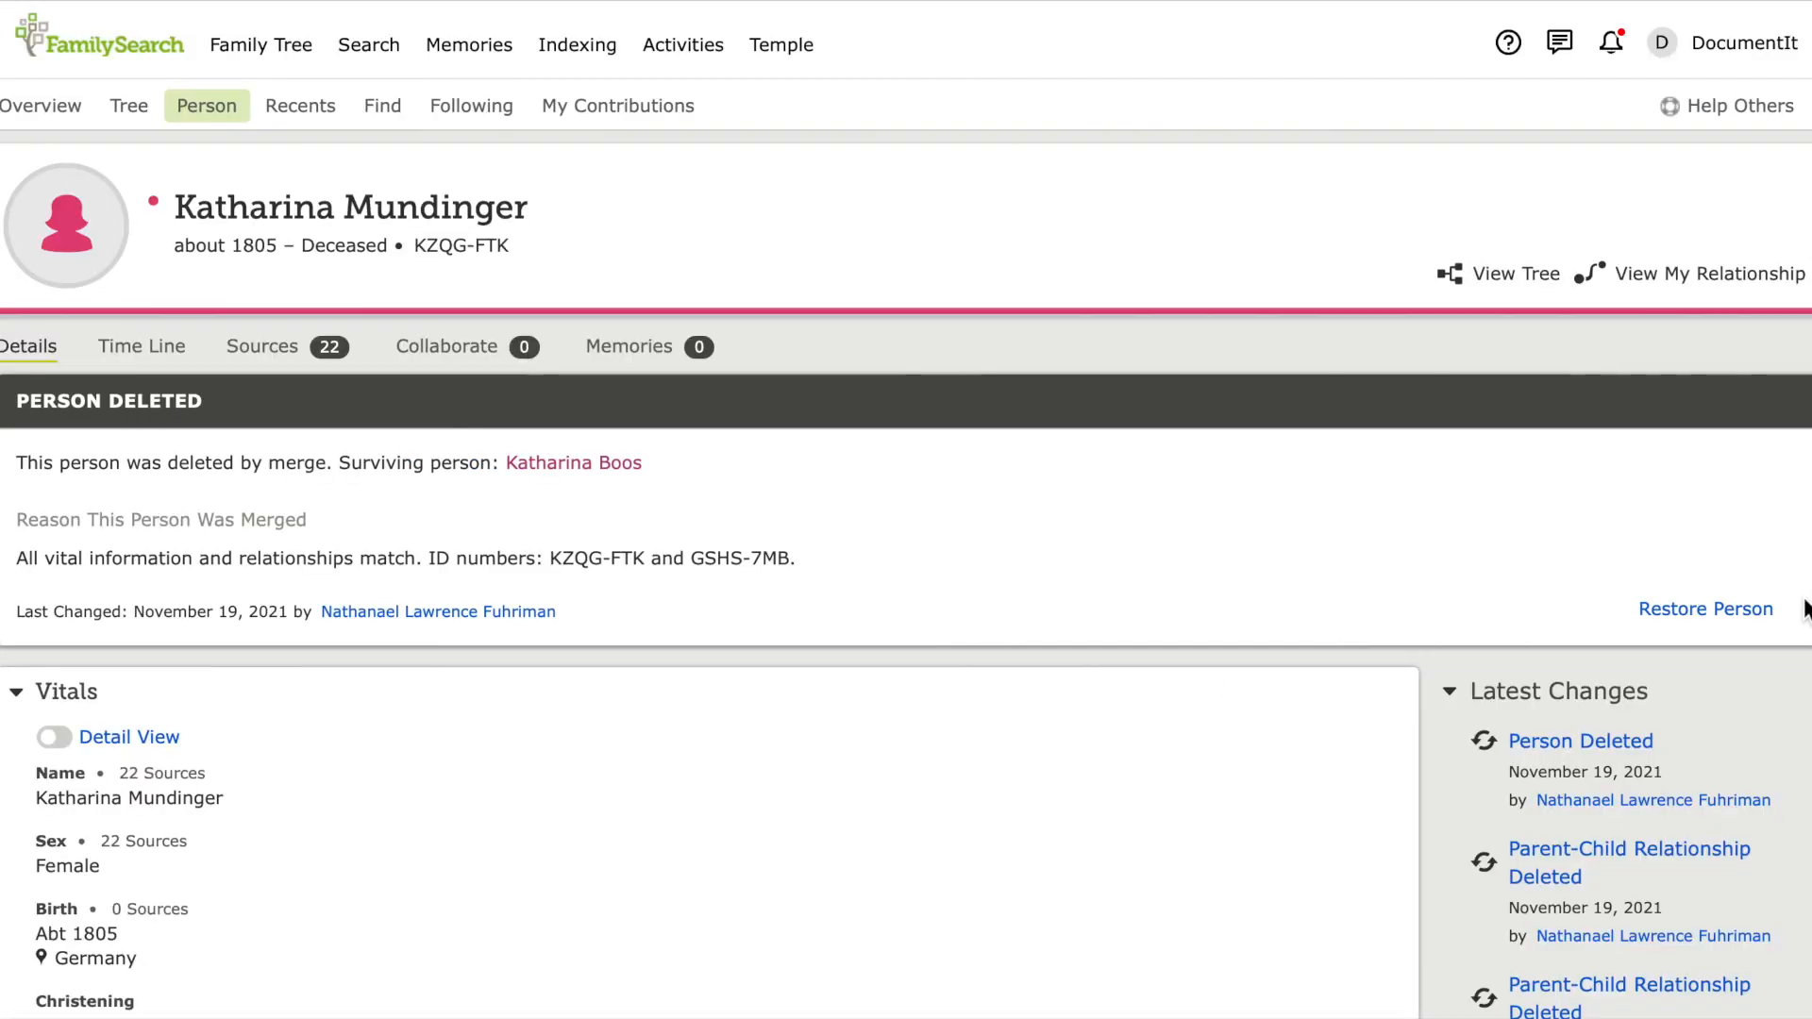
{"action": "scroll", "coordinate": [1804, 909], "scroll_direction": "down", "scroll_amount": 3}
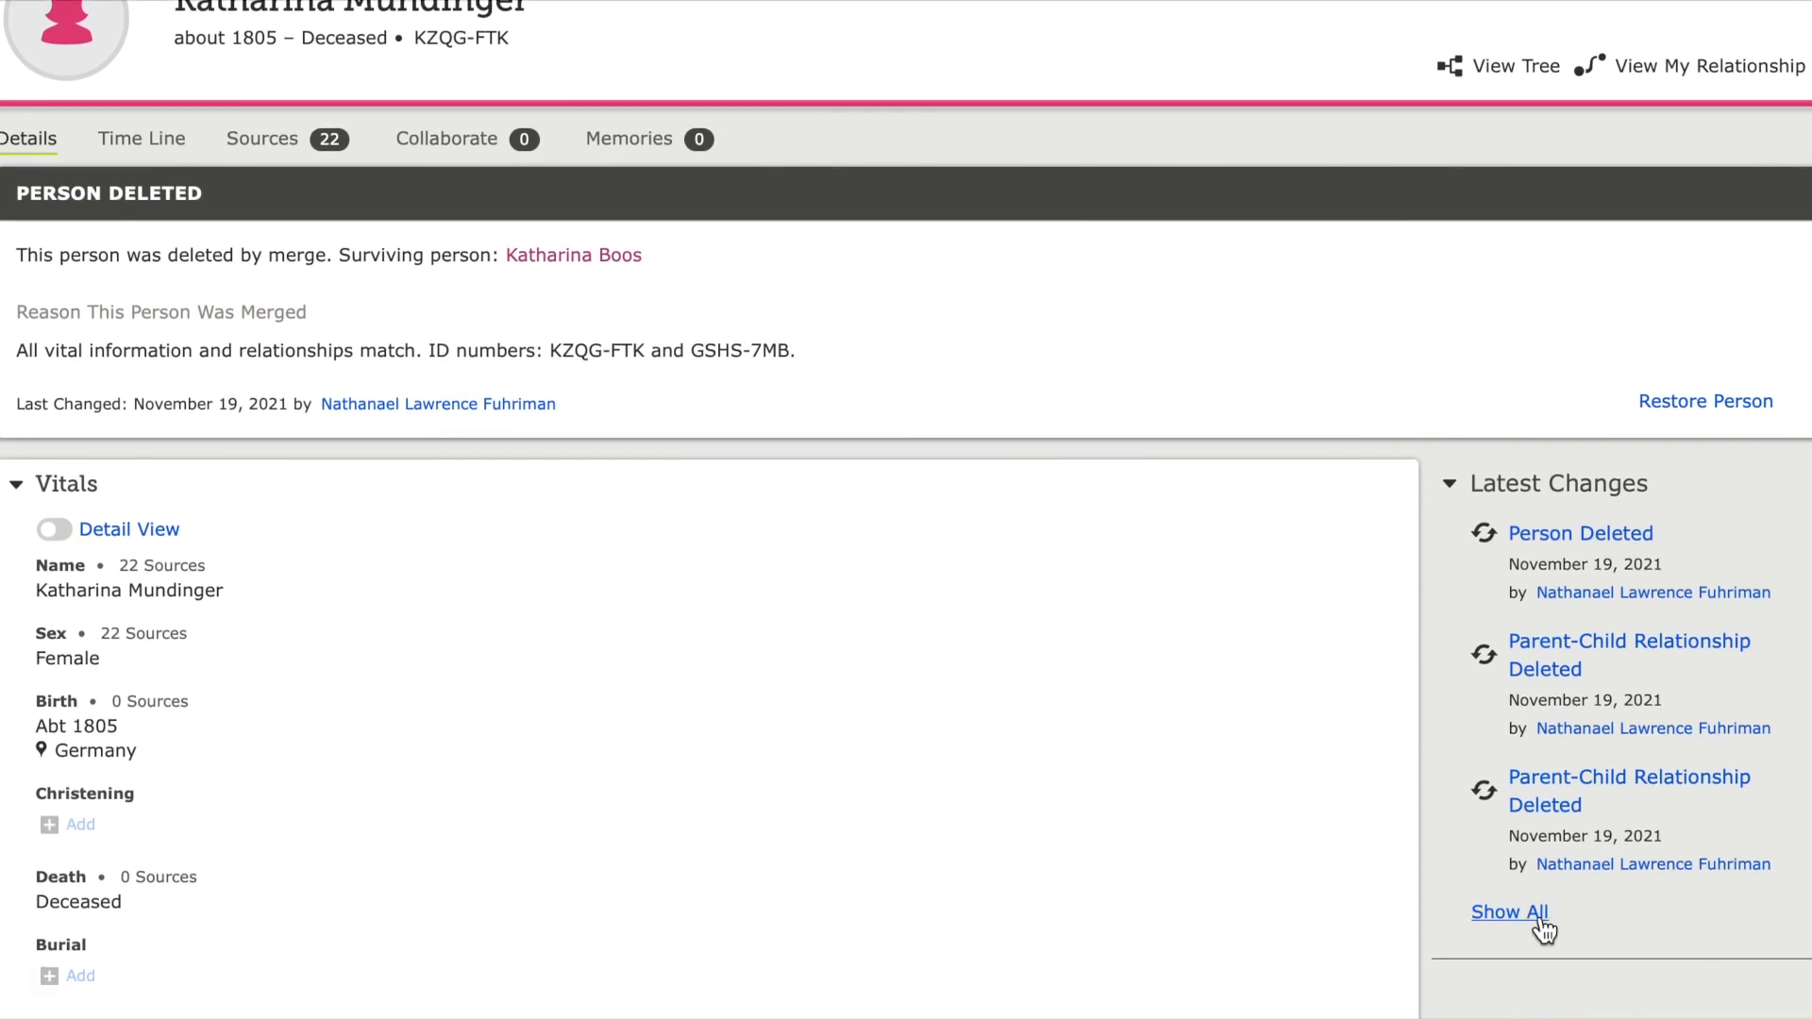
{"action": "left_click", "coordinate": [1511, 912]}
{"action": "scroll", "coordinate": [999, 807], "scroll_direction": "down", "scroll_amount": 5}
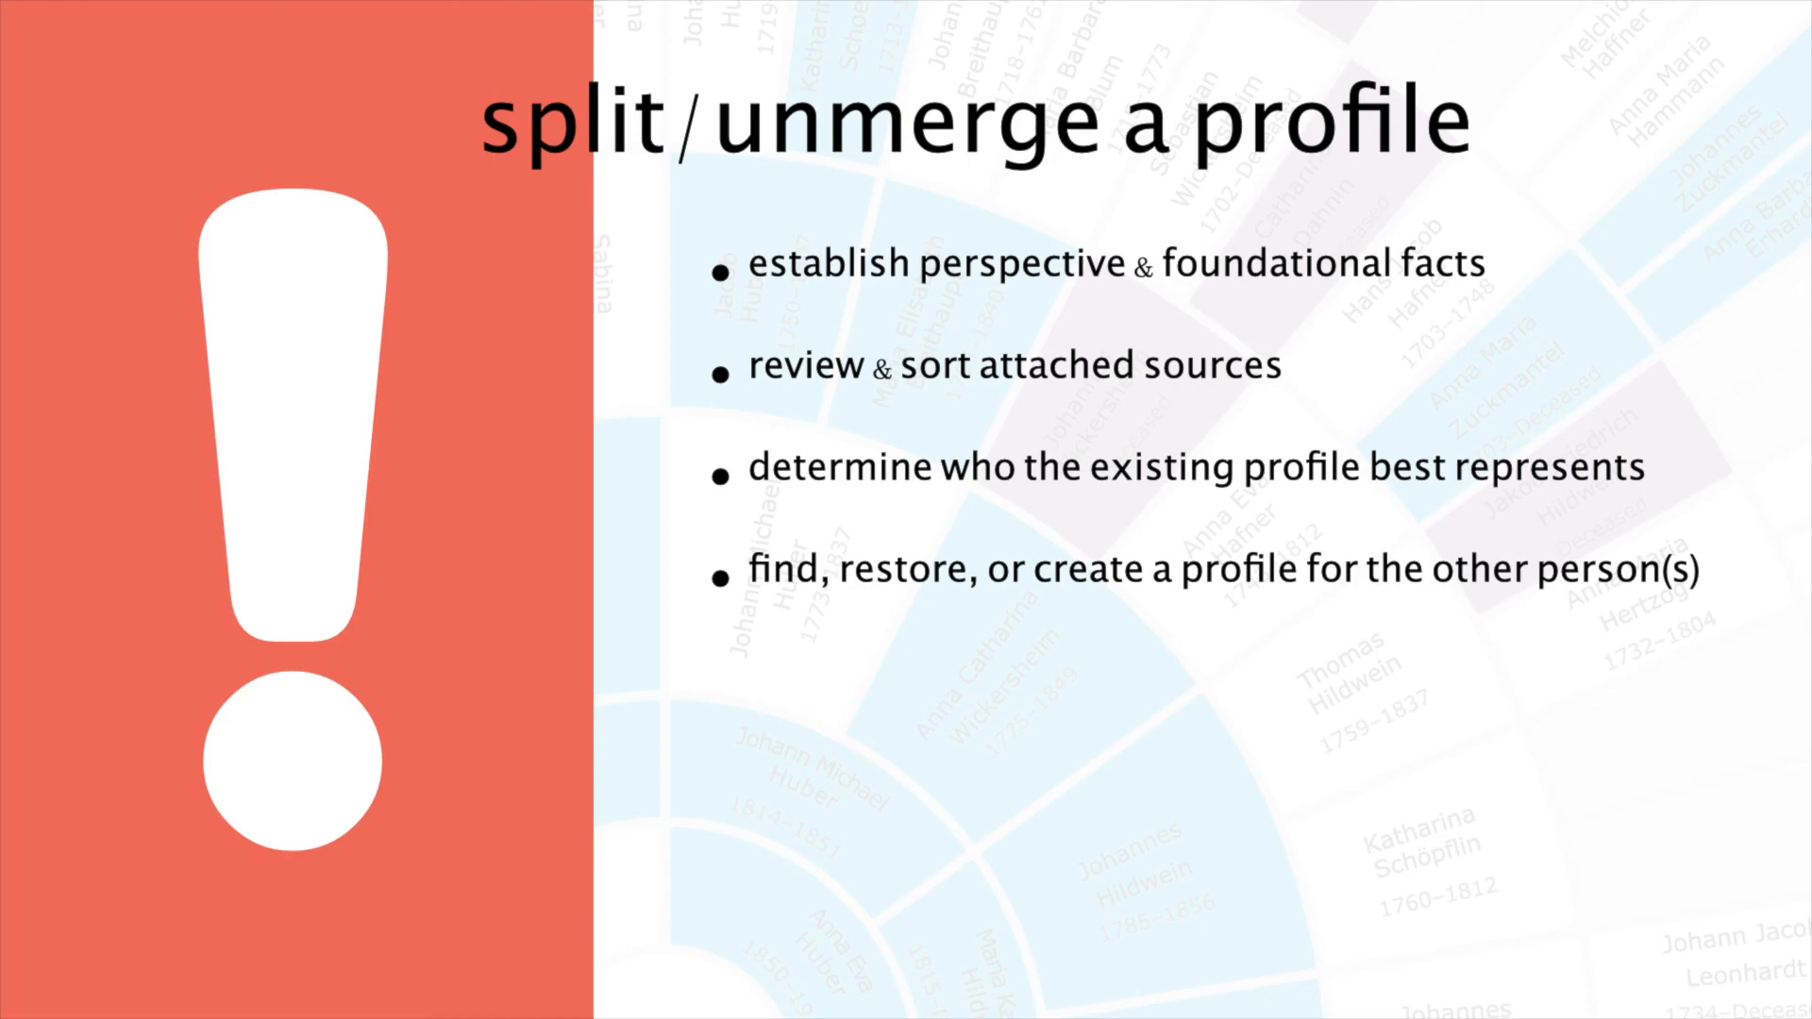
- Set up a tree search by the first wife's full name and add a further search criterion
{"action": "type", "text": "Mundinger"}
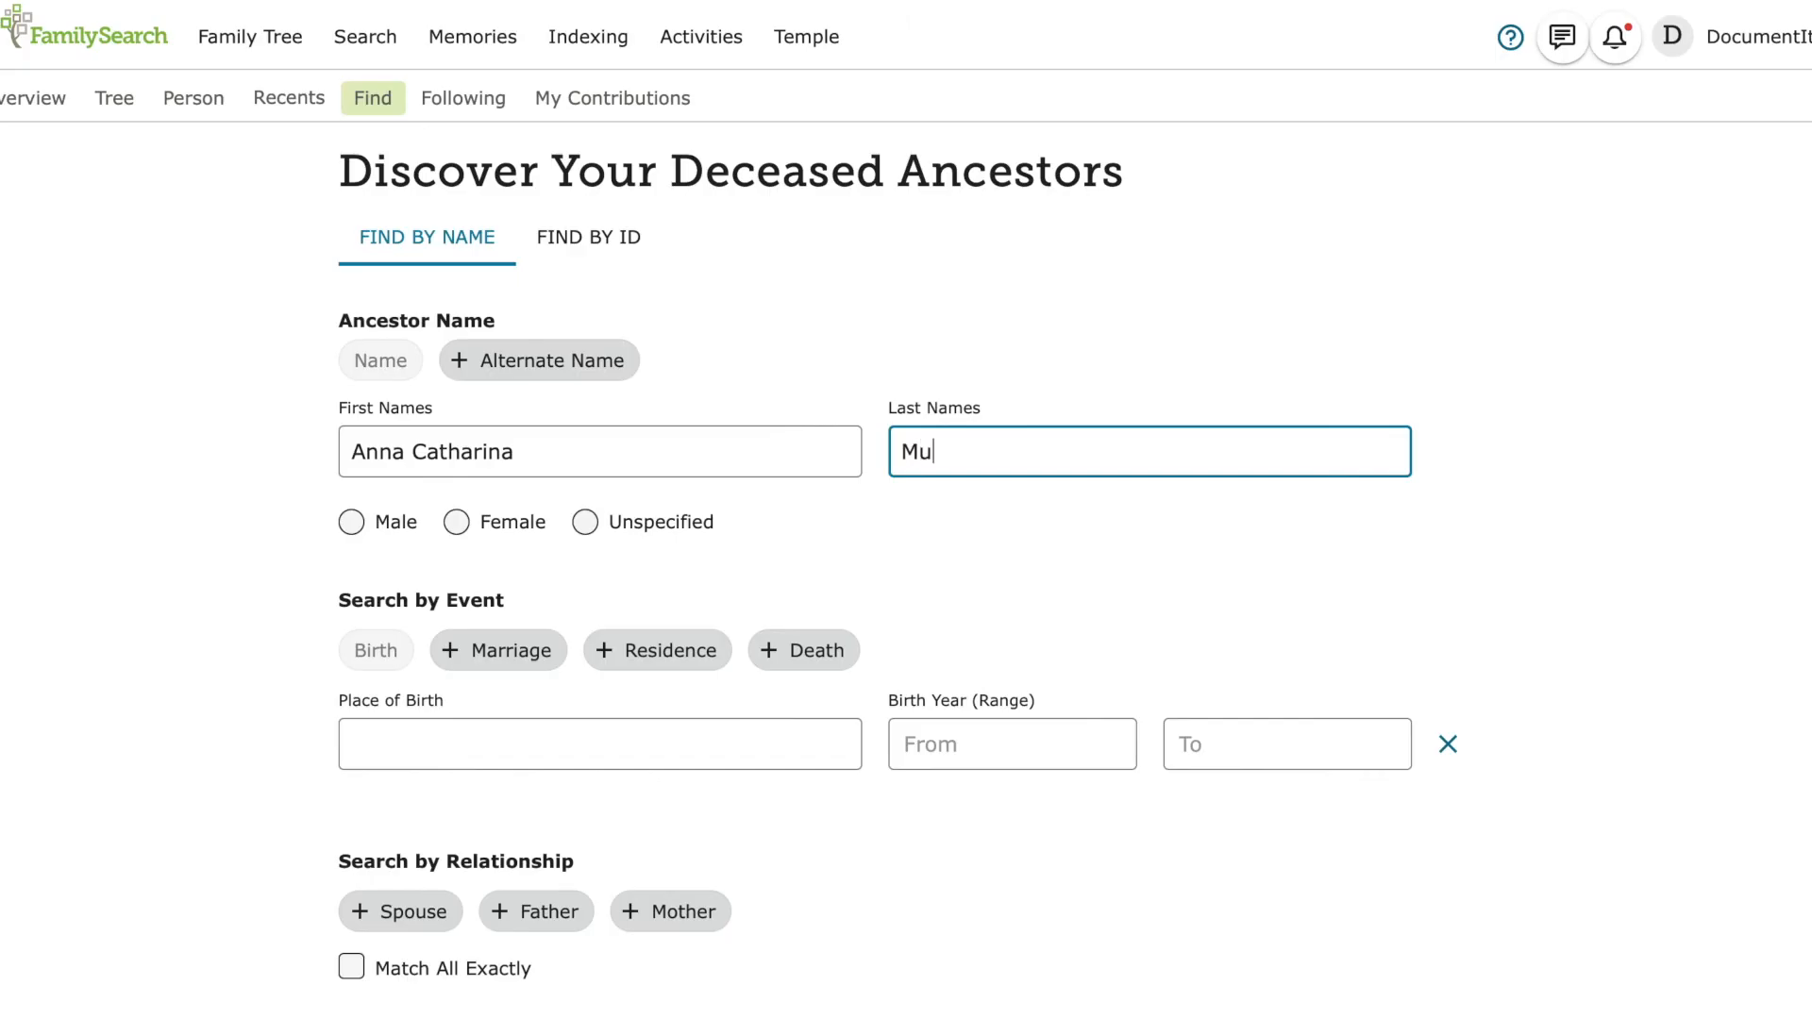
{"action": "scroll", "coordinate": [504, 752], "scroll_direction": "down", "scroll_amount": 3}
{"action": "left_click", "coordinate": [412, 635]}
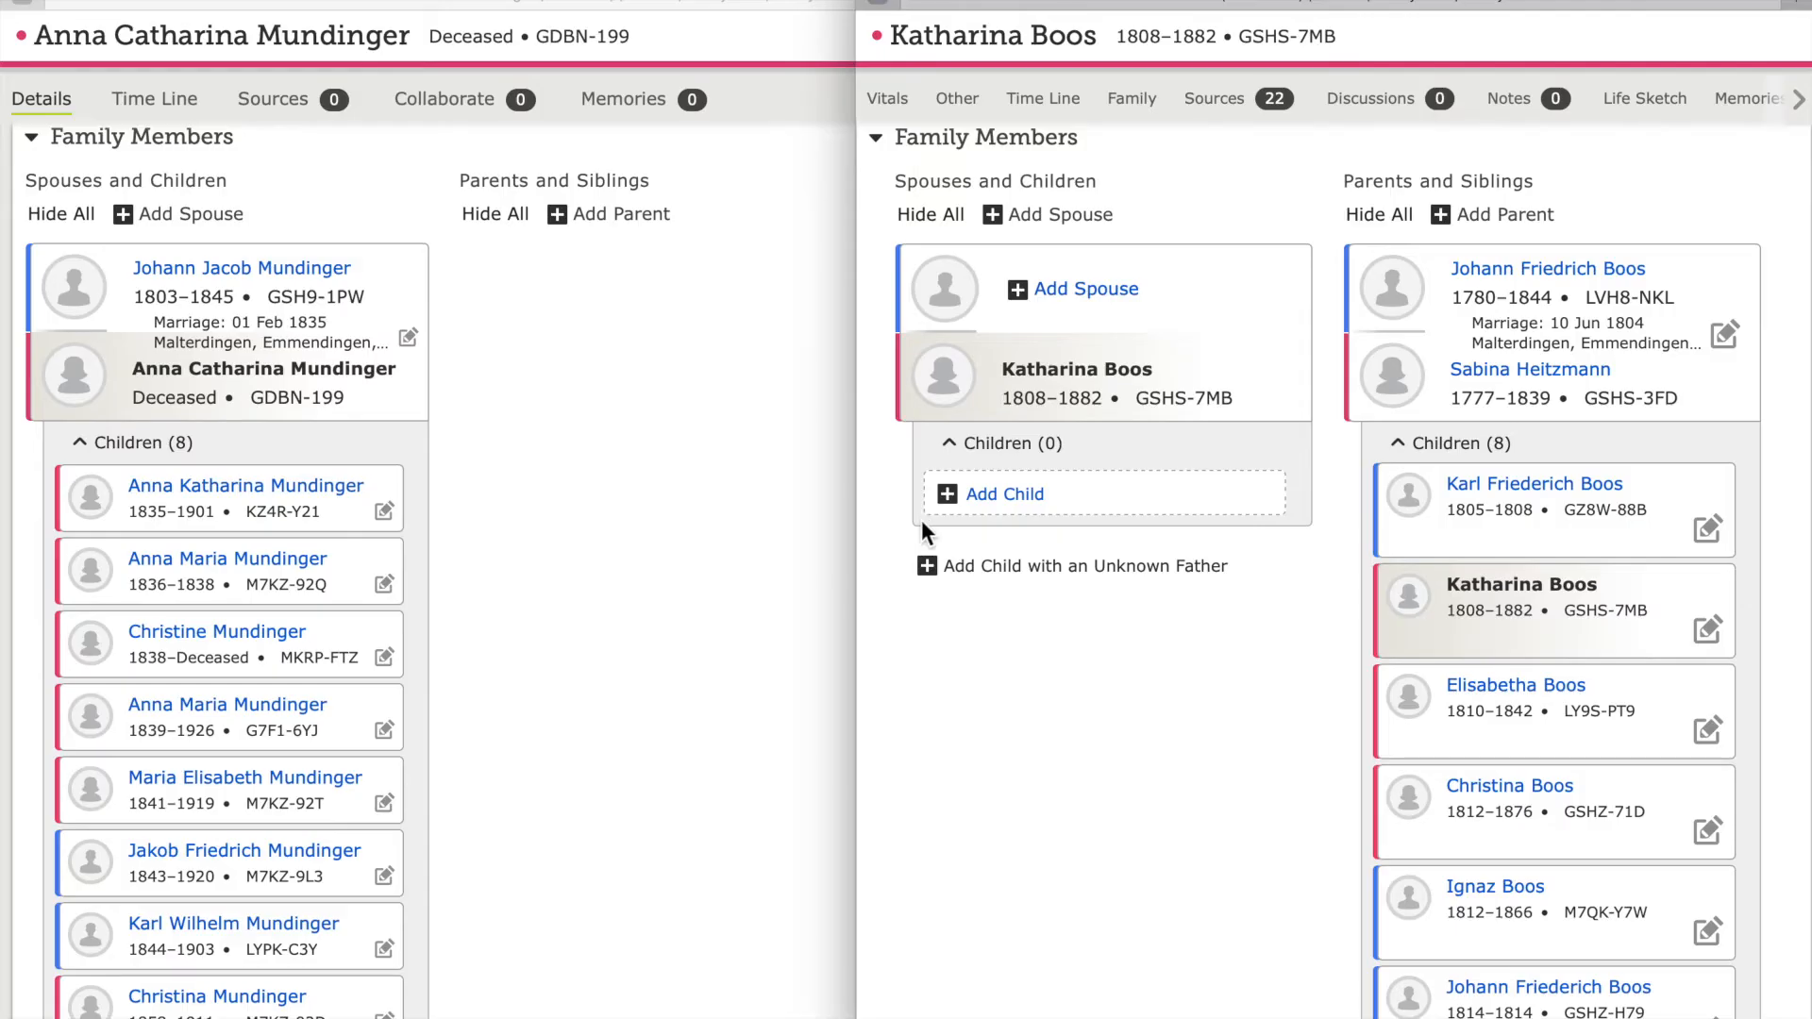
- Remove the 1844–1903 son from the parent-child relationship with the first wife and her husband
{"action": "left_click", "coordinate": [385, 952]}
{"action": "left_click", "coordinate": [385, 951]}
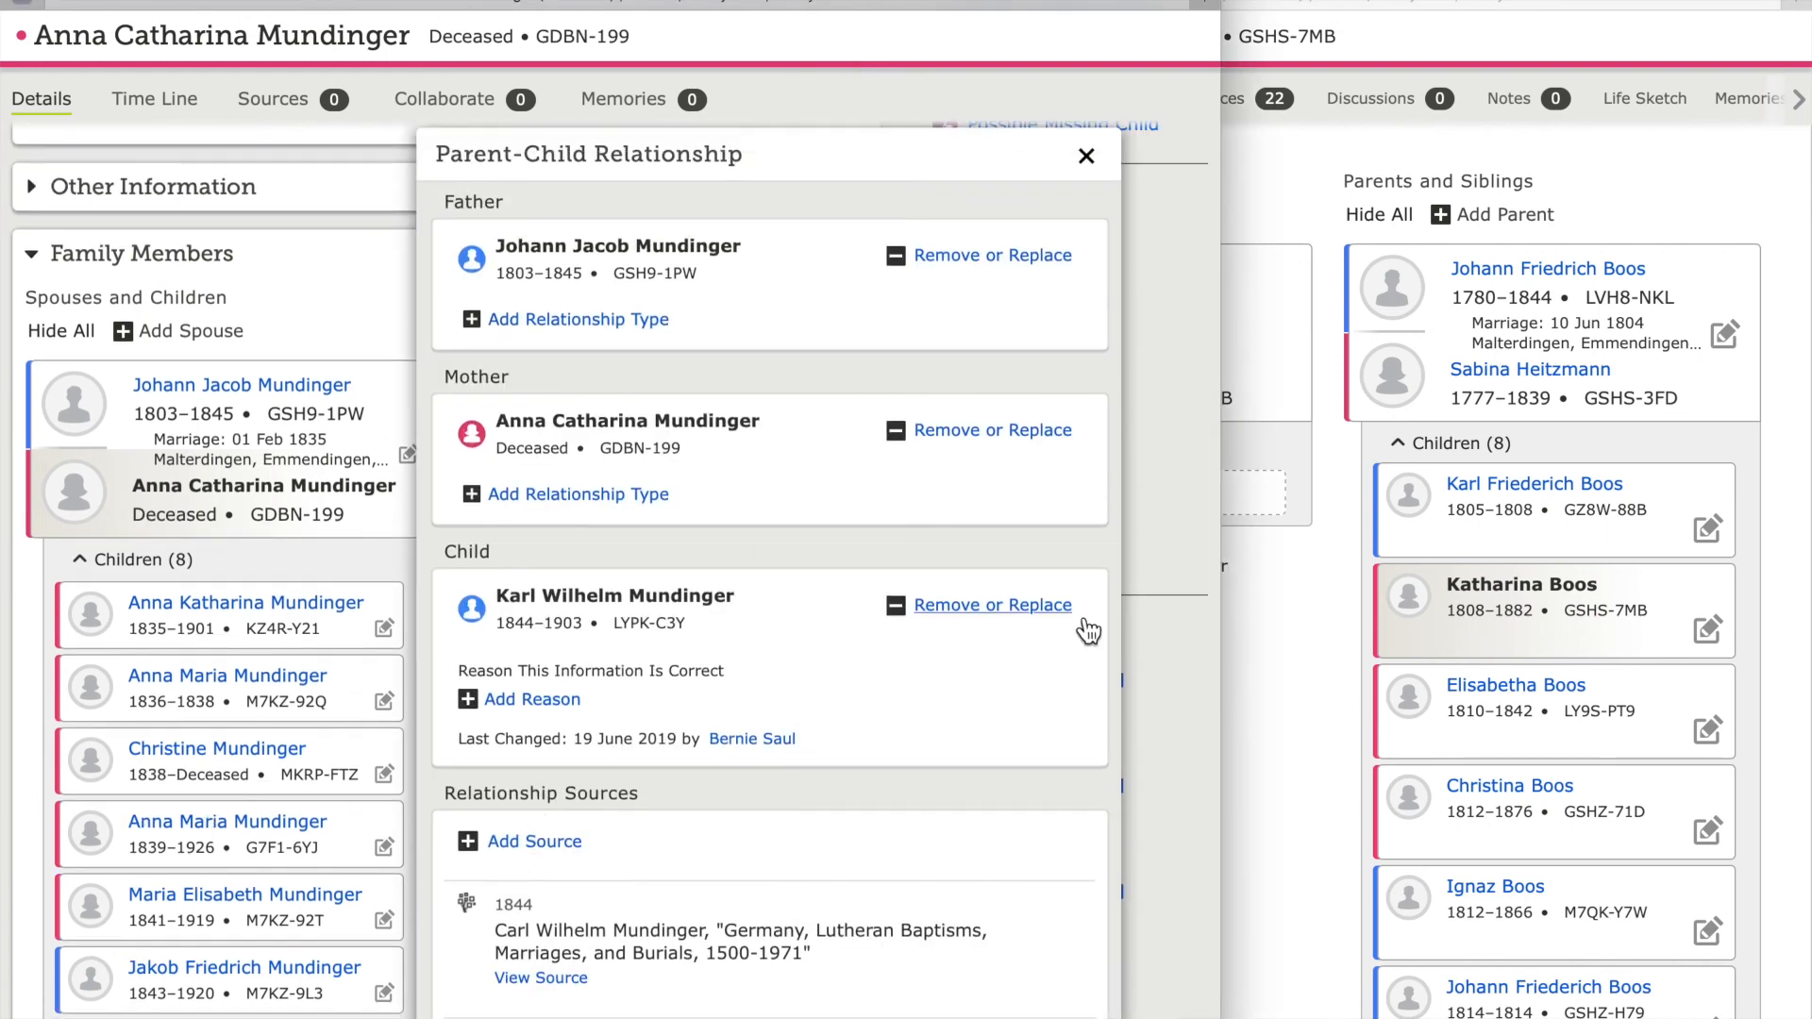
{"action": "left_click", "coordinate": [1062, 608]}
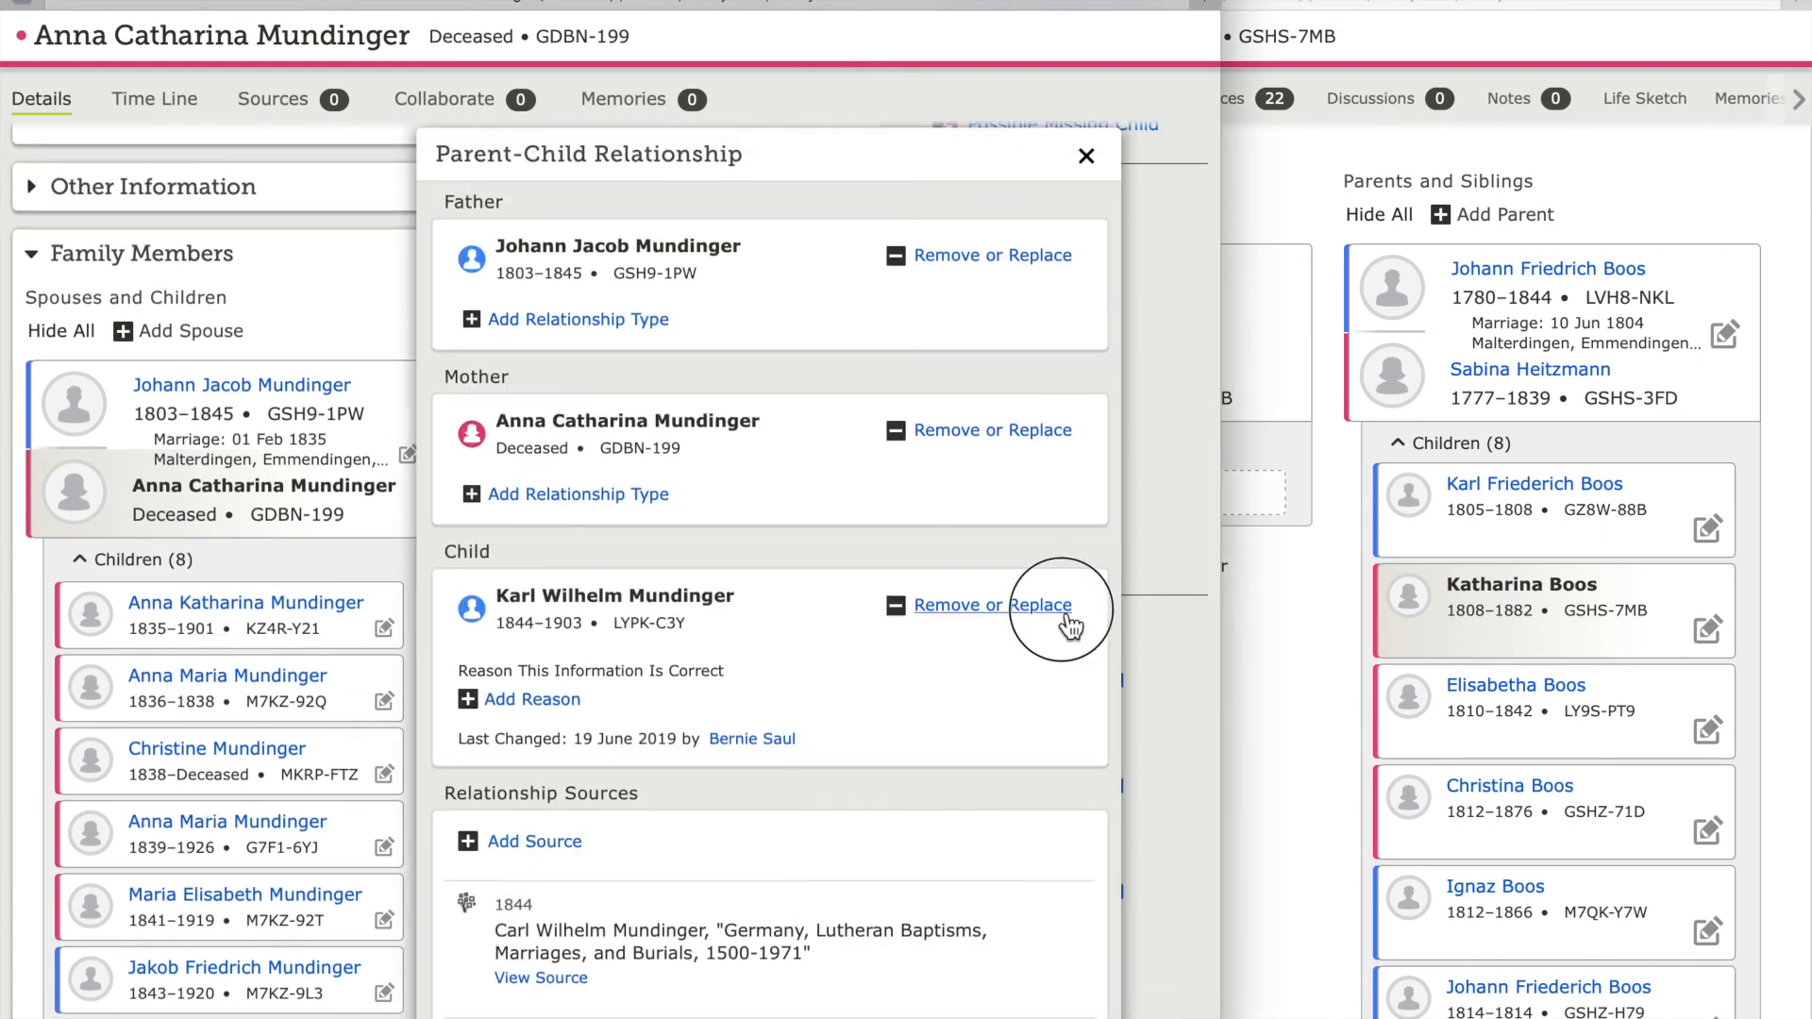
{"action": "left_click", "coordinate": [159, 753]}
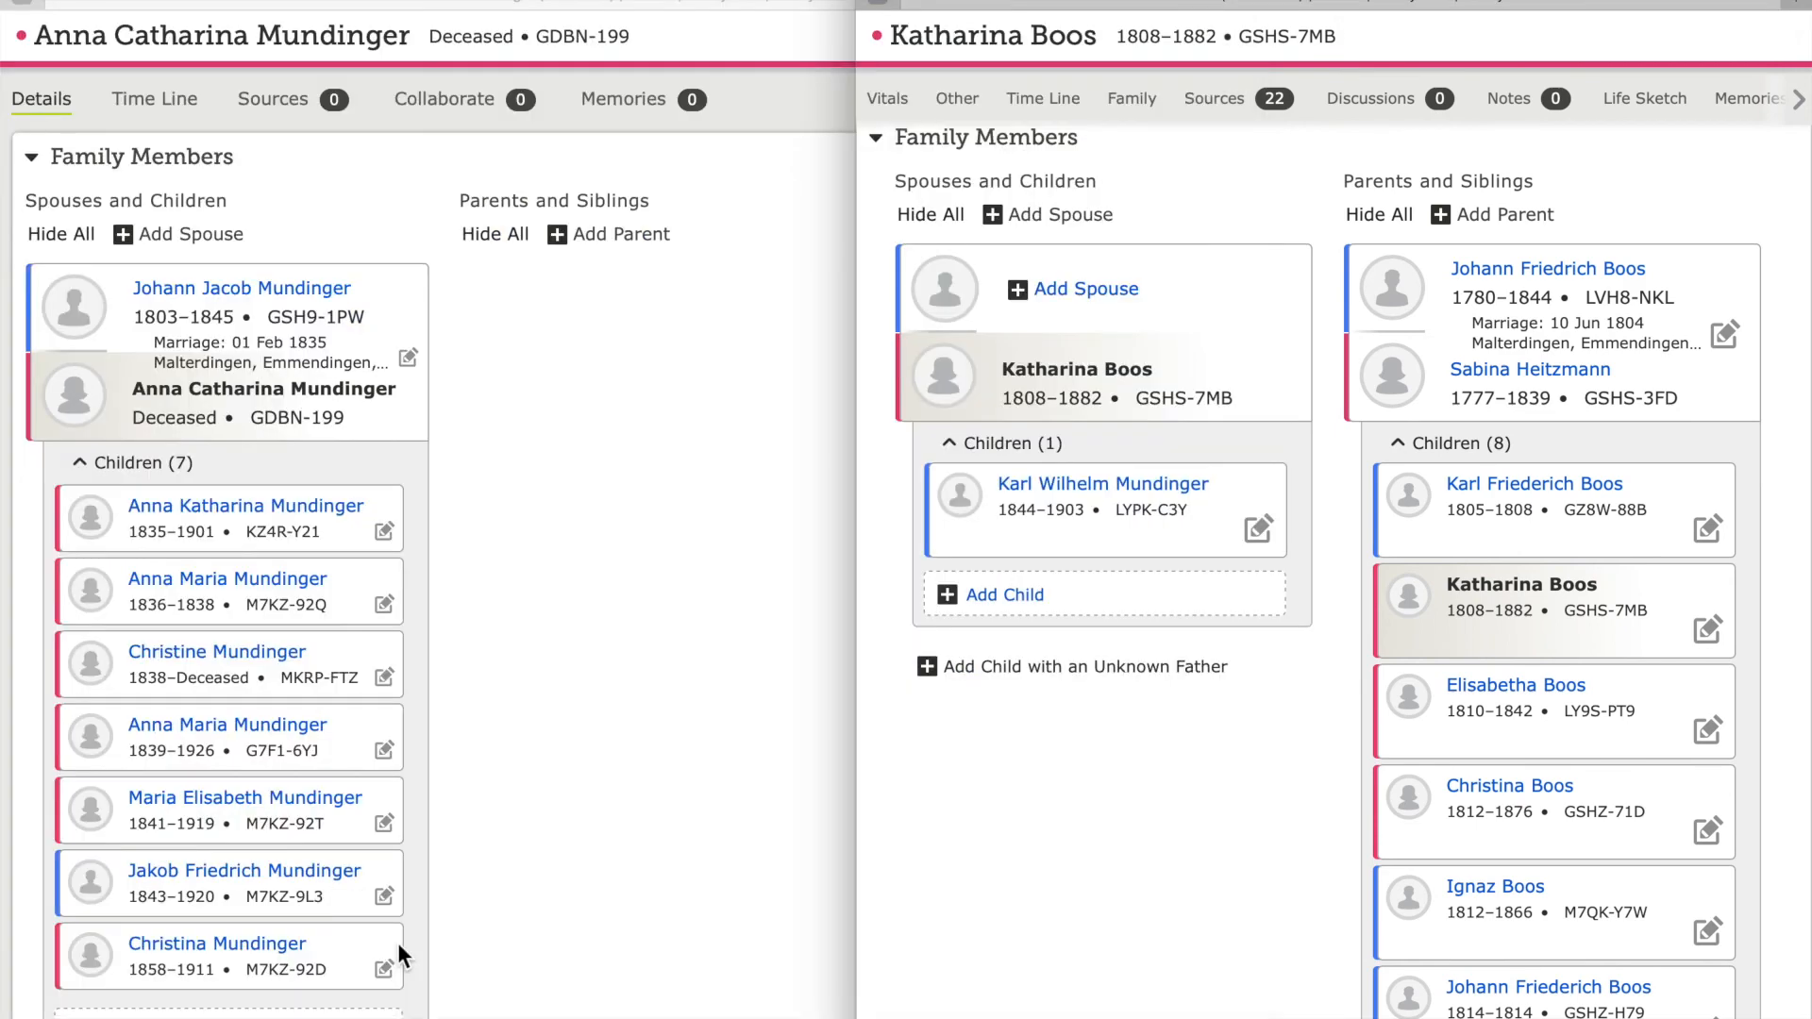
- Add the 1858–1911 daughter as a child of the second wife, finding her by ID number and accepting the match
{"action": "left_click", "coordinate": [1026, 595]}
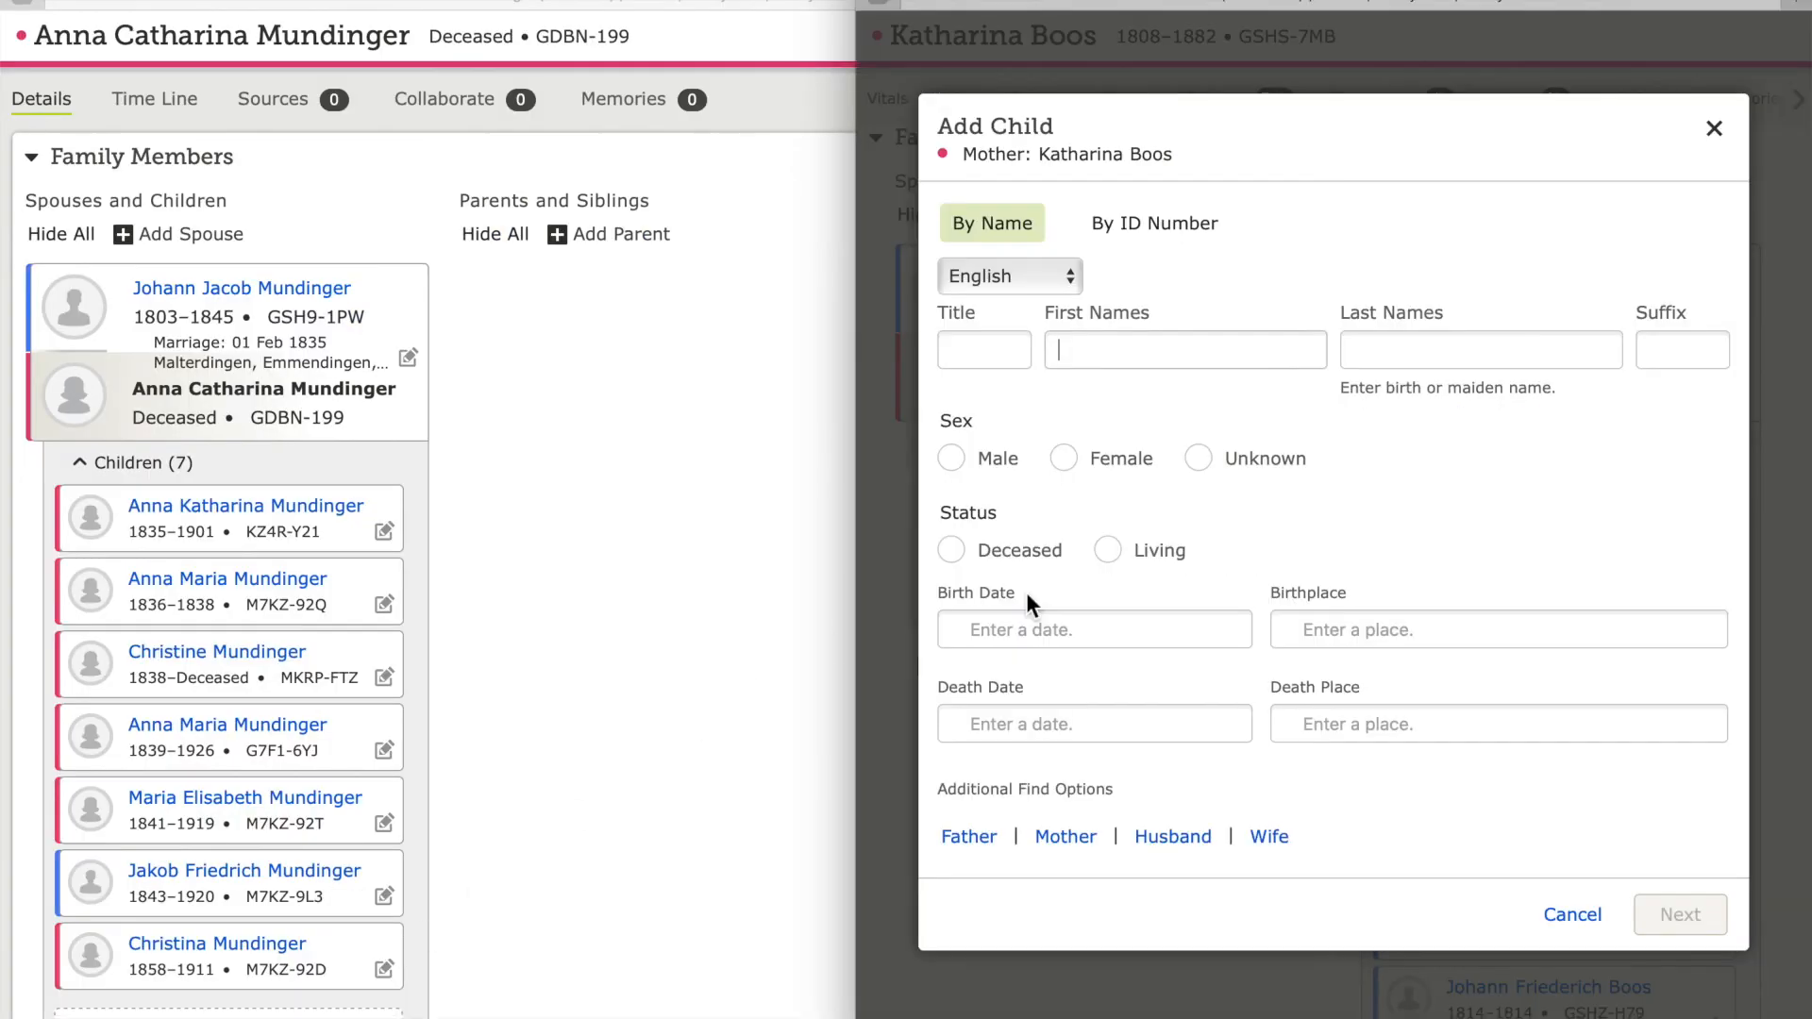
{"action": "left_click", "coordinate": [1168, 231]}
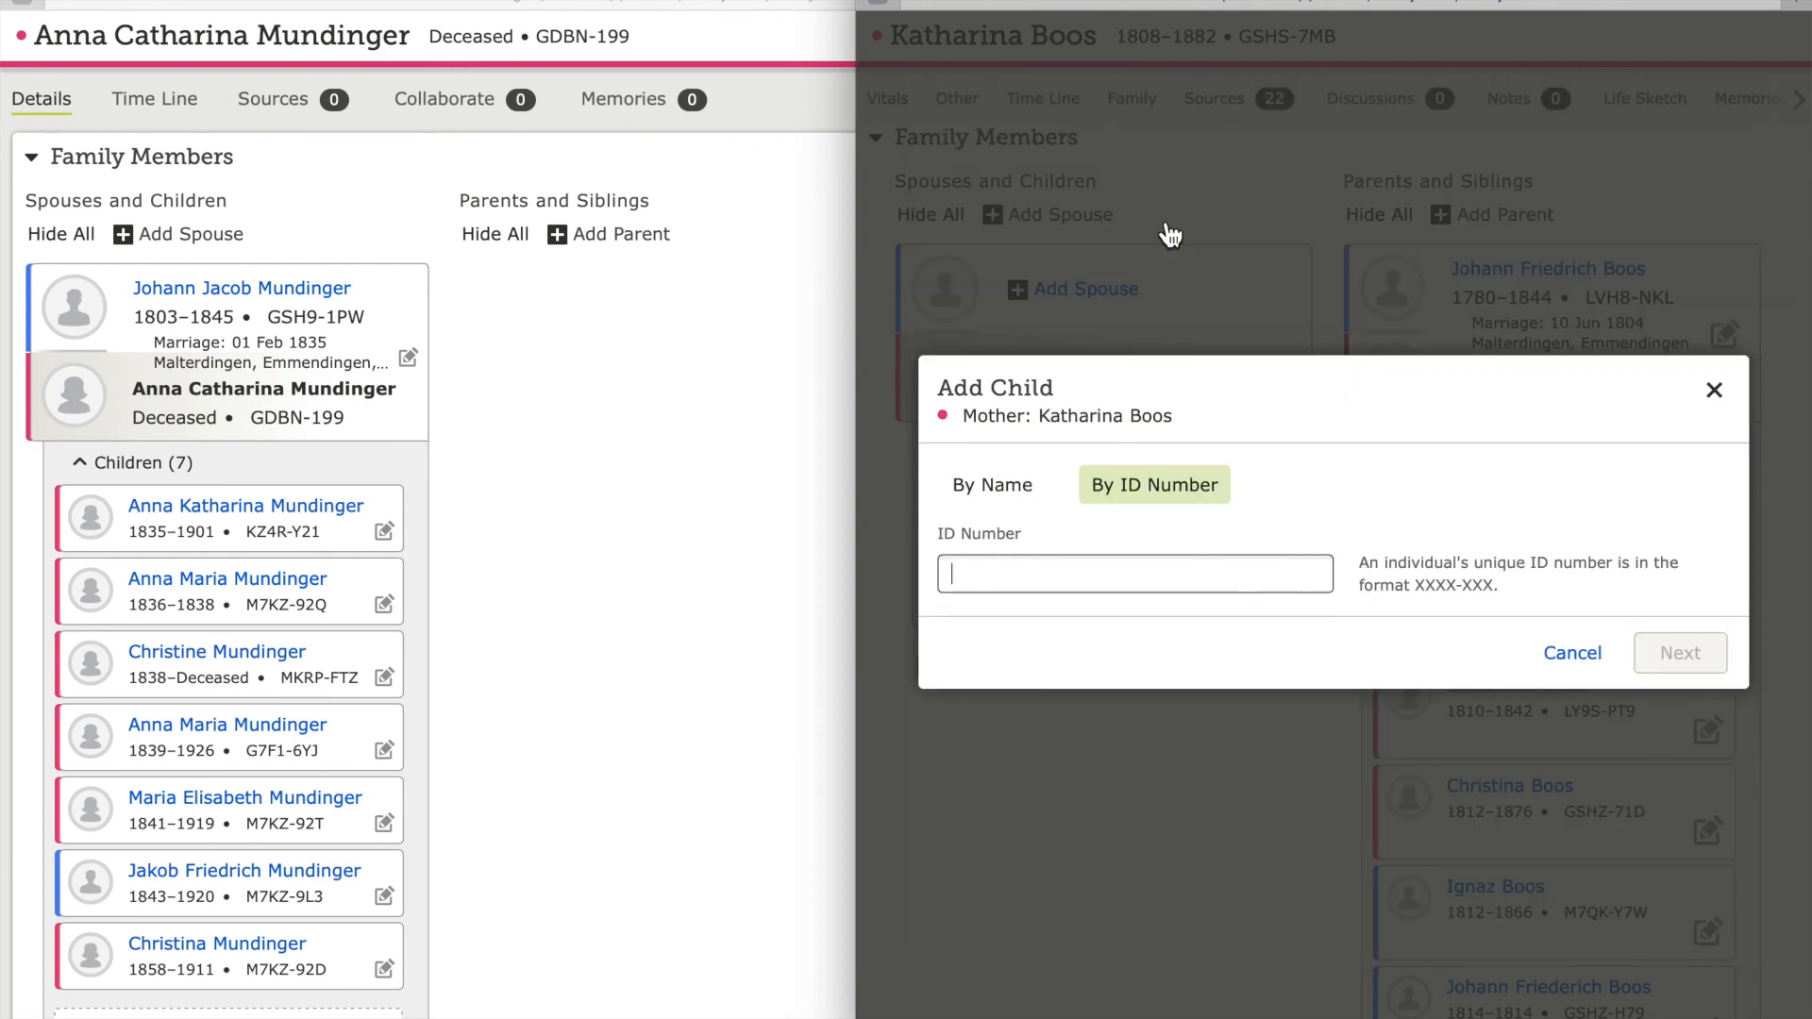
{"action": "type", "text": "M7KZ-92D"}
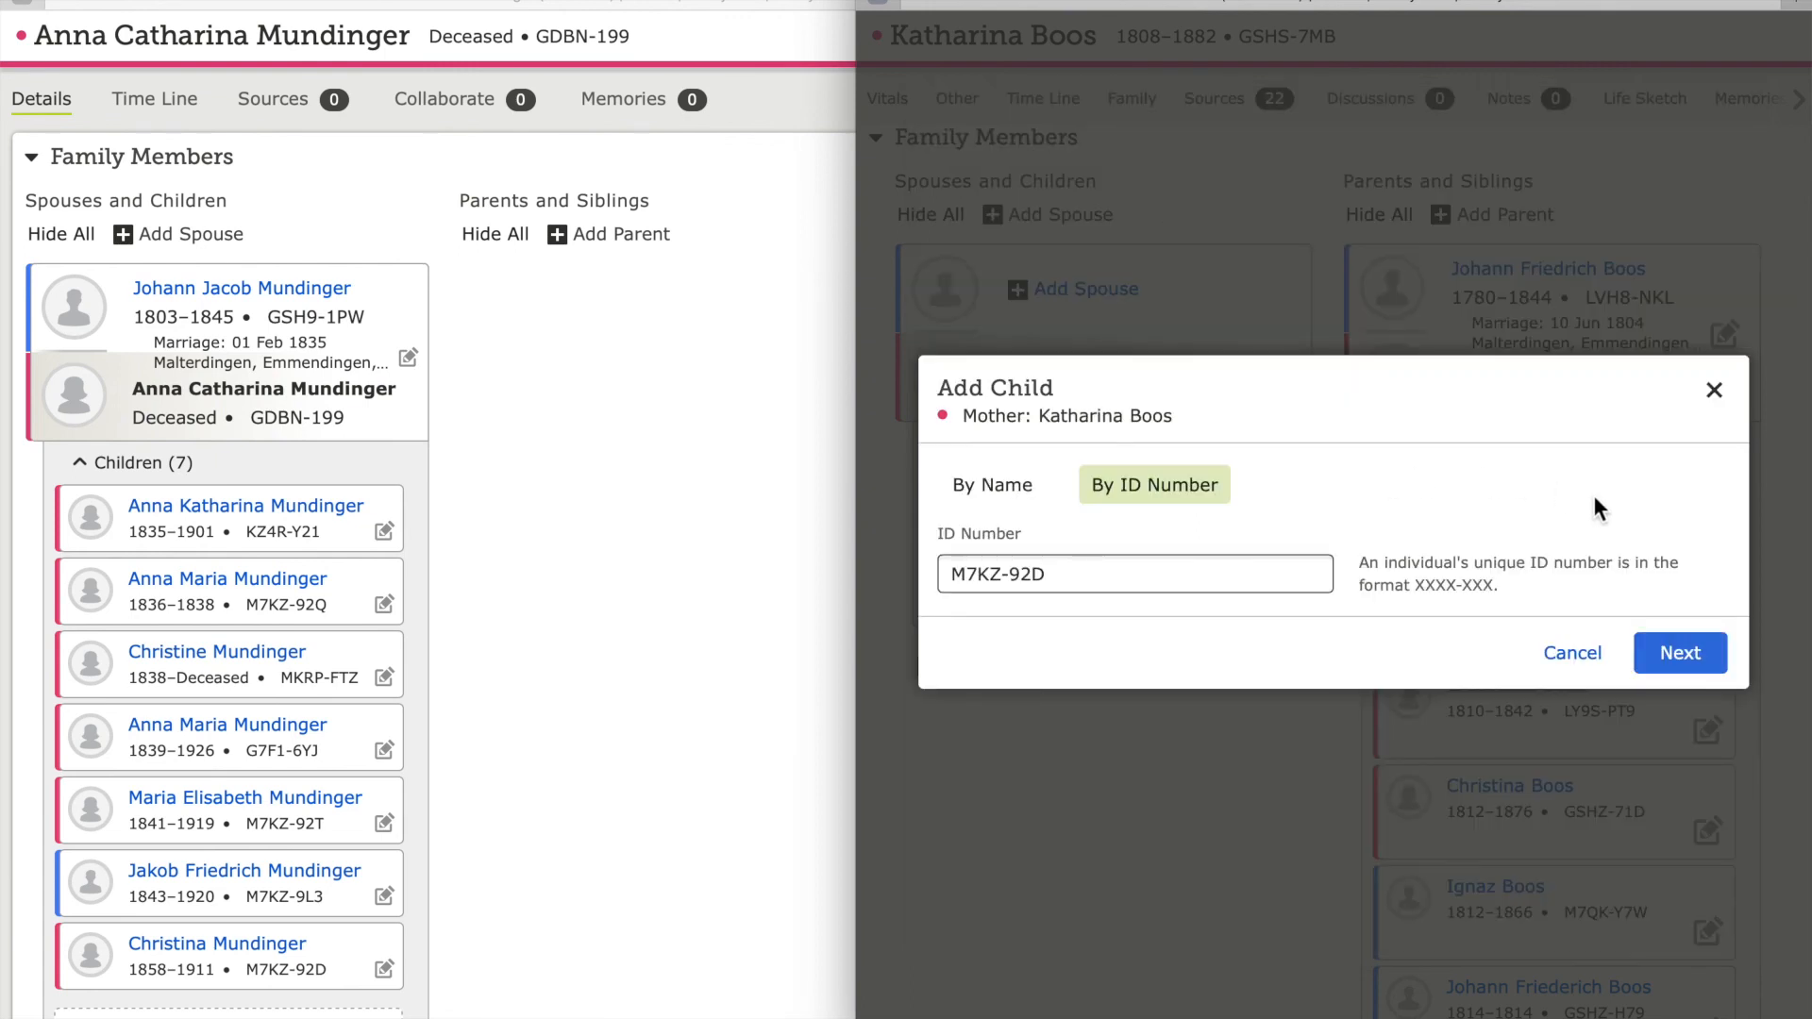
{"action": "left_click", "coordinate": [1703, 666]}
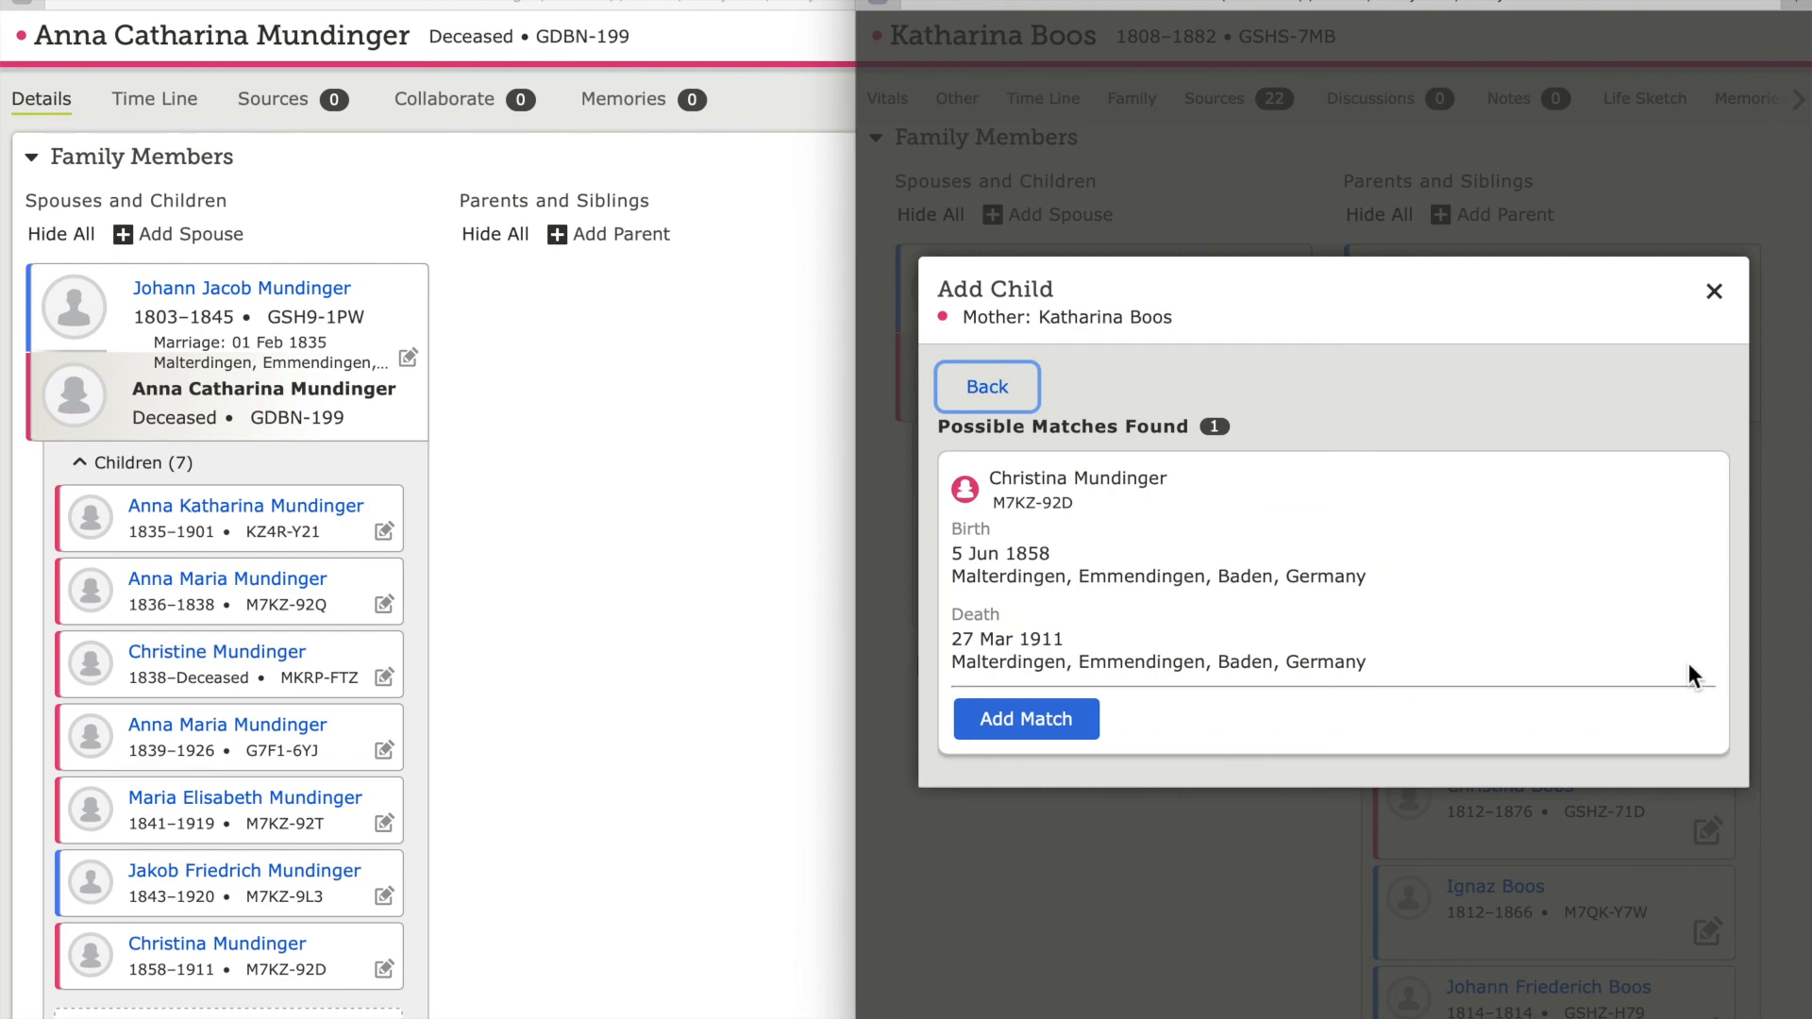
{"action": "left_click", "coordinate": [1074, 728]}
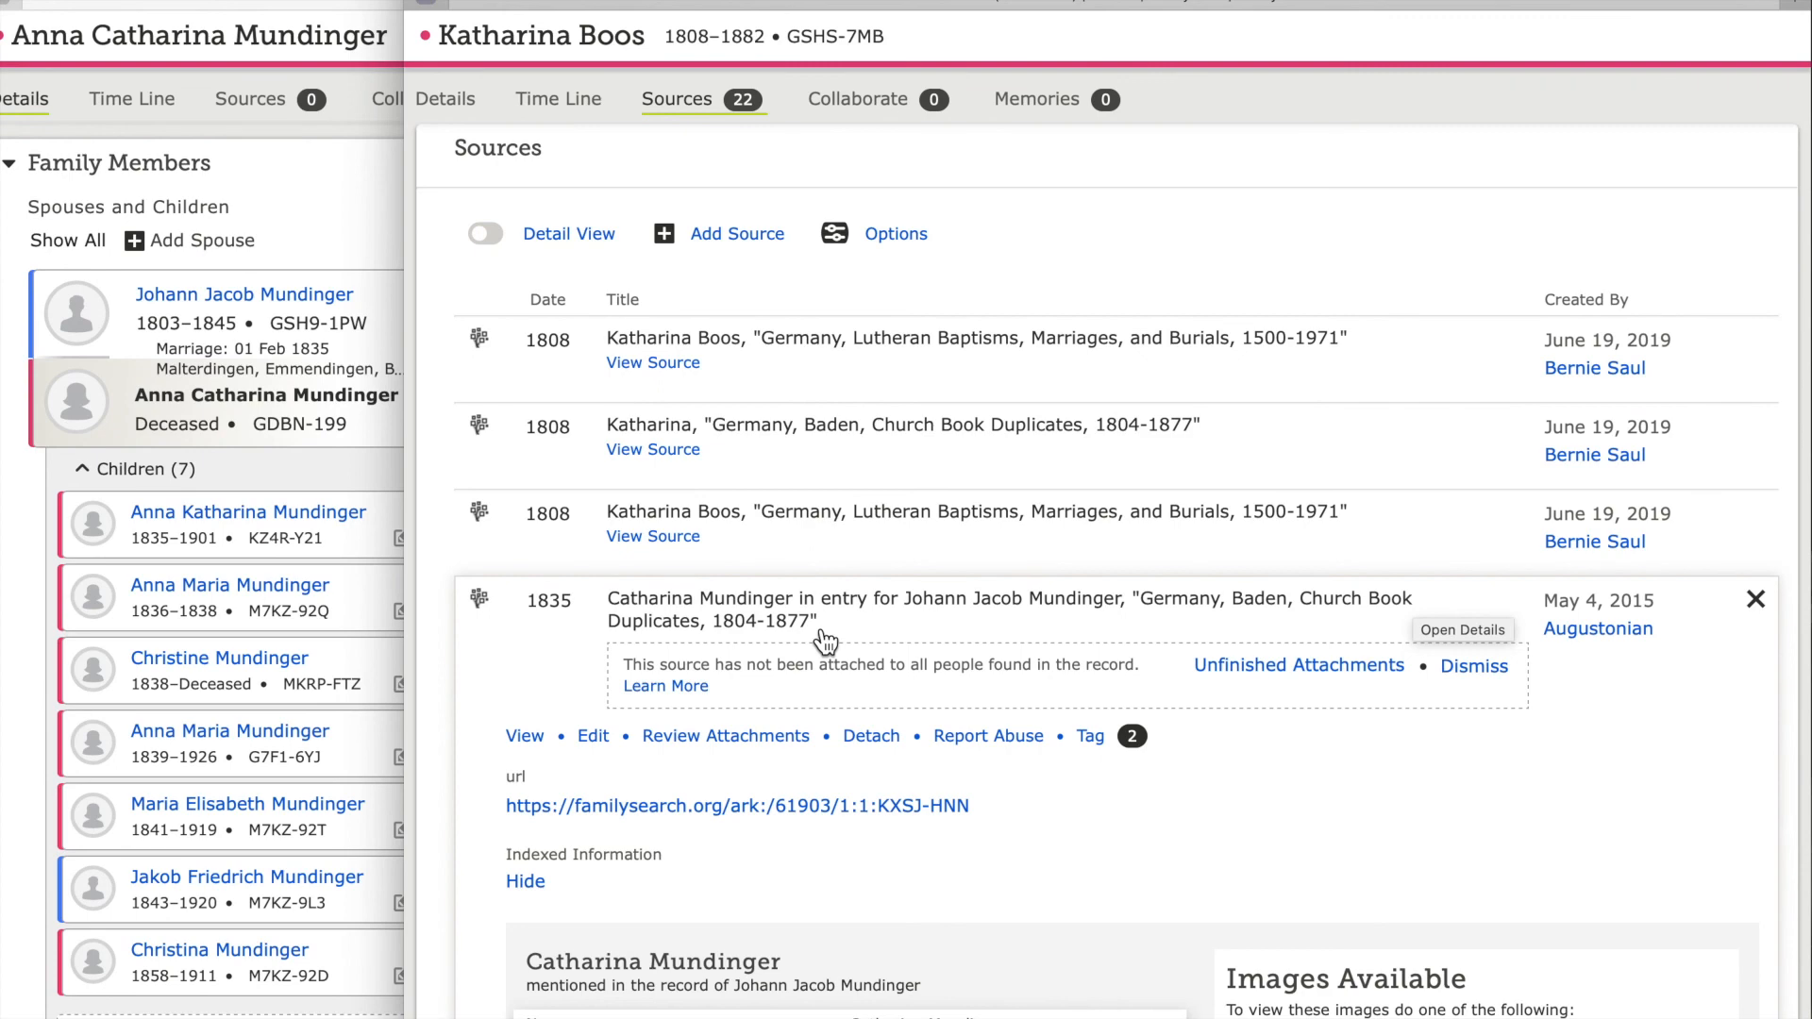
- Review the attachments of the 1835 marriage source and change the tree's focus person to the first wife by her ID
{"action": "left_click", "coordinate": [799, 740]}
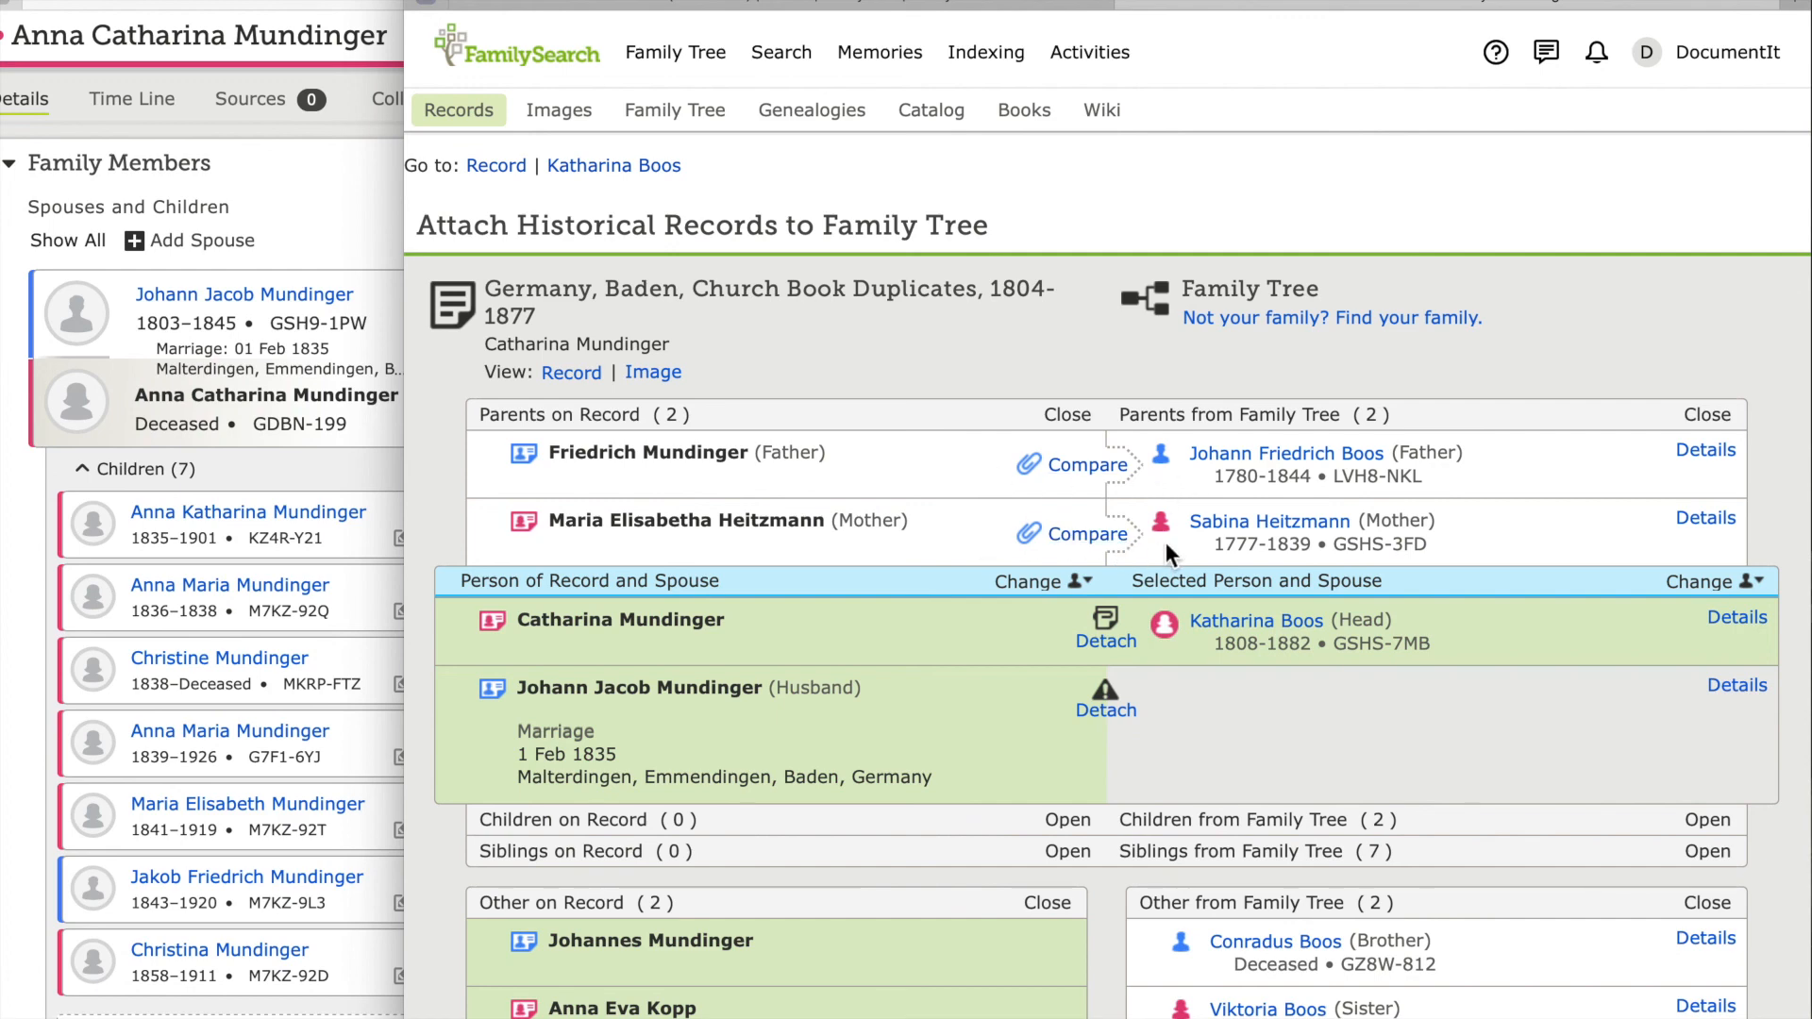
{"action": "left_click", "coordinate": [1710, 822]}
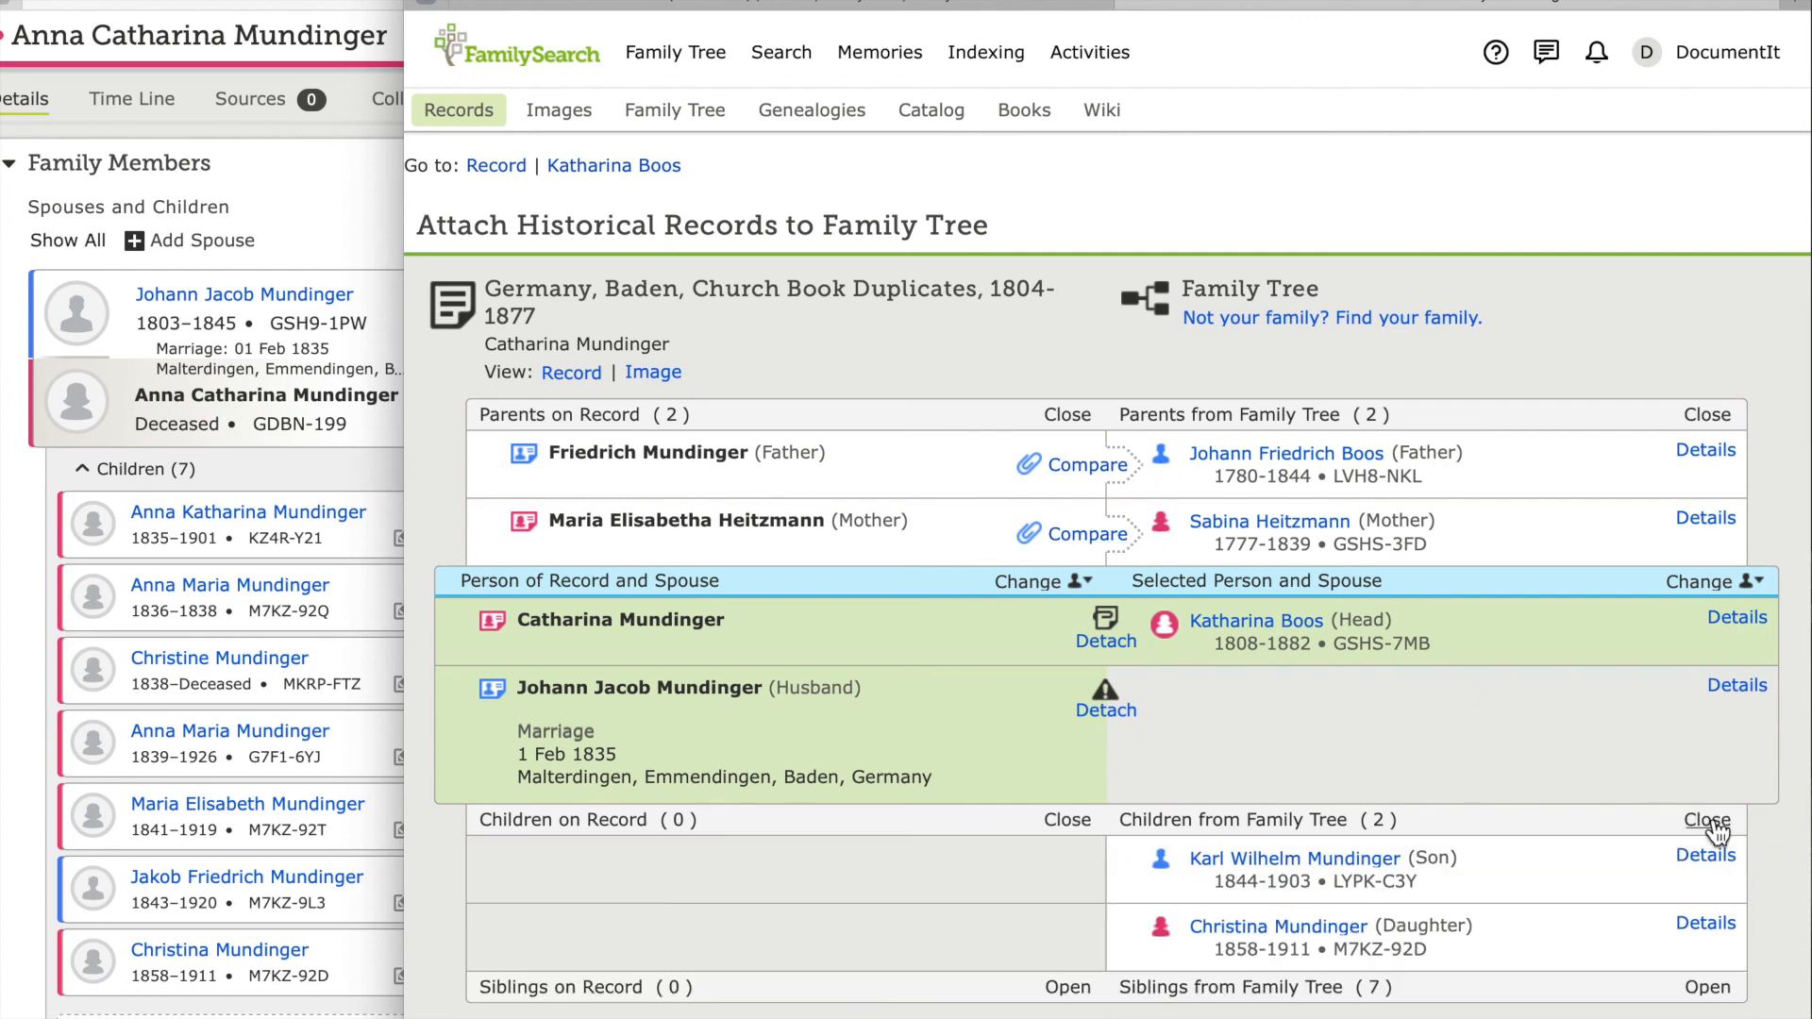
{"action": "left_click", "coordinate": [1698, 585]}
{"action": "left_click", "coordinate": [1610, 679]}
{"action": "type", "text": "GDBN-199"}
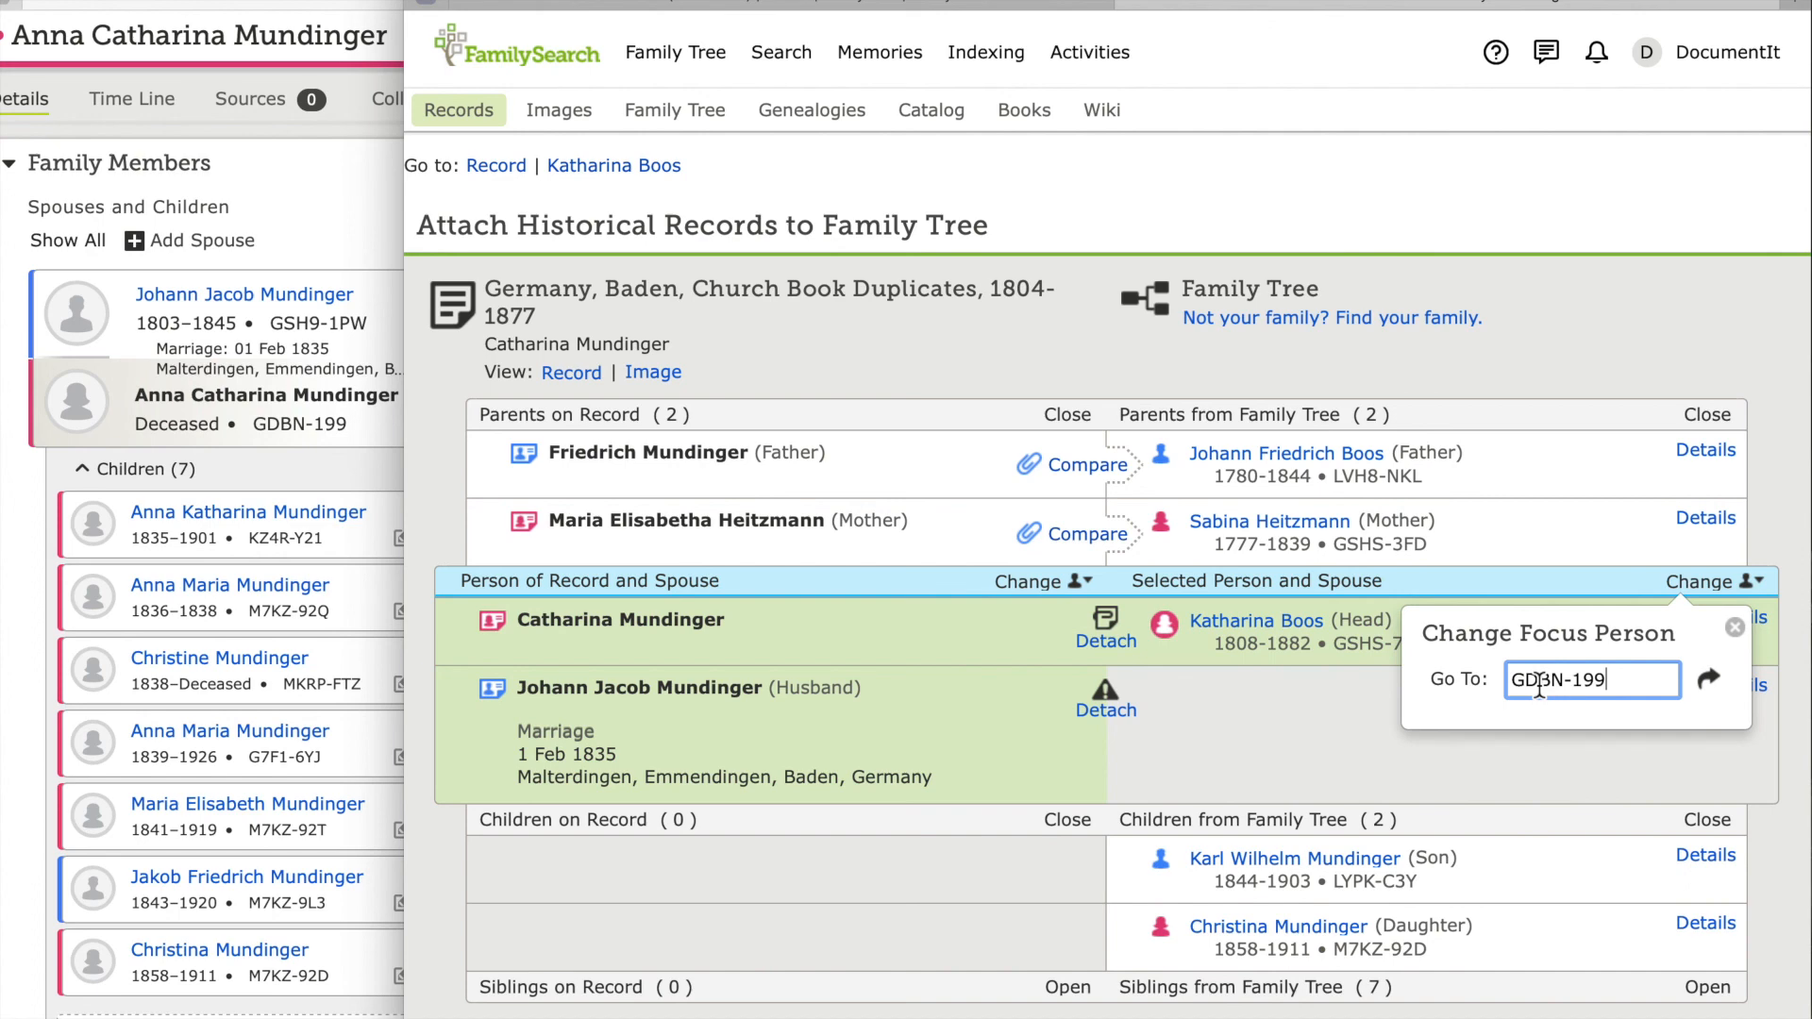
{"action": "key", "text": "Return"}
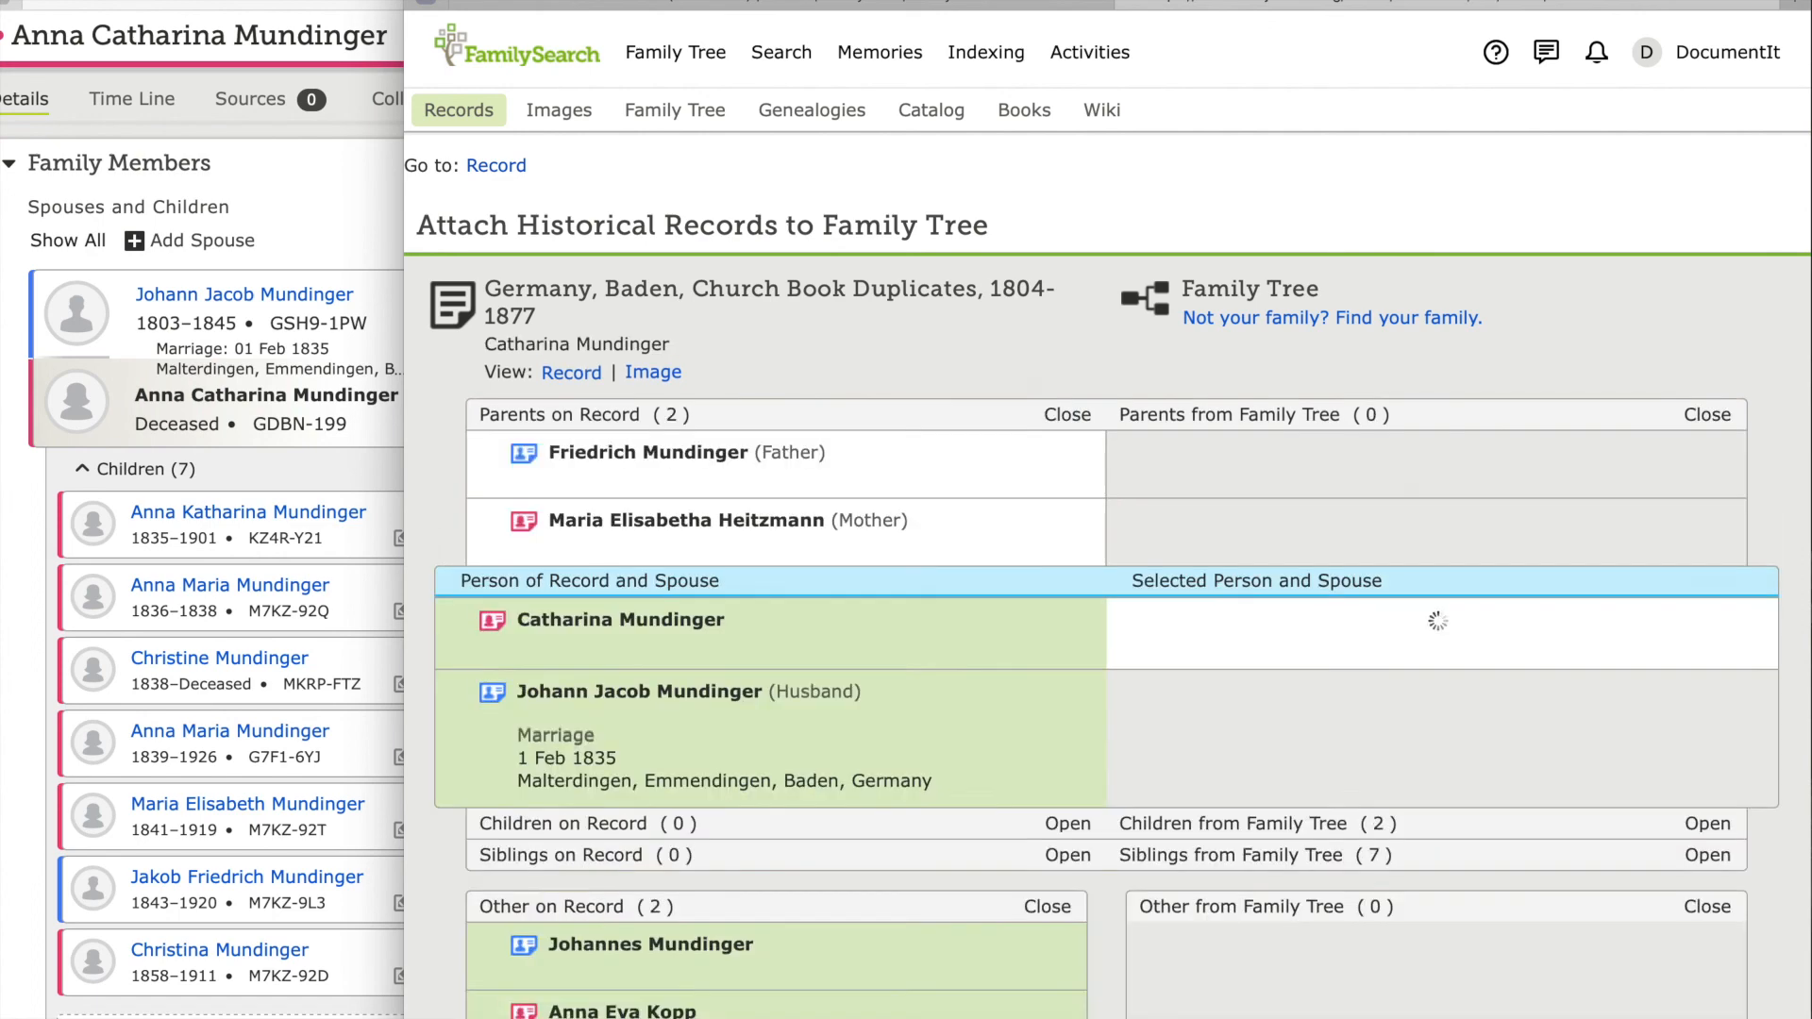
- Detach the bride's entry in the 1835 marriage record from the second wife and attach it to the first wife
{"action": "scroll", "coordinate": [1126, 522], "scroll_direction": "down", "scroll_amount": 2}
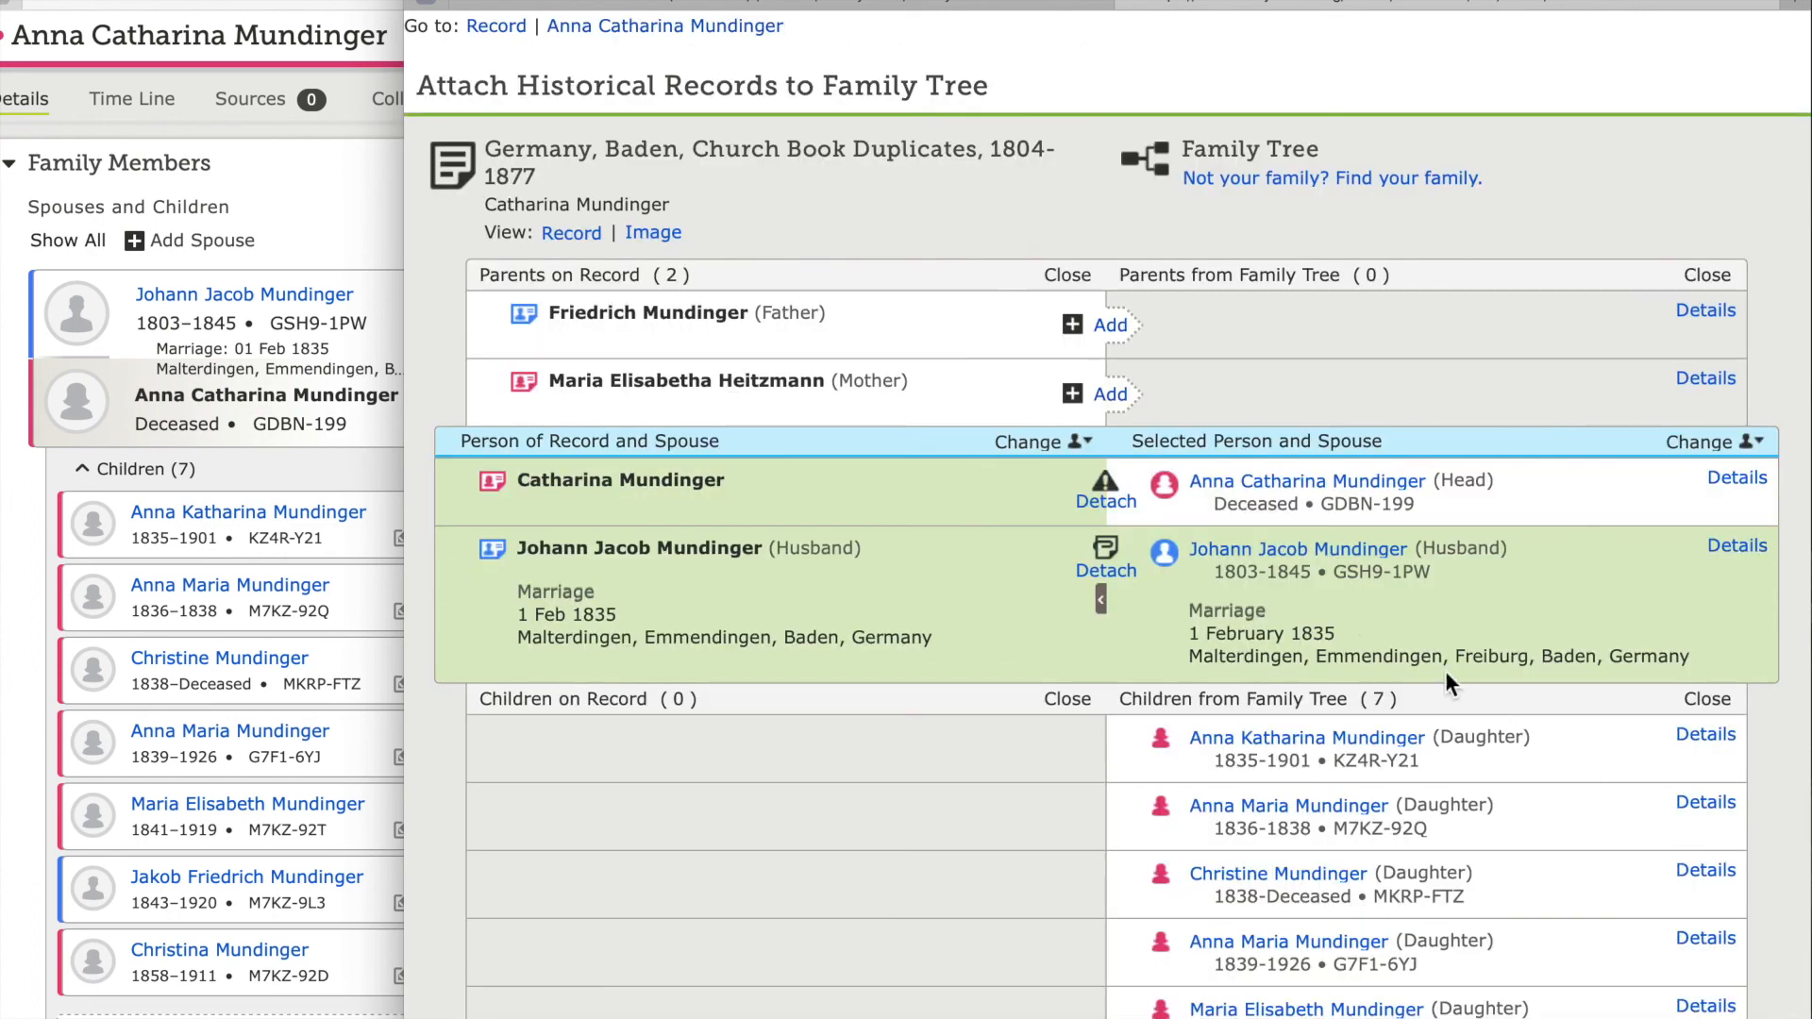
{"action": "left_click", "coordinate": [1108, 504]}
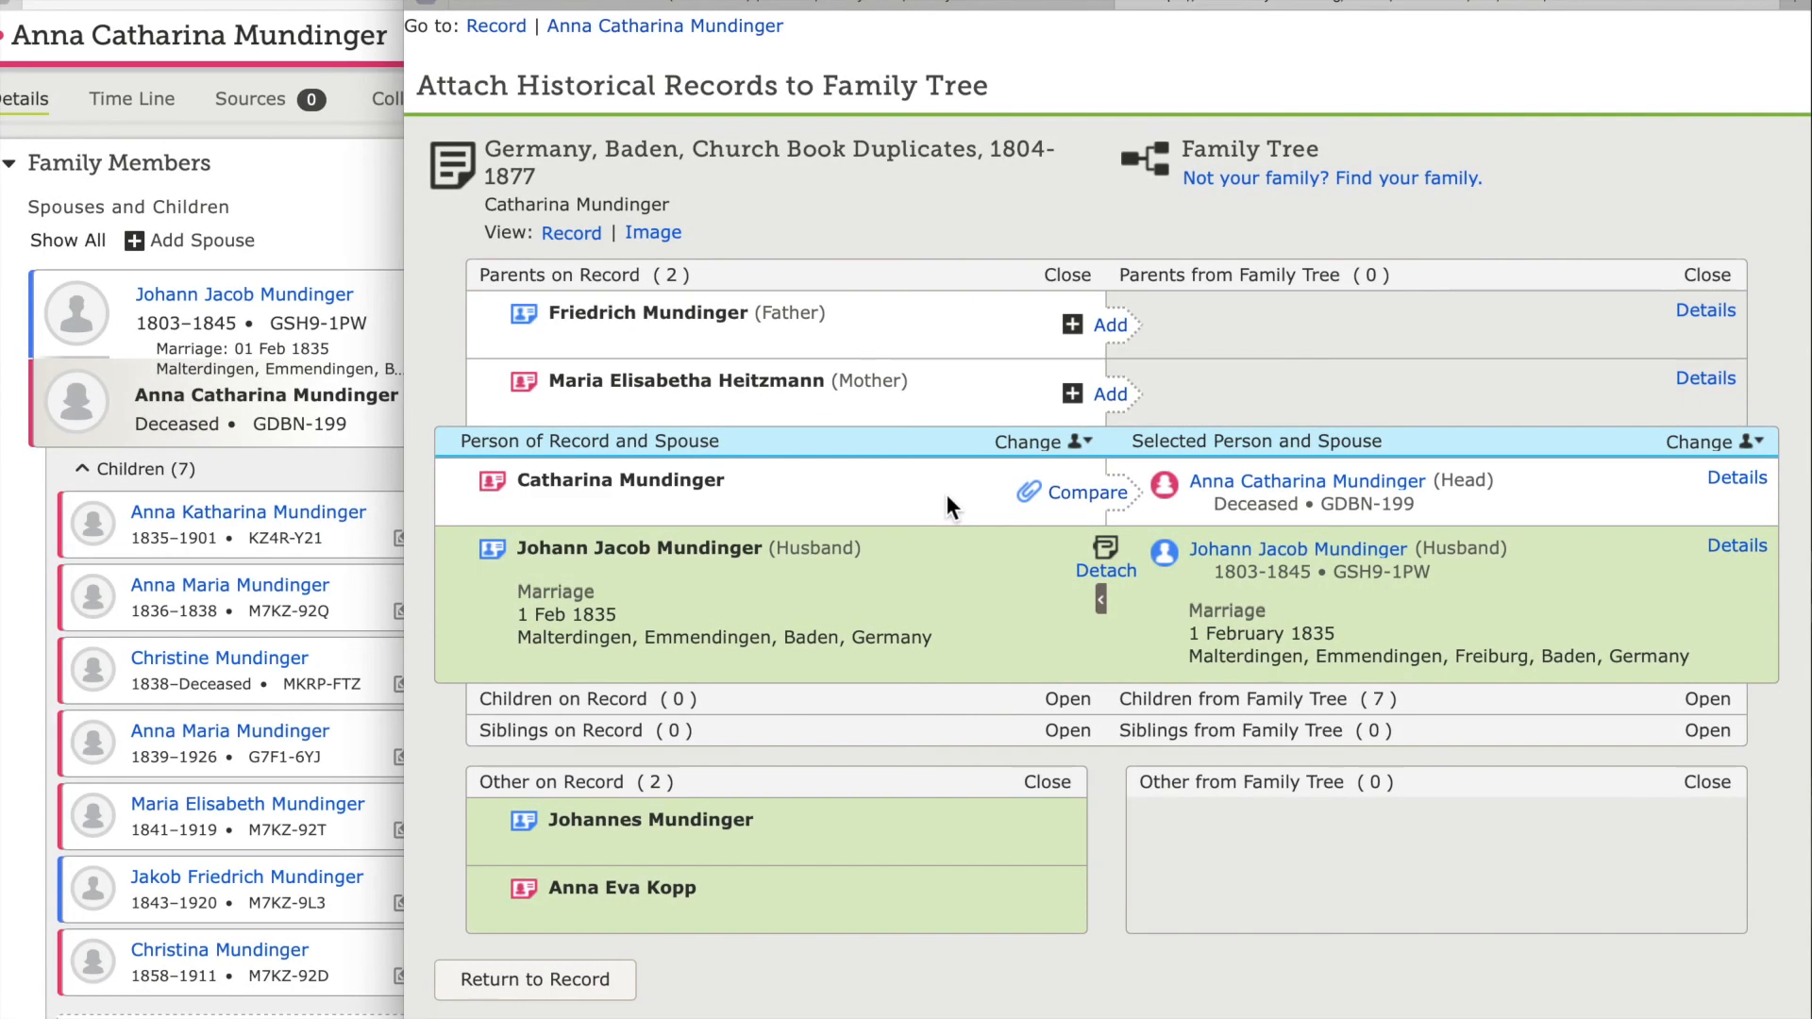
{"action": "left_click", "coordinate": [1088, 493]}
{"action": "left_click", "coordinate": [1465, 813]}
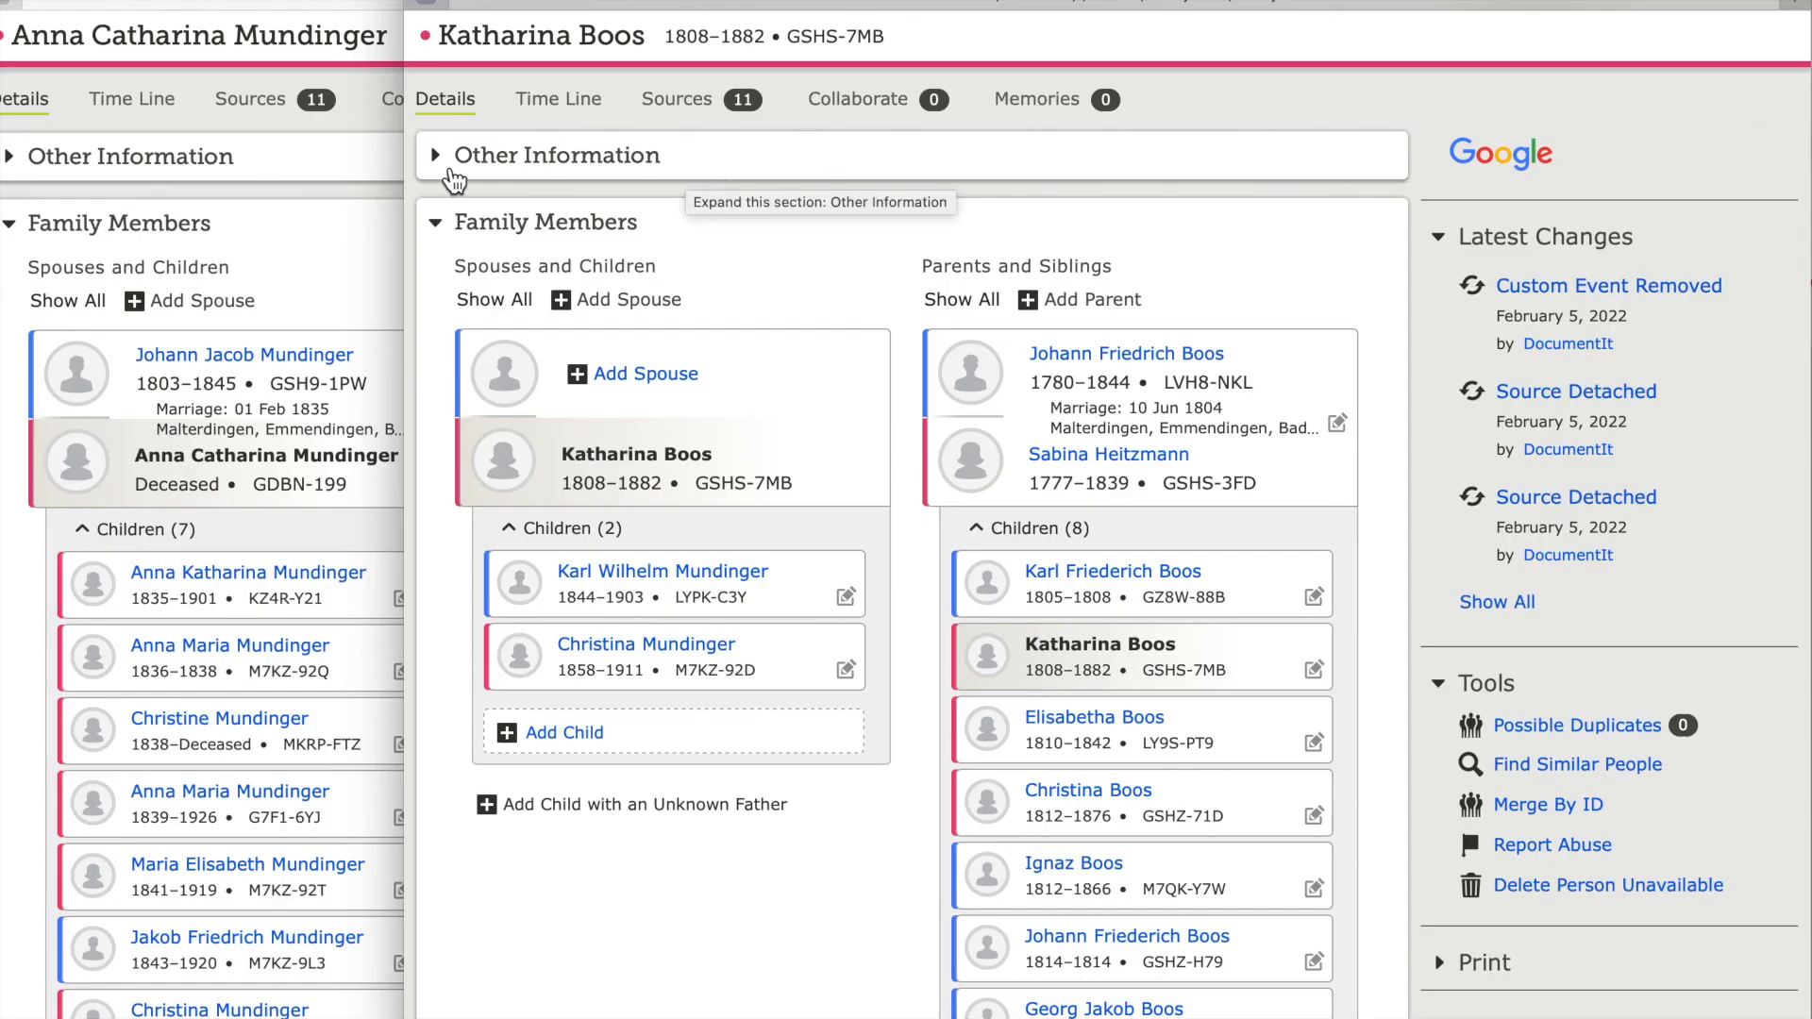
- Delete the second wife's alternate birth name, giving as reason that it was a different person married to a different husband in a different year
{"action": "left_click", "coordinate": [438, 162]}
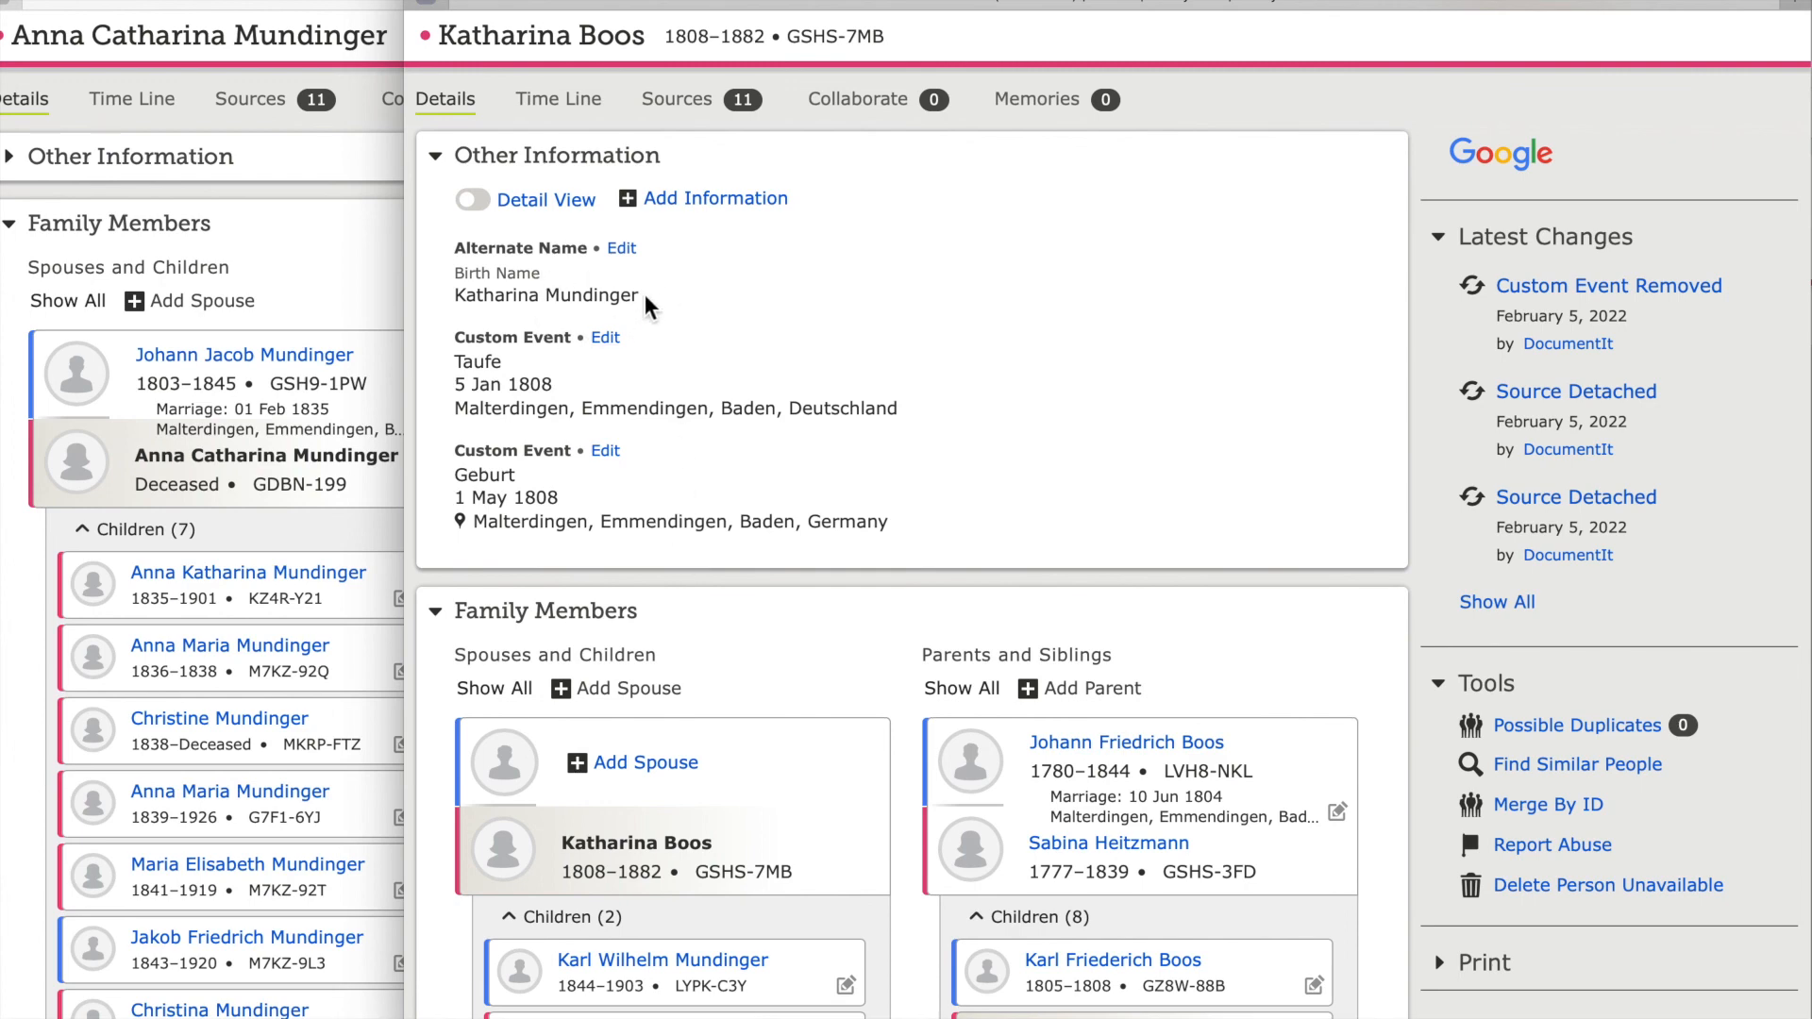
{"action": "left_click", "coordinate": [625, 250]}
{"action": "left_click", "coordinate": [1534, 867]}
{"action": "type", "text": "KAtharina Mundinger was a different person married to a d"}
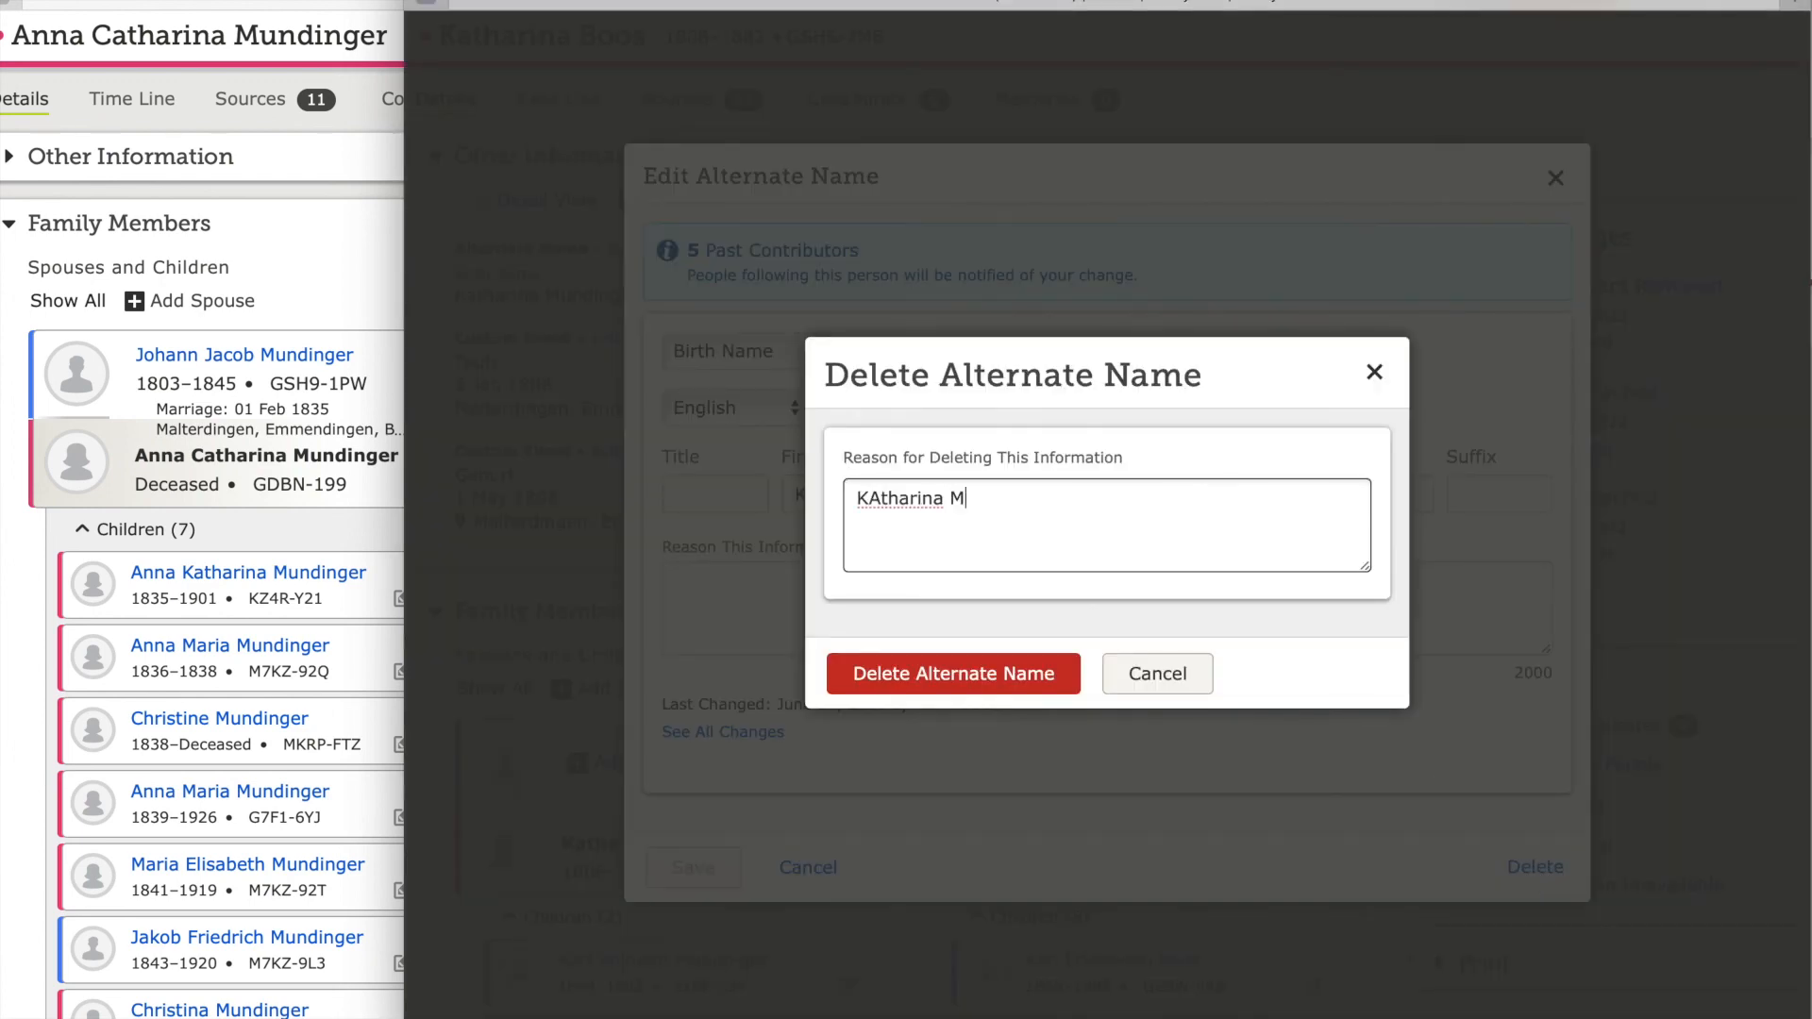
{"action": "type", "text": "ifferent Mundinger in a different year."}
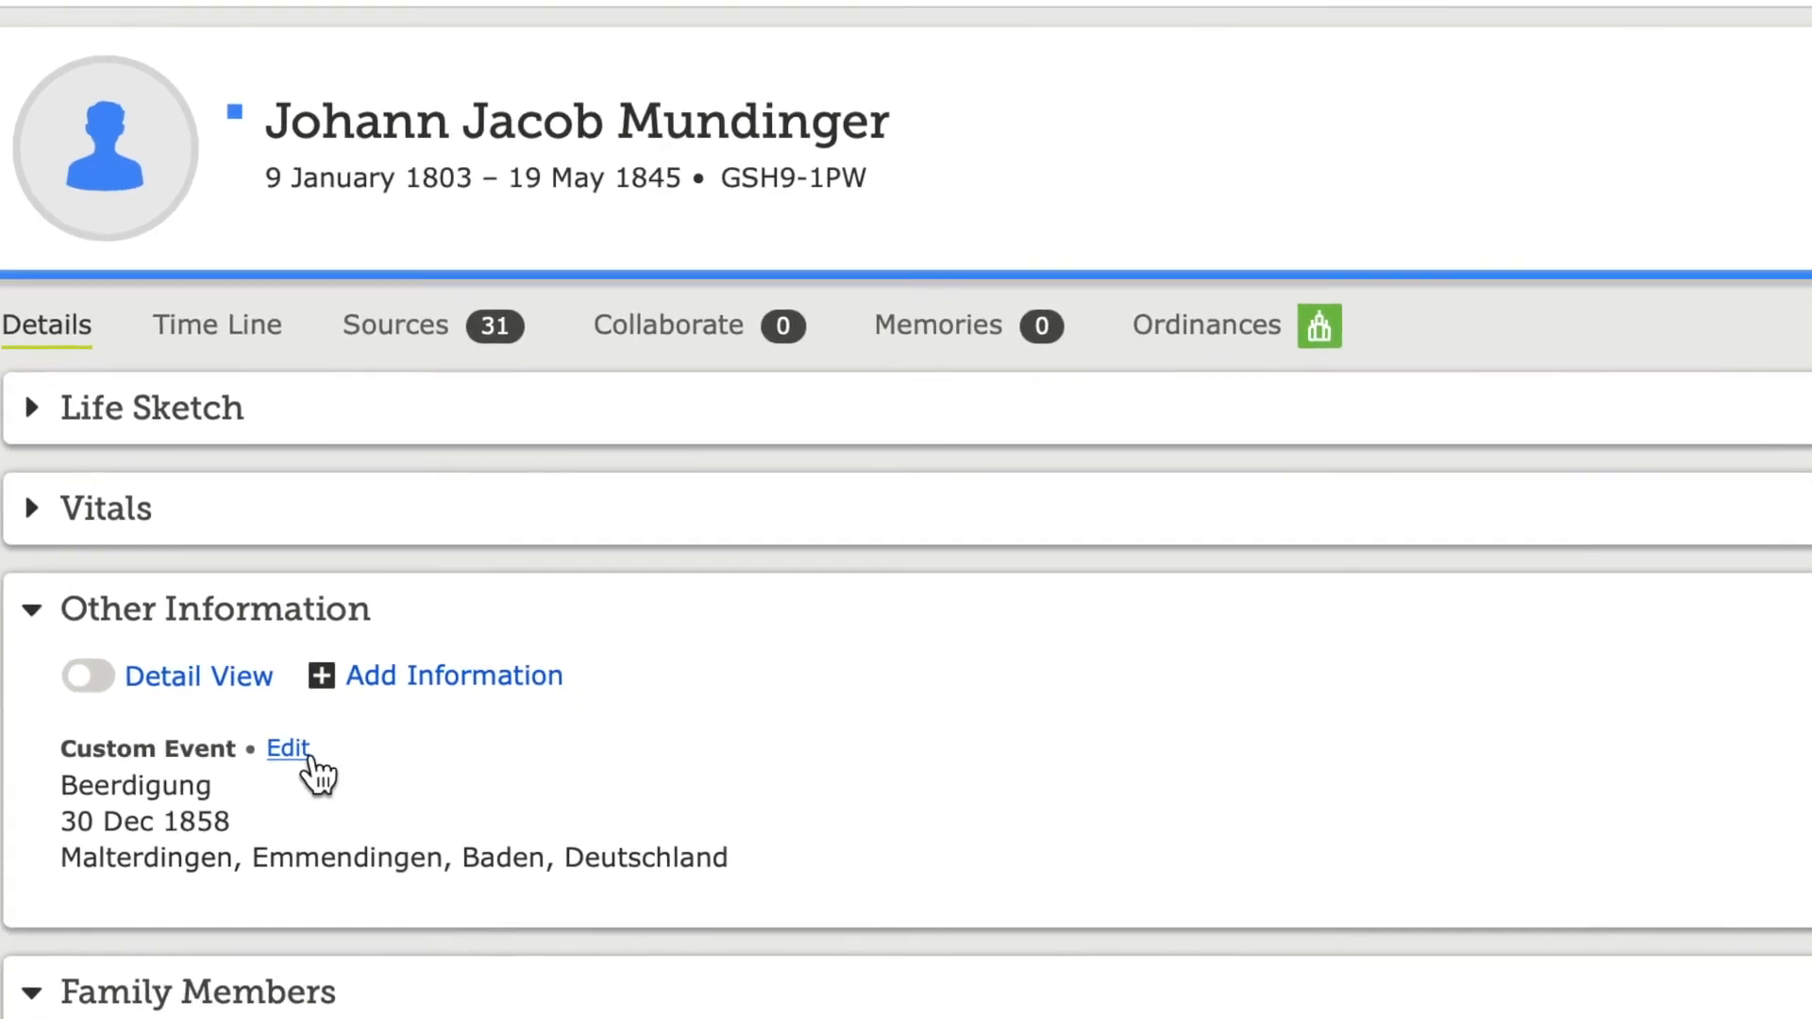
- Delete the first husband's 30 Dec 1858 Beerdigung custom event, explaining that he died in 1845 and the fact belongs to the other husband
{"action": "left_click", "coordinate": [317, 805]}
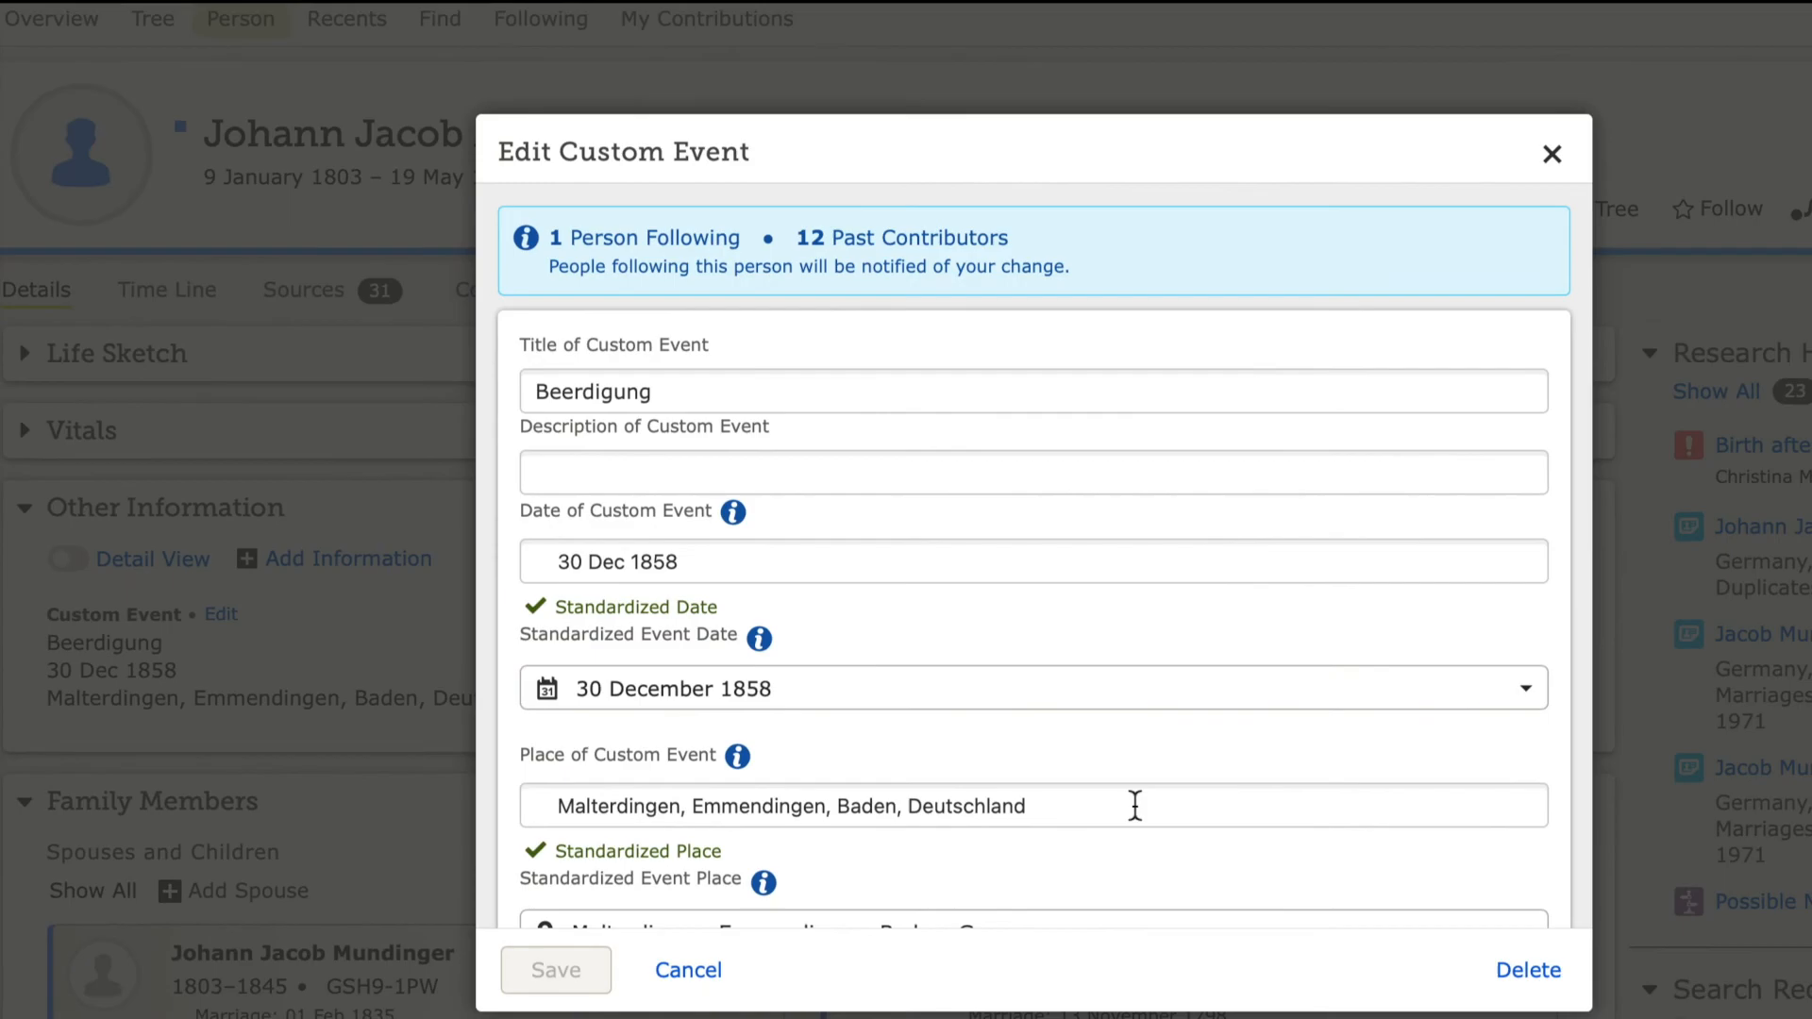
{"action": "left_click", "coordinate": [1382, 894]}
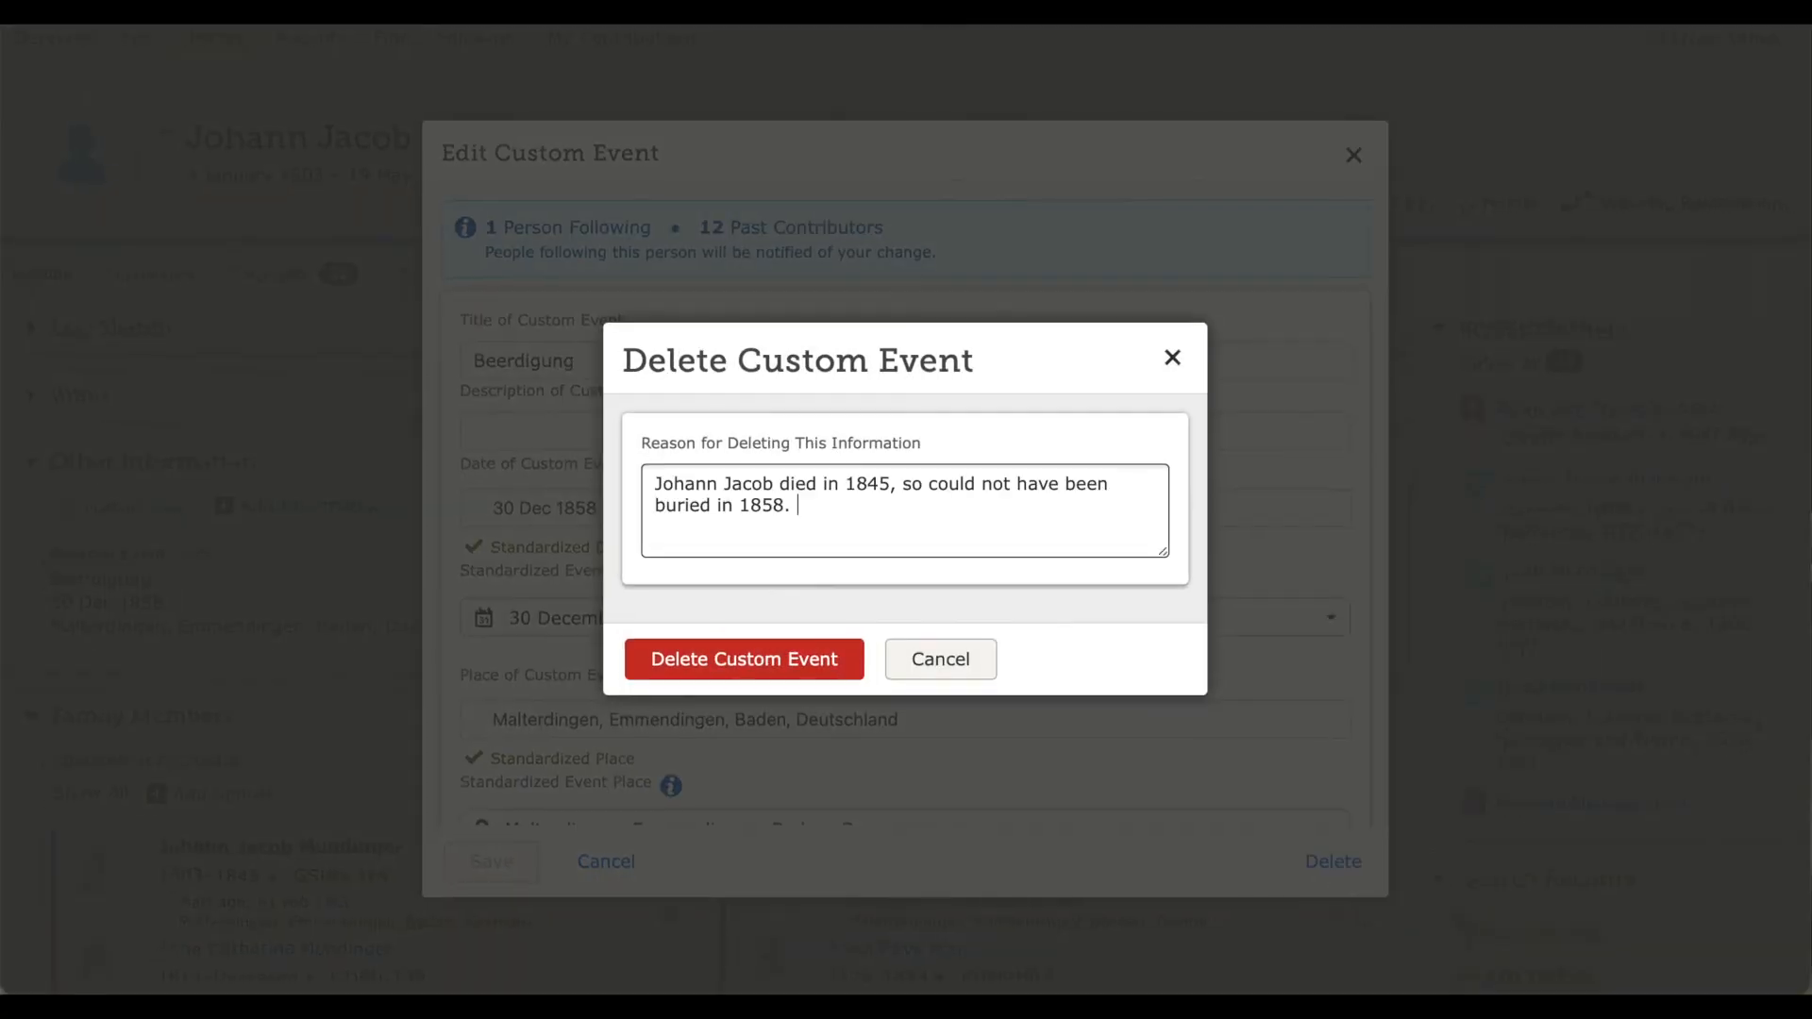
{"action": "type", "text": "Fact belongs to Michael Mundinger."}
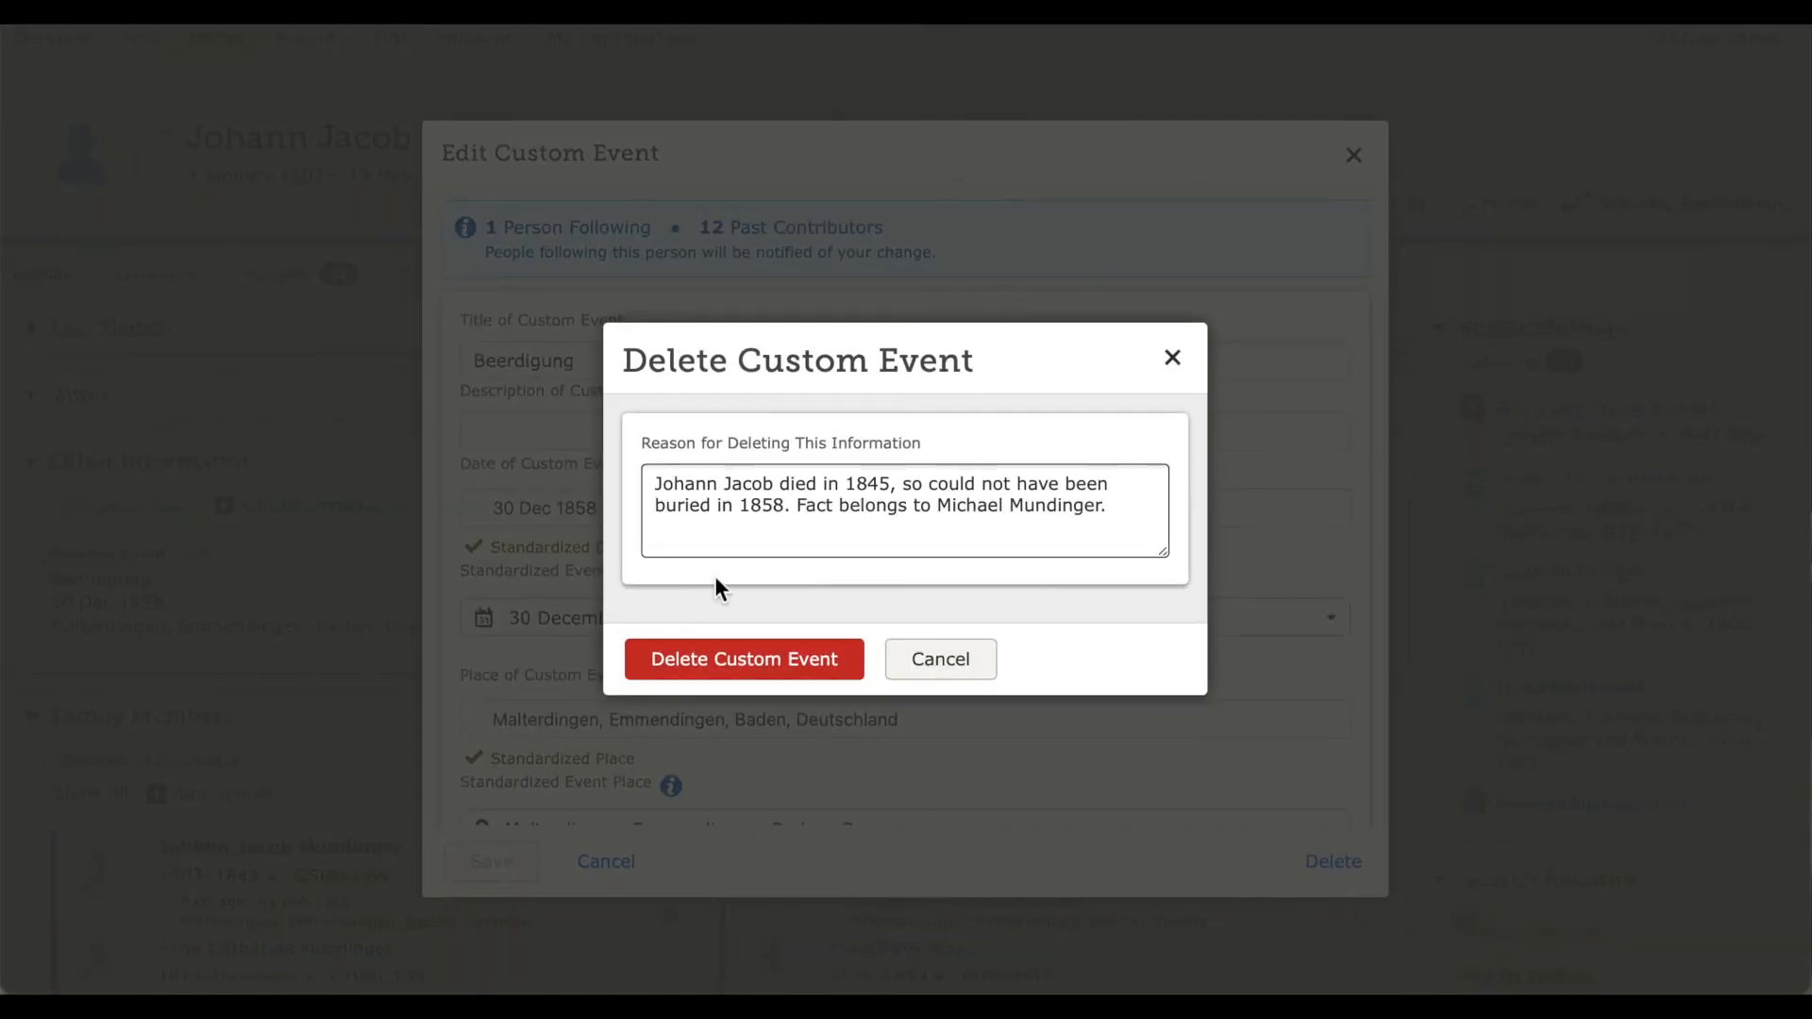
{"action": "left_click", "coordinate": [744, 659]}
- Look through the first husband's attached sources from 1803 to 1838
{"action": "left_click", "coordinate": [285, 291]}
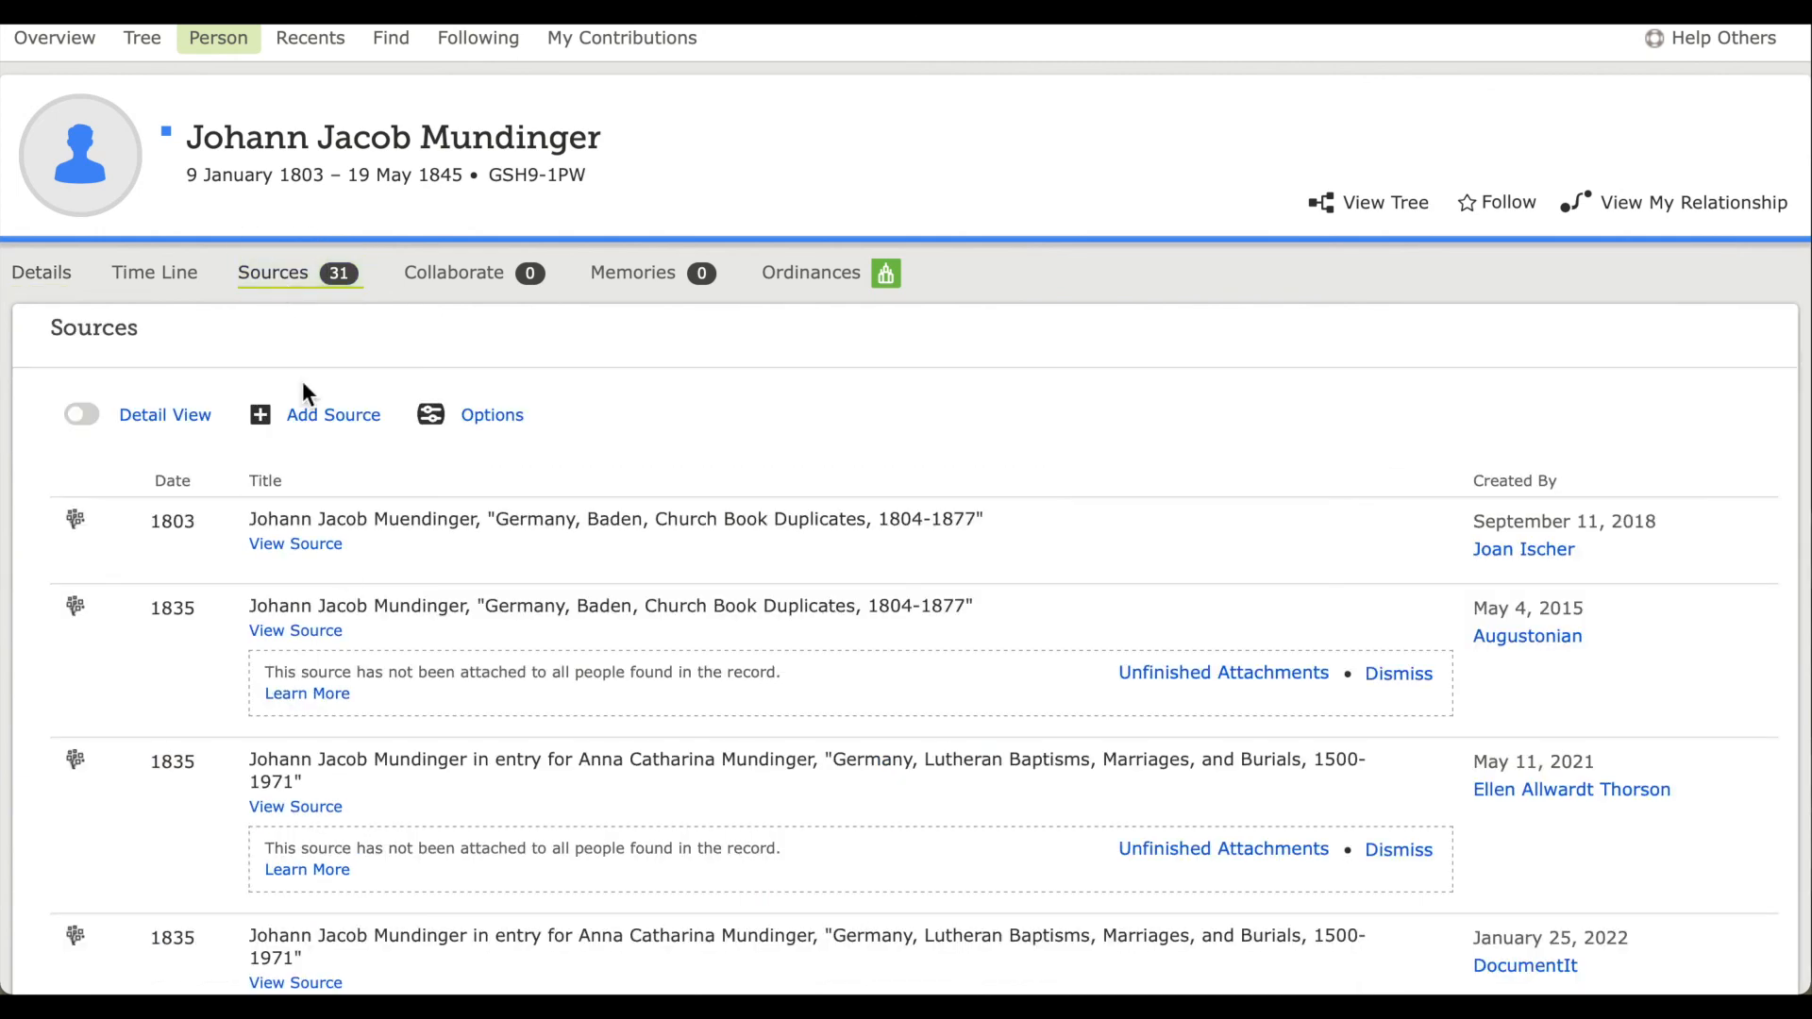
{"action": "scroll", "coordinate": [381, 859], "scroll_direction": "down", "scroll_amount": 2}
{"action": "scroll", "coordinate": [381, 859], "scroll_direction": "down", "scroll_amount": 4}
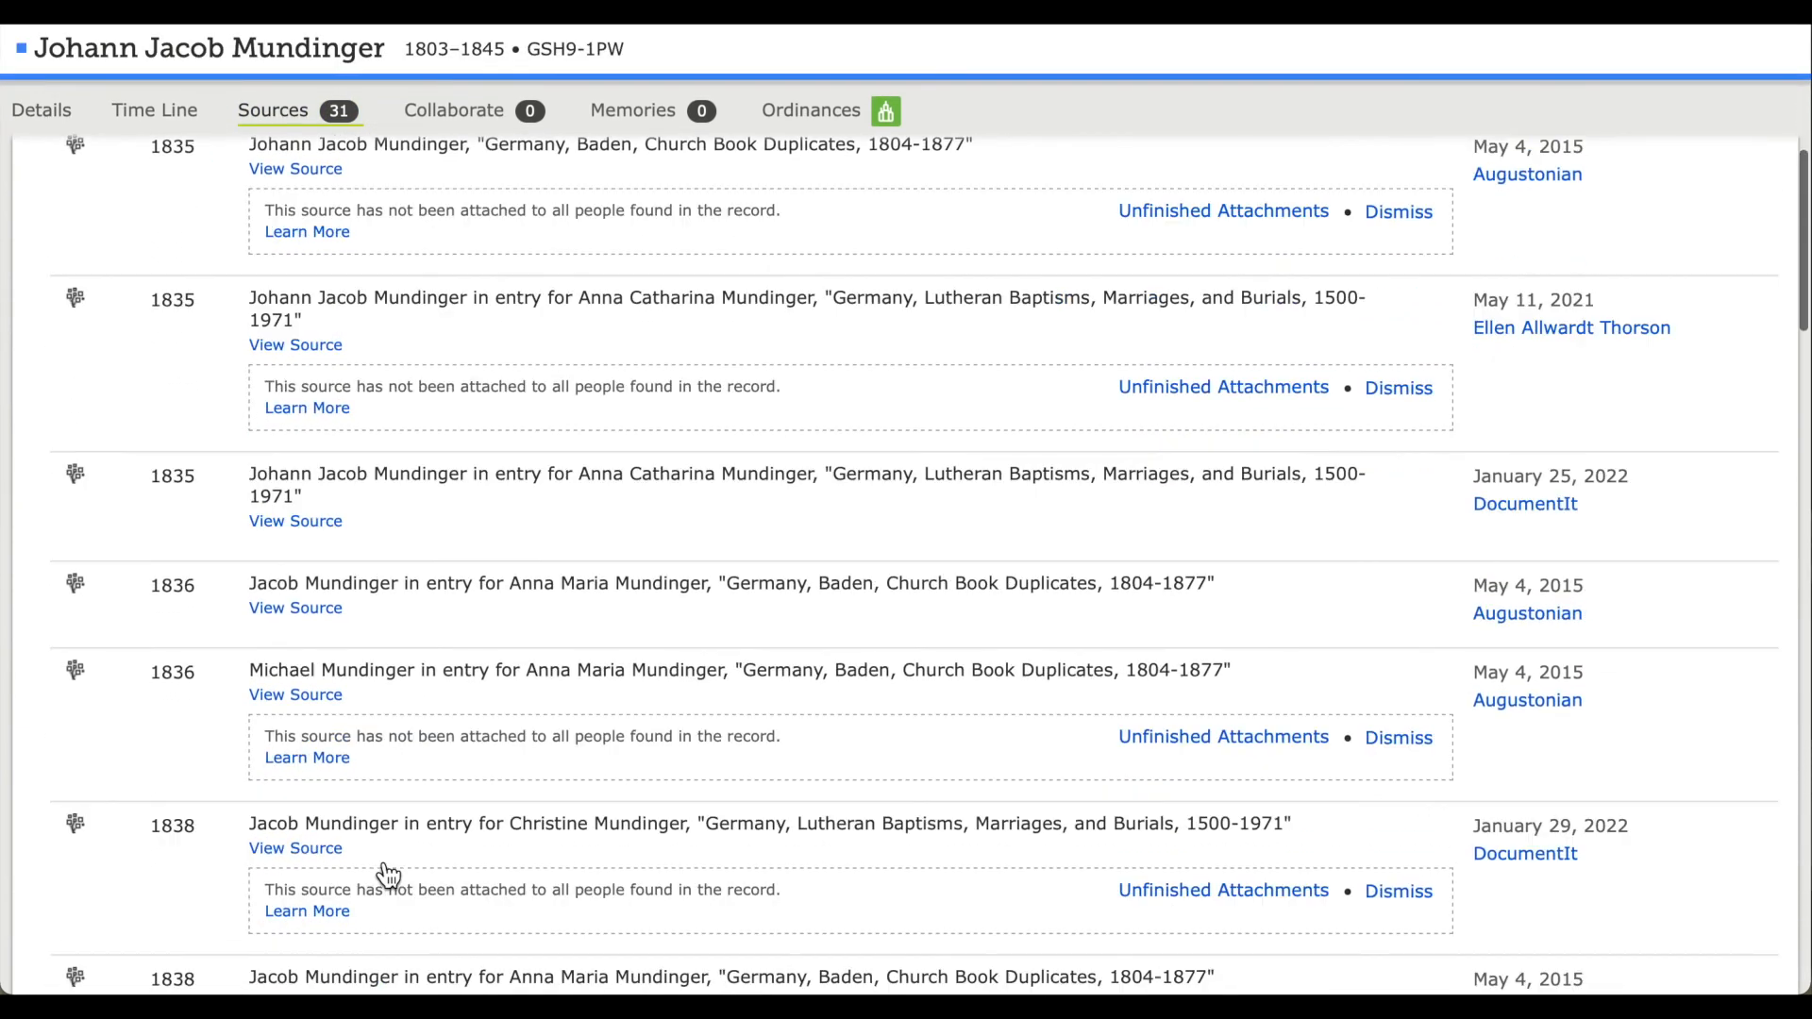
{"action": "left_click", "coordinate": [300, 557]}
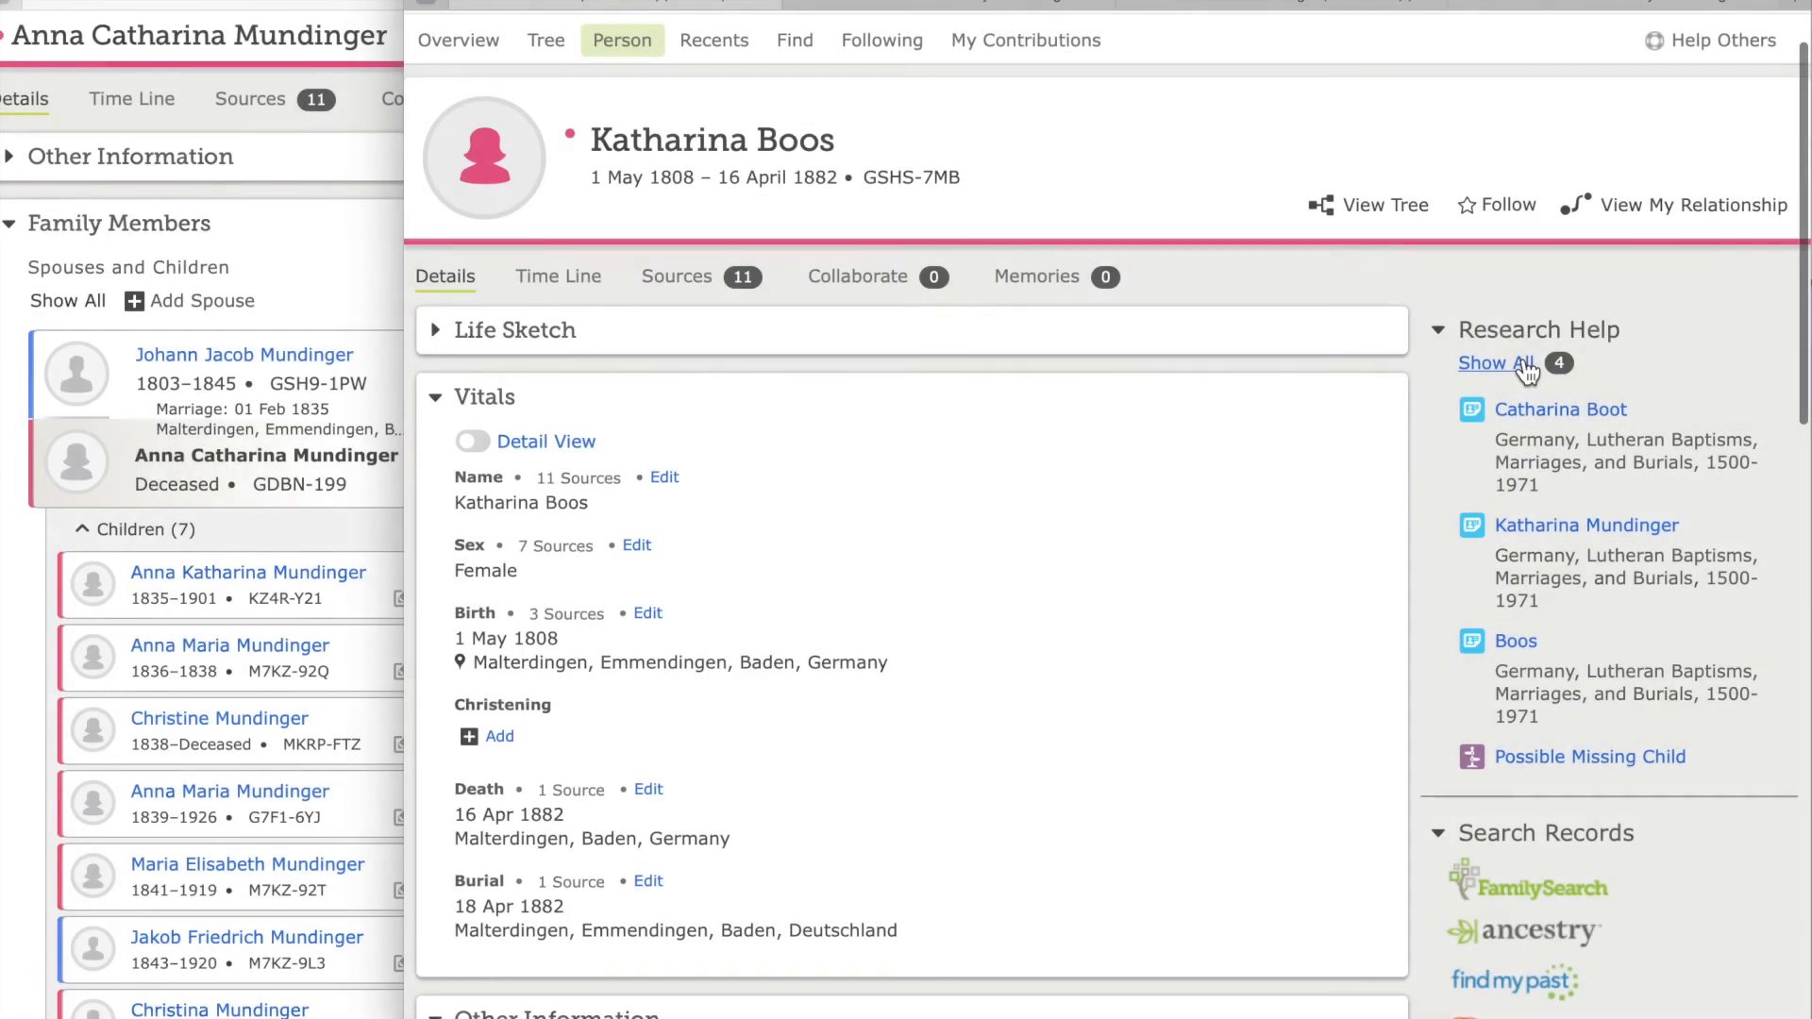
- Open the second wife's full list of research helps
{"action": "left_click", "coordinate": [1519, 366]}
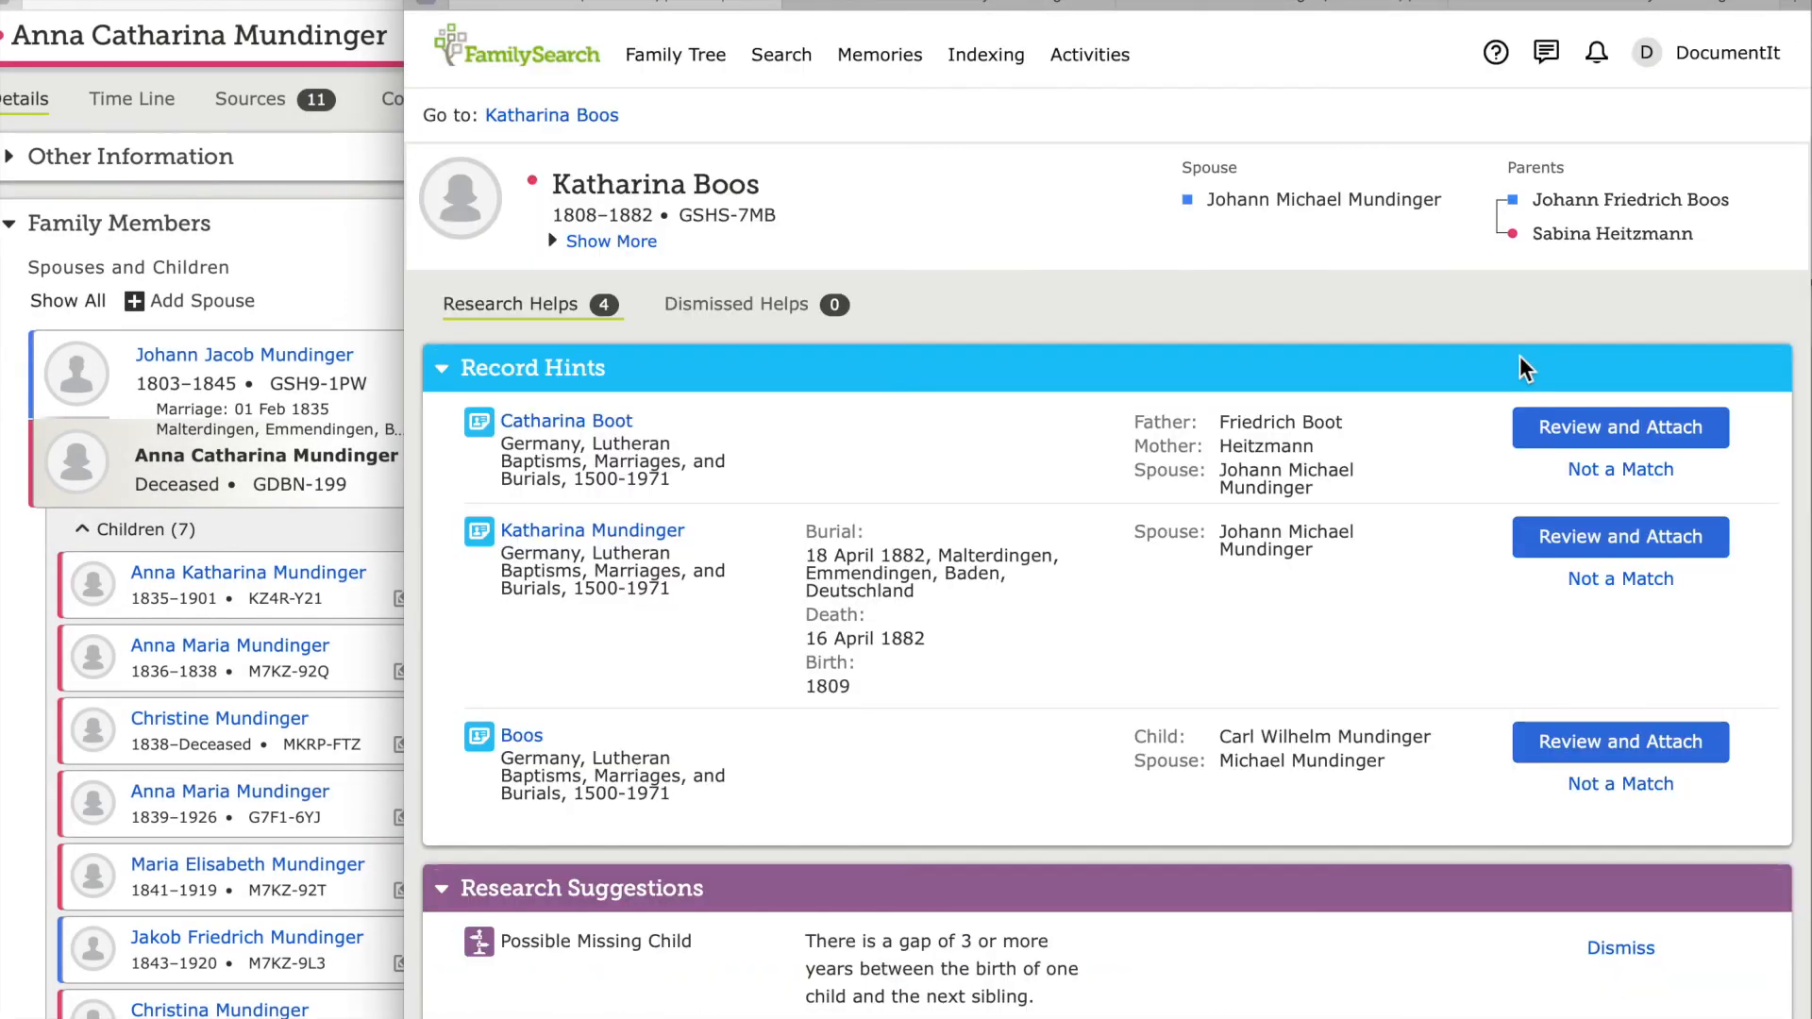